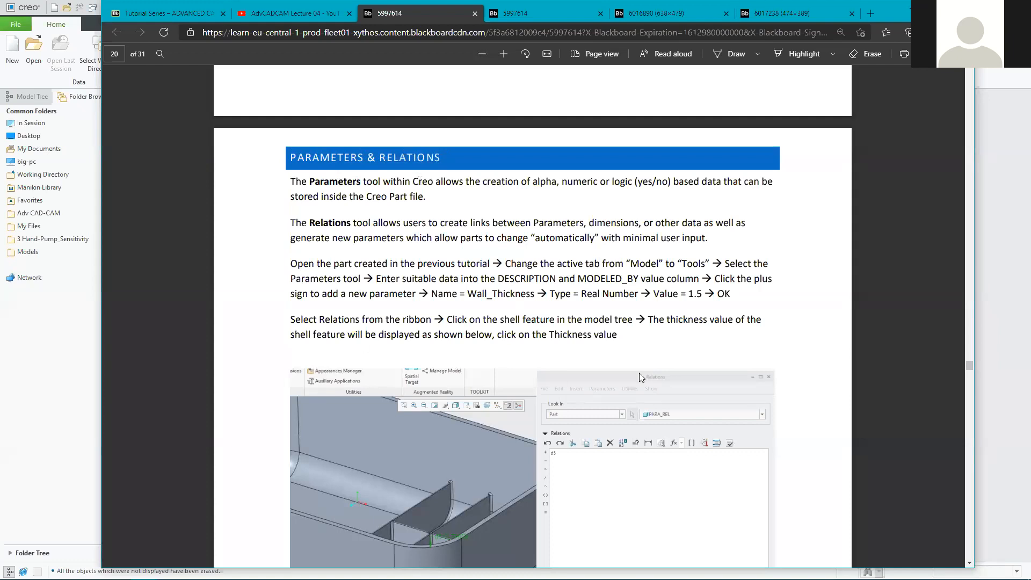
Scroll the tutorial to page 21's finished Wall_Thickness relations list and regenerate screenshot.
{"action": "scroll", "coordinate": [612, 452], "scroll_direction": "down", "scroll_amount": 3}
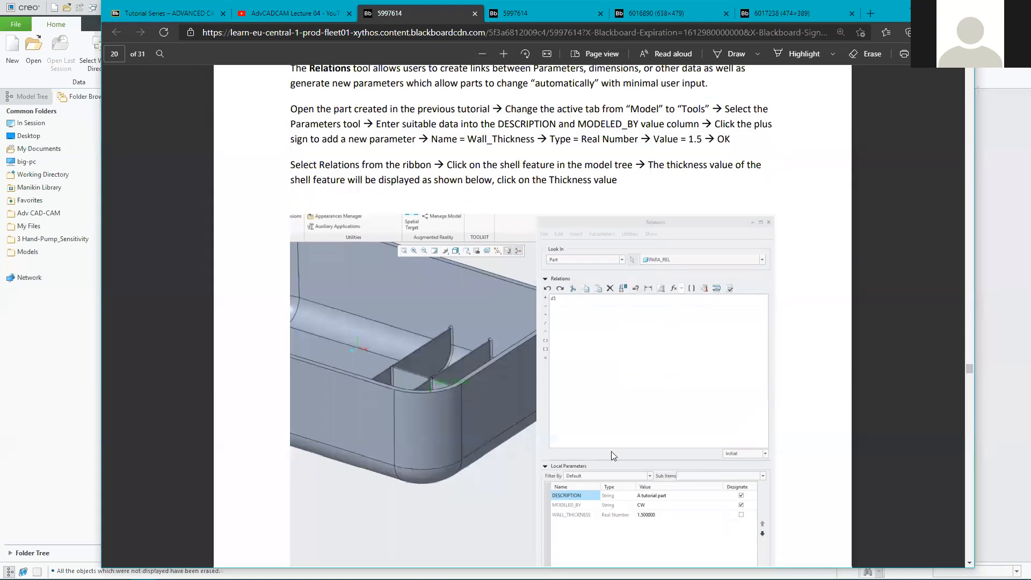
{"action": "scroll", "coordinate": [495, 86], "scroll_direction": "down", "scroll_amount": 2}
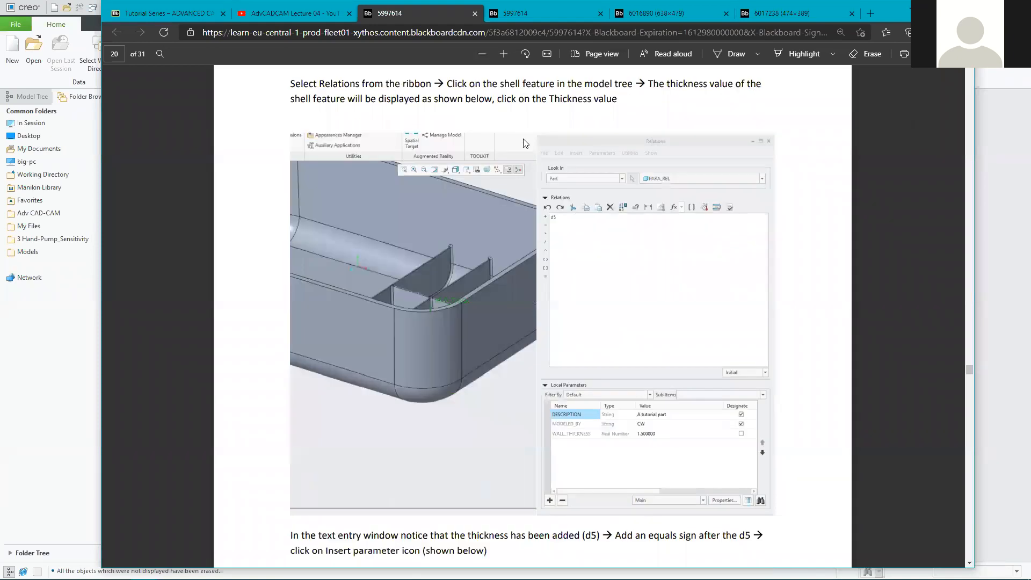
{"action": "scroll", "coordinate": [525, 143], "scroll_direction": "up", "scroll_amount": 10}
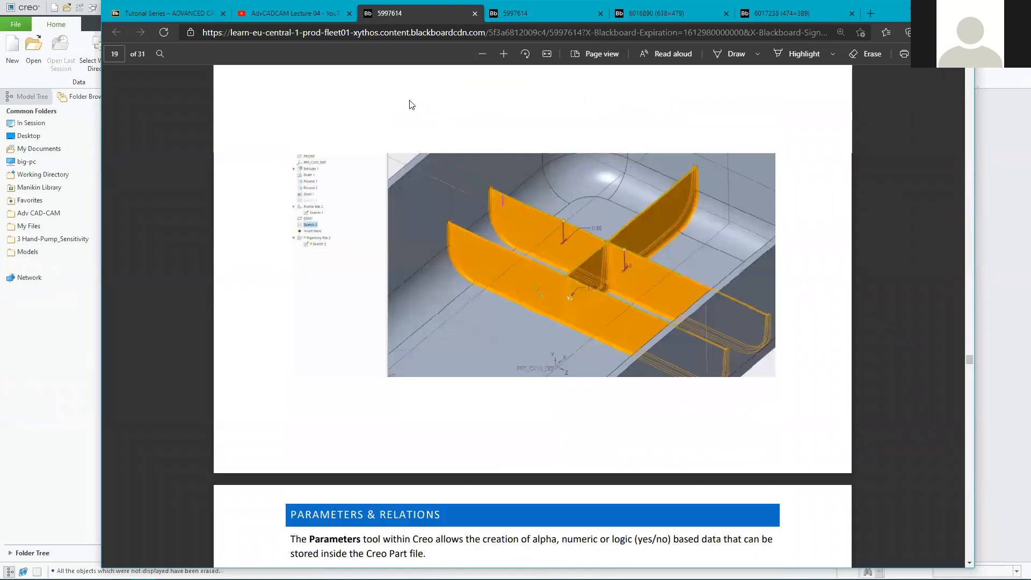
{"action": "scroll", "coordinate": [536, 451], "scroll_direction": "up", "scroll_amount": 5}
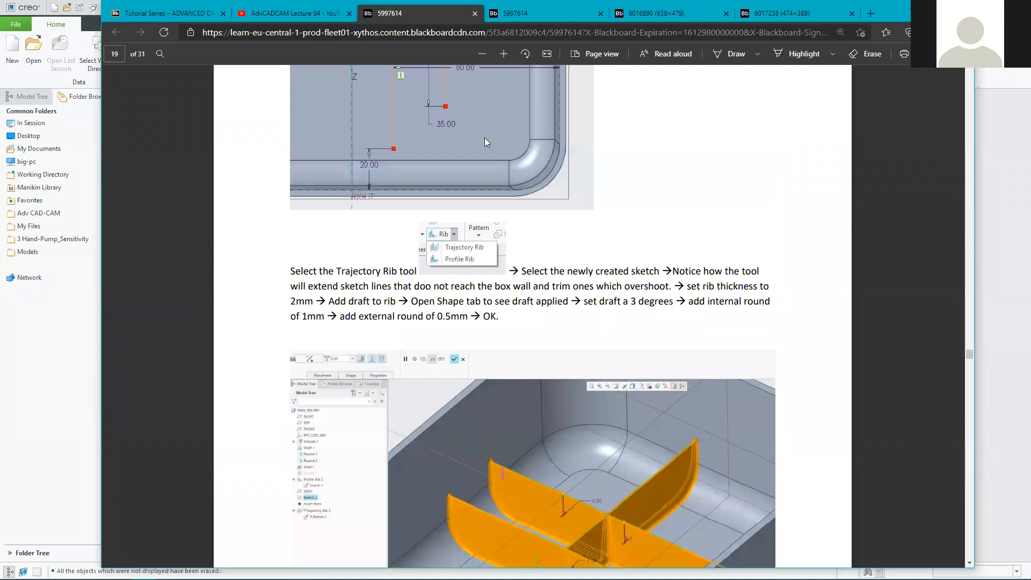
{"action": "scroll", "coordinate": [589, 451], "scroll_direction": "down", "scroll_amount": 5}
{"action": "scroll", "coordinate": [591, 453], "scroll_direction": "down", "scroll_amount": 7}
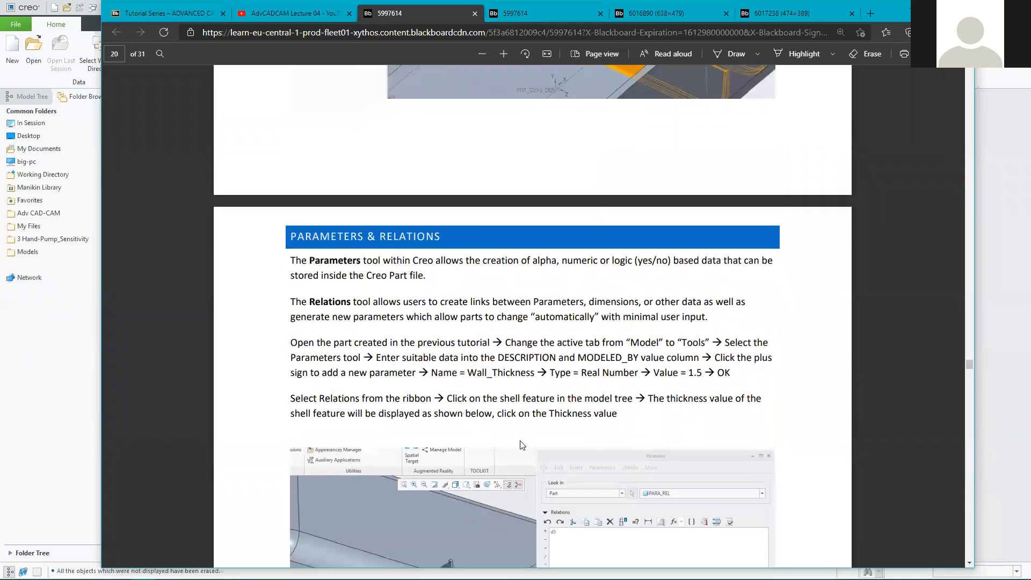
{"action": "scroll", "coordinate": [523, 446], "scroll_direction": "down", "scroll_amount": 4}
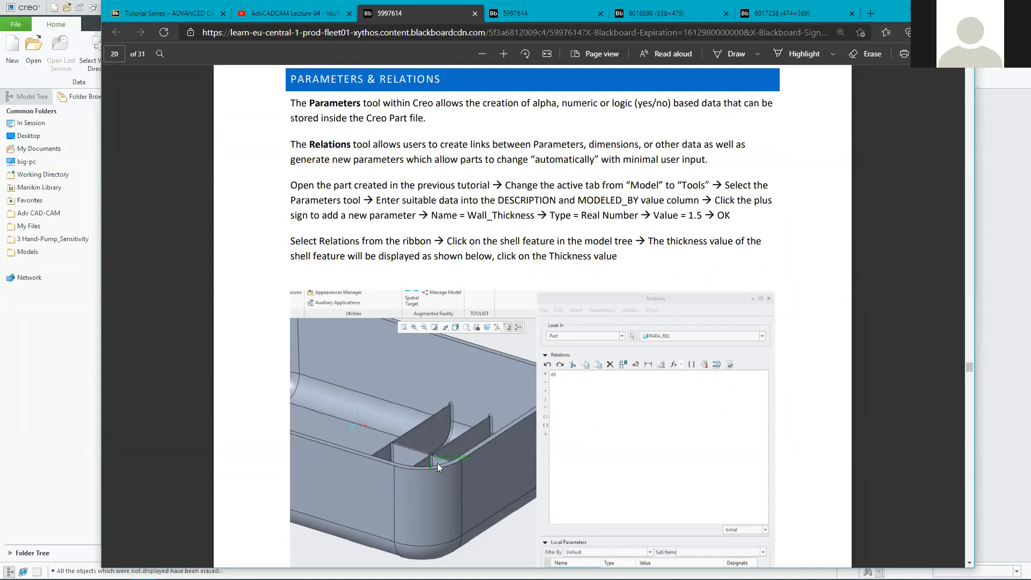
{"action": "scroll", "coordinate": [449, 460], "scroll_direction": "down", "scroll_amount": 15}
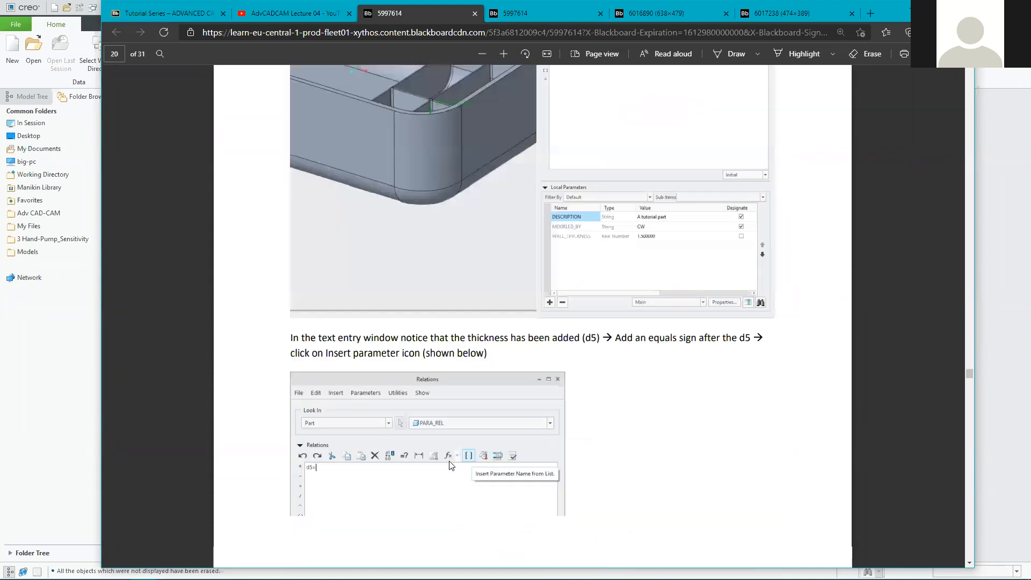
{"action": "scroll", "coordinate": [449, 461], "scroll_direction": "down", "scroll_amount": 8}
{"action": "scroll", "coordinate": [449, 461], "scroll_direction": "up", "scroll_amount": 2}
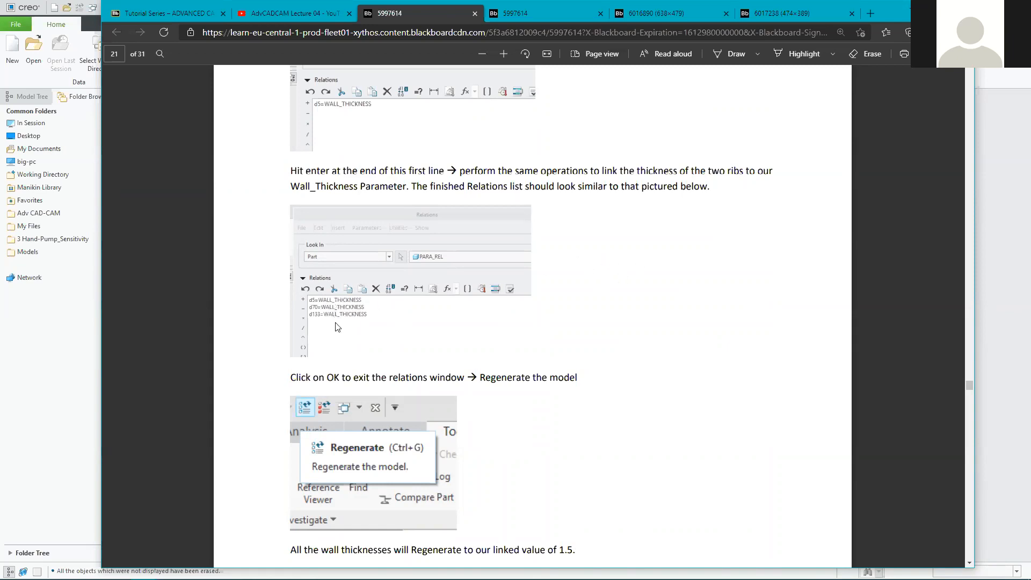
{"action": "scroll", "coordinate": [346, 371], "scroll_direction": "down", "scroll_amount": 10}
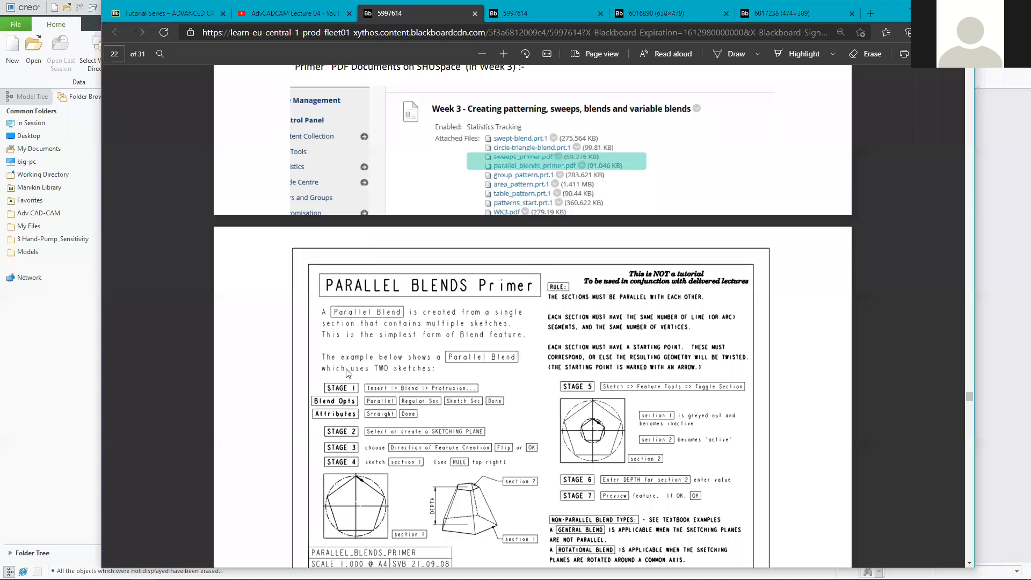
Highlight the tutorial's task line about a Matte surface finish.
{"action": "scroll", "coordinate": [346, 371], "scroll_direction": "up", "scroll_amount": 8}
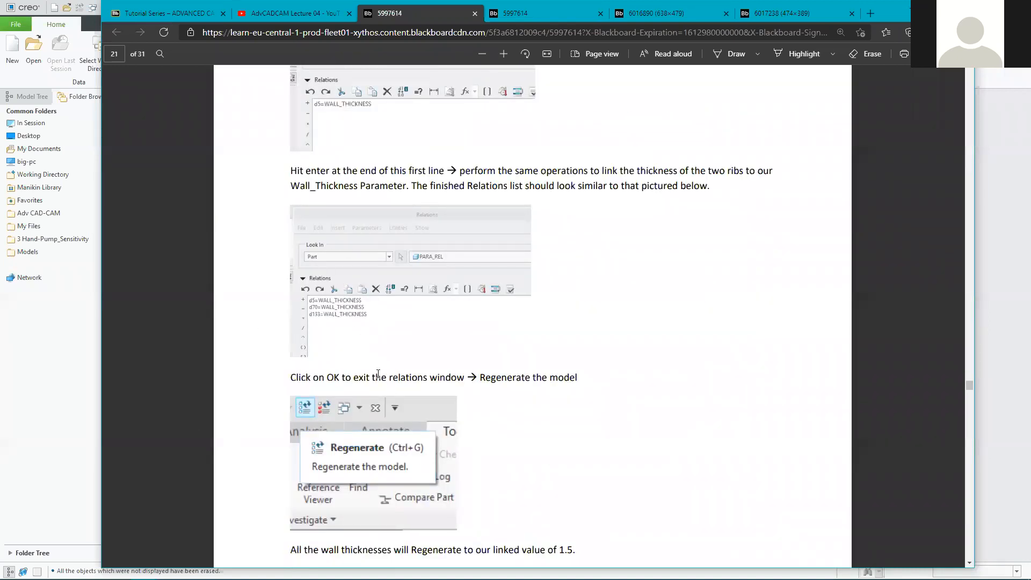
{"action": "scroll", "coordinate": [314, 471], "scroll_direction": "down", "scroll_amount": 3}
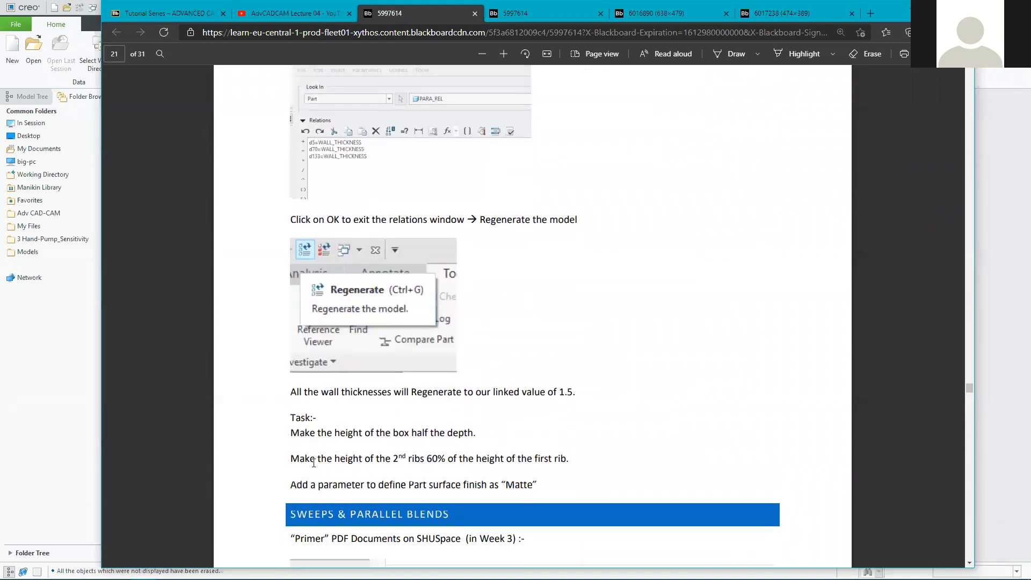
{"action": "left_click_drag", "start_coordinate": [291, 485], "coordinate": [544, 480]}
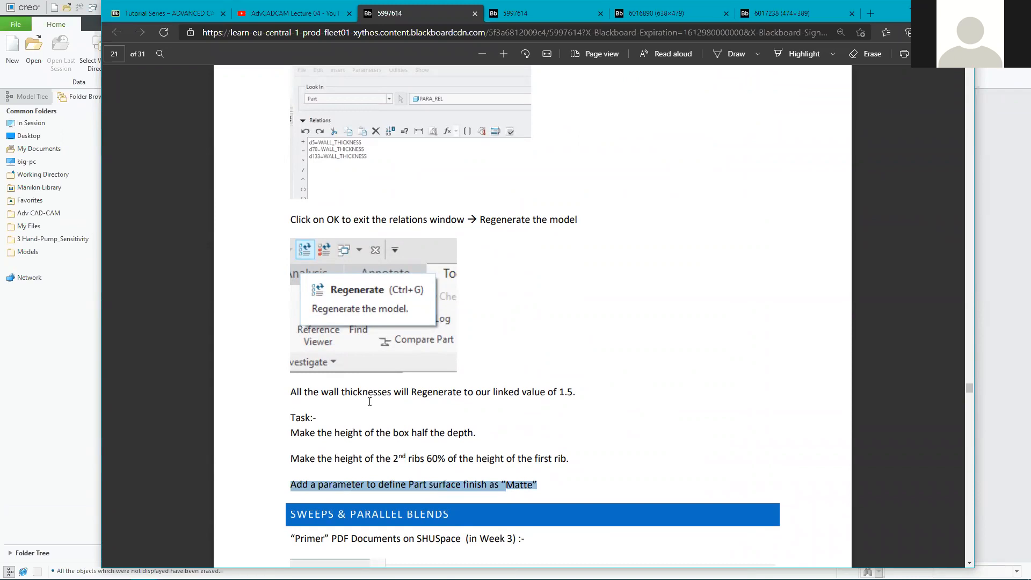
Scroll back to page 16's Drafts, Shells & Ribs introduction with the rectangular extrude example.
{"action": "scroll", "coordinate": [359, 435], "scroll_direction": "down", "scroll_amount": 4}
{"action": "scroll", "coordinate": [359, 431], "scroll_direction": "down", "scroll_amount": 2}
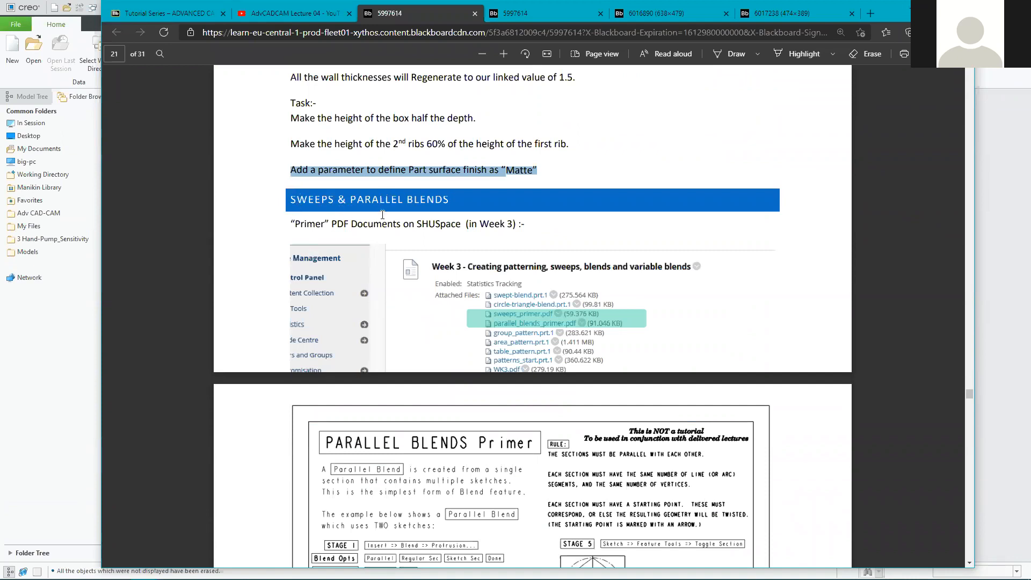
{"action": "scroll", "coordinate": [399, 338], "scroll_direction": "down", "scroll_amount": 4}
{"action": "scroll", "coordinate": [537, 365], "scroll_direction": "down", "scroll_amount": 6}
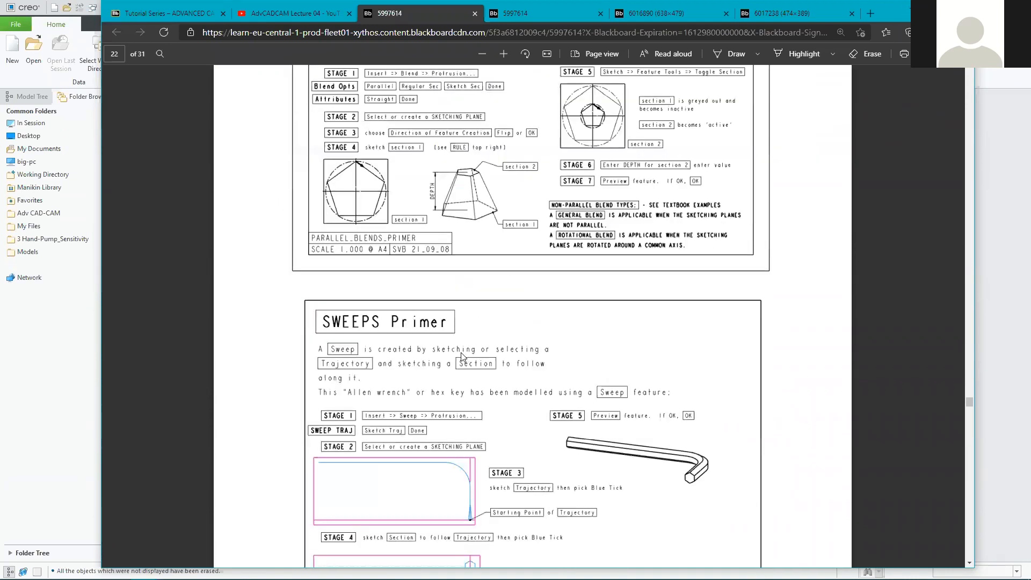
{"action": "scroll", "coordinate": [294, 290], "scroll_direction": "up", "scroll_amount": 8}
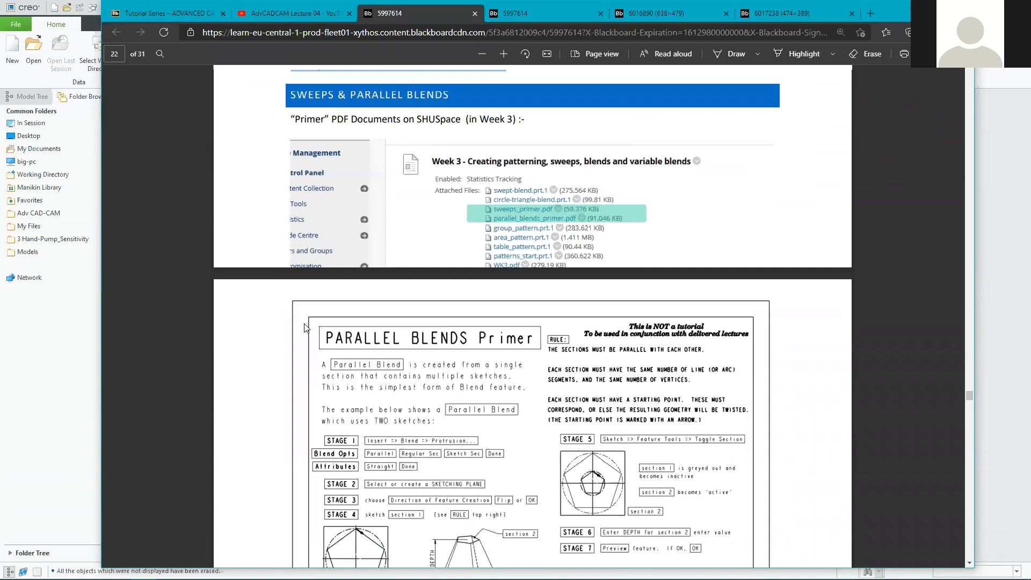
{"action": "scroll", "coordinate": [297, 328], "scroll_direction": "up", "scroll_amount": 10}
{"action": "scroll", "coordinate": [284, 354], "scroll_direction": "up", "scroll_amount": 15}
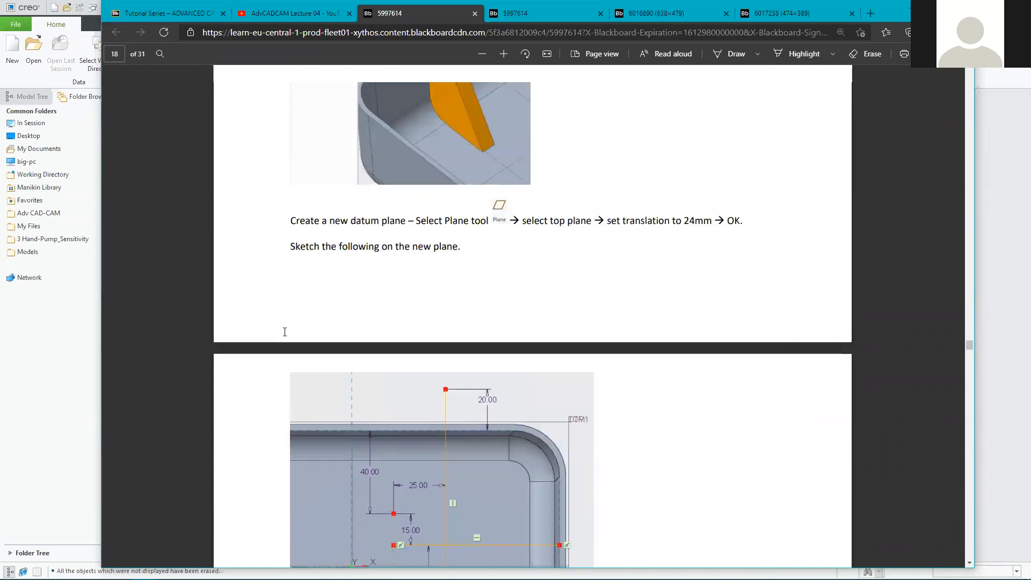
{"action": "scroll", "coordinate": [277, 327], "scroll_direction": "up", "scroll_amount": 10}
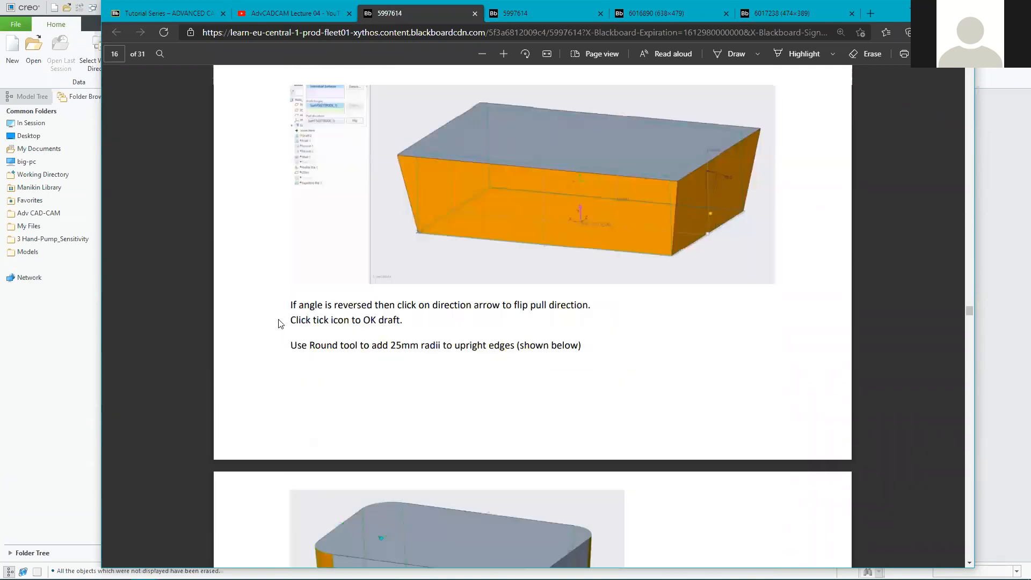
{"action": "scroll", "coordinate": [276, 329], "scroll_direction": "up", "scroll_amount": 4}
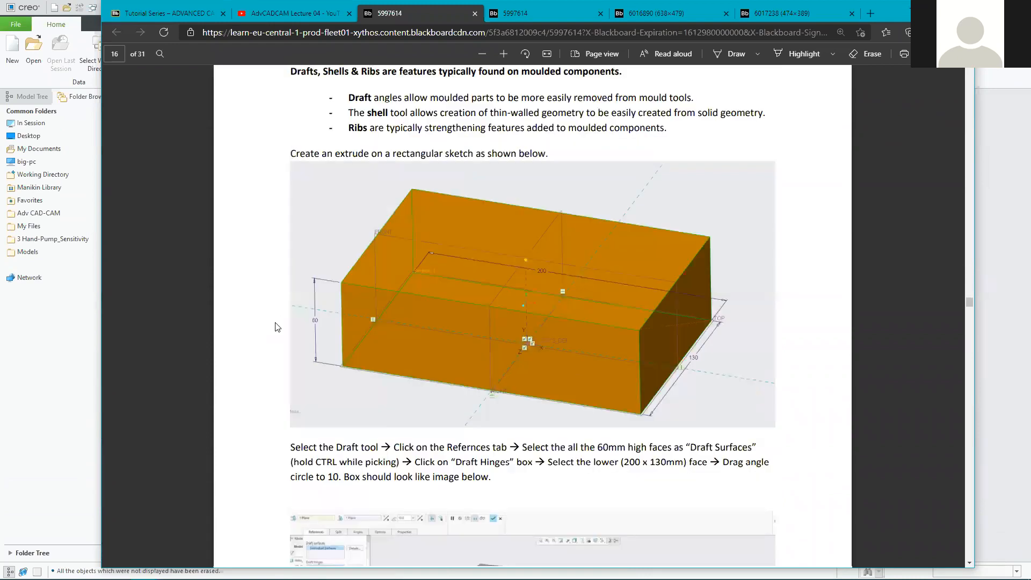
{"action": "scroll", "coordinate": [277, 327], "scroll_direction": "down", "scroll_amount": 1}
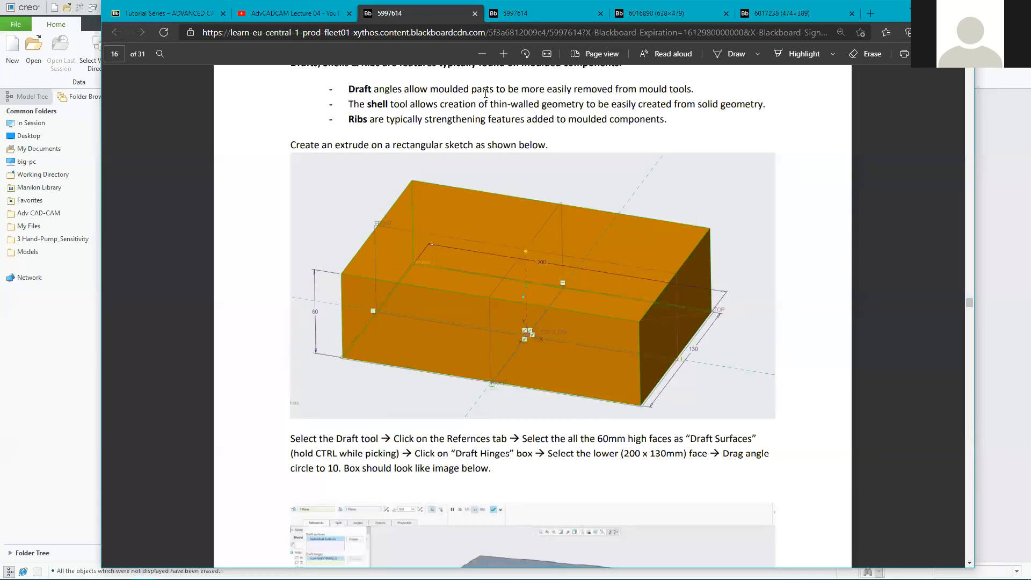
Zoom the PDF in two steps, shrink the Edge window, zoom out once, then minimize Edge.
{"action": "left_click", "coordinate": [507, 54]}
{"action": "left_click", "coordinate": [507, 54]}
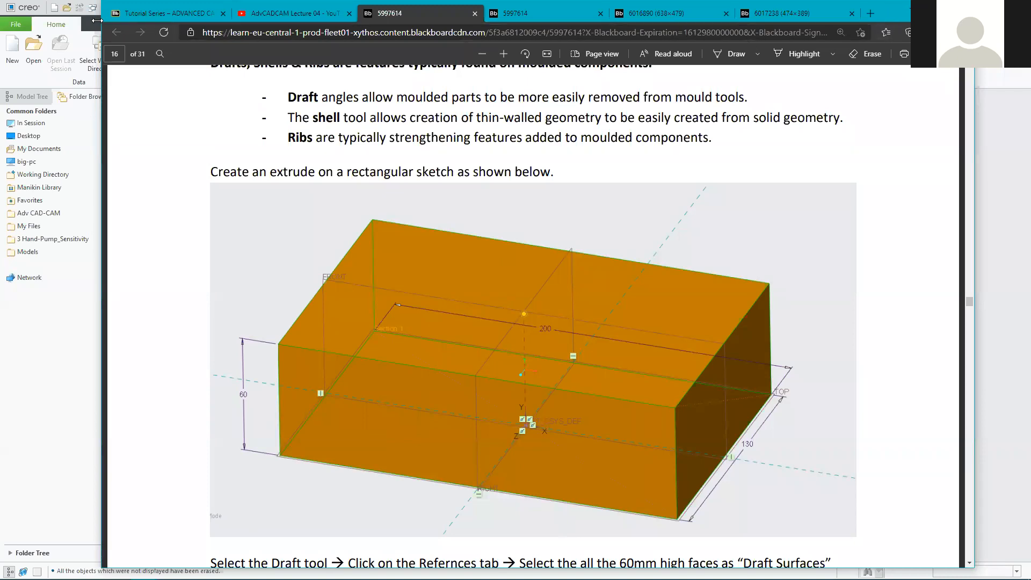
{"action": "left_click_drag", "start_coordinate": [99, 3], "coordinate": [200, 111]}
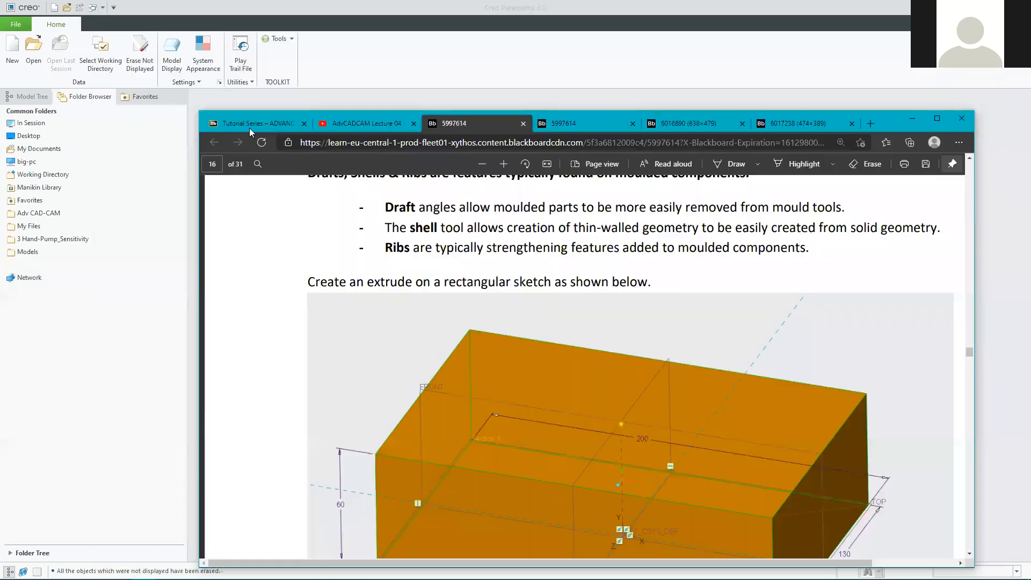
{"action": "left_click", "coordinate": [481, 163]}
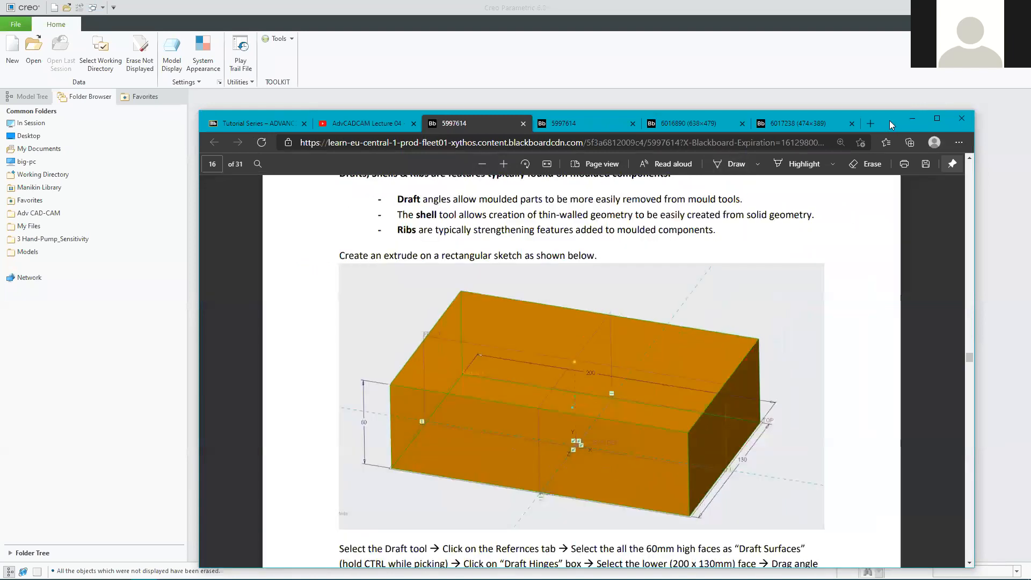
{"action": "left_click", "coordinate": [912, 119]}
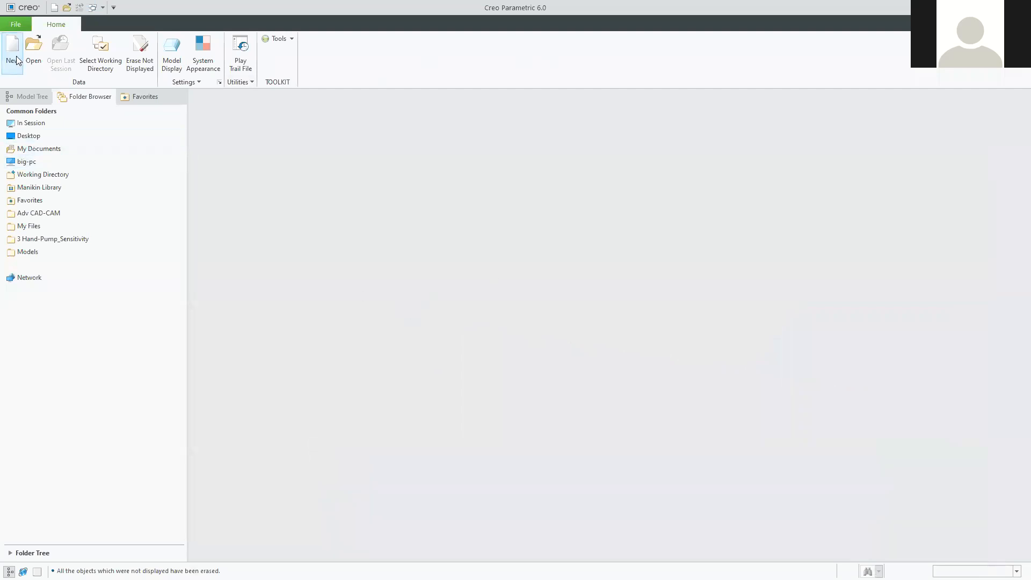
Set the working directory to the 2021 Tutorials folder under Adv CAD-CAM.
{"action": "left_click", "coordinate": [100, 52]}
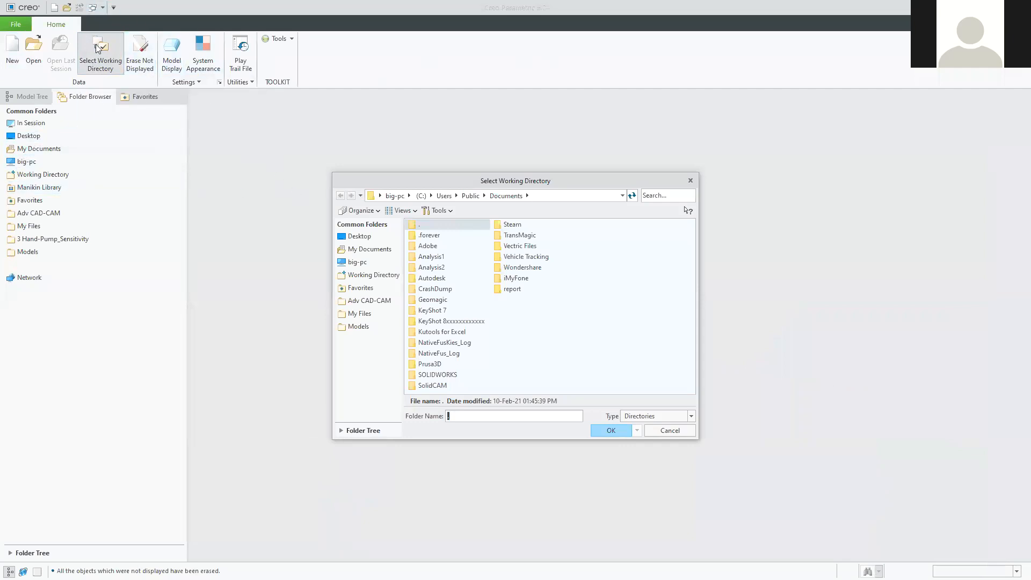
{"action": "left_click", "coordinate": [377, 303]}
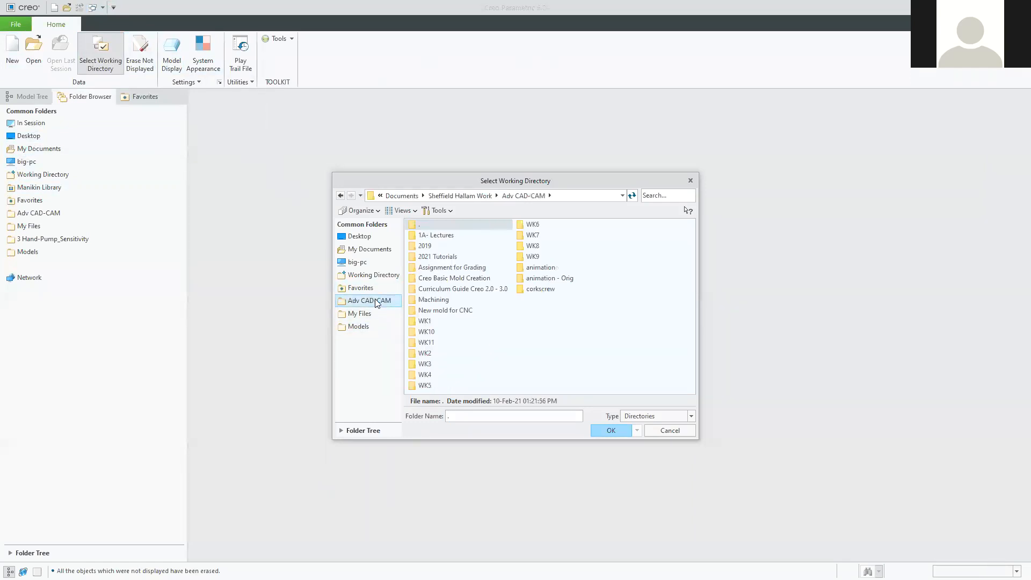
{"action": "left_click", "coordinate": [436, 260]}
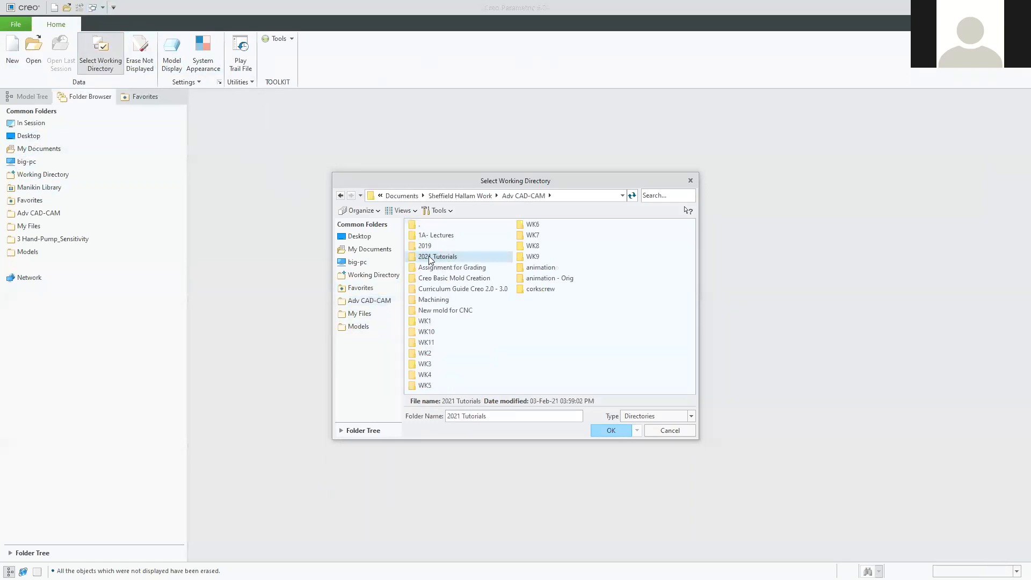
{"action": "double_click", "coordinate": [429, 260]}
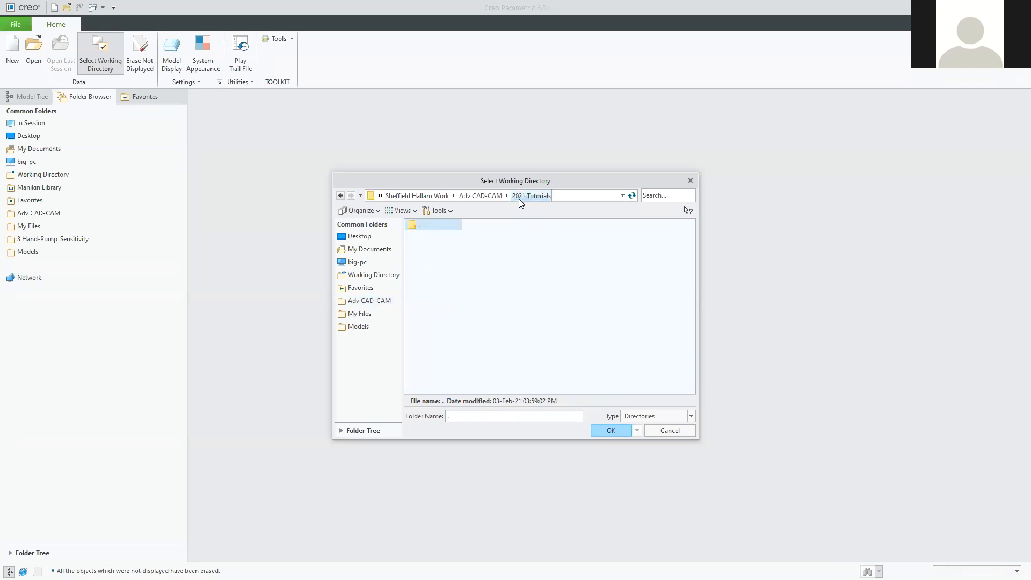
{"action": "left_click", "coordinate": [612, 430]}
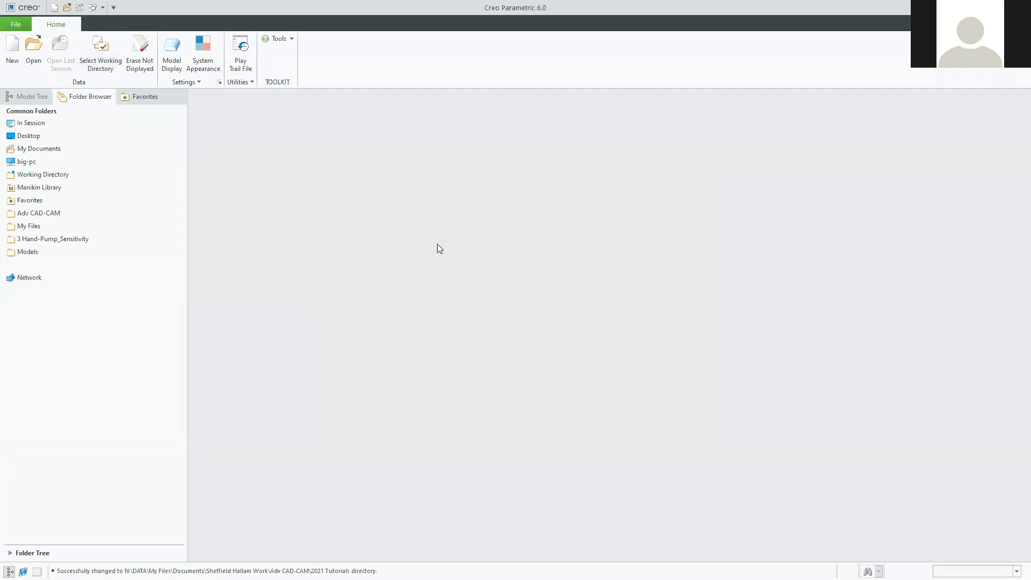
Start a new solid part named Draft_Shell_Rib, replacing the default name prt0002.
{"action": "left_click", "coordinate": [12, 49]}
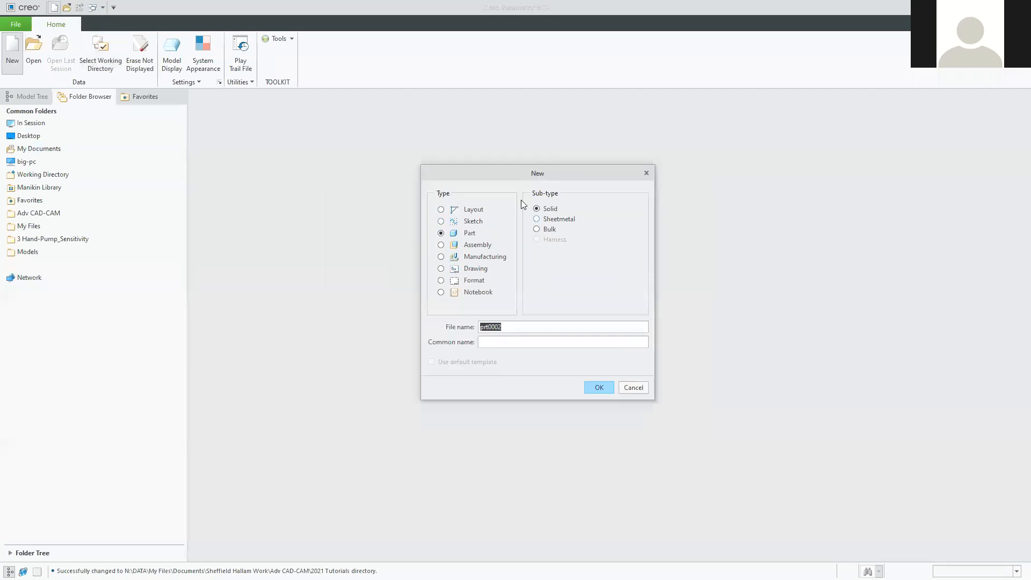
{"action": "left_click", "coordinate": [441, 232]}
{"action": "left_click", "coordinate": [518, 326]}
{"action": "double_click", "coordinate": [518, 327]}
{"action": "type", "text": "Draft_Shell_Ribs"}
{"action": "key", "text": "Return"}
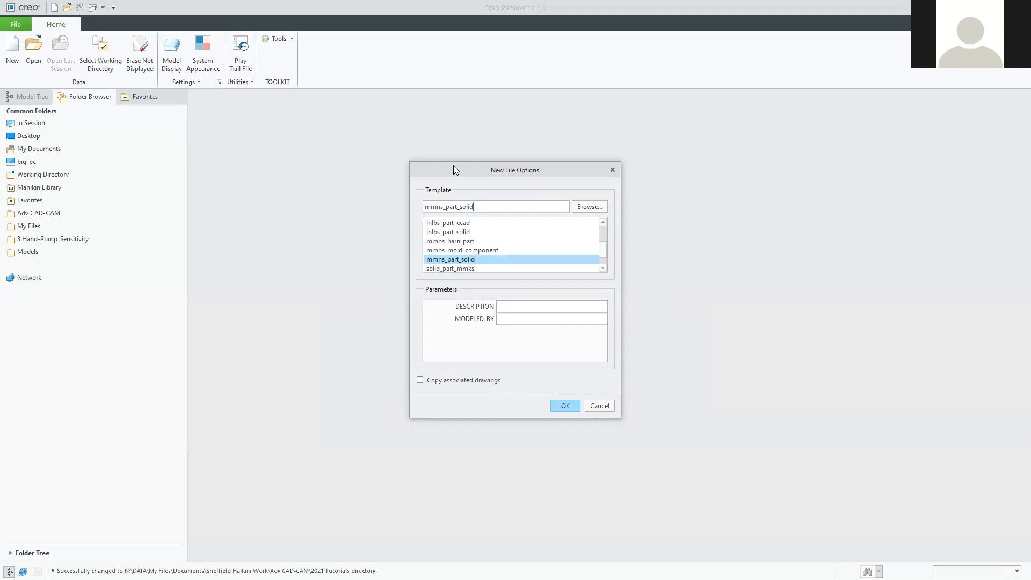
Choose the mmns_part_solid template and create the DRAFT_SHELL_RIBS part.
{"action": "left_click_drag", "start_coordinate": [431, 175], "coordinate": [423, 186]}
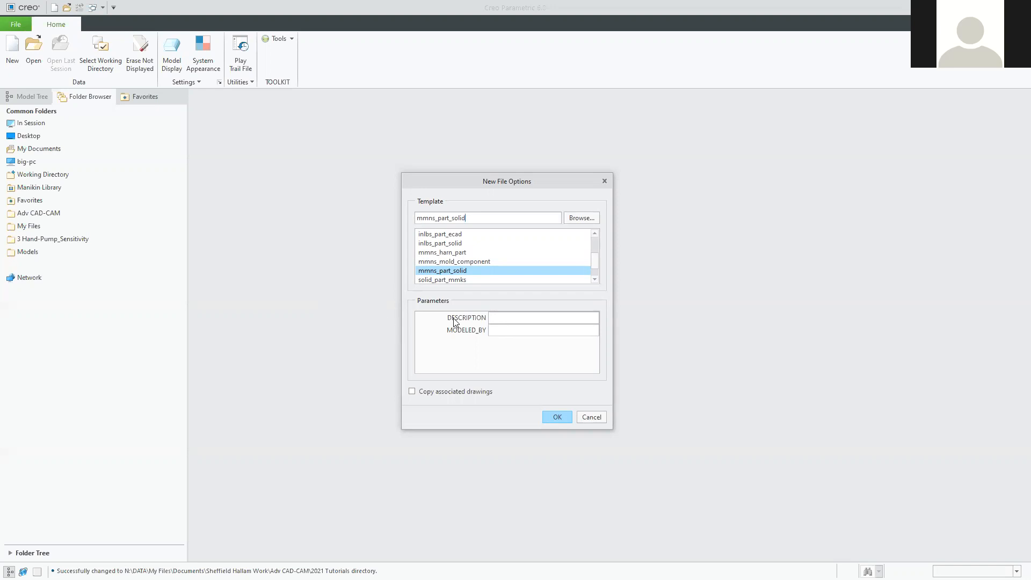
{"action": "scroll", "coordinate": [454, 264], "scroll_direction": "down", "scroll_amount": 1}
{"action": "scroll", "coordinate": [454, 263], "scroll_direction": "up", "scroll_amount": 3}
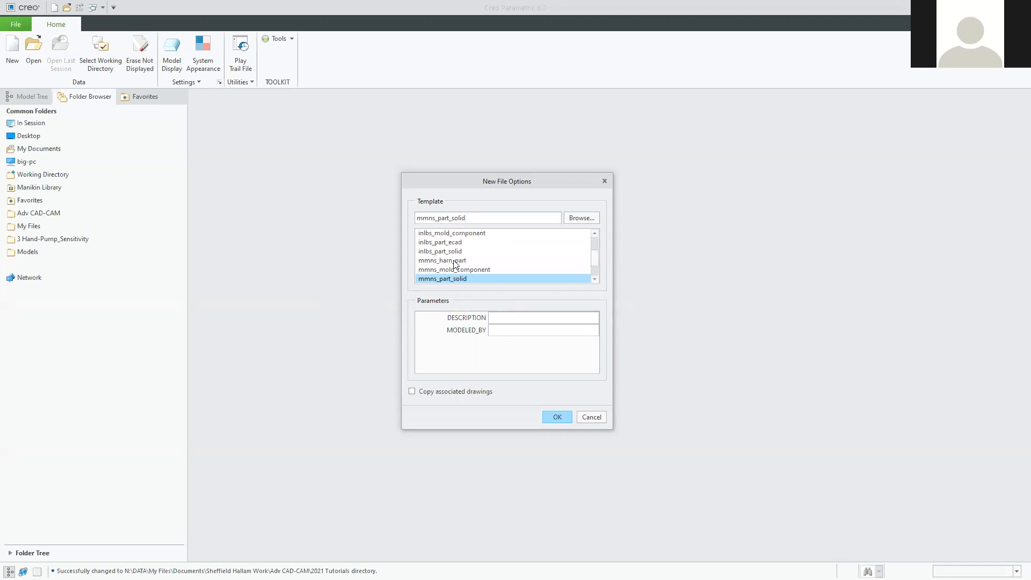
{"action": "scroll", "coordinate": [450, 265], "scroll_direction": "down", "scroll_amount": 2}
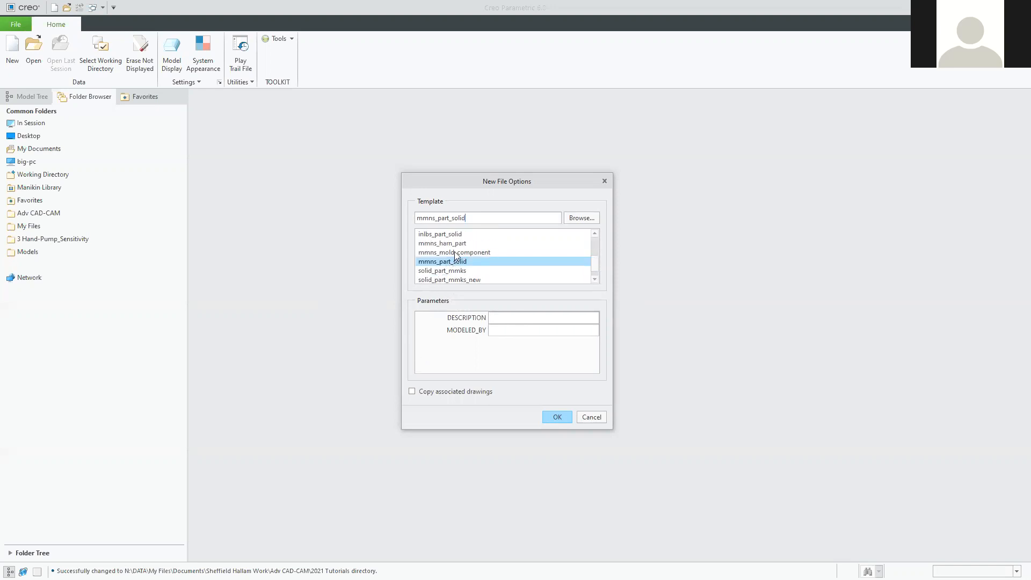
{"action": "left_click", "coordinate": [455, 261]}
{"action": "left_click", "coordinate": [455, 262]}
{"action": "left_click_drag", "start_coordinate": [473, 185], "coordinate": [484, 181]}
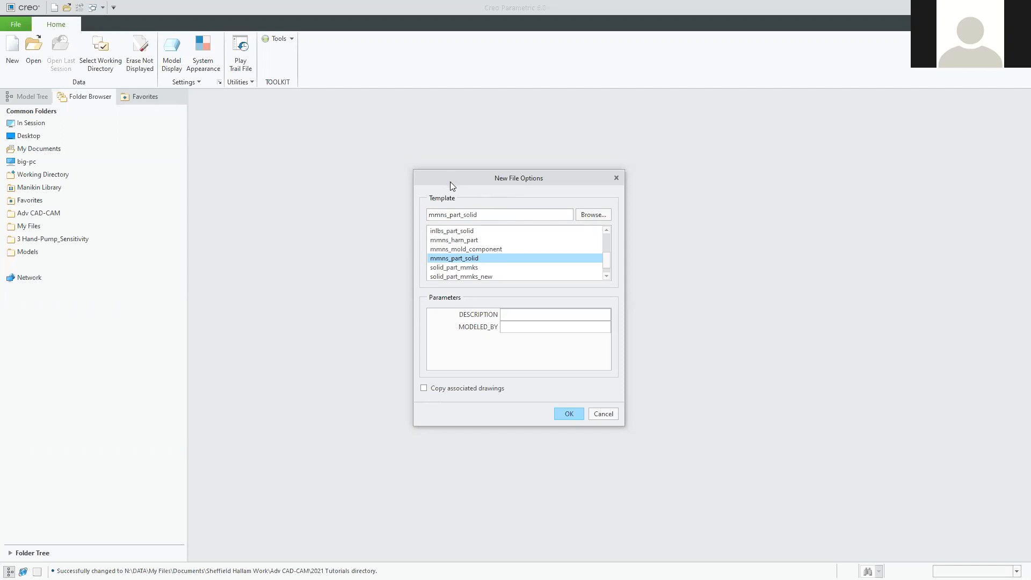
{"action": "left_click_drag", "start_coordinate": [450, 182], "coordinate": [458, 186]}
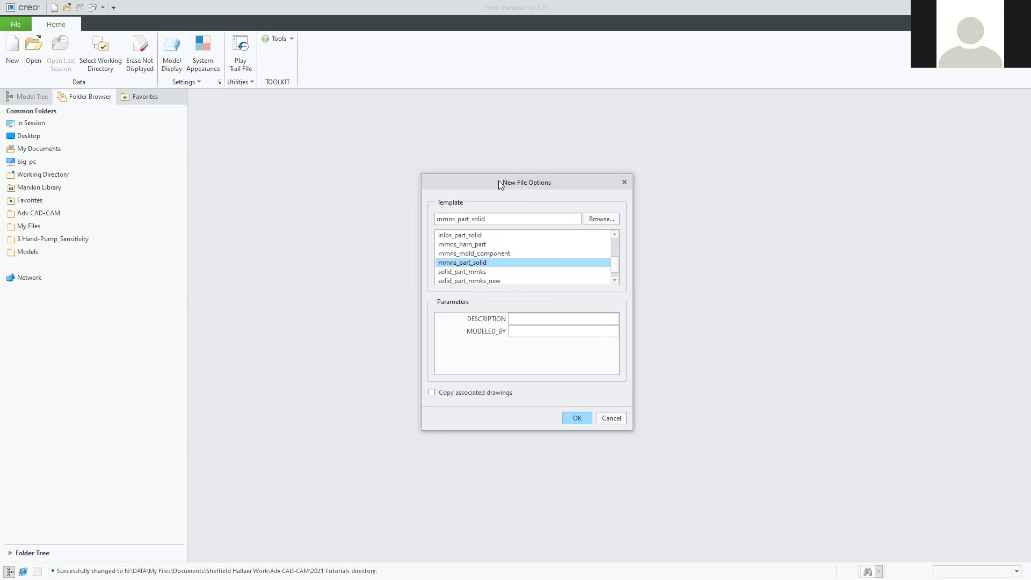
{"action": "left_click_drag", "start_coordinate": [500, 183], "coordinate": [507, 155]}
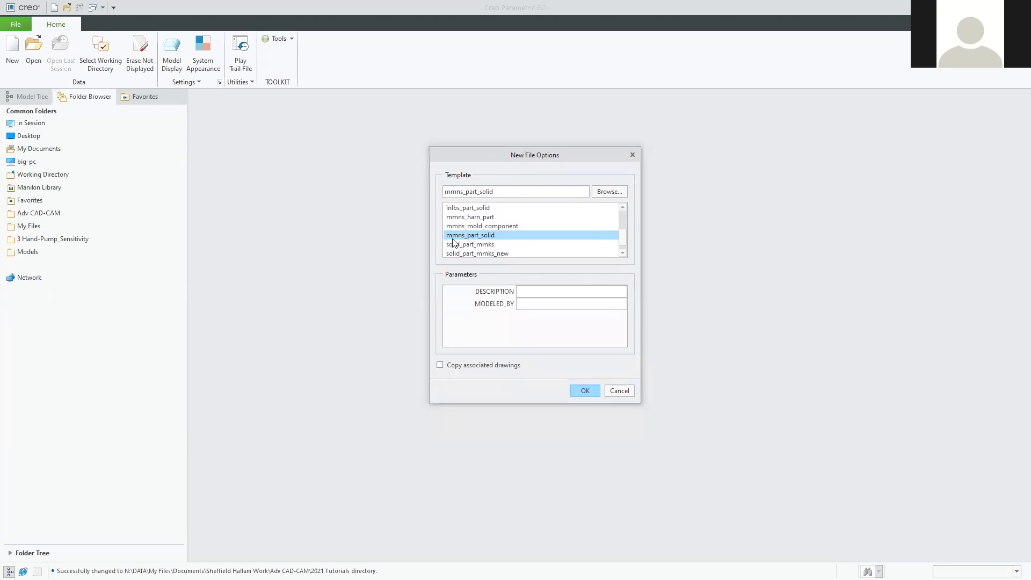
{"action": "left_click", "coordinate": [452, 235]}
{"action": "left_click", "coordinate": [455, 236]}
{"action": "left_click", "coordinate": [591, 391]}
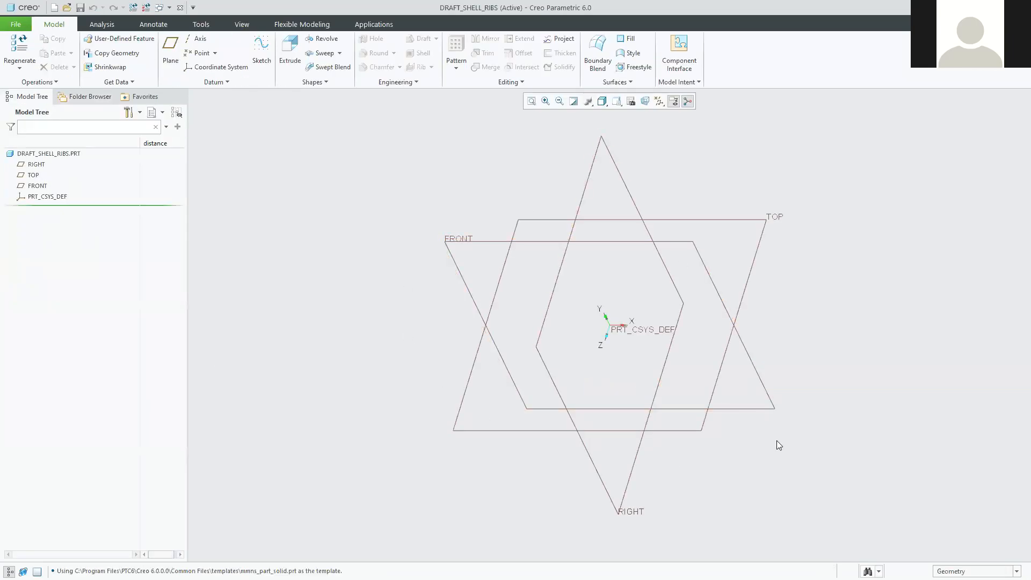
{"action": "middle_click_drag", "start_coordinate": [412, 360], "coordinate": [415, 248]}
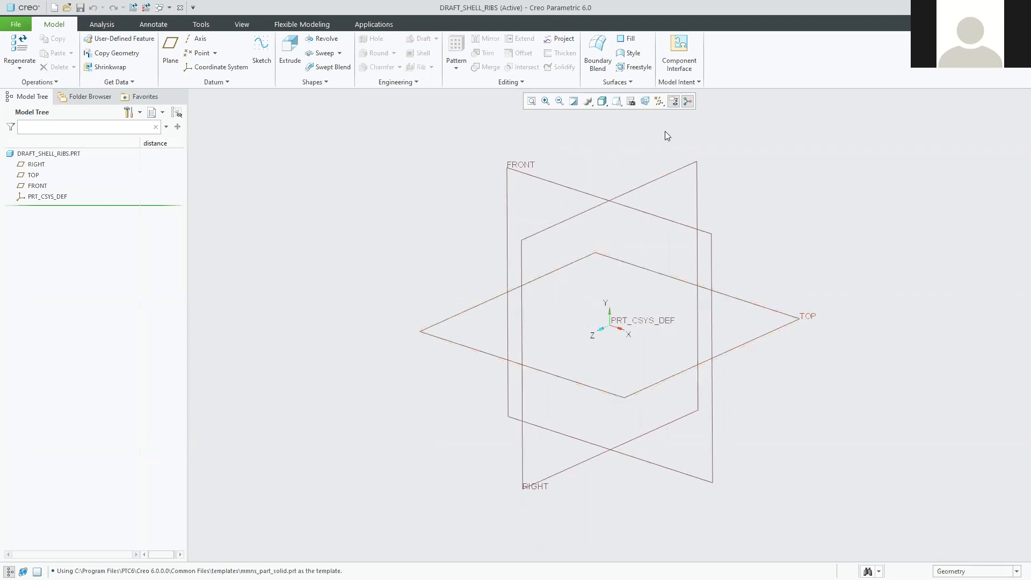
{"action": "left_click", "coordinate": [661, 101]}
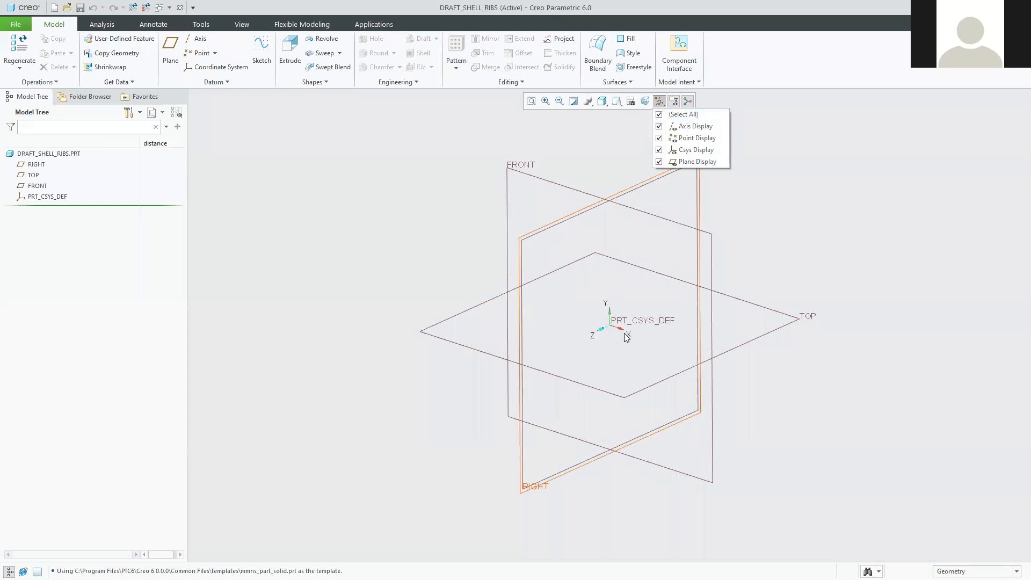
{"action": "left_click", "coordinate": [659, 149]}
{"action": "left_click", "coordinate": [658, 150]}
{"action": "left_click", "coordinate": [659, 150]}
{"action": "left_click", "coordinate": [658, 149]}
{"action": "left_click", "coordinate": [659, 150]}
{"action": "left_click", "coordinate": [659, 150]}
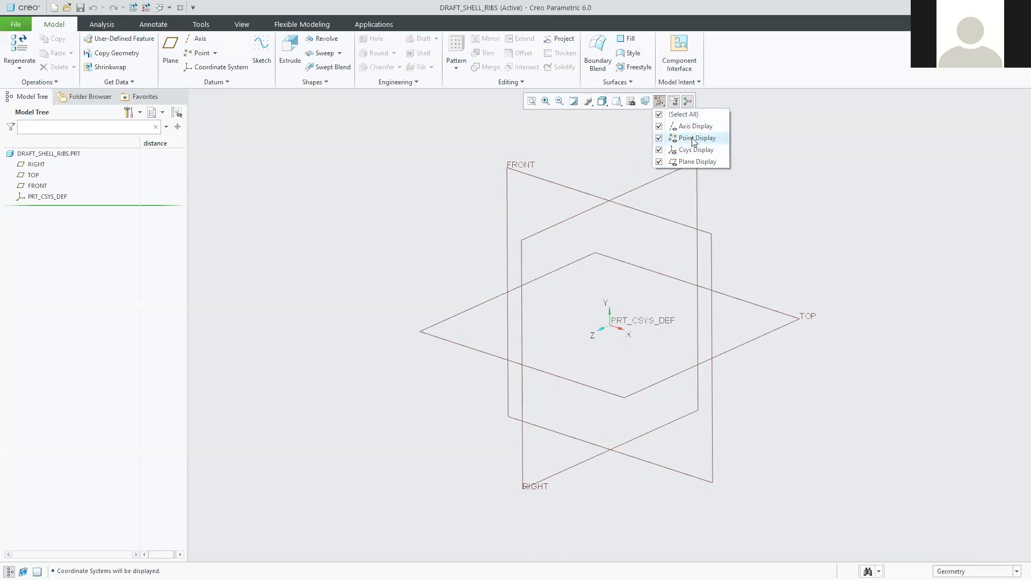
{"action": "left_click", "coordinate": [659, 138]}
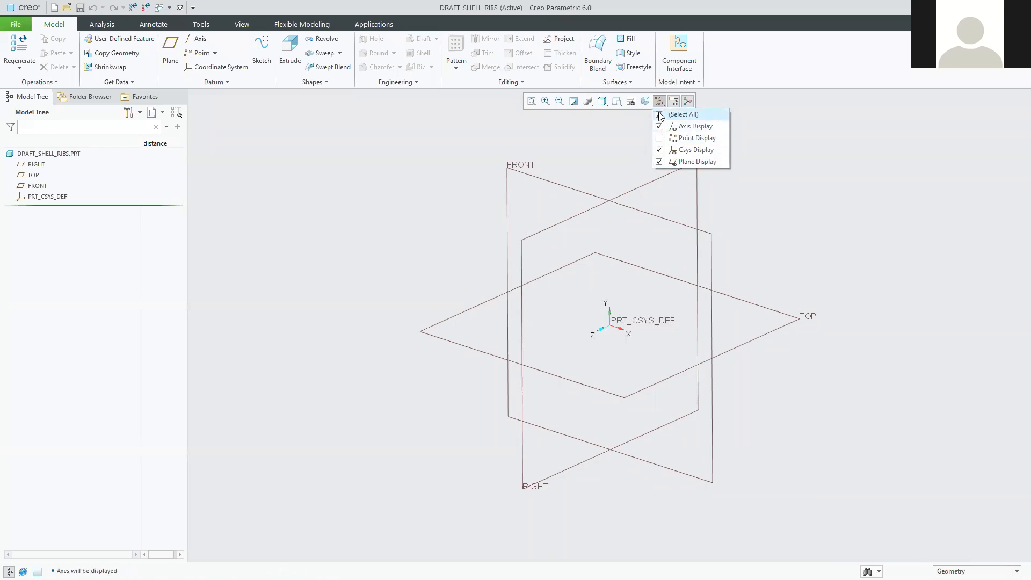
{"action": "left_click", "coordinate": [660, 115]}
{"action": "left_click", "coordinate": [660, 115]}
{"action": "left_click", "coordinate": [660, 115]}
{"action": "left_click", "coordinate": [661, 115]}
{"action": "left_click", "coordinate": [886, 237]}
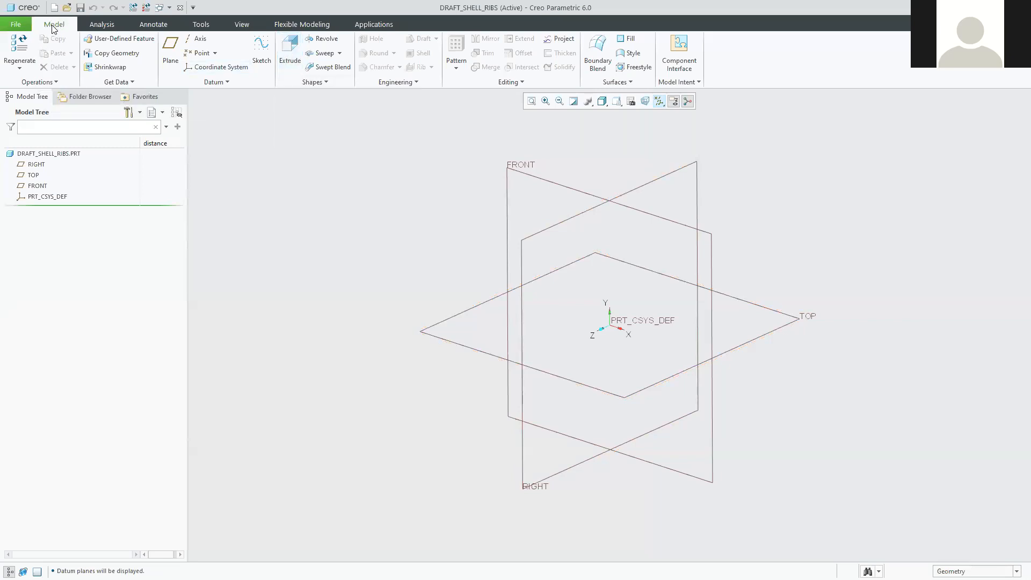
Start an extrusion sketched on the TOP datum plane, then switch to the tutorial PDF.
{"action": "left_click", "coordinate": [289, 51]}
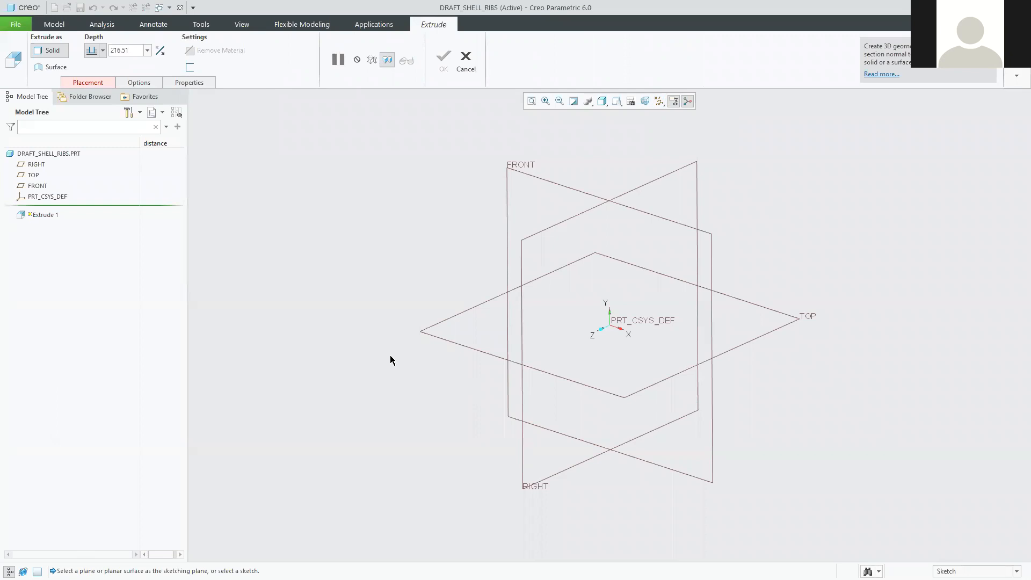
{"action": "left_click", "coordinate": [463, 313]}
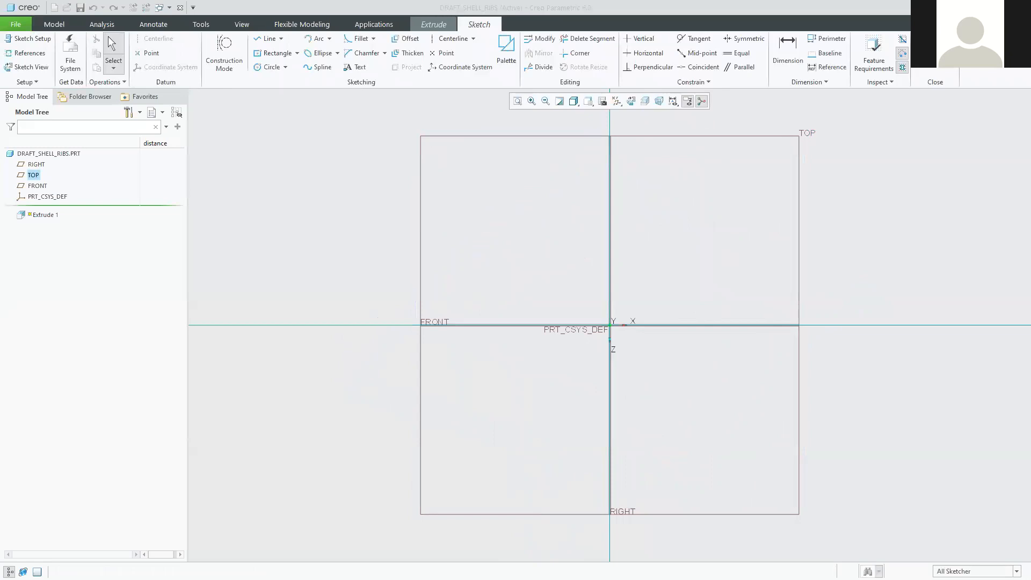
{"action": "key", "text": "alt+Tab"}
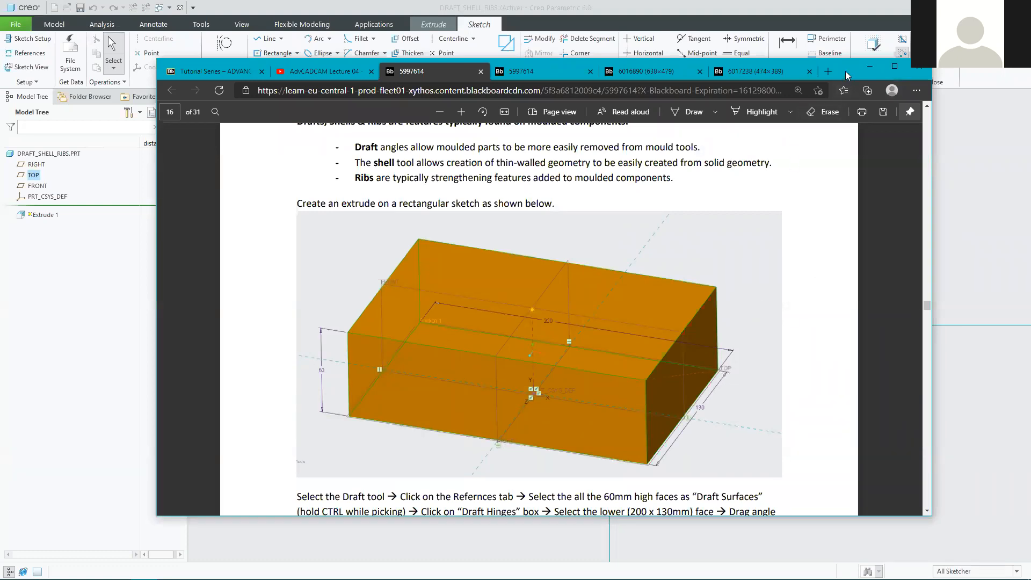
Switch from the tutorial PDF back to the Creo sketch.
{"action": "key", "text": "alt+Tab"}
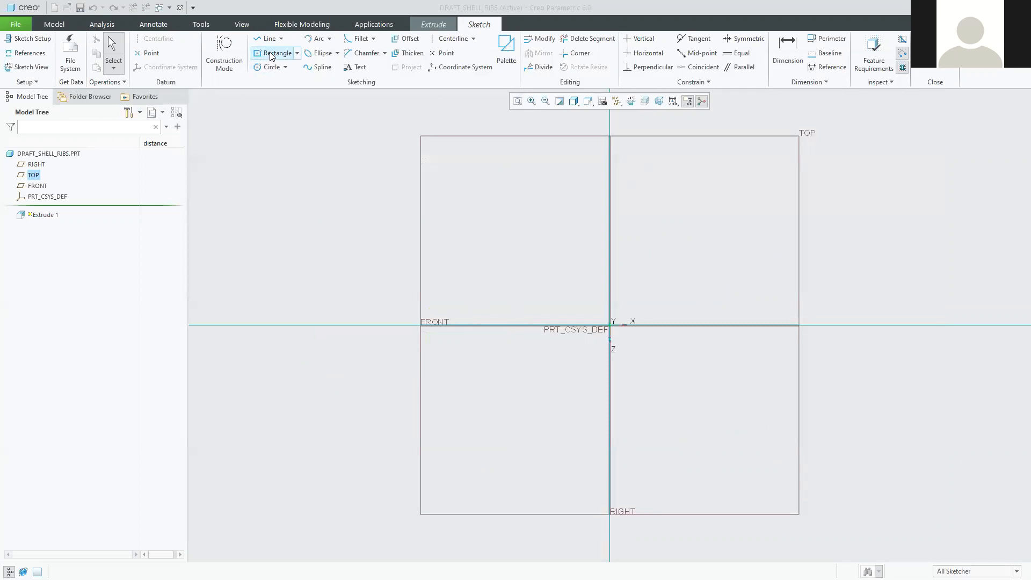
Draw a center rectangle on TOP centred at the origin with its corner at upper right.
{"action": "left_click", "coordinate": [297, 53]}
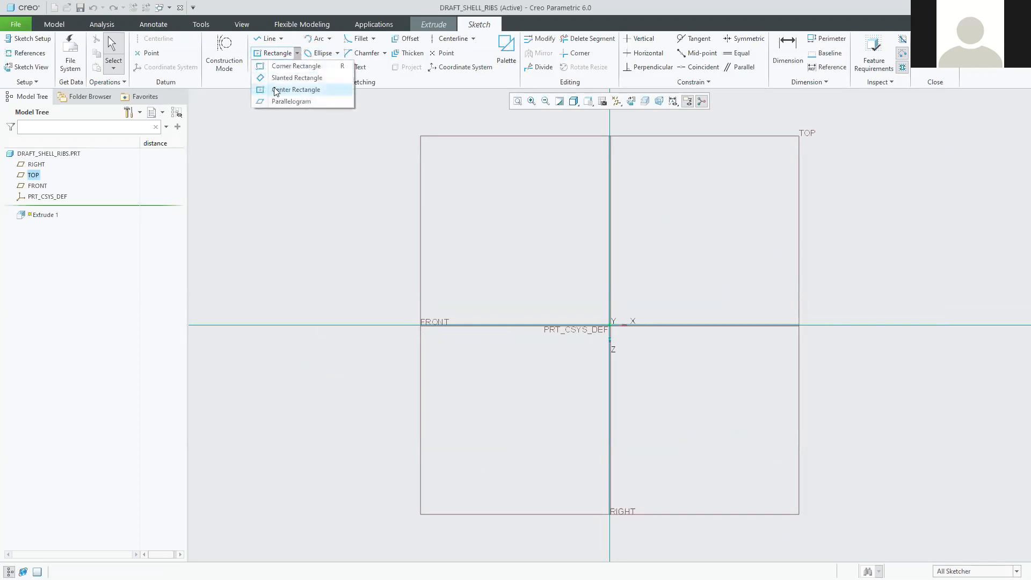
{"action": "left_click", "coordinate": [302, 91]}
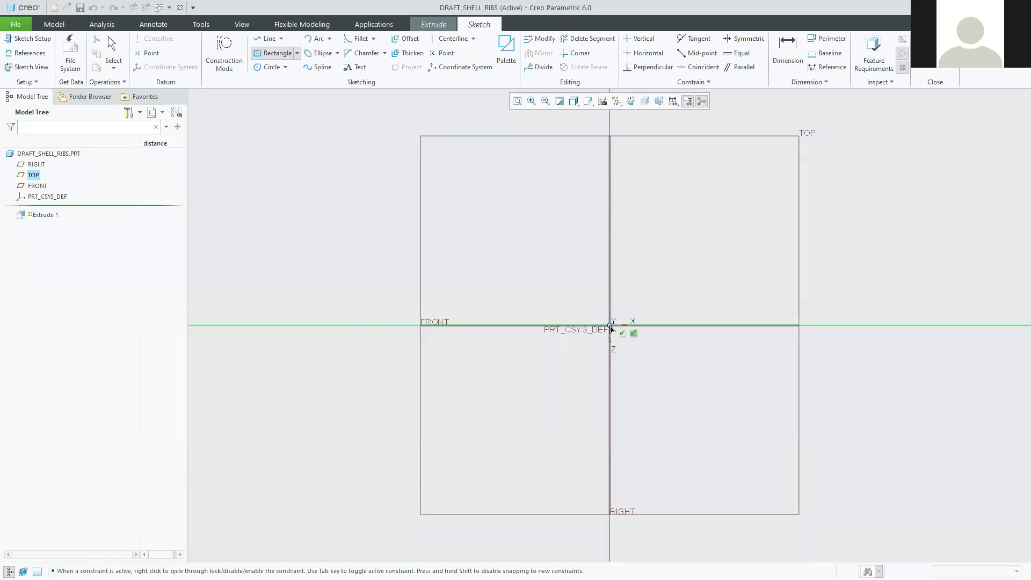
{"action": "left_click", "coordinate": [611, 325]}
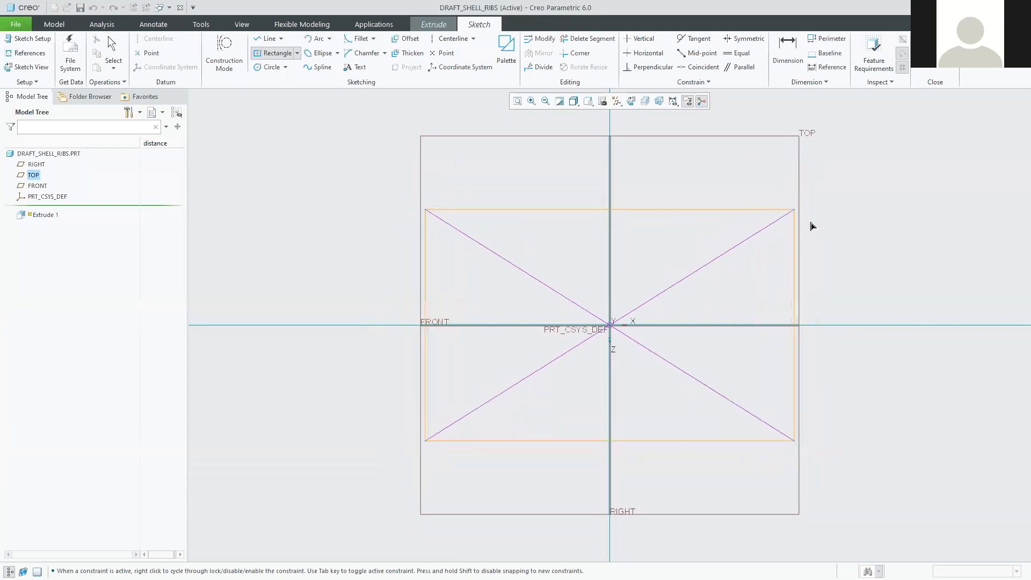
{"action": "left_click", "coordinate": [787, 206]}
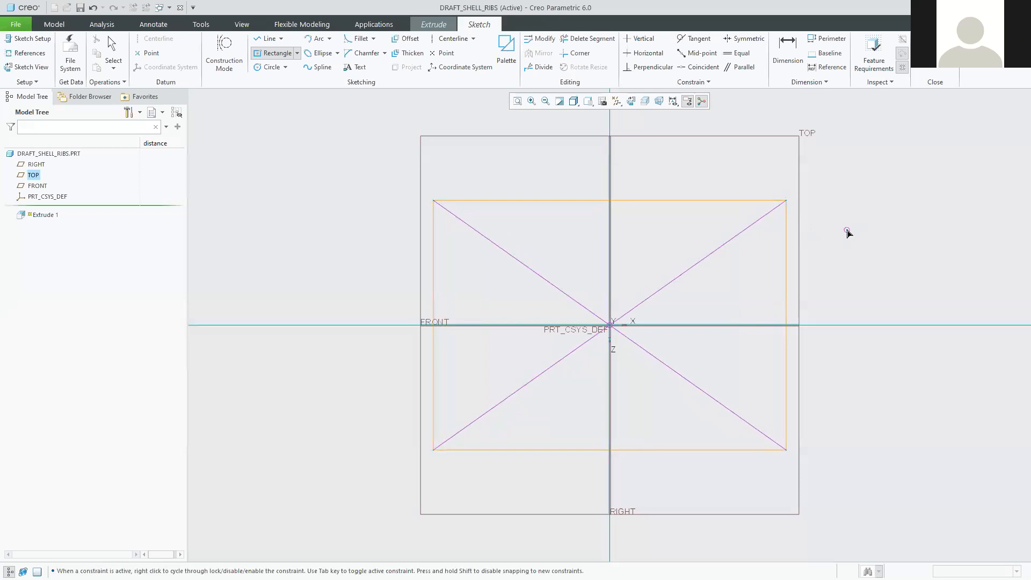
{"action": "middle_click", "coordinate": [848, 232]}
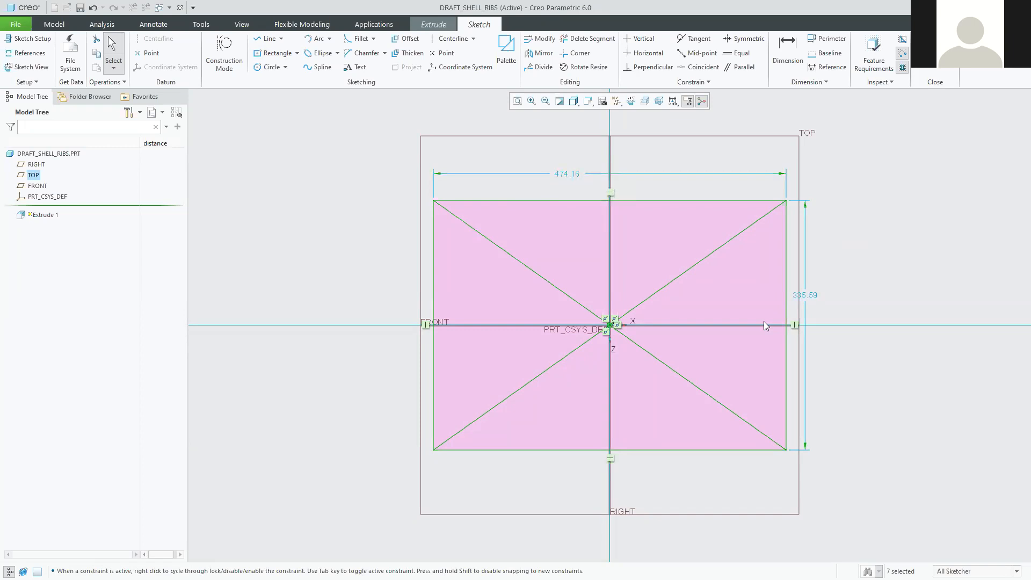
Set the rectangle's width dimension to 200 and its height to 130.
{"action": "left_click_drag", "start_coordinate": [805, 297], "coordinate": [826, 306]}
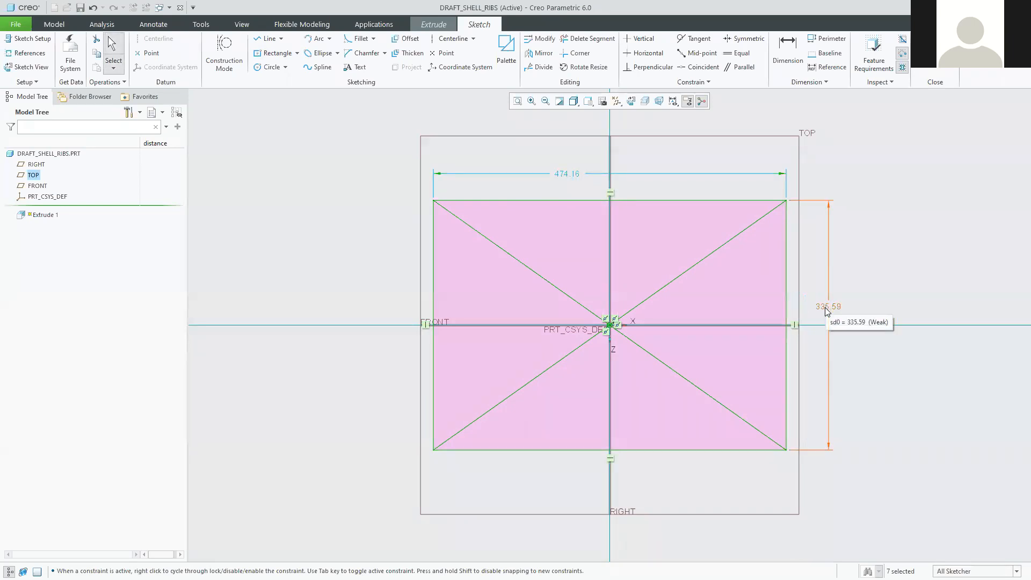
{"action": "double_click", "coordinate": [568, 173]}
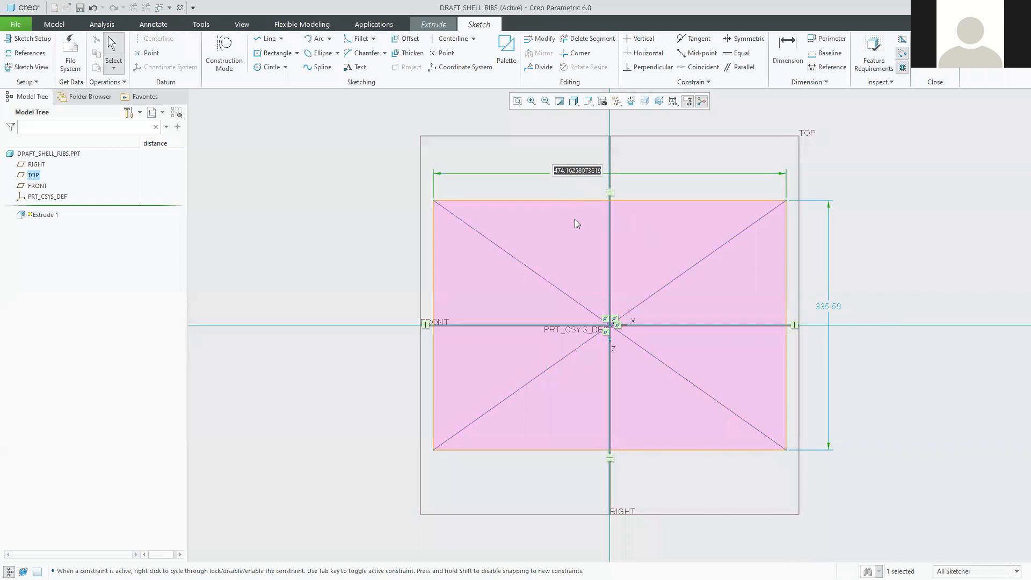
{"action": "type", "text": "200"}
{"action": "key", "text": "Return"}
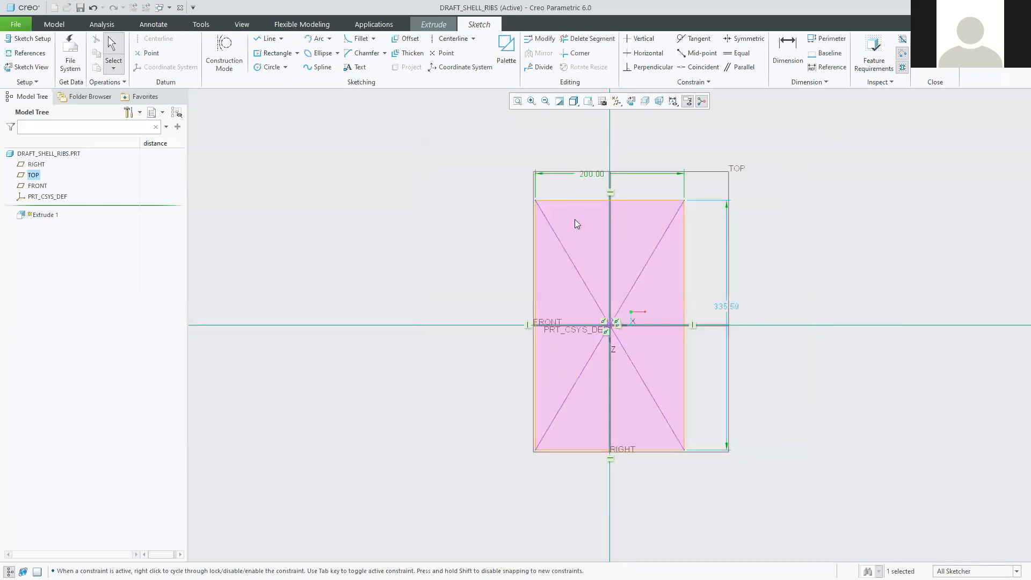
{"action": "double_click", "coordinate": [722, 310]}
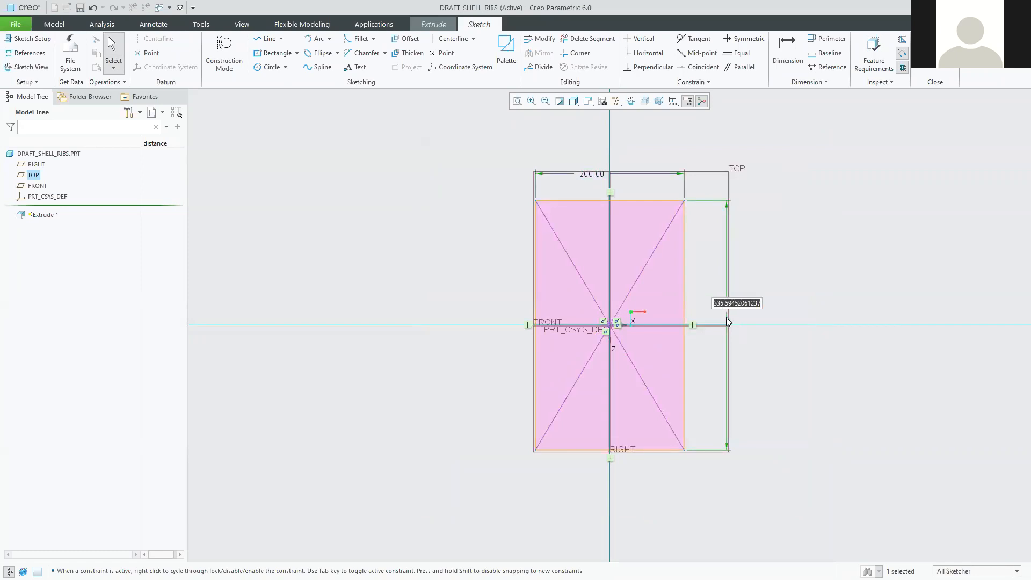
{"action": "type", "text": "130"}
{"action": "key", "text": "Return"}
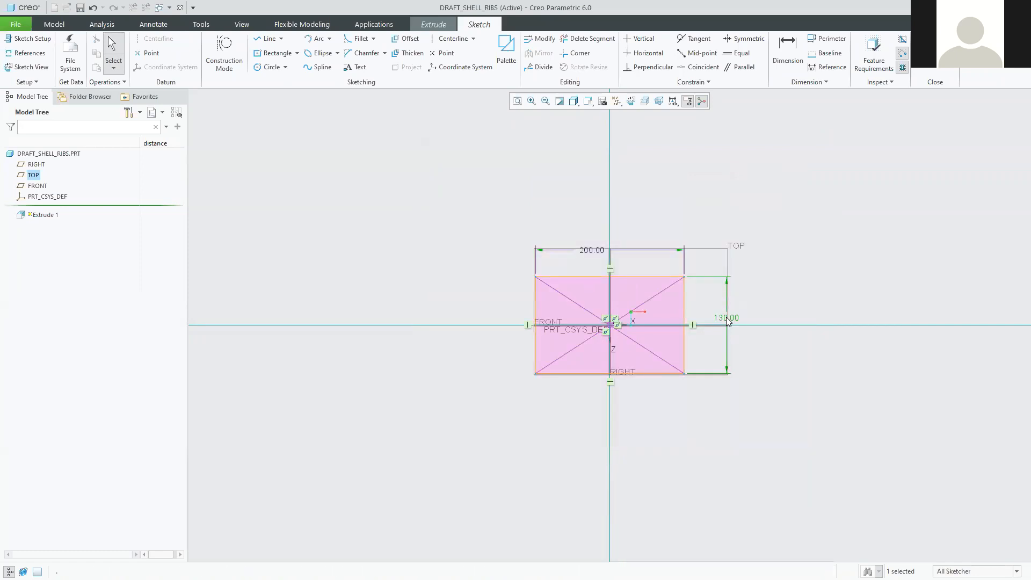
{"action": "scroll", "coordinate": [639, 322], "scroll_direction": "down", "scroll_amount": 3}
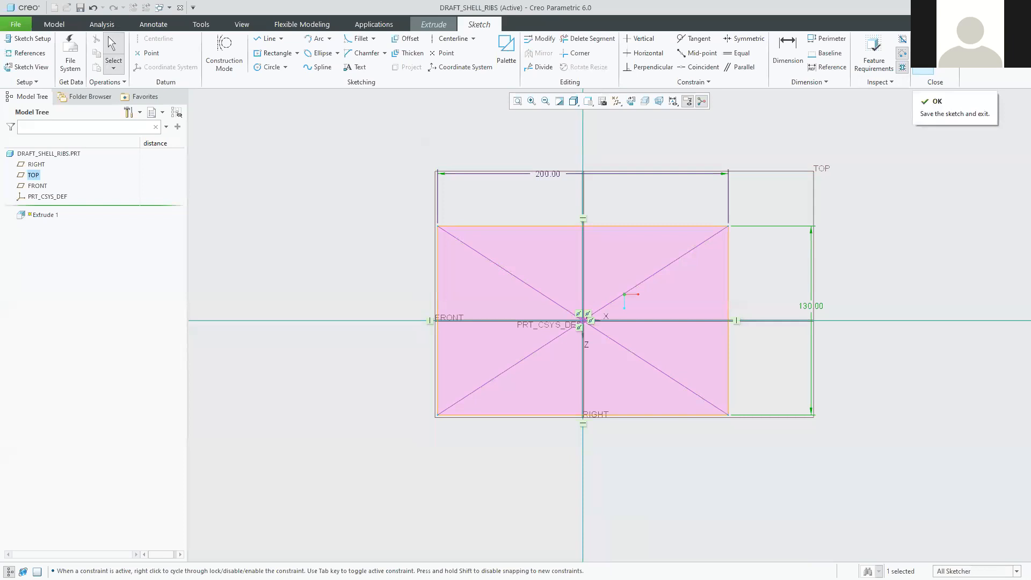
Accept the rectangle sketch and orbit to an angled view of the extrusion preview.
{"action": "left_click", "coordinate": [923, 59]}
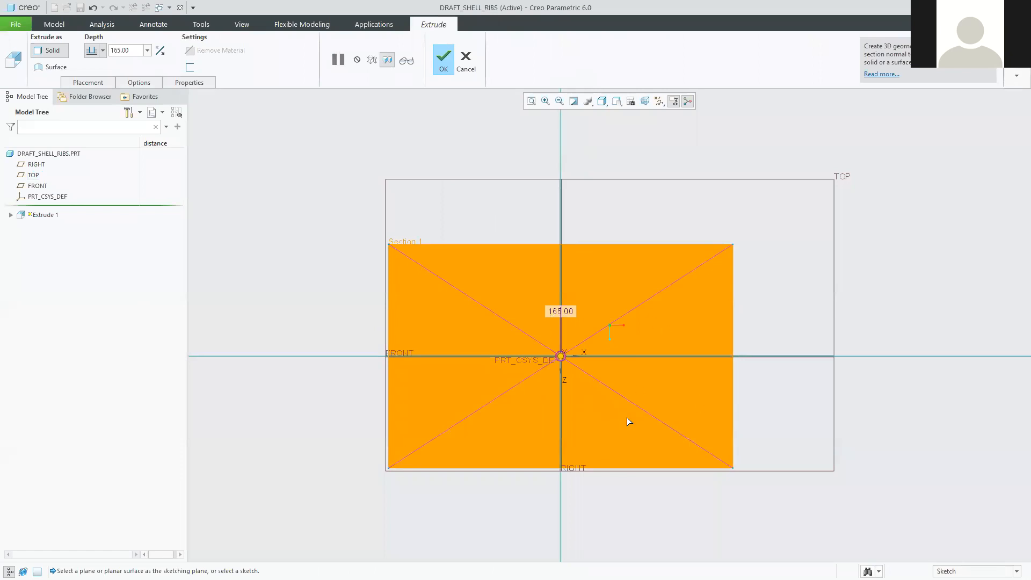
{"action": "middle_click_drag", "start_coordinate": [644, 501], "coordinate": [609, 416]}
{"action": "scroll", "coordinate": [610, 372], "scroll_direction": "up", "scroll_amount": 2}
{"action": "scroll", "coordinate": [588, 250], "scroll_direction": "up", "scroll_amount": 2}
{"action": "scroll", "coordinate": [581, 217], "scroll_direction": "down", "scroll_amount": 5}
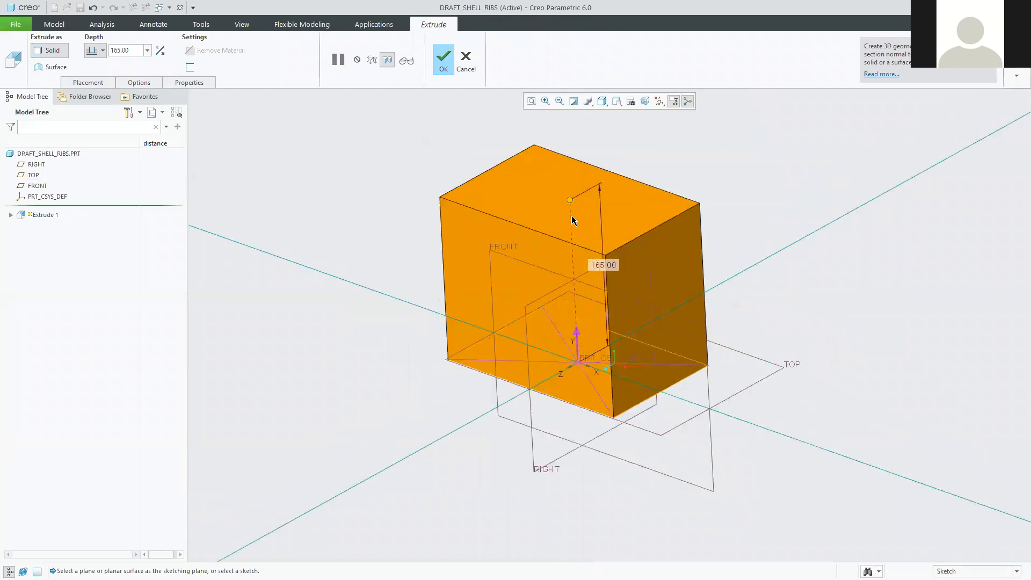
{"action": "middle_click_drag", "start_coordinate": [687, 321], "coordinate": [652, 353]}
{"action": "scroll", "coordinate": [631, 382], "scroll_direction": "up", "scroll_amount": 1}
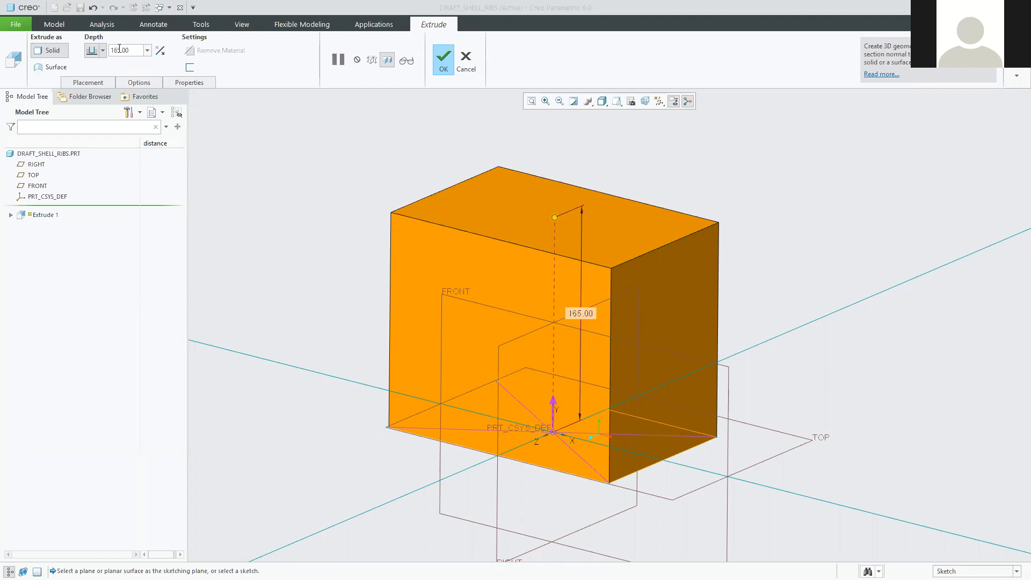
Change the extrusion depth from 165 to 60 and finish the extrude.
{"action": "double_click", "coordinate": [584, 313]}
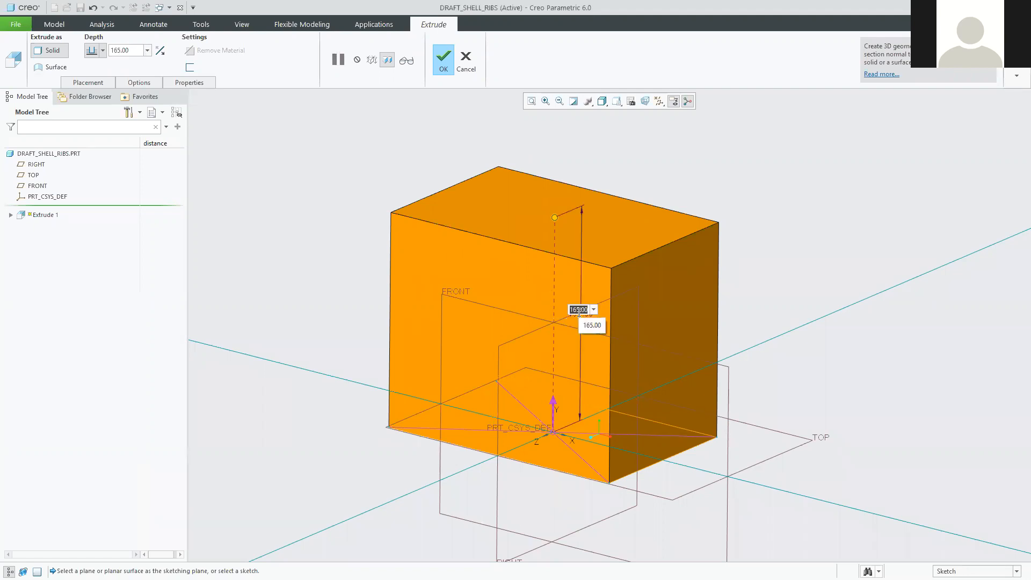
{"action": "type", "text": "60"}
{"action": "key", "text": "Return"}
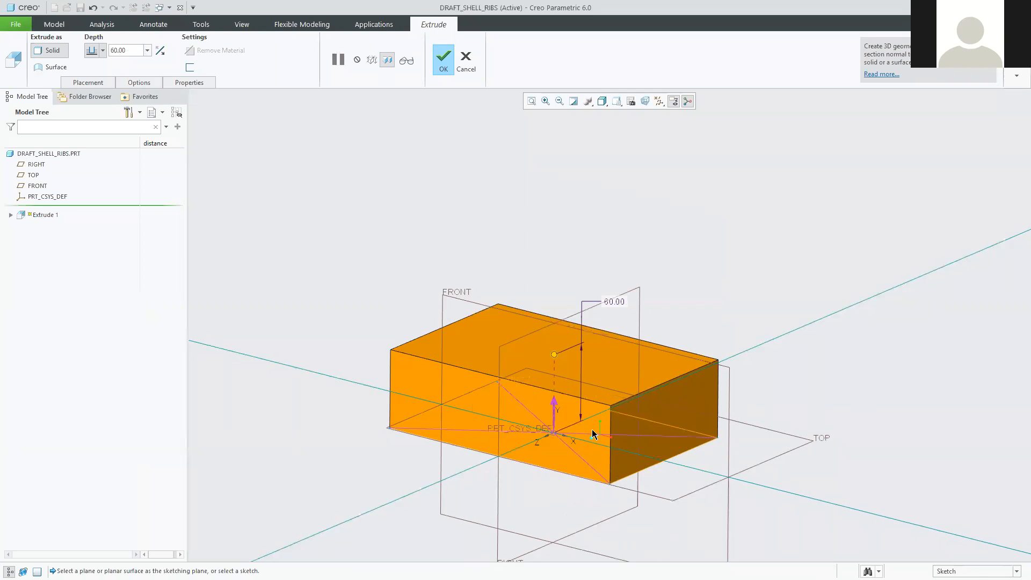
{"action": "middle_click_drag", "start_coordinate": [582, 436], "coordinate": [578, 377], "text": "shift"}
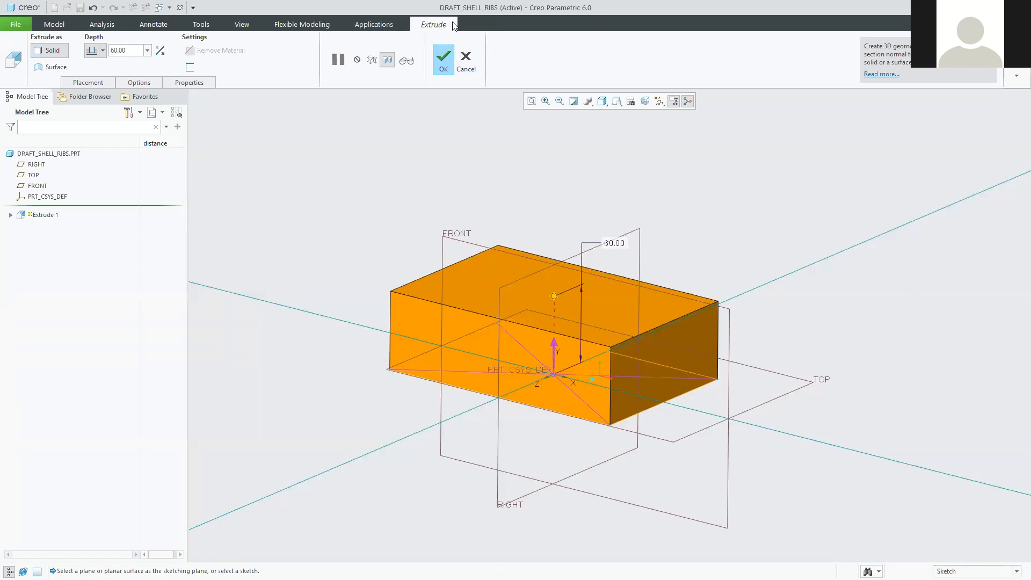
{"action": "left_click", "coordinate": [445, 60]}
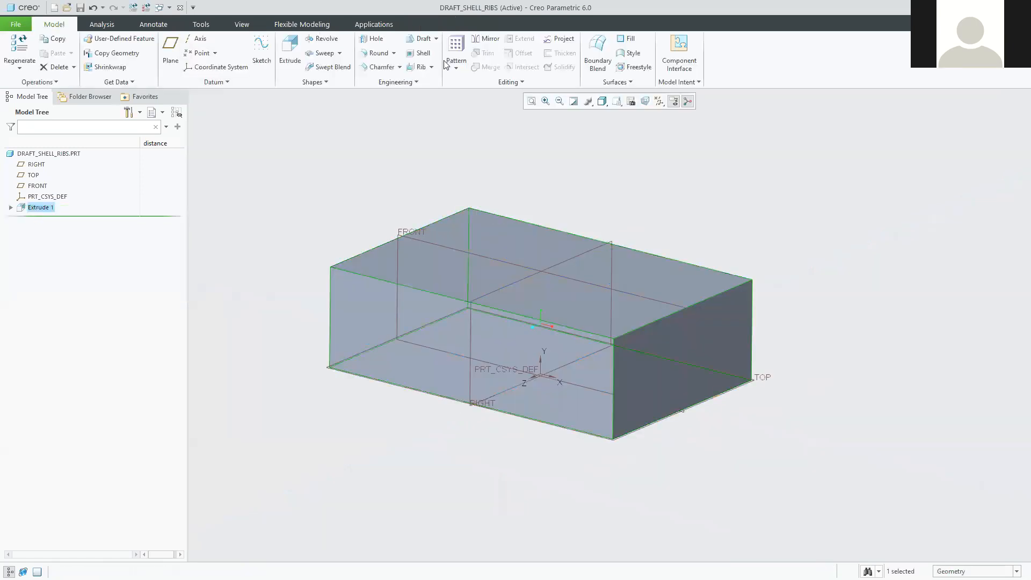
Clear the selection, orbit the finished box, and switch back to the tutorial PDF.
{"action": "scroll", "coordinate": [523, 424], "scroll_direction": "down", "scroll_amount": 3}
{"action": "scroll", "coordinate": [477, 491], "scroll_direction": "up", "scroll_amount": 2}
{"action": "left_click", "coordinate": [479, 477]}
{"action": "mouse_move", "coordinate": [479, 477]}
{"action": "middle_mouse_down"}
{"action": "mouse_move", "coordinate": [507, 482]}
{"action": "mouse_move", "coordinate": [483, 497]}
{"action": "mouse_move", "coordinate": [462, 484]}
{"action": "middle_mouse_up"}
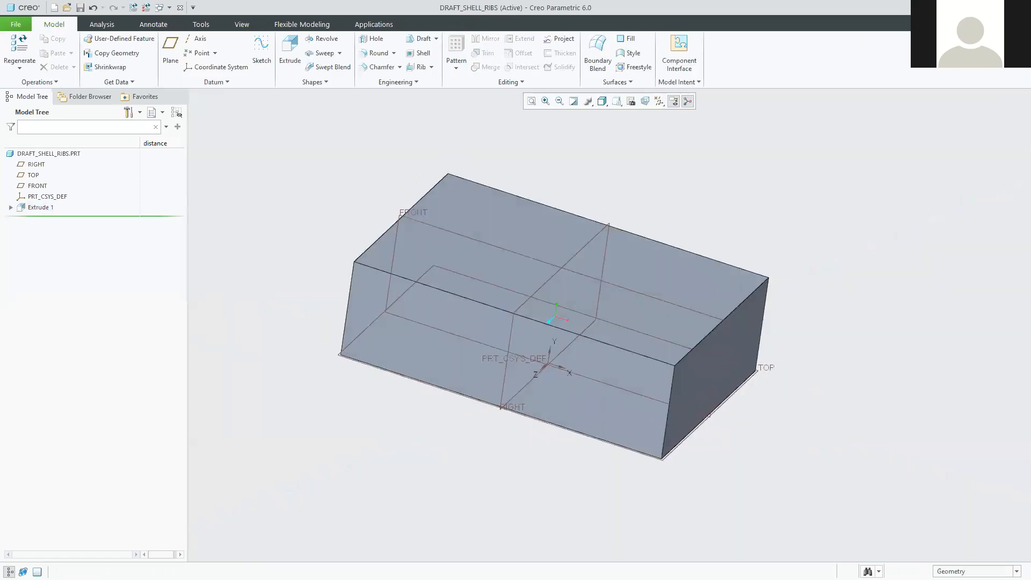
{"action": "key", "text": "alt+Tab"}
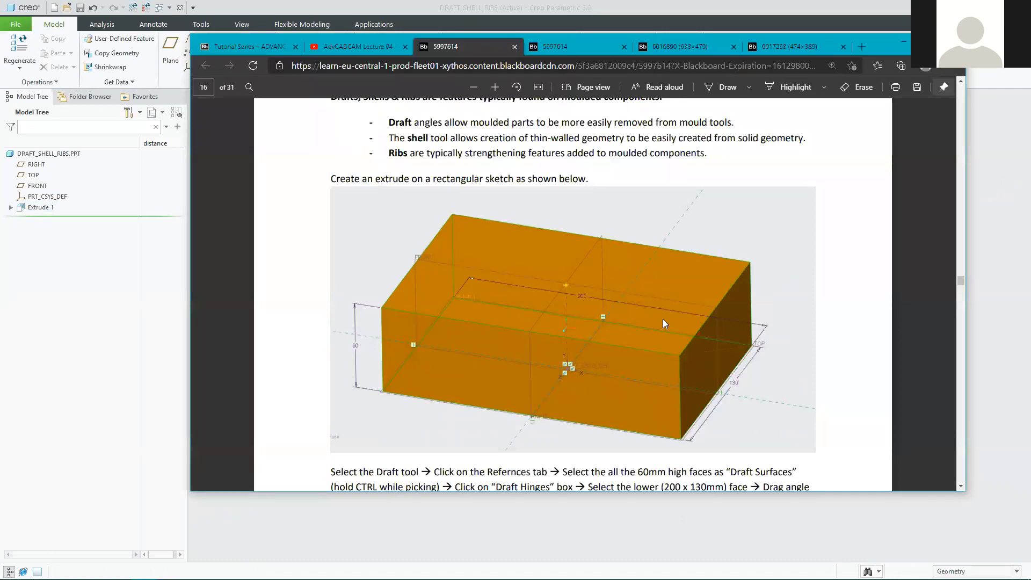
Highlight the multi-face selection tip and the 10° draft angle, then minimise Edge.
{"action": "scroll", "coordinate": [467, 326], "scroll_direction": "down", "scroll_amount": 3}
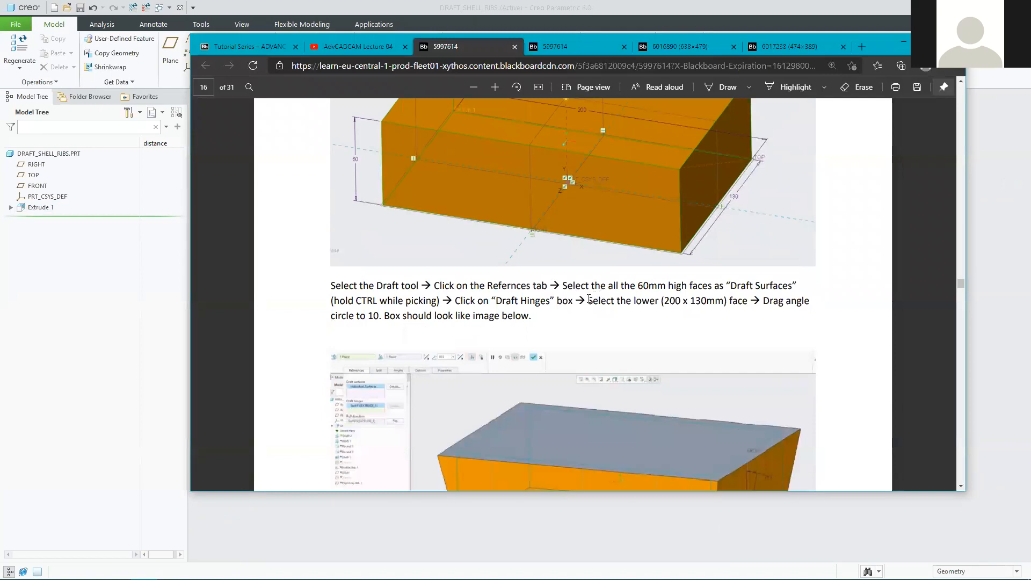
{"action": "scroll", "coordinate": [589, 299], "scroll_direction": "down", "scroll_amount": 1}
{"action": "scroll", "coordinate": [648, 255], "scroll_direction": "down", "scroll_amount": 1}
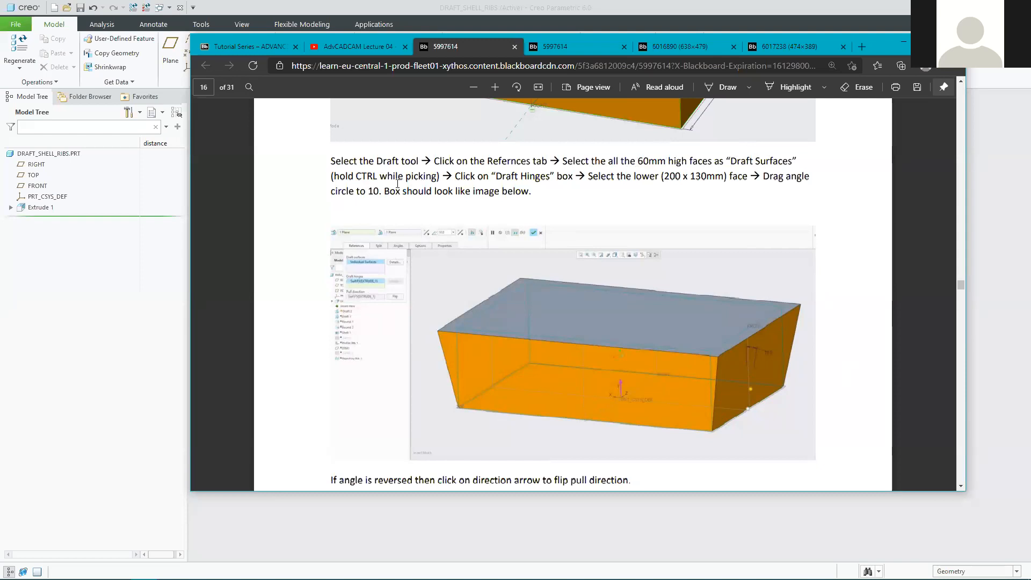
{"action": "left_click_drag", "start_coordinate": [347, 176], "coordinate": [430, 172]}
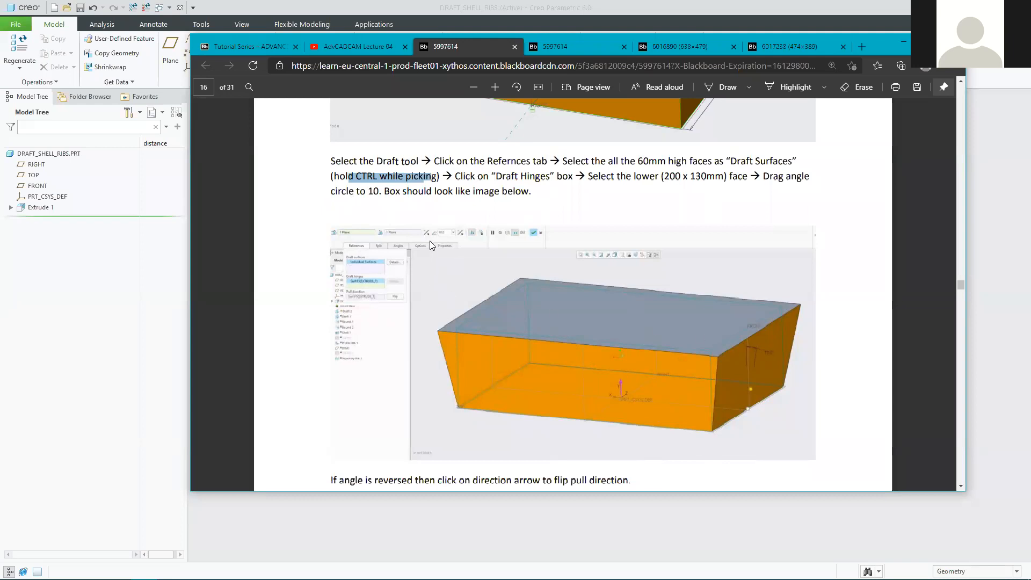
{"action": "left_click_drag", "start_coordinate": [382, 191], "coordinate": [360, 192]}
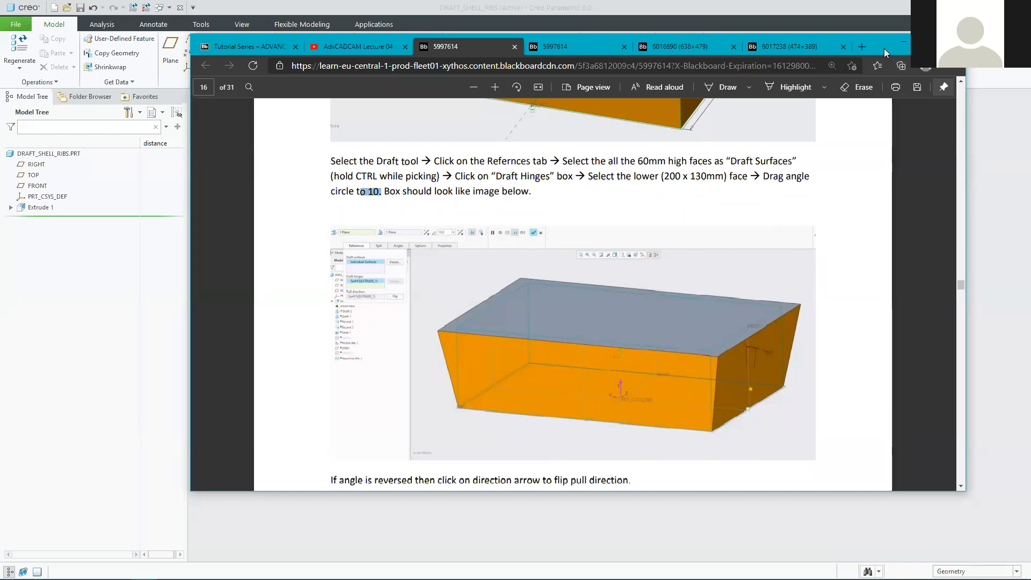
{"action": "left_click", "coordinate": [904, 42]}
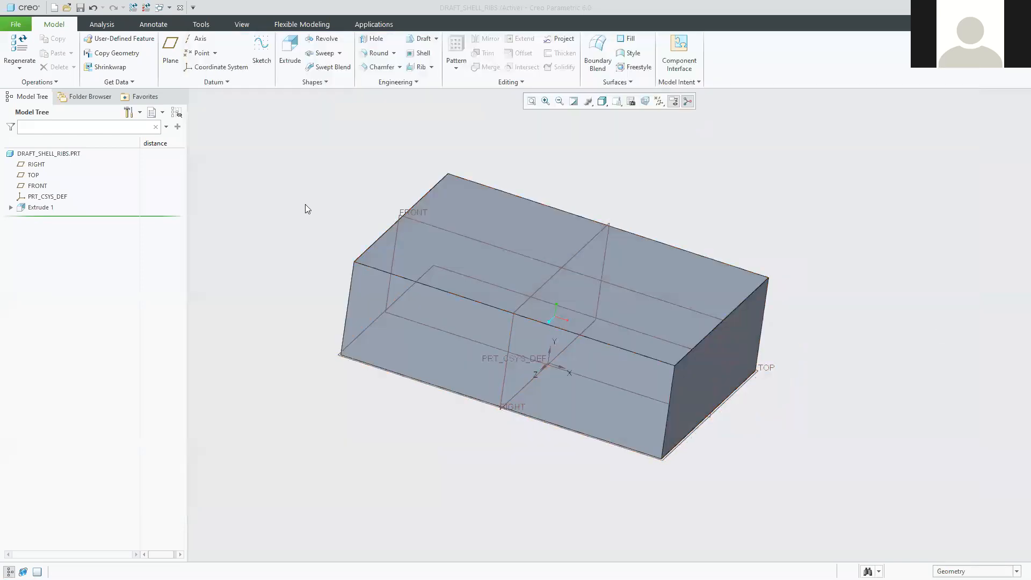
Return the box to the default view and start a Draft feature.
{"action": "middle_click_drag", "start_coordinate": [305, 191], "coordinate": [379, 260]}
{"action": "key", "text": "ctrl+d"}
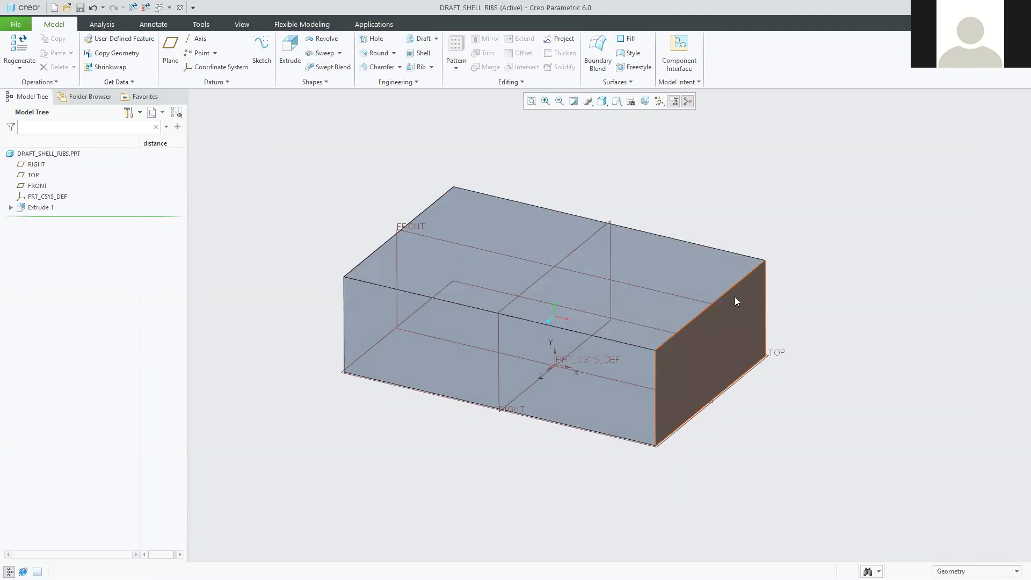
{"action": "left_click", "coordinate": [708, 273]}
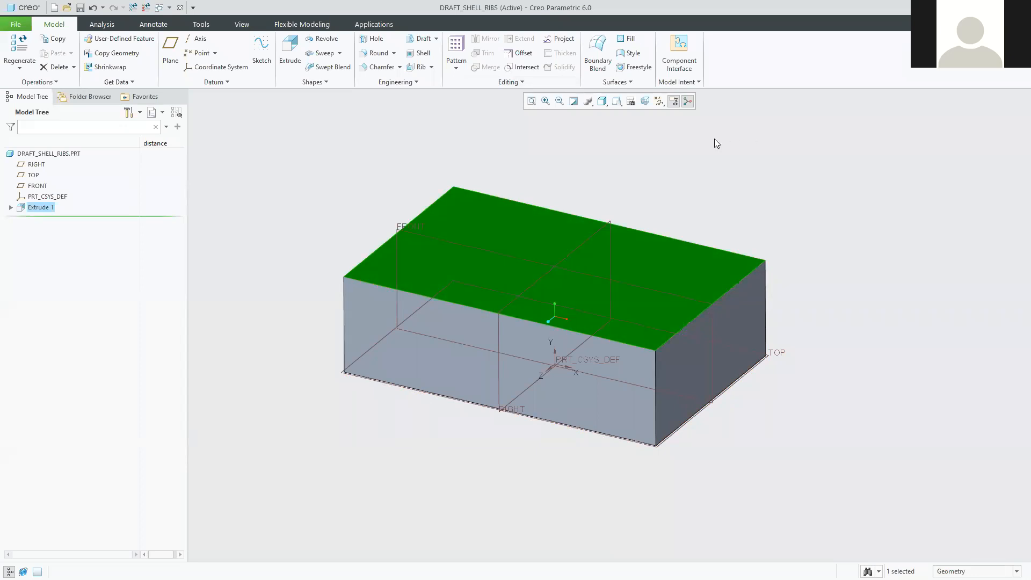
{"action": "left_click", "coordinate": [866, 163]}
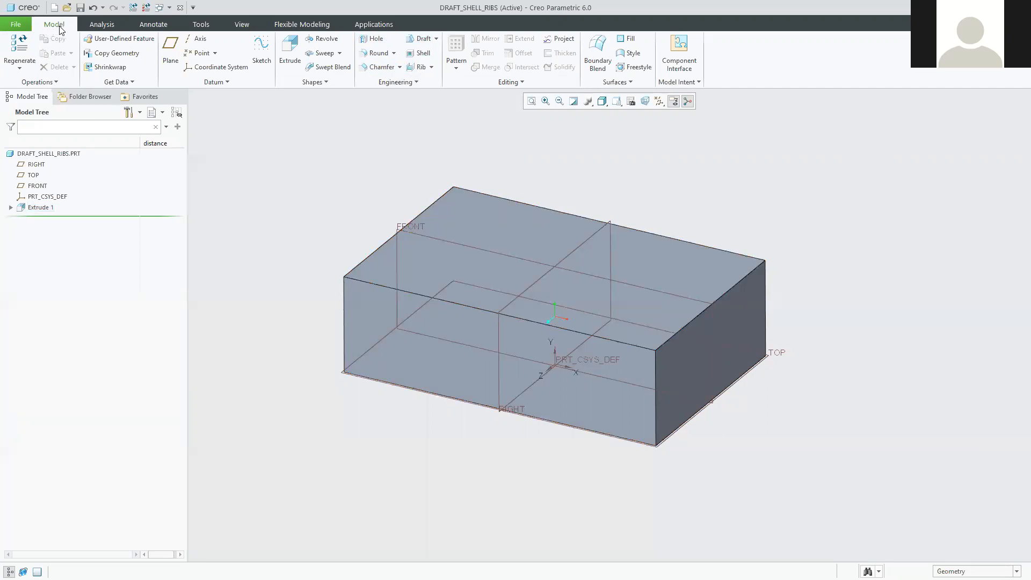
{"action": "left_click", "coordinate": [419, 40]}
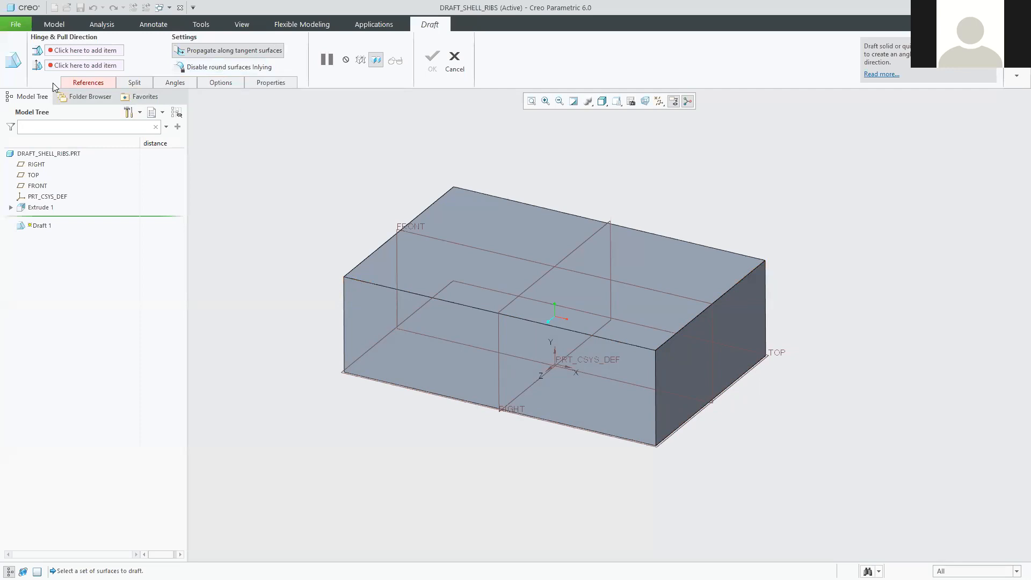
In the Draft References, pick the box's long front face as a draft surface.
{"action": "left_click", "coordinate": [84, 85]}
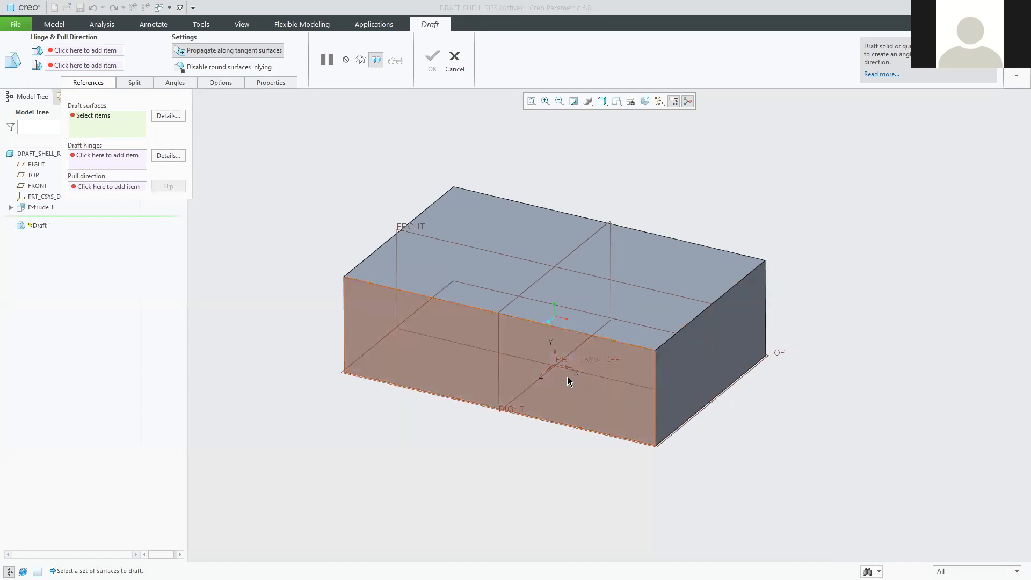
{"action": "left_click", "coordinate": [98, 117]}
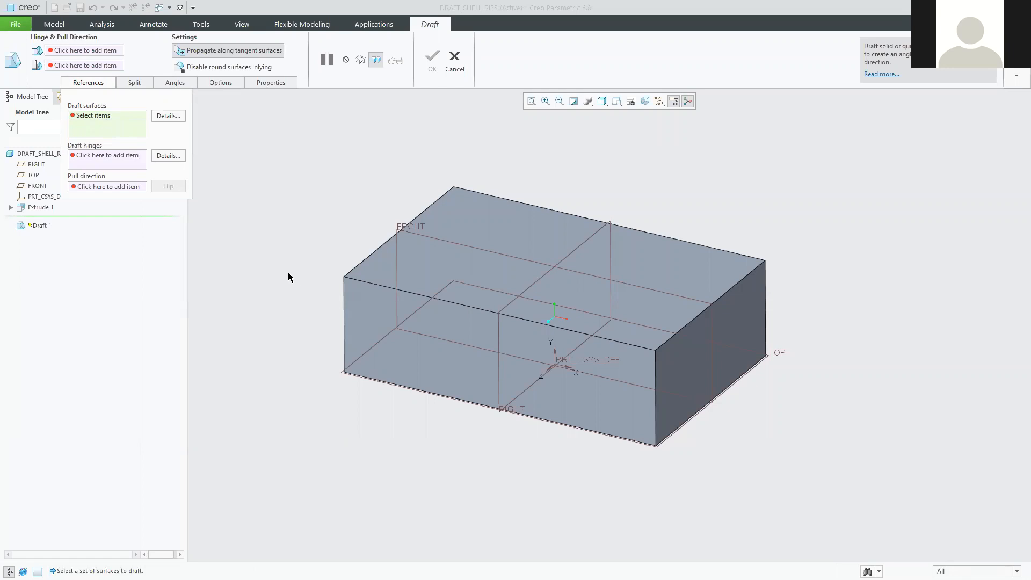
{"action": "left_click", "coordinate": [367, 319]}
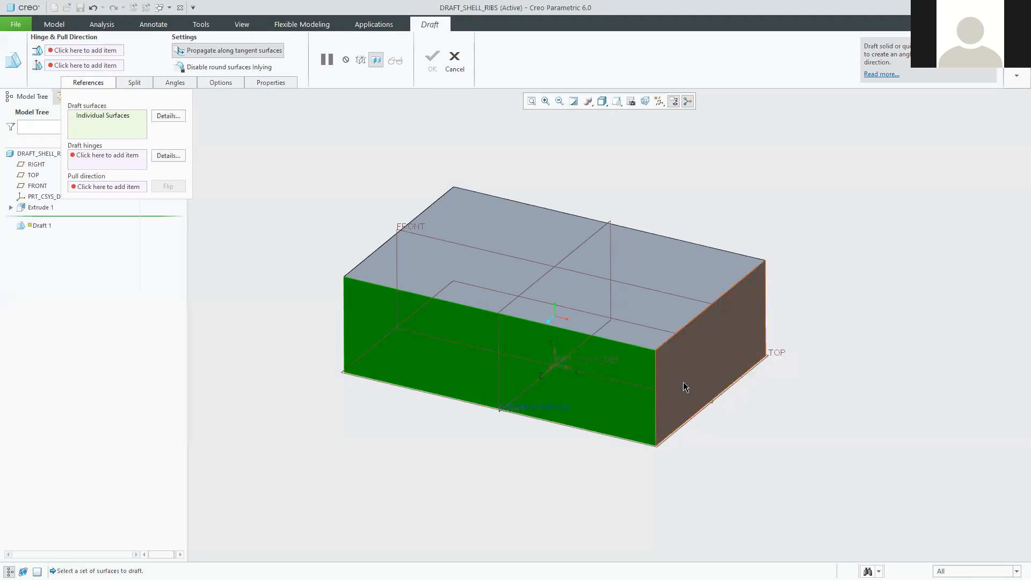
Add the right, front and another side face as draft surfaces, orbiting to reach them.
{"action": "left_click", "coordinate": [679, 365], "text": "ctrl"}
{"action": "mouse_move", "coordinate": [784, 423]}
{"action": "middle_mouse_down"}
{"action": "mouse_move", "coordinate": [767, 396]}
{"action": "mouse_move", "coordinate": [716, 388]}
{"action": "mouse_move", "coordinate": [751, 405]}
{"action": "middle_mouse_up"}
{"action": "mouse_move", "coordinate": [762, 449]}
{"action": "middle_mouse_down"}
{"action": "mouse_move", "coordinate": [695, 430]}
{"action": "mouse_move", "coordinate": [647, 456]}
{"action": "mouse_move", "coordinate": [693, 451]}
{"action": "mouse_move", "coordinate": [666, 438]}
{"action": "mouse_move", "coordinate": [629, 450]}
{"action": "middle_mouse_up"}
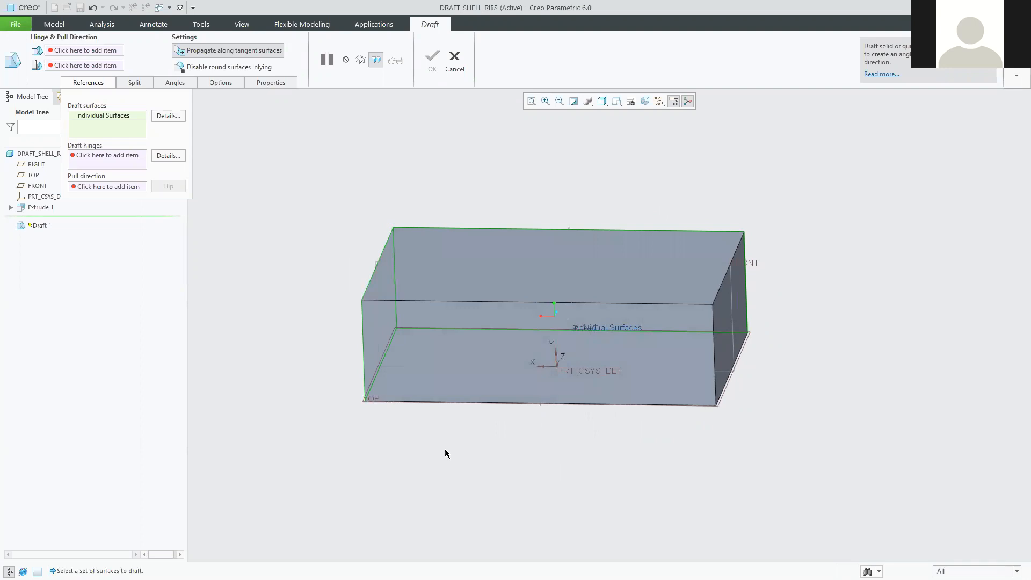
{"action": "left_click", "coordinate": [426, 380]}
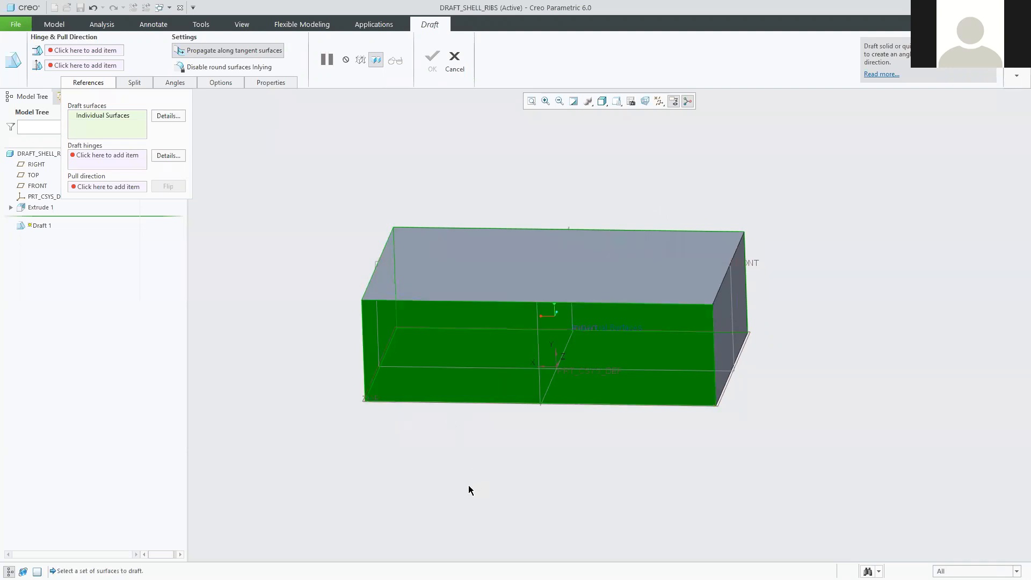
{"action": "mouse_move", "coordinate": [737, 486]}
{"action": "middle_mouse_down"}
{"action": "mouse_move", "coordinate": [739, 472]}
{"action": "mouse_move", "coordinate": [693, 460]}
{"action": "mouse_move", "coordinate": [639, 504]}
{"action": "middle_mouse_up"}
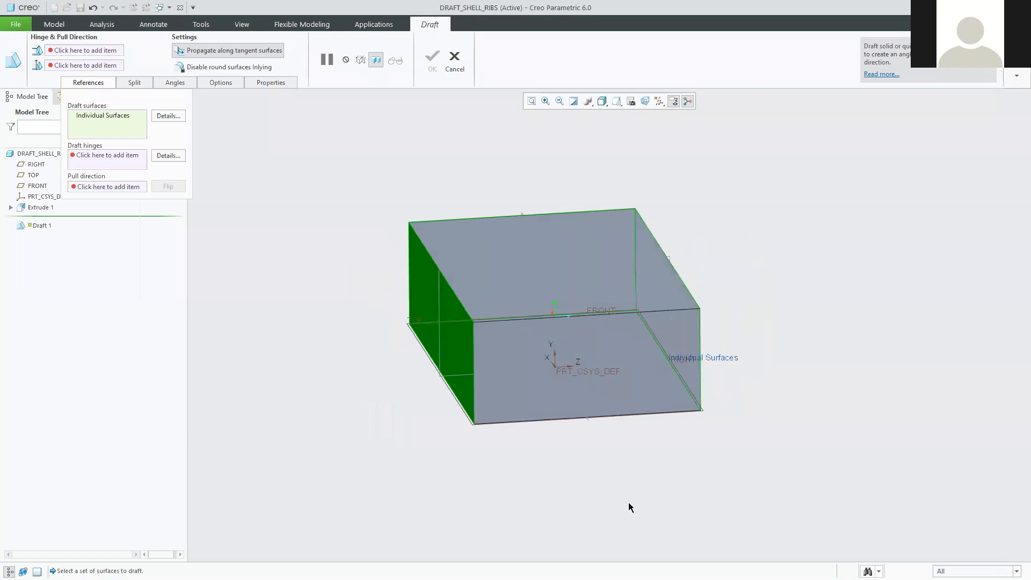
{"action": "left_click", "coordinate": [520, 390], "text": "ctrl"}
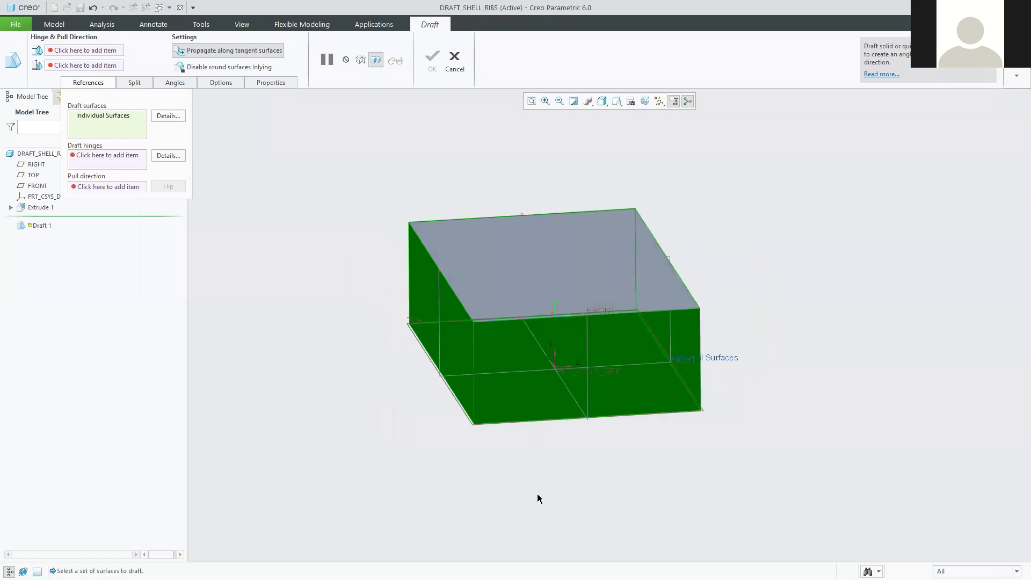
{"action": "mouse_move", "coordinate": [605, 492]}
{"action": "middle_mouse_down"}
{"action": "mouse_move", "coordinate": [550, 477]}
{"action": "mouse_move", "coordinate": [454, 511]}
{"action": "mouse_move", "coordinate": [566, 480]}
{"action": "middle_mouse_up"}
{"action": "key", "text": "ctrl+d"}
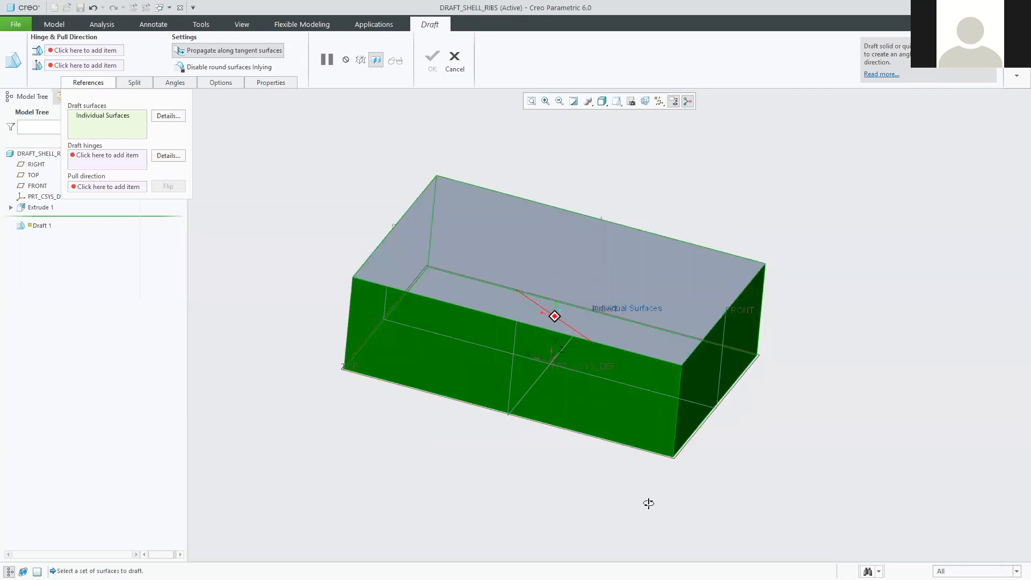
Clear all draft surfaces, then reselect the front, right and long front faces.
{"action": "right_click", "coordinate": [108, 117]}
{"action": "left_click", "coordinate": [130, 120]}
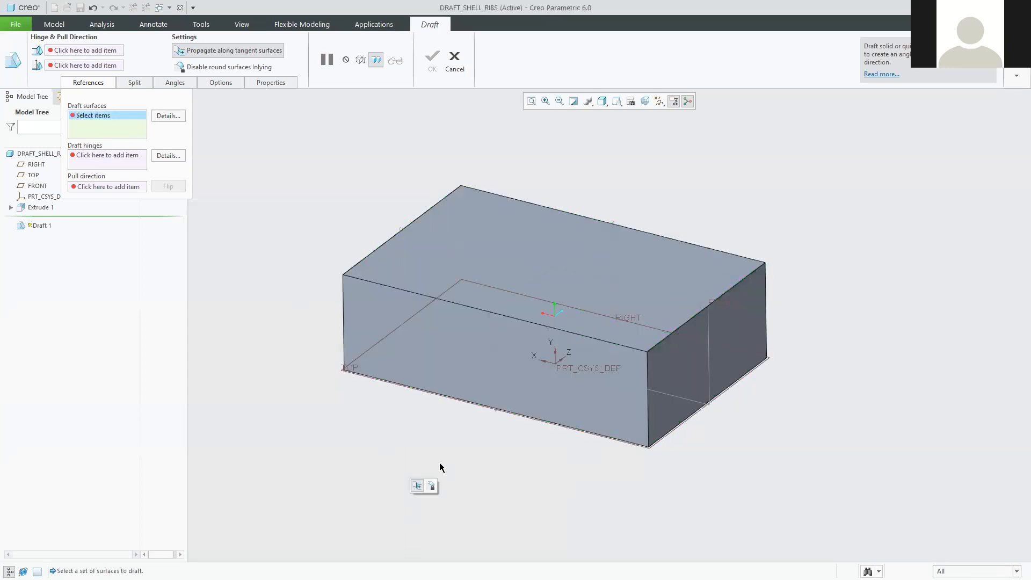
{"action": "left_click", "coordinate": [402, 350]}
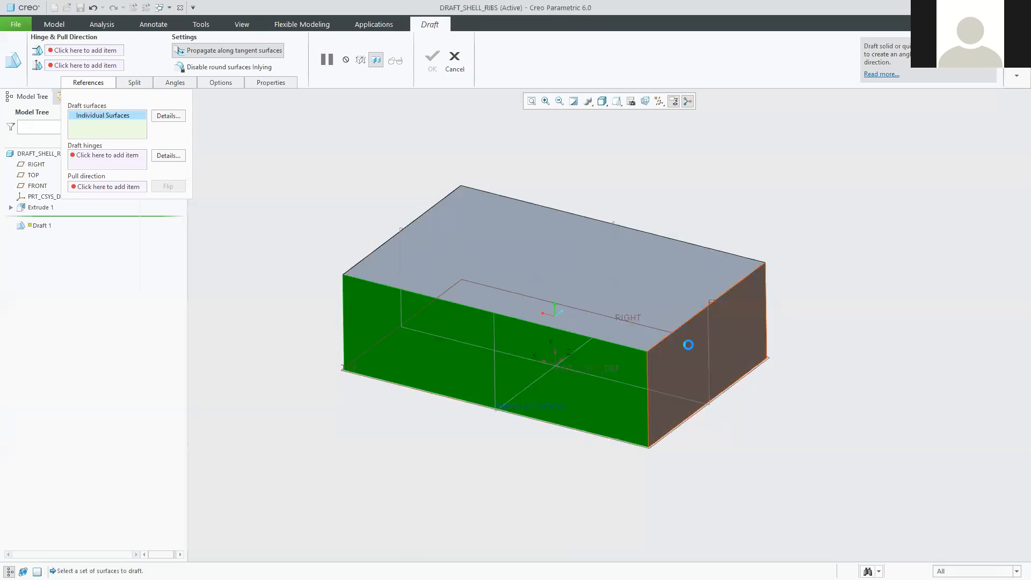
{"action": "left_click", "coordinate": [724, 382]}
{"action": "middle_click_drag", "start_coordinate": [763, 443], "coordinate": [444, 317]}
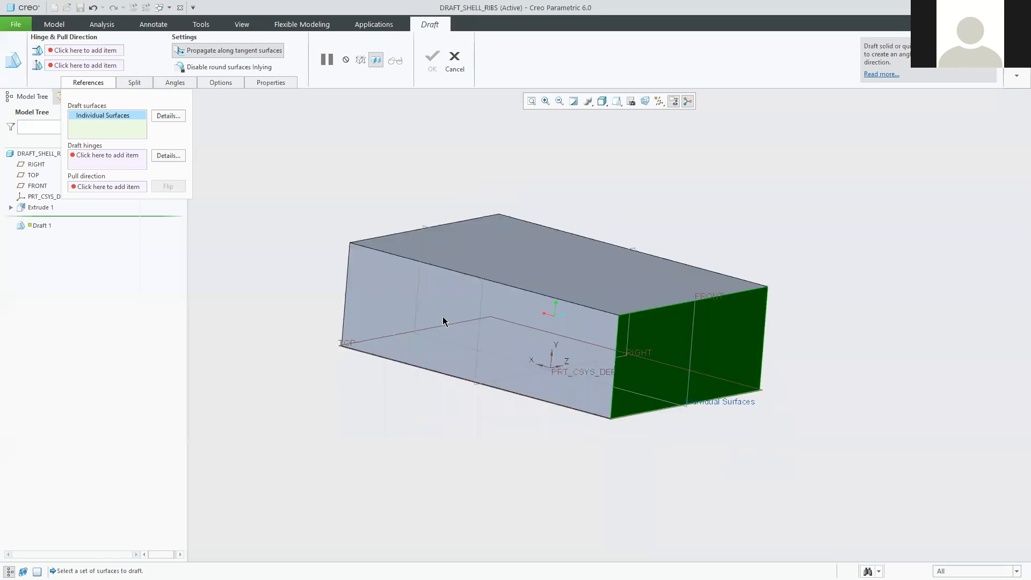
{"action": "mouse_move", "coordinate": [643, 434]}
{"action": "middle_mouse_down"}
{"action": "mouse_move", "coordinate": [736, 442]}
{"action": "mouse_move", "coordinate": [704, 424]}
{"action": "mouse_move", "coordinate": [622, 439]}
{"action": "mouse_move", "coordinate": [650, 313]}
{"action": "middle_mouse_up"}
{"action": "left_click", "coordinate": [650, 314]}
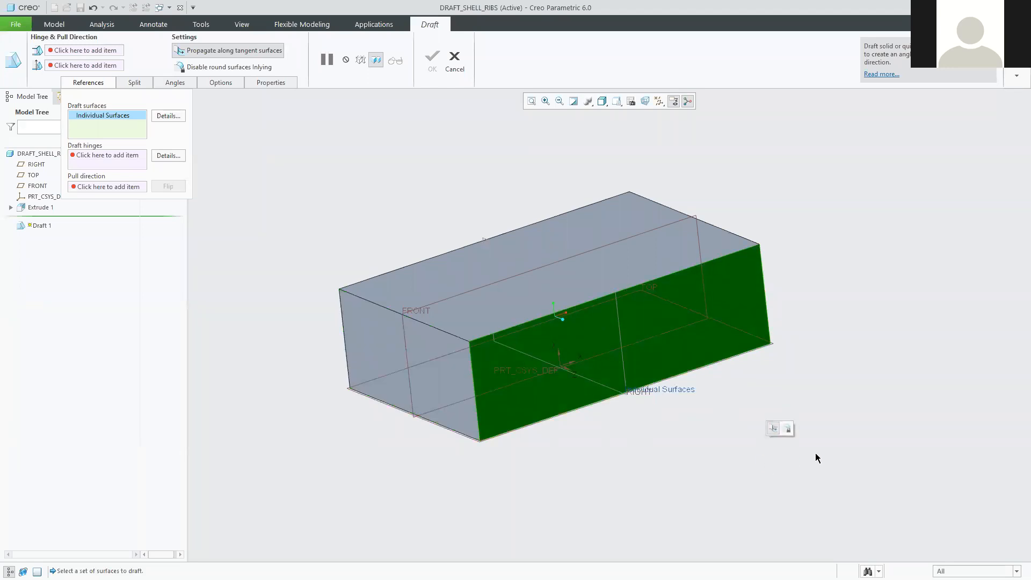
Add the right, left and large front faces as draft surfaces, then return to the tutorial.
{"action": "middle_click_drag", "start_coordinate": [794, 481], "coordinate": [540, 421]}
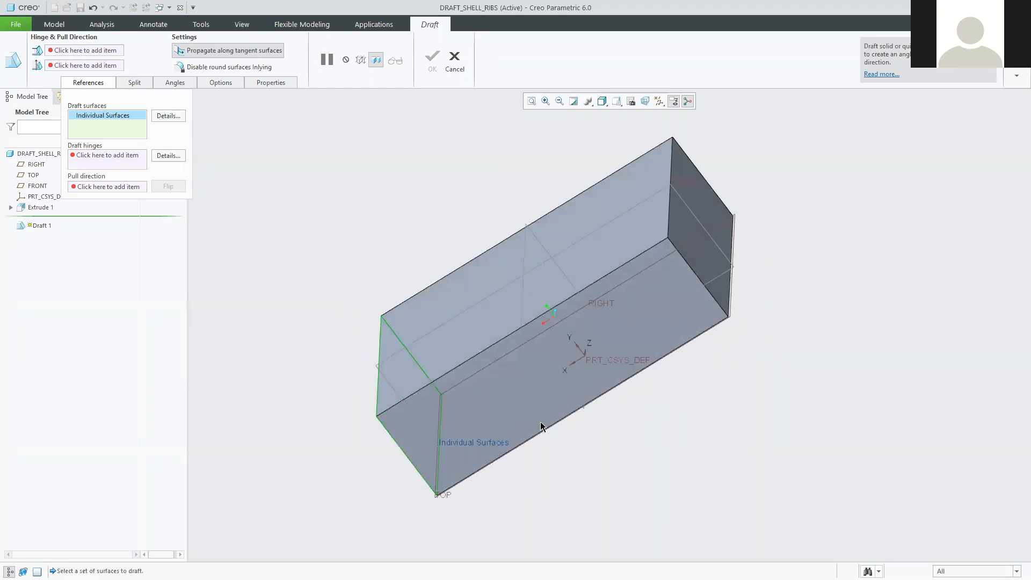
{"action": "middle_click_drag", "start_coordinate": [840, 402], "coordinate": [698, 391]}
{"action": "left_click", "coordinate": [697, 387]}
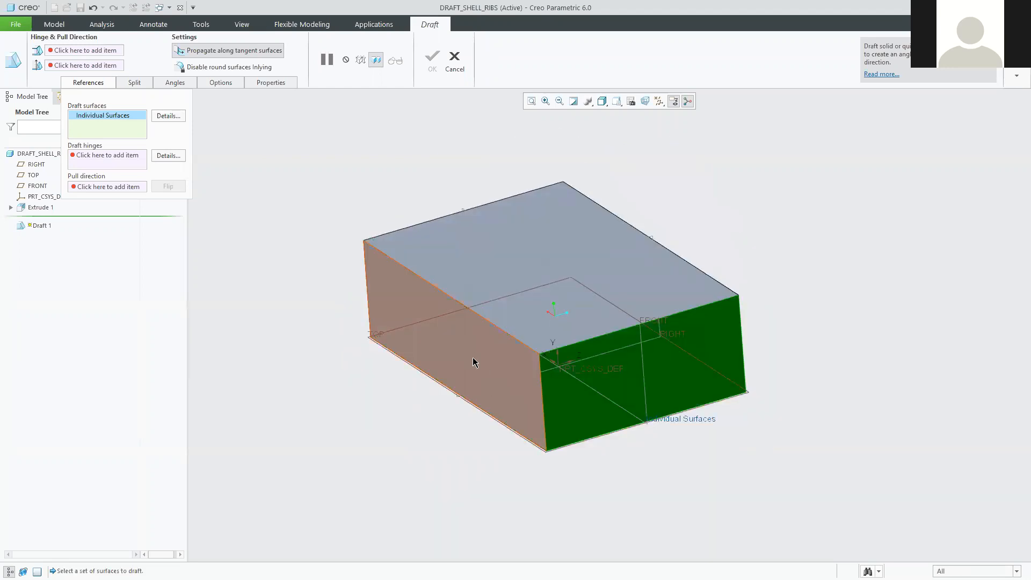
{"action": "left_click", "coordinate": [457, 363], "text": "ctrl"}
{"action": "middle_click_drag", "start_coordinate": [435, 453], "coordinate": [504, 372]}
{"action": "middle_click_drag", "start_coordinate": [460, 468], "coordinate": [433, 412]}
{"action": "left_click", "coordinate": [433, 361], "text": "ctrl"}
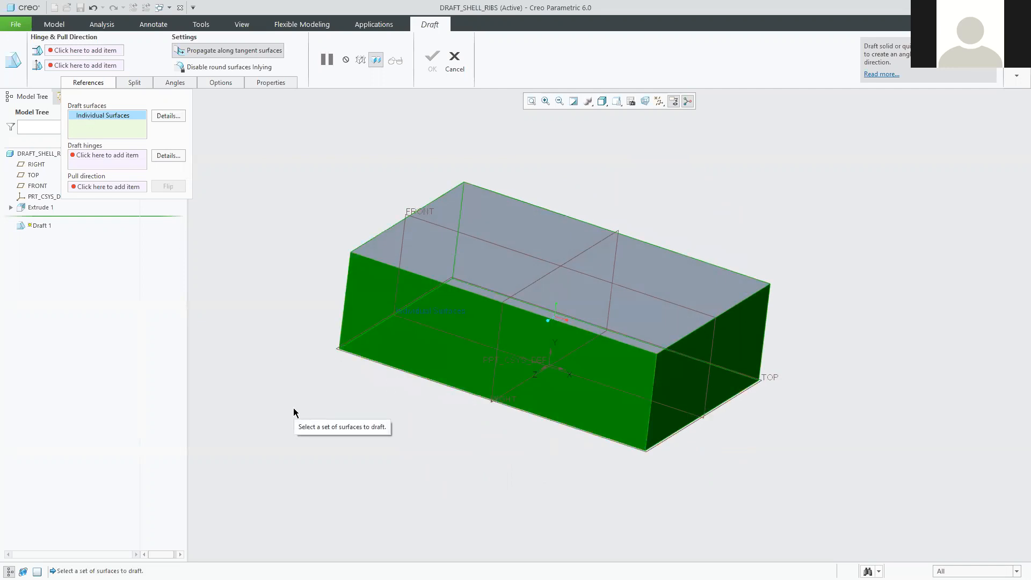
{"action": "middle_click_drag", "start_coordinate": [468, 444], "coordinate": [483, 422]}
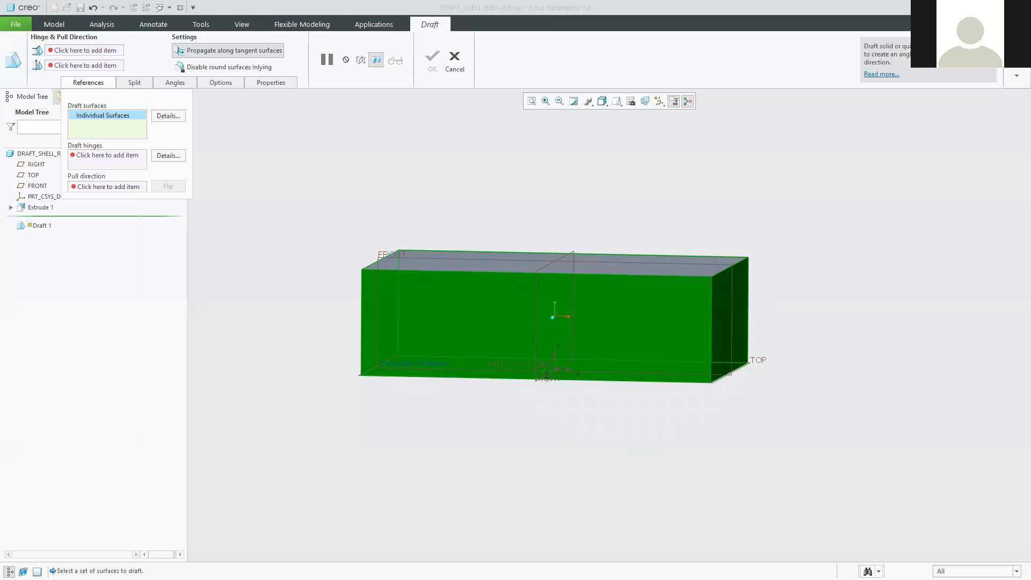
{"action": "key", "text": "alt+Tab"}
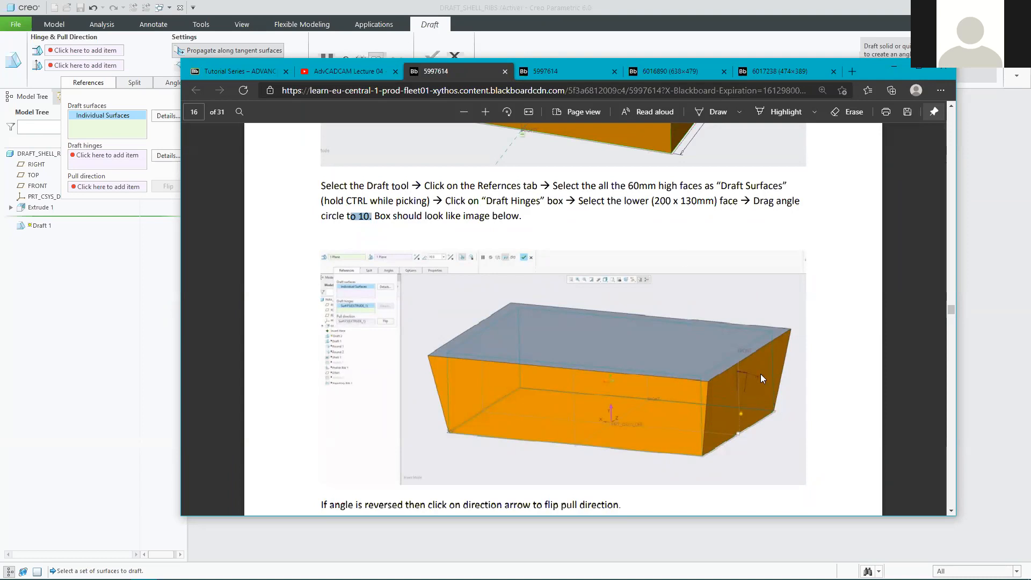
Enlarge and scroll the page 16 draft instructions, then minimise Edge to return to Creo.
{"action": "left_click", "coordinate": [486, 111]}
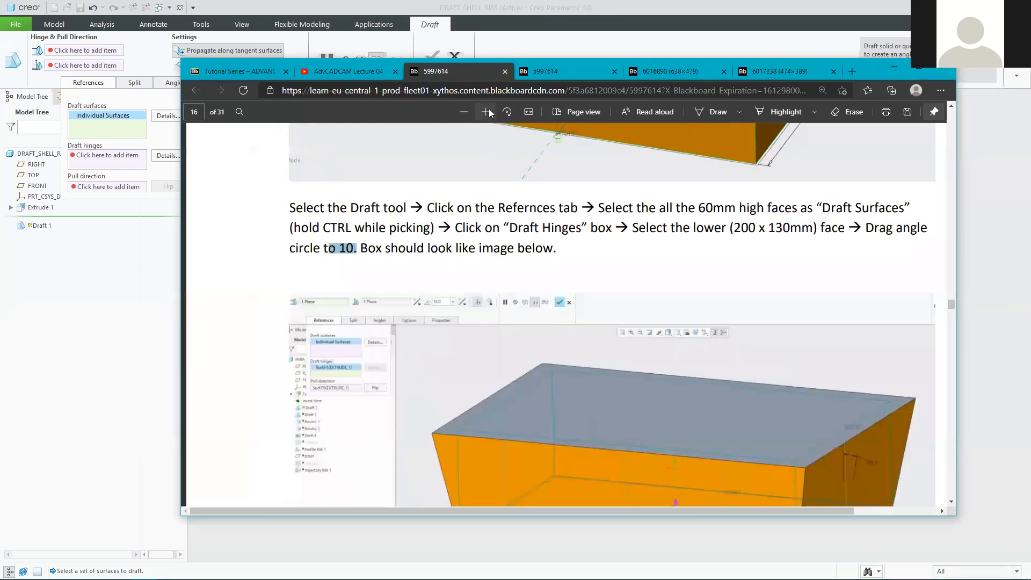
{"action": "scroll", "coordinate": [763, 388], "scroll_direction": "down", "scroll_amount": 2}
{"action": "scroll", "coordinate": [768, 392], "scroll_direction": "down", "scroll_amount": 1}
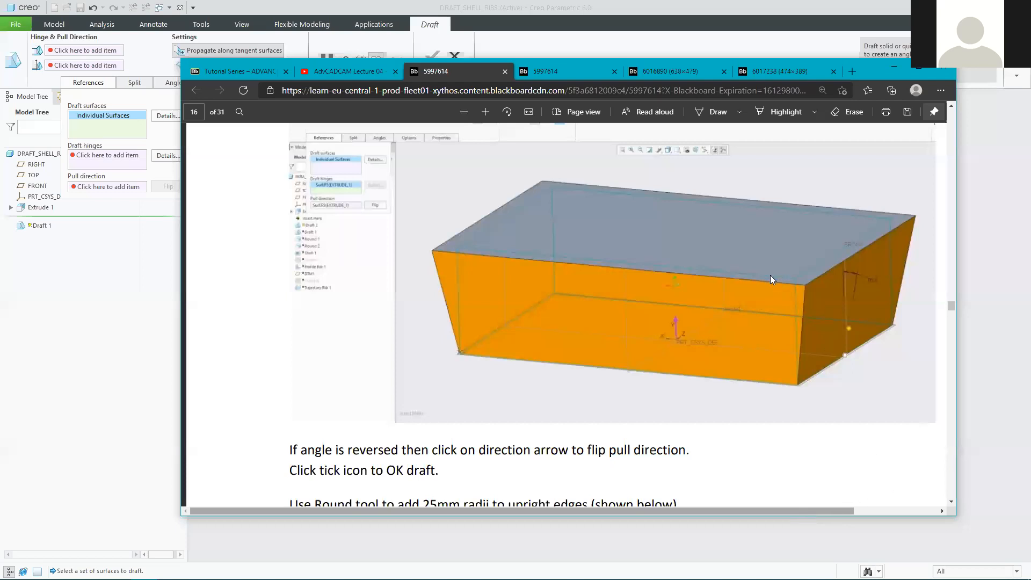
{"action": "scroll", "coordinate": [770, 275], "scroll_direction": "right", "scroll_amount": 3}
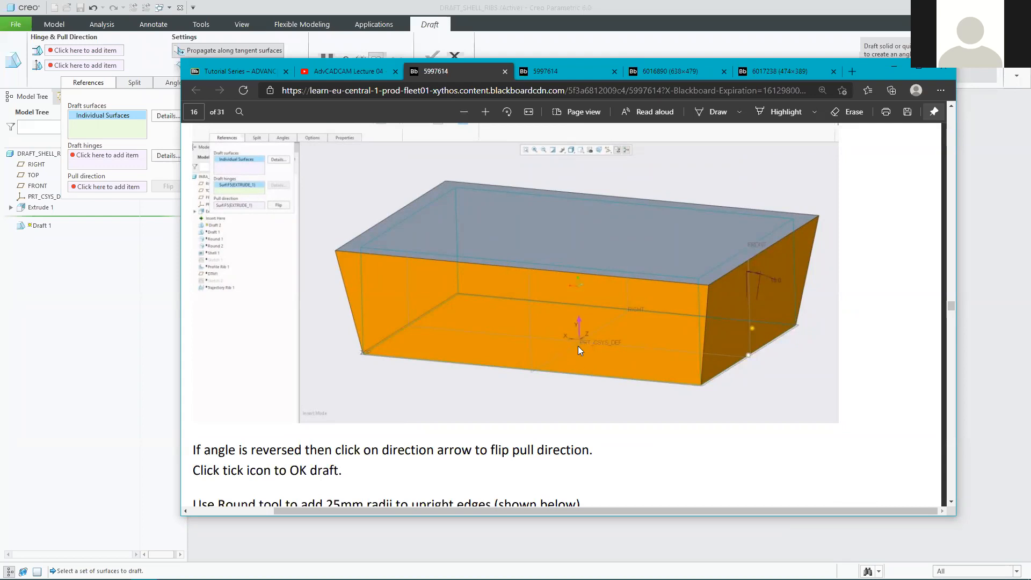
{"action": "left_click", "coordinate": [895, 68]}
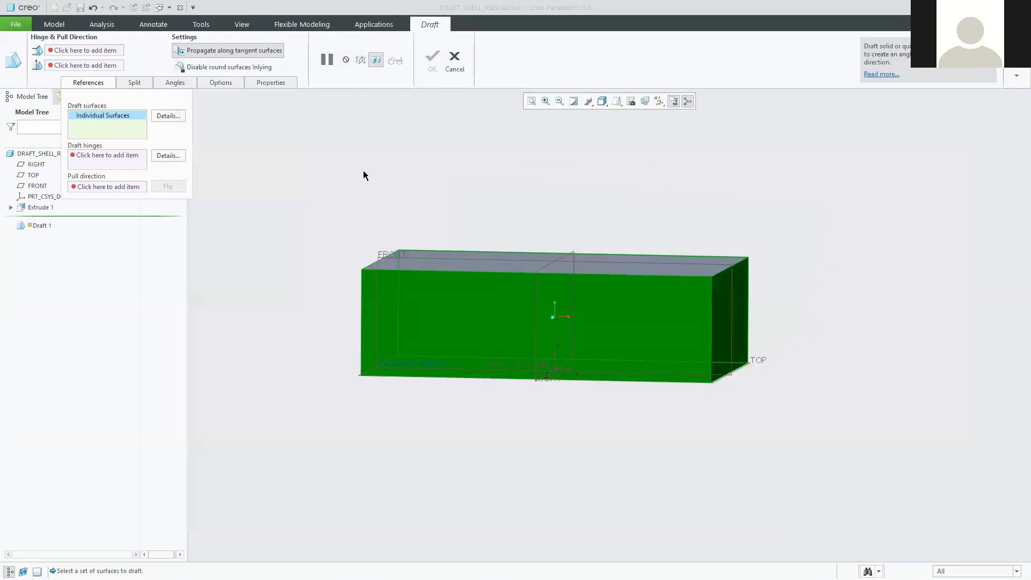
Set the box's bottom face as the draft hinge.
{"action": "left_click", "coordinate": [91, 157]}
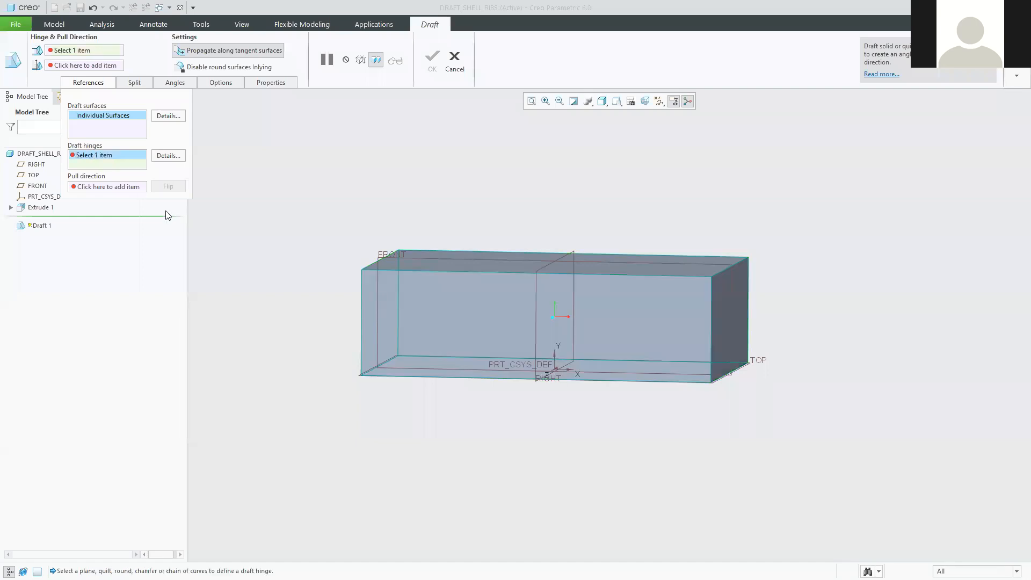
{"action": "middle_click_drag", "start_coordinate": [441, 428], "coordinate": [454, 336]}
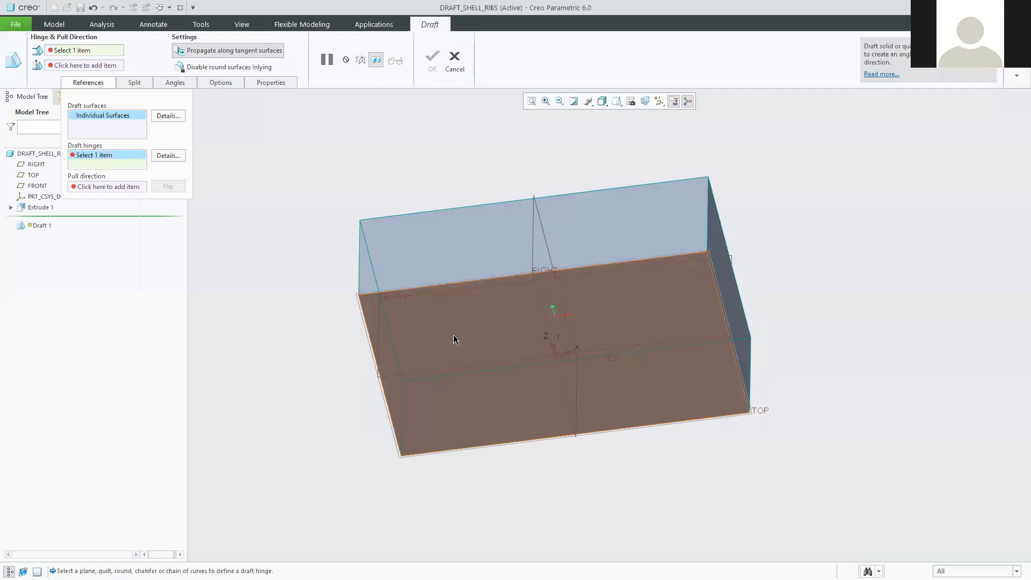
{"action": "left_click", "coordinate": [453, 336]}
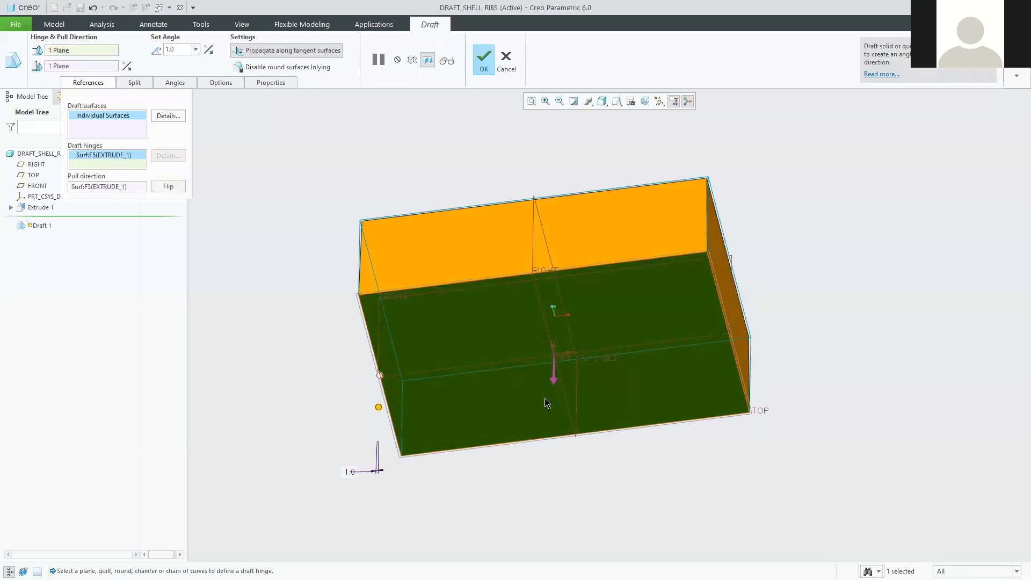
{"action": "middle_click_drag", "start_coordinate": [636, 470], "coordinate": [660, 516]}
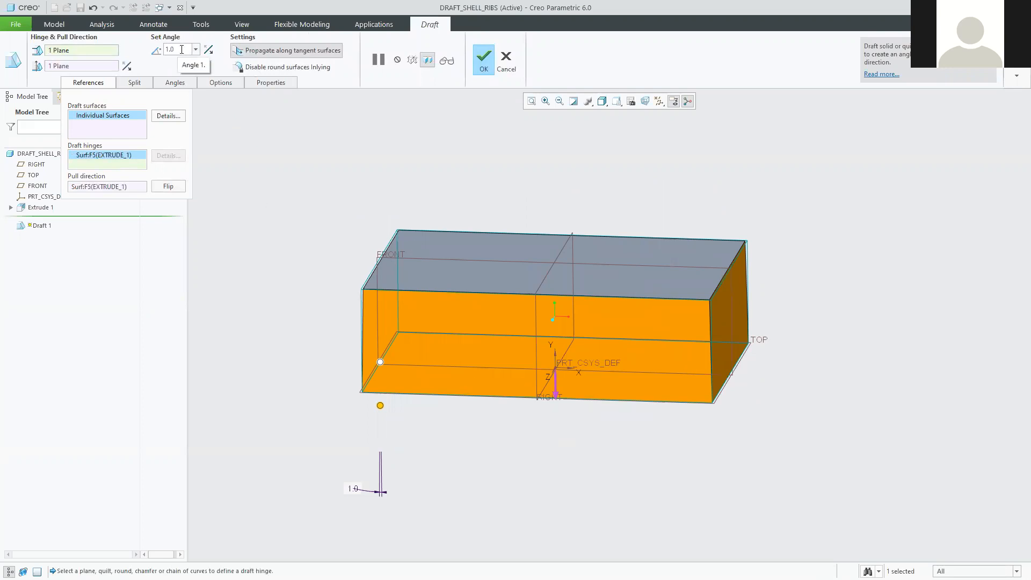
Set the draft angle to 10 degrees.
{"action": "double_click", "coordinate": [353, 490]}
{"action": "type", "text": "10"}
{"action": "key", "text": "Return"}
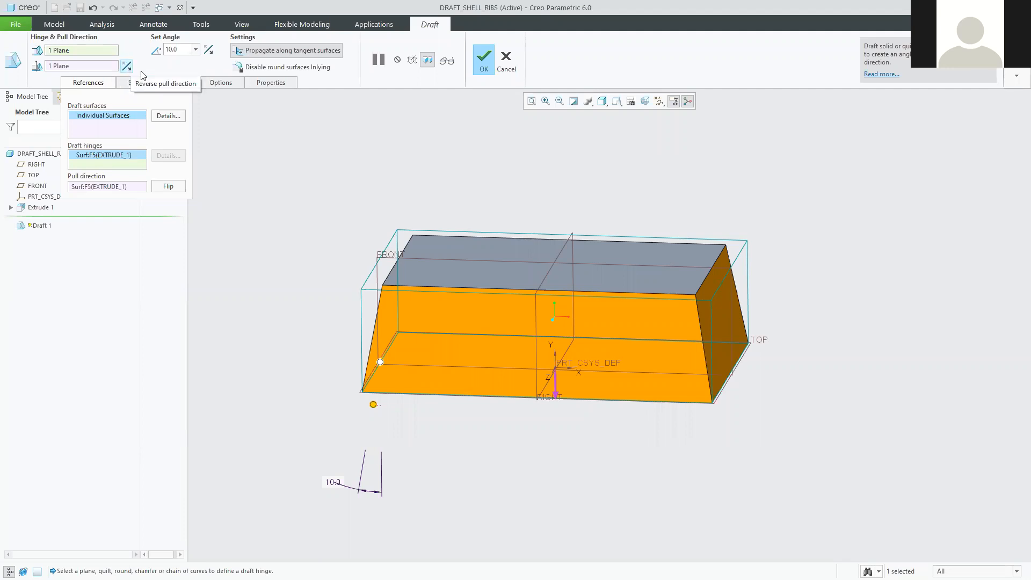
Flip the draft direction until the box widens toward the top, checking the preview.
{"action": "left_click", "coordinate": [555, 390]}
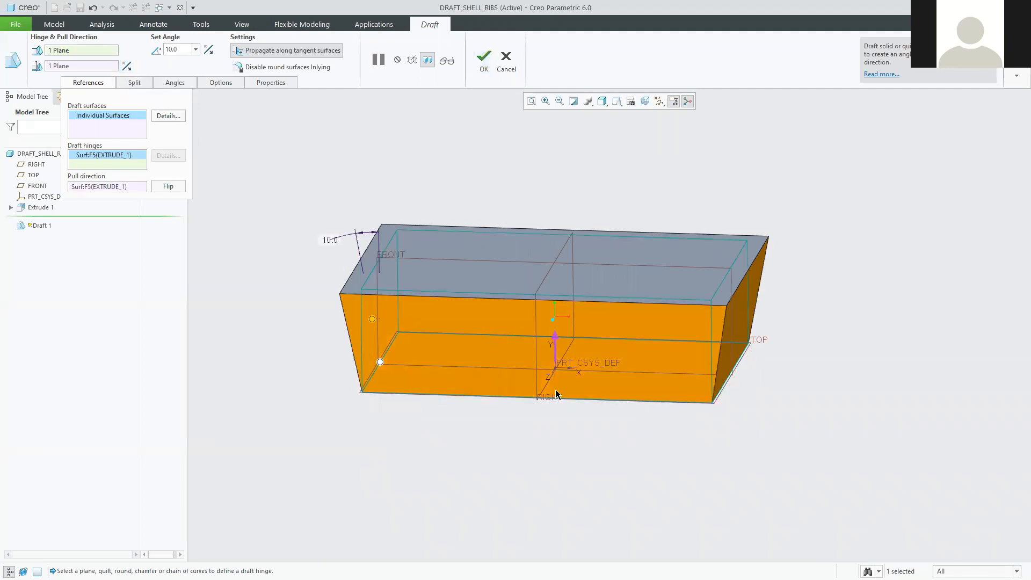
{"action": "left_click", "coordinate": [557, 337]}
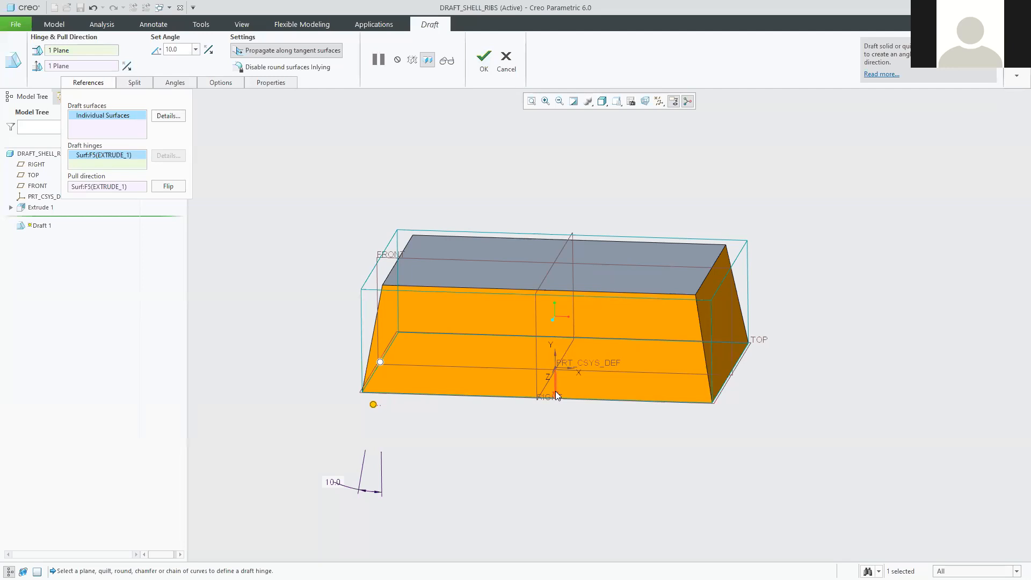
{"action": "left_click", "coordinate": [555, 391]}
{"action": "left_click", "coordinate": [557, 337]}
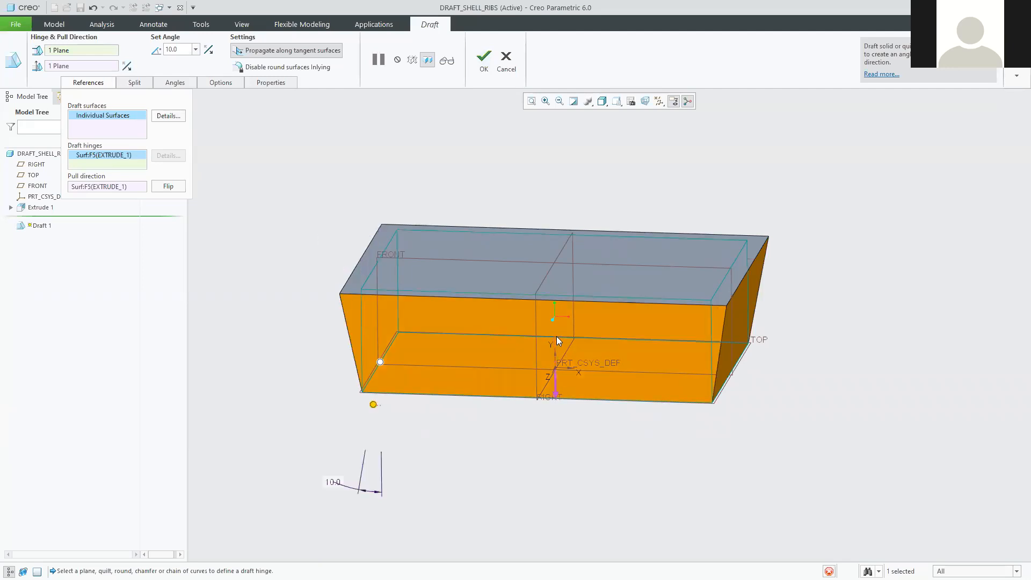
{"action": "left_click", "coordinate": [558, 390]}
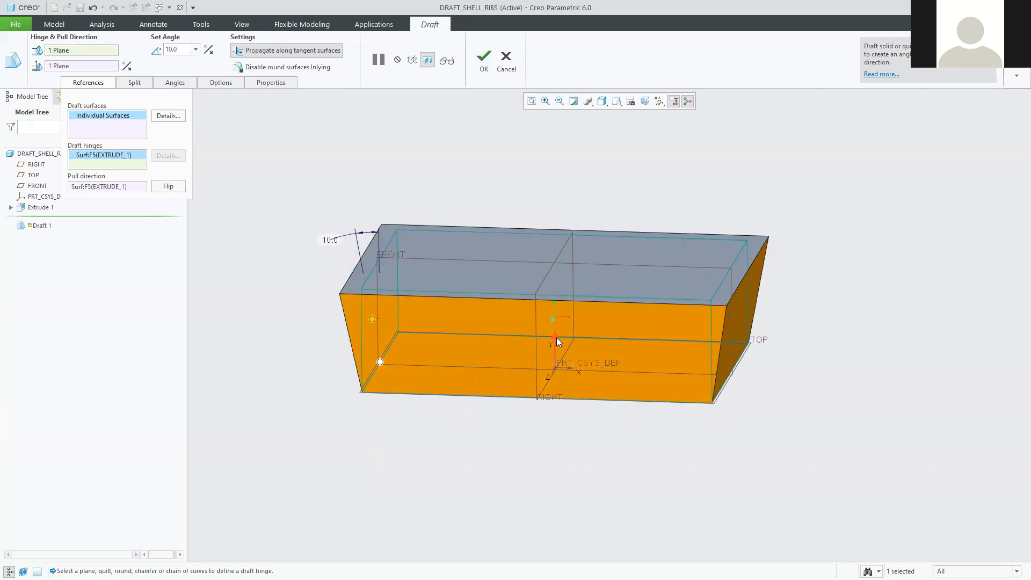
{"action": "left_click", "coordinate": [557, 338]}
{"action": "left_click", "coordinate": [557, 394]}
{"action": "mouse_move", "coordinate": [760, 426]}
{"action": "middle_mouse_down"}
{"action": "mouse_move", "coordinate": [783, 405]}
{"action": "mouse_move", "coordinate": [772, 431]}
{"action": "middle_mouse_up"}
{"action": "key", "text": "ctrl+d"}
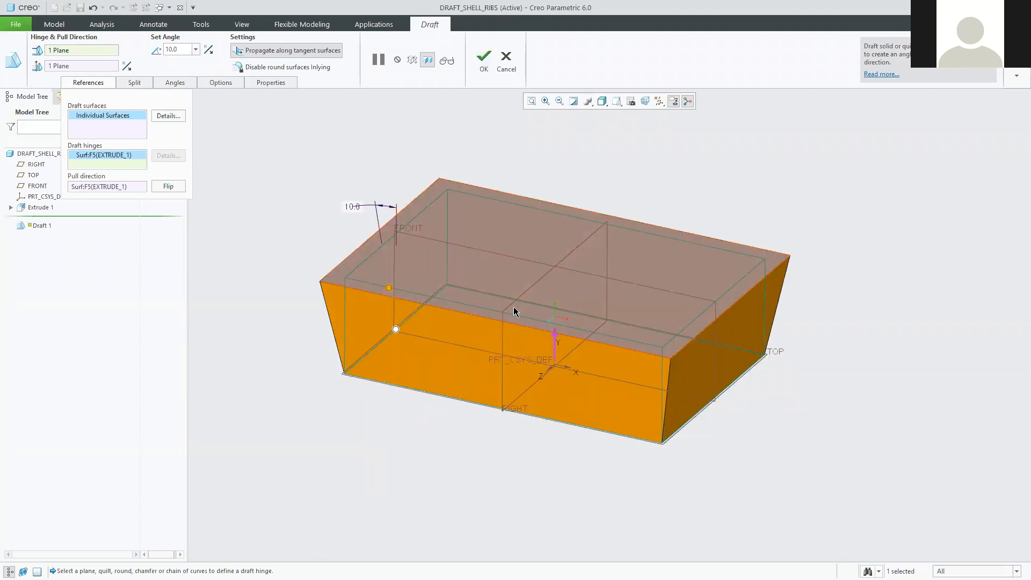
{"action": "mouse_move", "coordinate": [572, 481]}
{"action": "middle_mouse_down"}
{"action": "mouse_move", "coordinate": [585, 460]}
{"action": "mouse_move", "coordinate": [580, 407]}
{"action": "mouse_move", "coordinate": [615, 323]}
{"action": "middle_mouse_up"}
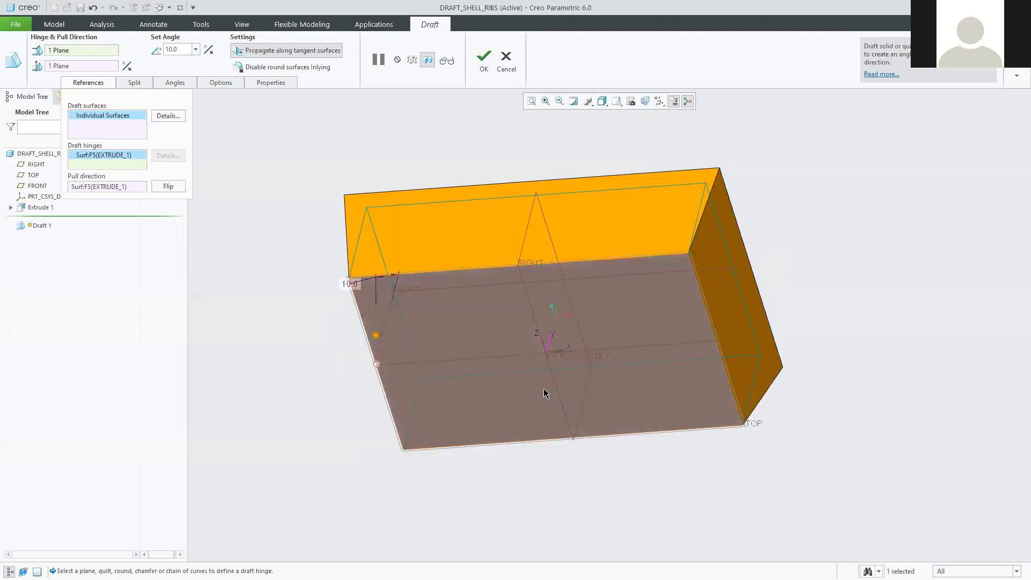
{"action": "mouse_move", "coordinate": [592, 383]}
{"action": "middle_mouse_down"}
{"action": "mouse_move", "coordinate": [581, 414]}
{"action": "mouse_move", "coordinate": [591, 419]}
{"action": "middle_mouse_up"}
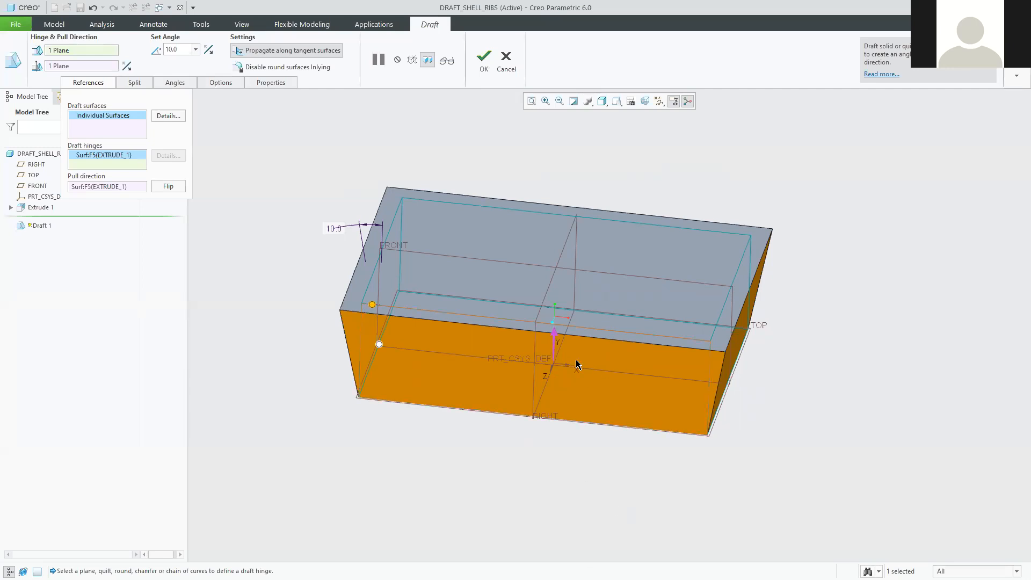
Complete Draft 1 and reset the view to the default orientation.
{"action": "left_click", "coordinate": [483, 60]}
{"action": "middle_click_drag", "start_coordinate": [336, 451], "coordinate": [626, 457]}
{"action": "key", "text": "ctrl+d"}
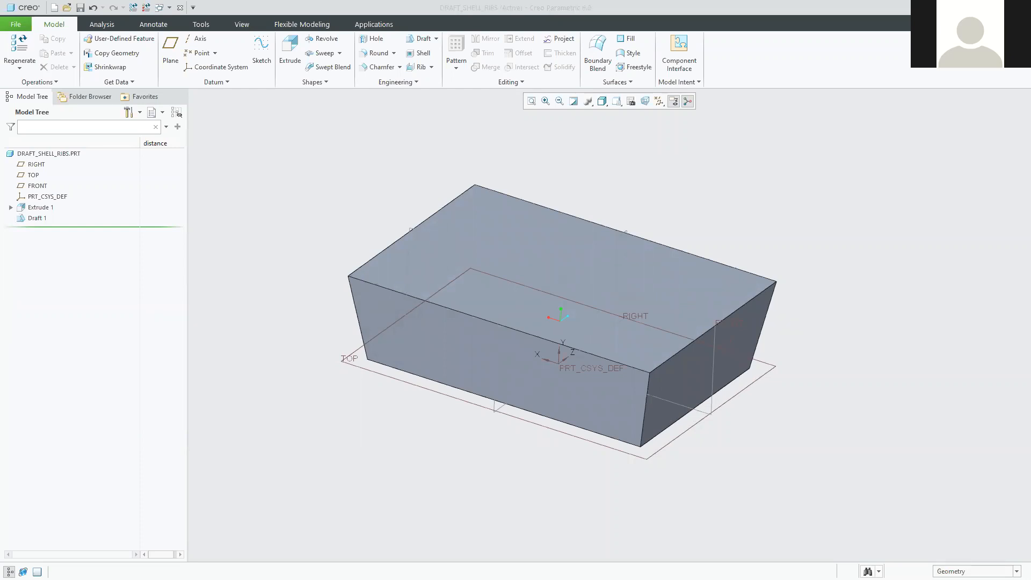
{"action": "left_click_drag", "start_coordinate": [1030, 58], "coordinate": [798, 57]}
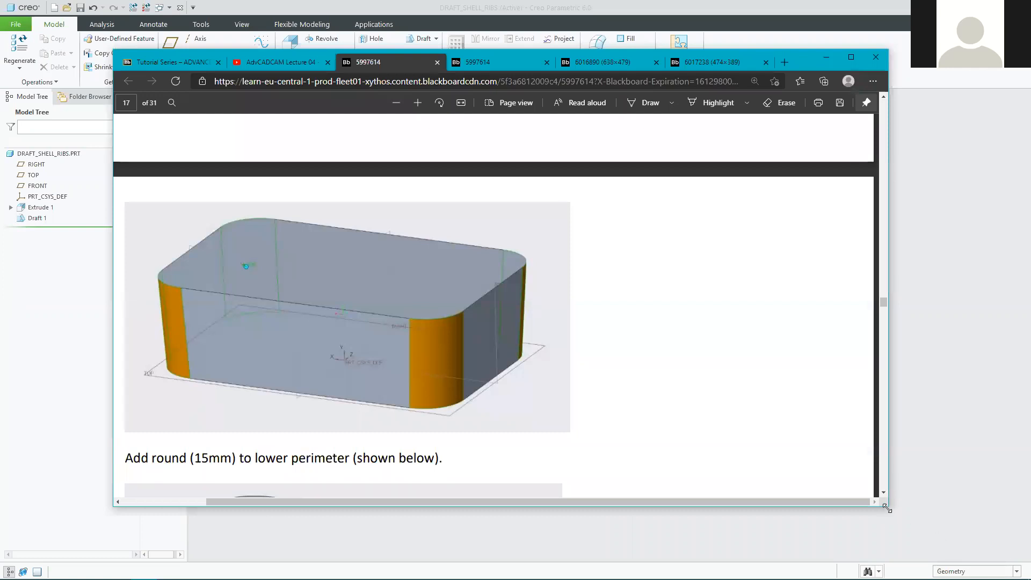
{"action": "left_click_drag", "start_coordinate": [886, 508], "coordinate": [966, 565]}
{"action": "left_click", "coordinate": [473, 103]}
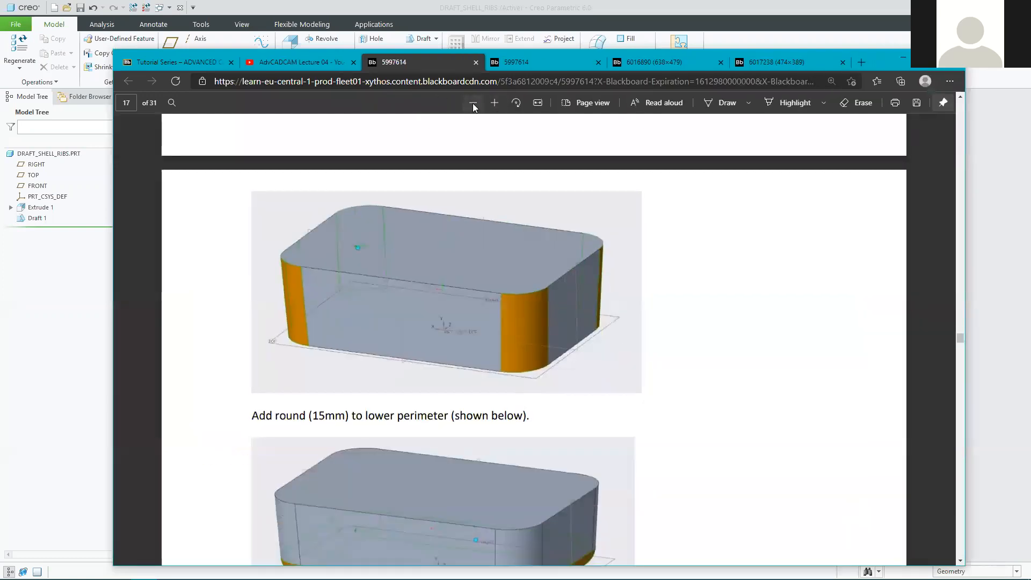
{"action": "left_click", "coordinate": [472, 103]}
{"action": "left_click", "coordinate": [473, 103]}
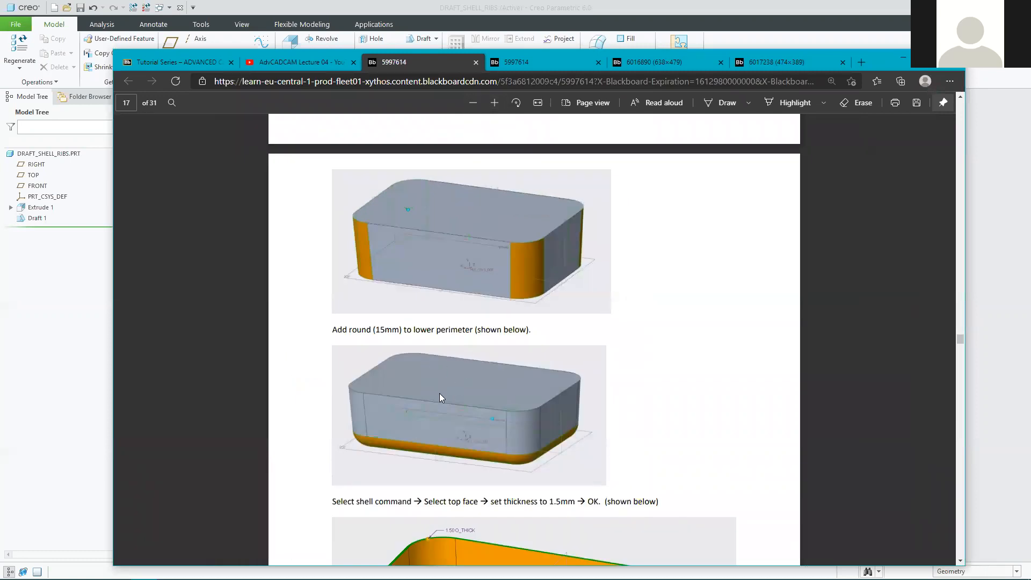
{"action": "scroll", "coordinate": [451, 403], "scroll_direction": "up", "scroll_amount": 8}
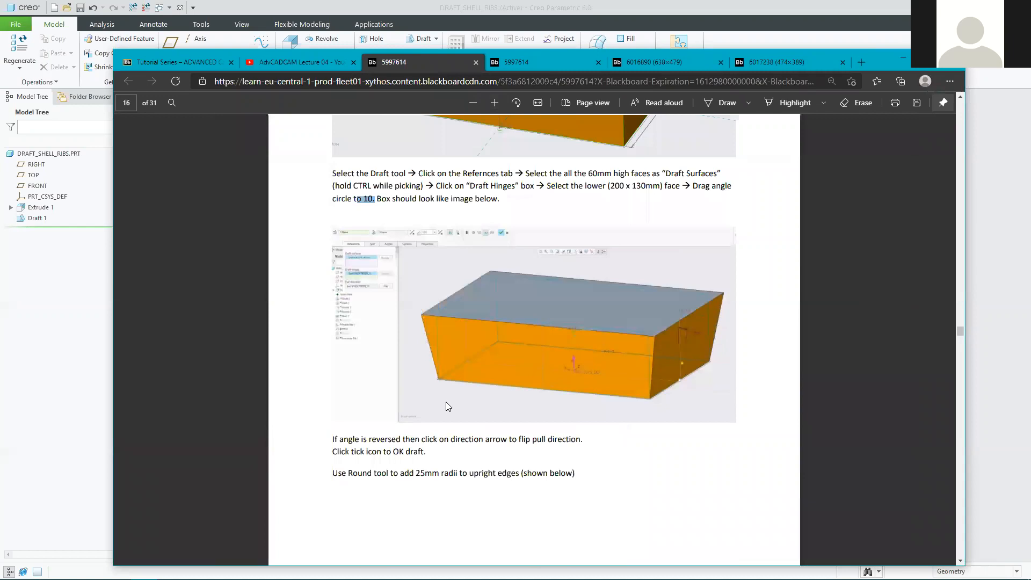
{"action": "scroll", "coordinate": [446, 402], "scroll_direction": "down", "scroll_amount": 4}
{"action": "left_click_drag", "start_coordinate": [332, 262], "coordinate": [590, 261]}
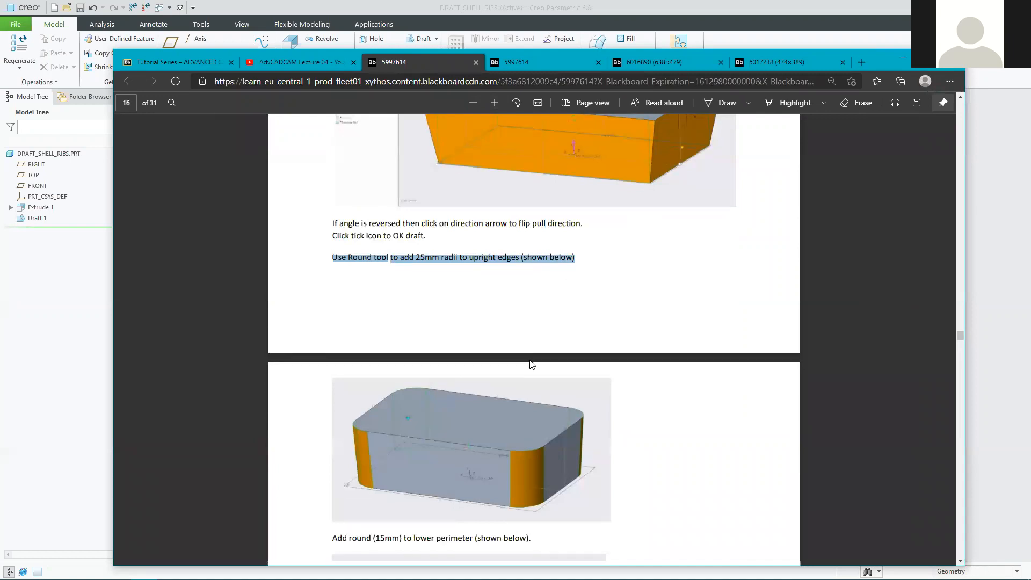
{"action": "scroll", "coordinate": [541, 306], "scroll_direction": "down", "scroll_amount": 4}
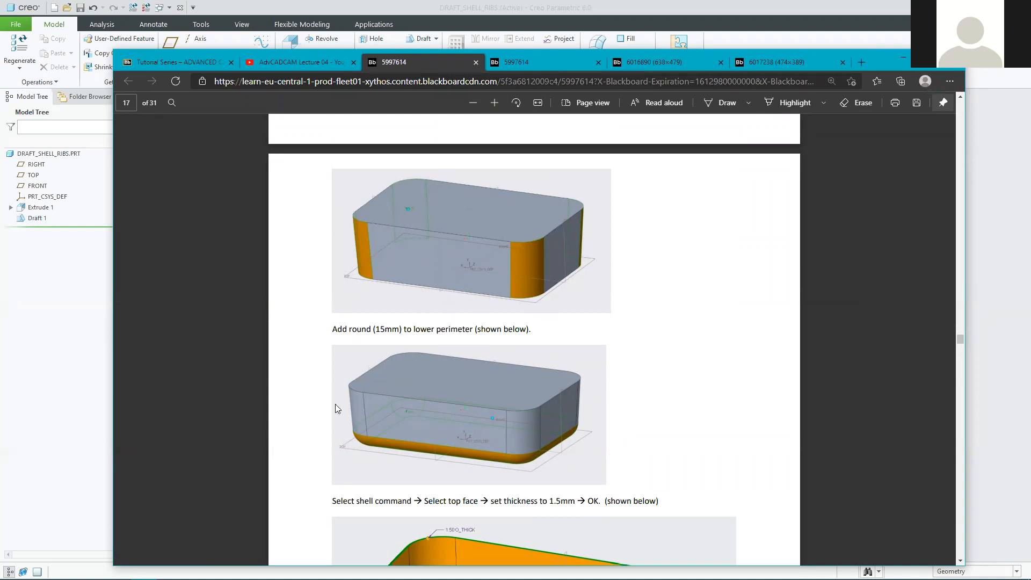
{"action": "scroll", "coordinate": [472, 460], "scroll_direction": "down", "scroll_amount": 4}
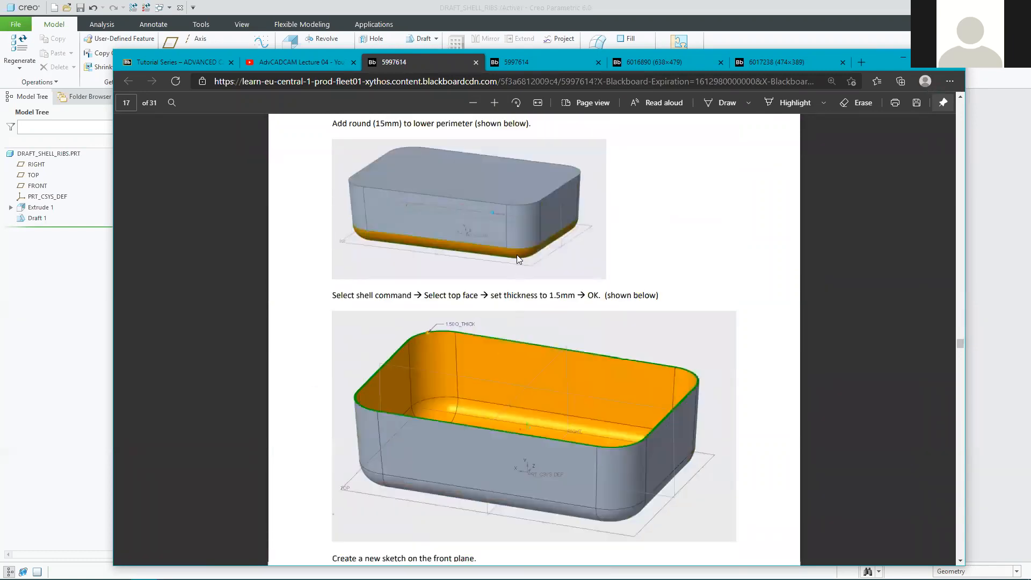
{"action": "scroll", "coordinate": [510, 255], "scroll_direction": "up", "scroll_amount": 1}
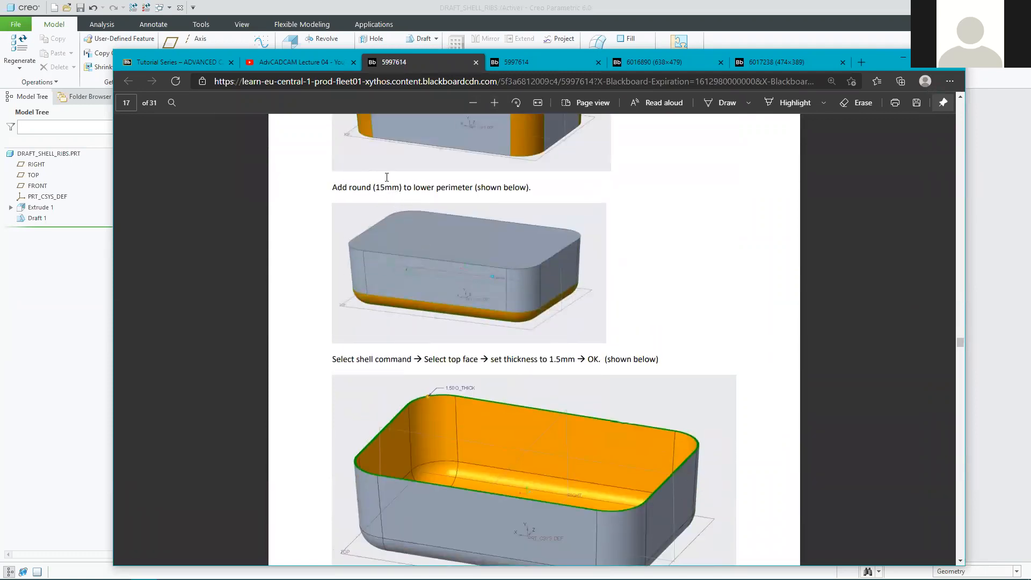
{"action": "scroll", "coordinate": [416, 231], "scroll_direction": "up", "scroll_amount": 2}
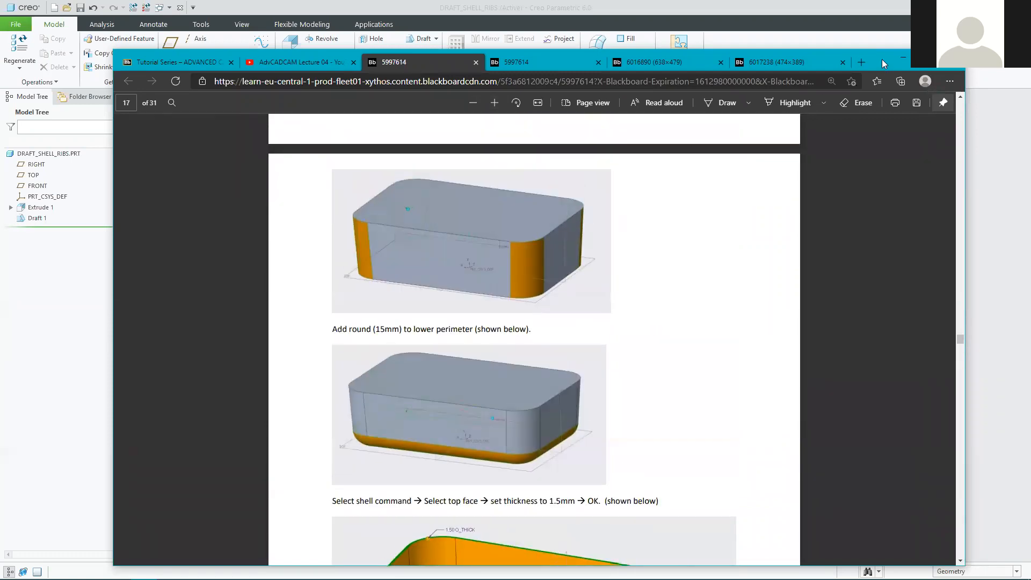
{"action": "left_click", "coordinate": [903, 58]}
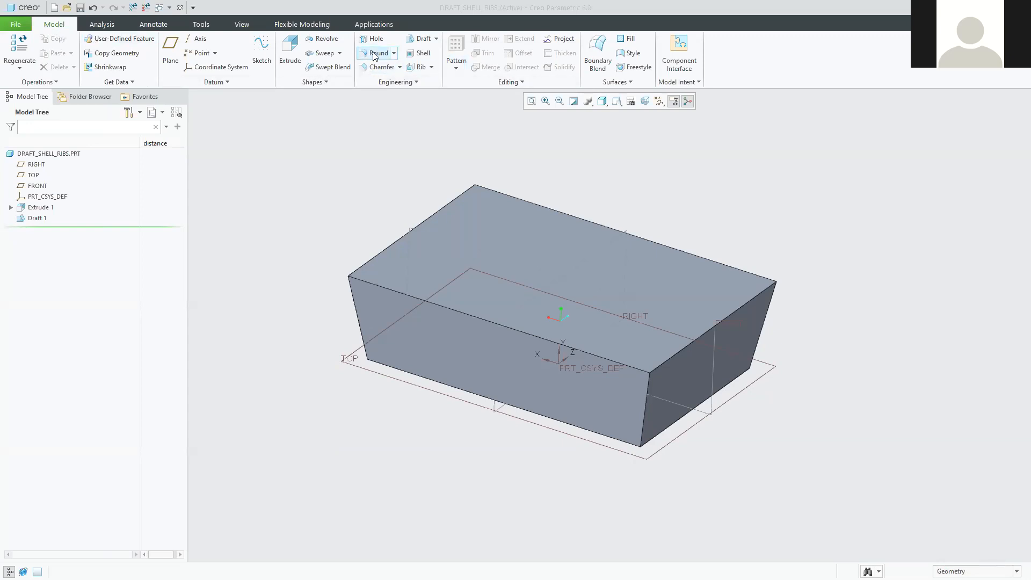
Zoom in on the drafted box and select its front upright corner edge.
{"action": "middle_click_drag", "start_coordinate": [595, 461], "coordinate": [590, 468]}
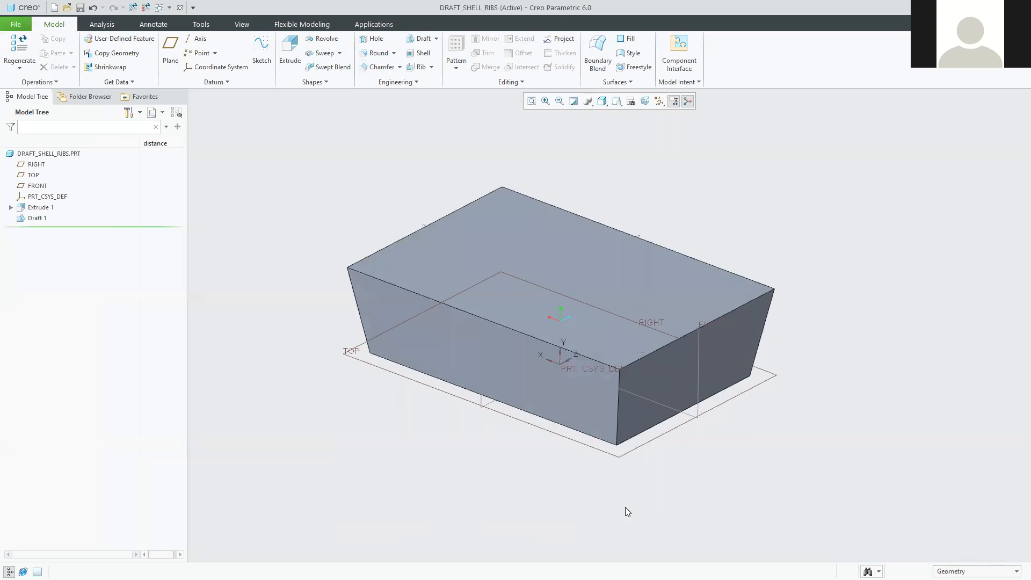
{"action": "scroll", "coordinate": [626, 510], "scroll_direction": "up", "scroll_amount": 2}
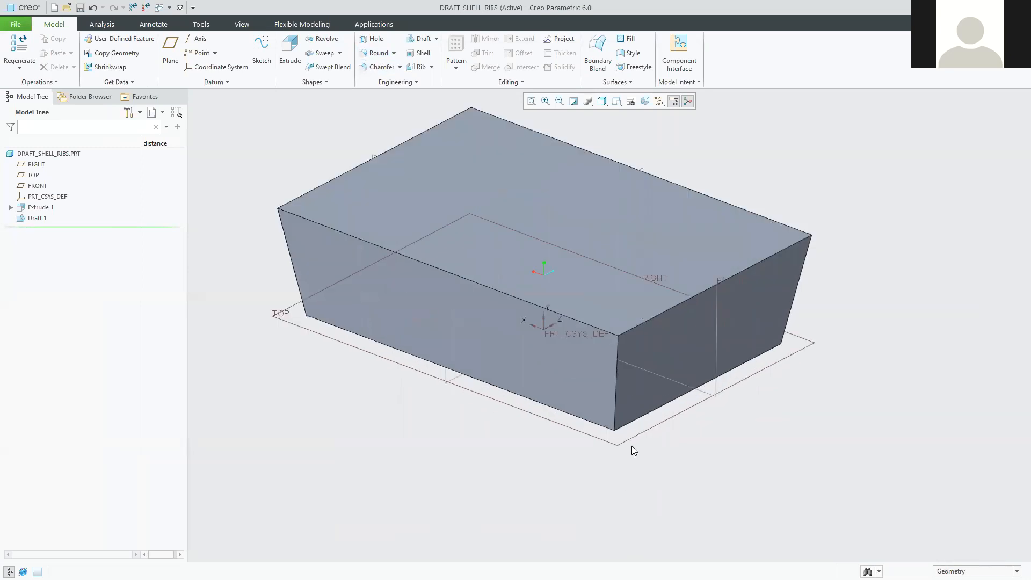
{"action": "left_click", "coordinate": [616, 394]}
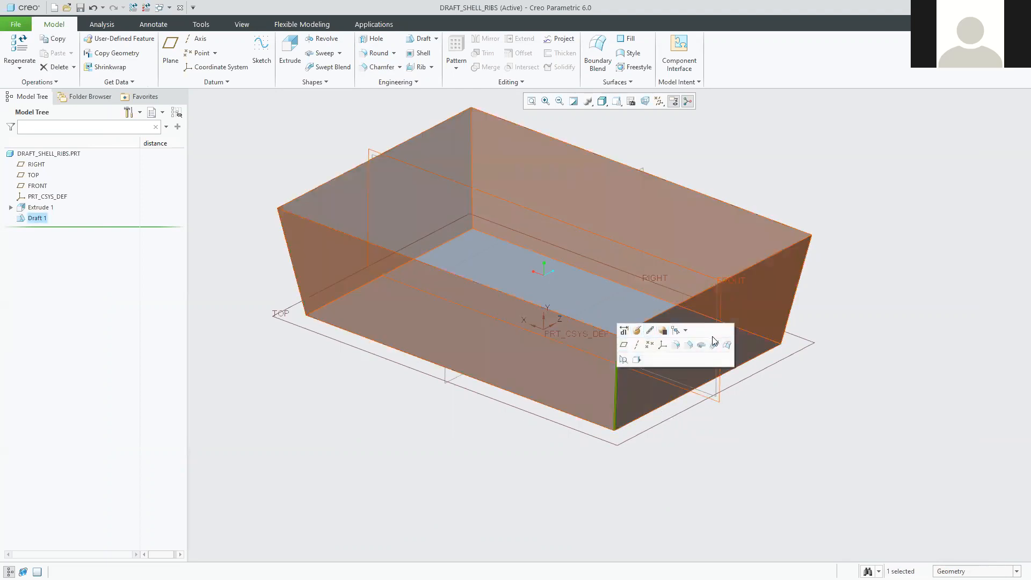
Start a round on the selected corner edge with a radius of 25.
{"action": "left_click", "coordinate": [675, 346]}
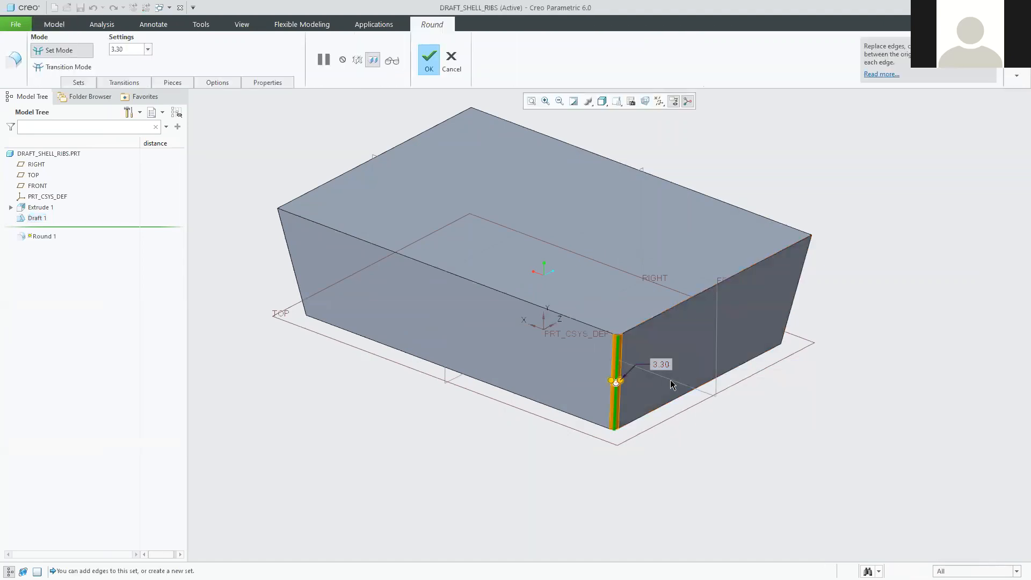
{"action": "double_click", "coordinate": [662, 367]}
{"action": "type", "text": "25"}
{"action": "key", "text": "Return"}
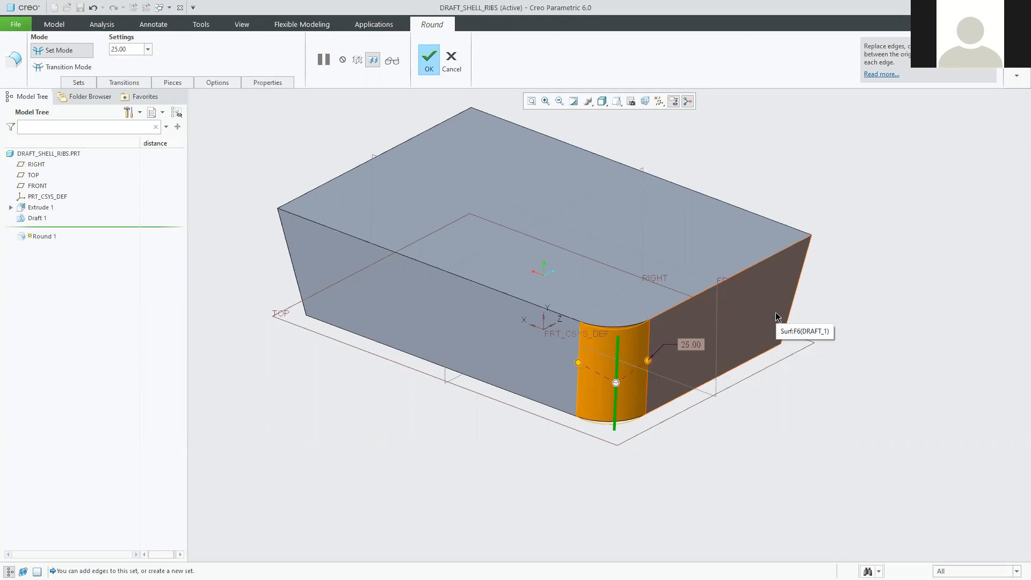
Add another upright corner edge and restore the radius to 25 after it changed to 36.8.
{"action": "left_click", "coordinate": [799, 279], "text": "ctrl"}
{"action": "mouse_move", "coordinate": [731, 373]}
{"action": "middle_mouse_down"}
{"action": "mouse_move", "coordinate": [762, 419]}
{"action": "mouse_move", "coordinate": [736, 407]}
{"action": "mouse_move", "coordinate": [730, 421]}
{"action": "mouse_move", "coordinate": [592, 372]}
{"action": "middle_mouse_up"}
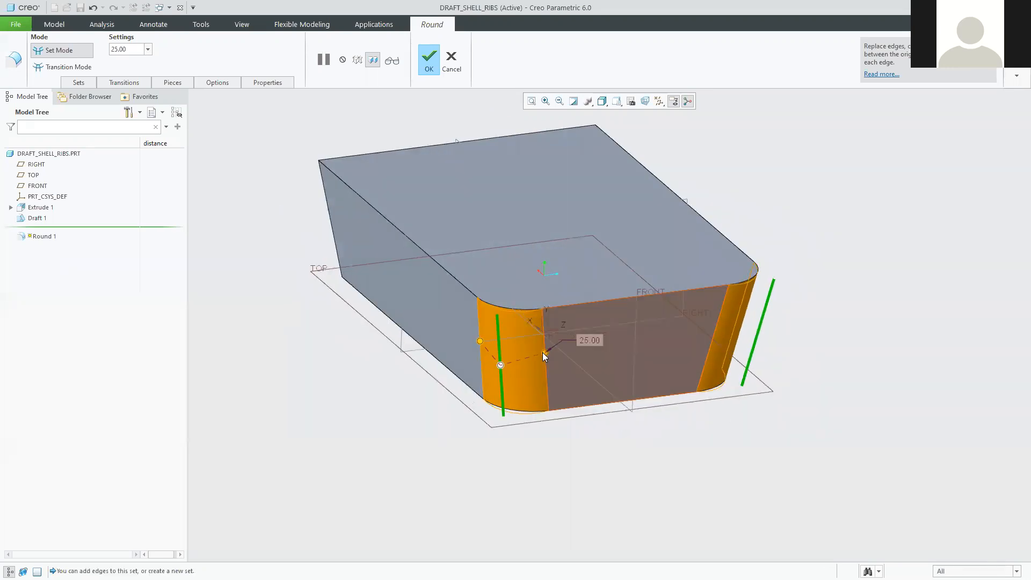
{"action": "left_click_drag", "start_coordinate": [542, 353], "coordinate": [568, 357]}
{"action": "double_click", "coordinate": [583, 338]}
{"action": "type", "text": "25"}
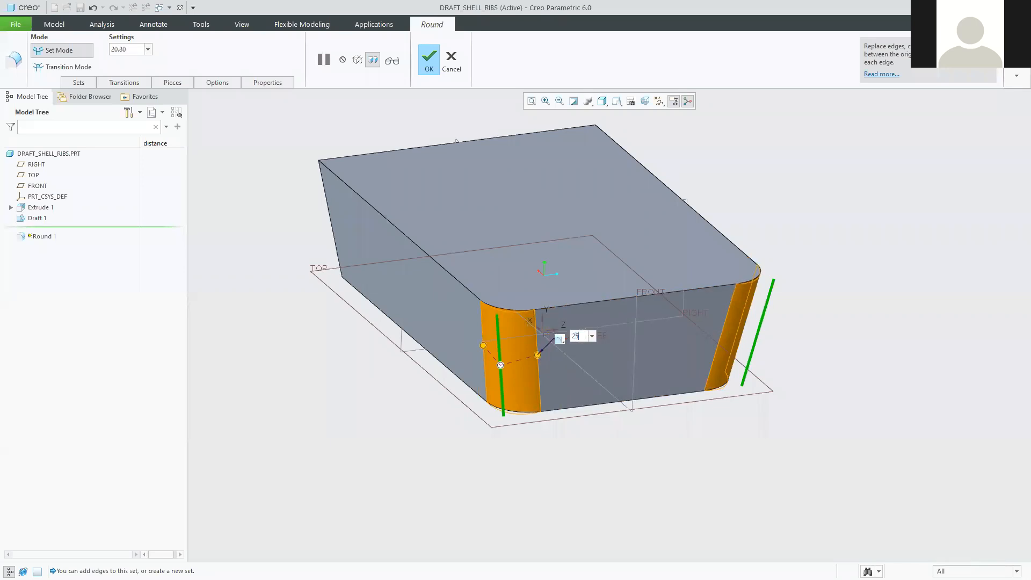
{"action": "key", "text": "Return"}
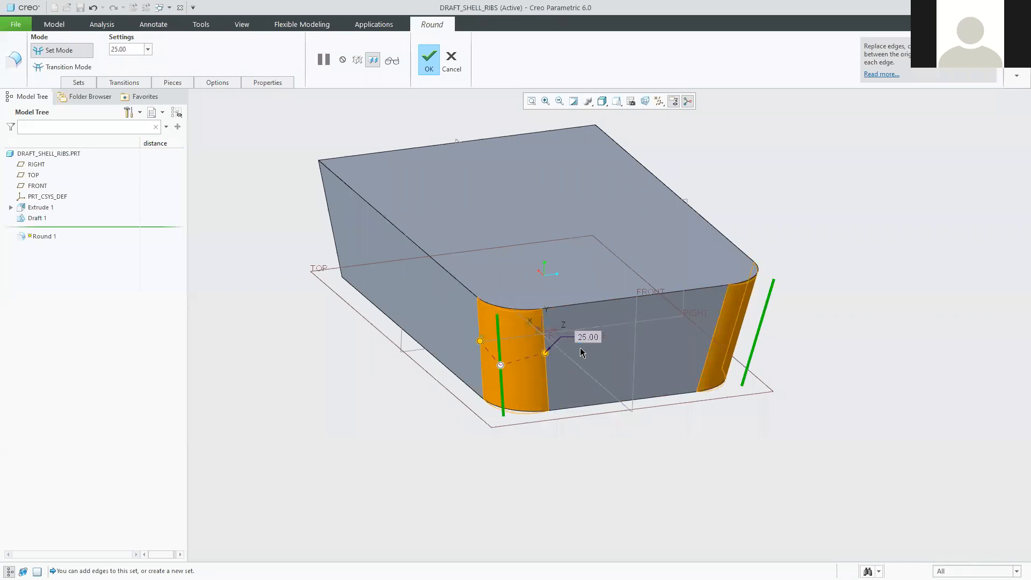
Add the front-right and back-right vertical edges to the round and finish Round 1.
{"action": "middle_click_drag", "start_coordinate": [764, 433], "coordinate": [693, 421]}
{"action": "middle_click_drag", "start_coordinate": [629, 465], "coordinate": [717, 456]}
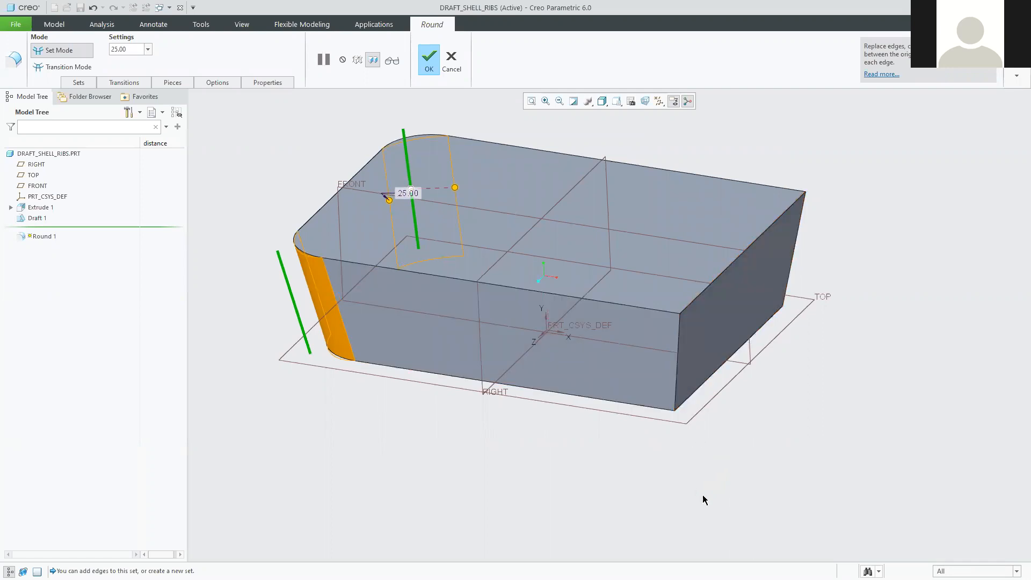
{"action": "left_click", "coordinate": [677, 388], "text": "ctrl"}
{"action": "left_click", "coordinate": [796, 242], "text": "ctrl"}
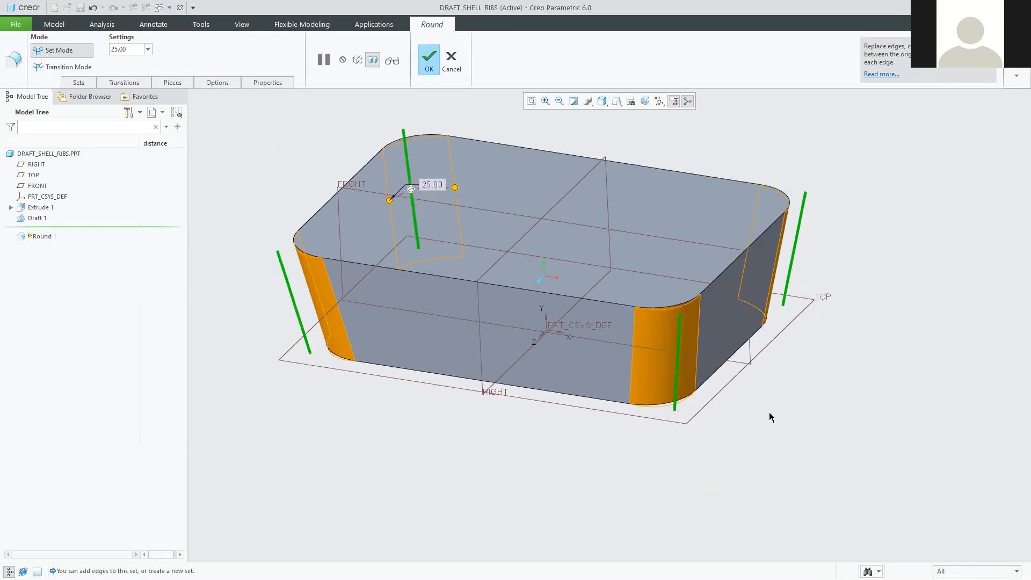
{"action": "middle_click_drag", "start_coordinate": [622, 465], "coordinate": [805, 435]}
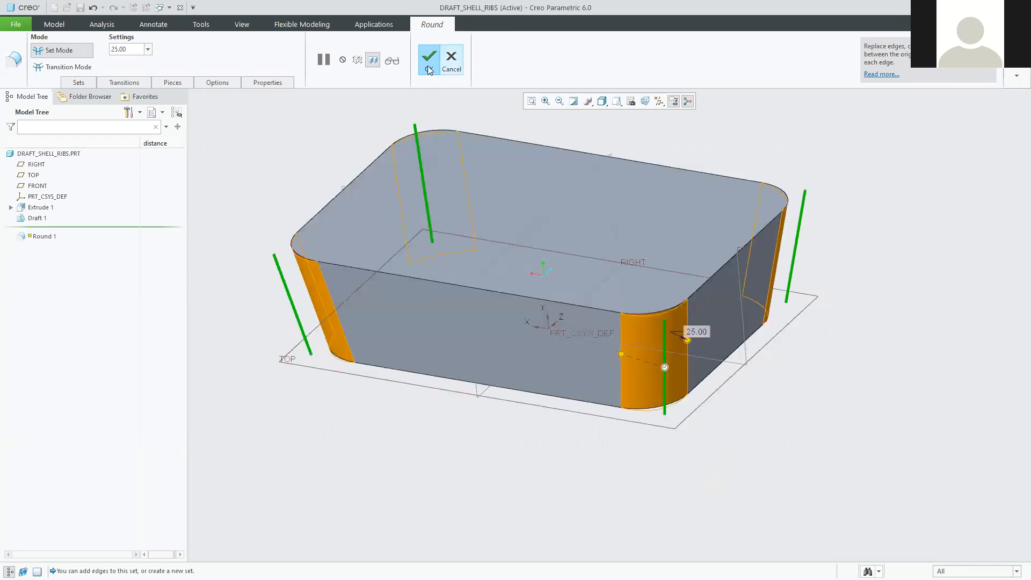
{"action": "left_click", "coordinate": [428, 62]}
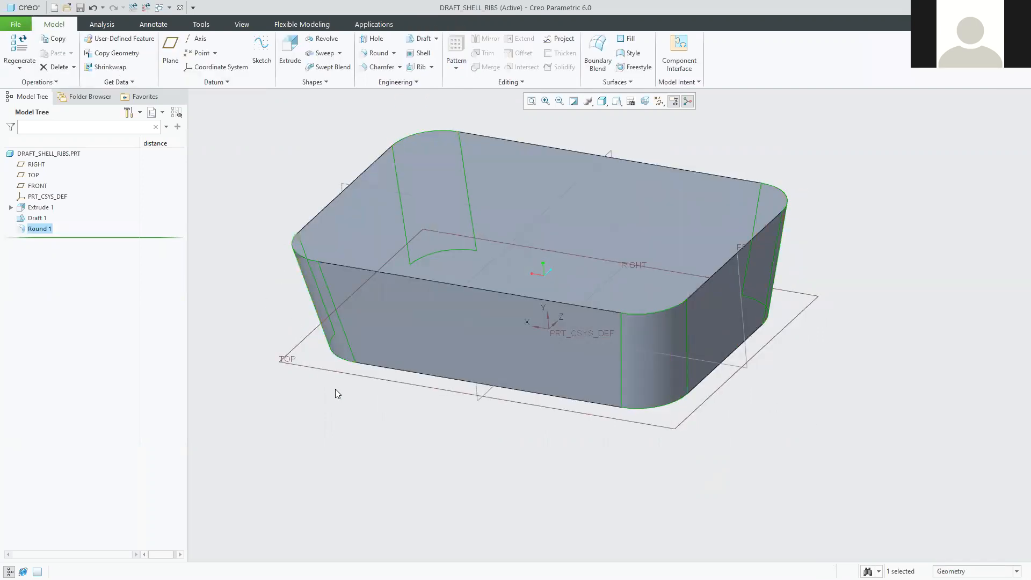
Deselect Round 1, turn the box to show its bottom, and select a base perimeter edge.
{"action": "left_click", "coordinate": [221, 176]}
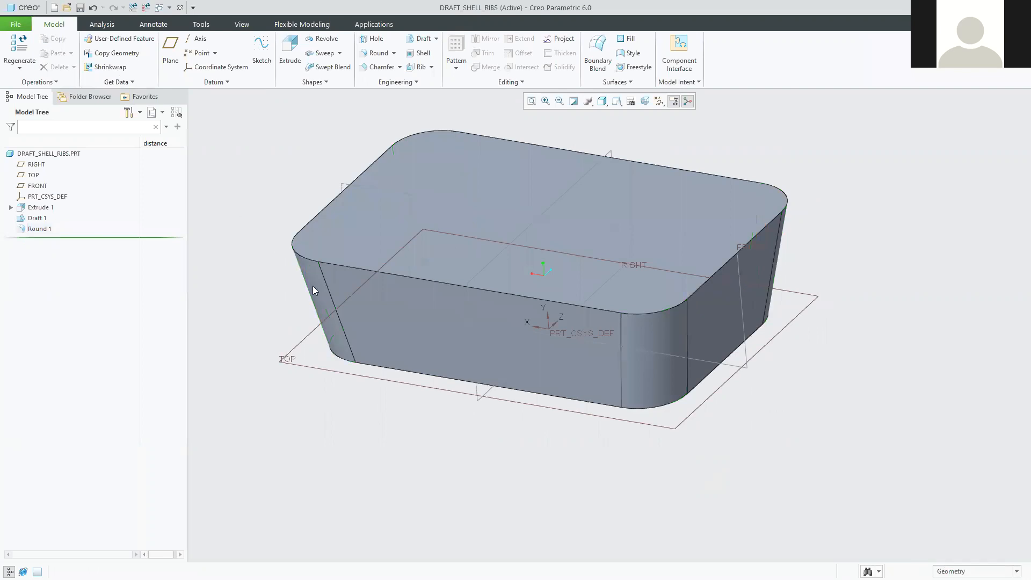
{"action": "mouse_move", "coordinate": [519, 479]}
{"action": "middle_mouse_down"}
{"action": "mouse_move", "coordinate": [542, 468]}
{"action": "mouse_move", "coordinate": [529, 403]}
{"action": "mouse_move", "coordinate": [559, 476]}
{"action": "mouse_move", "coordinate": [564, 421]}
{"action": "mouse_move", "coordinate": [548, 375]}
{"action": "mouse_move", "coordinate": [543, 405]}
{"action": "mouse_move", "coordinate": [526, 404]}
{"action": "mouse_move", "coordinate": [534, 392]}
{"action": "middle_mouse_up"}
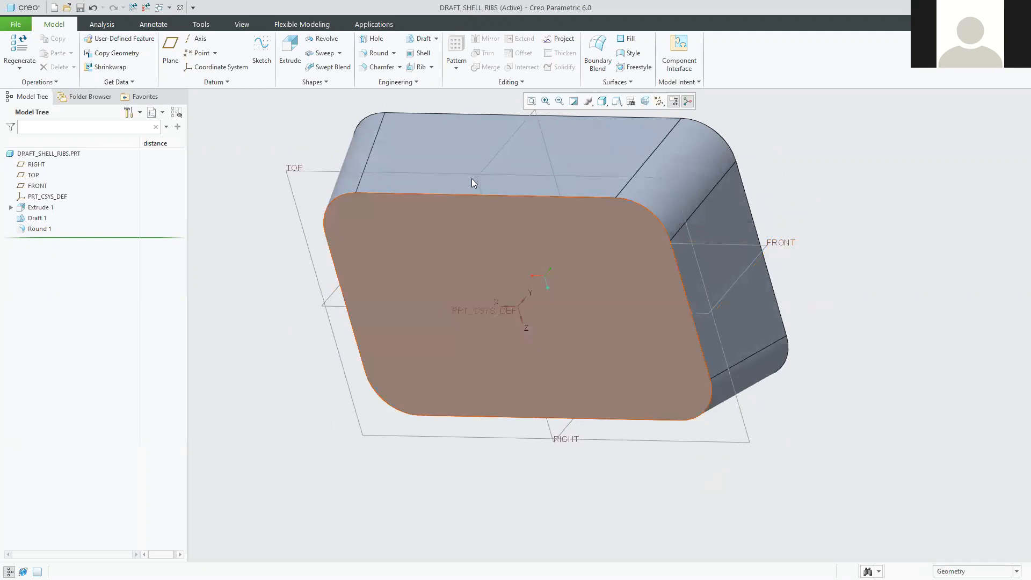
{"action": "middle_click_drag", "start_coordinate": [636, 283], "coordinate": [666, 335], "text": "shift"}
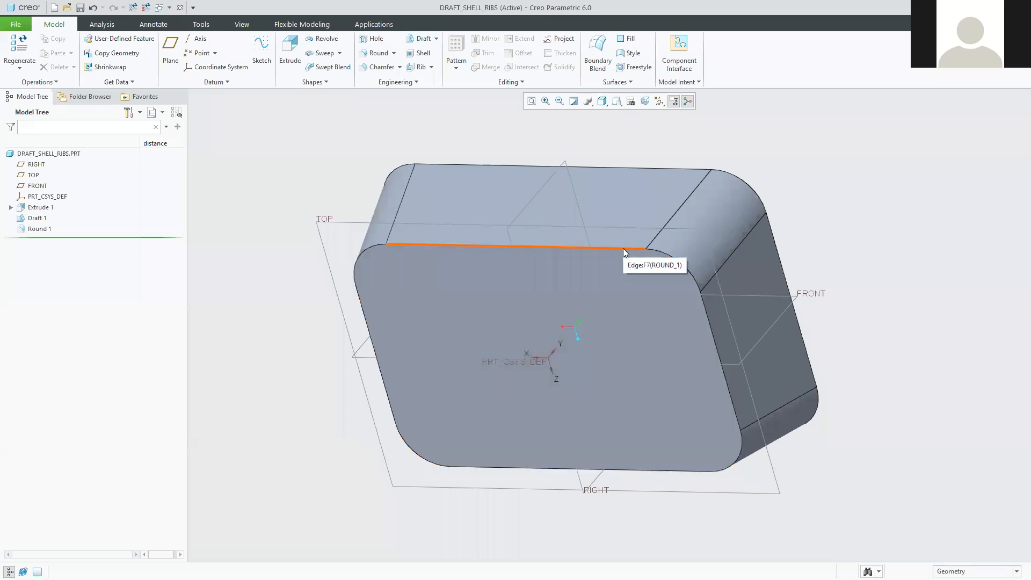
{"action": "left_click", "coordinate": [623, 248]}
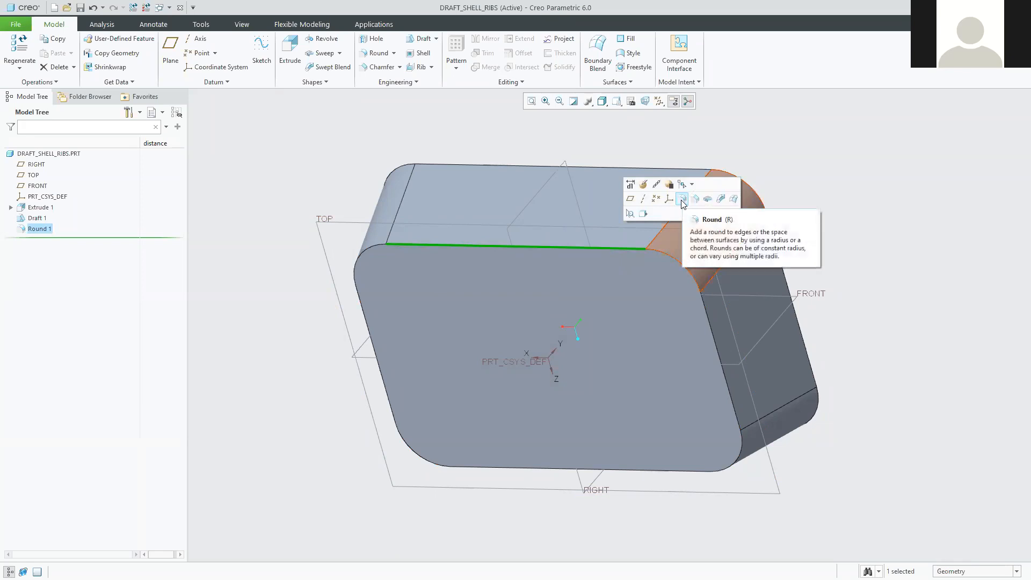
Round the selected base perimeter edge with radius 15, then return to the default view.
{"action": "left_click", "coordinate": [683, 201]}
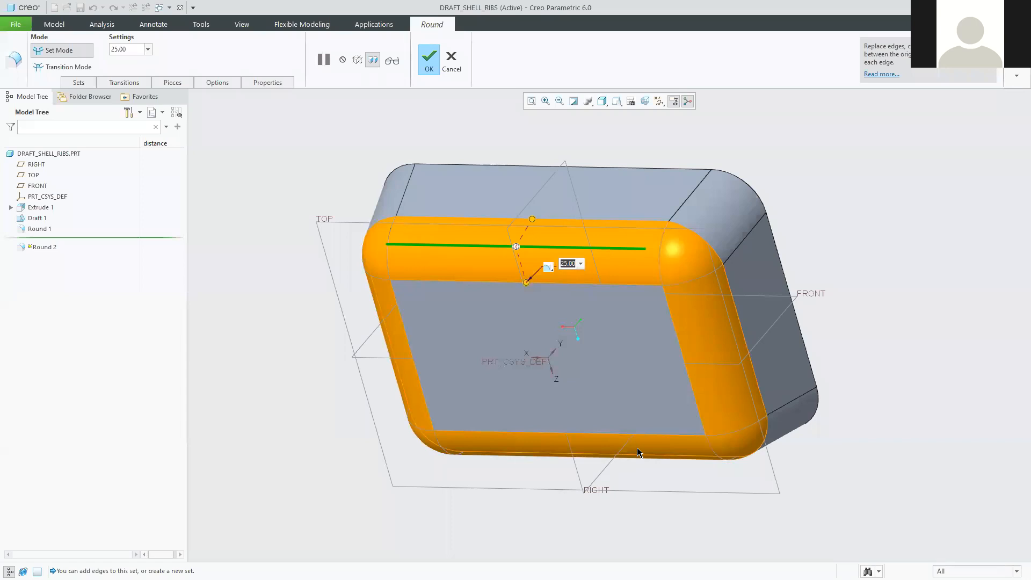
{"action": "type", "text": "15"}
{"action": "key", "text": "Return"}
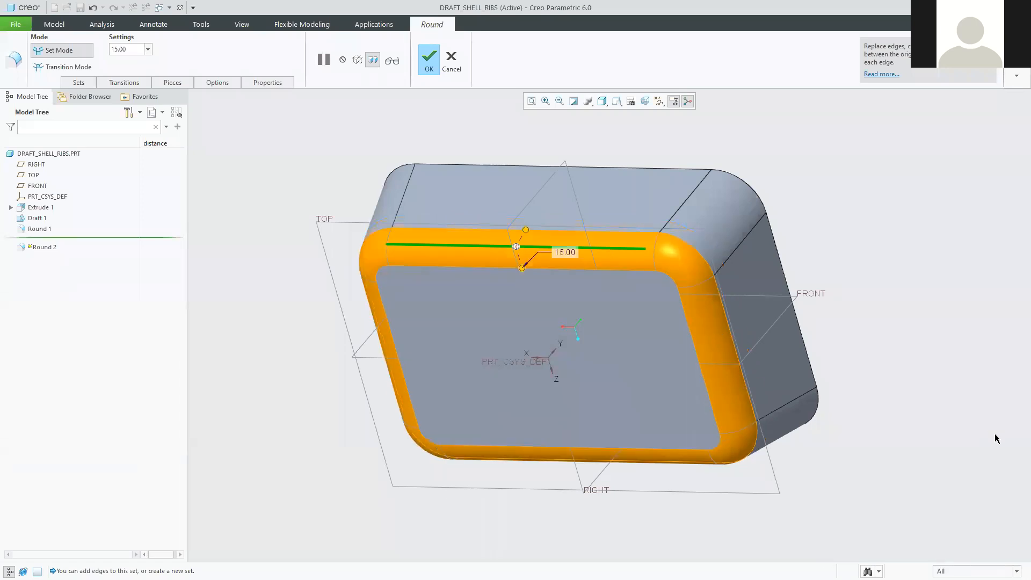
{"action": "left_click", "coordinate": [429, 60]}
{"action": "middle_click_drag", "start_coordinate": [270, 245], "coordinate": [276, 315]}
{"action": "left_click", "coordinate": [325, 392]}
{"action": "middle_click_drag", "start_coordinate": [325, 392], "coordinate": [602, 430]}
{"action": "key", "text": "ctrl+d"}
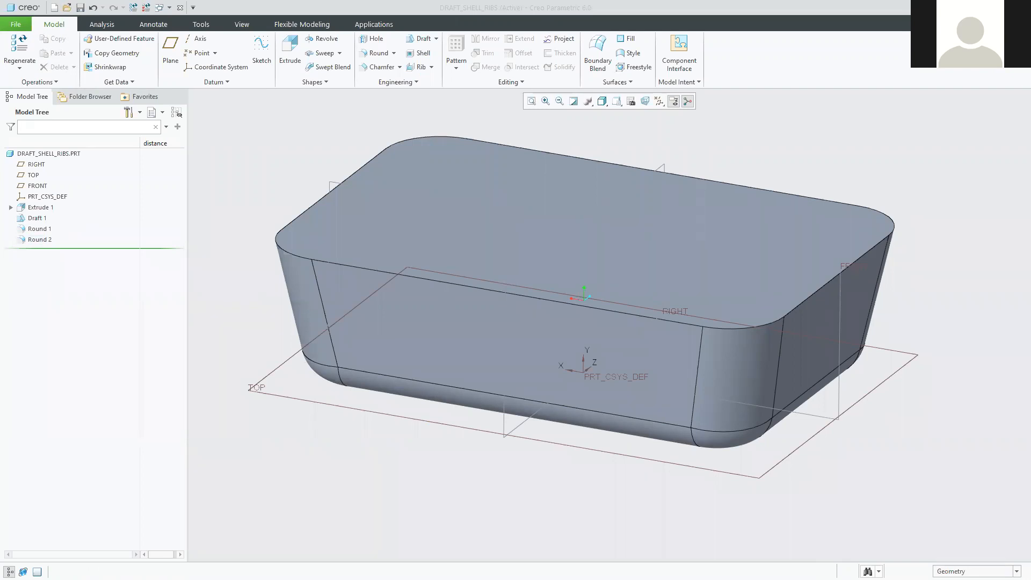
{"action": "key", "text": "alt+Tab"}
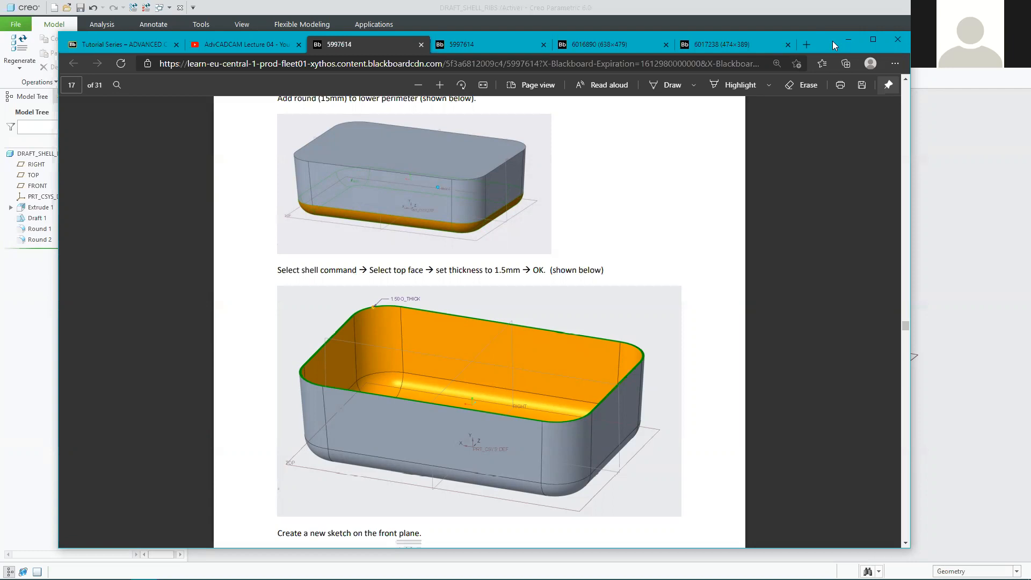
{"action": "left_click_drag", "start_coordinate": [833, 41], "coordinate": [830, 31]}
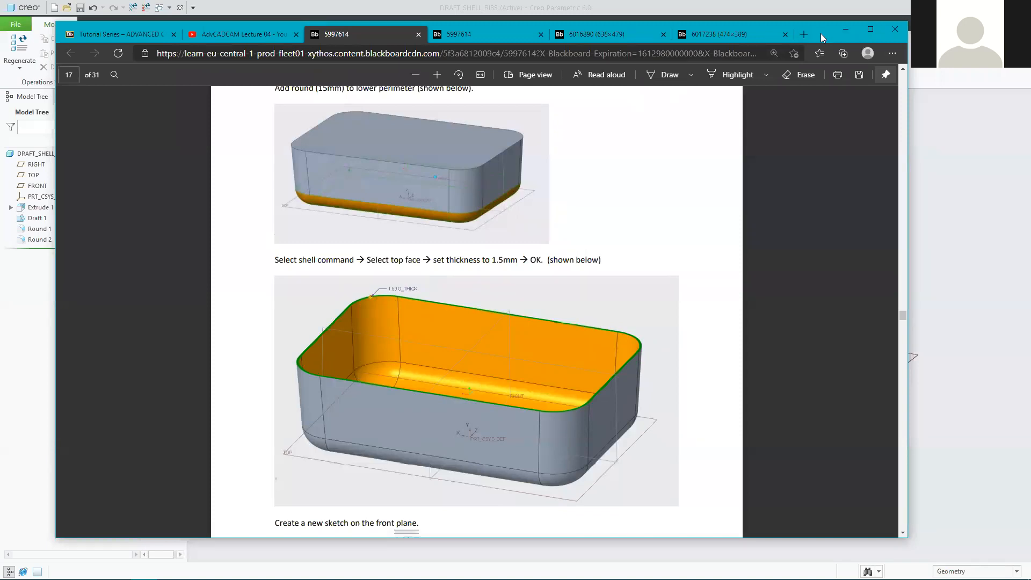
{"action": "left_click", "coordinate": [845, 30]}
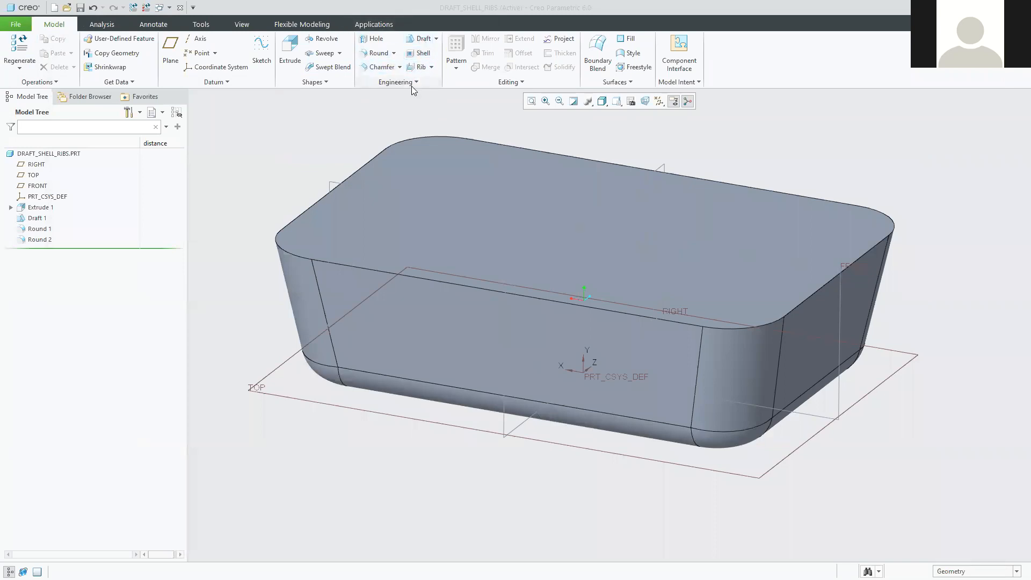
Start a Shell feature and set the box's top face as the removed surface.
{"action": "left_click", "coordinate": [422, 53]}
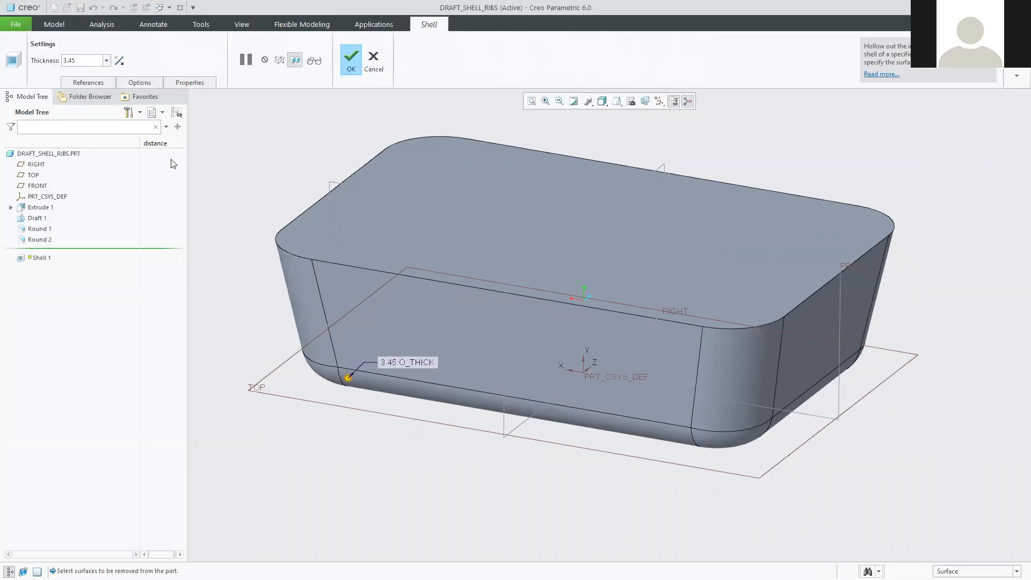
{"action": "left_click", "coordinate": [84, 84]}
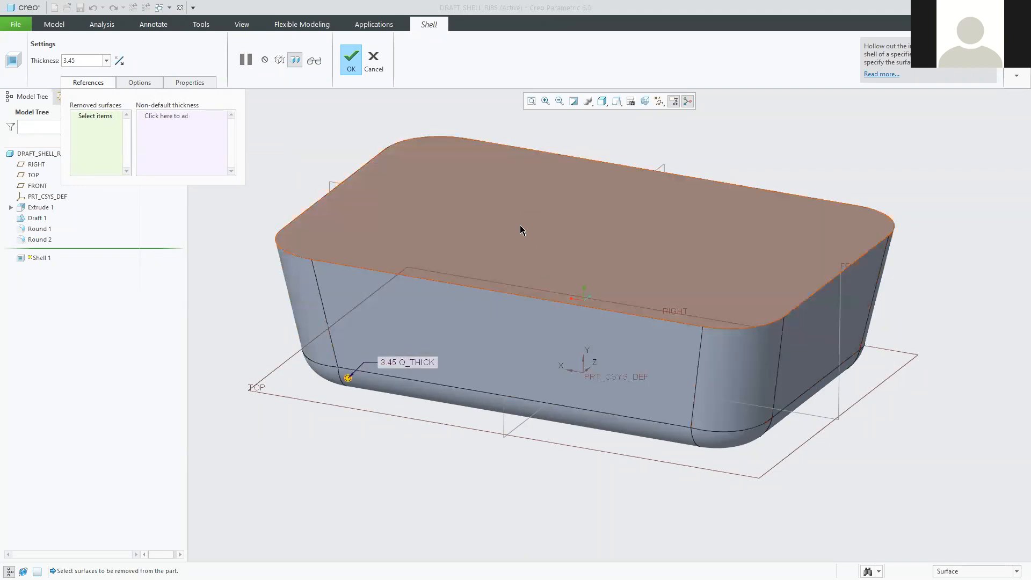
{"action": "left_click", "coordinate": [505, 212]}
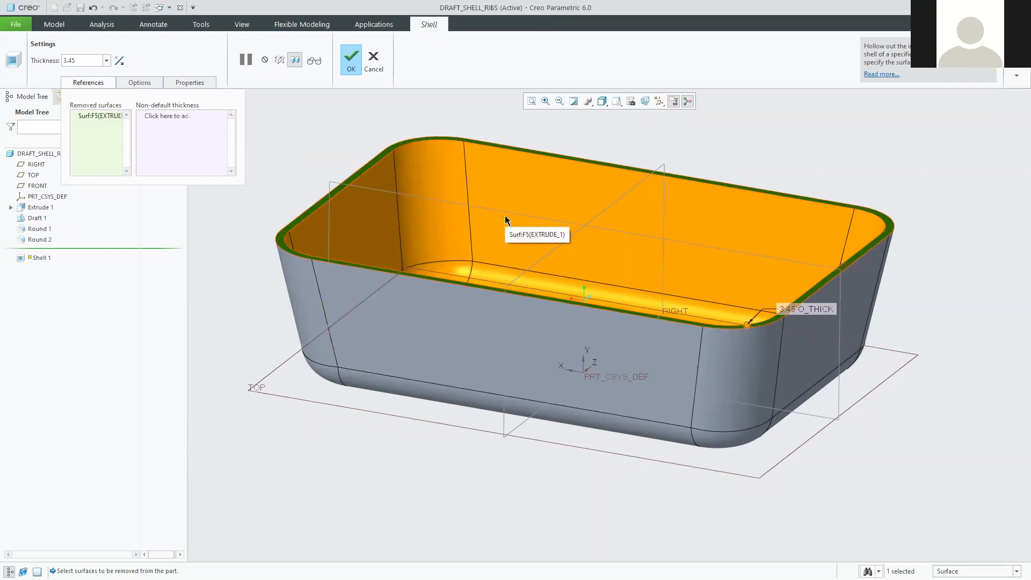
Change the shell wall thickness from 3.45 to 7.10.
{"action": "left_click", "coordinate": [79, 60]}
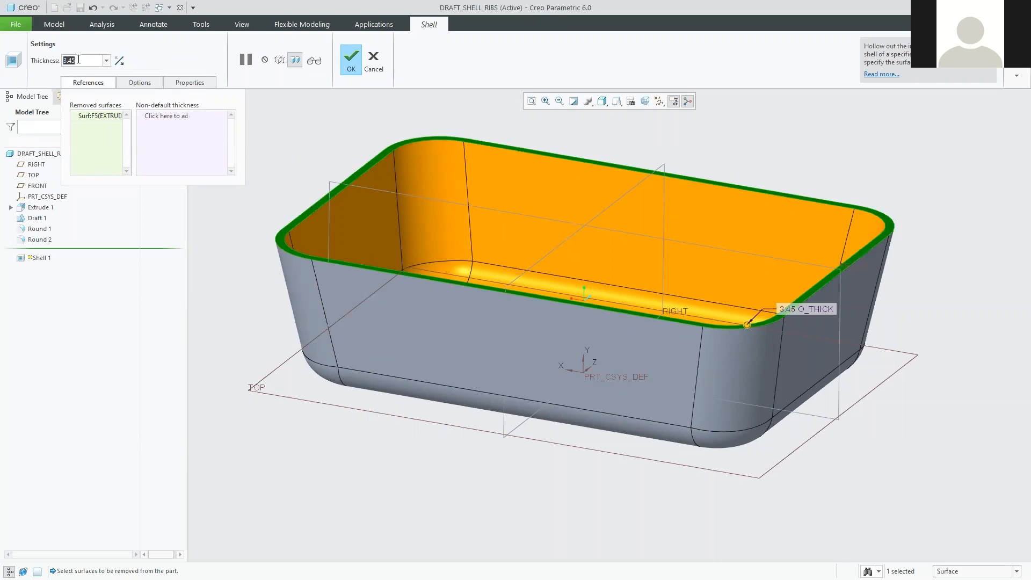
{"action": "left_click", "coordinate": [80, 60]}
{"action": "left_click_drag", "start_coordinate": [80, 61], "coordinate": [59, 61]}
{"action": "mouse_move", "coordinate": [589, 276]}
{"action": "middle_mouse_down"}
{"action": "mouse_move", "coordinate": [562, 324]}
{"action": "mouse_move", "coordinate": [535, 331]}
{"action": "middle_mouse_up"}
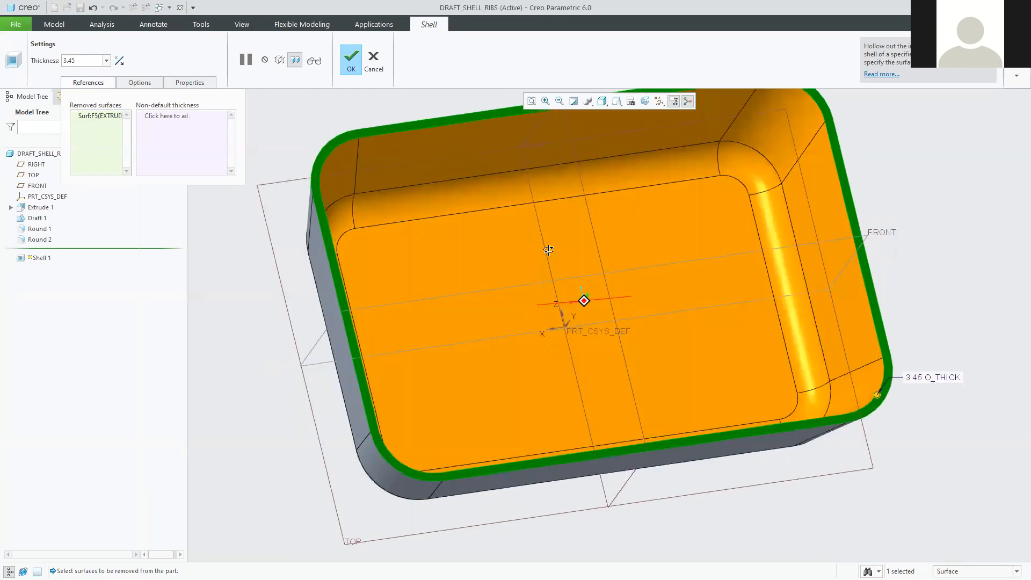
{"action": "middle_click_drag", "start_coordinate": [590, 294], "coordinate": [582, 299]}
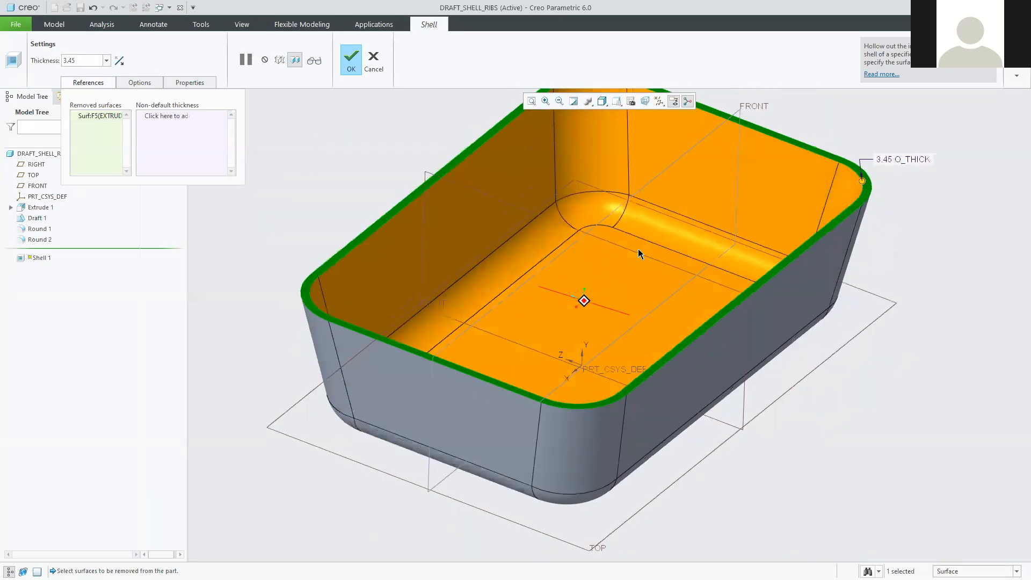
{"action": "middle_click_drag", "start_coordinate": [824, 180], "coordinate": [853, 153]}
{"action": "scroll", "coordinate": [853, 152], "scroll_direction": "up", "scroll_amount": 3}
{"action": "scroll", "coordinate": [853, 153], "scroll_direction": "down", "scroll_amount": 3}
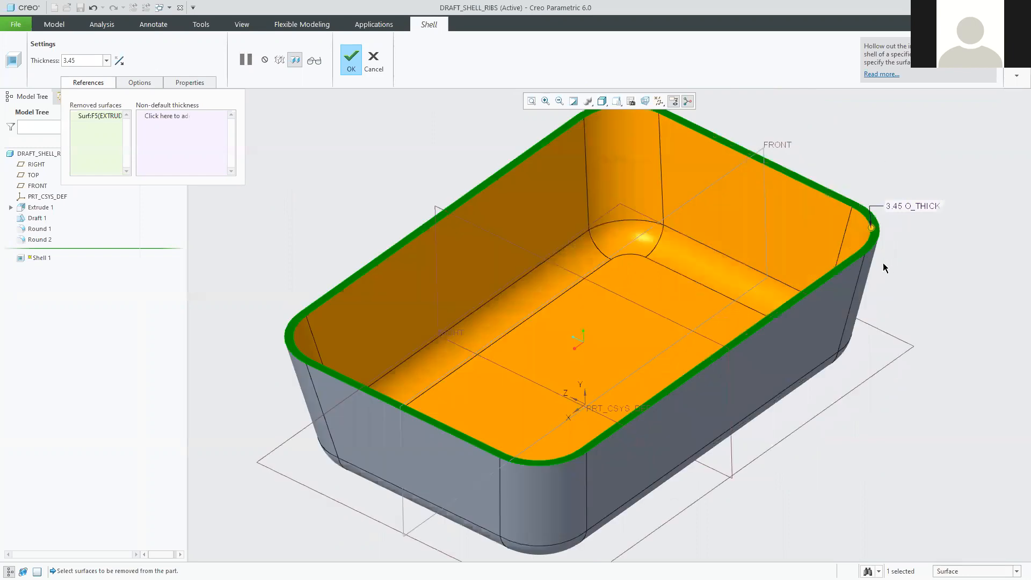
{"action": "scroll", "coordinate": [876, 252], "scroll_direction": "down", "scroll_amount": 2}
{"action": "left_click_drag", "start_coordinate": [876, 250], "coordinate": [859, 248]}
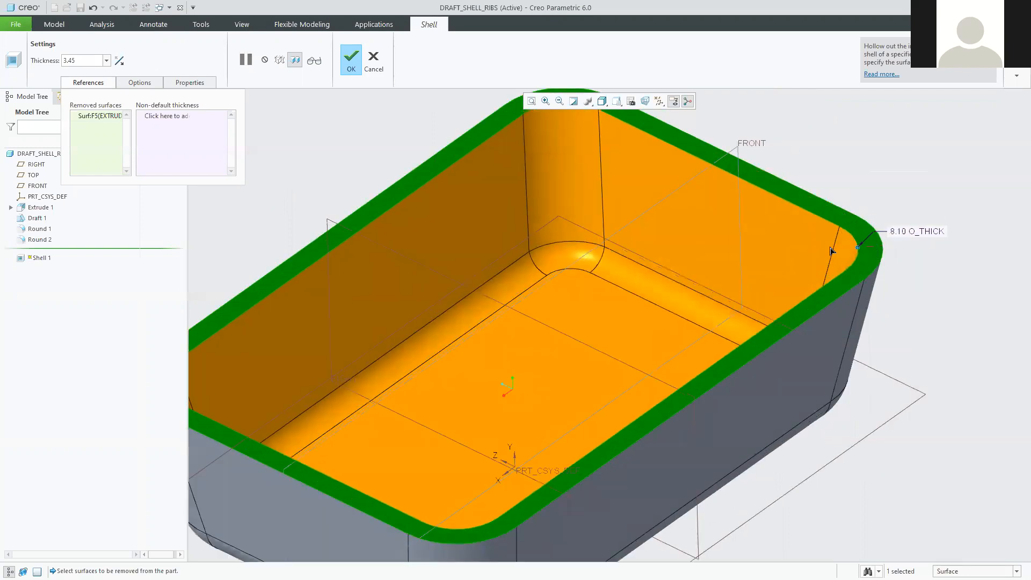
{"action": "left_click_drag", "start_coordinate": [776, 260], "coordinate": [861, 249]}
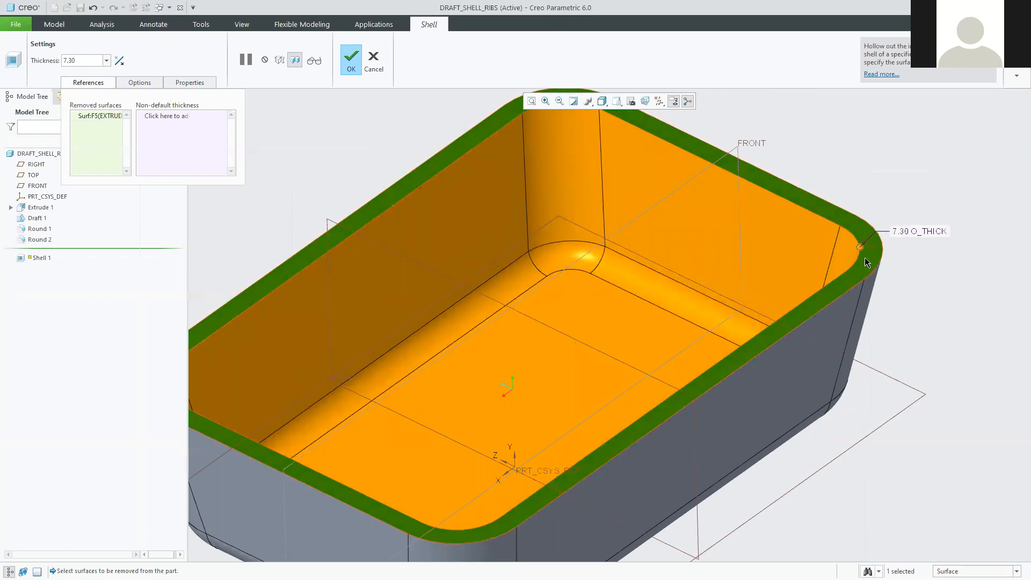
{"action": "mouse_move", "coordinate": [861, 248]}
{"action": "left_mouse_down"}
{"action": "mouse_move", "coordinate": [682, 260]}
{"action": "mouse_move", "coordinate": [782, 273]}
{"action": "mouse_move", "coordinate": [854, 261]}
{"action": "mouse_move", "coordinate": [880, 246]}
{"action": "mouse_move", "coordinate": [862, 247]}
{"action": "left_mouse_up"}
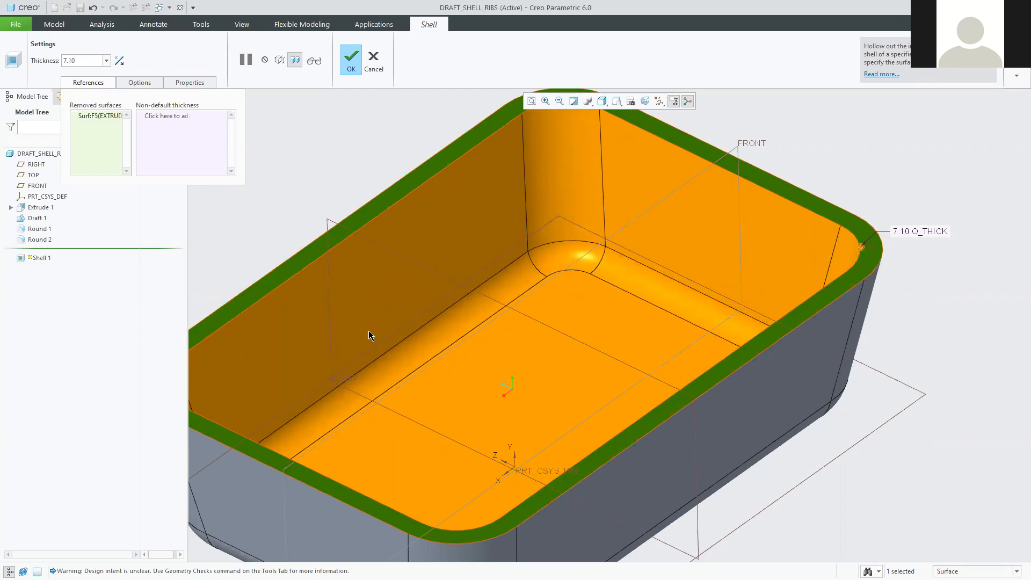
Orbit the 7.10-thick shell to inspect its underside and open top.
{"action": "mouse_move", "coordinate": [660, 459]}
{"action": "middle_mouse_down"}
{"action": "mouse_move", "coordinate": [639, 387]}
{"action": "mouse_move", "coordinate": [651, 354]}
{"action": "mouse_move", "coordinate": [657, 410]}
{"action": "mouse_move", "coordinate": [701, 472]}
{"action": "mouse_move", "coordinate": [698, 452]}
{"action": "middle_mouse_up"}
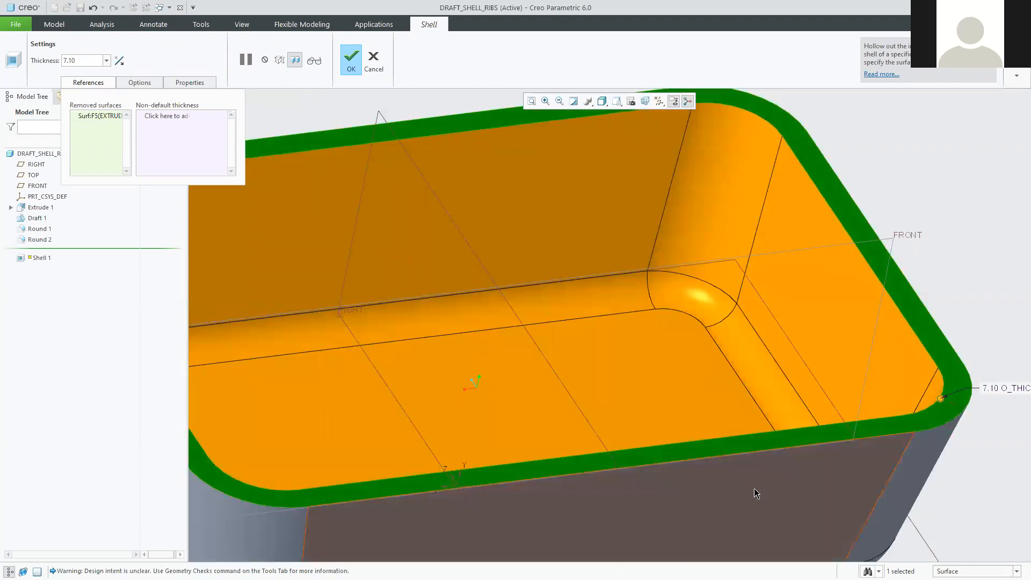
{"action": "scroll", "coordinate": [736, 376], "scroll_direction": "down", "scroll_amount": 3}
{"action": "middle_click_drag", "start_coordinate": [735, 408], "coordinate": [758, 409]}
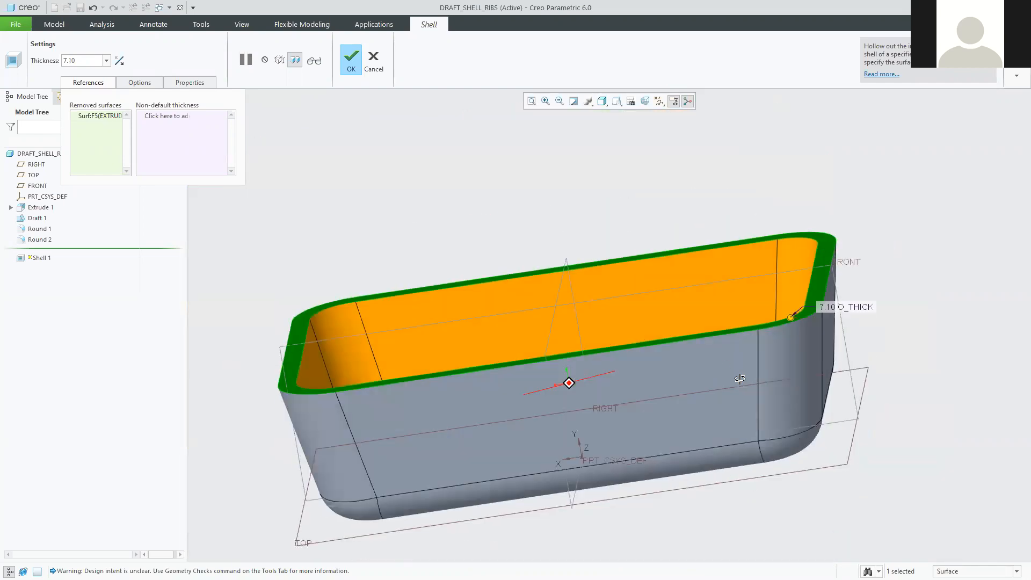
{"action": "middle_click_drag", "start_coordinate": [413, 337], "coordinate": [486, 449]}
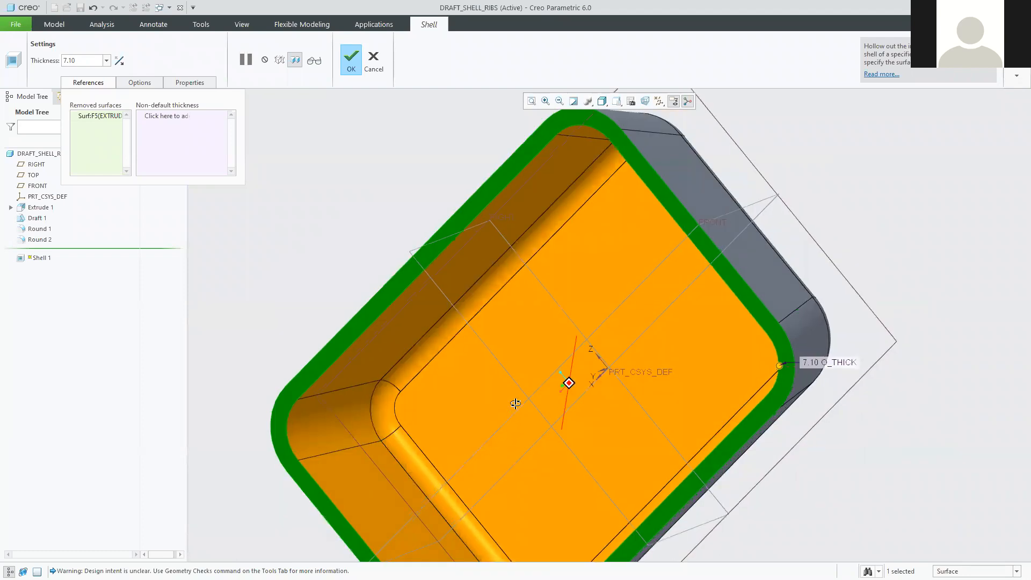
{"action": "middle_click_drag", "start_coordinate": [514, 404], "coordinate": [497, 396]}
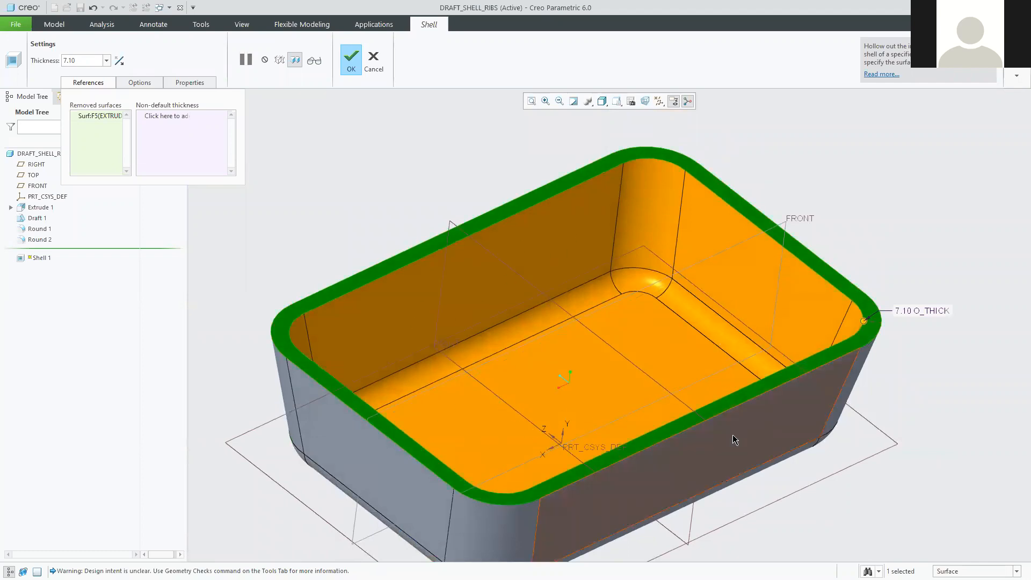
{"action": "middle_click_drag", "start_coordinate": [734, 440], "coordinate": [687, 334]}
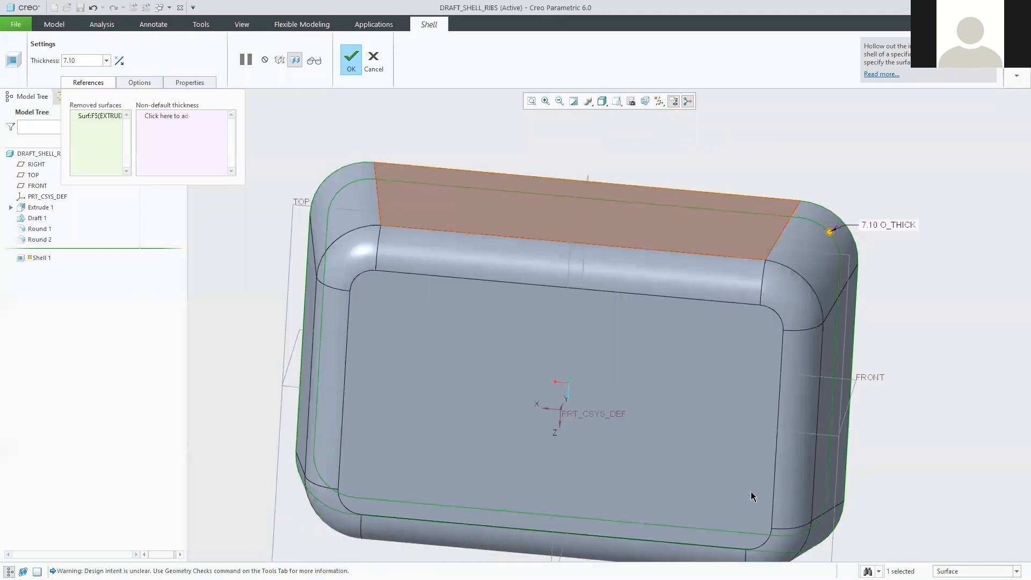
{"action": "middle_click_drag", "start_coordinate": [537, 218], "coordinate": [567, 338]}
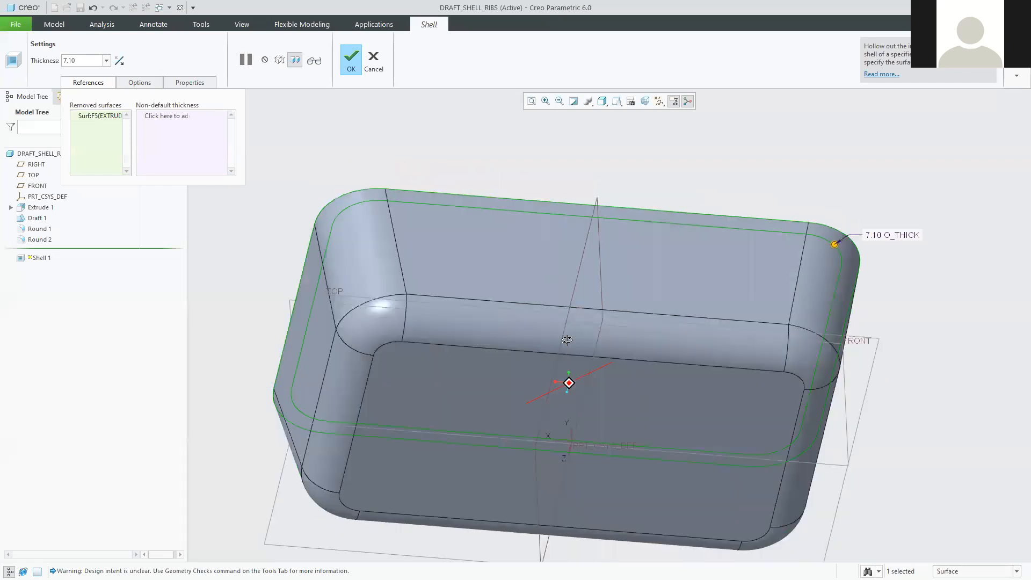
{"action": "middle_click_drag", "start_coordinate": [839, 364], "coordinate": [810, 403]}
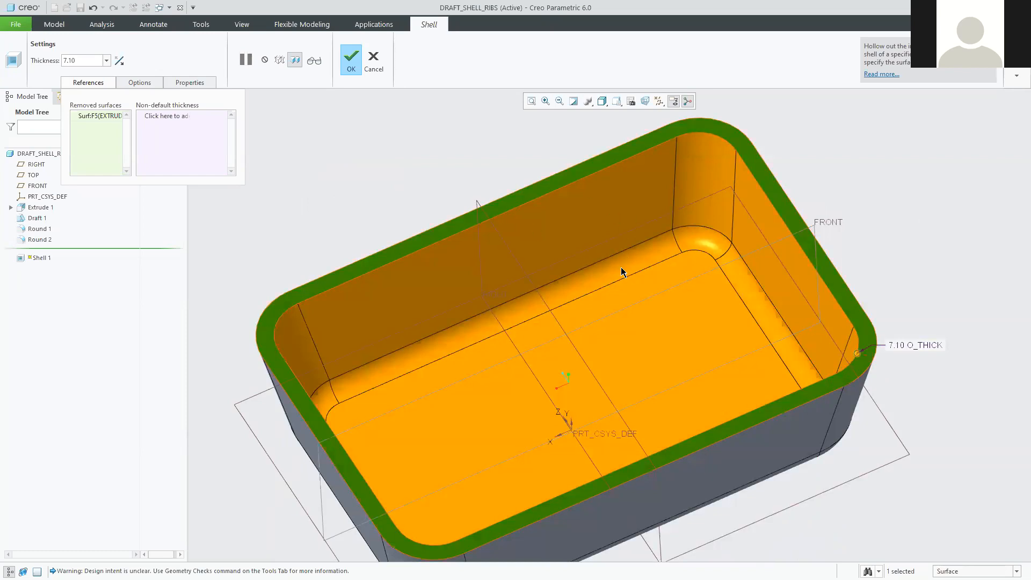
{"action": "mouse_move", "coordinate": [796, 408]}
{"action": "middle_mouse_down"}
{"action": "mouse_move", "coordinate": [768, 342]}
{"action": "mouse_move", "coordinate": [805, 334]}
{"action": "mouse_move", "coordinate": [594, 336]}
{"action": "mouse_move", "coordinate": [660, 411]}
{"action": "mouse_move", "coordinate": [641, 378]}
{"action": "middle_mouse_up"}
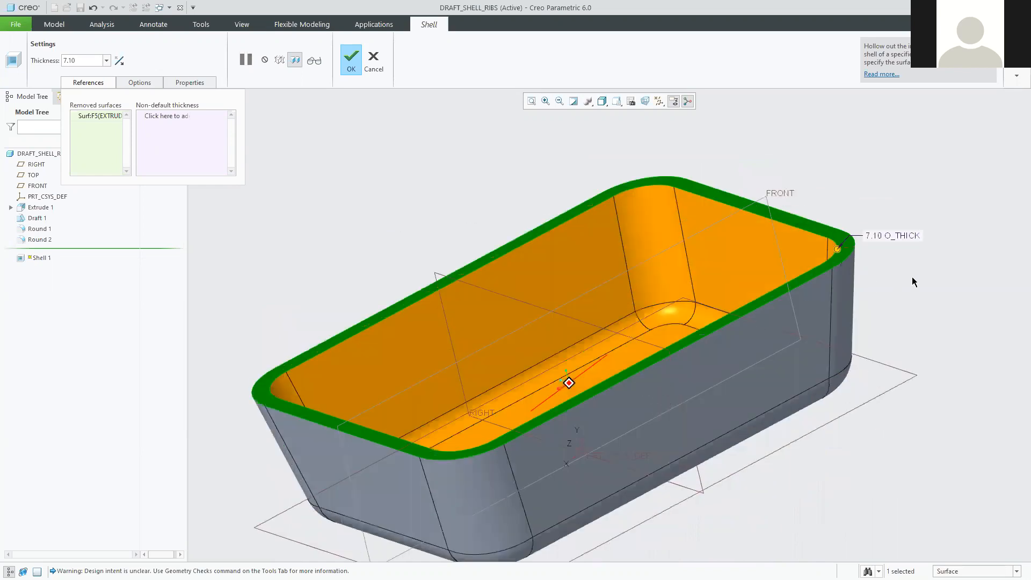
Drag the O_THICK handle to preview walls up to 15.30, then settle at 8.90.
{"action": "key", "text": "ctrl+d"}
{"action": "left_click_drag", "start_coordinate": [859, 298], "coordinate": [838, 299]}
{"action": "left_click_drag", "start_coordinate": [597, 243], "coordinate": [635, 243]}
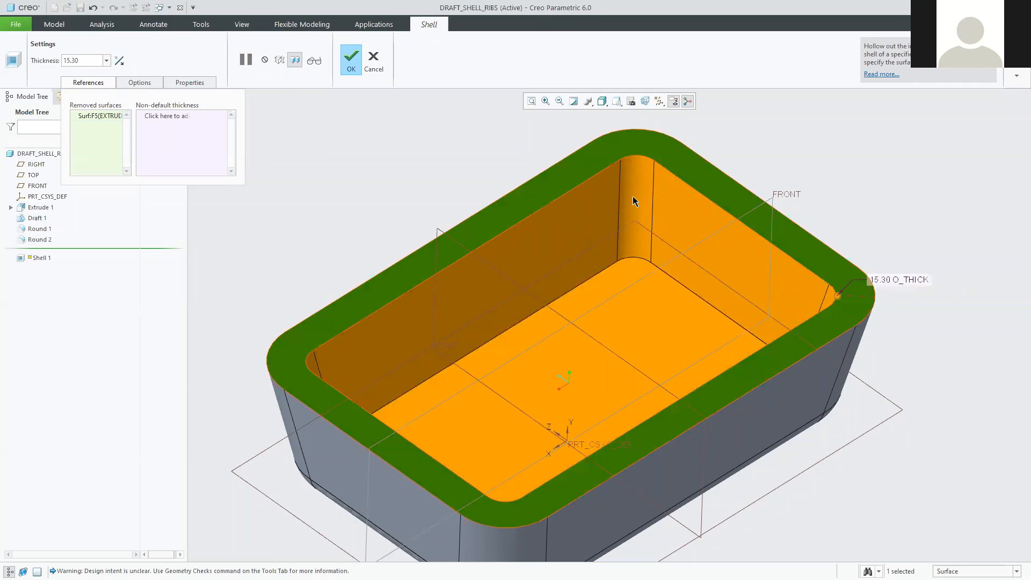
{"action": "left_click_drag", "start_coordinate": [838, 296], "coordinate": [790, 294]}
{"action": "scroll", "coordinate": [611, 231], "scroll_direction": "down", "scroll_amount": 2}
{"action": "scroll", "coordinate": [629, 195], "scroll_direction": "down", "scroll_amount": 3}
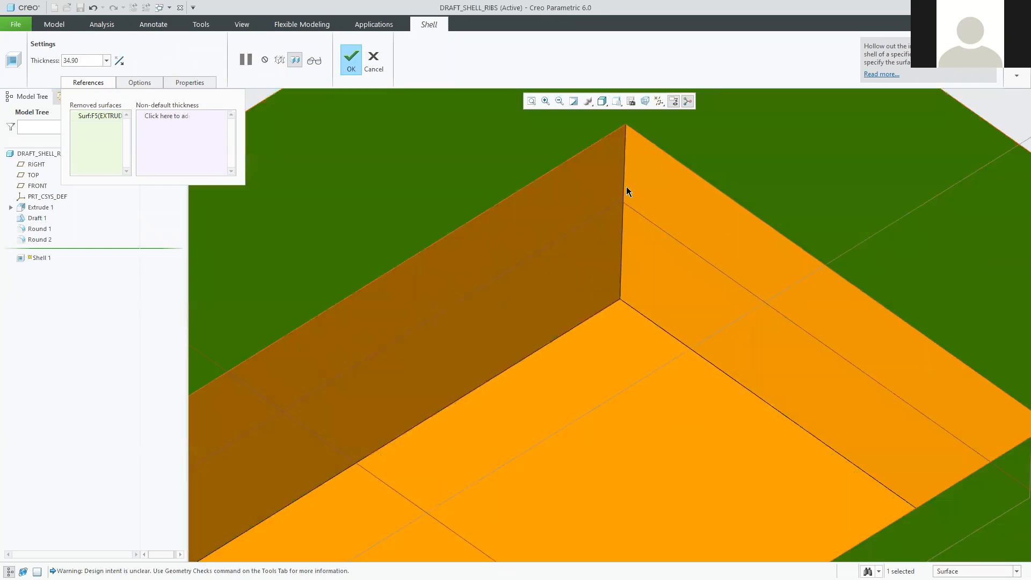
{"action": "scroll", "coordinate": [637, 258], "scroll_direction": "up", "scroll_amount": 3}
{"action": "scroll", "coordinate": [705, 251], "scroll_direction": "up", "scroll_amount": 2}
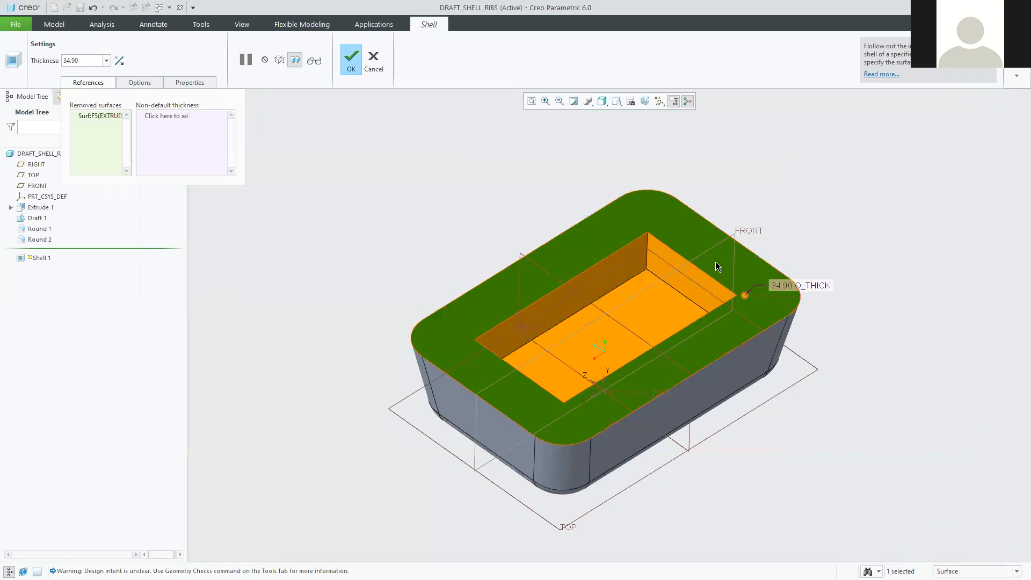
{"action": "scroll", "coordinate": [715, 262], "scroll_direction": "up", "scroll_amount": 1}
{"action": "scroll", "coordinate": [784, 346], "scroll_direction": "down", "scroll_amount": 2}
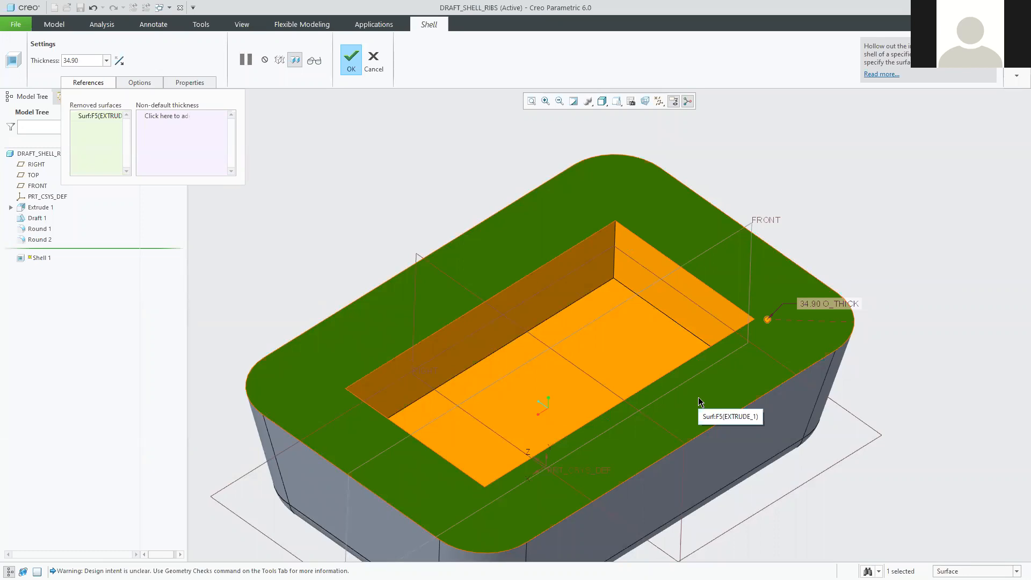
{"action": "left_click_drag", "start_coordinate": [769, 321], "coordinate": [885, 311]}
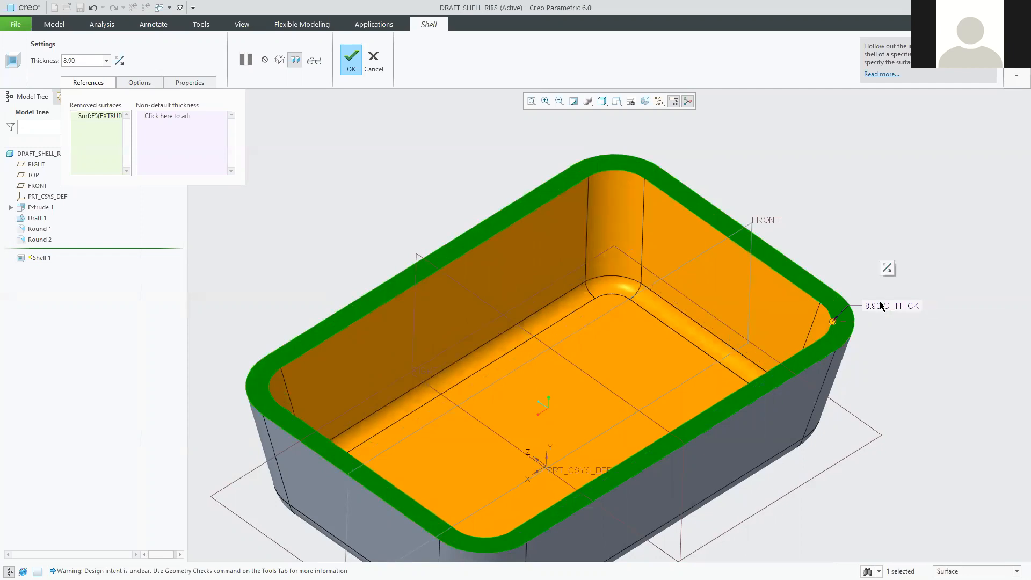
Set the shell wall thickness to 1.5 and complete Shell 1.
{"action": "double_click", "coordinate": [875, 304]}
{"action": "type", "text": "1.5"}
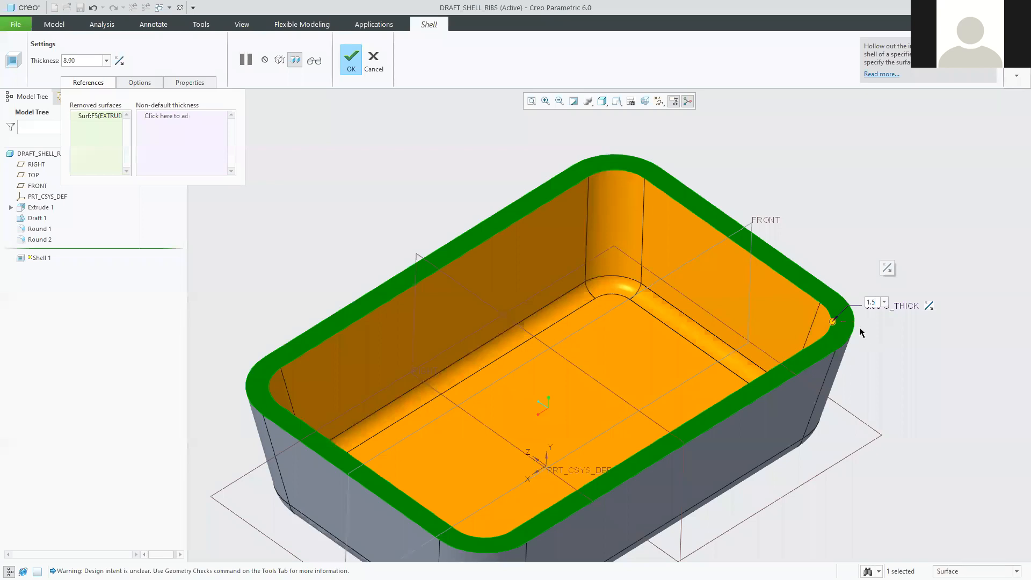
{"action": "key", "text": "Return"}
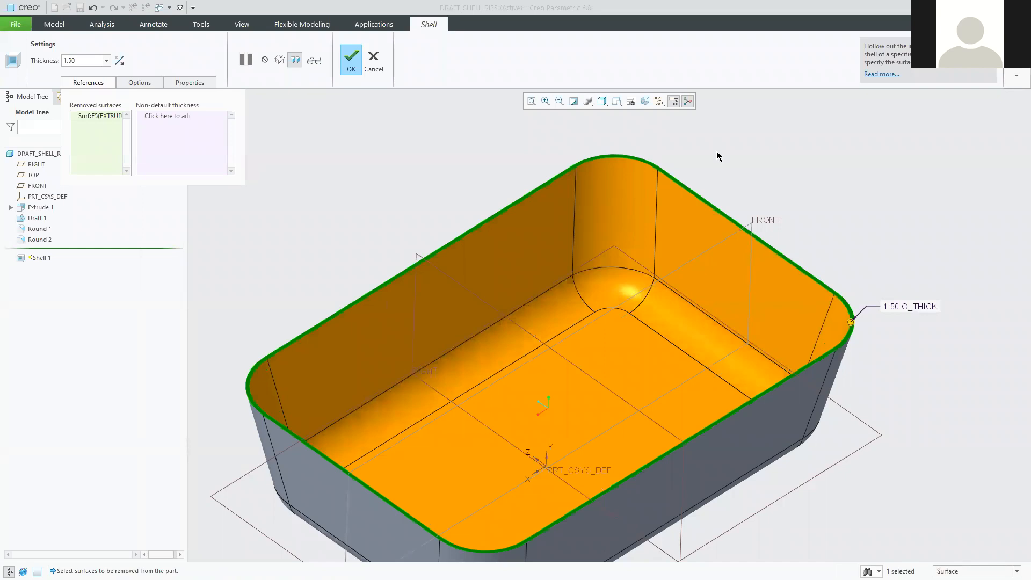
{"action": "left_click", "coordinate": [352, 60]}
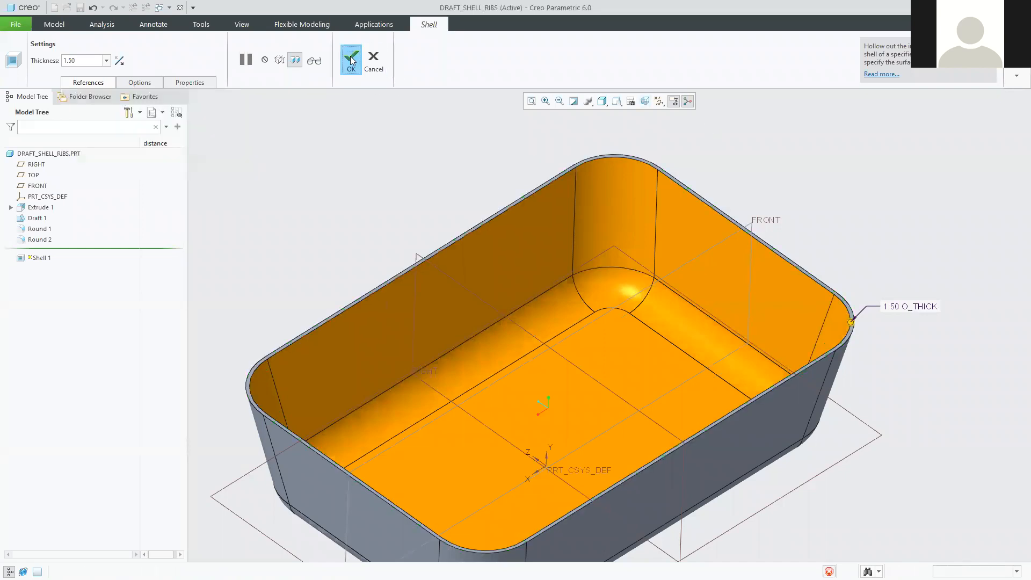
Inspect the finished open tray and select Draft 1 in the model tree.
{"action": "middle_click_drag", "start_coordinate": [602, 318], "coordinate": [582, 327]}
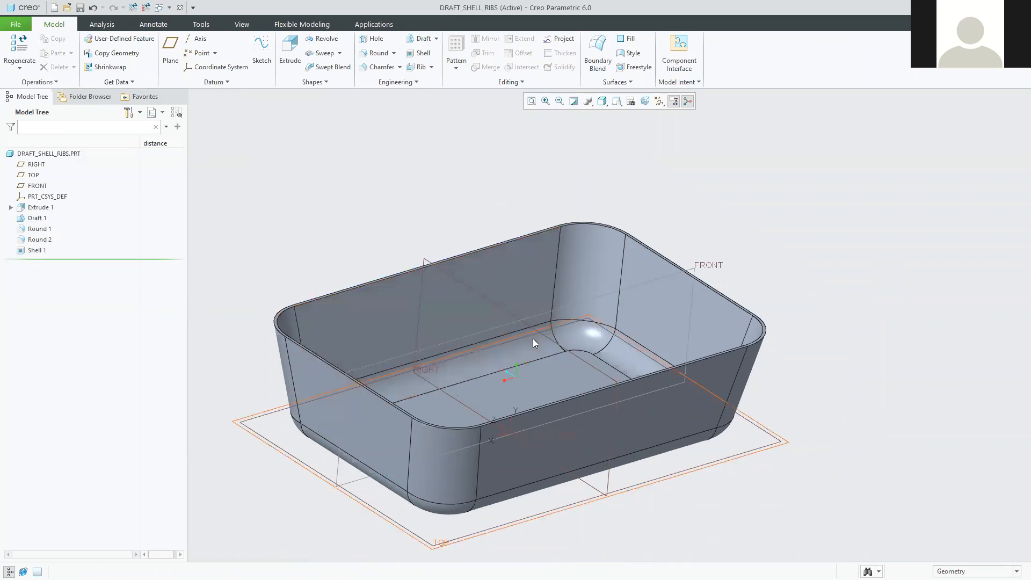
{"action": "scroll", "coordinate": [606, 369], "scroll_direction": "down", "scroll_amount": 2}
{"action": "scroll", "coordinate": [626, 382], "scroll_direction": "down", "scroll_amount": 2}
{"action": "middle_click_drag", "start_coordinate": [665, 419], "coordinate": [637, 427]}
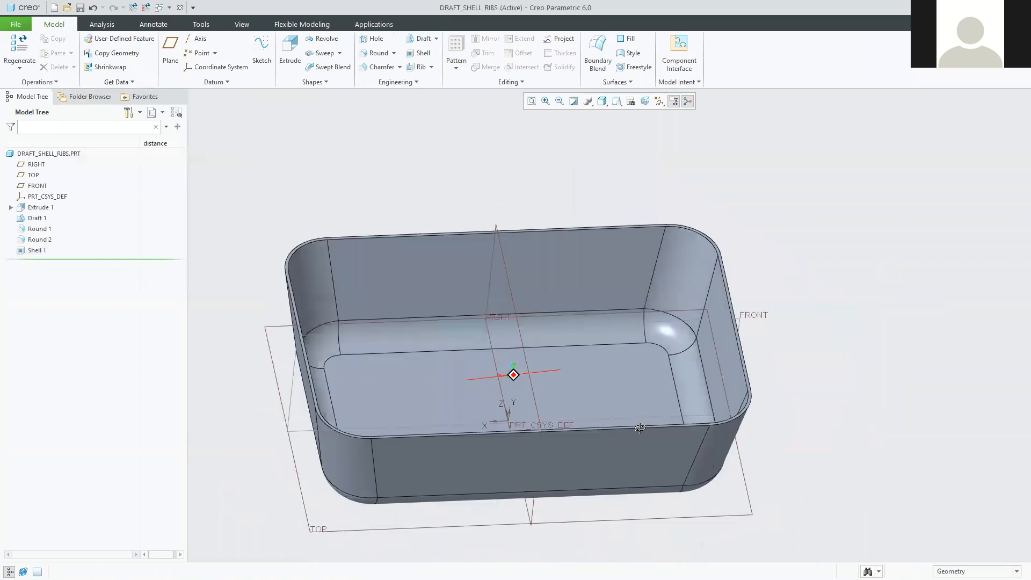
{"action": "left_click", "coordinate": [38, 218]}
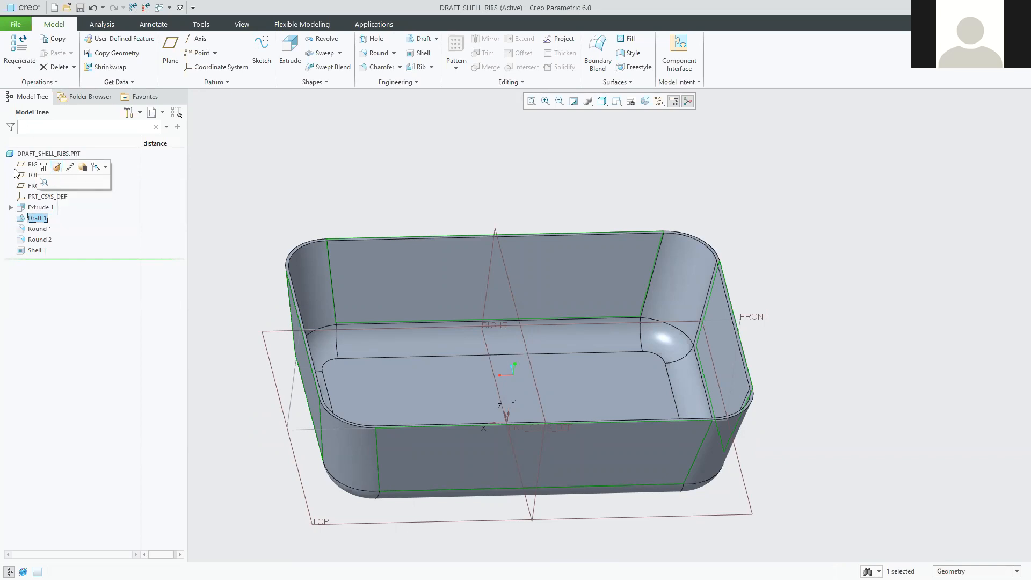
Edit Draft 1's definition, lowering its angle from 10.0 to 7.0 degrees.
{"action": "left_click", "coordinate": [57, 167]}
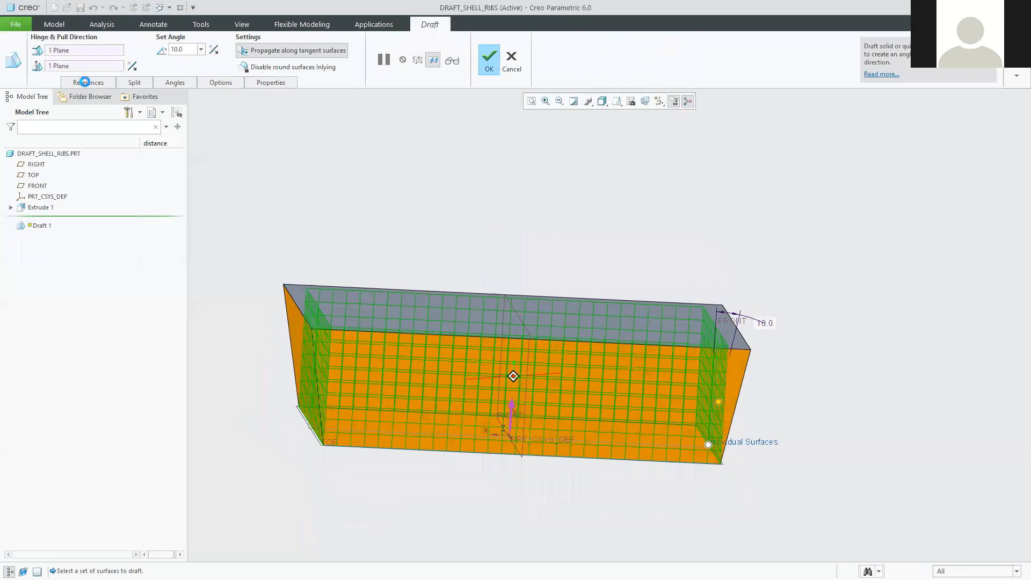
{"action": "left_click", "coordinate": [85, 82]}
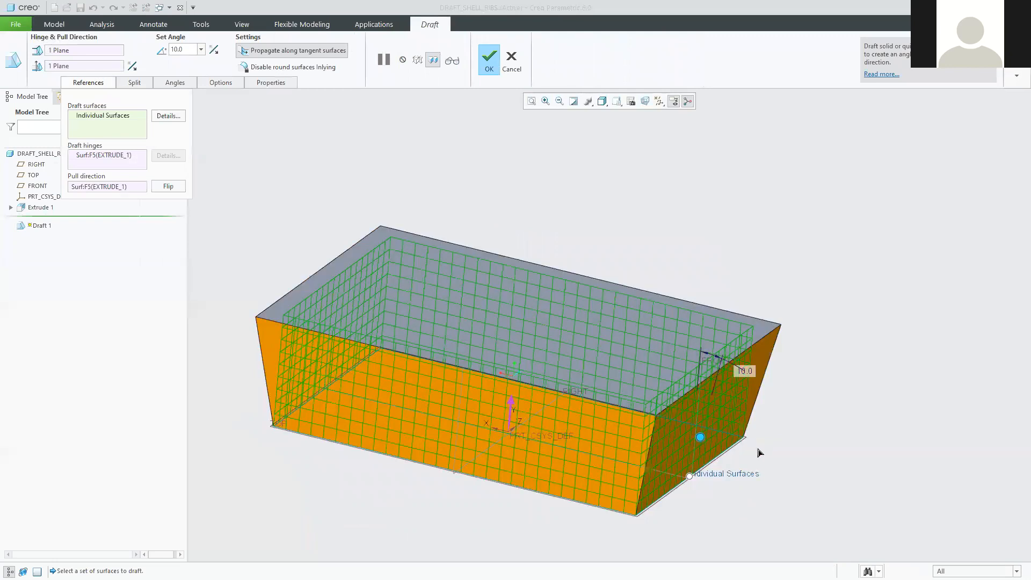
{"action": "left_click_drag", "start_coordinate": [750, 439], "coordinate": [705, 379]}
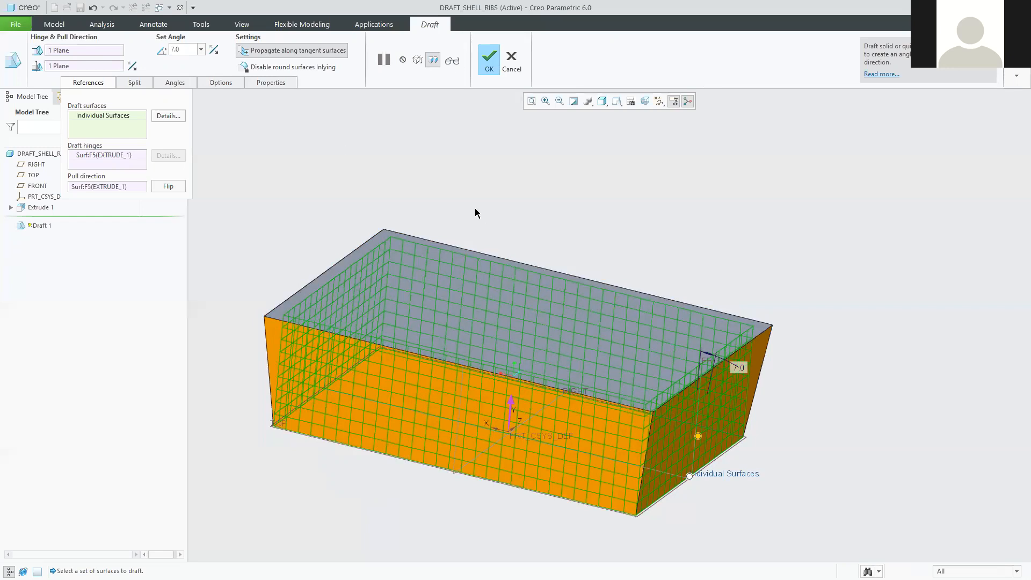
{"action": "left_click", "coordinate": [489, 58]}
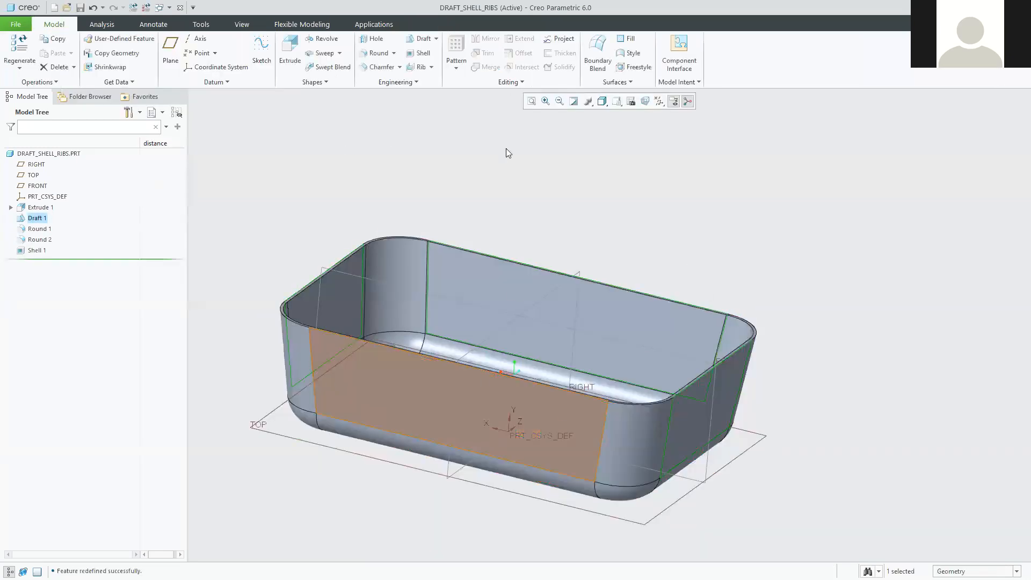
Regenerate DRAFT_SHELL_RIBS with the 7.0° draft and inspect the tray's floor from the default view.
{"action": "left_click", "coordinate": [135, 7]}
{"action": "left_click", "coordinate": [320, 222]}
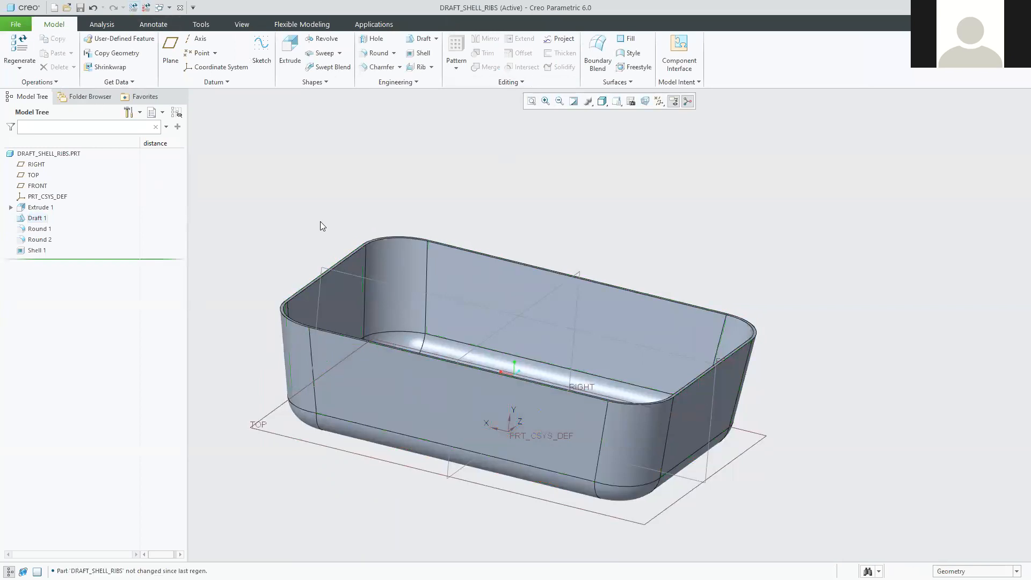
{"action": "key", "text": "ctrl+d"}
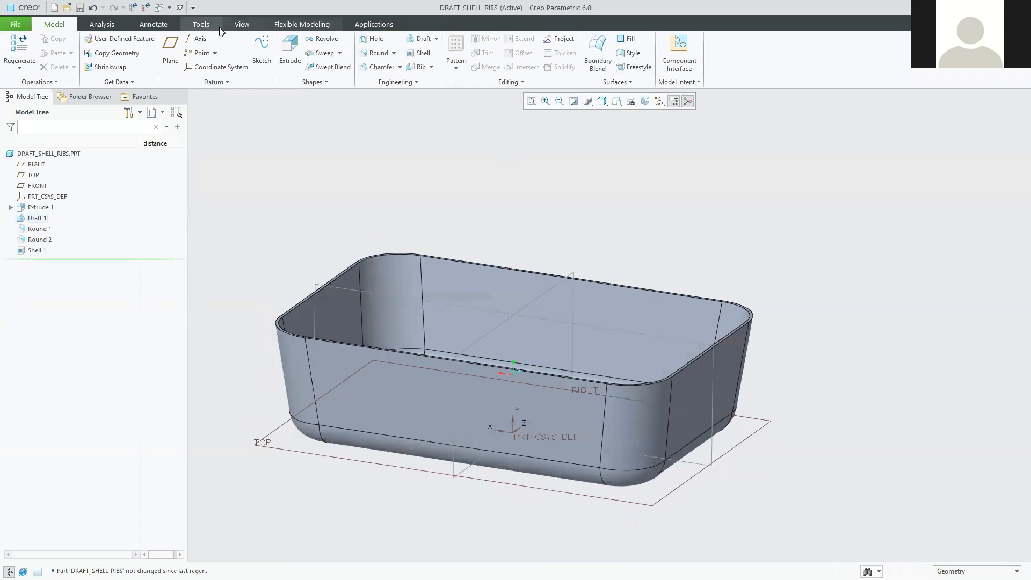
{"action": "left_click", "coordinate": [93, 7]}
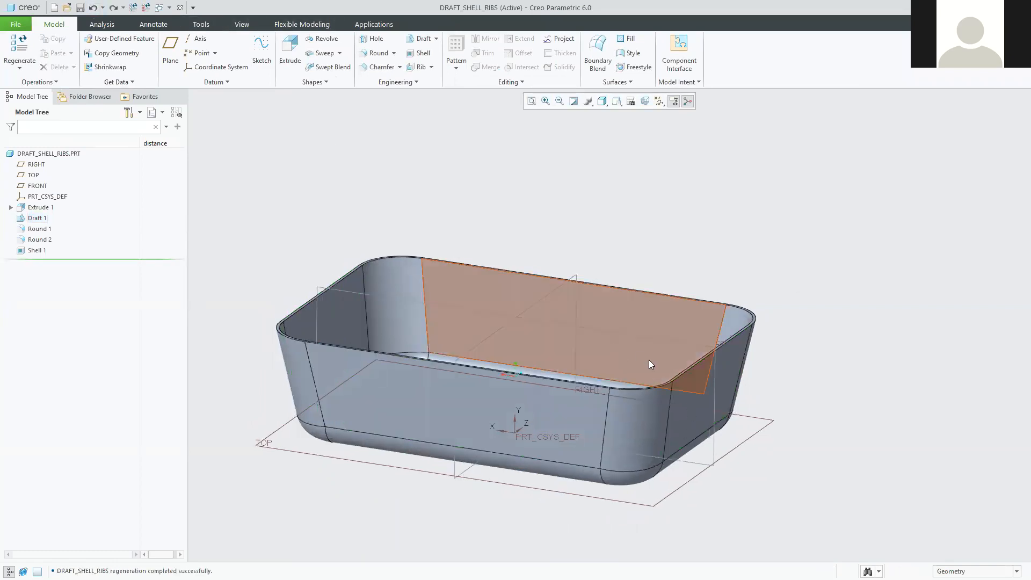
{"action": "middle_click_drag", "start_coordinate": [585, 286], "coordinate": [589, 325]}
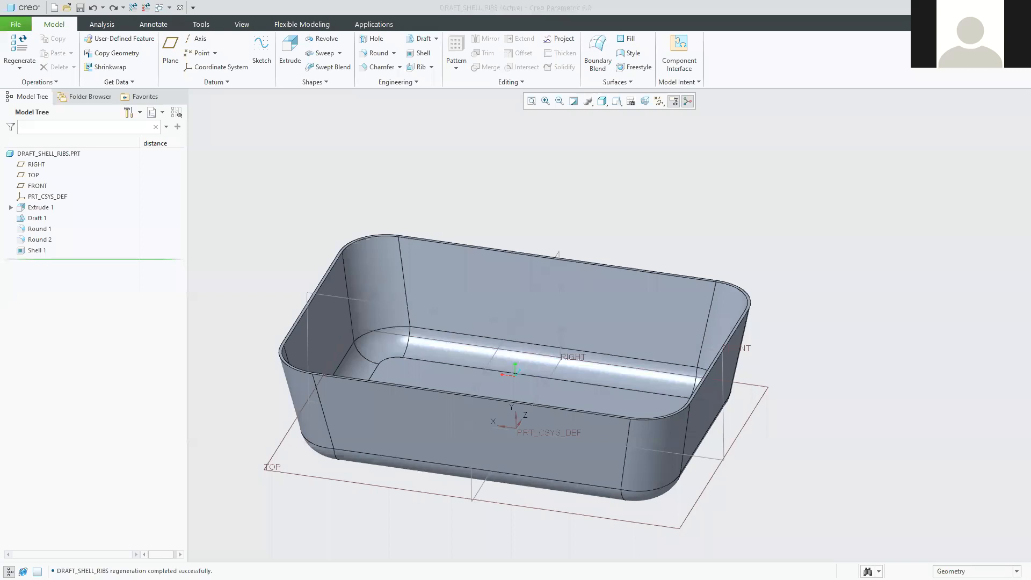
Switch to the tutorial PDF and zoom into page 18's FRONT-plane rib sketch.
{"action": "key", "text": "alt+Tab"}
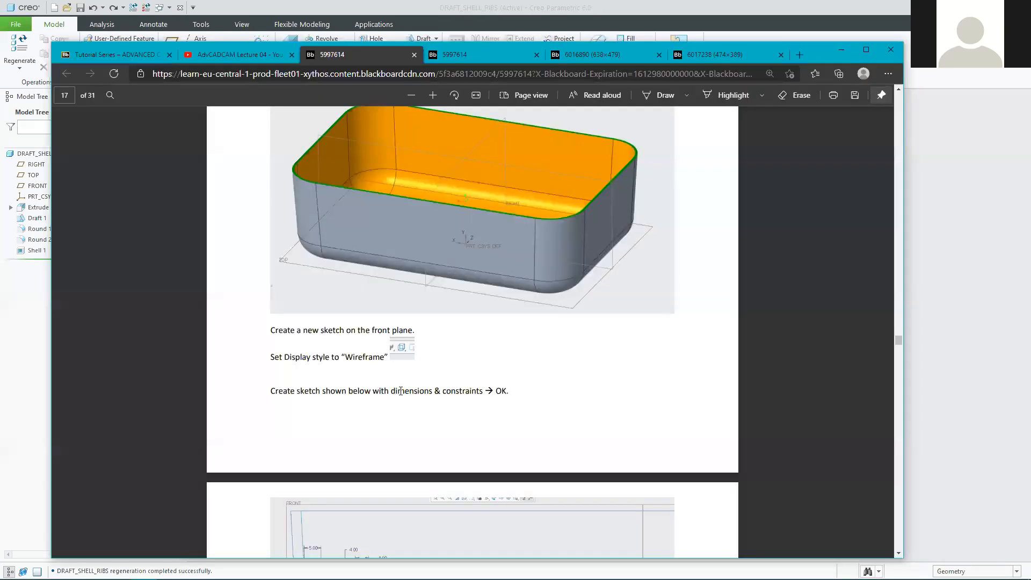
{"action": "scroll", "coordinate": [373, 384], "scroll_direction": "up", "scroll_amount": 4}
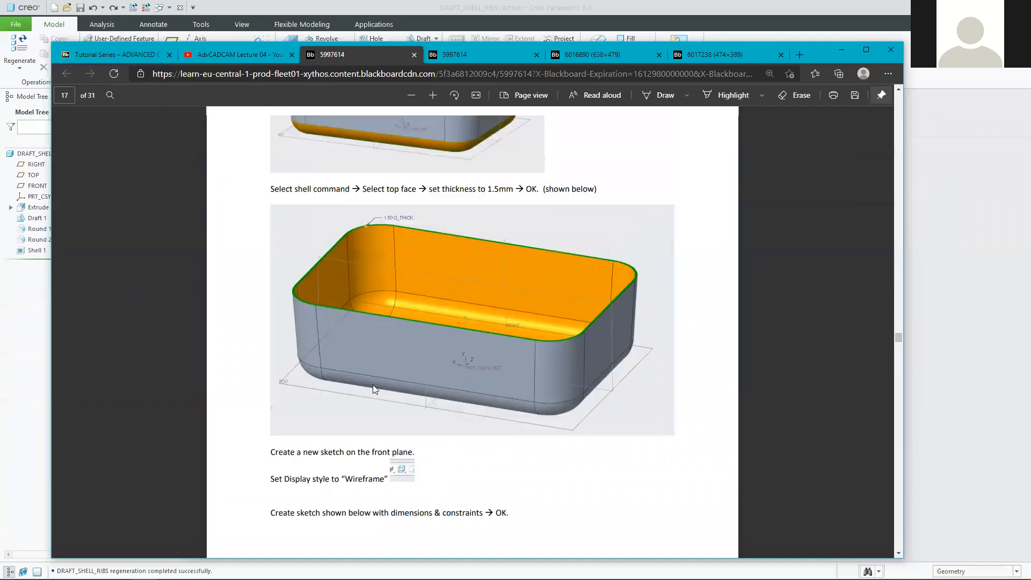
{"action": "scroll", "coordinate": [446, 305], "scroll_direction": "down", "scroll_amount": 3}
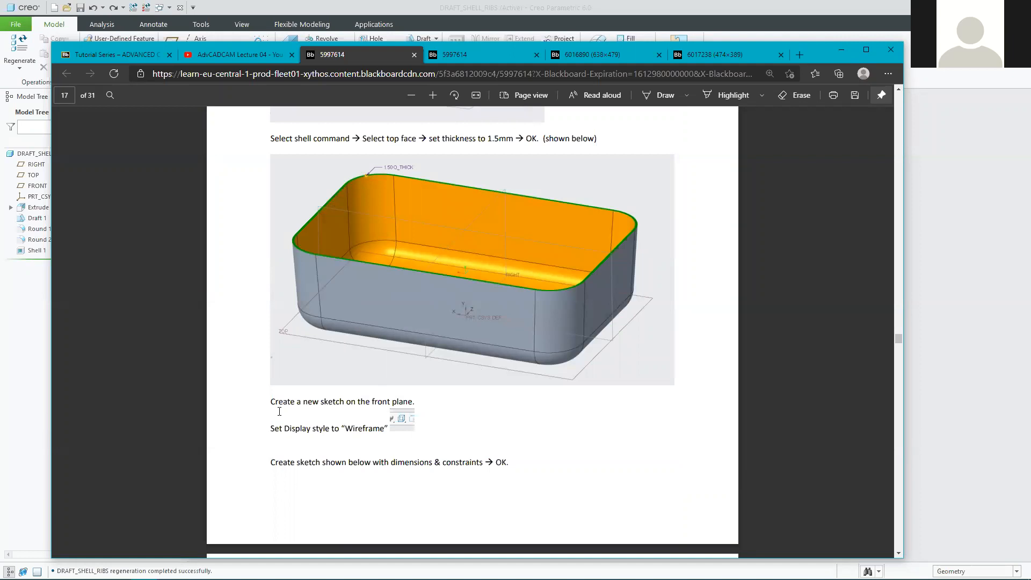
{"action": "left_click_drag", "start_coordinate": [270, 402], "coordinate": [416, 398]}
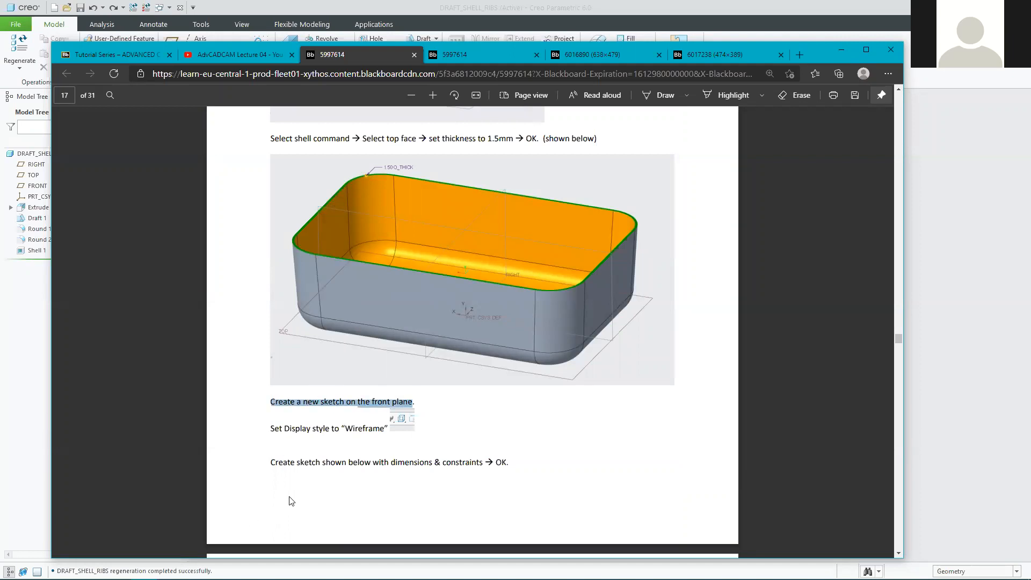
{"action": "scroll", "coordinate": [310, 486], "scroll_direction": "down", "scroll_amount": 6}
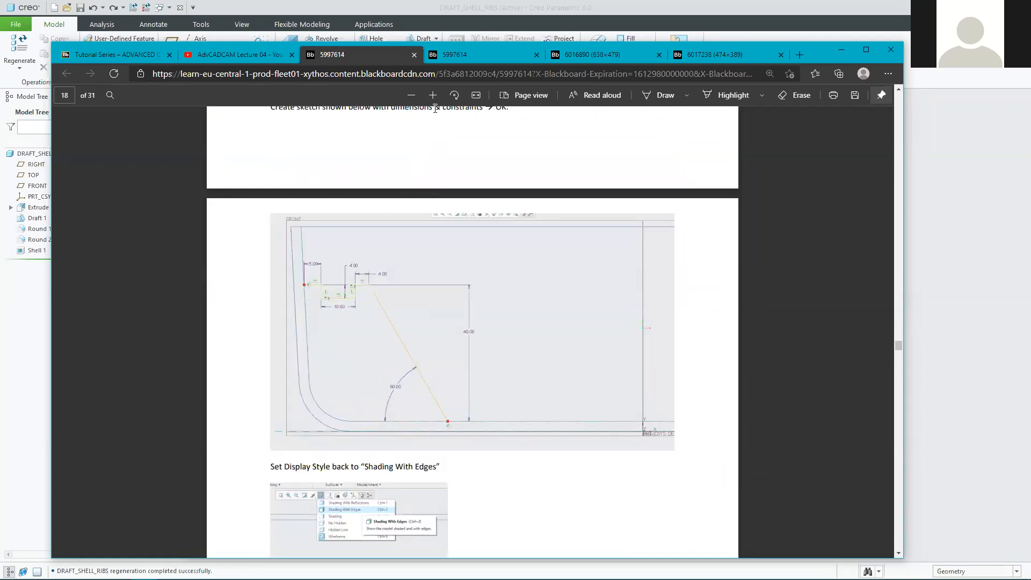
{"action": "left_click", "coordinate": [436, 91]}
{"action": "left_click", "coordinate": [437, 93]}
{"action": "left_click", "coordinate": [438, 93]}
{"action": "scroll", "coordinate": [463, 422], "scroll_direction": "down", "scroll_amount": 3}
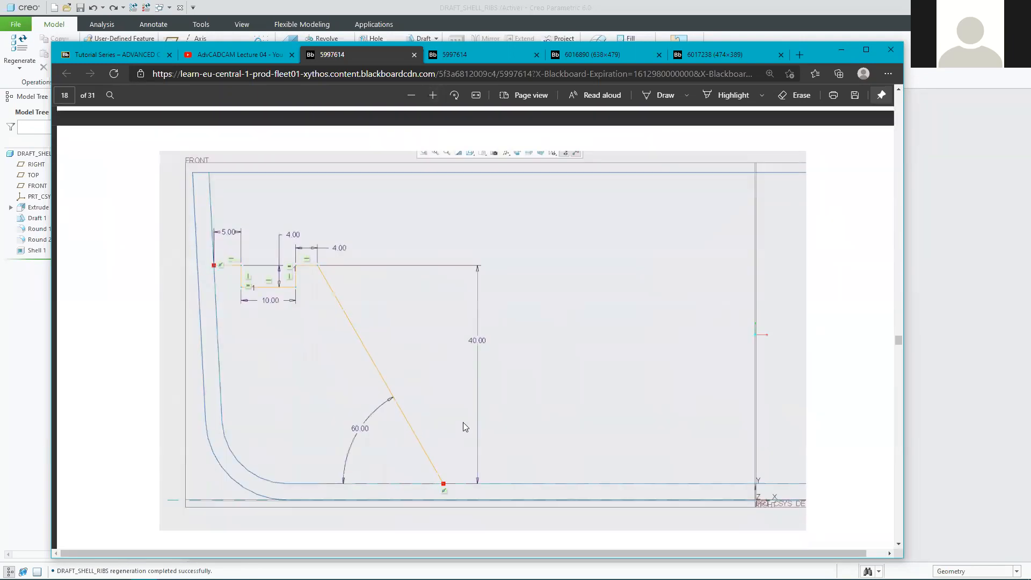
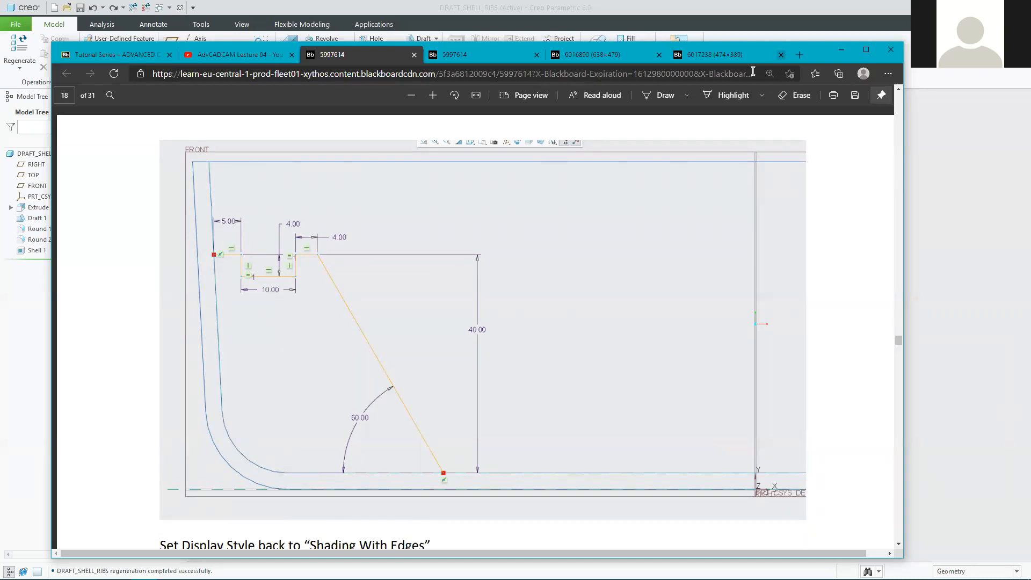
Scroll the tutorial PDF back to page 17's sketch steps, then minimise Edge to return to the tray.
{"action": "scroll", "coordinate": [354, 291], "scroll_direction": "up", "scroll_amount": 4}
{"action": "scroll", "coordinate": [321, 242], "scroll_direction": "up", "scroll_amount": 2}
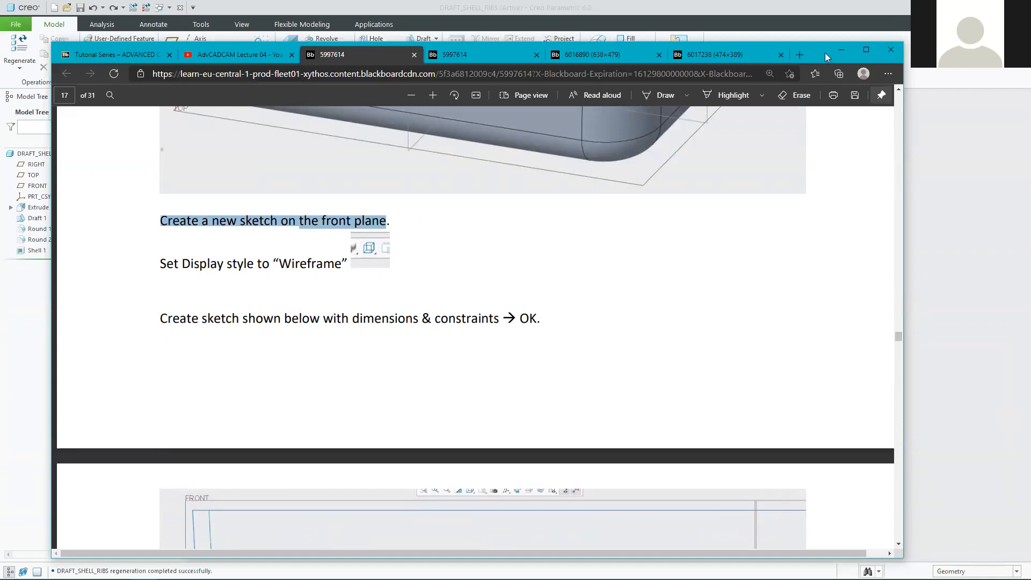
{"action": "left_click", "coordinate": [842, 49]}
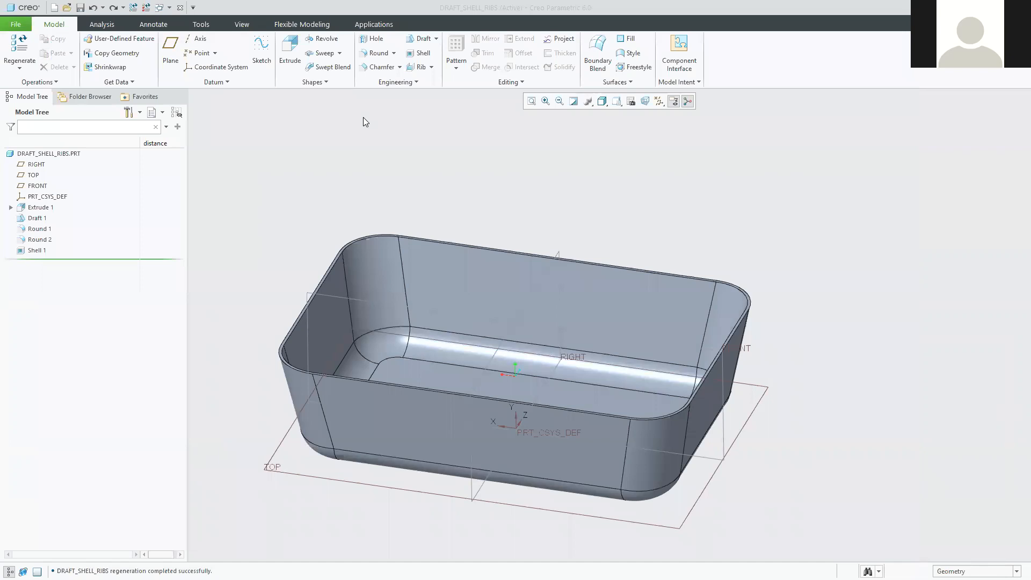
Select the tray's FRONT datum plane and begin Sketch 1 on it.
{"action": "left_click", "coordinate": [256, 204]}
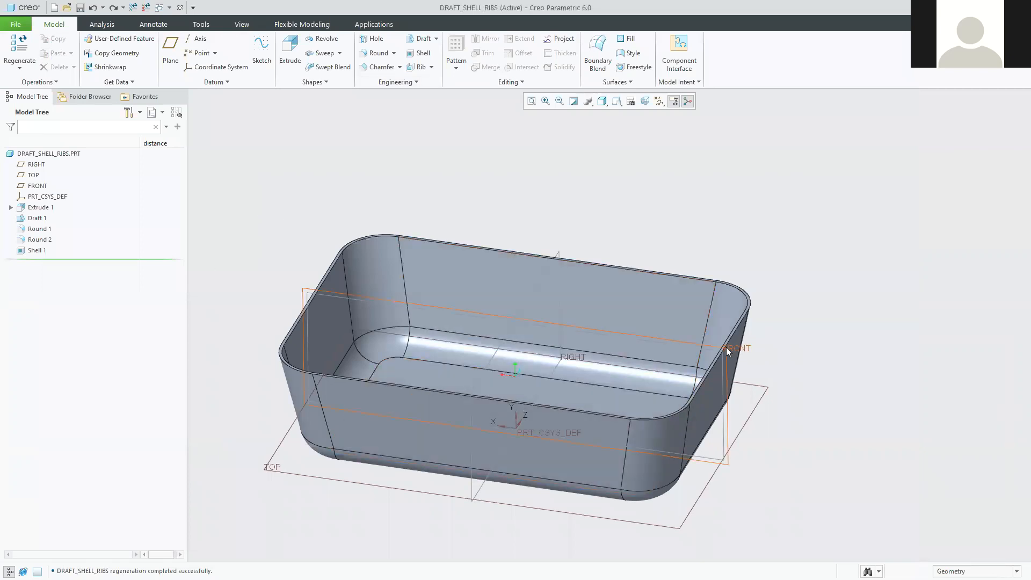
{"action": "left_click", "coordinate": [37, 186]}
{"action": "left_click", "coordinate": [901, 378]}
{"action": "left_click", "coordinate": [725, 413]}
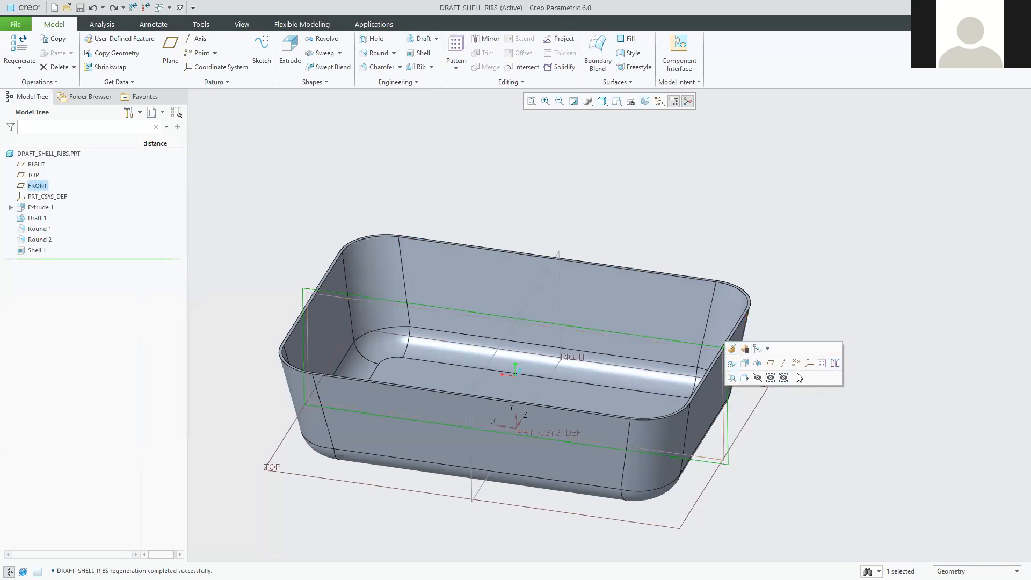
{"action": "left_click", "coordinate": [734, 364]}
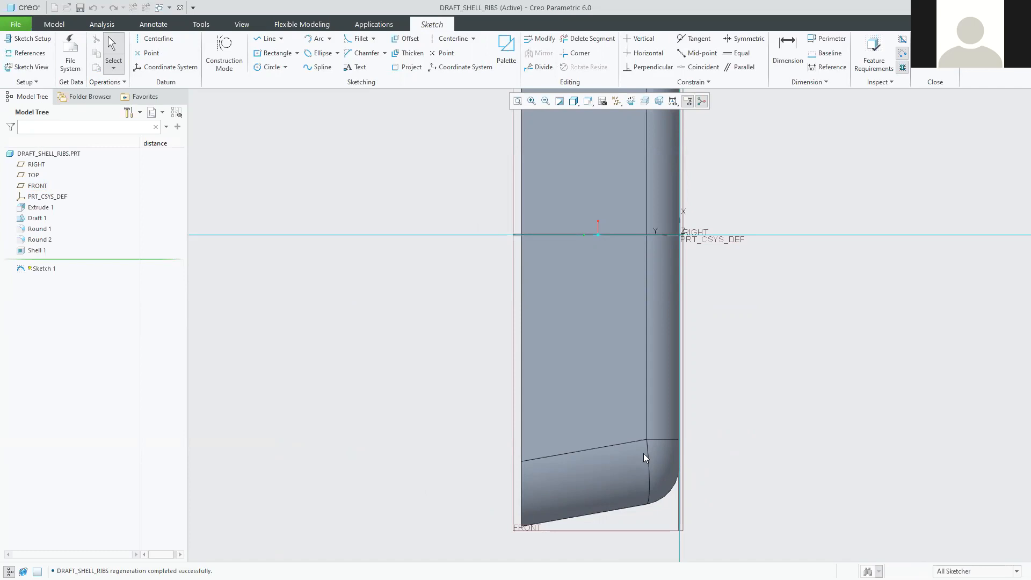
Pick the horizontal sketch reference and bring up the Display Style choices.
{"action": "scroll", "coordinate": [586, 402], "scroll_direction": "down", "scroll_amount": 1}
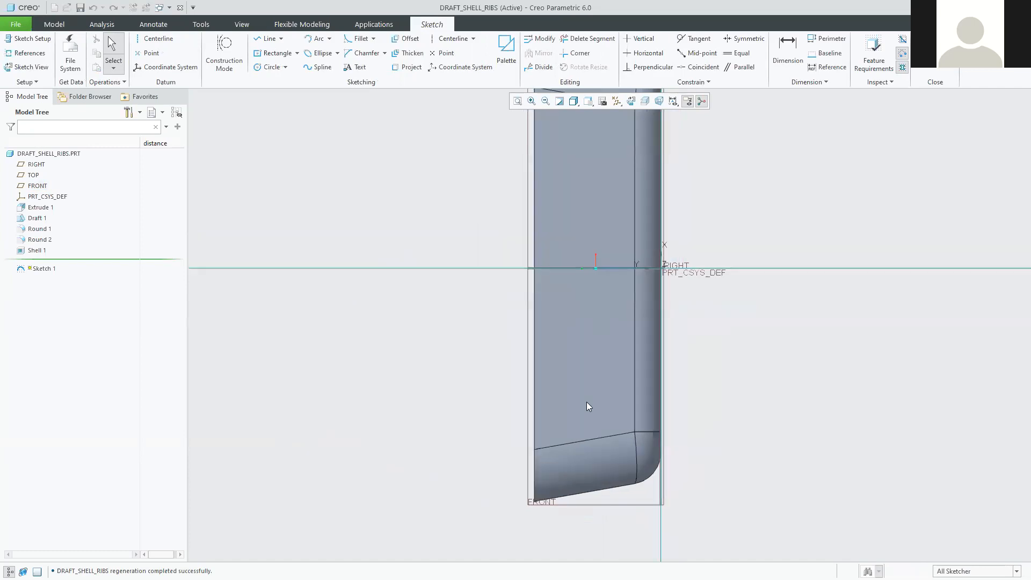
{"action": "scroll", "coordinate": [575, 449], "scroll_direction": "down", "scroll_amount": 1}
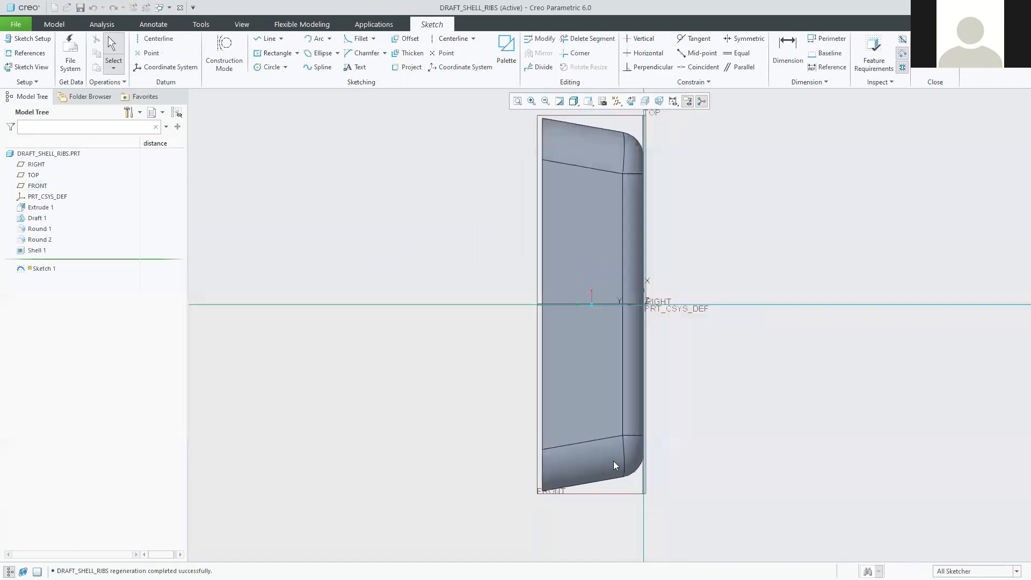
{"action": "scroll", "coordinate": [658, 466], "scroll_direction": "up", "scroll_amount": 1}
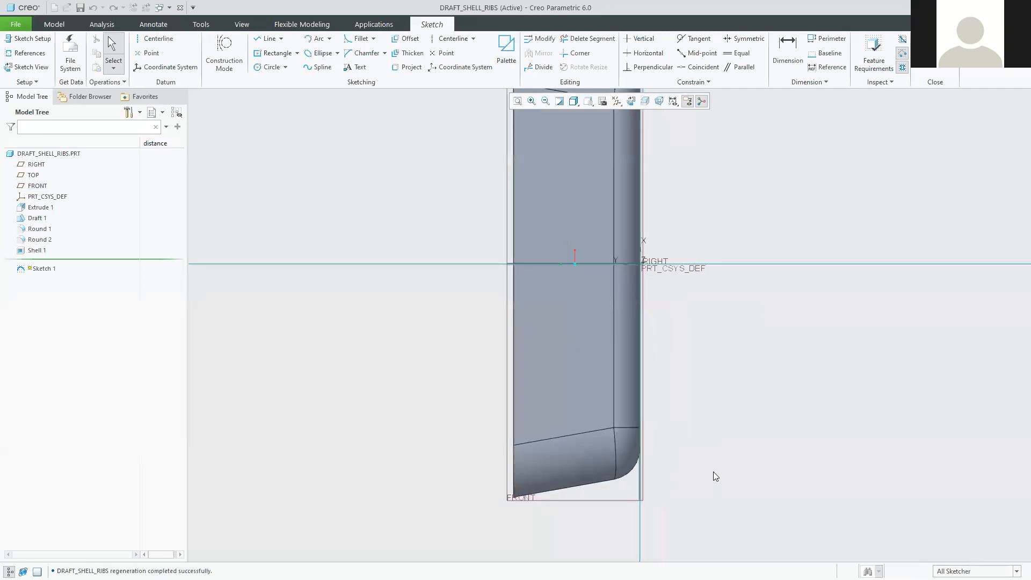
{"action": "scroll", "coordinate": [637, 488], "scroll_direction": "up", "scroll_amount": 1}
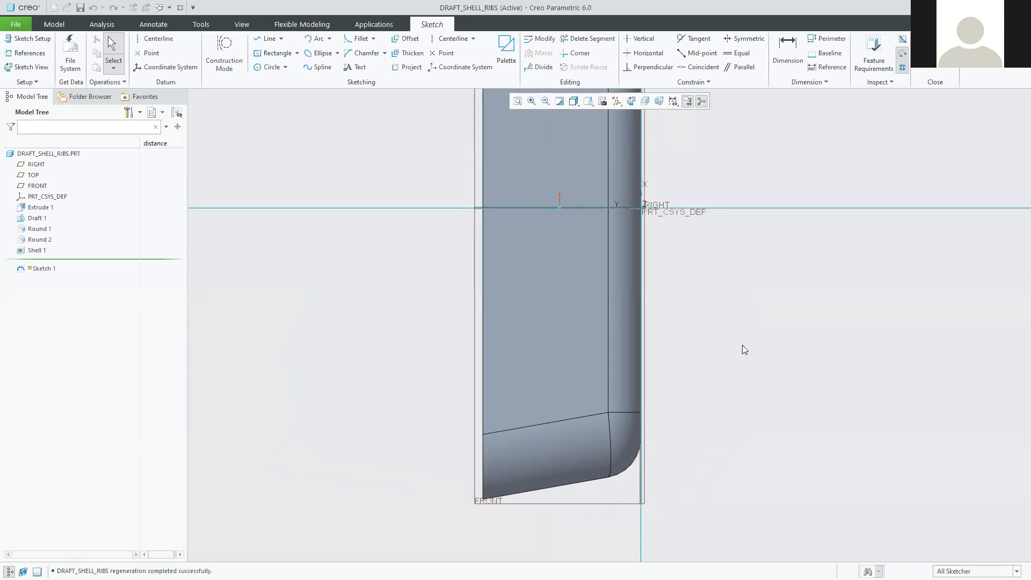
{"action": "left_click", "coordinate": [496, 207]}
{"action": "left_click", "coordinate": [501, 211]}
{"action": "left_click", "coordinate": [574, 101]}
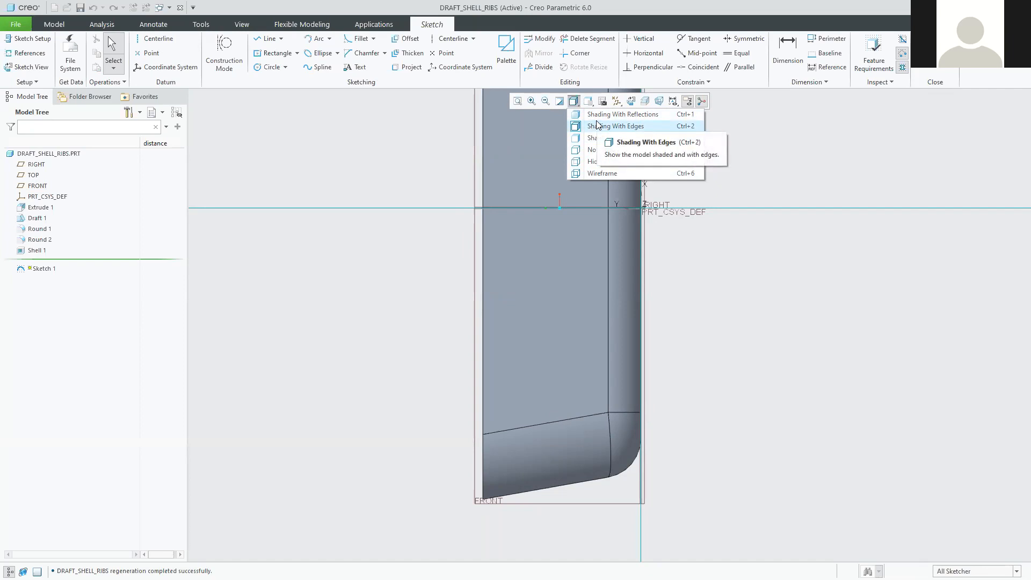
Switch the tray to wireframe display and zoom to its lower-right rounded corner edges.
{"action": "left_click", "coordinate": [604, 172]}
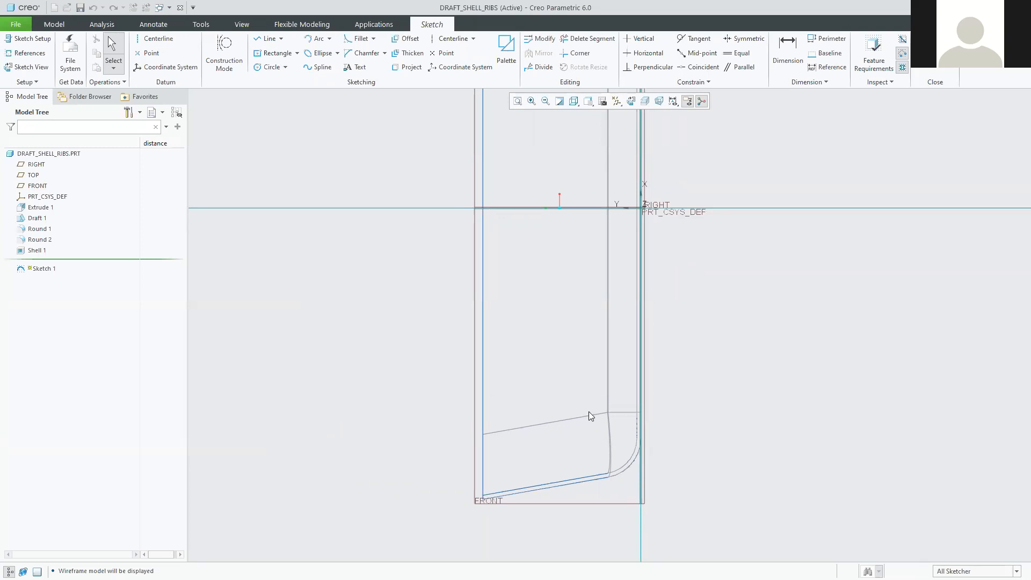
{"action": "scroll", "coordinate": [637, 426], "scroll_direction": "up", "scroll_amount": 5}
{"action": "scroll", "coordinate": [632, 462], "scroll_direction": "down", "scroll_amount": 3}
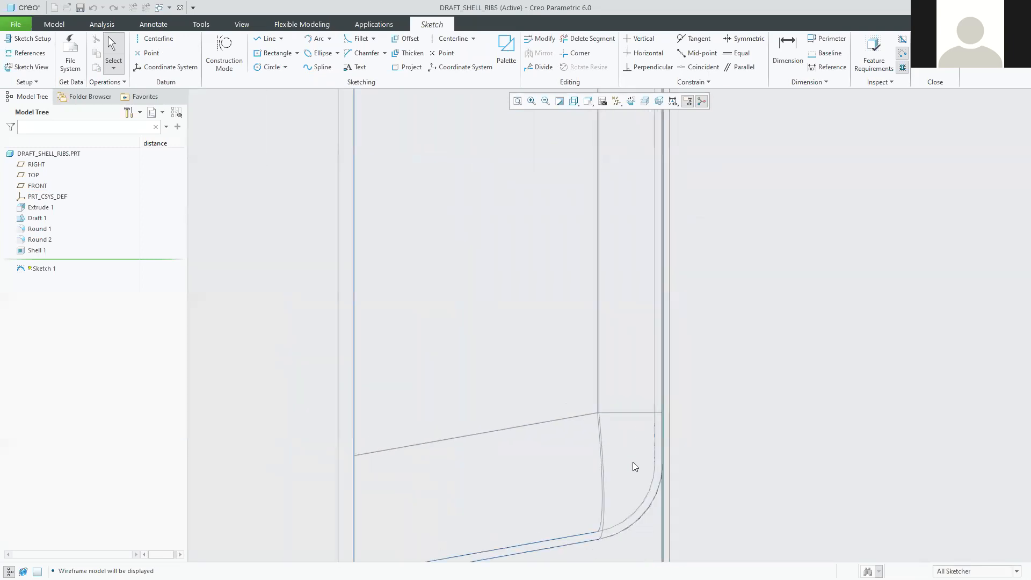
{"action": "middle_click_drag", "start_coordinate": [602, 468], "coordinate": [601, 410], "text": "shift"}
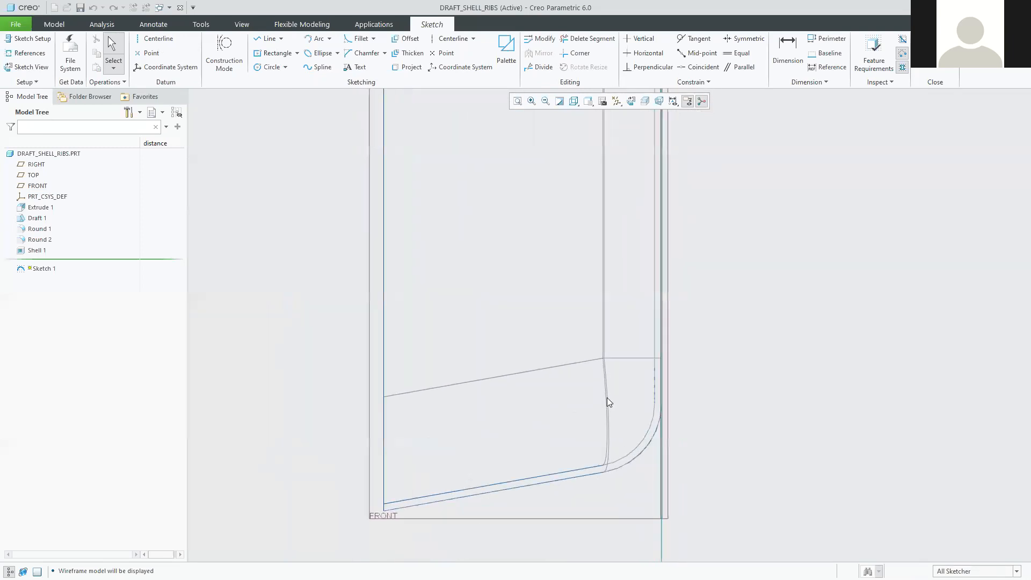
{"action": "scroll", "coordinate": [601, 416], "scroll_direction": "down", "scroll_amount": 3}
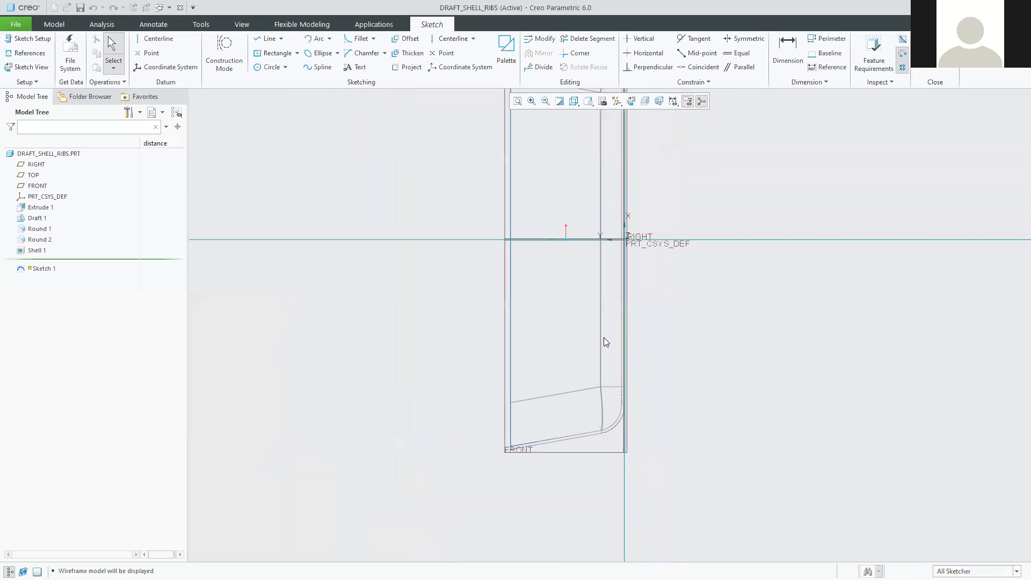
{"action": "scroll", "coordinate": [601, 429], "scroll_direction": "up", "scroll_amount": 5}
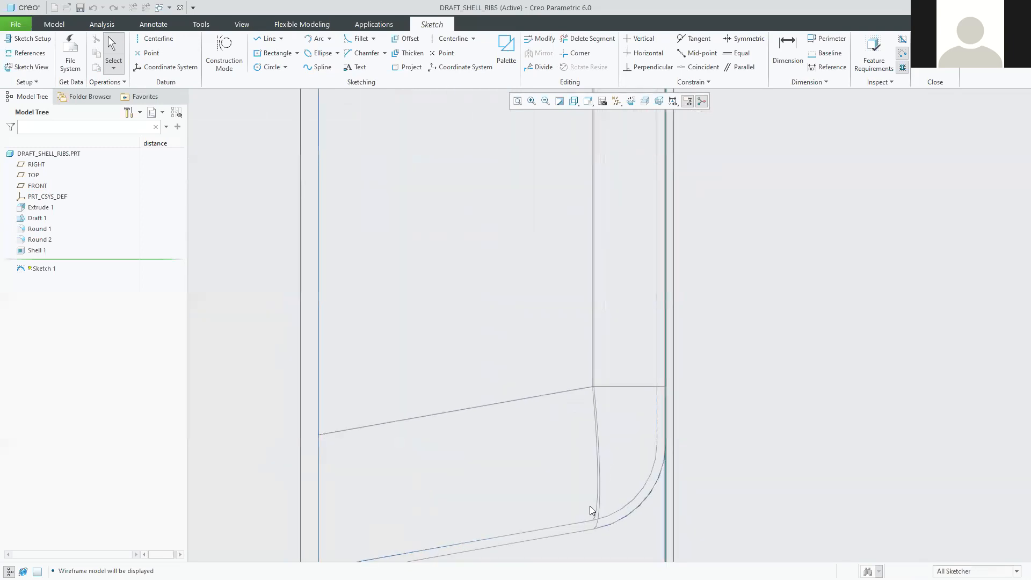
{"action": "scroll", "coordinate": [593, 494], "scroll_direction": "down", "scroll_amount": 2}
{"action": "middle_click_drag", "start_coordinate": [596, 486], "coordinate": [617, 422], "text": "ctrl"}
{"action": "scroll", "coordinate": [616, 422], "scroll_direction": "up", "scroll_amount": 1}
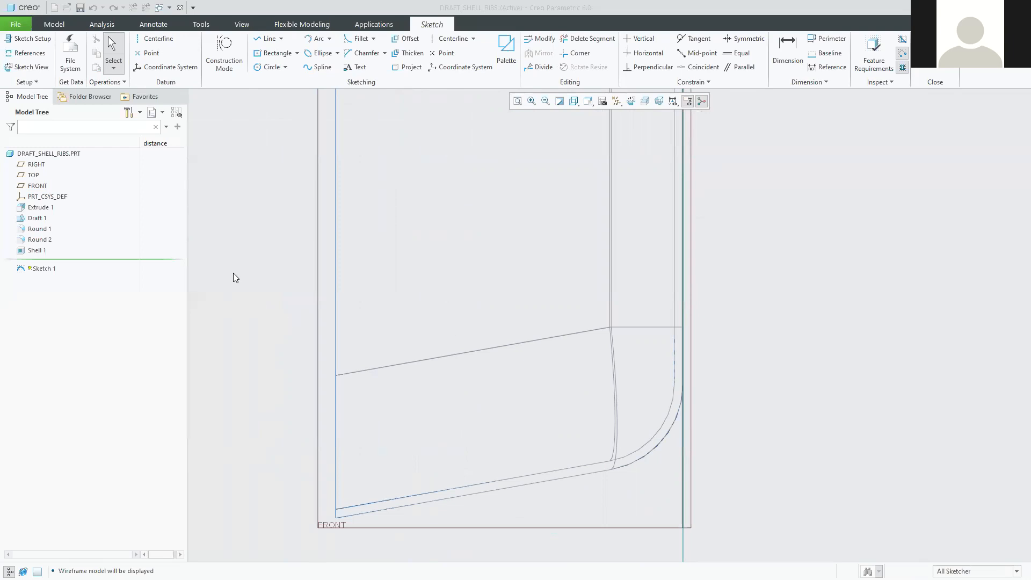
Draw the stepped rib line chain from the floor edge, ending in a slanted line to the side wall.
{"action": "left_click", "coordinate": [267, 43]}
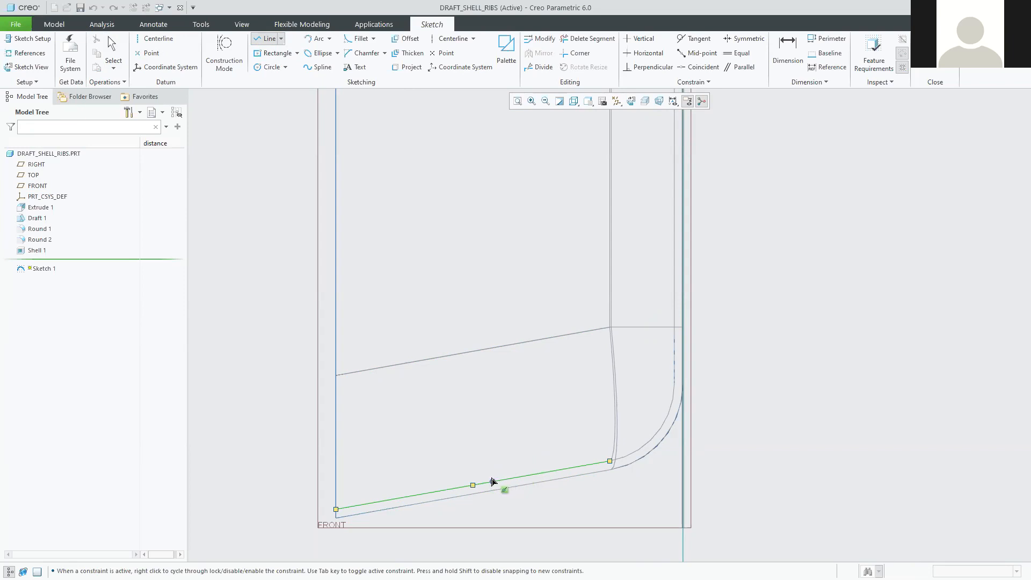
{"action": "left_click", "coordinate": [493, 481]}
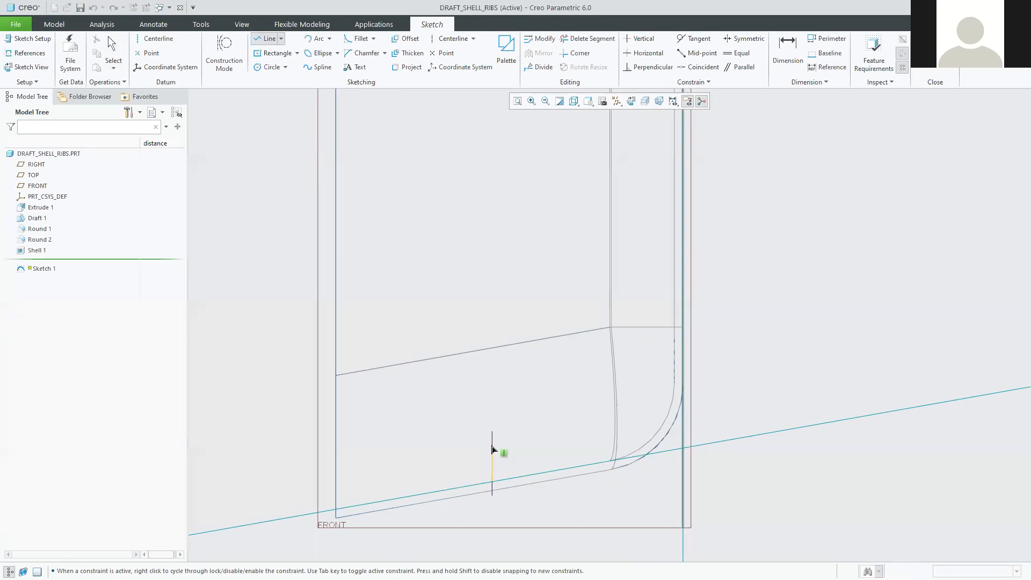
{"action": "left_click", "coordinate": [492, 448]}
{"action": "left_click", "coordinate": [515, 447]}
{"action": "left_click", "coordinate": [515, 387]}
{"action": "left_click", "coordinate": [492, 387]}
{"action": "left_click", "coordinate": [492, 357]}
{"action": "left_click", "coordinate": [678, 237]}
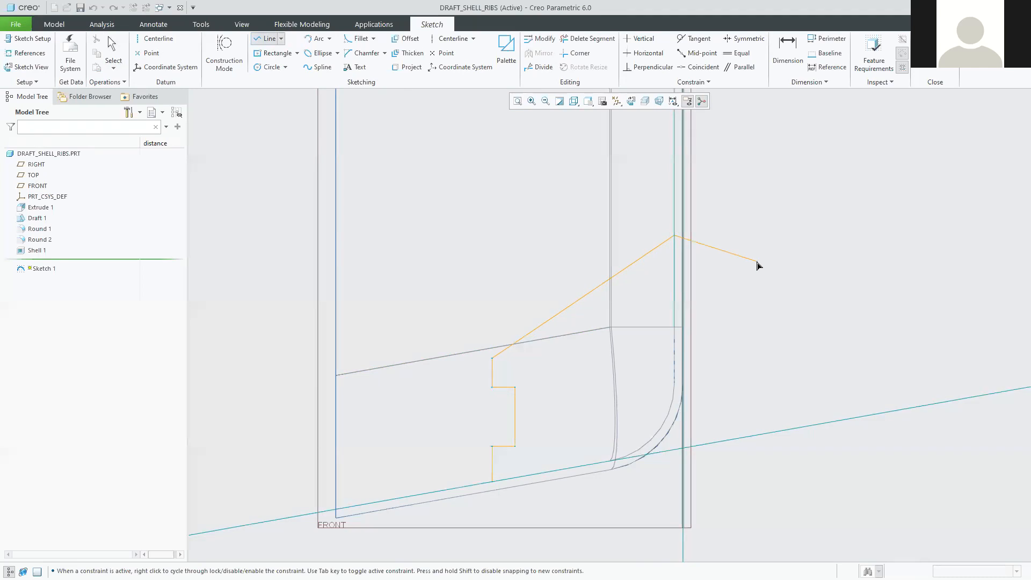
{"action": "middle_click", "coordinate": [788, 281]}
{"action": "middle_click", "coordinate": [788, 281]}
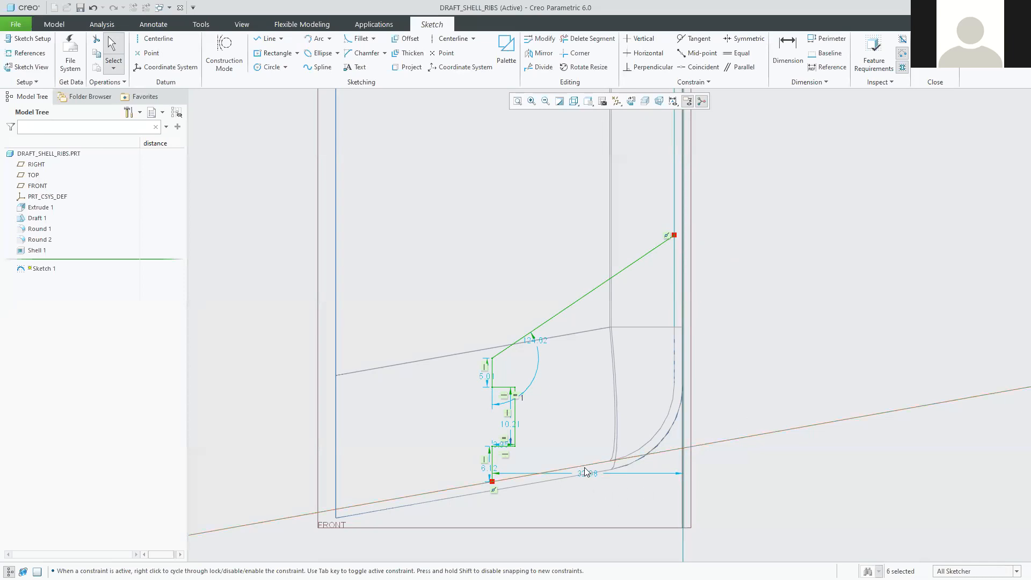
Change the 32.98 horizontal rib dimension to 40 and move the 124.02 angle dimension aside.
{"action": "mouse_move", "coordinate": [590, 477]}
{"action": "left_mouse_down"}
{"action": "mouse_move", "coordinate": [611, 237]}
{"action": "mouse_move", "coordinate": [585, 194]}
{"action": "mouse_move", "coordinate": [598, 543]}
{"action": "mouse_move", "coordinate": [593, 510]}
{"action": "left_mouse_up"}
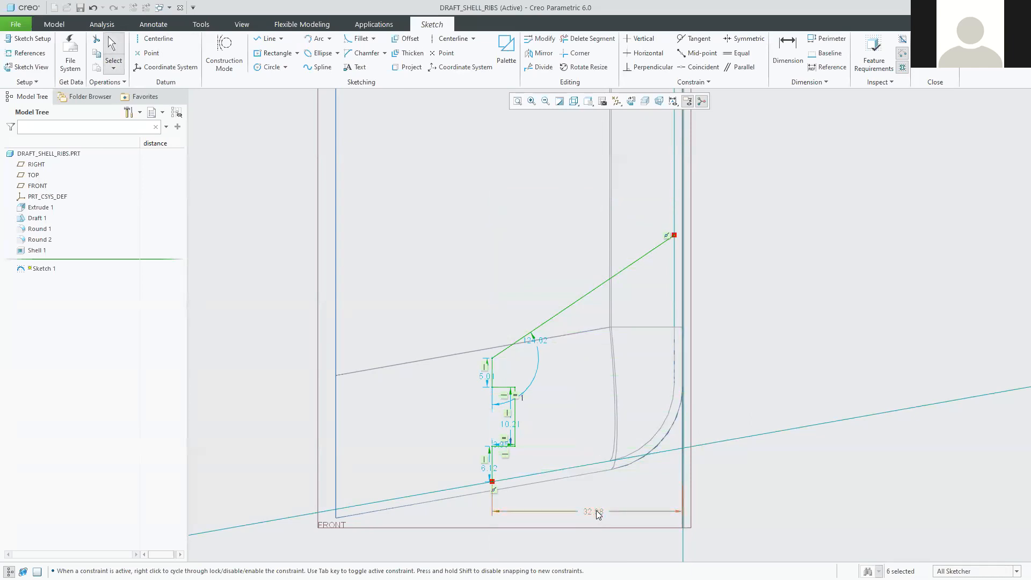
{"action": "double_click", "coordinate": [598, 513]}
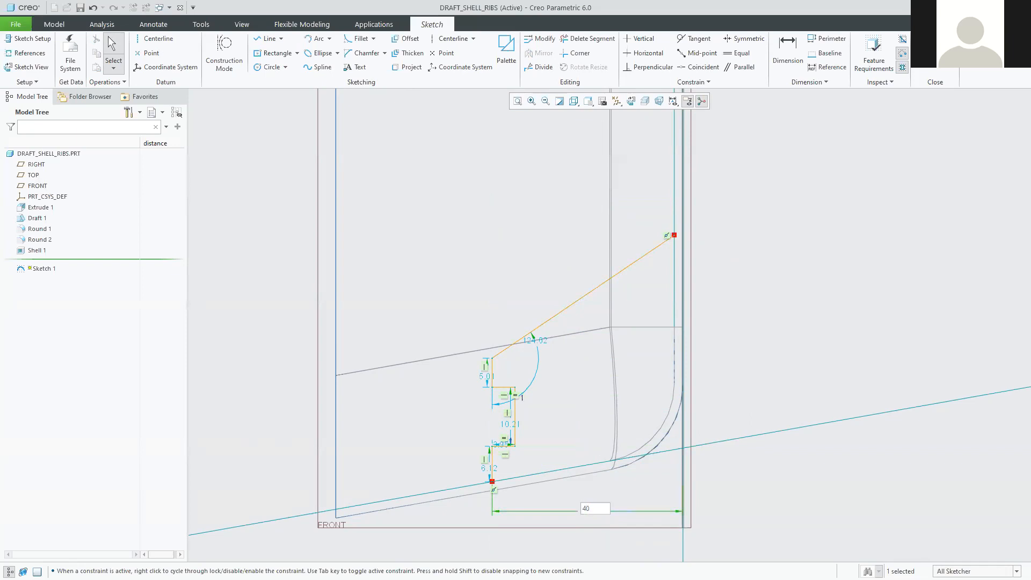
{"action": "key", "text": "Return"}
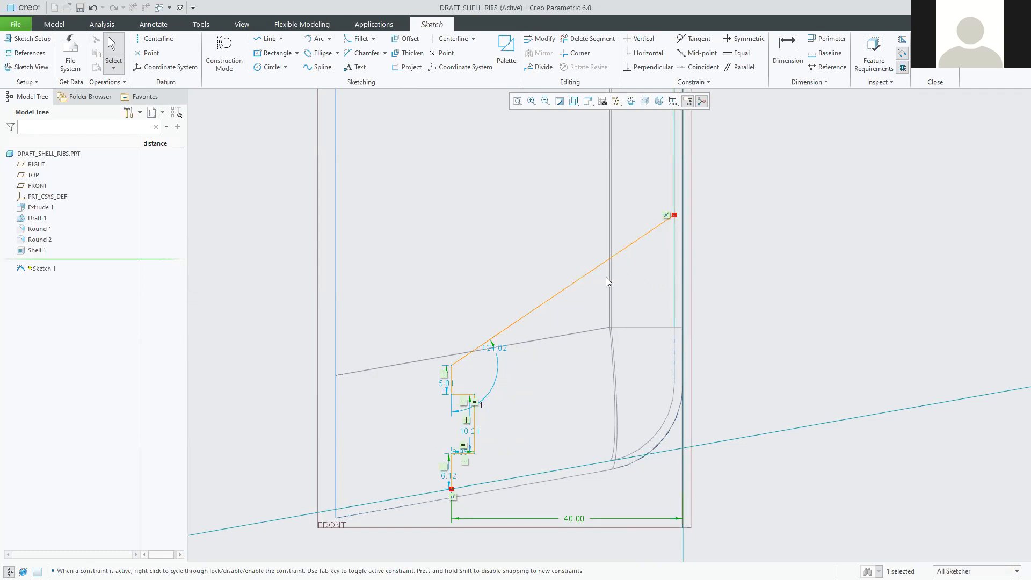
{"action": "left_click_drag", "start_coordinate": [496, 349], "coordinate": [512, 383]}
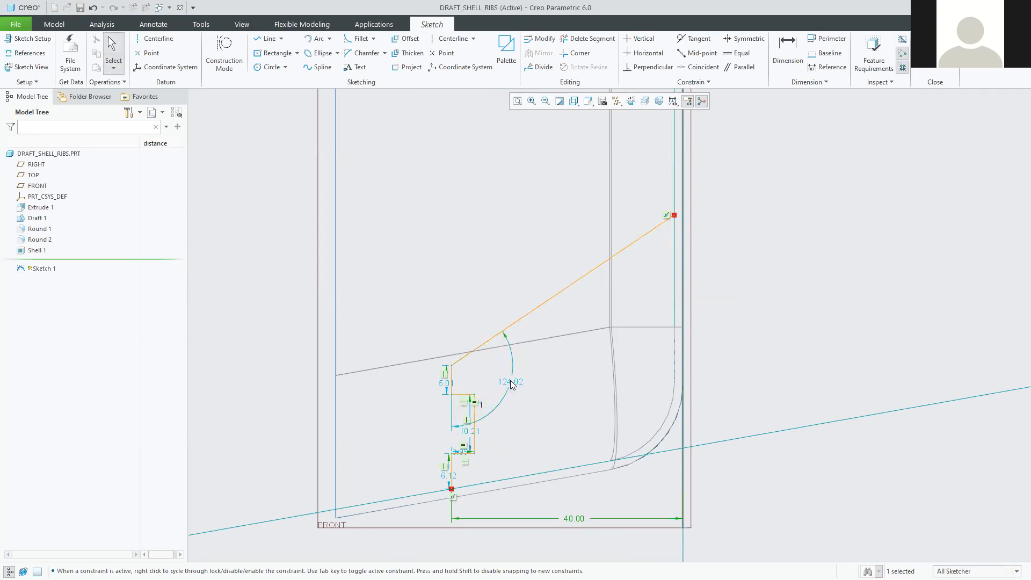
Dimension the slanted rib line at 60° to the vertical wall reference.
{"action": "left_click", "coordinate": [790, 46]}
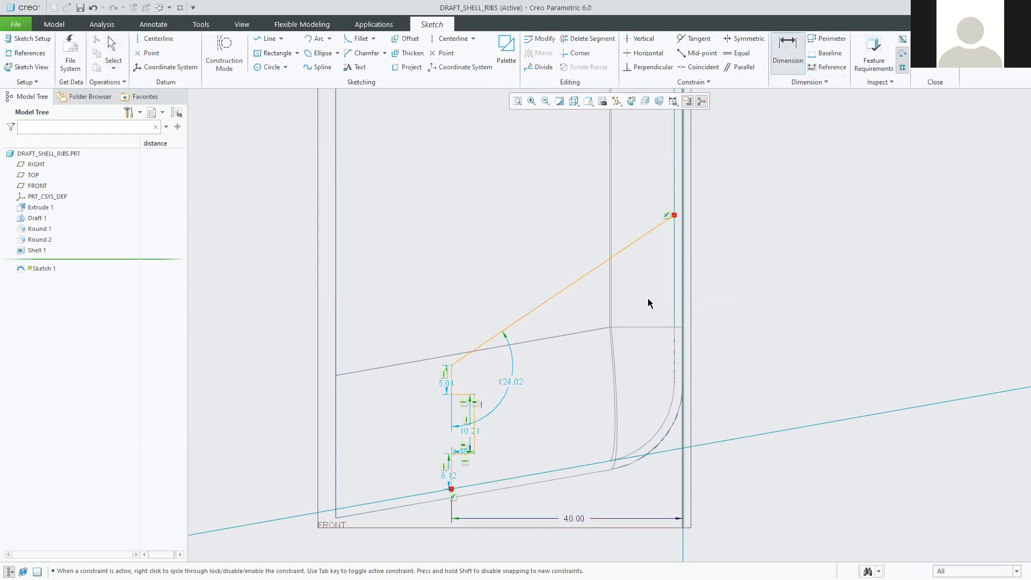
{"action": "left_click", "coordinate": [594, 266]}
{"action": "left_click", "coordinate": [674, 283]}
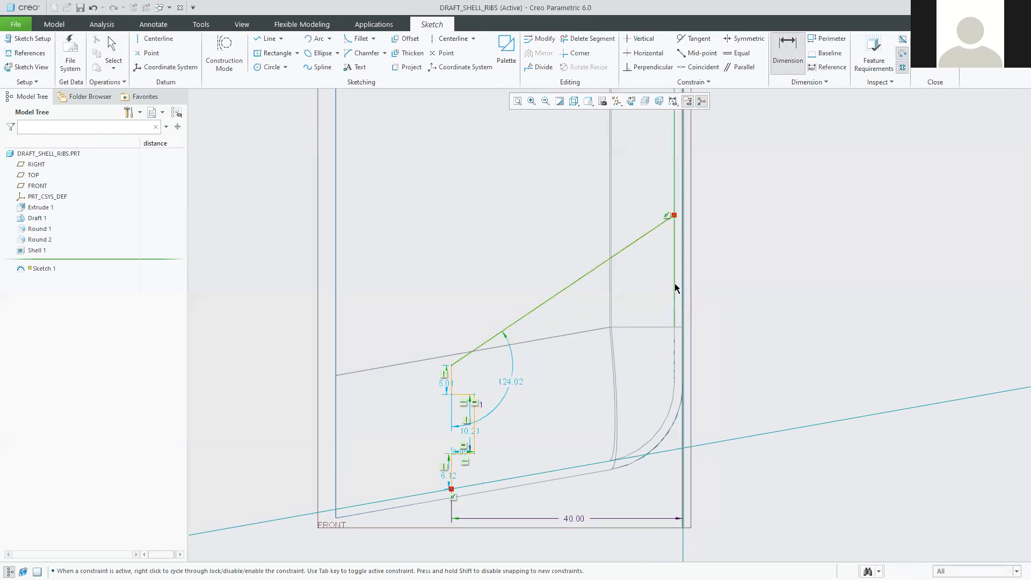
{"action": "middle_click", "coordinate": [626, 300]}
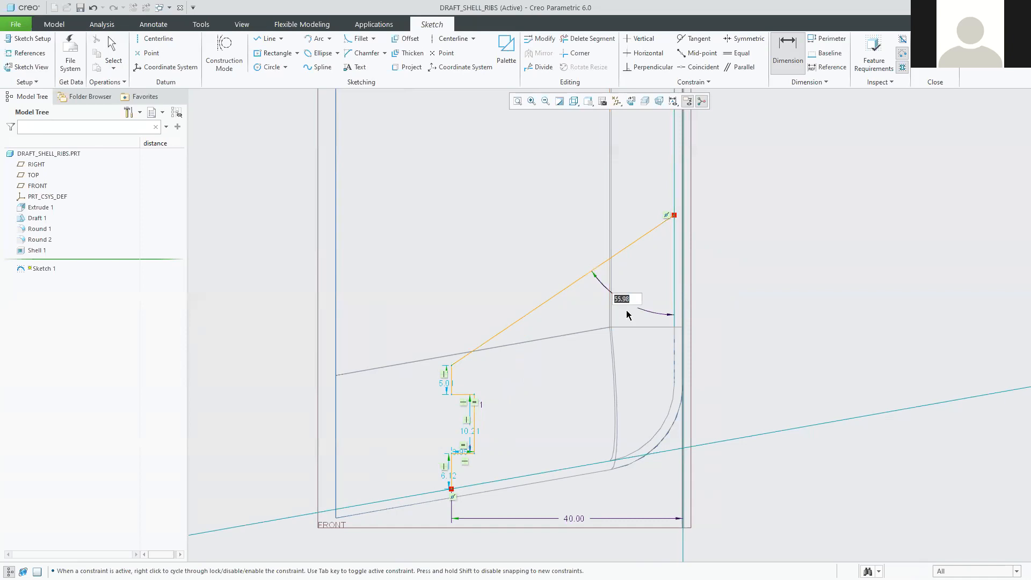
{"action": "type", "text": "60"}
{"action": "key", "text": "Return"}
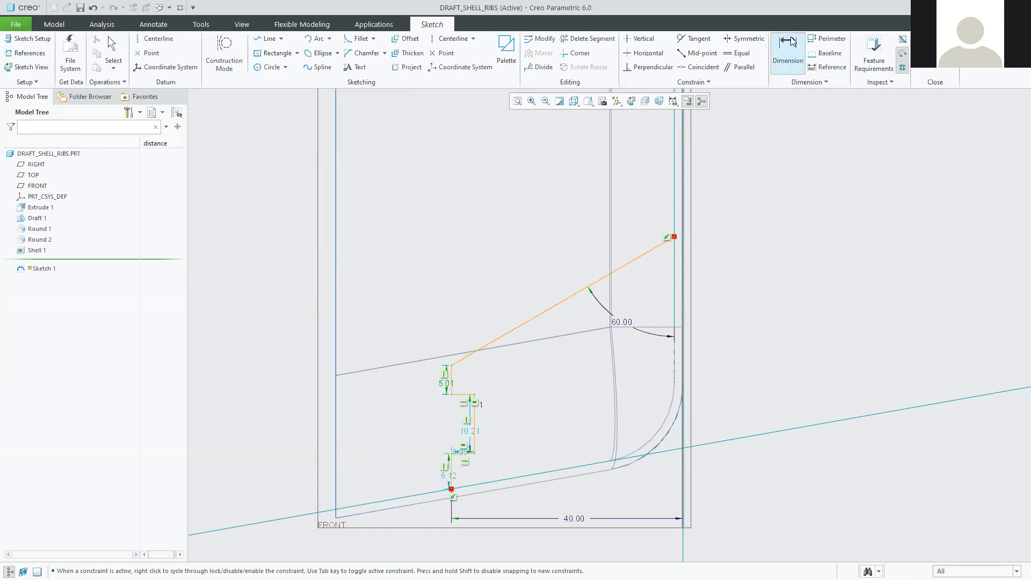
{"action": "middle_click", "coordinate": [819, 192]}
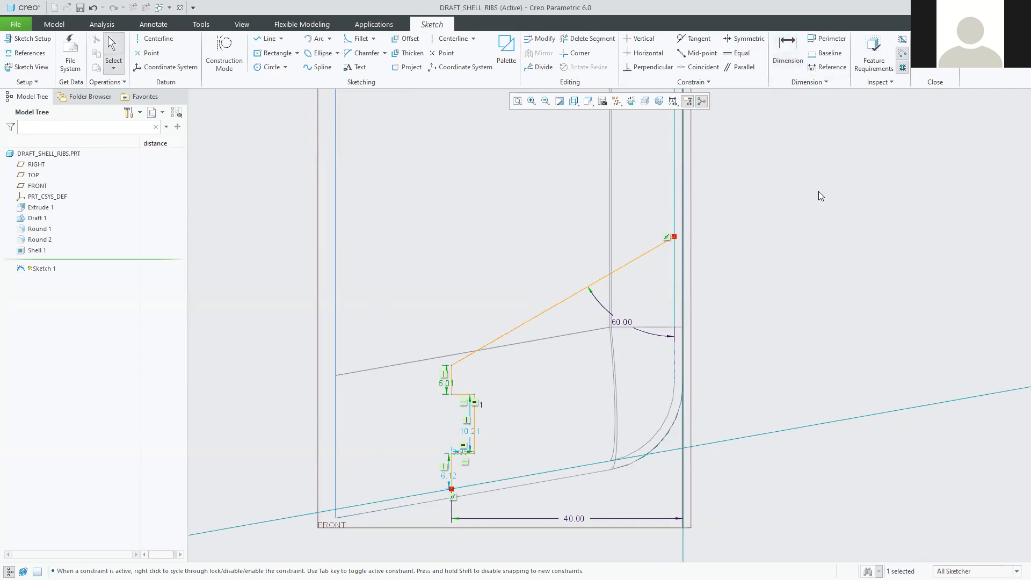
Change the 5.01 step dimension to 4.00 and the 10.21 dimension to 10.00.
{"action": "left_click_drag", "start_coordinate": [445, 384], "coordinate": [427, 379]}
{"action": "double_click", "coordinate": [428, 378]}
{"action": "type", "text": "40"}
{"action": "key", "text": "Return"}
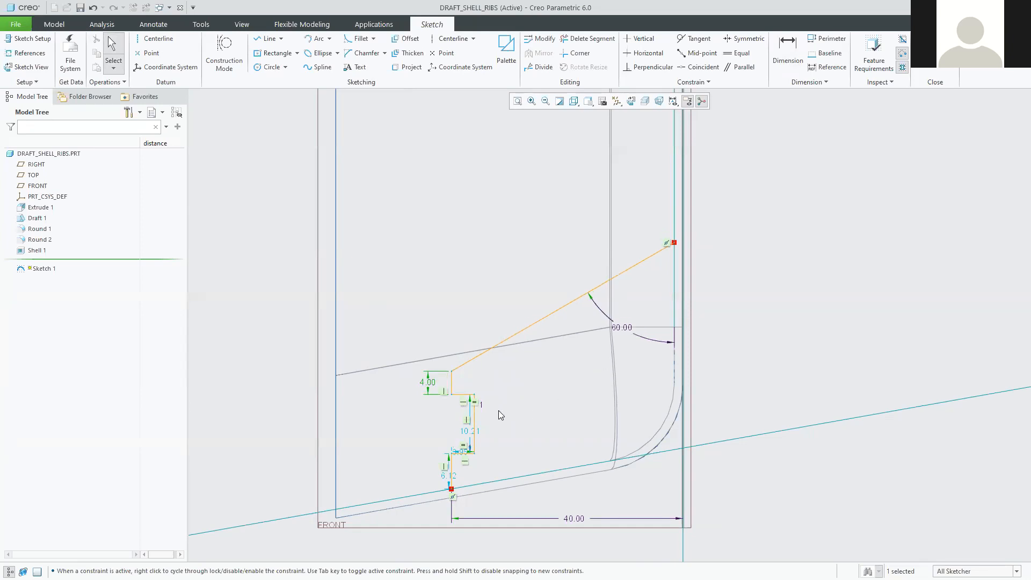
{"action": "left_click_drag", "start_coordinate": [478, 431], "coordinate": [505, 425]}
{"action": "double_click", "coordinate": [508, 423]}
{"action": "type", "text": "10"}
{"action": "key", "text": "Return"}
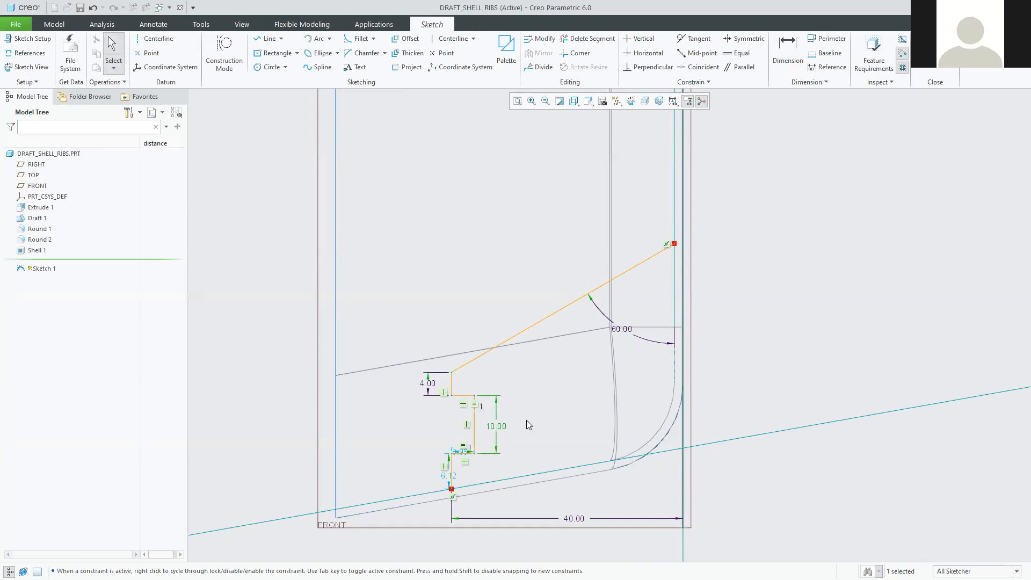
Change the 6.12 dimension to 5.00 and the 3.95 step dimension to 4.00.
{"action": "left_click_drag", "start_coordinate": [450, 476], "coordinate": [433, 476]}
{"action": "double_click", "coordinate": [432, 475]}
{"action": "type", "text": "5"}
{"action": "key", "text": "Return"}
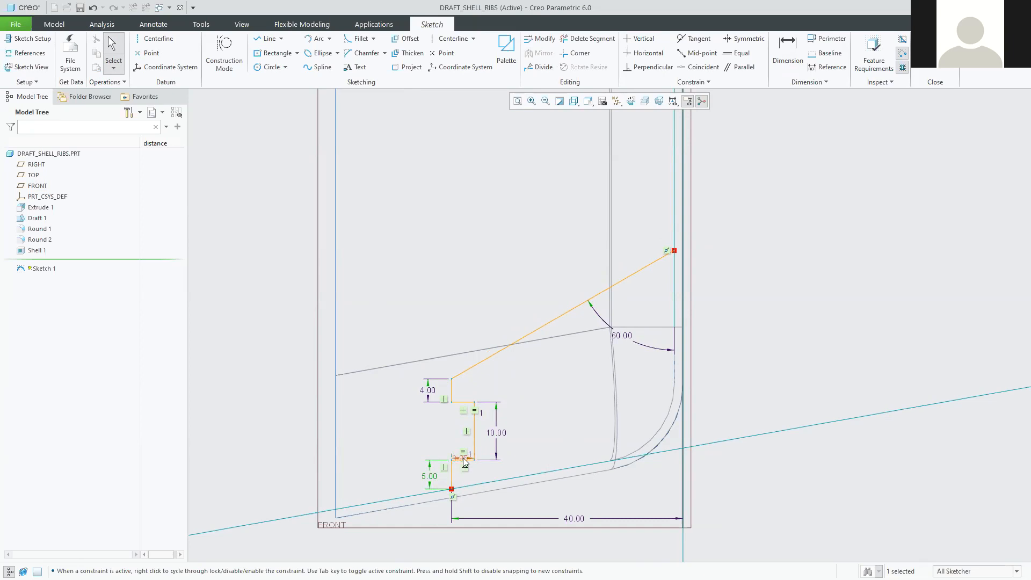
{"action": "left_click_drag", "start_coordinate": [460, 456], "coordinate": [438, 438]}
{"action": "double_click", "coordinate": [439, 437]}
{"action": "type", "text": "4"}
{"action": "key", "text": "Return"}
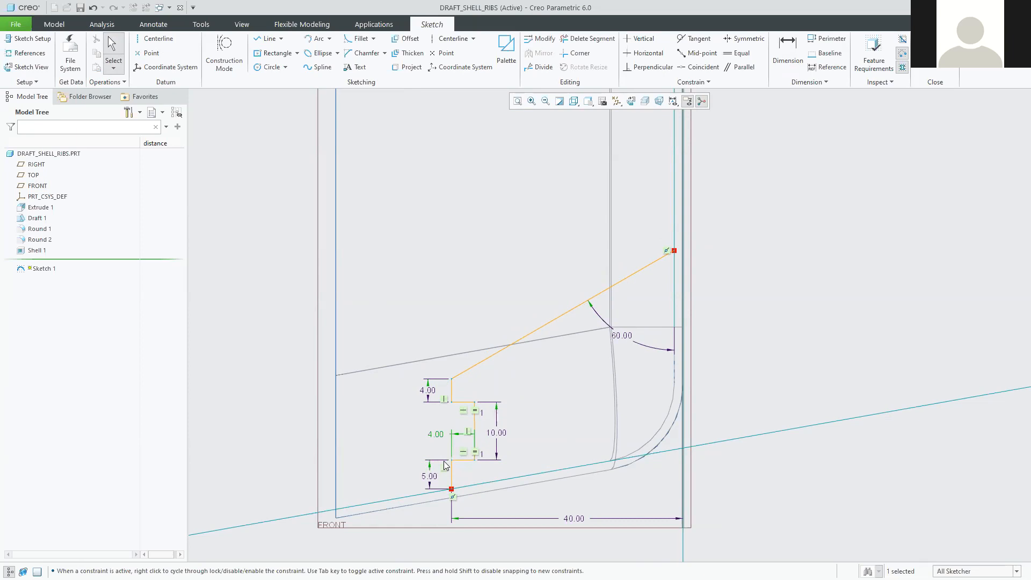
{"action": "left_click", "coordinate": [816, 469]}
Zoom out to view the whole tray, then re-centre the view on the rib sketch.
{"action": "scroll", "coordinate": [279, 202], "scroll_direction": "up", "scroll_amount": 4}
{"action": "mouse_move", "coordinate": [296, 195]}
{"action": "middle_mouse_down", "text": "shift"}
{"action": "mouse_move", "coordinate": [357, 233]}
{"action": "mouse_move", "coordinate": [572, 419]}
{"action": "middle_mouse_up", "text": "shift"}
{"action": "scroll", "coordinate": [562, 412], "scroll_direction": "up", "scroll_amount": 4}
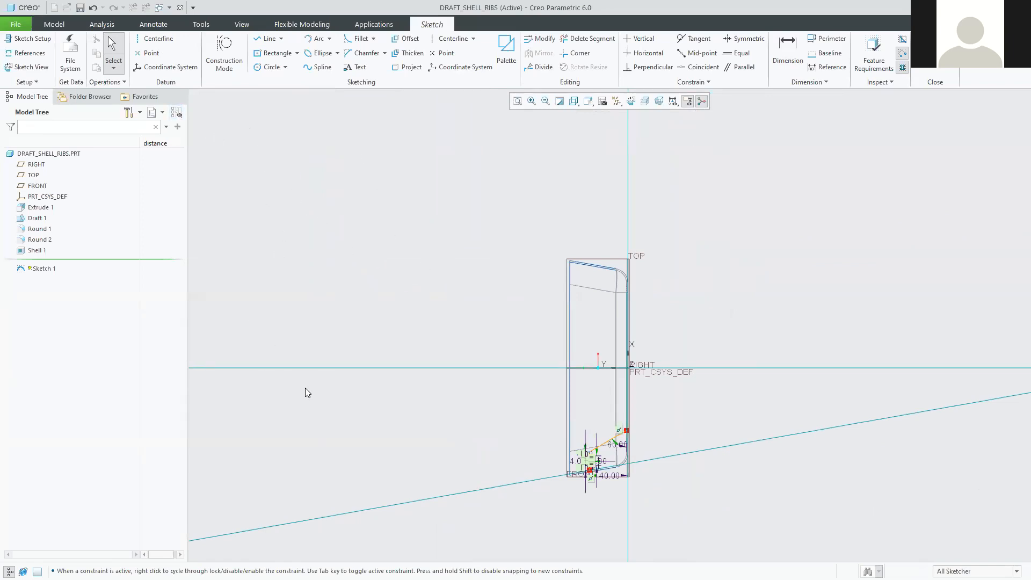
{"action": "scroll", "coordinate": [623, 475], "scroll_direction": "down", "scroll_amount": 8}
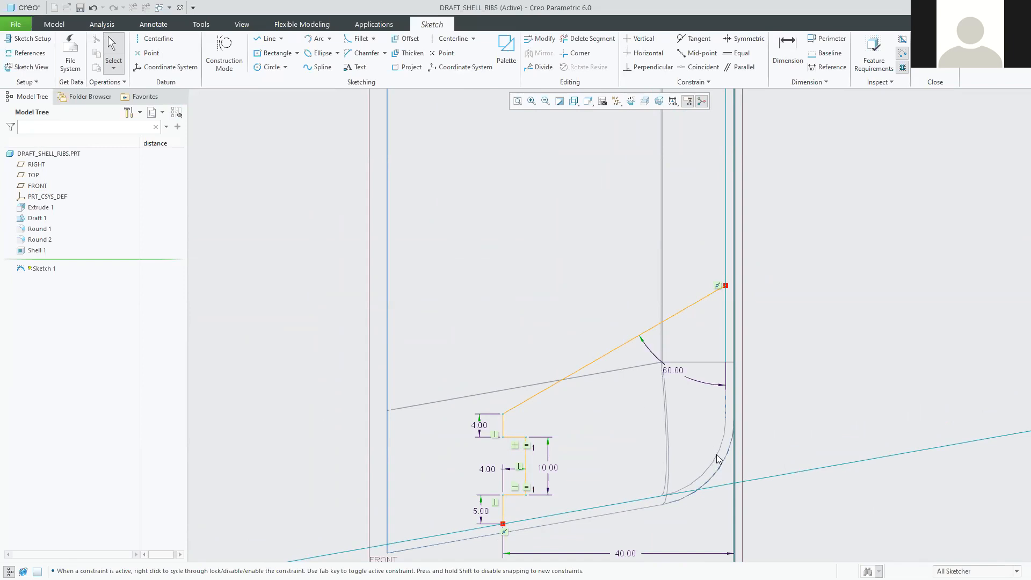
{"action": "scroll", "coordinate": [707, 459], "scroll_direction": "down", "scroll_amount": 2}
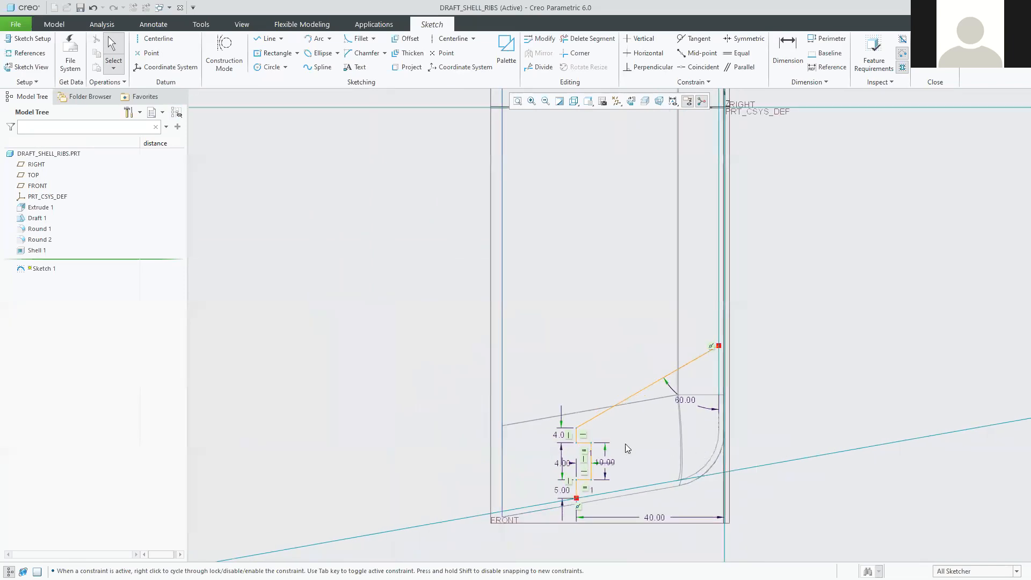
{"action": "middle_click_drag", "start_coordinate": [666, 438], "coordinate": [587, 359], "text": "shift"}
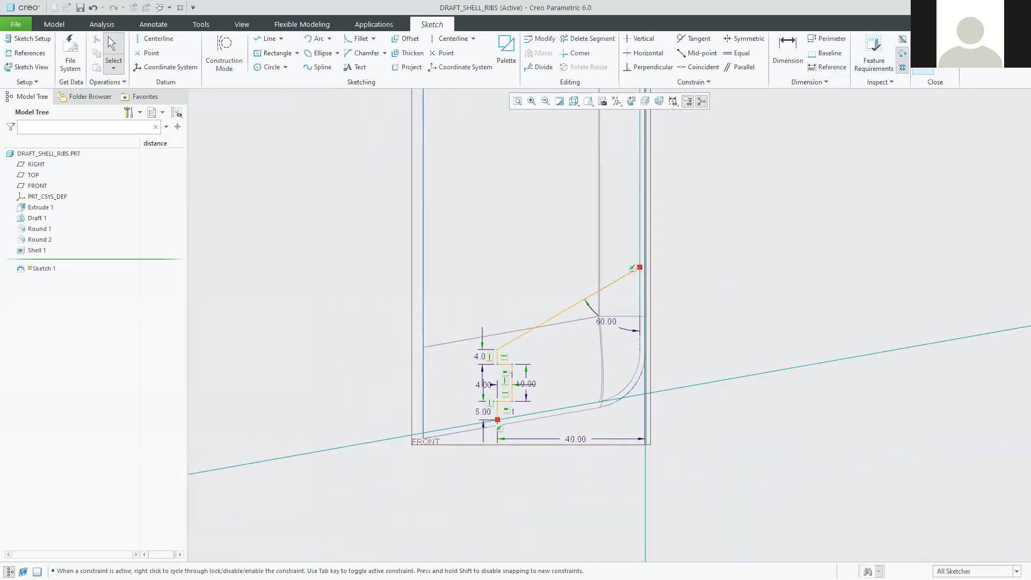
Accept Sketch 1, then orbit and zoom the tray to inspect the rib profile in 3D.
{"action": "left_click", "coordinate": [923, 71]}
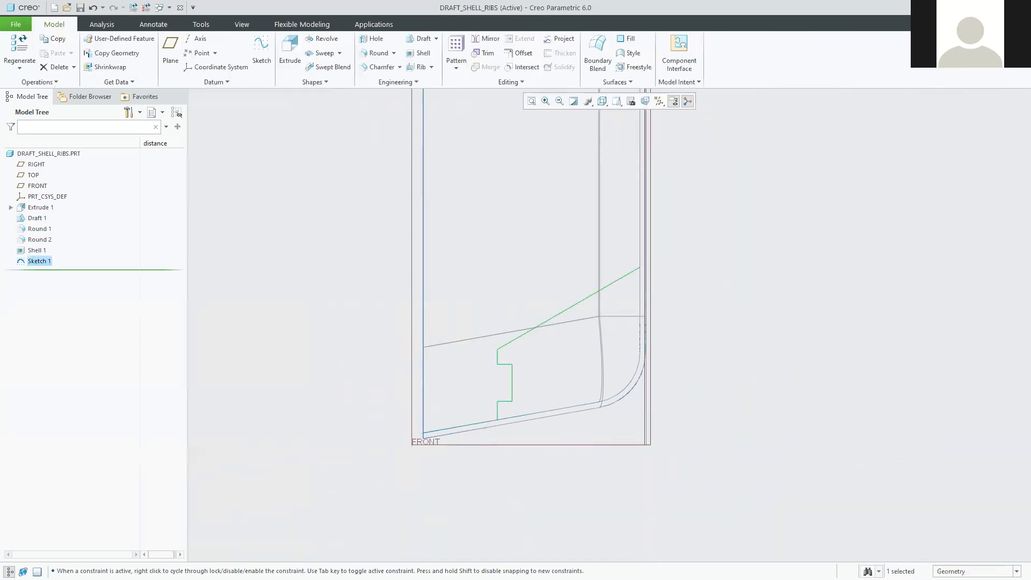
{"action": "middle_click_drag", "start_coordinate": [310, 413], "coordinate": [413, 420]}
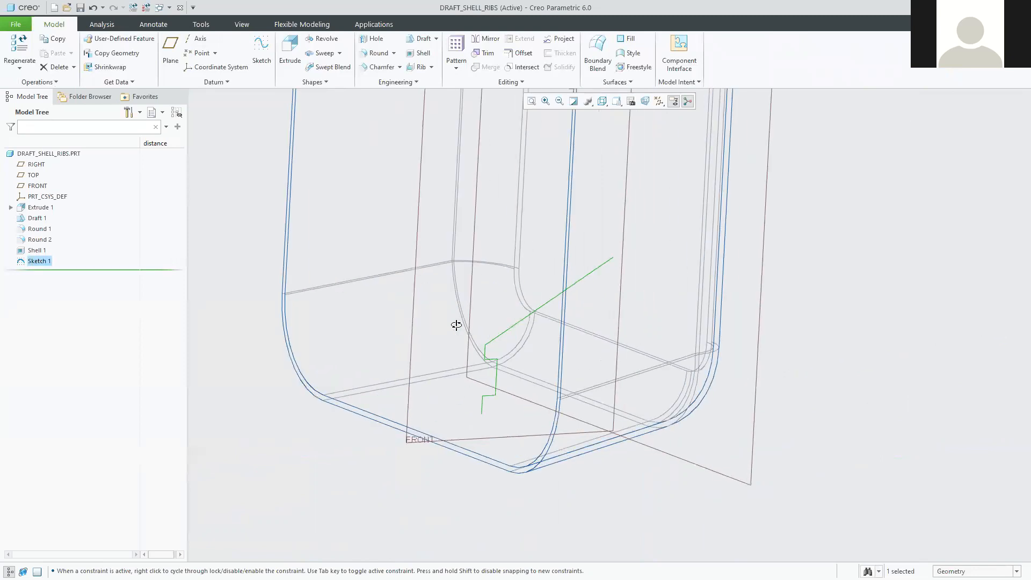
{"action": "middle_click_drag", "start_coordinate": [456, 325], "coordinate": [379, 265]}
{"action": "scroll", "coordinate": [417, 268], "scroll_direction": "up", "scroll_amount": 5}
{"action": "scroll", "coordinate": [414, 266], "scroll_direction": "down", "scroll_amount": 5}
{"action": "middle_click_drag", "start_coordinate": [577, 456], "coordinate": [537, 481]}
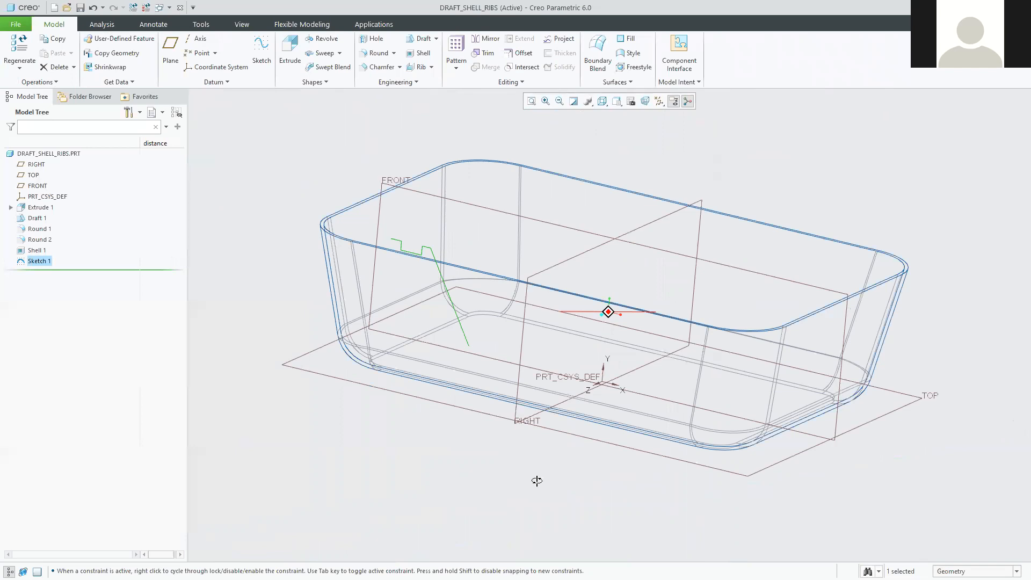
{"action": "middle_click_drag", "start_coordinate": [411, 203], "coordinate": [410, 253]}
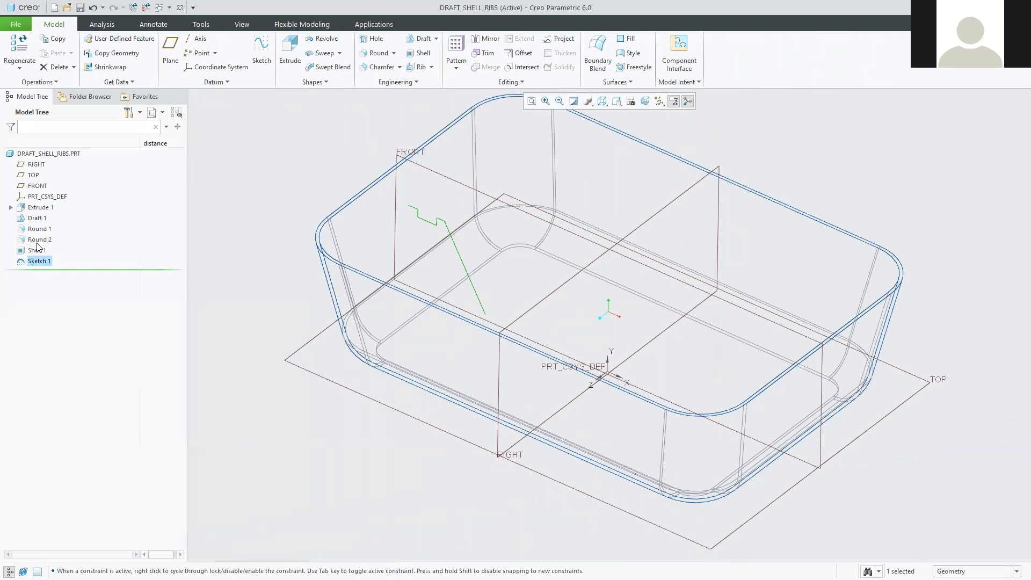
{"action": "scroll", "coordinate": [391, 182], "scroll_direction": "up", "scroll_amount": 2}
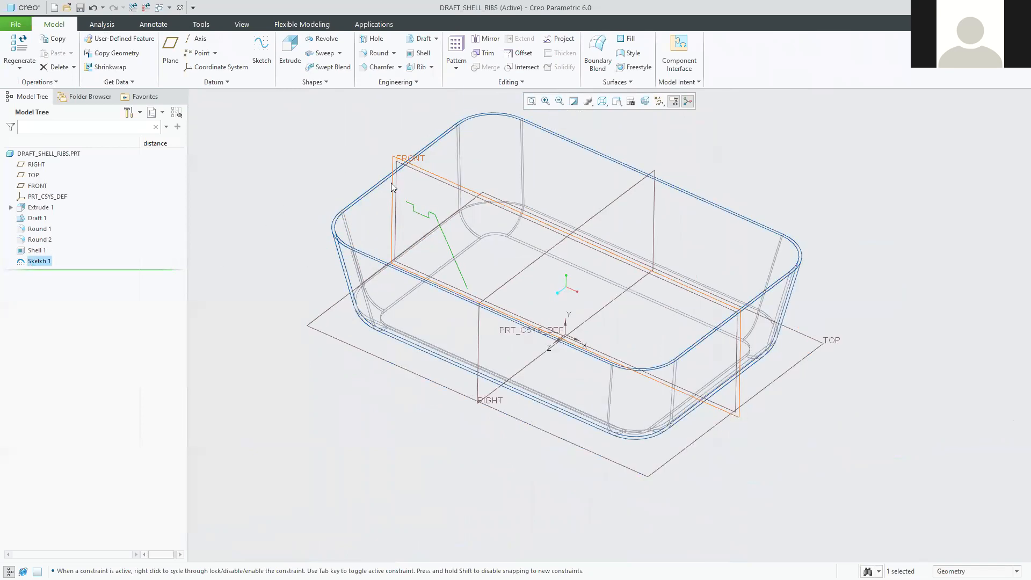
{"action": "scroll", "coordinate": [322, 121], "scroll_direction": "up", "scroll_amount": 1}
{"action": "scroll", "coordinate": [270, 153], "scroll_direction": "down", "scroll_amount": 3}
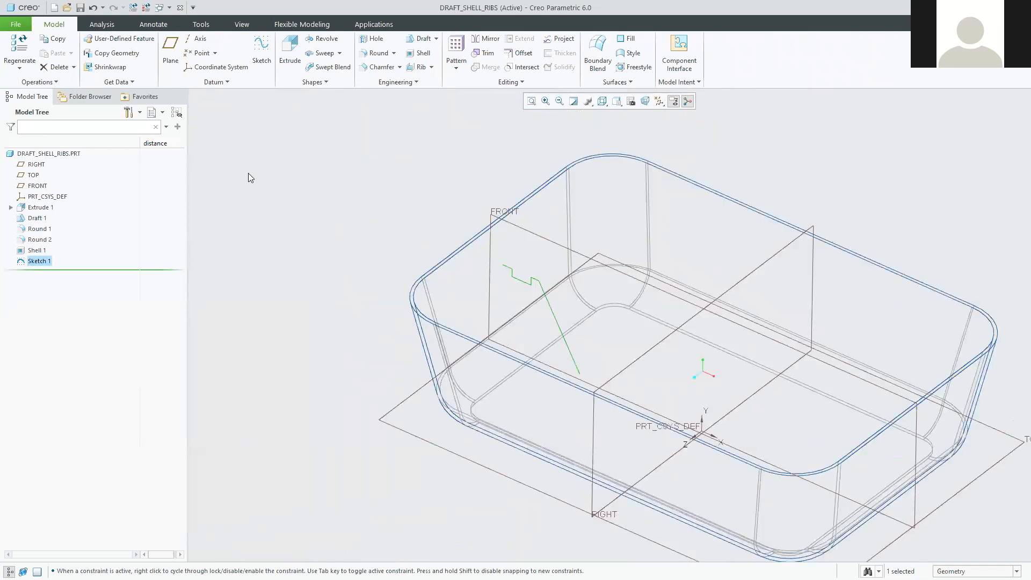
{"action": "left_click", "coordinate": [271, 185]}
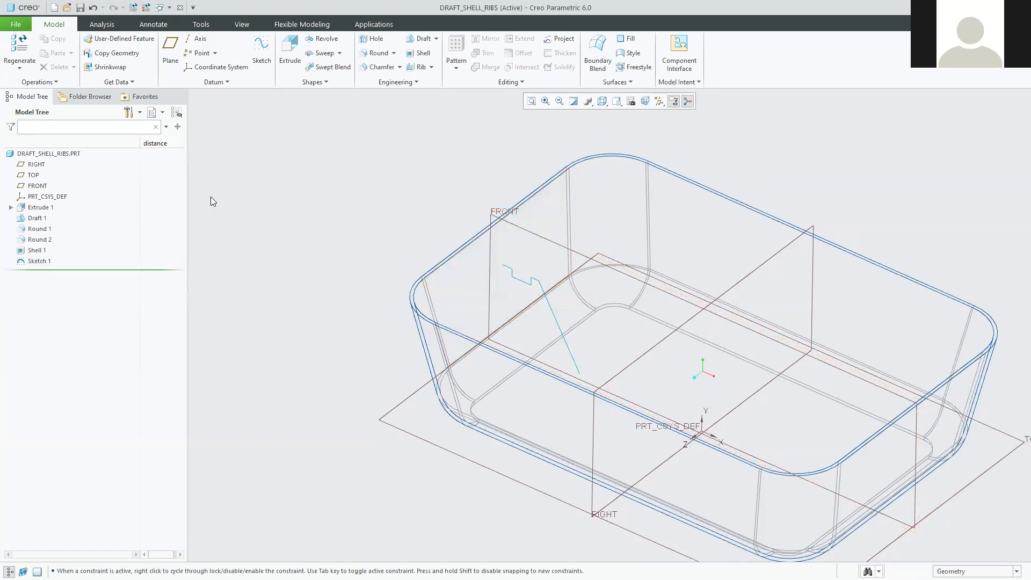
{"action": "middle_click_drag", "start_coordinate": [236, 174], "coordinate": [106, 141], "text": "shift"}
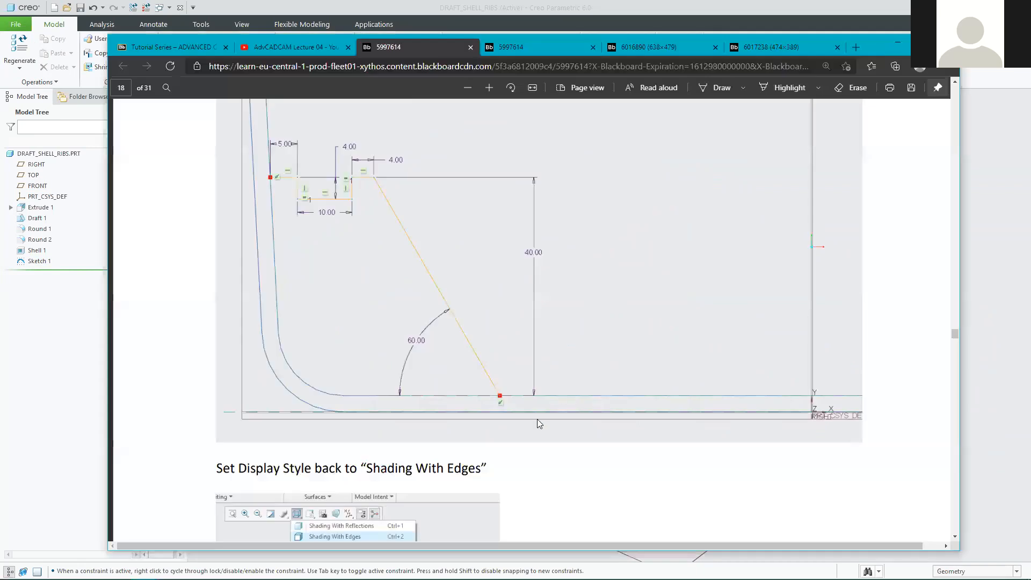
{"action": "scroll", "coordinate": [537, 419], "scroll_direction": "down", "scroll_amount": 10}
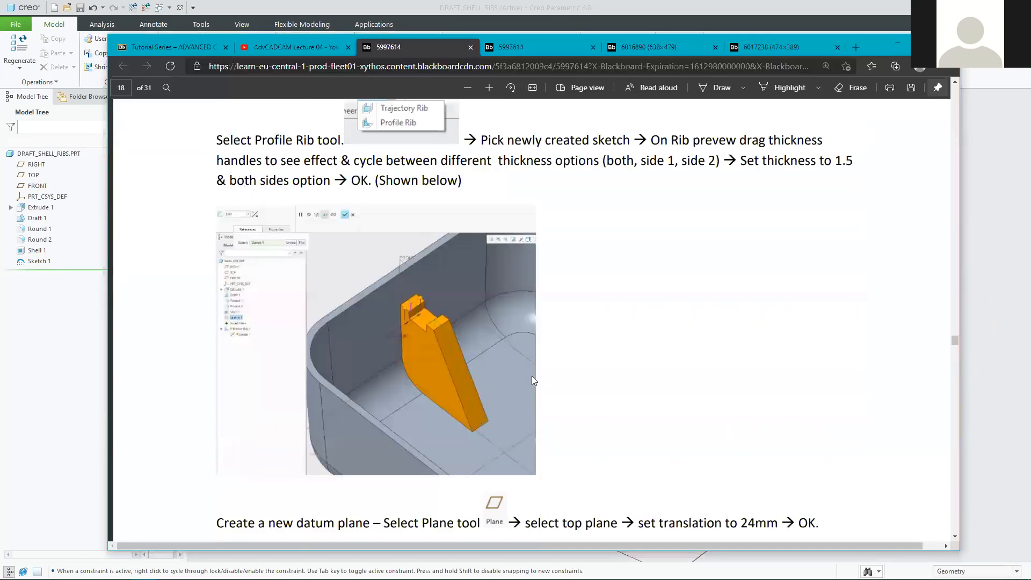
{"action": "left_click", "coordinate": [467, 87]}
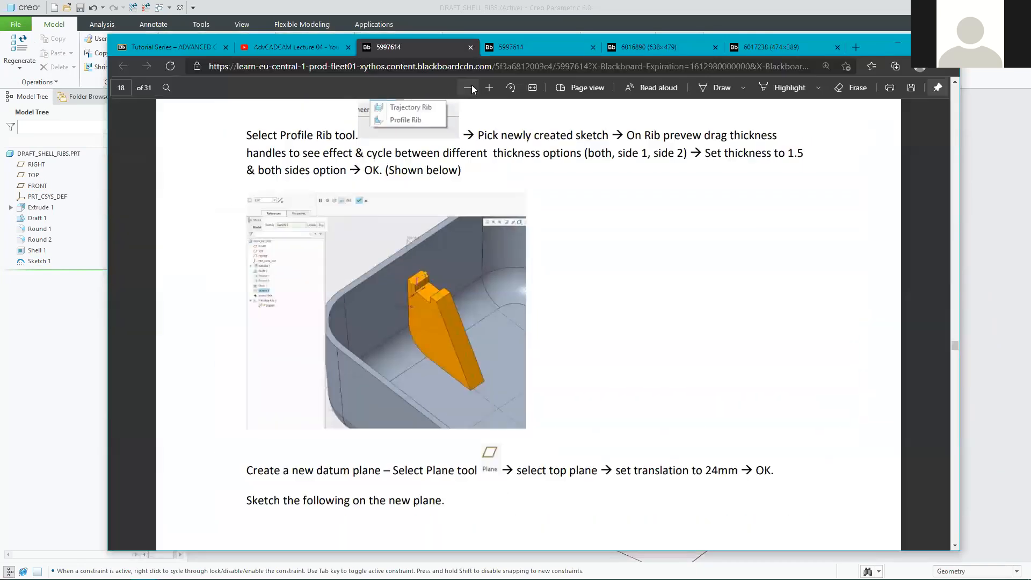
{"action": "left_click", "coordinate": [467, 88]}
{"action": "scroll", "coordinate": [486, 316], "scroll_direction": "up", "scroll_amount": 3}
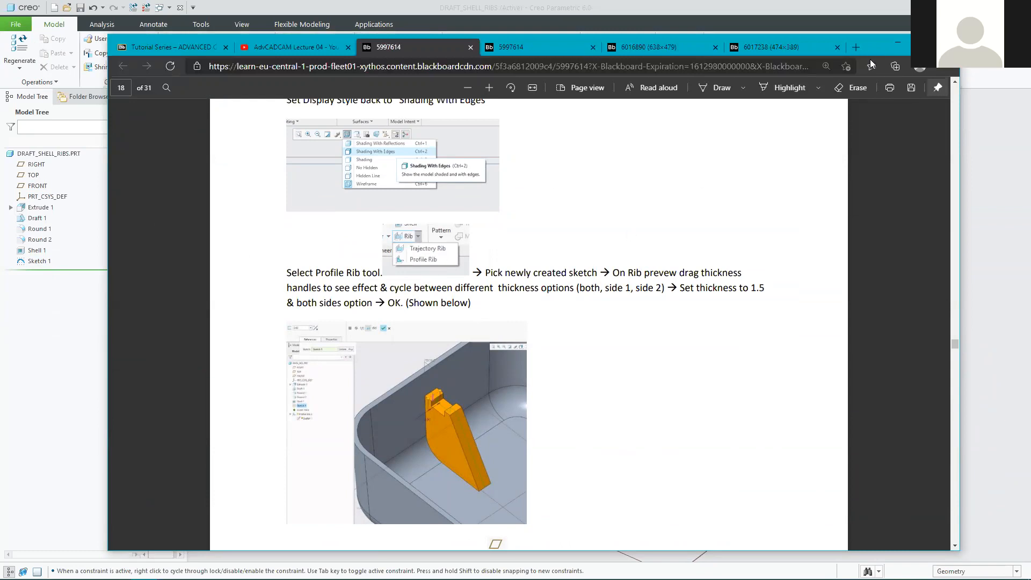
{"action": "left_click", "coordinate": [896, 44]}
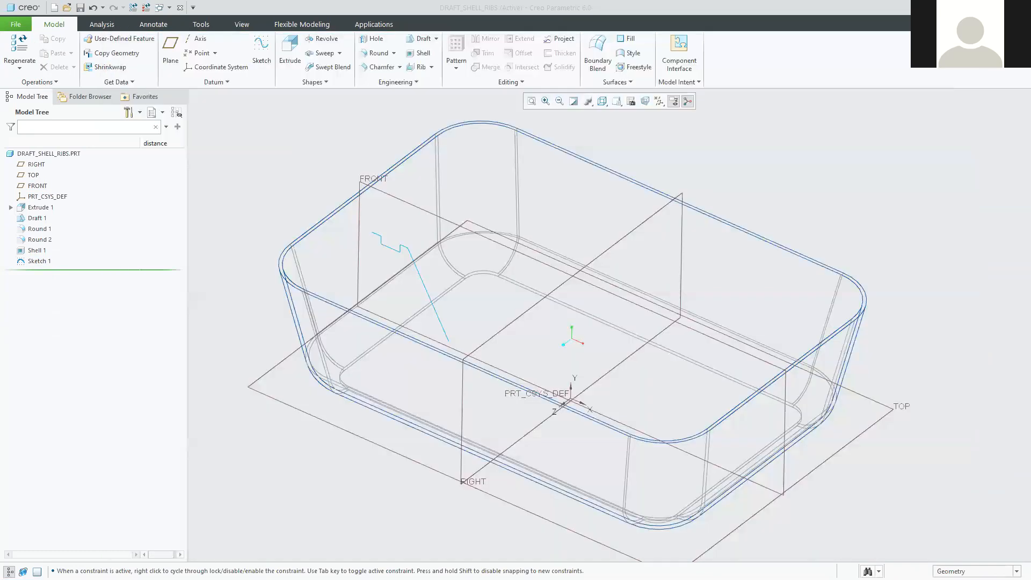
Choose Profile Rib from the Rib dropdown on the Model tab.
{"action": "left_click", "coordinate": [432, 67]}
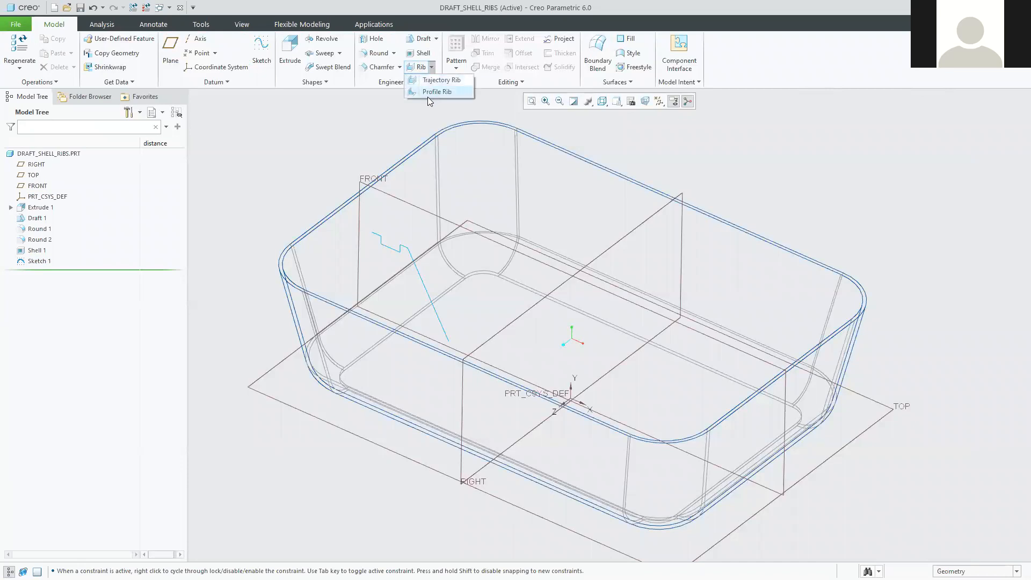
{"action": "left_click", "coordinate": [428, 91]}
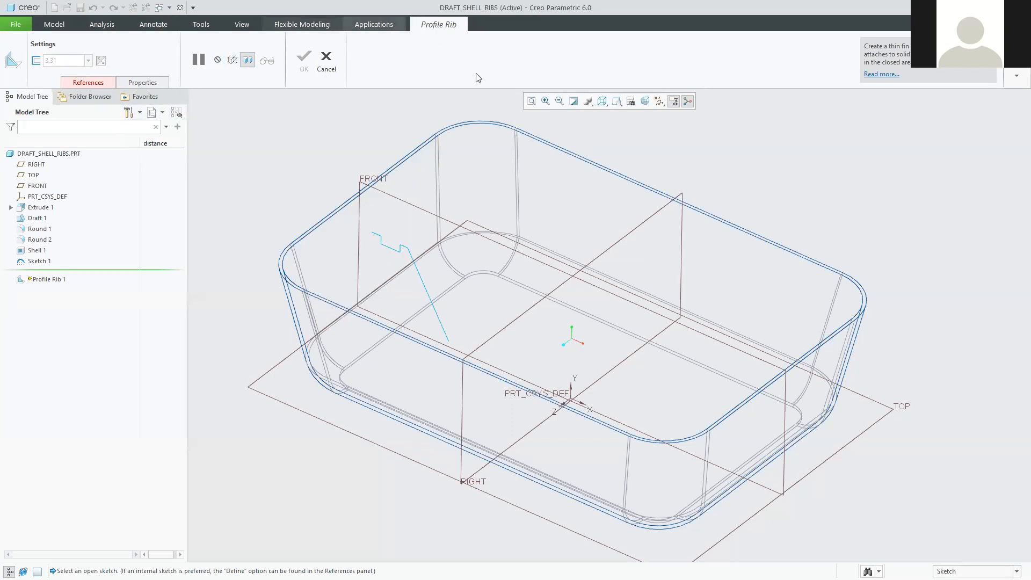
Pick Sketch 1 in the References panel as the rib profile, giving a 3.31-thick preview.
{"action": "left_click", "coordinate": [91, 83]}
{"action": "left_click", "coordinate": [146, 82]}
{"action": "left_click", "coordinate": [100, 83]}
{"action": "left_click", "coordinate": [145, 83]}
{"action": "left_click", "coordinate": [90, 82]}
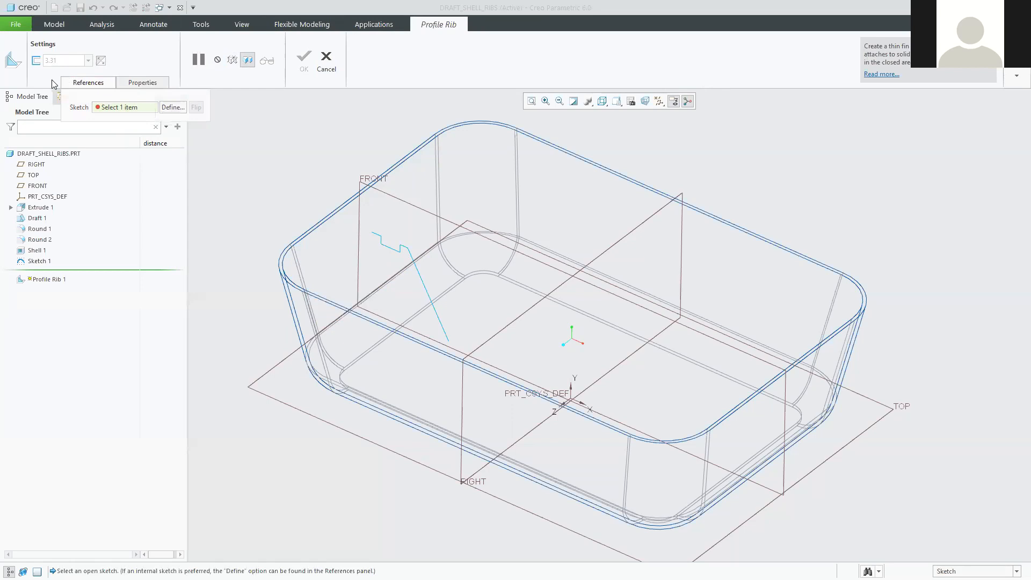
{"action": "left_click", "coordinate": [139, 63]}
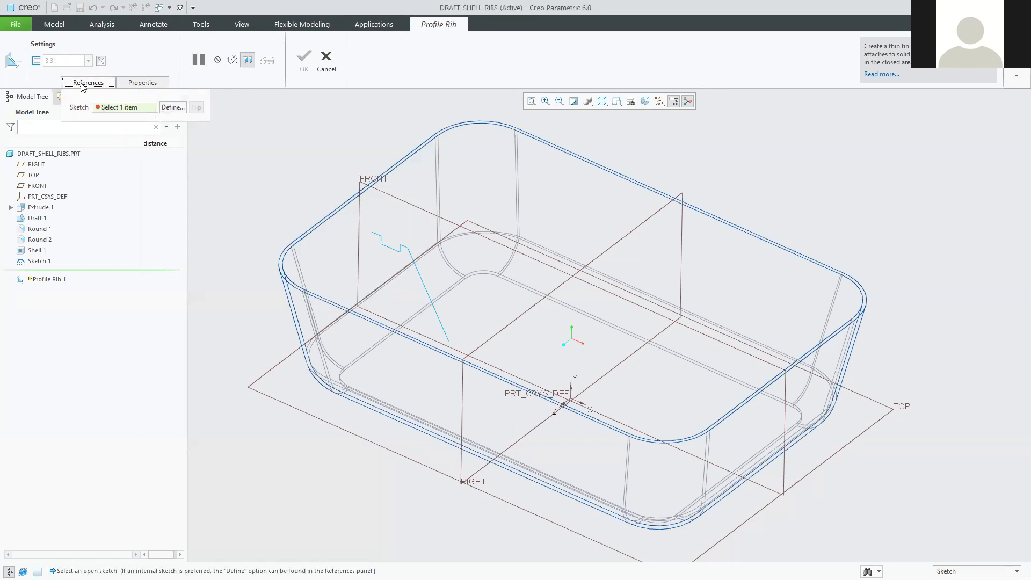
{"action": "left_click", "coordinate": [131, 83]}
{"action": "left_click", "coordinate": [89, 83]}
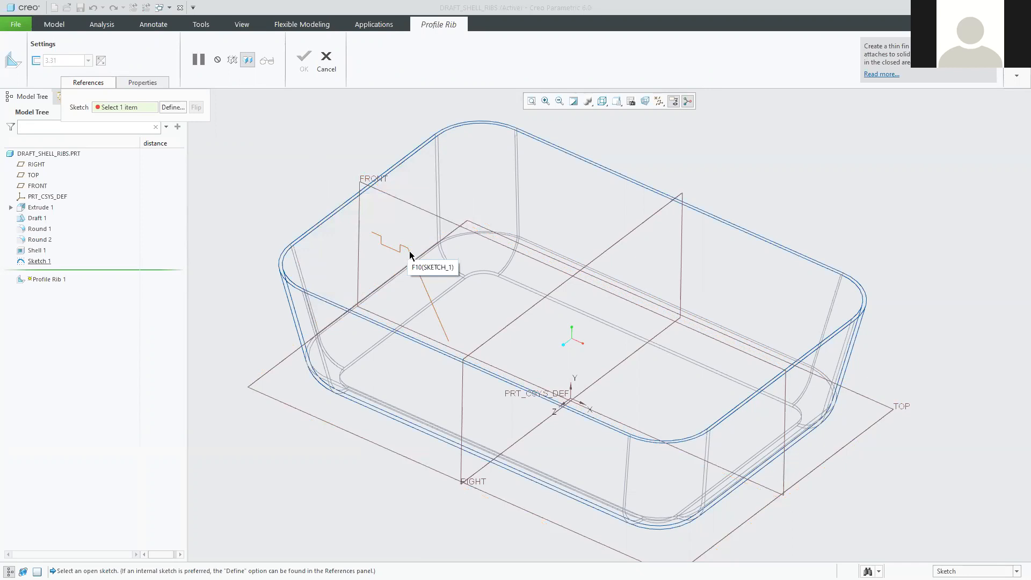
{"action": "left_click", "coordinate": [123, 111]}
{"action": "left_click", "coordinate": [401, 249]}
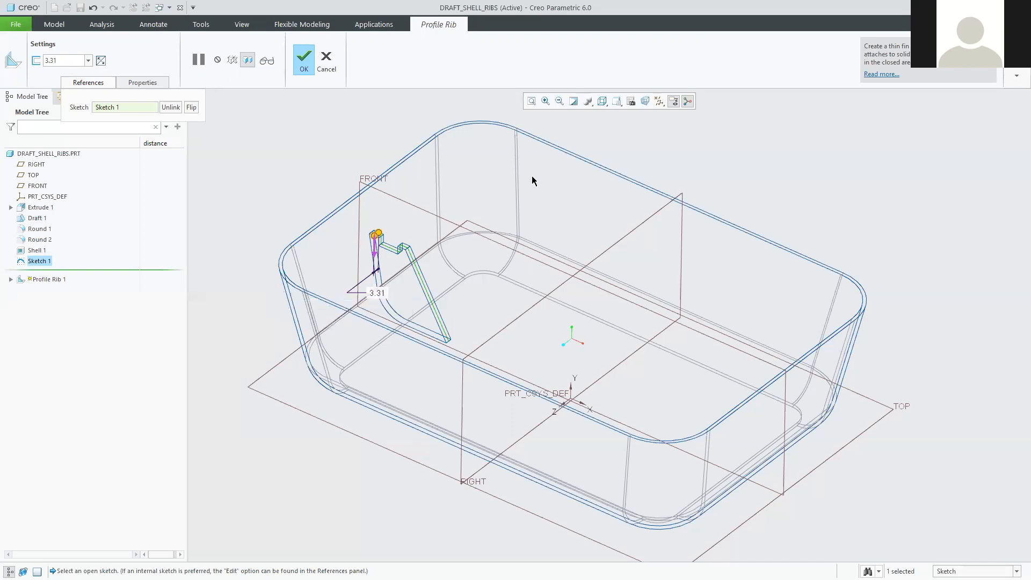
Switch the display style to Shading With Edges and turn the view toward the rib.
{"action": "left_click", "coordinate": [604, 104]}
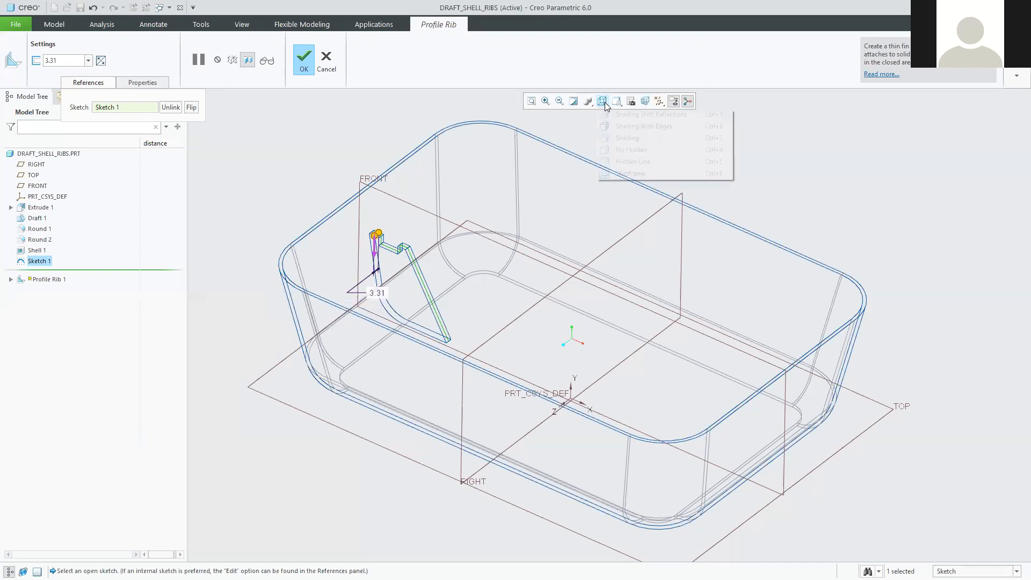
{"action": "left_click", "coordinate": [649, 129]}
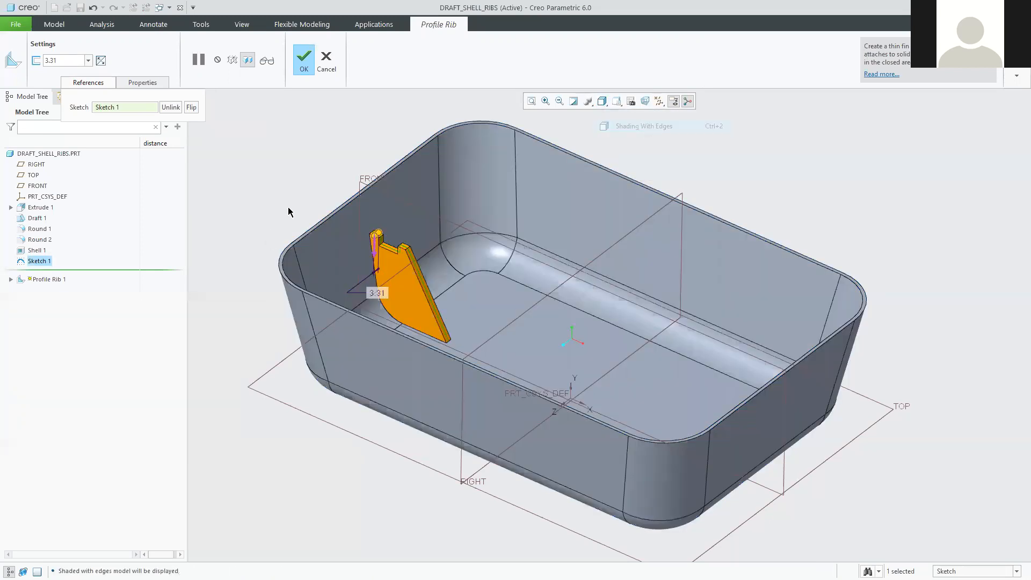
{"action": "scroll", "coordinate": [492, 291], "scroll_direction": "down", "scroll_amount": 3}
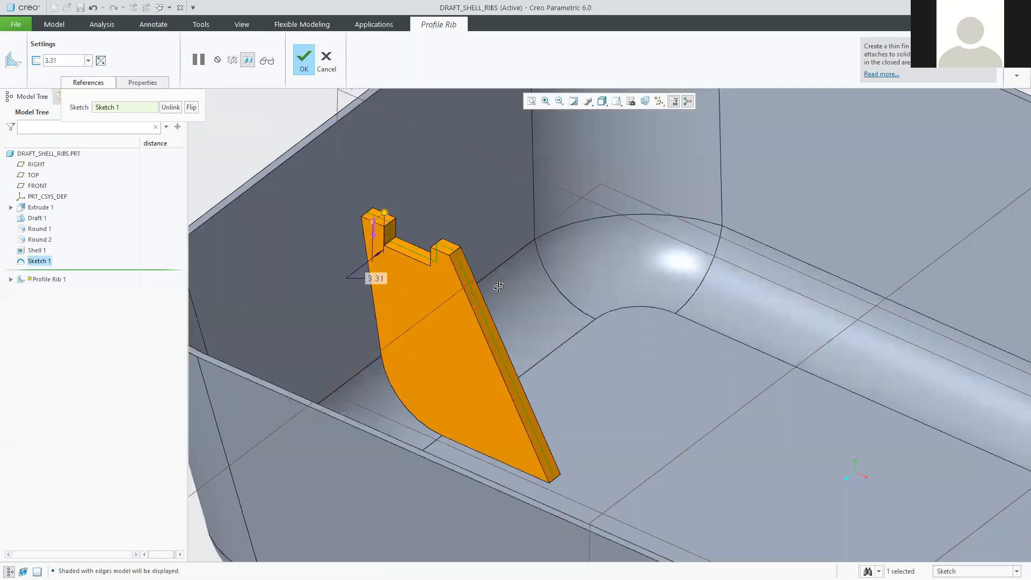
{"action": "middle_click_drag", "start_coordinate": [498, 286], "coordinate": [427, 317]}
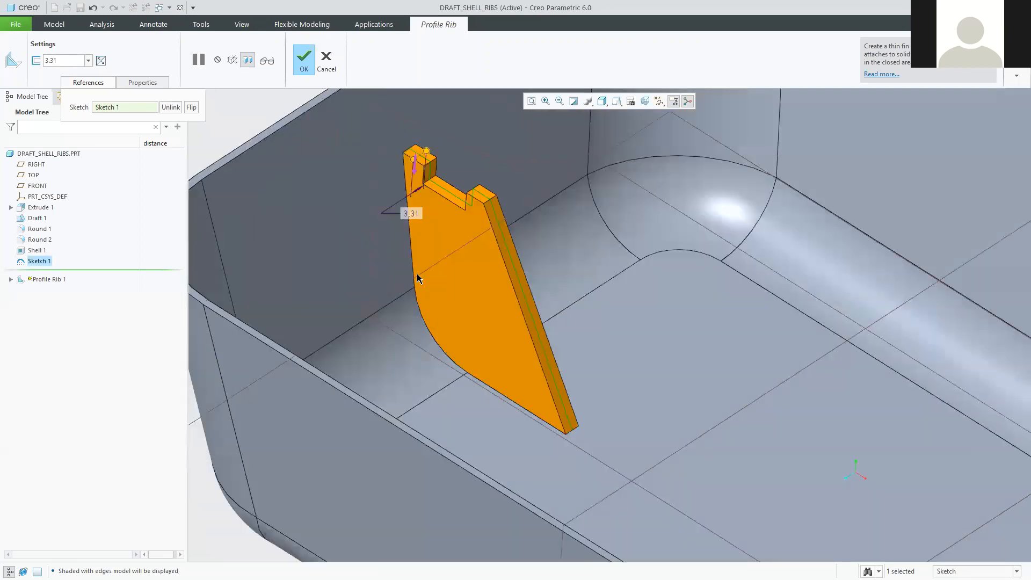
{"action": "scroll", "coordinate": [347, 158], "scroll_direction": "up", "scroll_amount": 3}
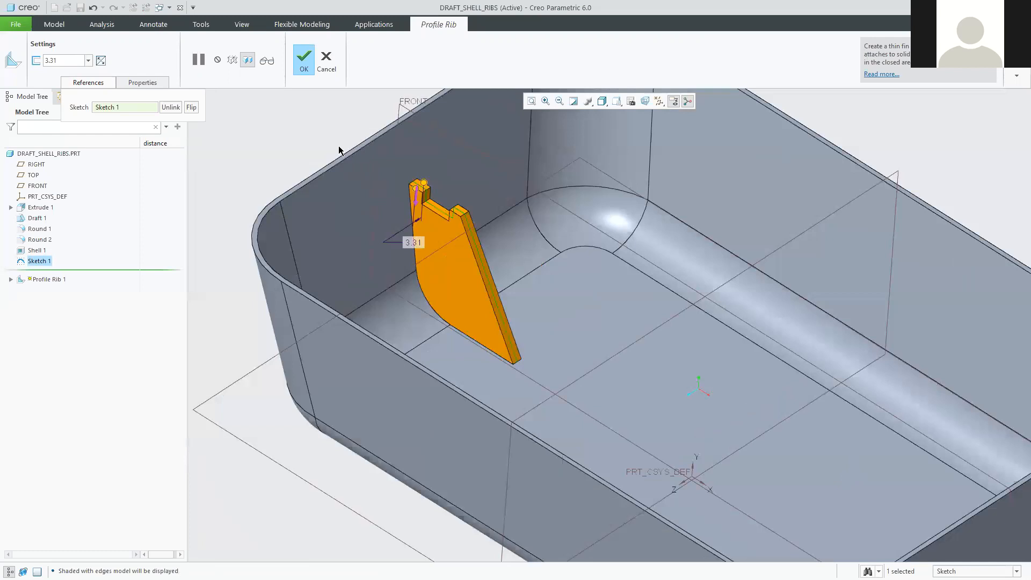
Reverse the profile rib's material direction, which makes the rib preview disappear.
{"action": "scroll", "coordinate": [340, 150], "scroll_direction": "down", "scroll_amount": 2}
{"action": "scroll", "coordinate": [379, 159], "scroll_direction": "down", "scroll_amount": 2}
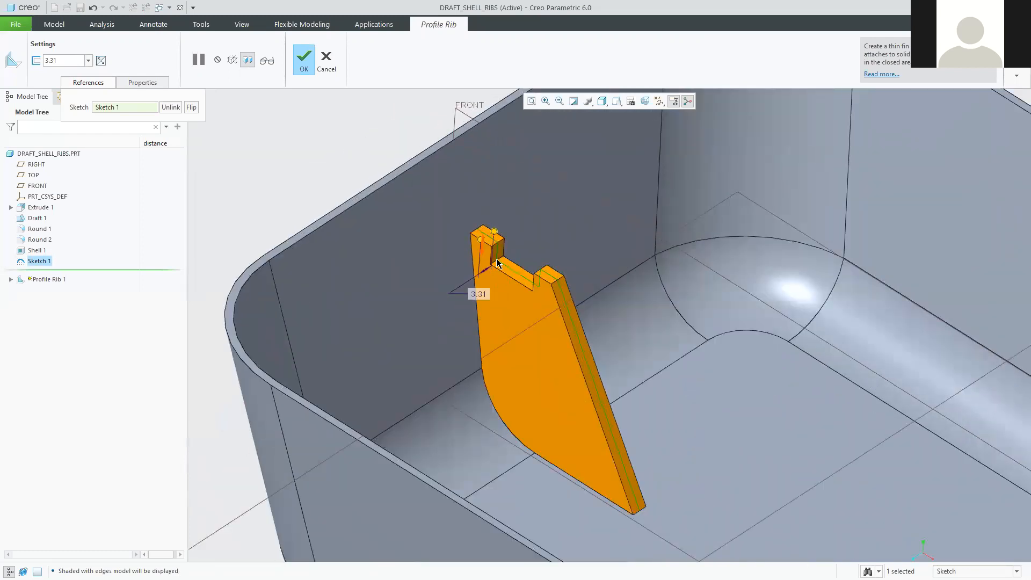
{"action": "scroll", "coordinate": [485, 258], "scroll_direction": "down", "scroll_amount": 2}
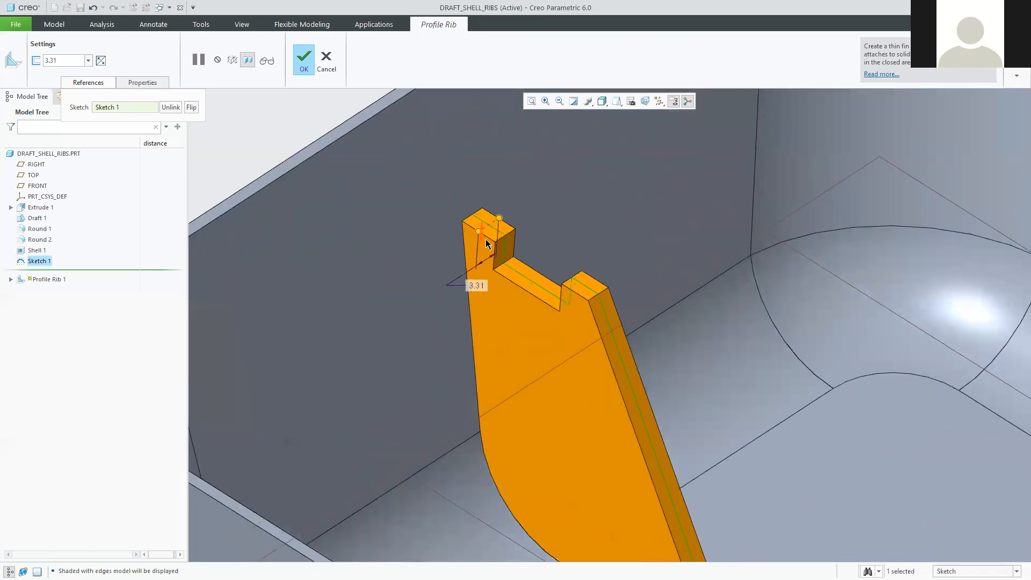
{"action": "scroll", "coordinate": [486, 228], "scroll_direction": "down", "scroll_amount": 2}
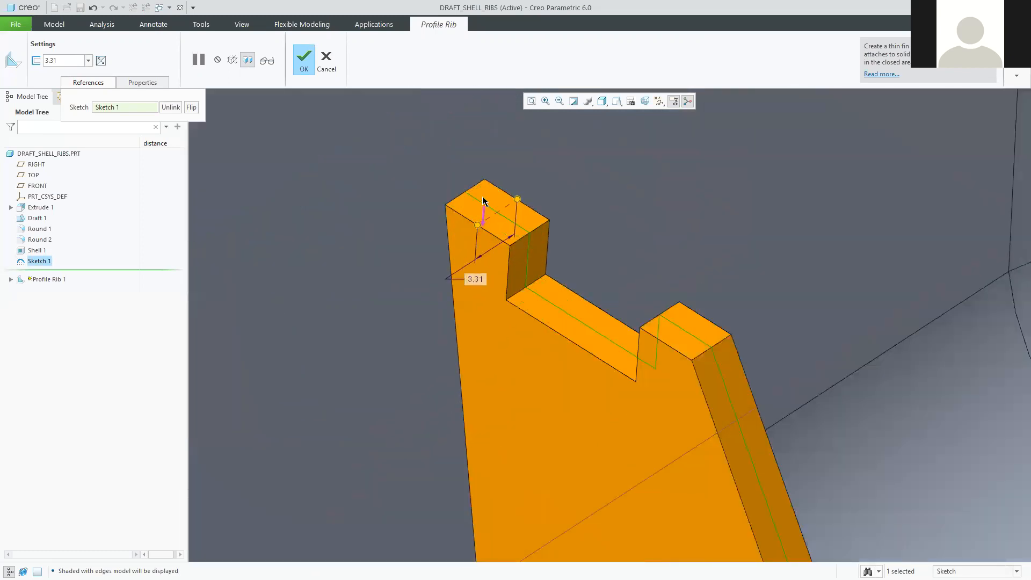
{"action": "scroll", "coordinate": [507, 323], "scroll_direction": "up", "scroll_amount": 2}
{"action": "scroll", "coordinate": [507, 327], "scroll_direction": "up", "scroll_amount": 2}
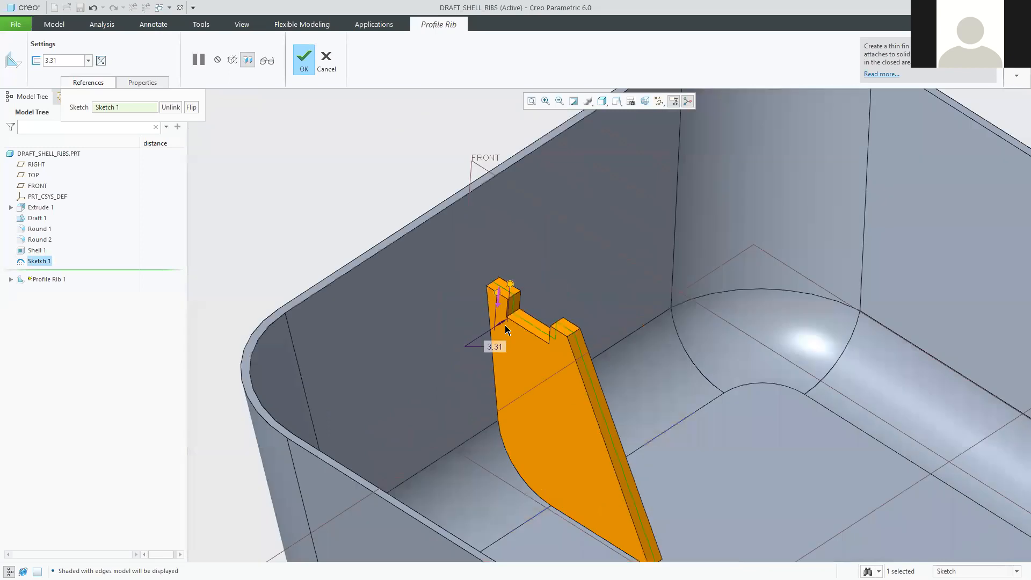
{"action": "scroll", "coordinate": [512, 382], "scroll_direction": "up", "scroll_amount": 1}
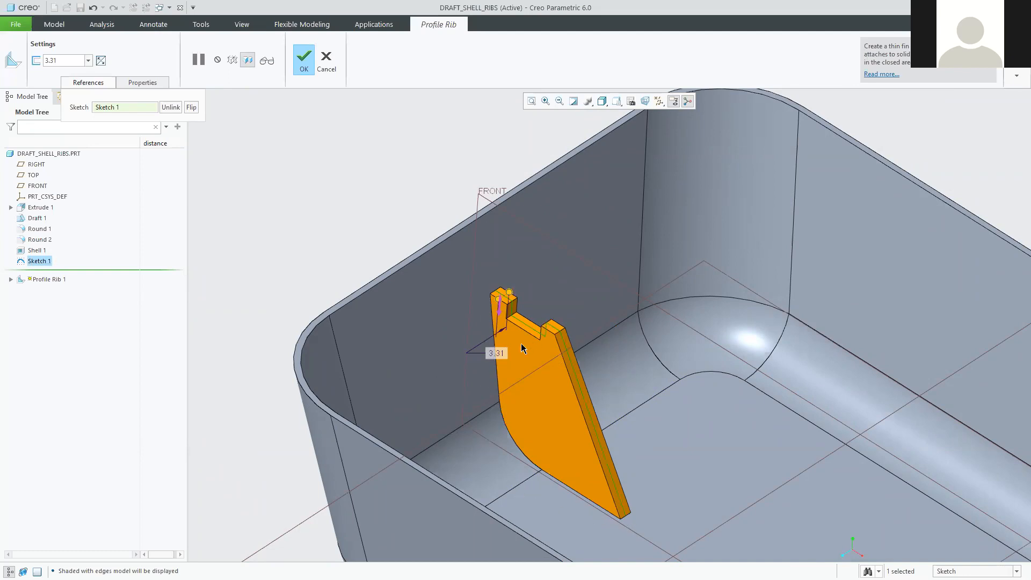
{"action": "left_click", "coordinate": [500, 309]}
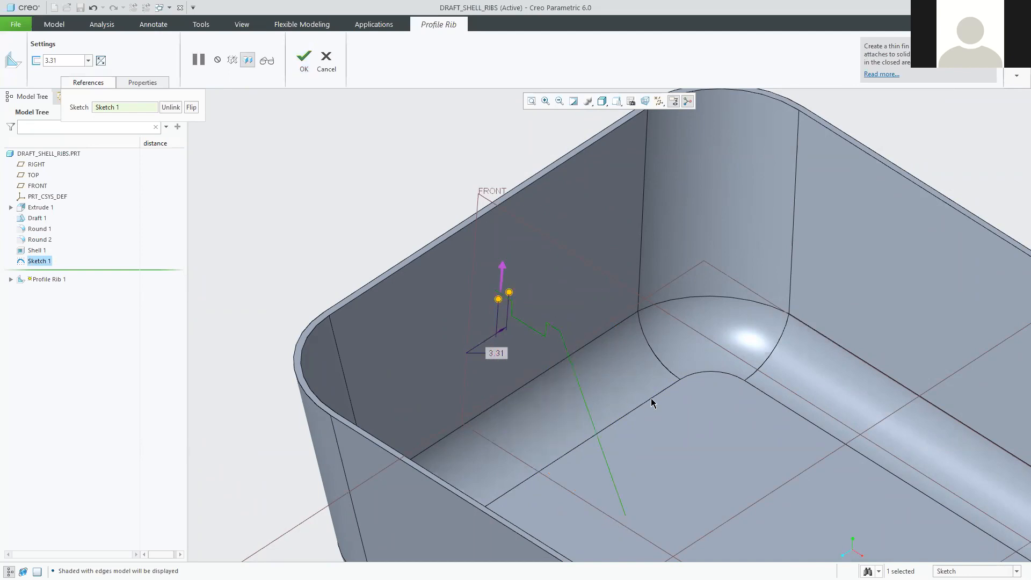
Flip the rib material back inside the tray so the 3.31-thick fin preview returns.
{"action": "scroll", "coordinate": [620, 418], "scroll_direction": "up", "scroll_amount": 3}
{"action": "middle_click_drag", "start_coordinate": [620, 449], "coordinate": [516, 408]}
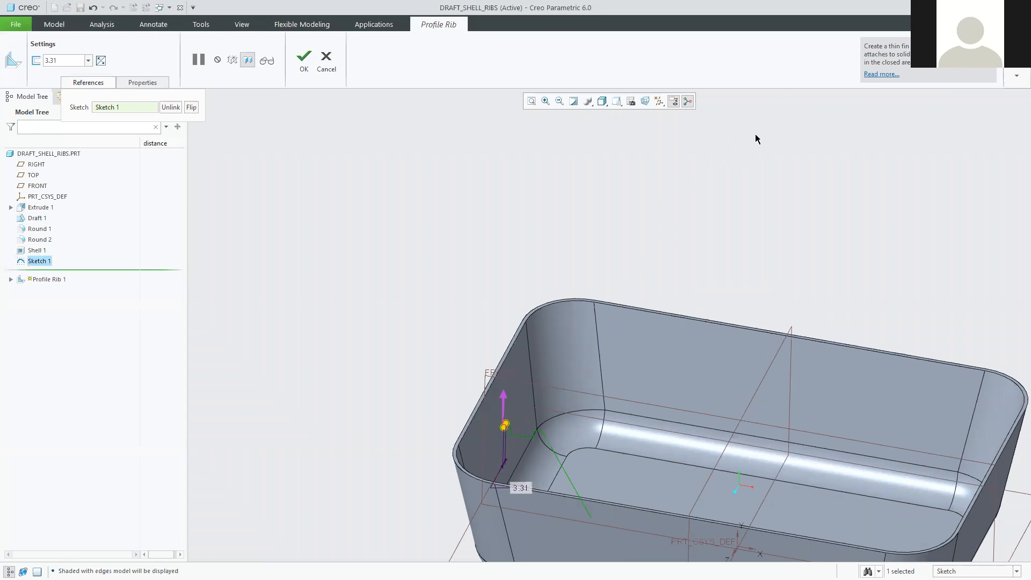
{"action": "left_click", "coordinate": [504, 397]}
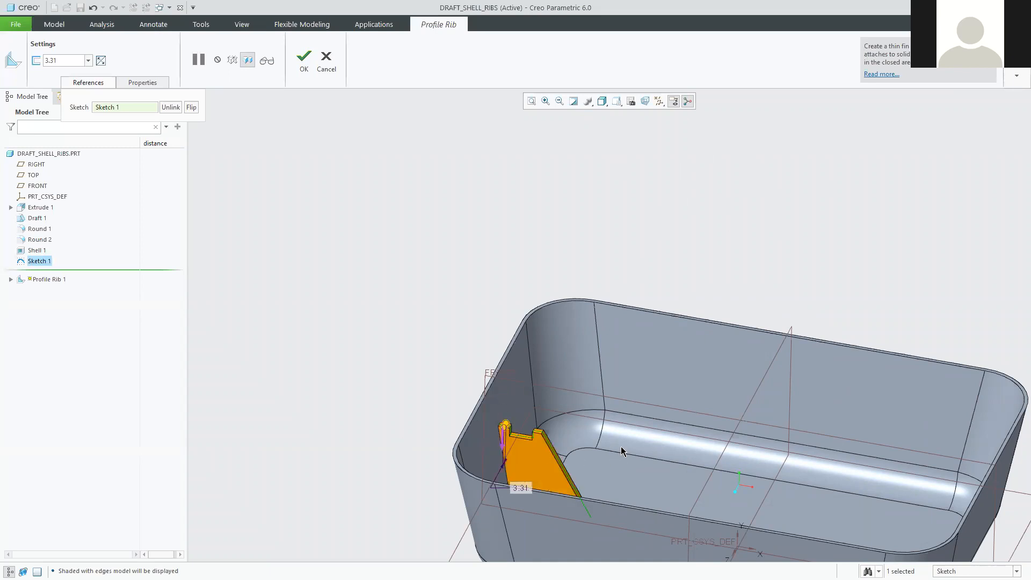
{"action": "scroll", "coordinate": [623, 466], "scroll_direction": "down", "scroll_amount": 3}
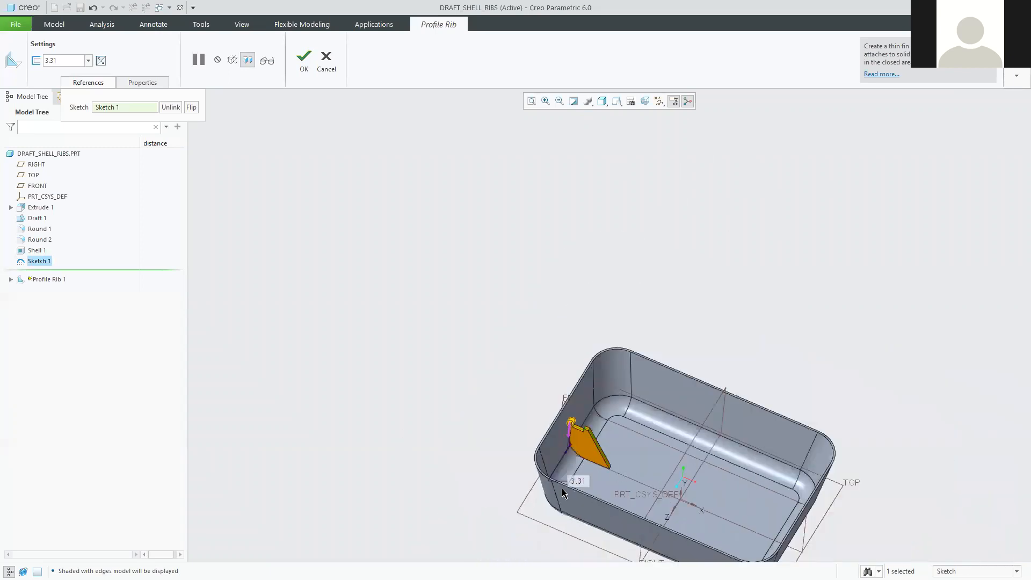
{"action": "scroll", "coordinate": [581, 469], "scroll_direction": "up", "scroll_amount": 3}
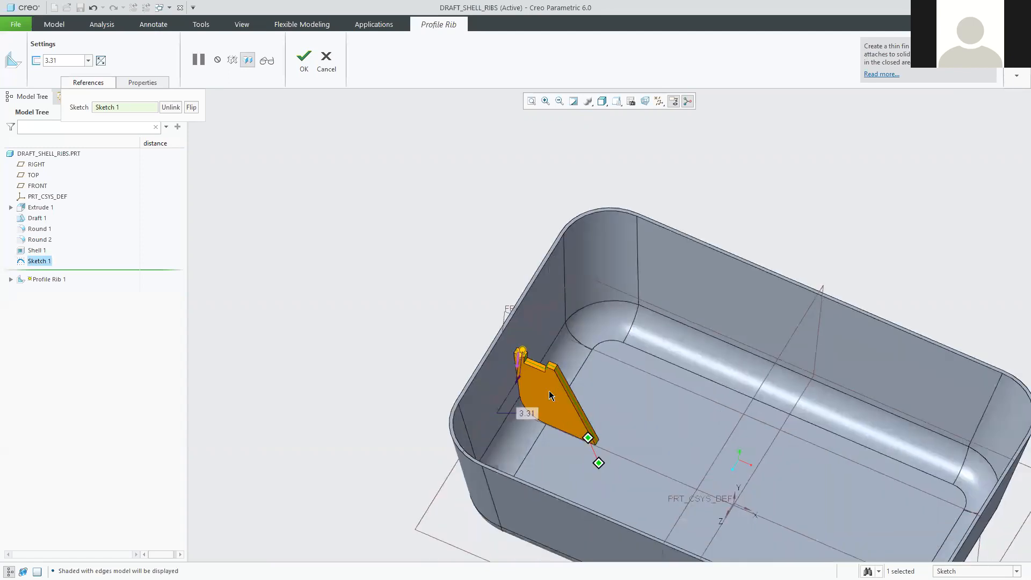
{"action": "scroll", "coordinate": [552, 352], "scroll_direction": "up", "scroll_amount": 2}
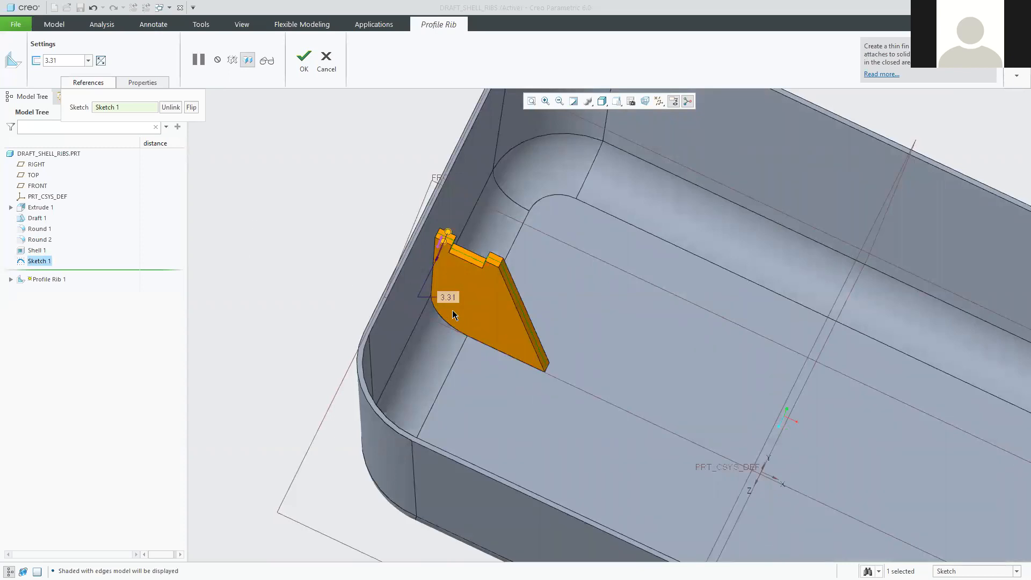
Change the profile rib thickness from 3.31 to 1.50.
{"action": "double_click", "coordinate": [450, 297]}
{"action": "type", "text": "1.5"}
{"action": "key", "text": "Return"}
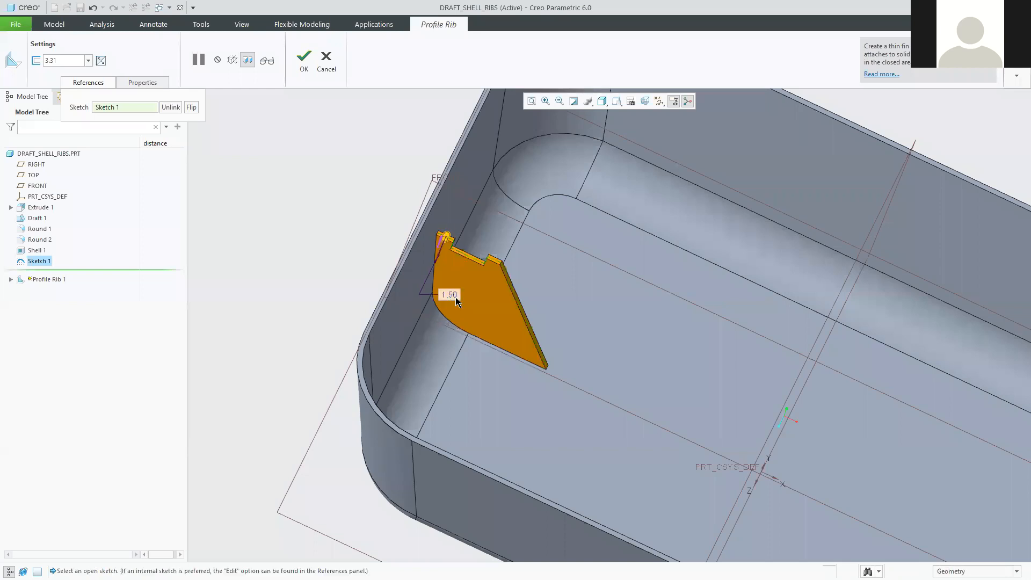
{"action": "scroll", "coordinate": [469, 261], "scroll_direction": "up", "scroll_amount": 4}
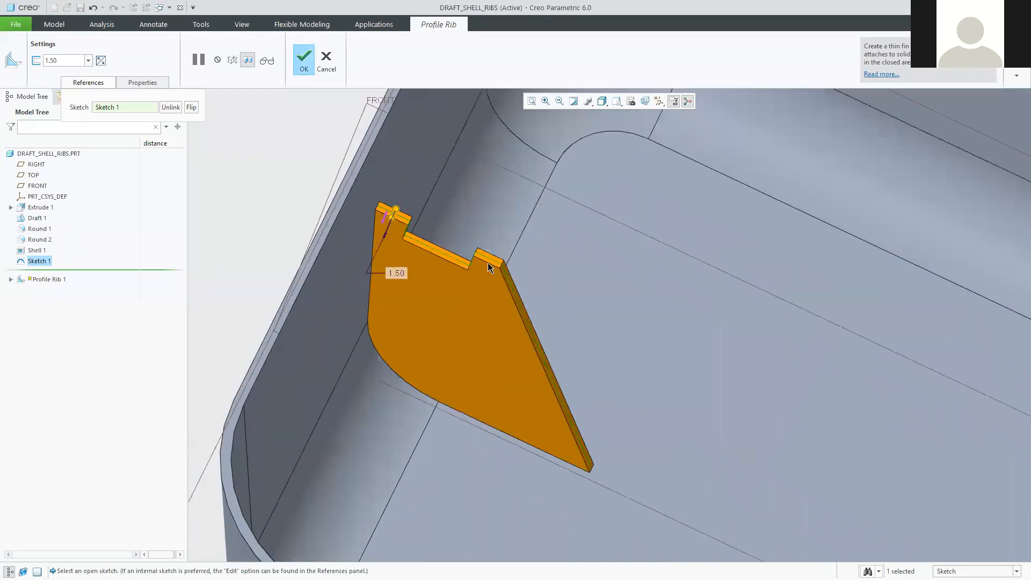
{"action": "middle_click_drag", "start_coordinate": [471, 311], "coordinate": [485, 220]}
{"action": "scroll", "coordinate": [492, 200], "scroll_direction": "up", "scroll_amount": 2}
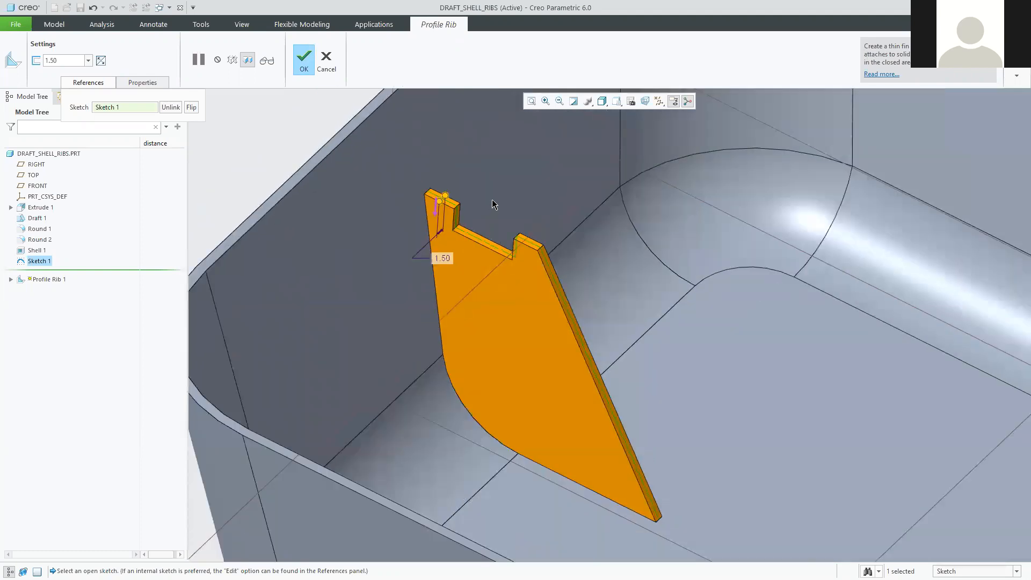
{"action": "scroll", "coordinate": [492, 199], "scroll_direction": "down", "scroll_amount": 3}
{"action": "scroll", "coordinate": [421, 170], "scroll_direction": "up", "scroll_amount": 1}
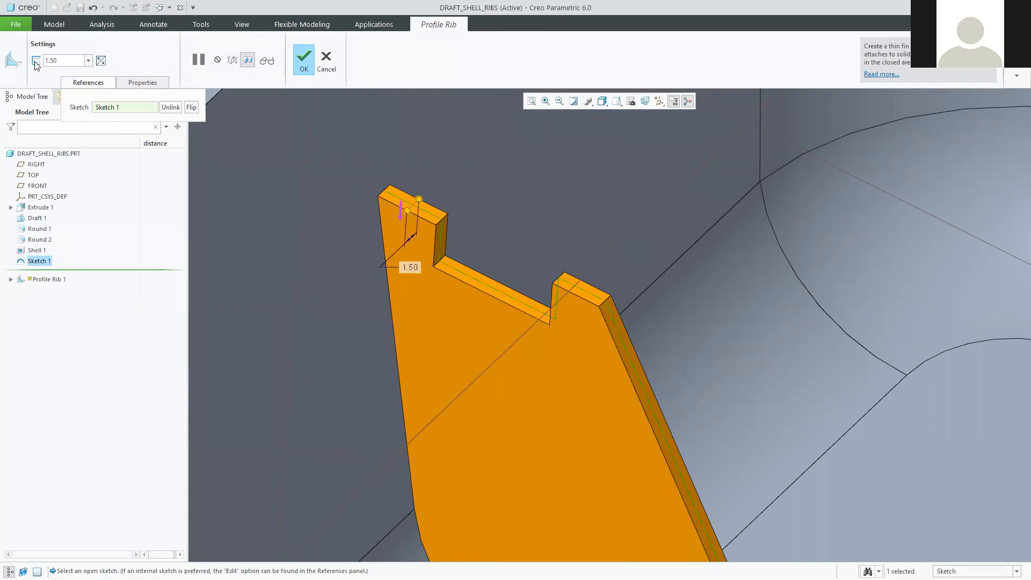
Cycle the rib thickness through each side option, including centred on the sketch.
{"action": "left_click", "coordinate": [101, 61]}
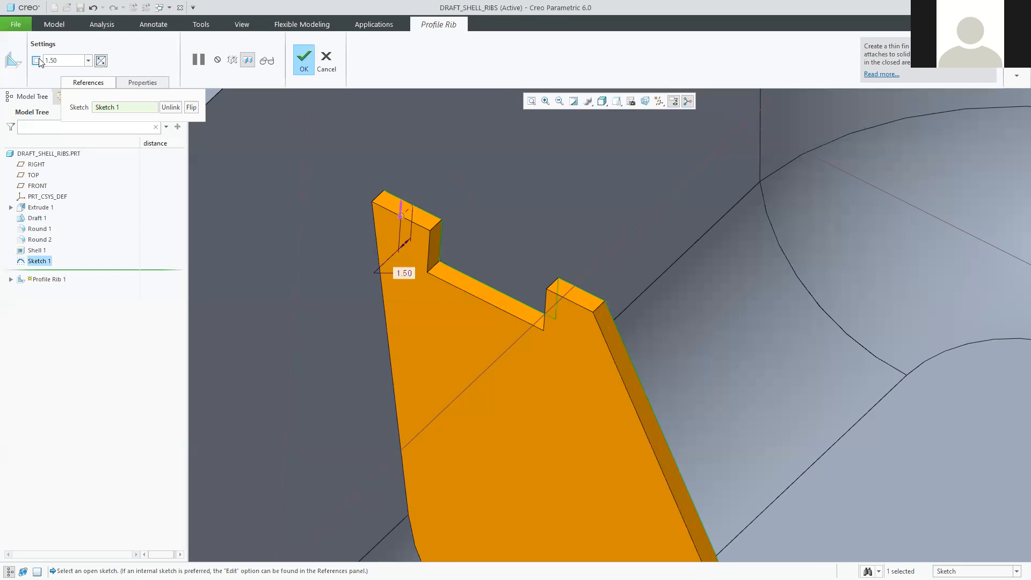
{"action": "left_click", "coordinate": [101, 61]}
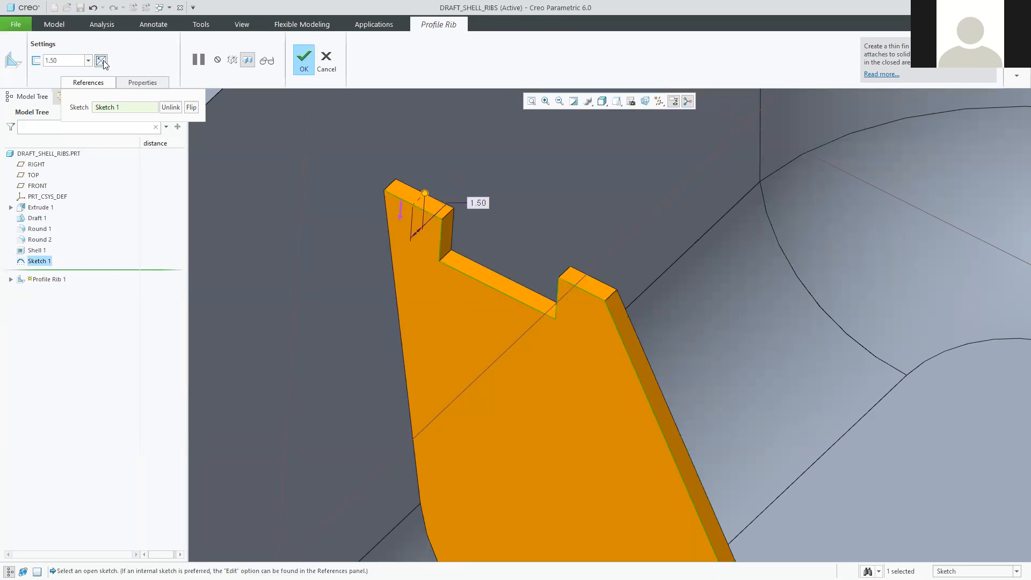
{"action": "left_click", "coordinate": [102, 61]}
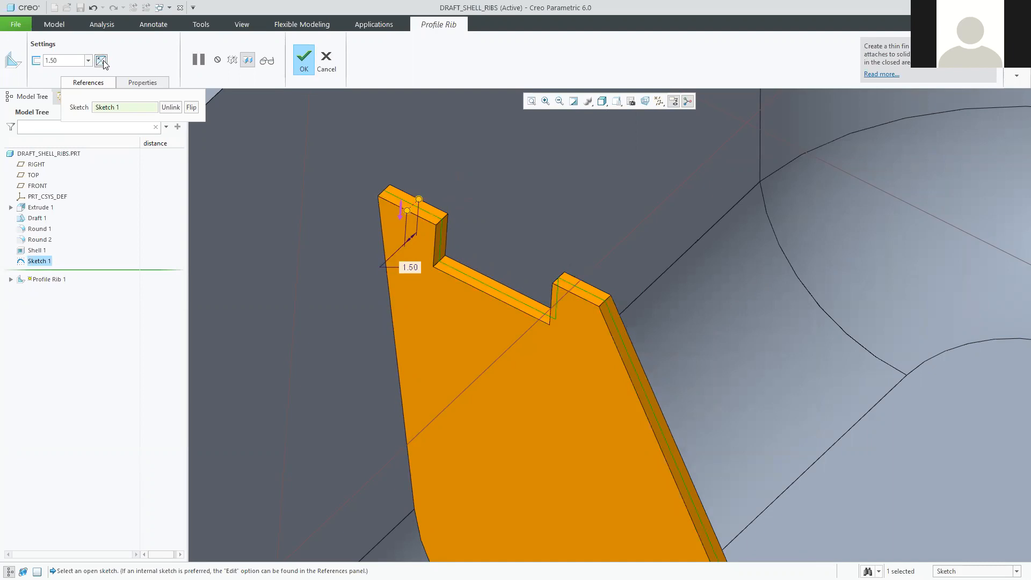
{"action": "left_click", "coordinate": [101, 61]}
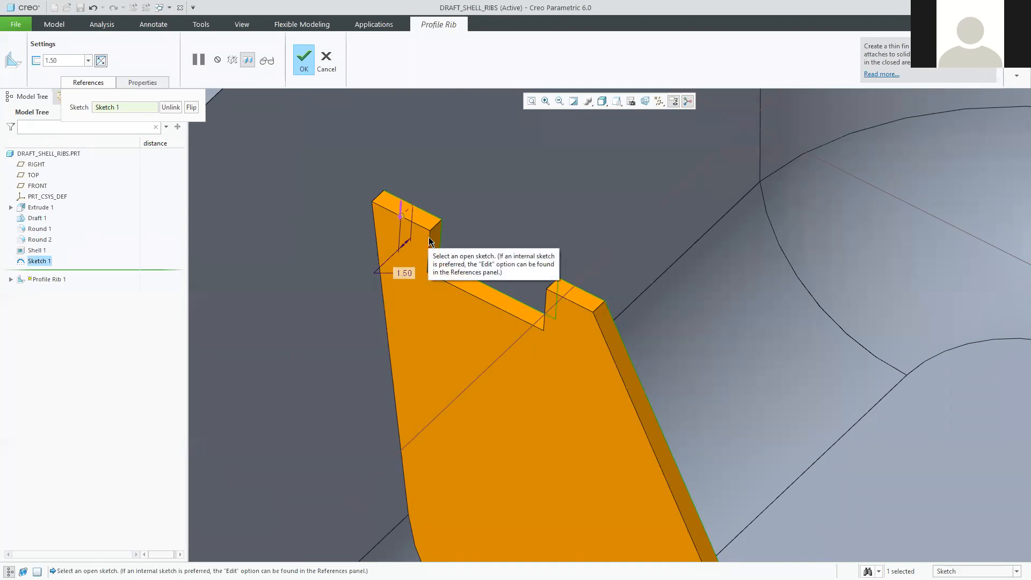
{"action": "scroll", "coordinate": [614, 443], "scroll_direction": "up", "scroll_amount": 3}
{"action": "middle_click_drag", "start_coordinate": [675, 510], "coordinate": [430, 330]}
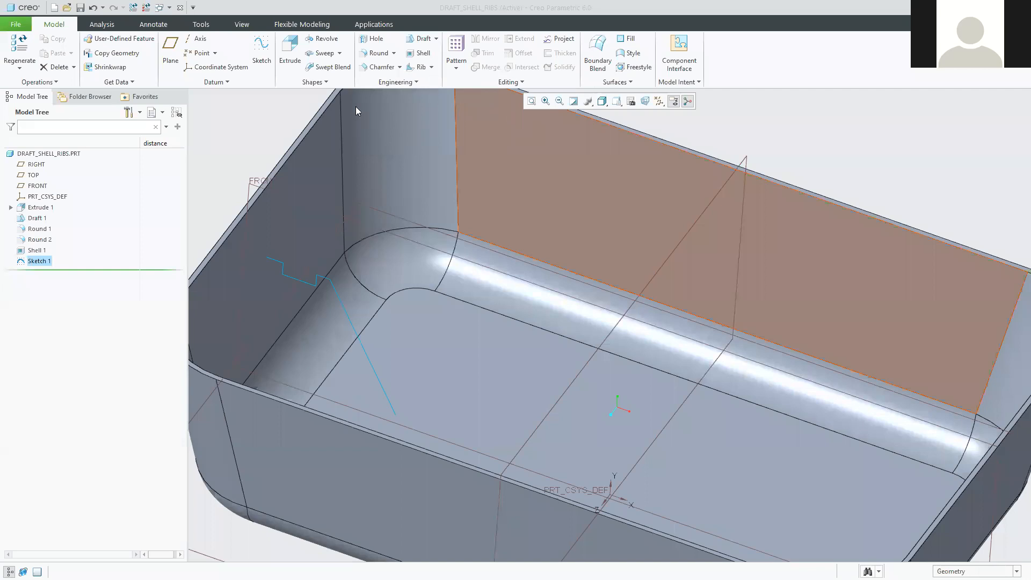
Choose Profile Rib from the Rib dropdown in the Engineering group.
{"action": "left_click", "coordinate": [752, 56]}
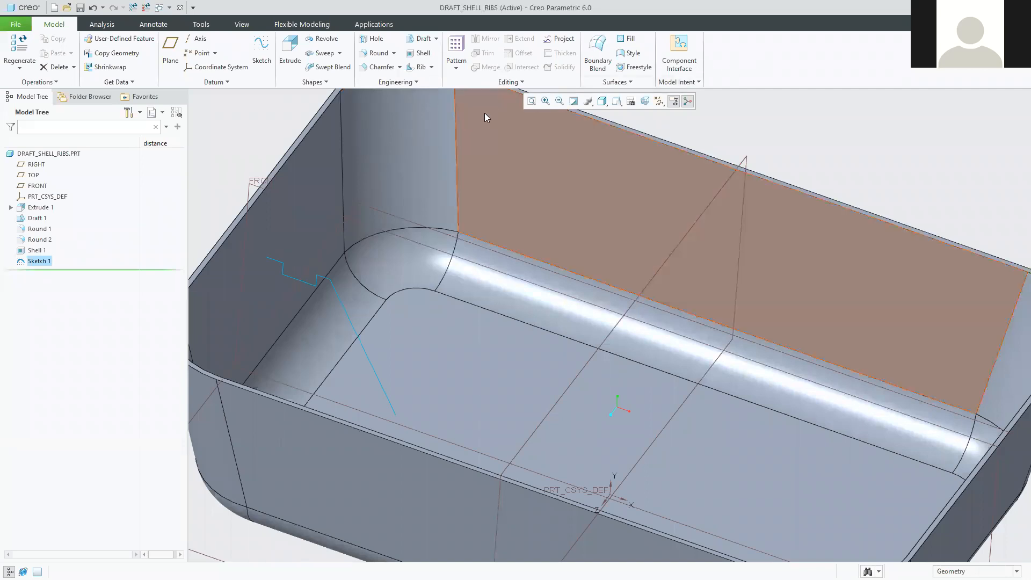
{"action": "left_click", "coordinate": [432, 68]}
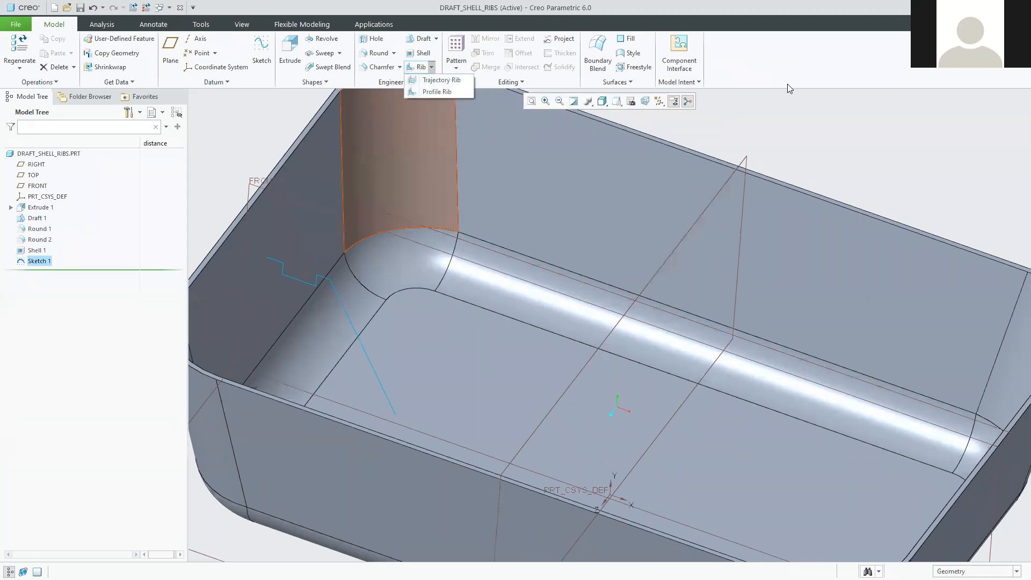
{"action": "left_click", "coordinate": [882, 118]}
{"action": "scroll", "coordinate": [695, 130], "scroll_direction": "up", "scroll_amount": 3}
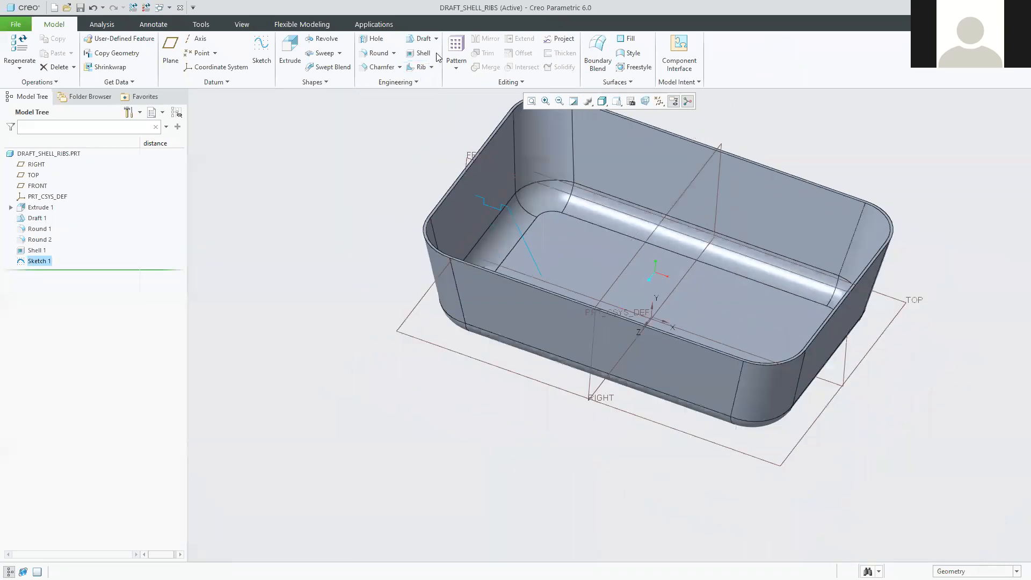
{"action": "left_click", "coordinate": [432, 67]}
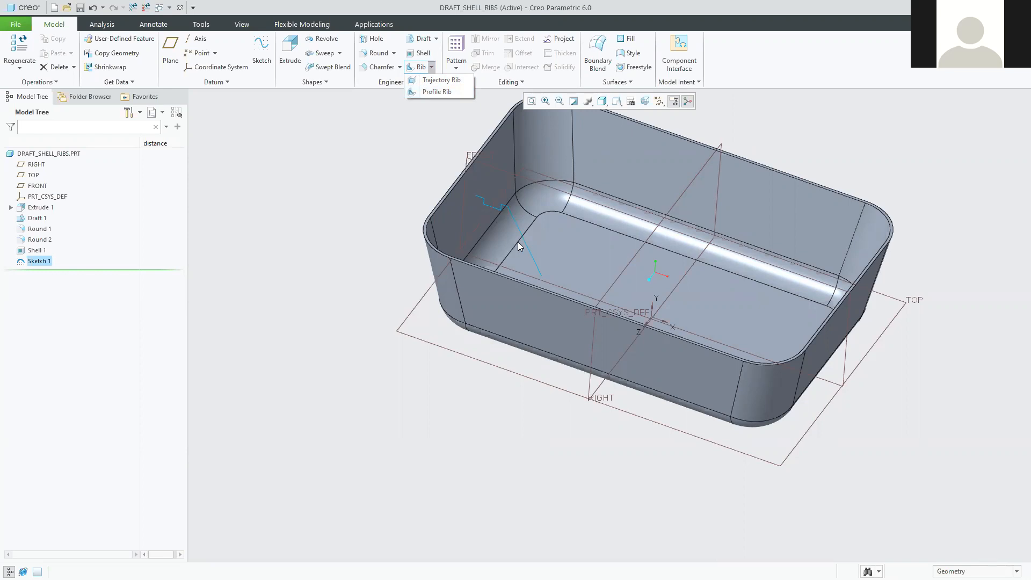
{"action": "left_click", "coordinate": [432, 92]}
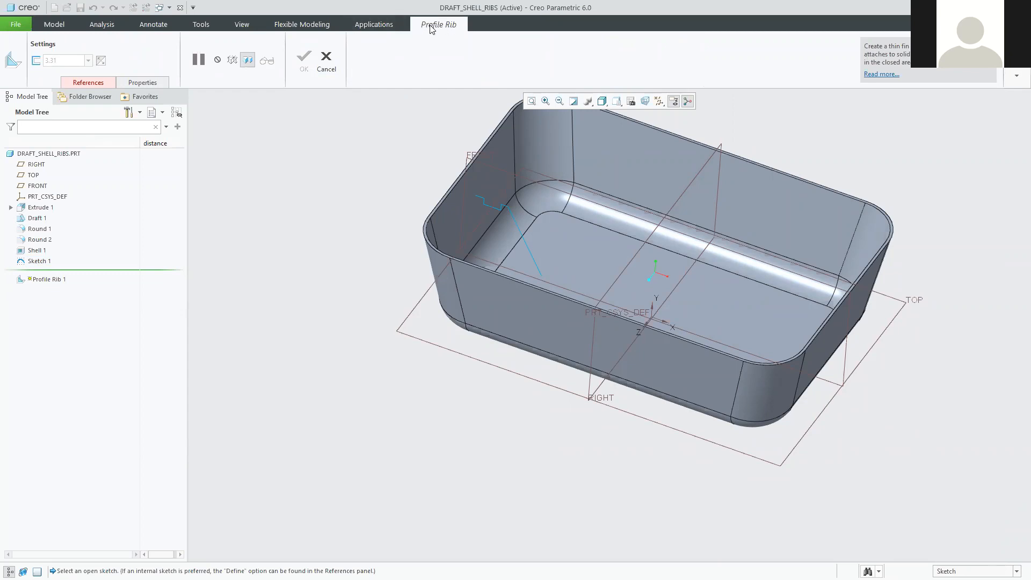
Use Sketch 1 as the rib profile and set the rib thickness to 1.5.
{"action": "scroll", "coordinate": [543, 198], "scroll_direction": "up", "scroll_amount": 2}
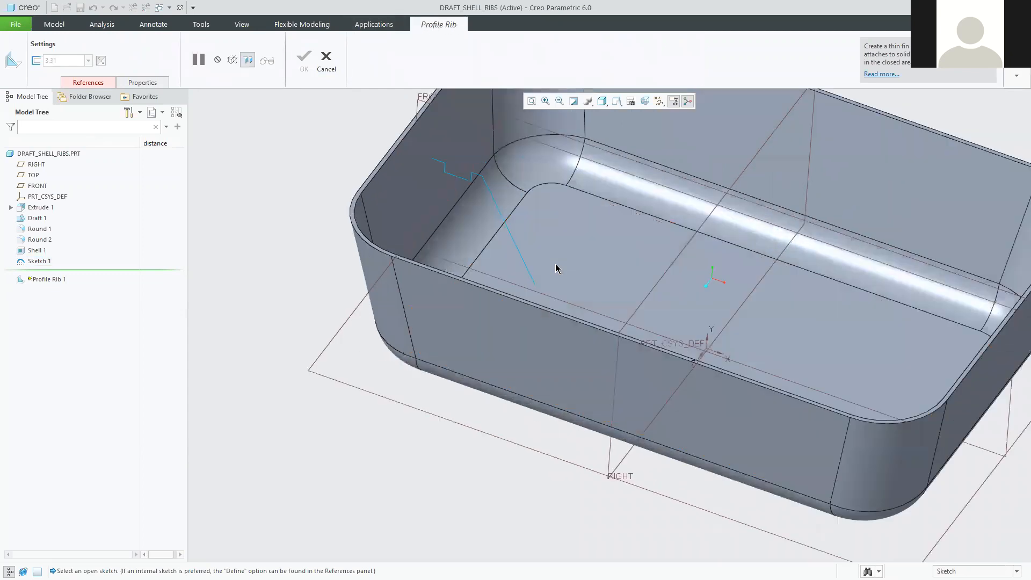
{"action": "scroll", "coordinate": [454, 148], "scroll_direction": "down", "scroll_amount": 3}
{"action": "left_click", "coordinate": [454, 149]}
{"action": "middle_click_drag", "start_coordinate": [379, 141], "coordinate": [409, 230], "text": "shift"}
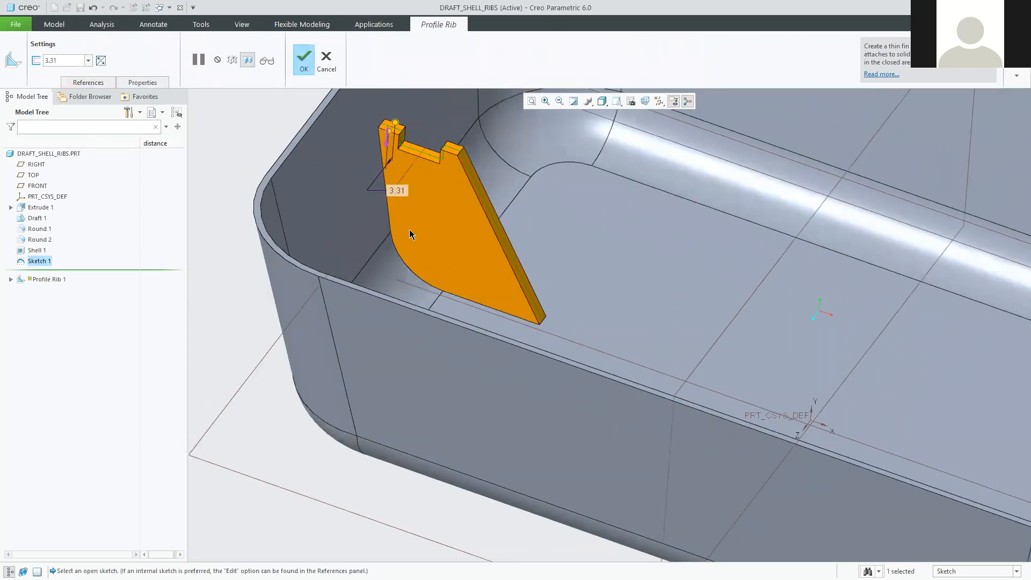
{"action": "double_click", "coordinate": [398, 190]}
{"action": "type", "text": "1.5"}
{"action": "key", "text": "Return"}
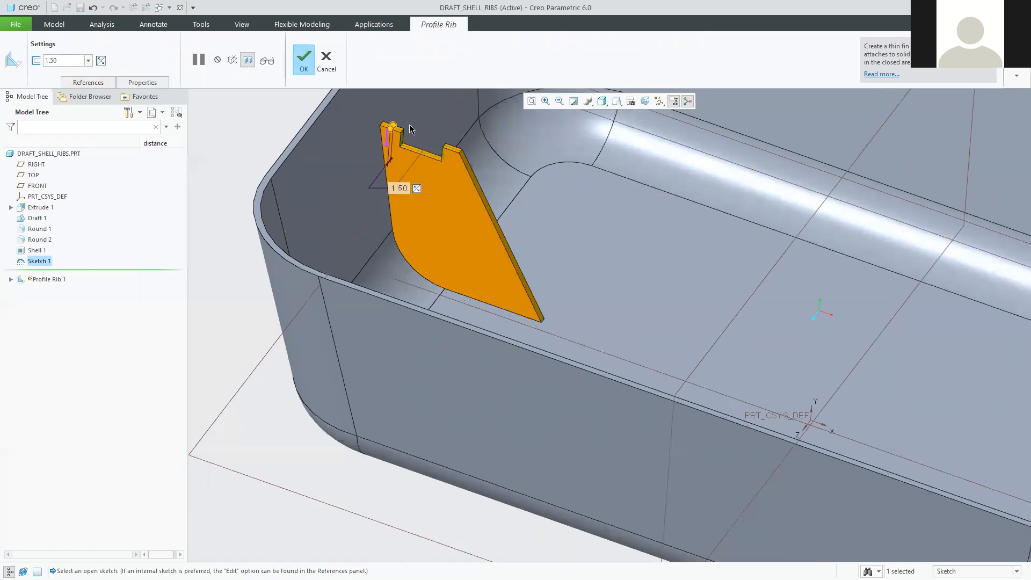
{"action": "scroll", "coordinate": [419, 110], "scroll_direction": "down", "scroll_amount": 2}
{"action": "scroll", "coordinate": [428, 118], "scroll_direction": "down", "scroll_amount": 3}
{"action": "middle_click_drag", "start_coordinate": [499, 179], "coordinate": [509, 284], "text": "shift"}
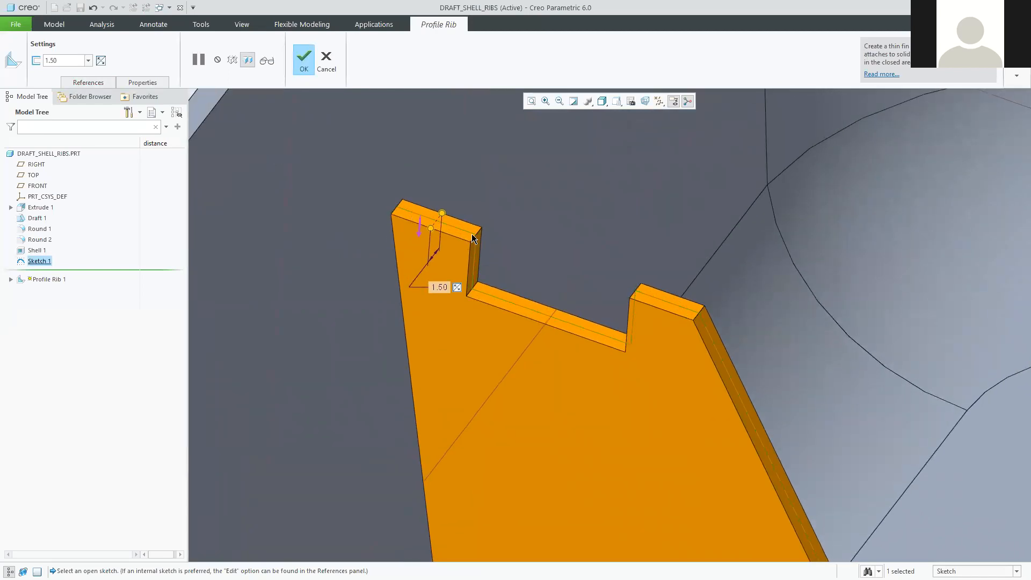
Cycle the thickness-side option until the rib thickness is applied to both sides.
{"action": "left_click", "coordinate": [101, 61]}
{"action": "left_click", "coordinate": [101, 60]}
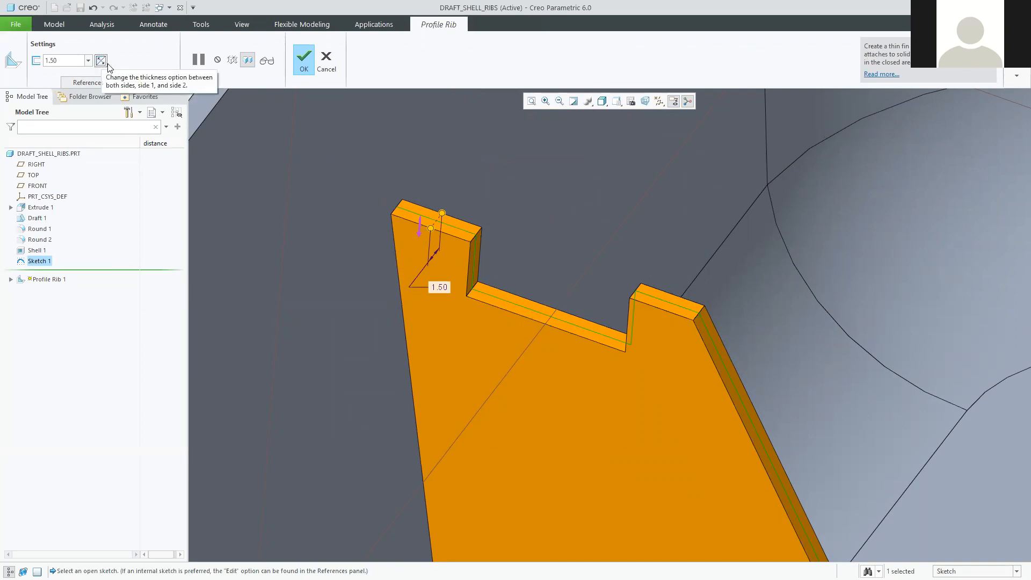
{"action": "left_click", "coordinate": [101, 61]}
{"action": "left_click", "coordinate": [102, 61]}
{"action": "left_click", "coordinate": [101, 60]}
{"action": "left_click", "coordinate": [102, 60]}
{"action": "left_click", "coordinate": [101, 61]}
{"action": "left_click", "coordinate": [101, 61]}
{"action": "left_click", "coordinate": [101, 61]}
{"action": "left_click", "coordinate": [101, 61]}
{"action": "left_click", "coordinate": [102, 61]}
{"action": "left_click", "coordinate": [102, 61]}
{"action": "left_click", "coordinate": [102, 60]}
{"action": "left_click", "coordinate": [101, 61]}
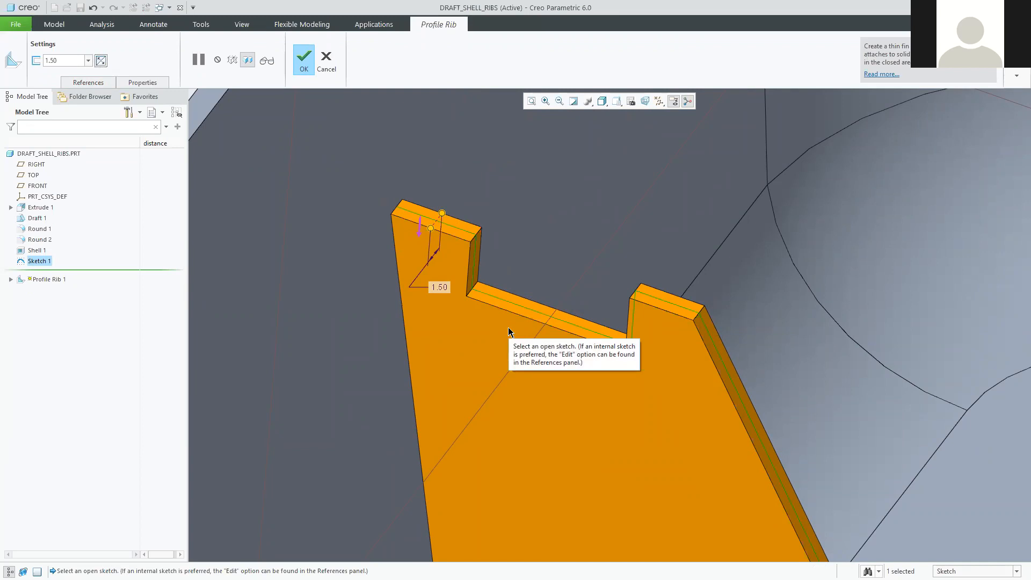
Complete the 1.50-thick rib as Profile Rib 1.
{"action": "left_click", "coordinate": [305, 55]}
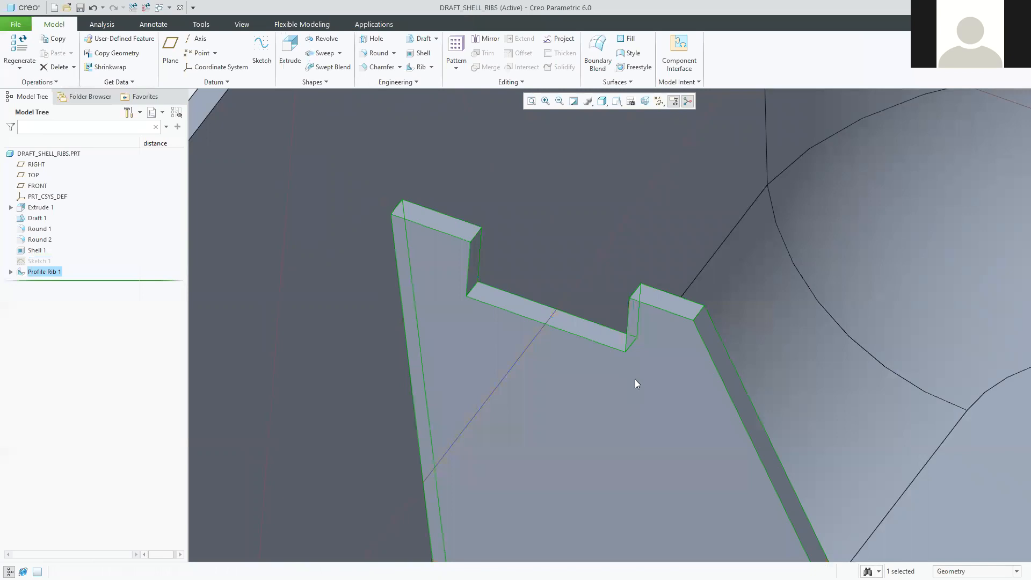
{"action": "scroll", "coordinate": [698, 461], "scroll_direction": "down", "scroll_amount": 10}
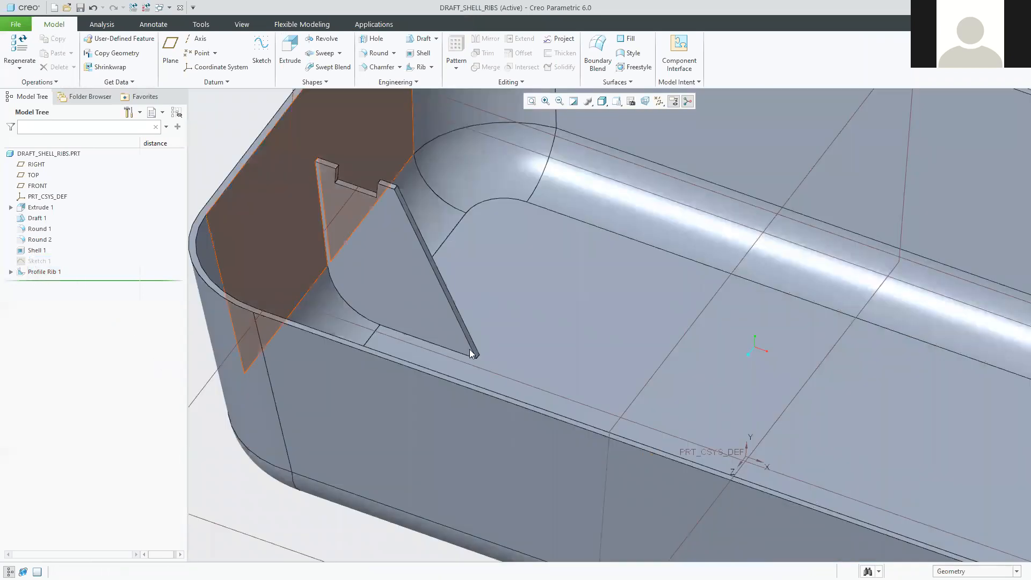
{"action": "scroll", "coordinate": [471, 353], "scroll_direction": "down", "scroll_amount": 5}
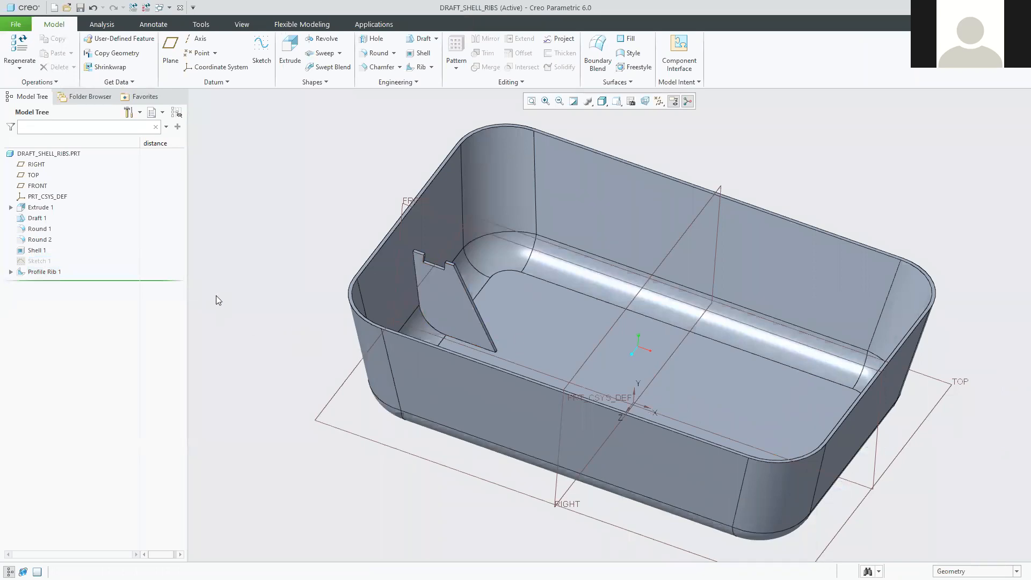
Select Sketch 1 in the model tree and make it visible again.
{"action": "left_click", "coordinate": [31, 262]}
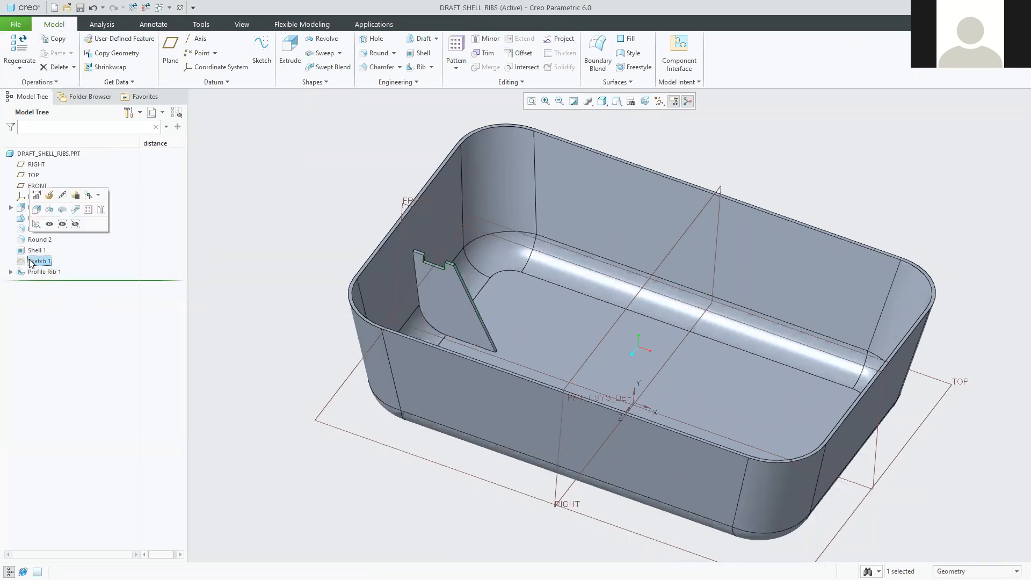
{"action": "left_click", "coordinate": [298, 229]}
{"action": "left_click", "coordinate": [32, 262]}
{"action": "left_click", "coordinate": [284, 244]}
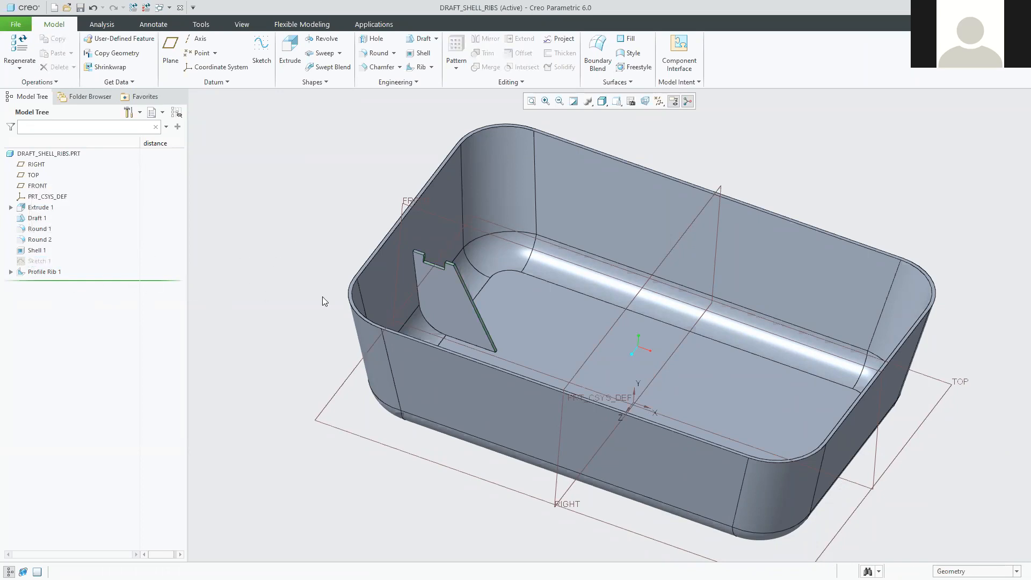
{"action": "left_click", "coordinate": [38, 264]}
{"action": "left_click", "coordinate": [305, 174]}
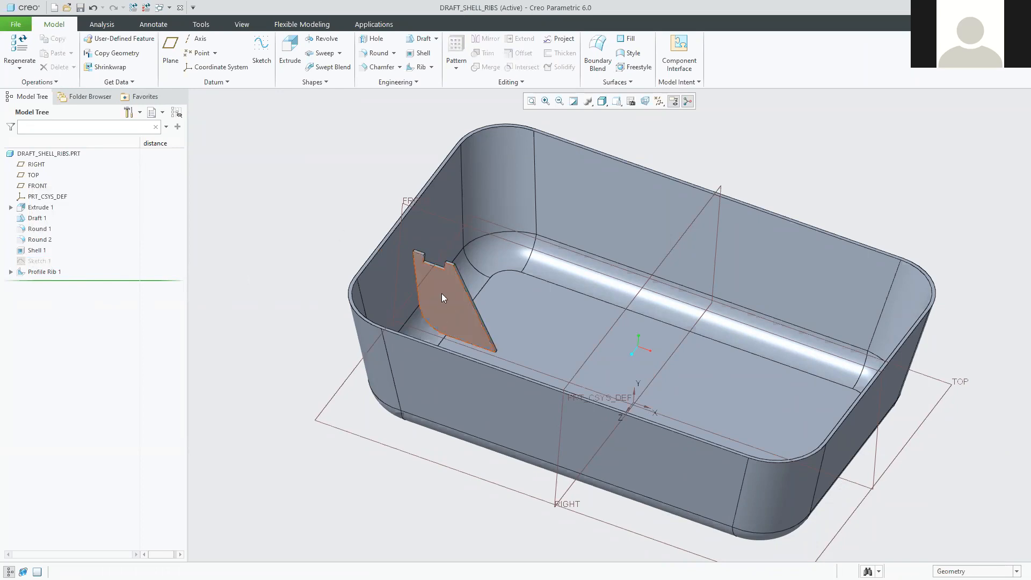
{"action": "scroll", "coordinate": [467, 307], "scroll_direction": "down", "scroll_amount": 4}
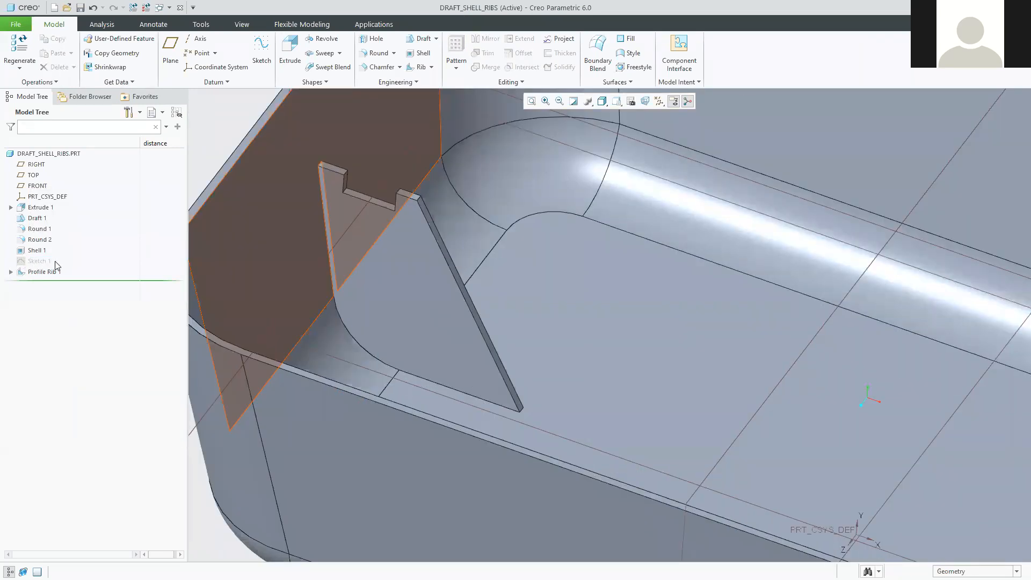
{"action": "left_click", "coordinate": [39, 262]}
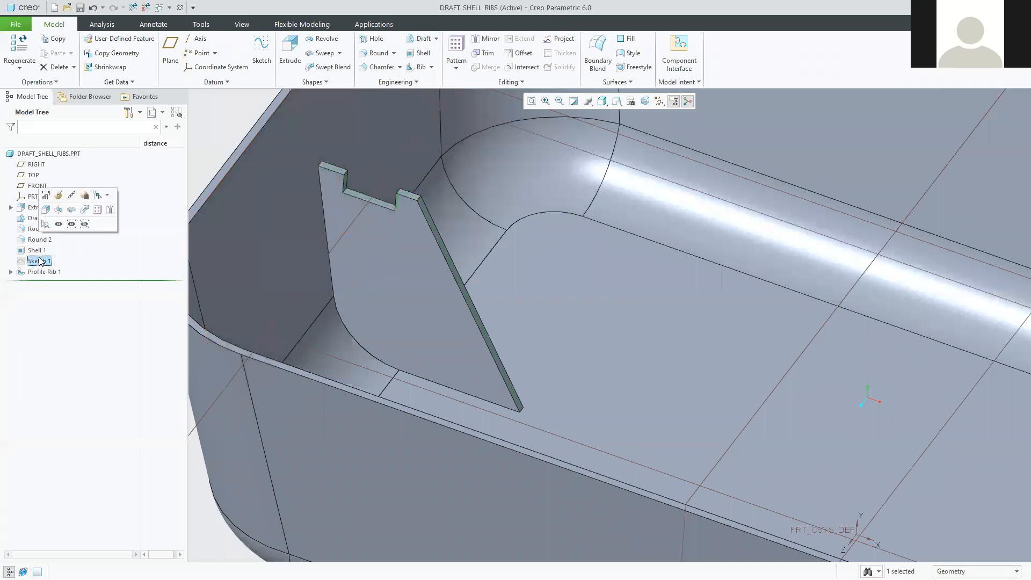
{"action": "left_click", "coordinate": [59, 224]}
{"action": "left_click", "coordinate": [218, 116]}
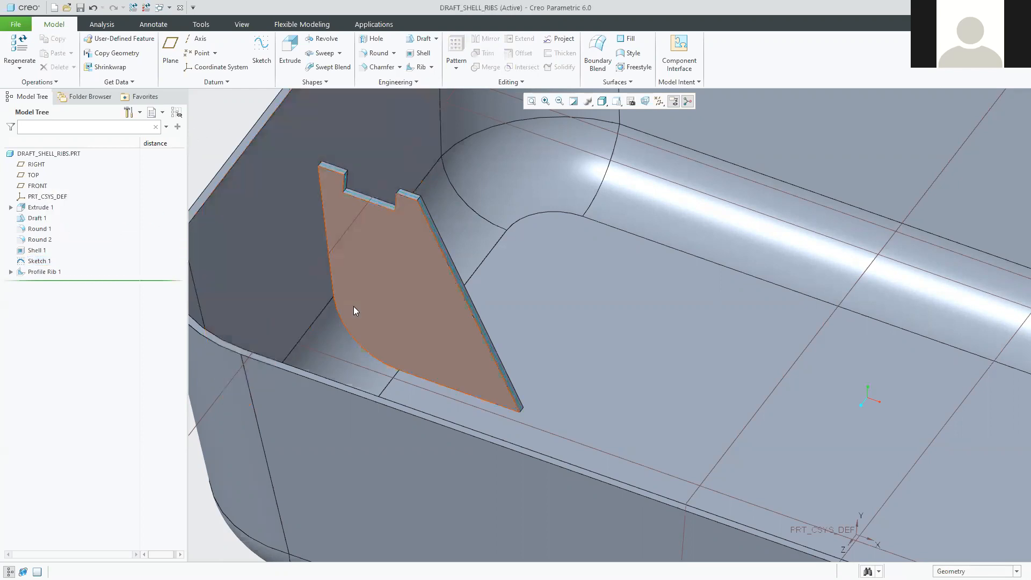
{"action": "scroll", "coordinate": [354, 306], "scroll_direction": "down", "scroll_amount": 5}
{"action": "scroll", "coordinate": [377, 234], "scroll_direction": "up", "scroll_amount": 8}
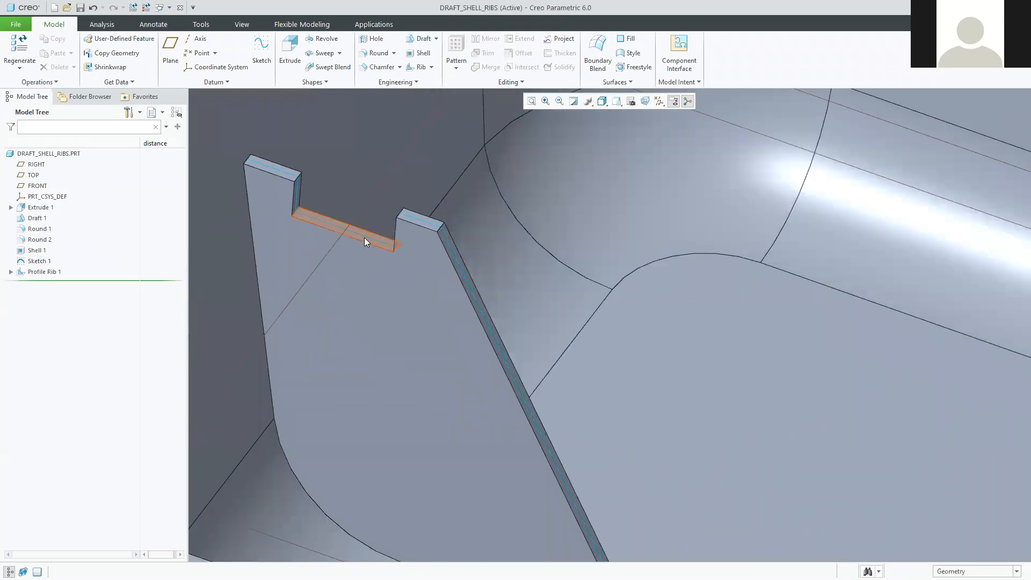
Hide Sketch 1 and bring the tutorial PDF window over the model.
{"action": "left_click", "coordinate": [39, 261]}
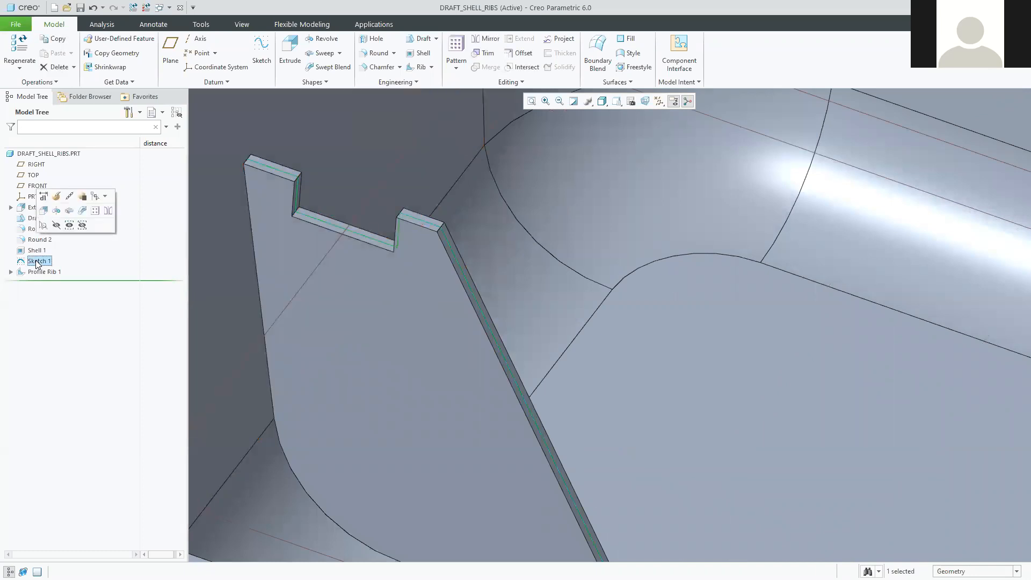
{"action": "left_click", "coordinate": [56, 227]}
{"action": "scroll", "coordinate": [414, 329], "scroll_direction": "down", "scroll_amount": 5}
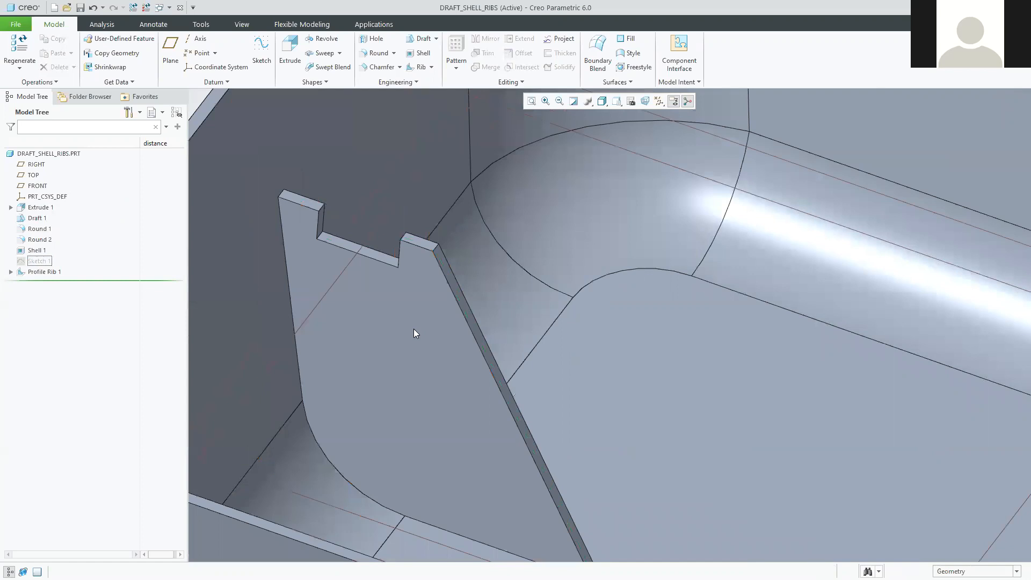
{"action": "scroll", "coordinate": [354, 352], "scroll_direction": "down", "scroll_amount": 3}
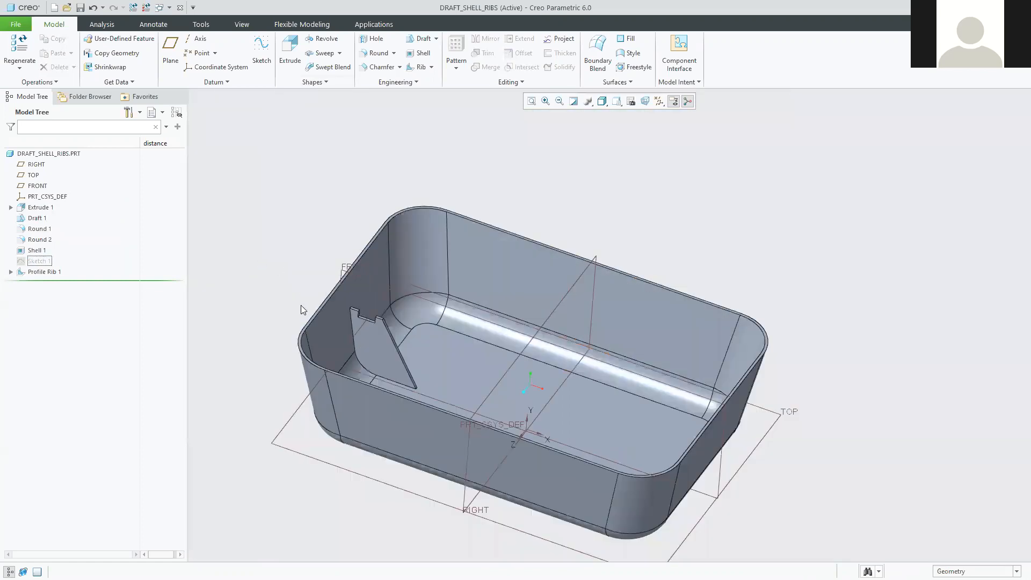
{"action": "scroll", "coordinate": [355, 277], "scroll_direction": "up", "scroll_amount": 3}
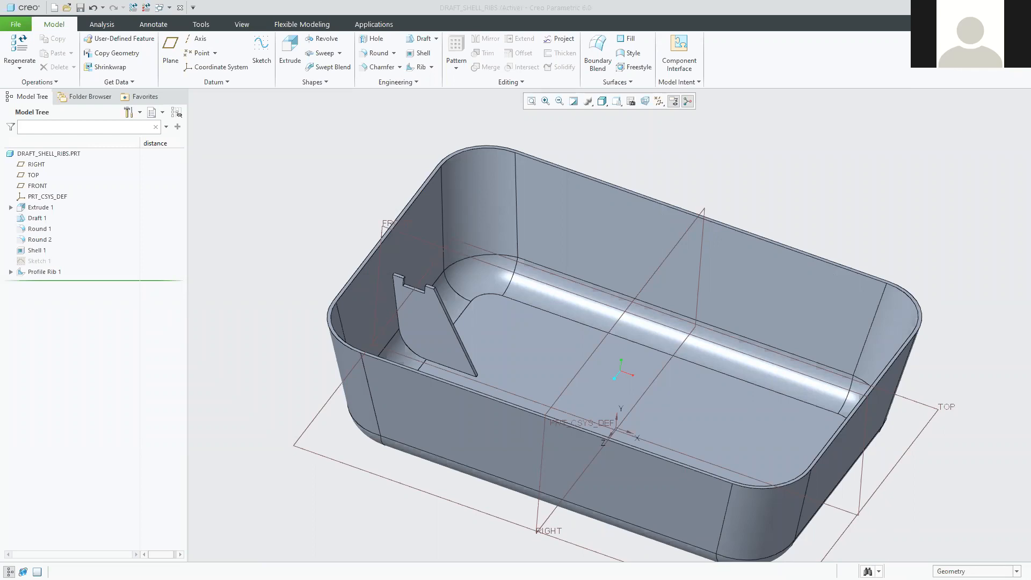
{"action": "left_click_drag", "start_coordinate": [1030, 50], "coordinate": [887, 50]}
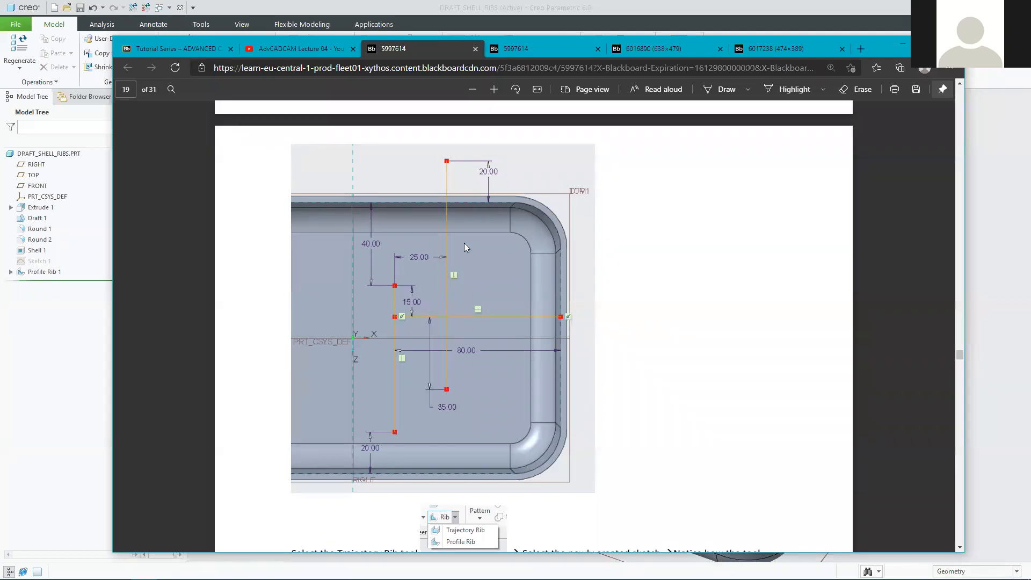
Scroll the tutorial PDF back to page 18's step for a datum plane 24mm above TOP.
{"action": "scroll", "coordinate": [467, 339], "scroll_direction": "up", "scroll_amount": 4}
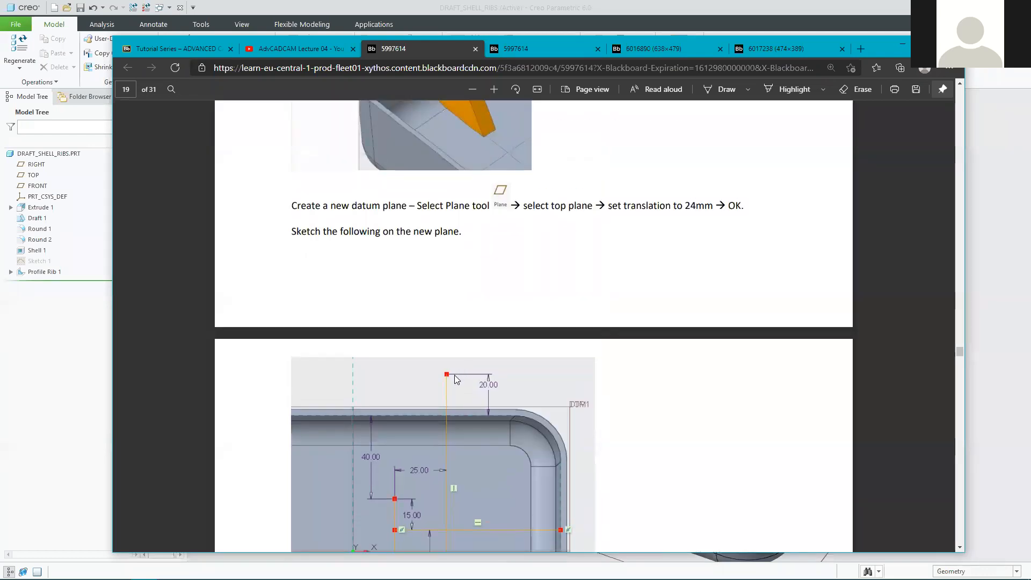
{"action": "scroll", "coordinate": [454, 446], "scroll_direction": "up", "scroll_amount": 4}
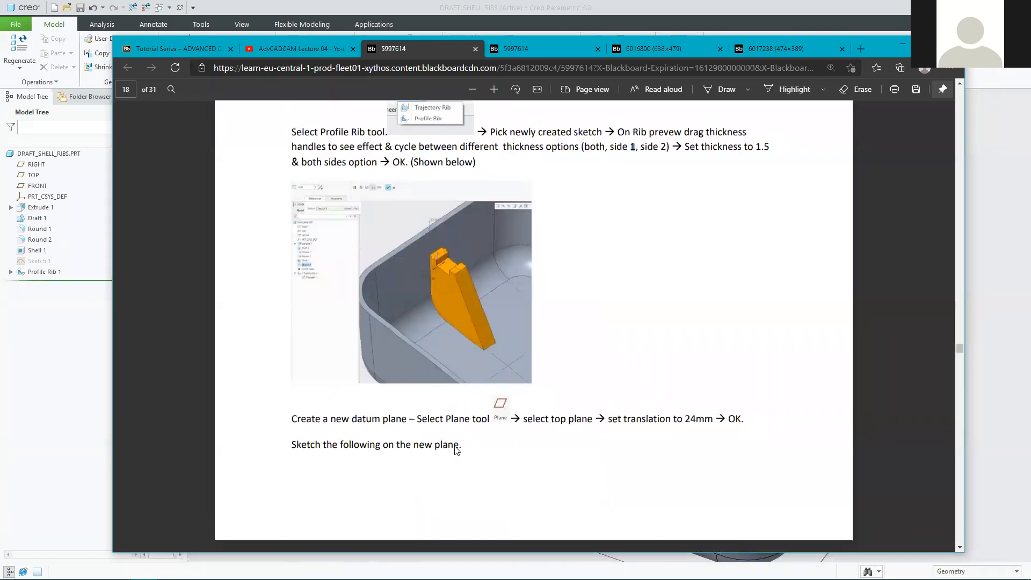
{"action": "scroll", "coordinate": [462, 492], "scroll_direction": "down", "scroll_amount": 1}
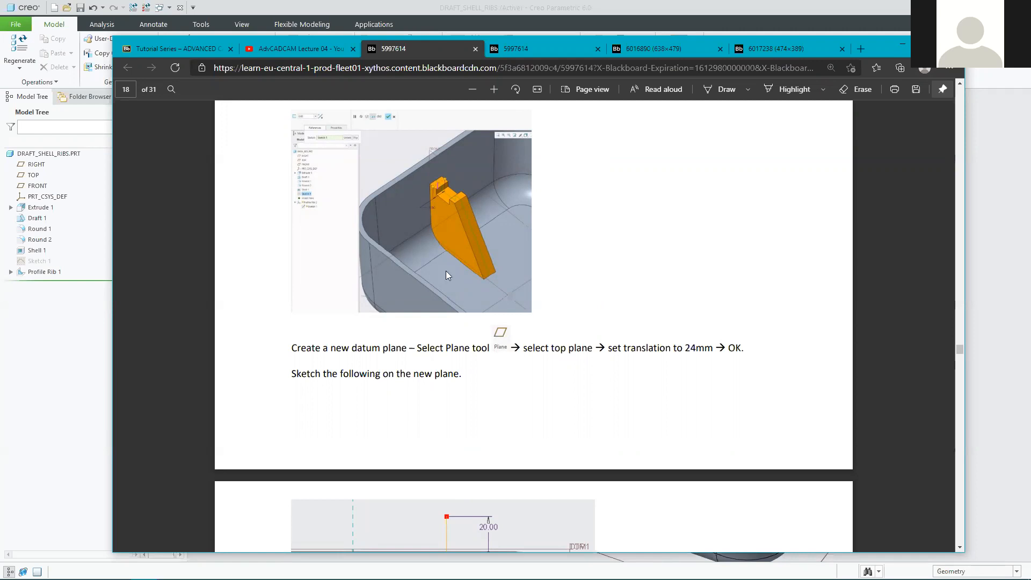
Return to Creo and select the RIGHT, TOP and FRONT datum planes in turn.
{"action": "left_click", "coordinate": [902, 45]}
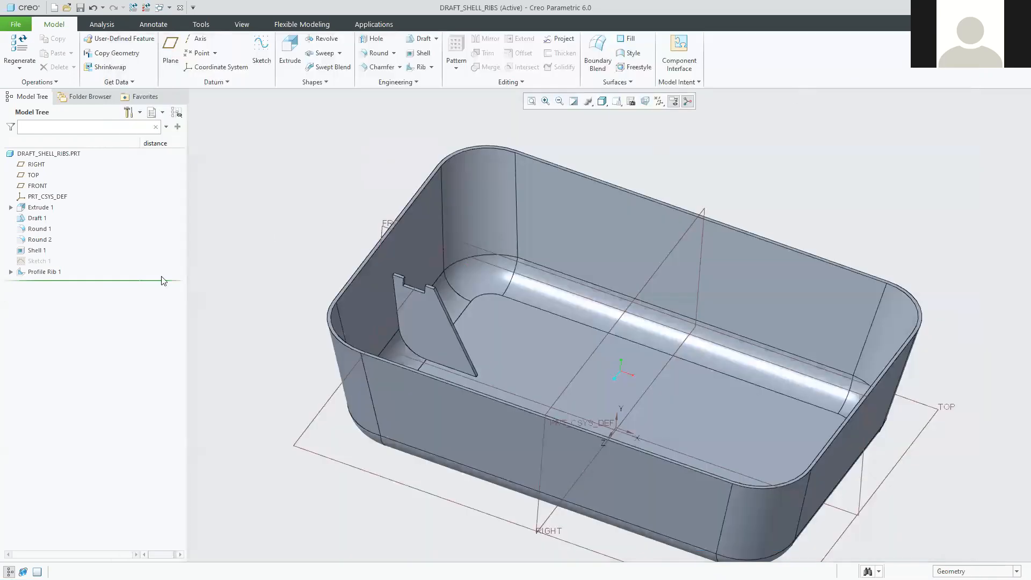
{"action": "left_click", "coordinate": [36, 165]}
{"action": "left_click", "coordinate": [33, 175]}
{"action": "left_click", "coordinate": [36, 187]}
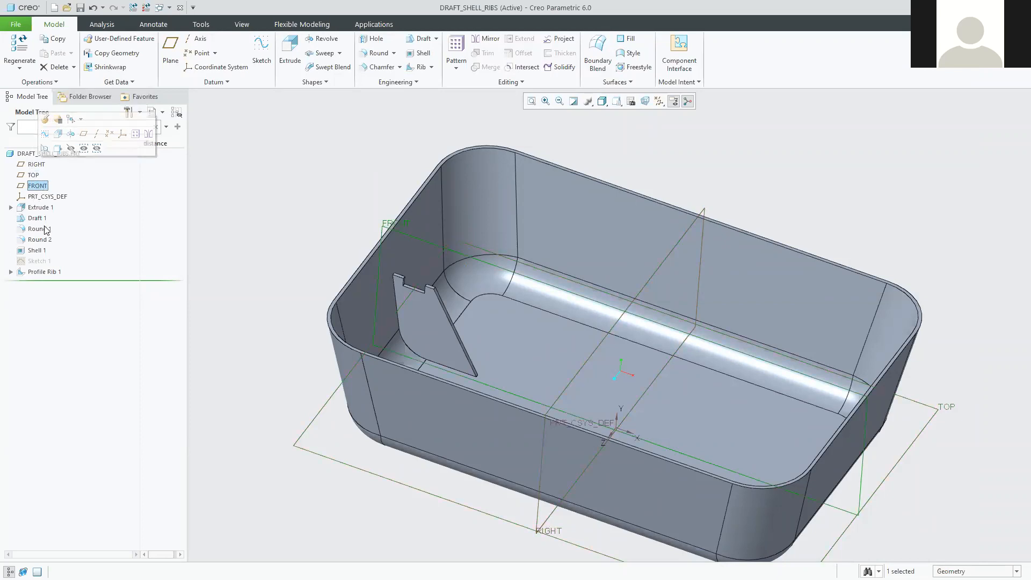
{"action": "left_click", "coordinate": [311, 208]}
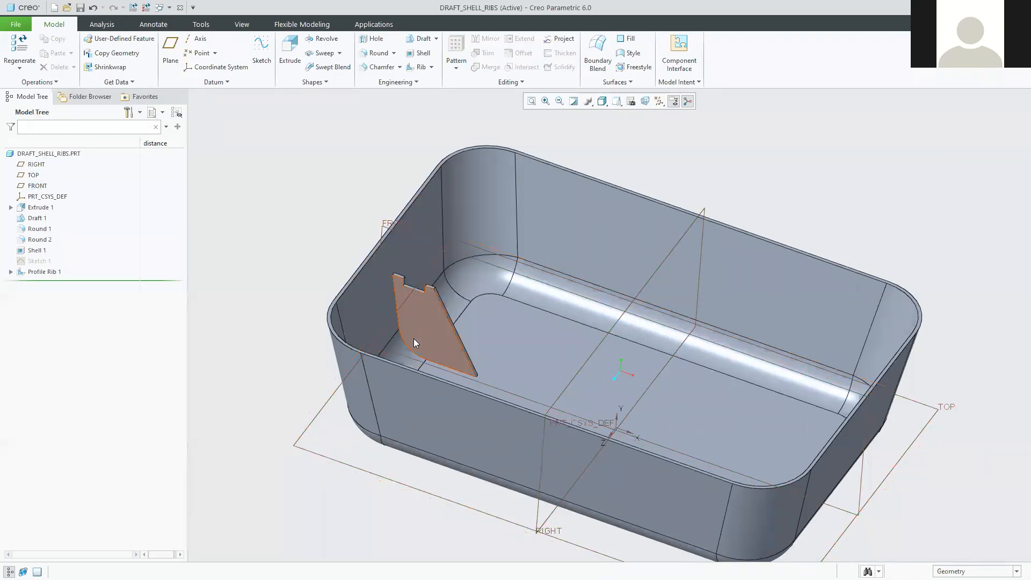
Turn the tray to an oblique top view of its shelled interior and start a datum plane.
{"action": "left_click", "coordinate": [428, 322]}
{"action": "middle_click_drag", "start_coordinate": [432, 332], "coordinate": [501, 271]}
{"action": "left_click", "coordinate": [503, 265]}
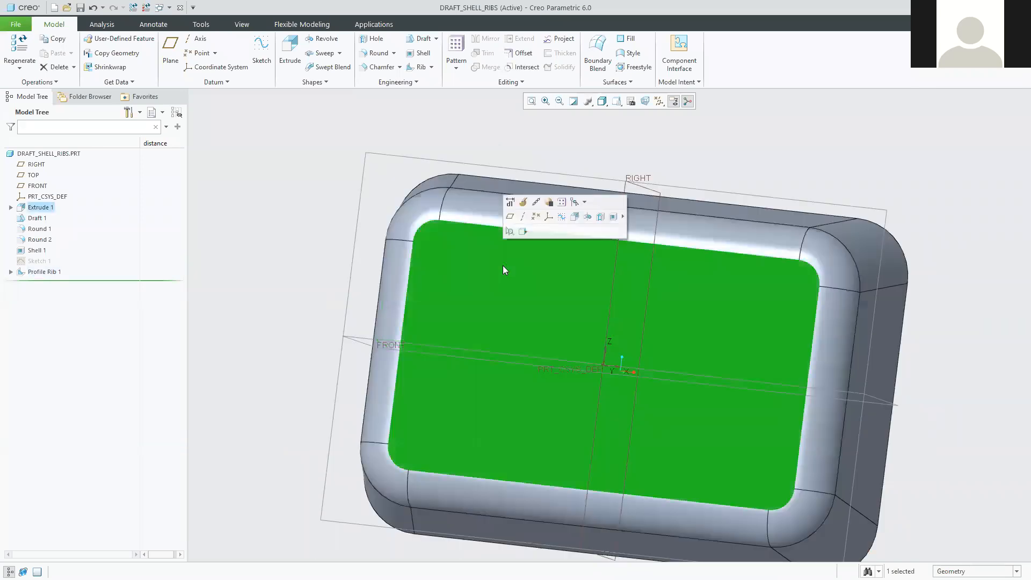
{"action": "middle_click_drag", "start_coordinate": [306, 281], "coordinate": [274, 339]}
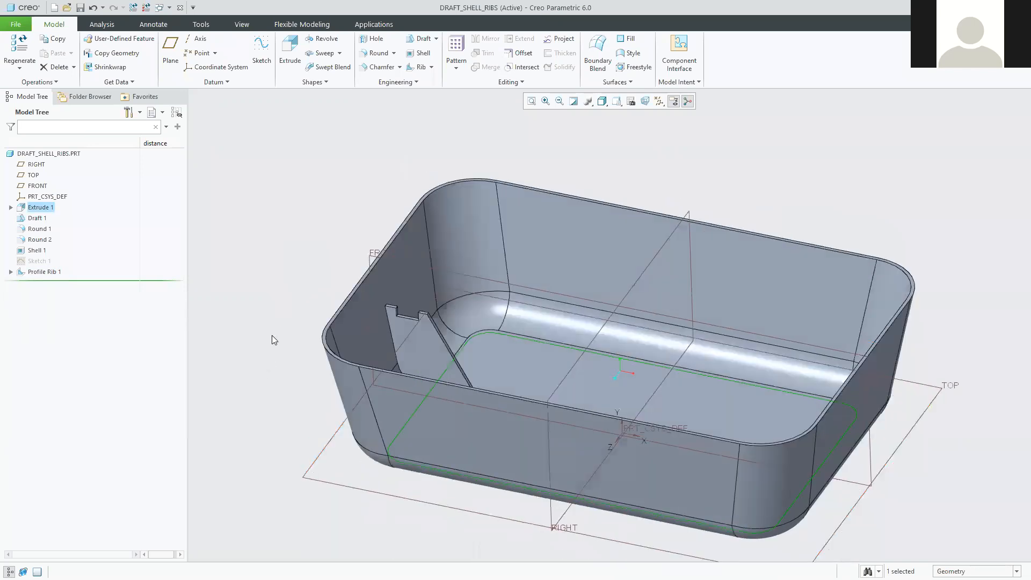
{"action": "left_click", "coordinate": [948, 417]}
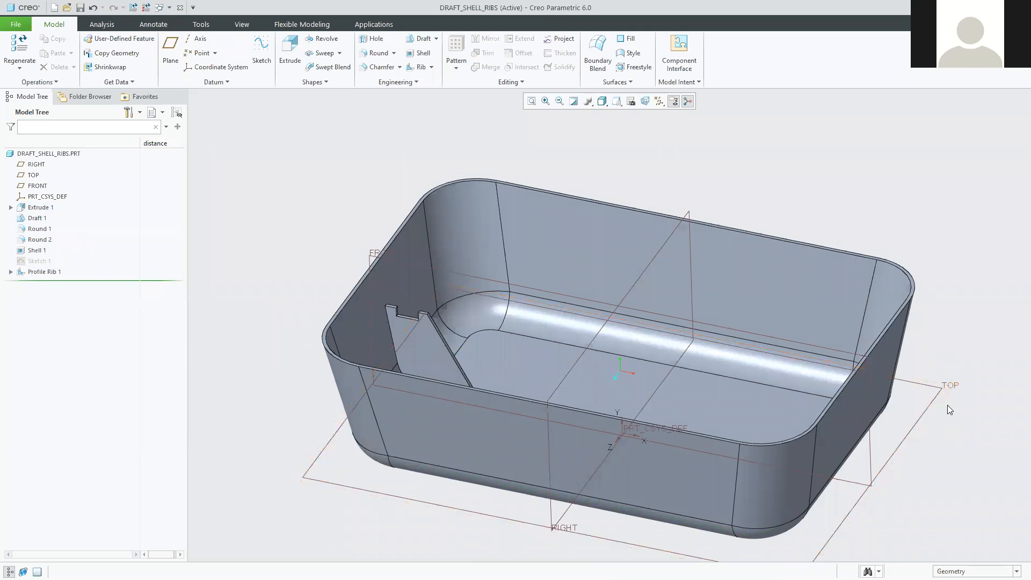
{"action": "left_click", "coordinate": [941, 392]}
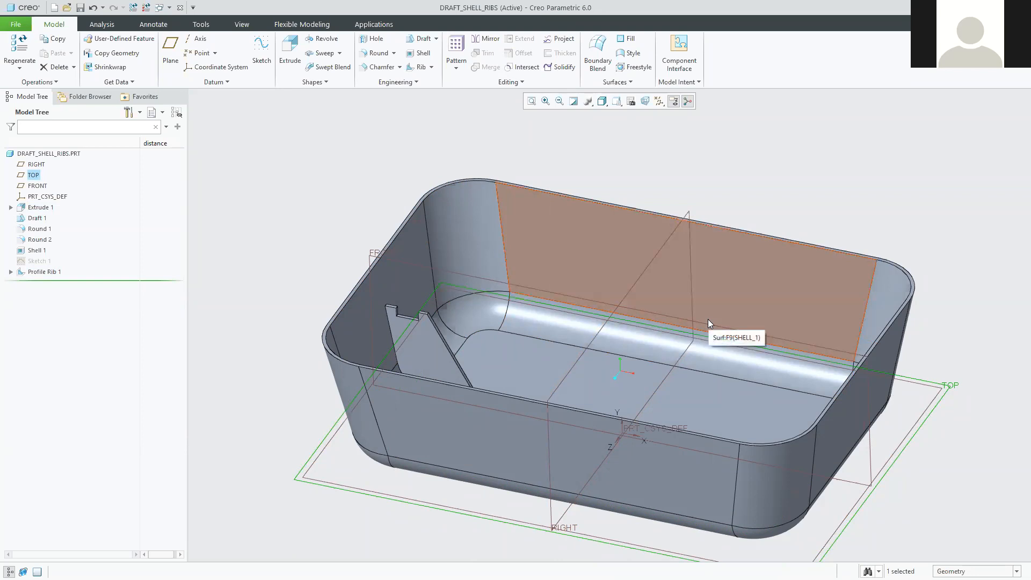
{"action": "left_click", "coordinate": [879, 197]}
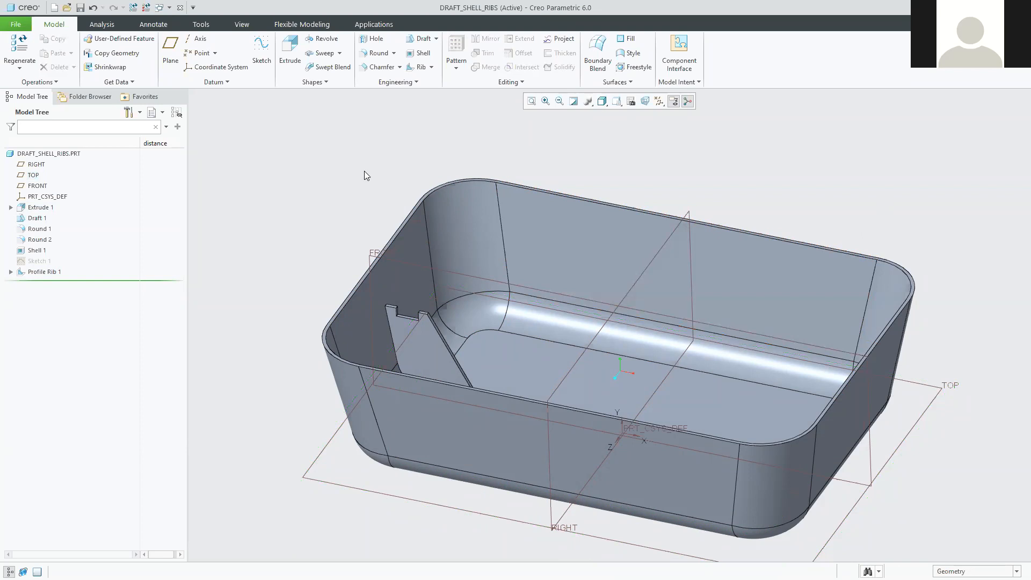
{"action": "middle_click_drag", "start_coordinate": [593, 332], "coordinate": [547, 281], "text": "shift"}
{"action": "scroll", "coordinate": [753, 351], "scroll_direction": "up", "scroll_amount": 2}
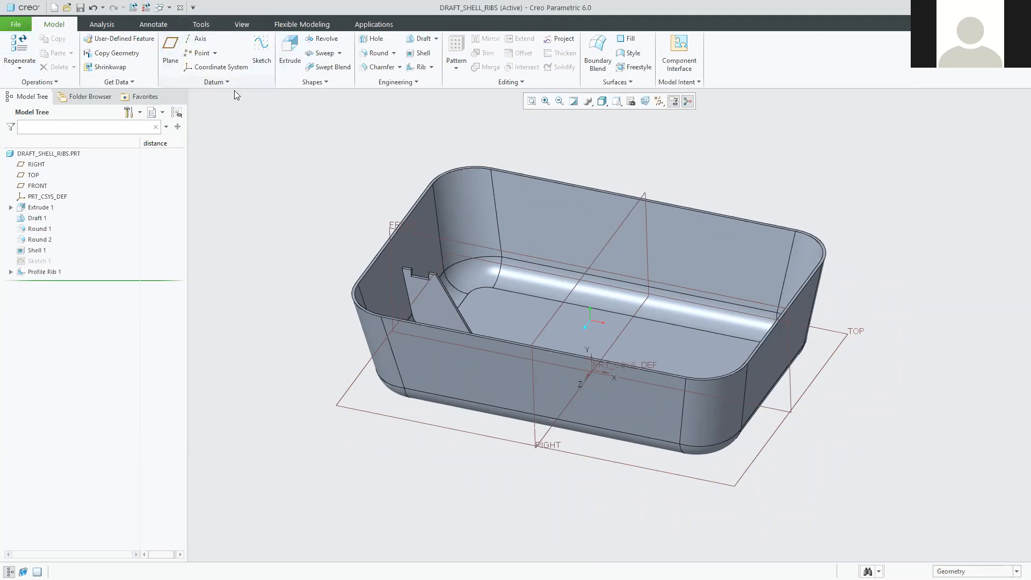
{"action": "left_click", "coordinate": [172, 45]}
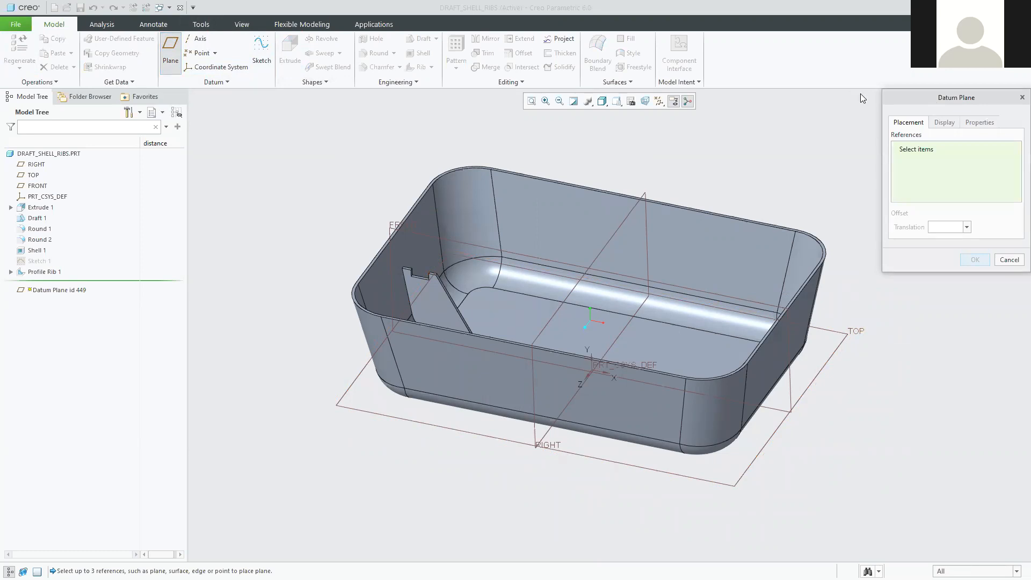
Set the TOP datum plane as the new plane's Offset reference.
{"action": "left_click_drag", "start_coordinate": [930, 98], "coordinate": [788, 68]}
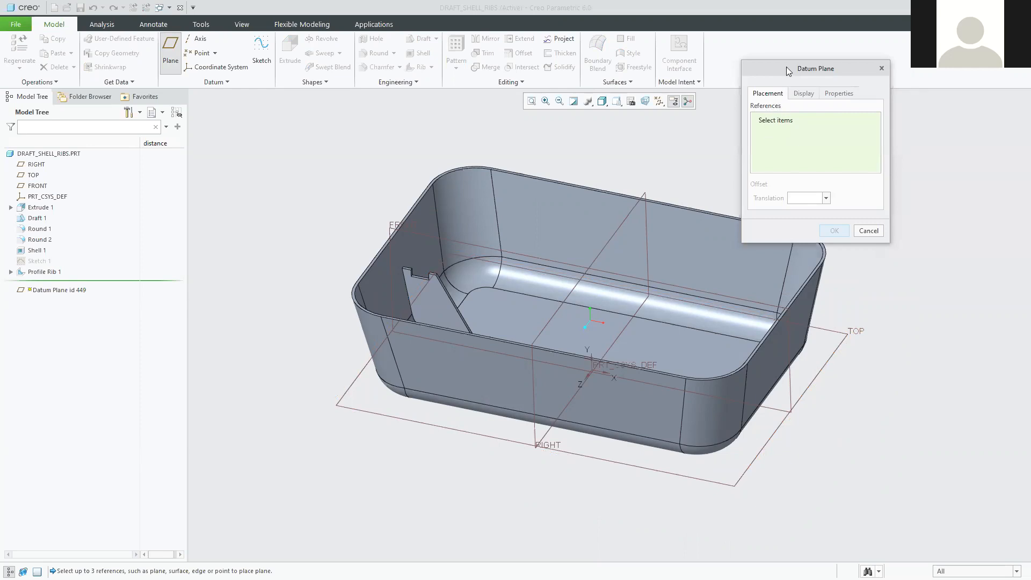
{"action": "left_click_drag", "start_coordinate": [800, 68], "coordinate": [861, 51]}
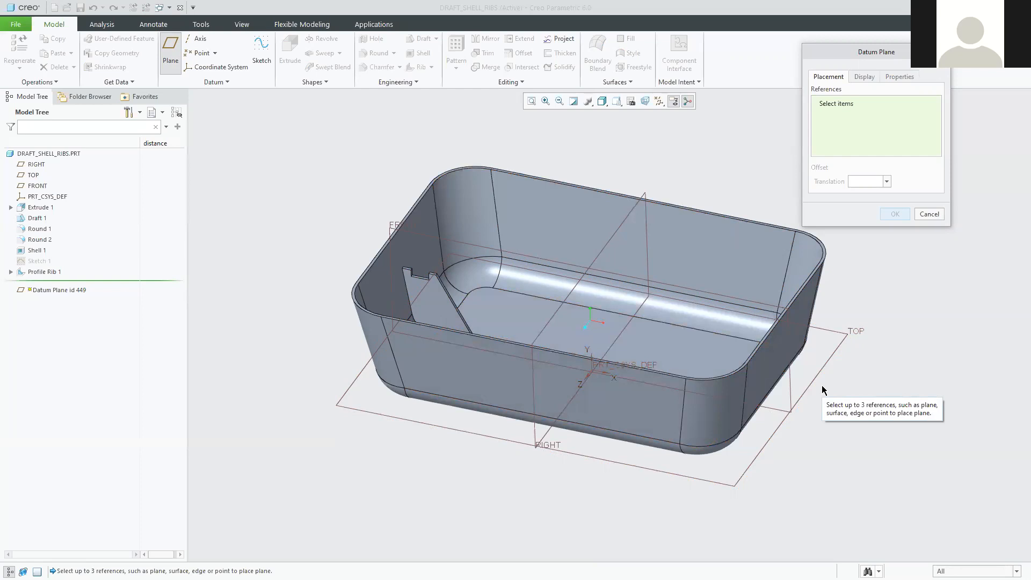
{"action": "left_click", "coordinate": [845, 339]}
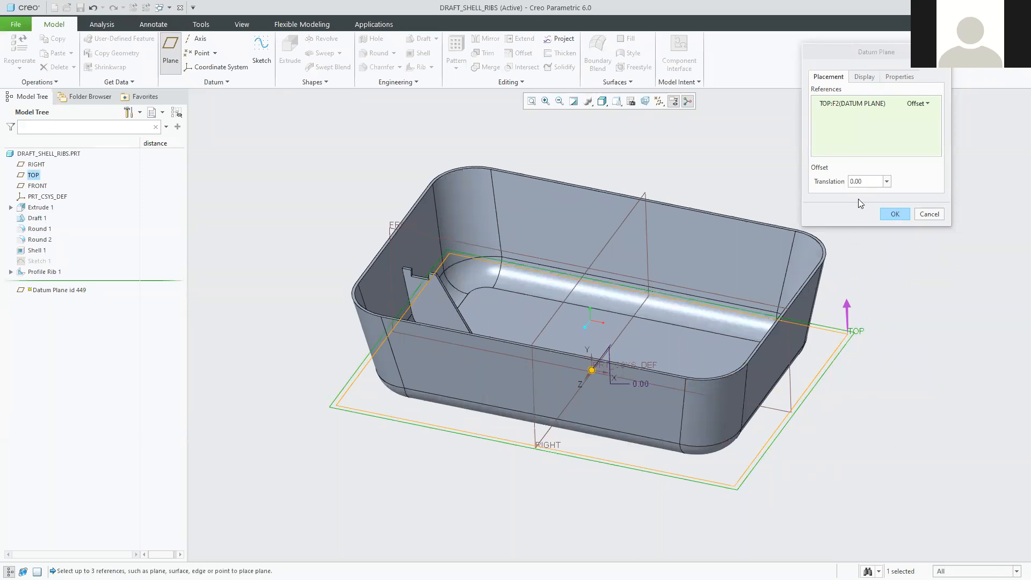
Offset datum plane DTM1 upward 34 from the TOP plane and finish it.
{"action": "left_click", "coordinate": [871, 181]}
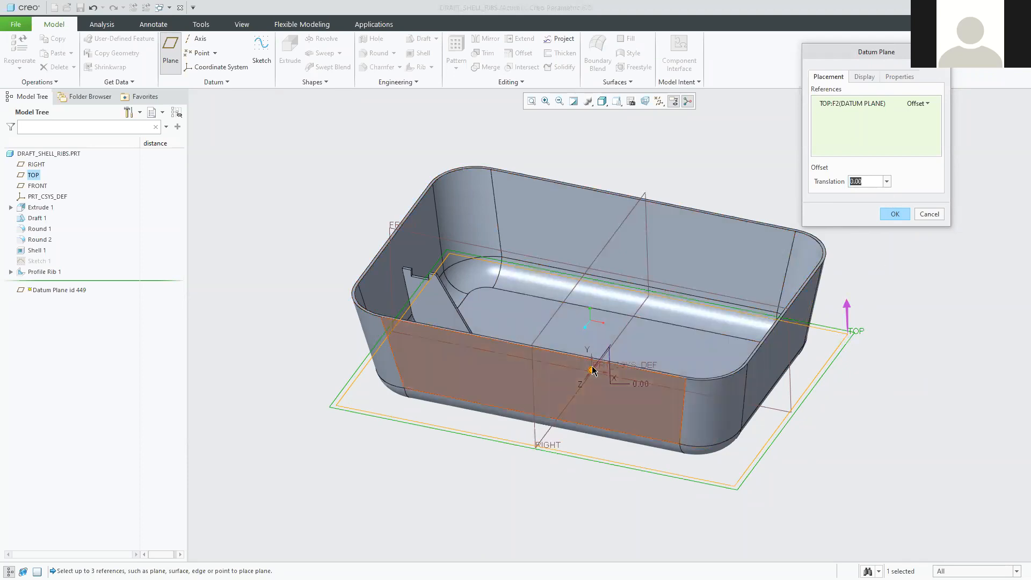
{"action": "left_click_drag", "start_coordinate": [592, 370], "coordinate": [609, 319]}
{"action": "middle_click_drag", "start_coordinate": [630, 371], "coordinate": [691, 393]}
{"action": "middle_click_drag", "start_coordinate": [479, 342], "coordinate": [466, 342]}
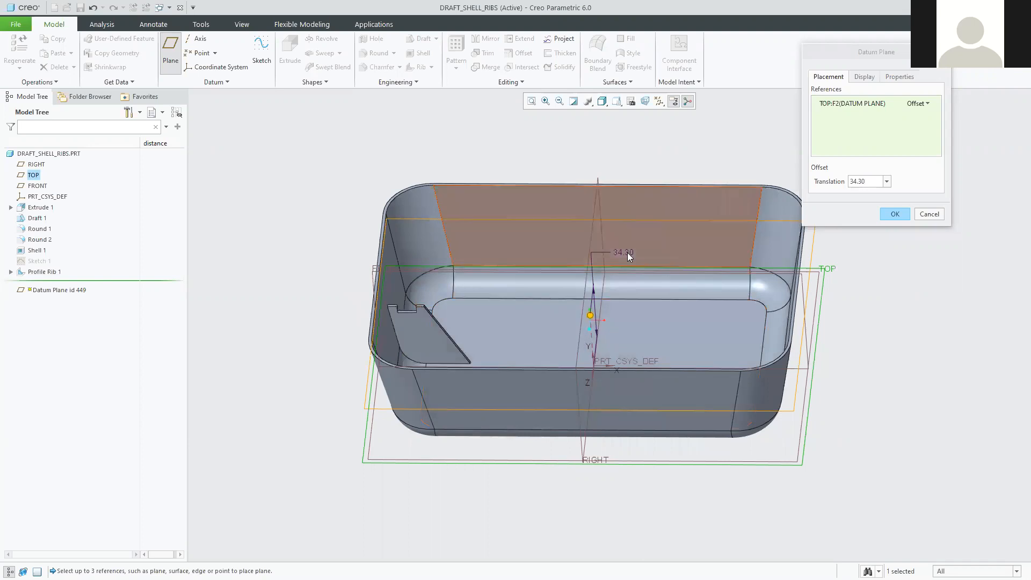
{"action": "middle_click_drag", "start_coordinate": [688, 368], "coordinate": [690, 344]}
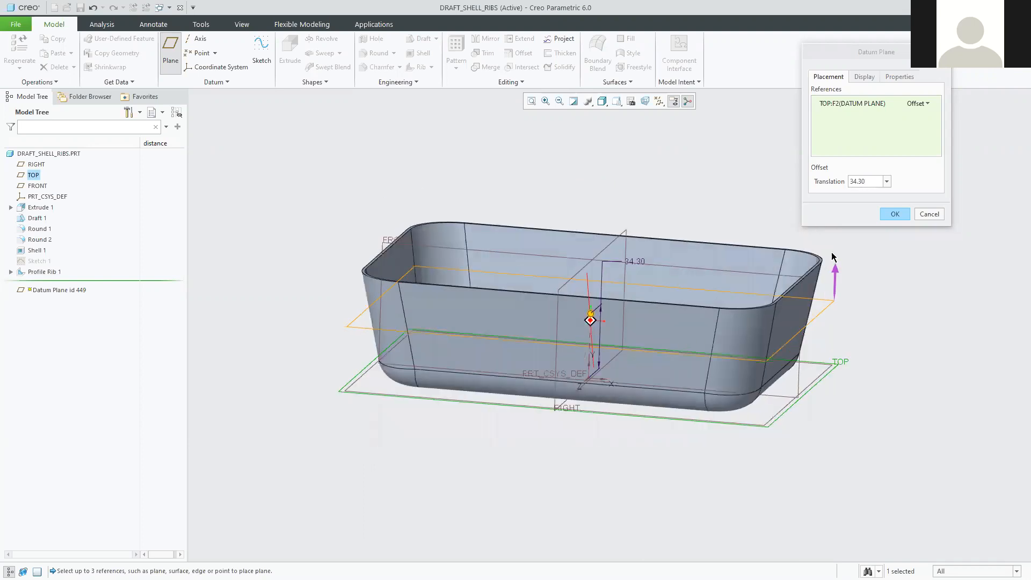
{"action": "double_click", "coordinate": [870, 181]}
{"action": "type", "text": "34"}
{"action": "key", "text": "Return"}
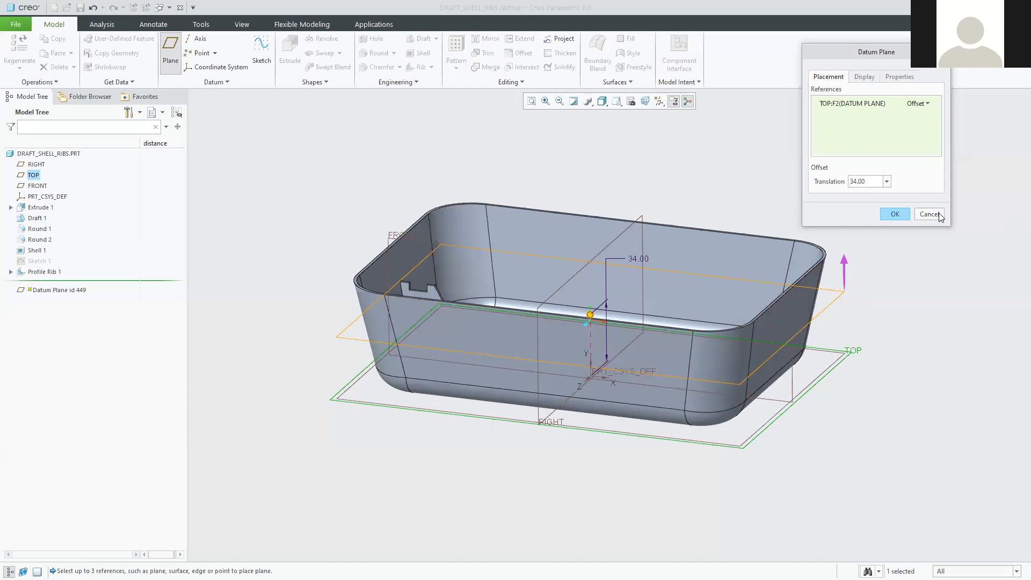
{"action": "left_click", "coordinate": [845, 261]}
{"action": "left_click", "coordinate": [846, 317]}
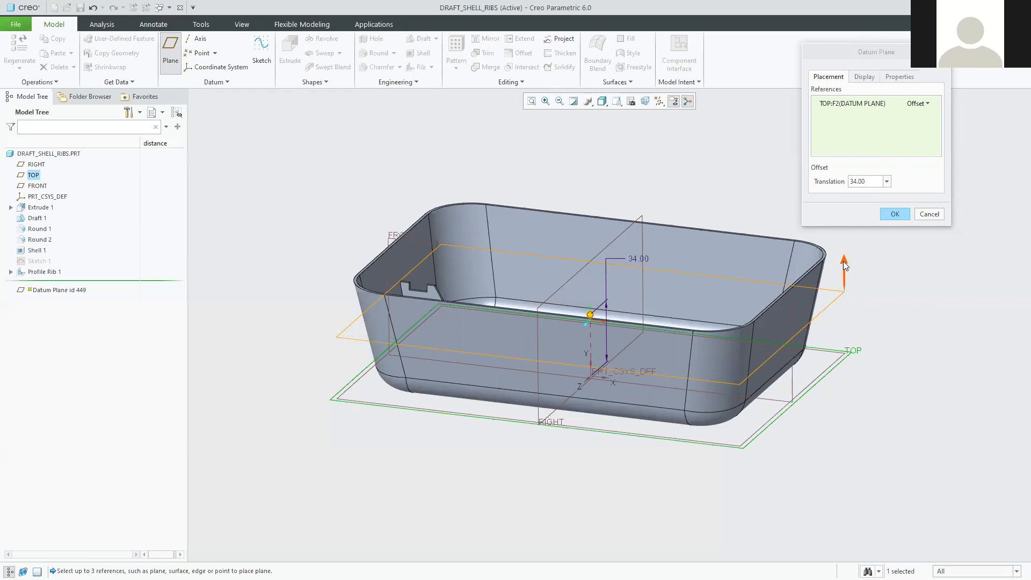
{"action": "middle_click_drag", "start_coordinate": [745, 449], "coordinate": [666, 343]}
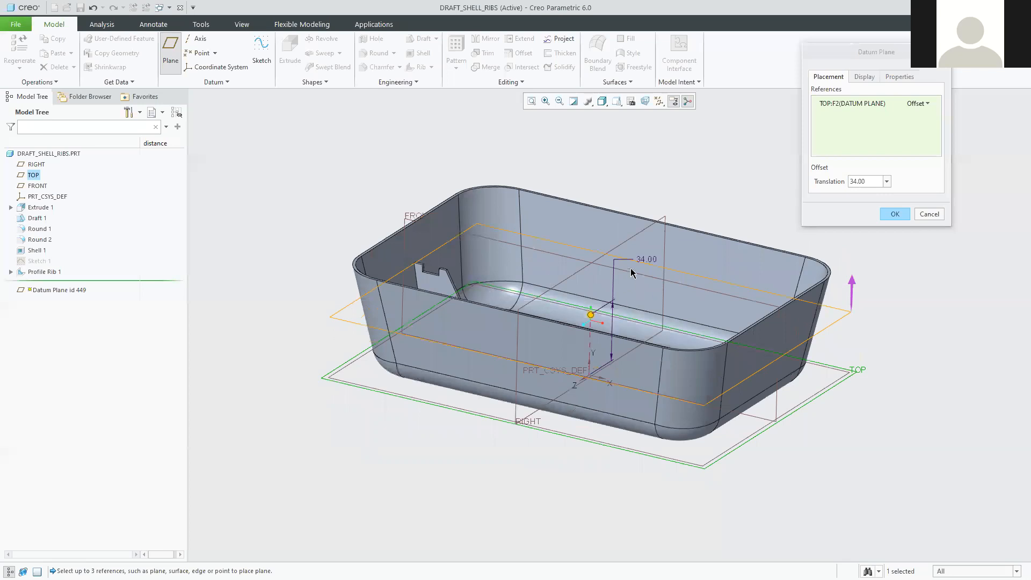
{"action": "left_click", "coordinate": [893, 214]}
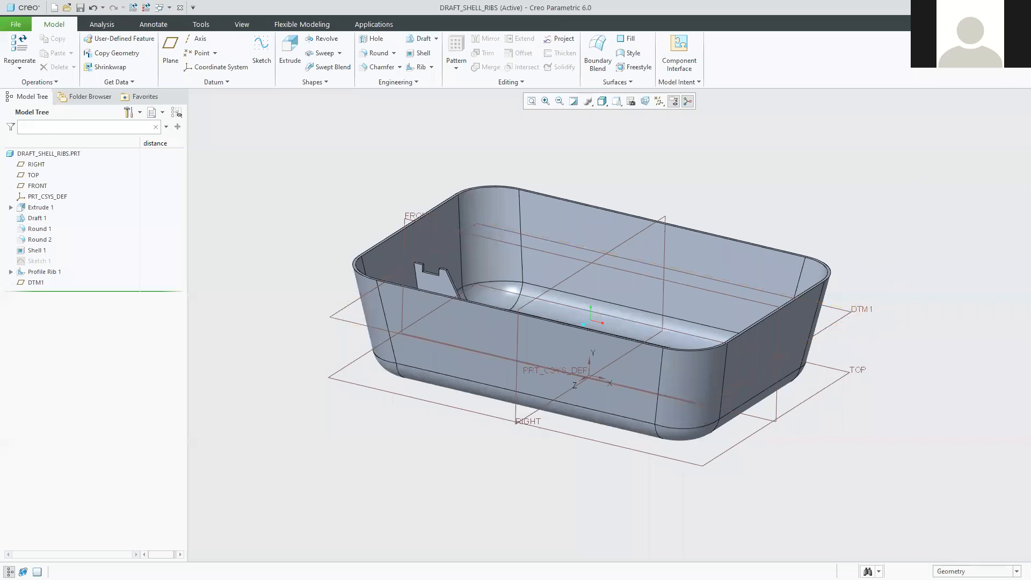
Begin Sketch 2 on the DTM1 plane, then switch over to the tutorial PDF.
{"action": "left_click", "coordinate": [845, 312]}
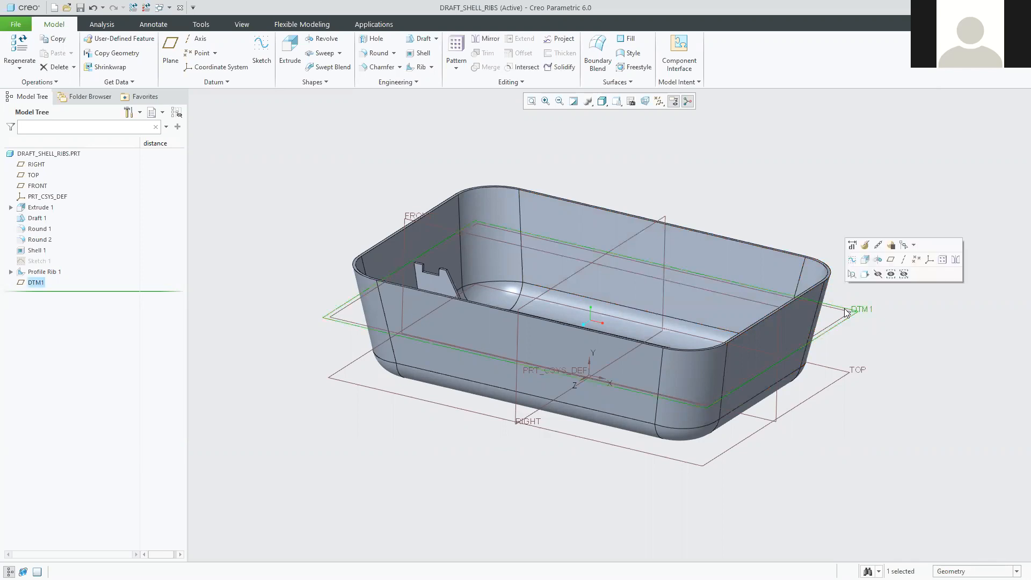
{"action": "left_click", "coordinate": [852, 260]}
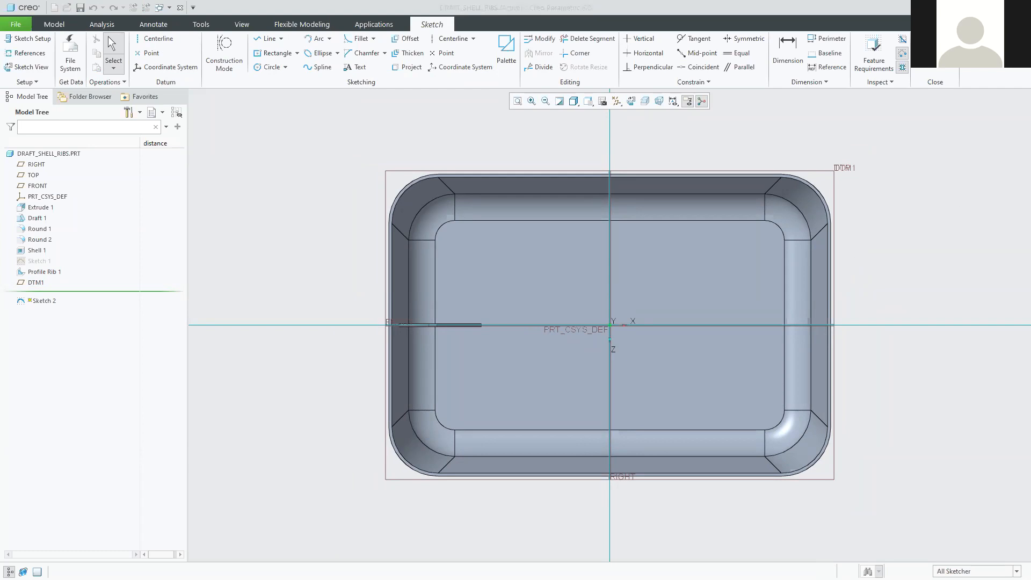
{"action": "key", "text": "alt+Tab"}
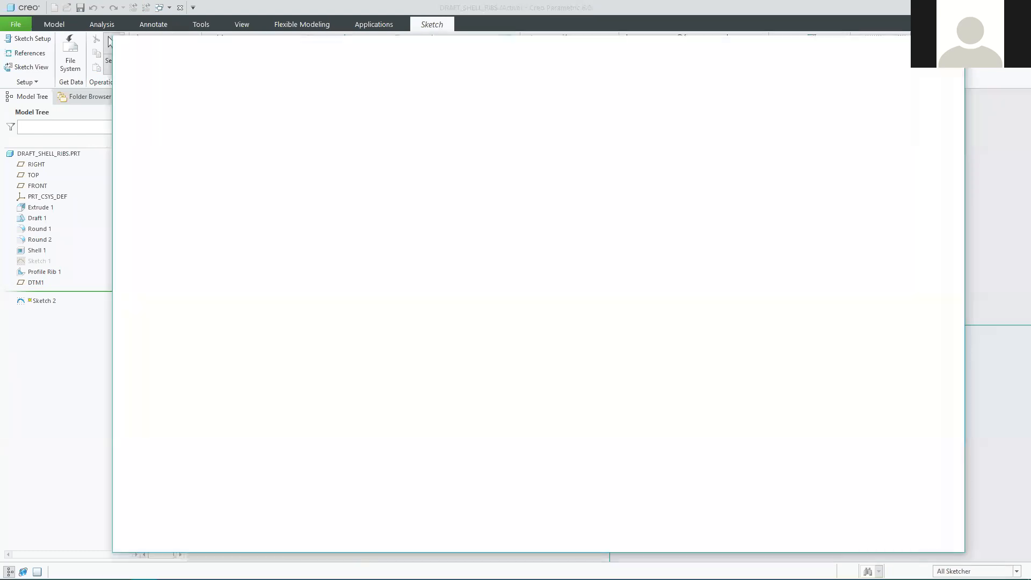
Read through page 19 of the tutorial PDF, then minimize Edge to return to Creo.
{"action": "scroll", "coordinate": [618, 316], "scroll_direction": "down", "scroll_amount": 4}
{"action": "scroll", "coordinate": [618, 319], "scroll_direction": "down", "scroll_amount": 5}
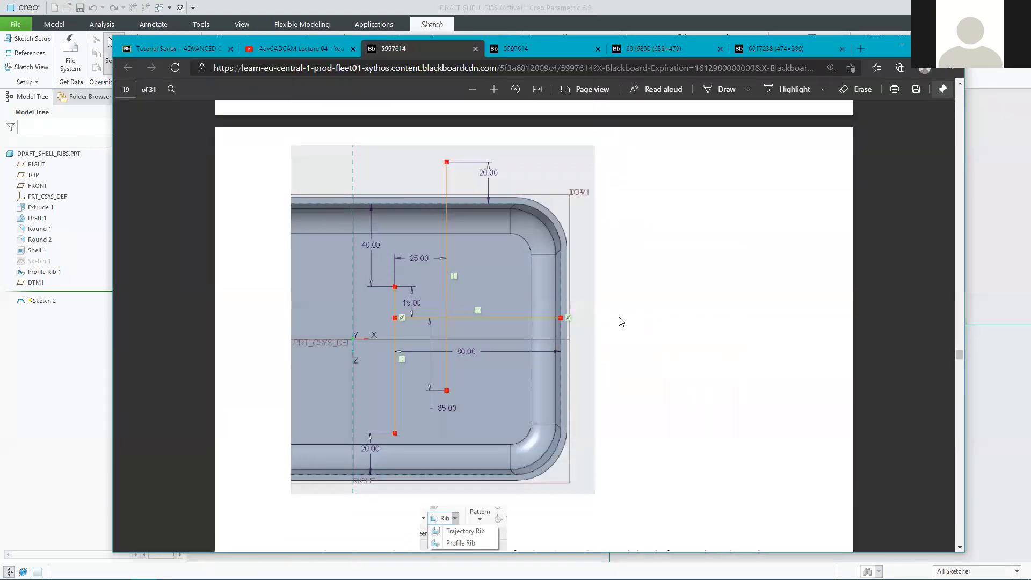
{"action": "scroll", "coordinate": [617, 319], "scroll_direction": "up", "scroll_amount": 2}
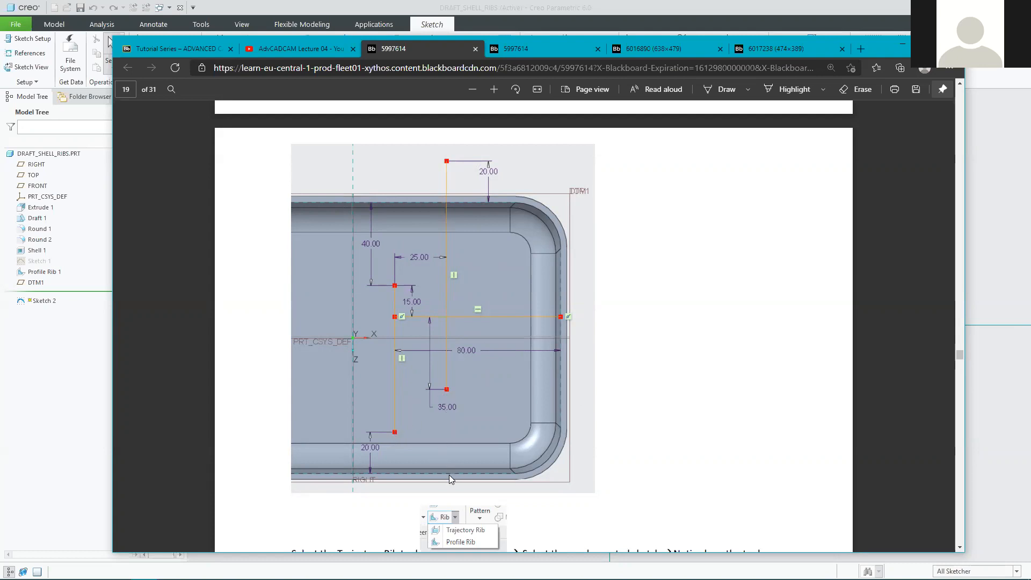
{"action": "scroll", "coordinate": [626, 440], "scroll_direction": "down", "scroll_amount": 10}
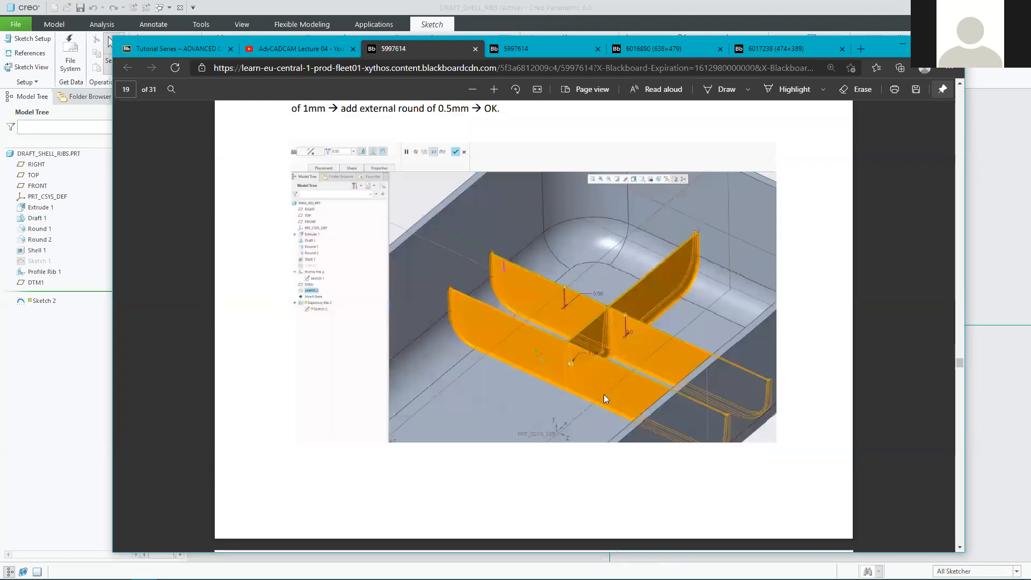
{"action": "scroll", "coordinate": [451, 292], "scroll_direction": "down", "scroll_amount": 1}
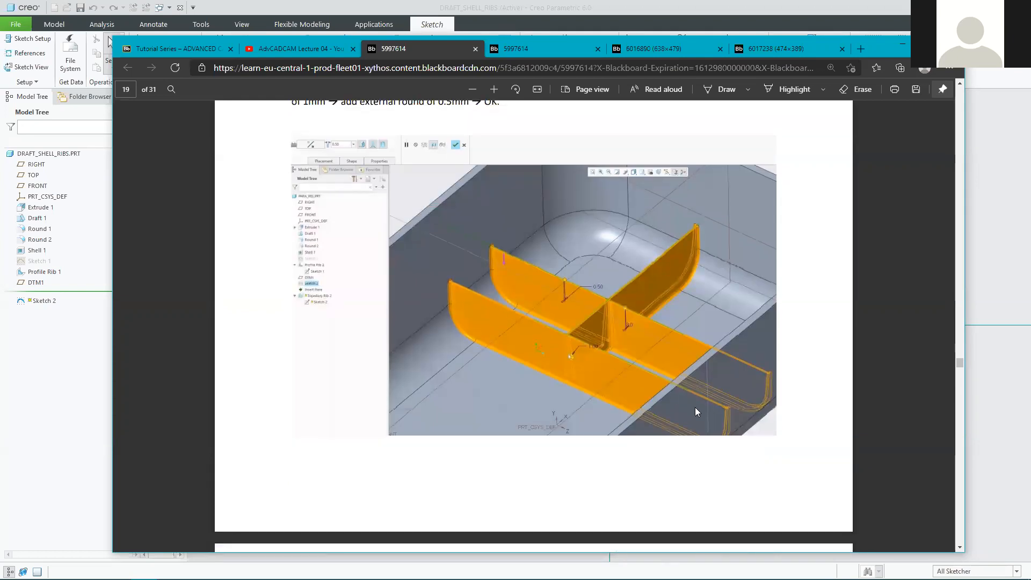
{"action": "scroll", "coordinate": [677, 347], "scroll_direction": "up", "scroll_amount": 5}
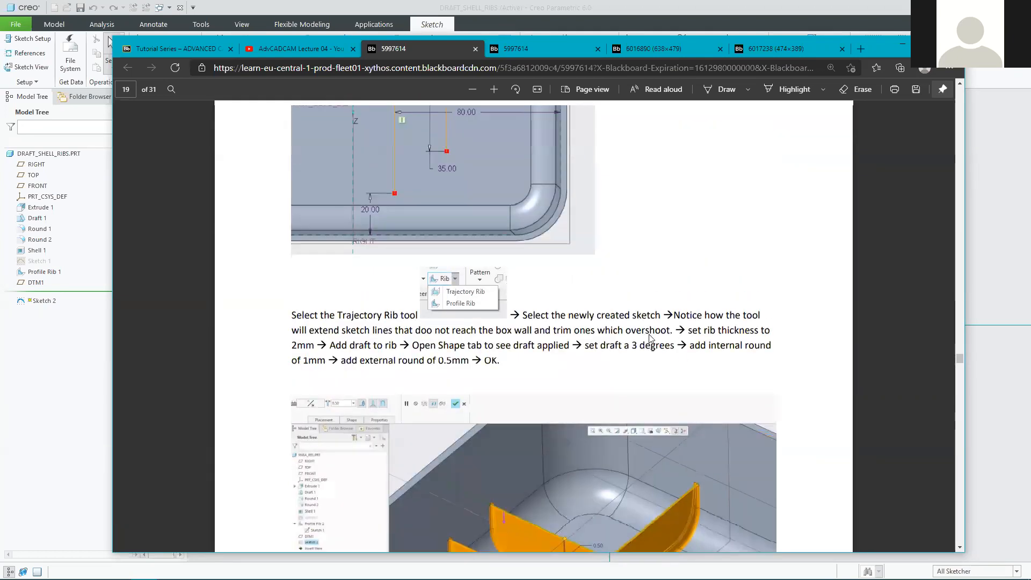
{"action": "scroll", "coordinate": [649, 338], "scroll_direction": "up", "scroll_amount": 5}
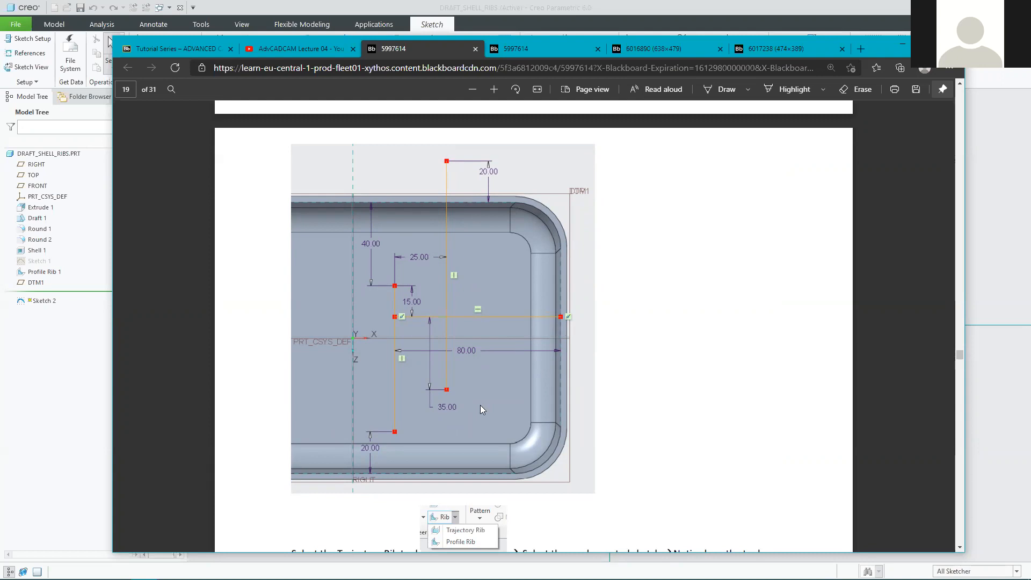
{"action": "scroll", "coordinate": [454, 416], "scroll_direction": "down", "scroll_amount": 5}
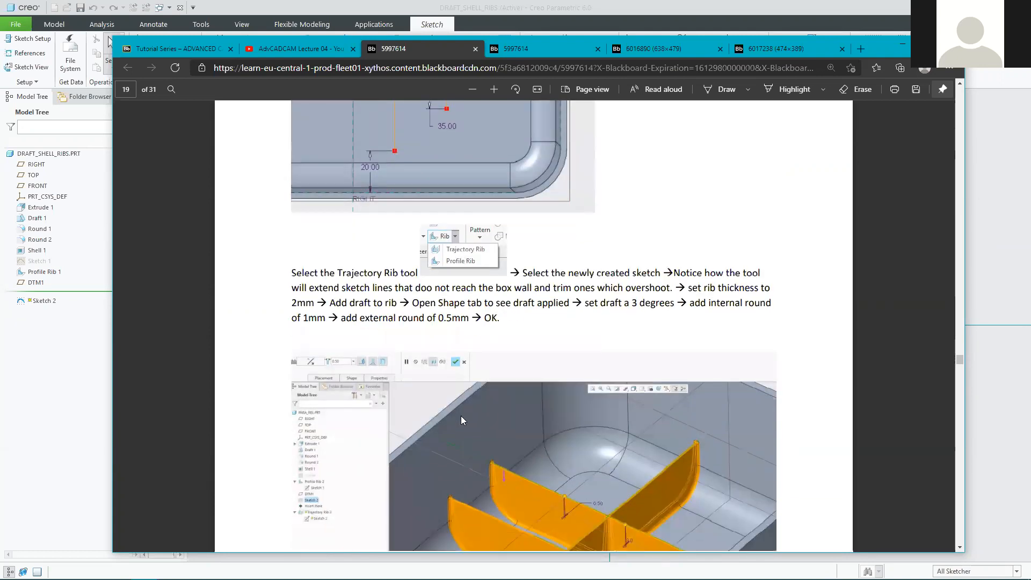
{"action": "scroll", "coordinate": [494, 330], "scroll_direction": "down", "scroll_amount": 3}
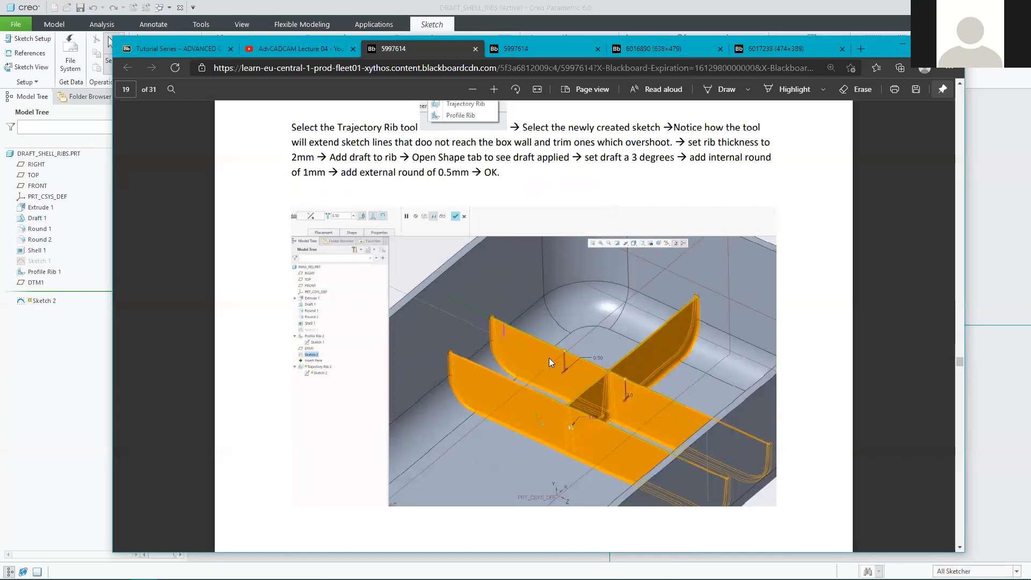
{"action": "scroll", "coordinate": [551, 355], "scroll_direction": "up", "scroll_amount": 8}
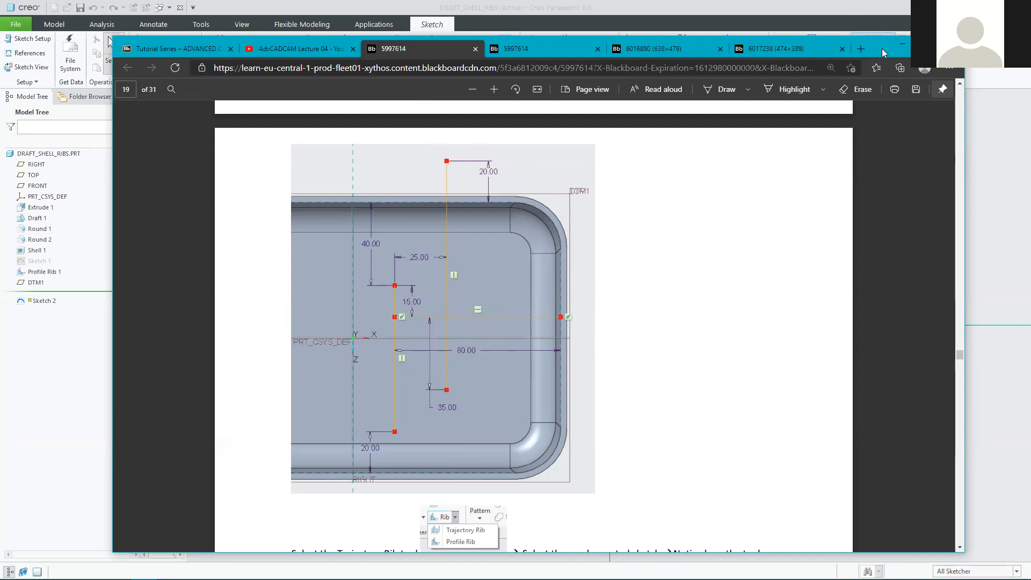
{"action": "left_click", "coordinate": [901, 46]}
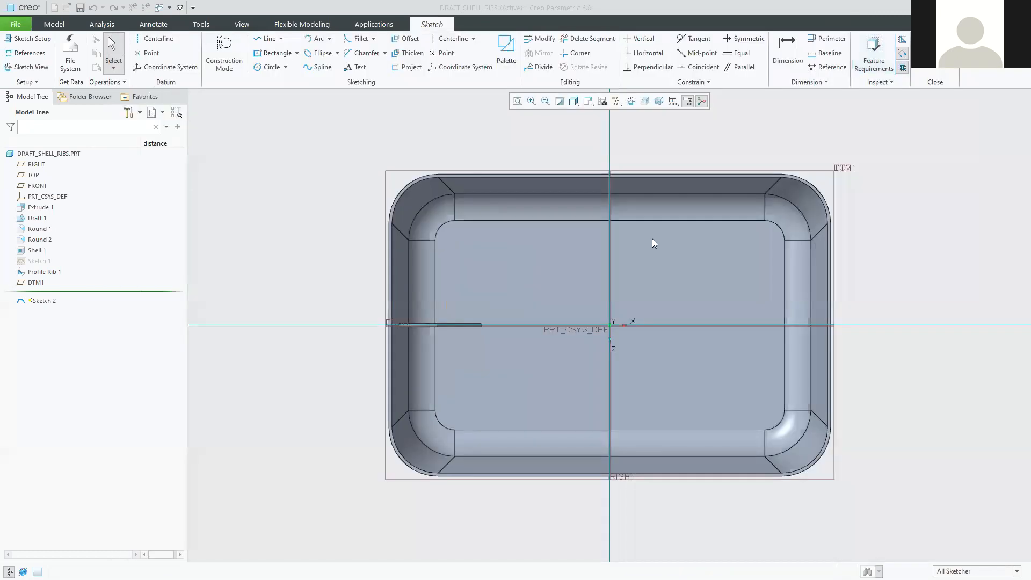
Draw one vertical line from above the tray's back edge down into its interior.
{"action": "scroll", "coordinate": [881, 264], "scroll_direction": "down", "scroll_amount": 2}
{"action": "scroll", "coordinate": [844, 201], "scroll_direction": "up", "scroll_amount": 2}
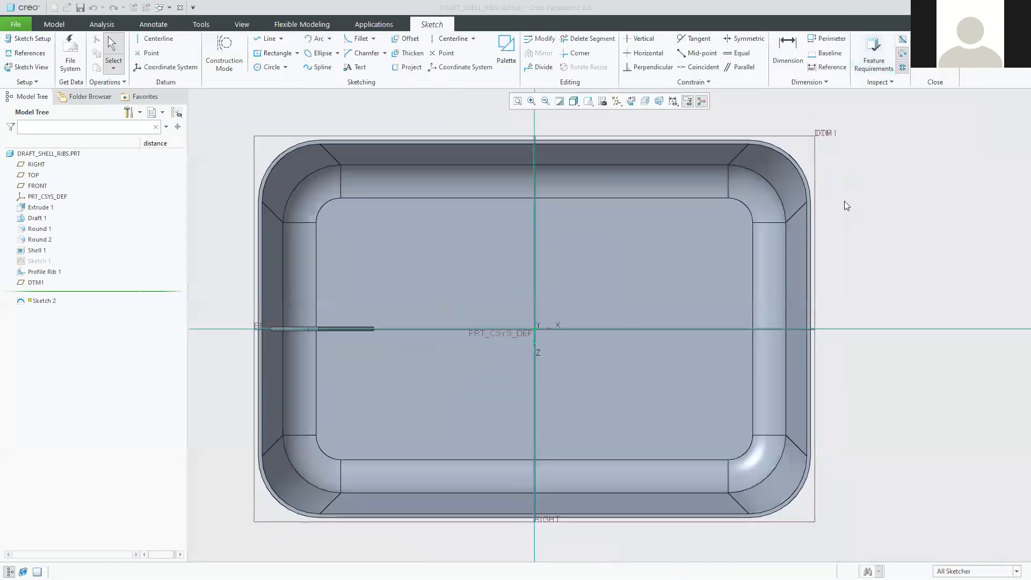
{"action": "scroll", "coordinate": [860, 183], "scroll_direction": "down", "scroll_amount": 2}
{"action": "mouse_move", "coordinate": [793, 204]}
{"action": "middle_mouse_down", "text": "shift"}
{"action": "mouse_move", "coordinate": [750, 247]}
{"action": "mouse_move", "coordinate": [748, 236]}
{"action": "mouse_move", "coordinate": [760, 253]}
{"action": "middle_mouse_up", "text": "shift"}
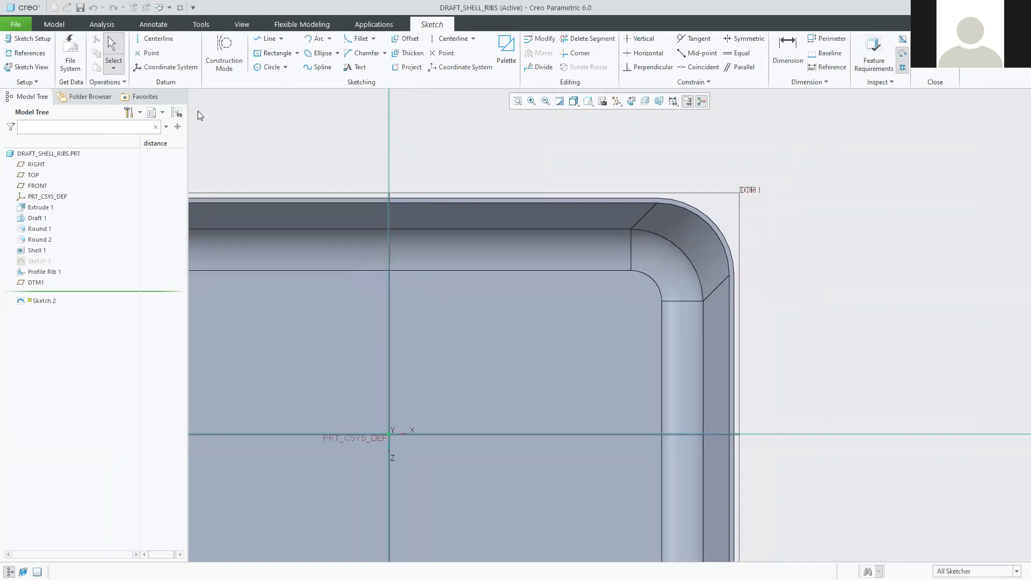
{"action": "left_click", "coordinate": [258, 40]}
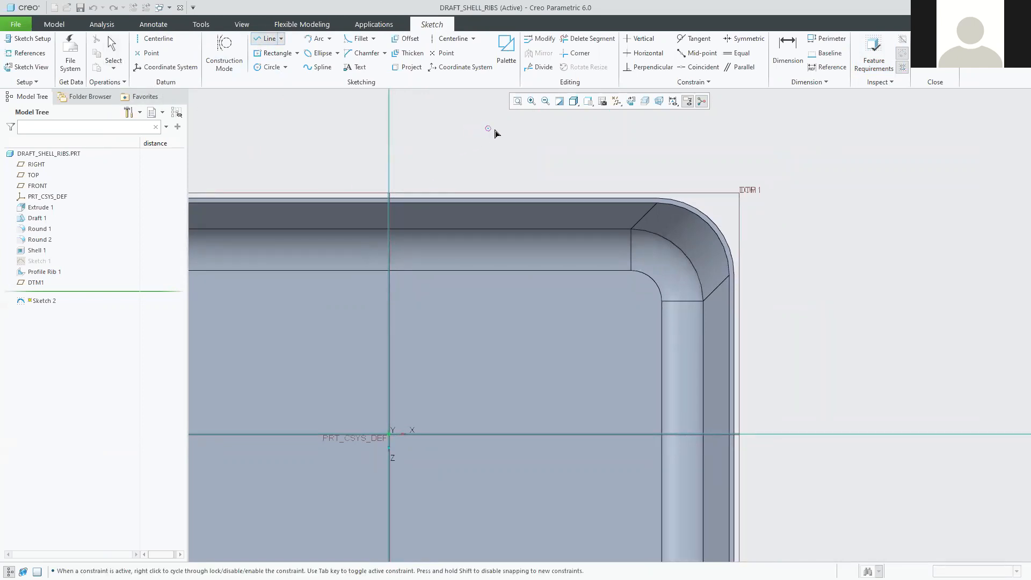
{"action": "left_click", "coordinate": [526, 128]}
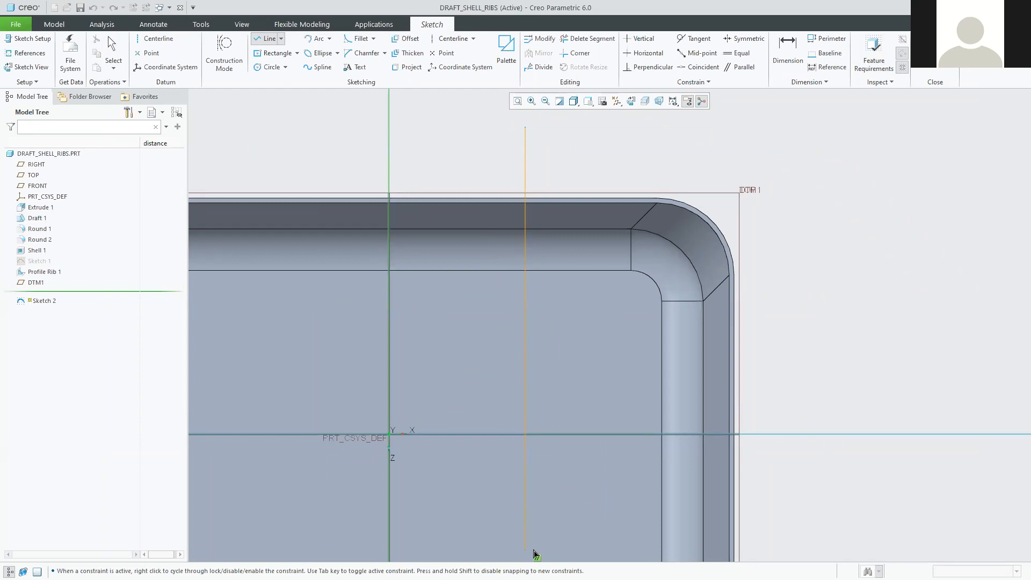
{"action": "scroll", "coordinate": [534, 551], "scroll_direction": "up", "scroll_amount": 1}
{"action": "middle_click_drag", "start_coordinate": [537, 535], "coordinate": [499, 408], "text": "shift"}
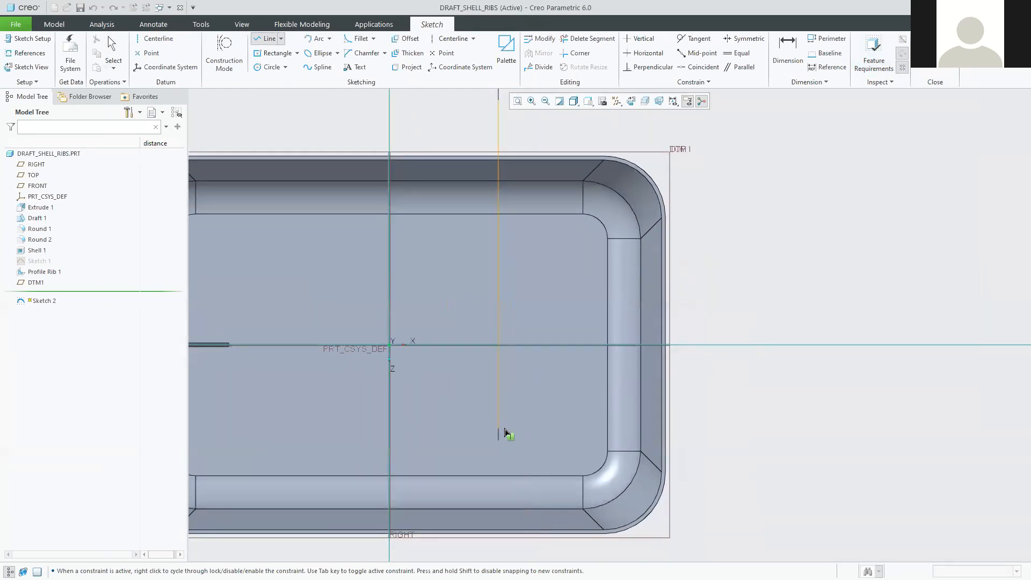
{"action": "left_click", "coordinate": [506, 418]}
{"action": "middle_click", "coordinate": [577, 463]}
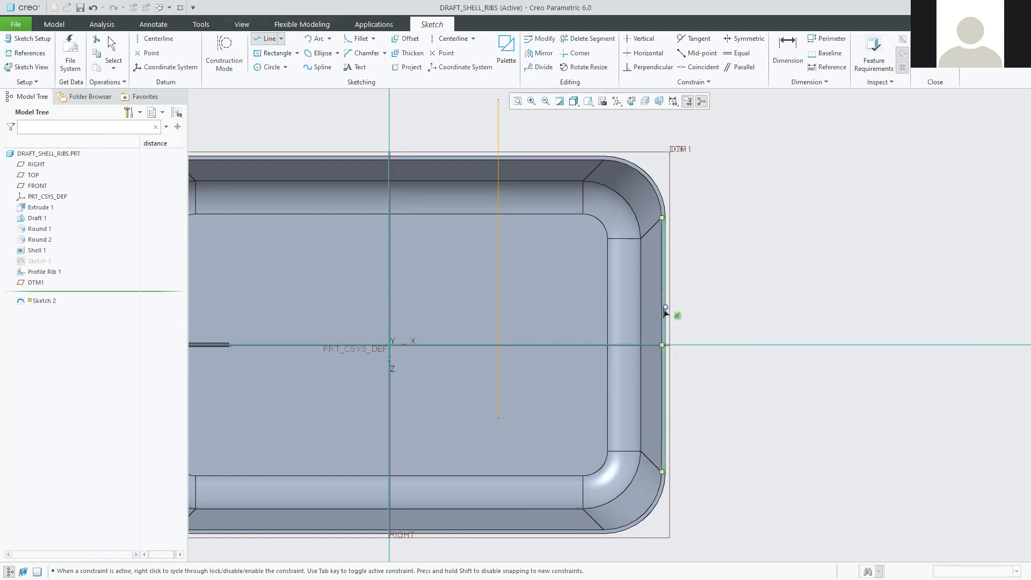
{"action": "scroll", "coordinate": [665, 313], "scroll_direction": "down", "scroll_amount": 3}
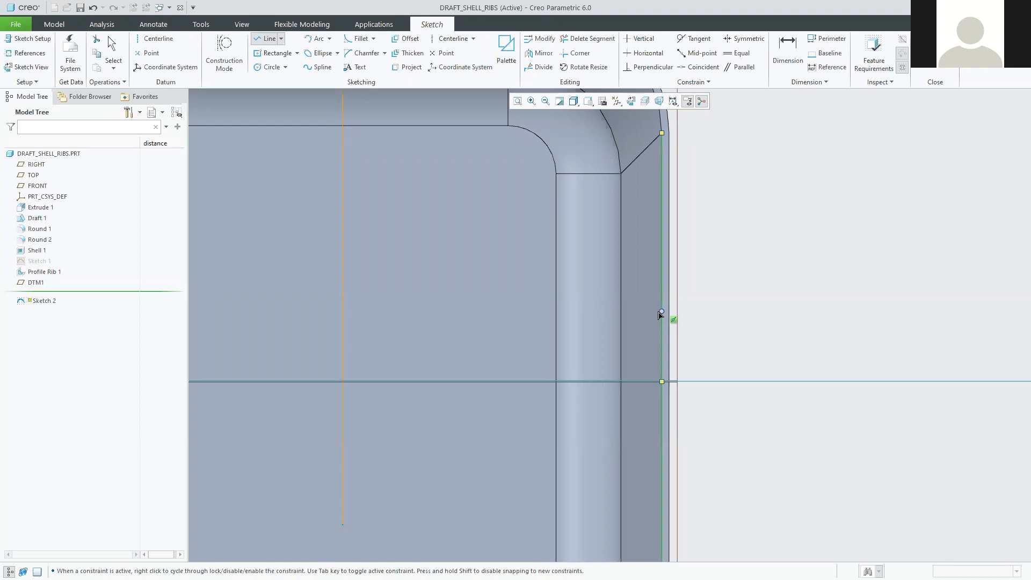
{"action": "scroll", "coordinate": [661, 314], "scroll_direction": "down", "scroll_amount": 2}
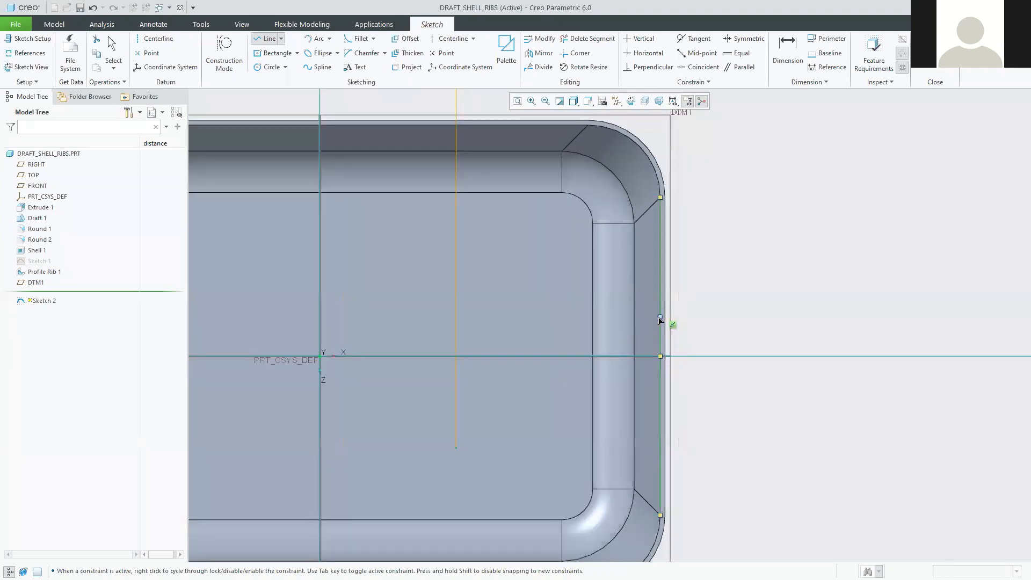
Draw a horizontal line from the tray's right wall to just left of centre.
{"action": "left_click", "coordinate": [661, 314]}
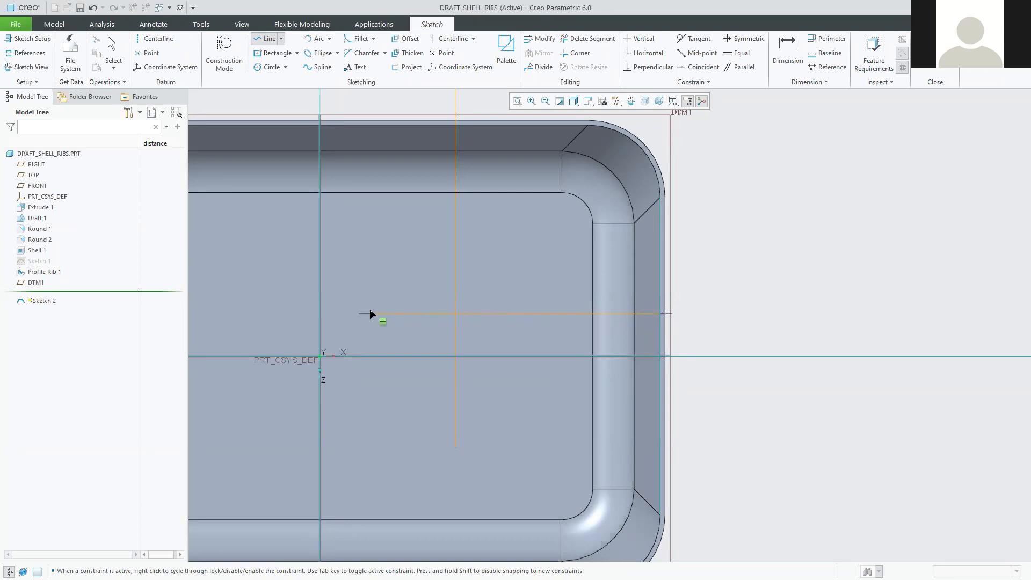
{"action": "left_click", "coordinate": [367, 314]}
{"action": "middle_click", "coordinate": [336, 340]}
{"action": "left_click", "coordinate": [366, 315]}
Add vertical segments running up and down from the horizontal line's left end.
{"action": "left_click", "coordinate": [366, 314]}
{"action": "left_click", "coordinate": [366, 249]}
{"action": "middle_click", "coordinate": [340, 268]}
{"action": "left_click", "coordinate": [367, 316]}
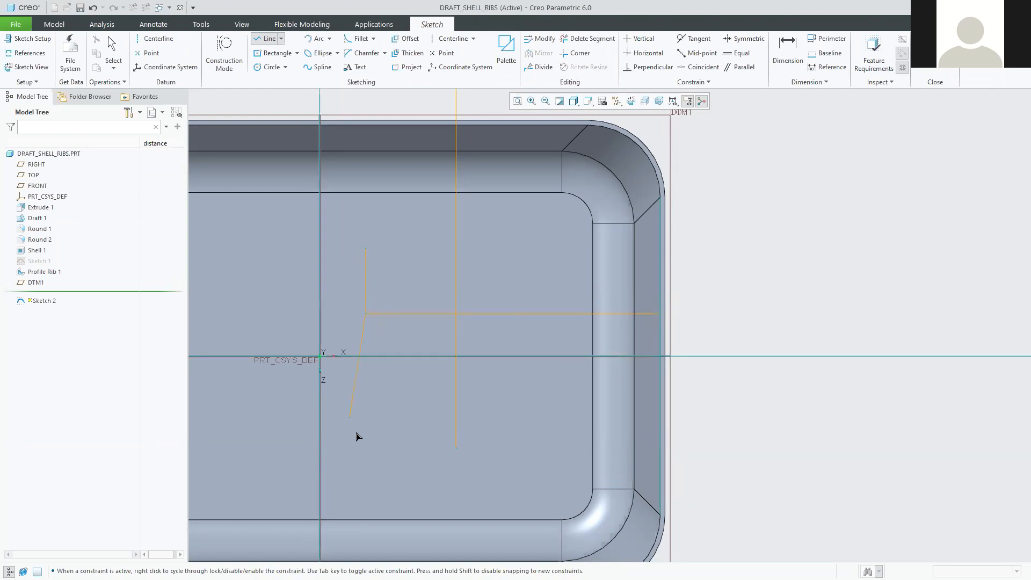
{"action": "left_click", "coordinate": [367, 493]}
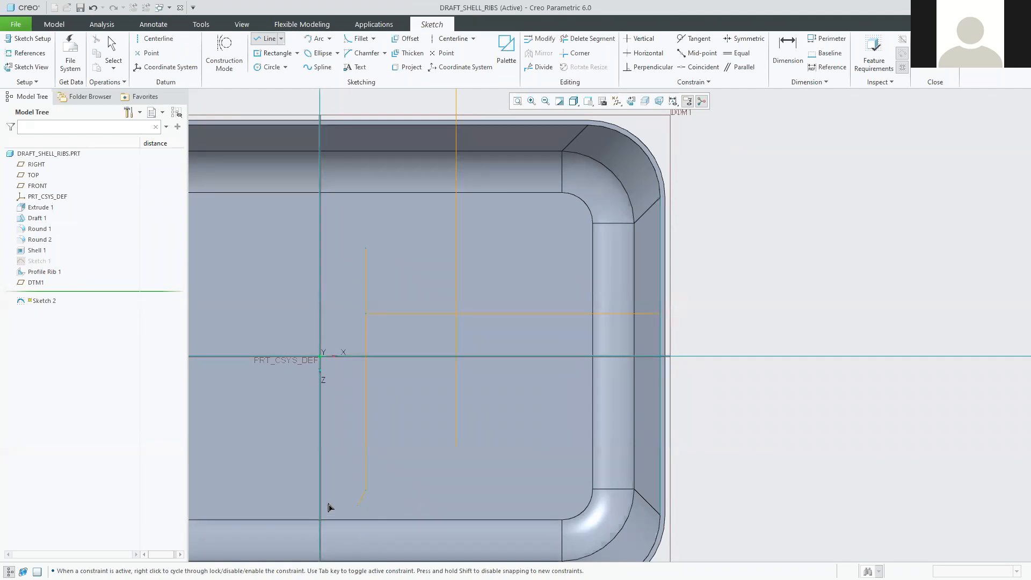
{"action": "middle_click", "coordinate": [342, 508]}
Zoom out to show the whole tray and exit the Line tool.
{"action": "scroll", "coordinate": [566, 401], "scroll_direction": "up", "scroll_amount": 2}
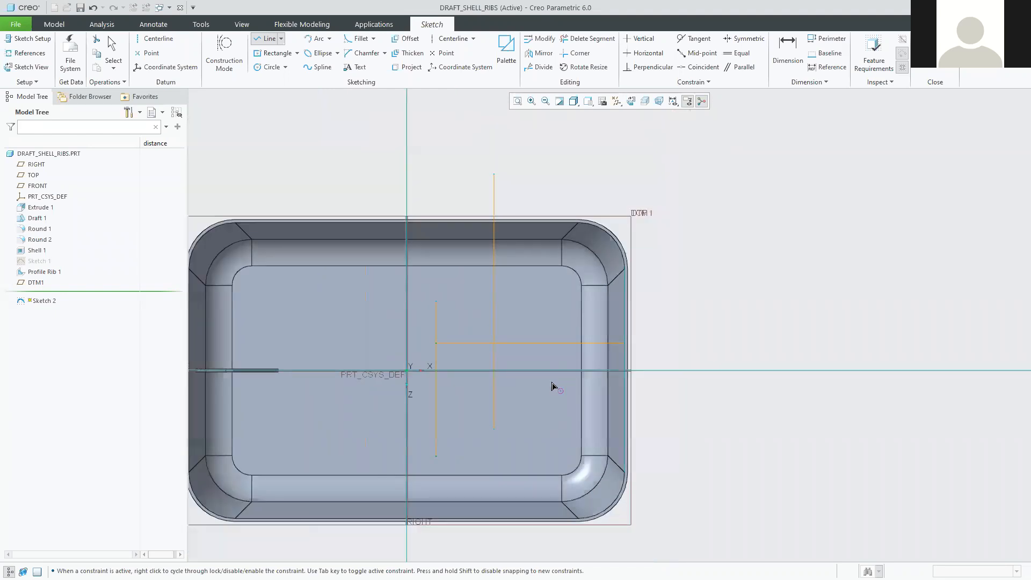
{"action": "middle_click_drag", "start_coordinate": [564, 346], "coordinate": [539, 361], "text": "shift"}
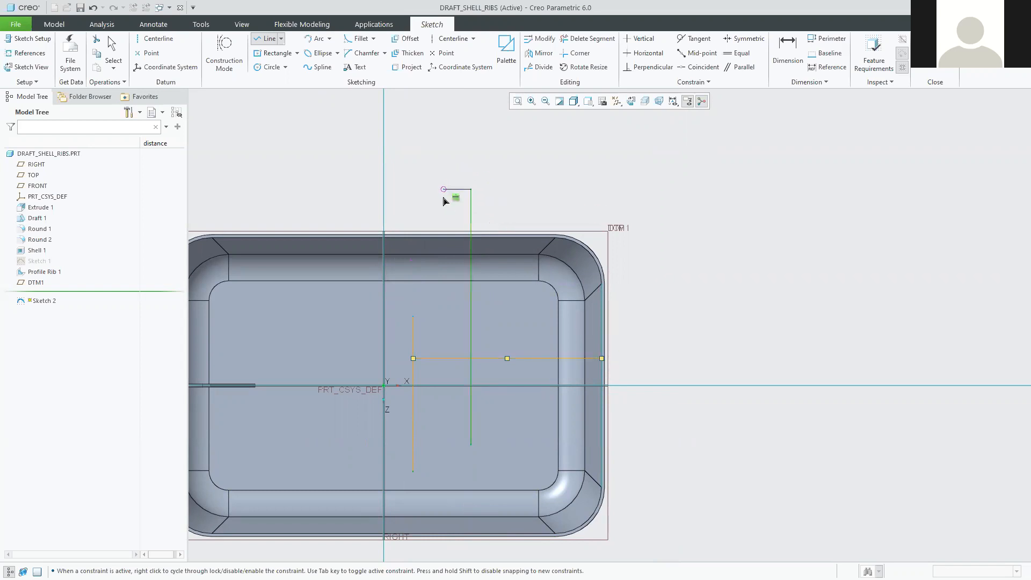
{"action": "left_click", "coordinate": [460, 188]}
{"action": "middle_click", "coordinate": [463, 189]}
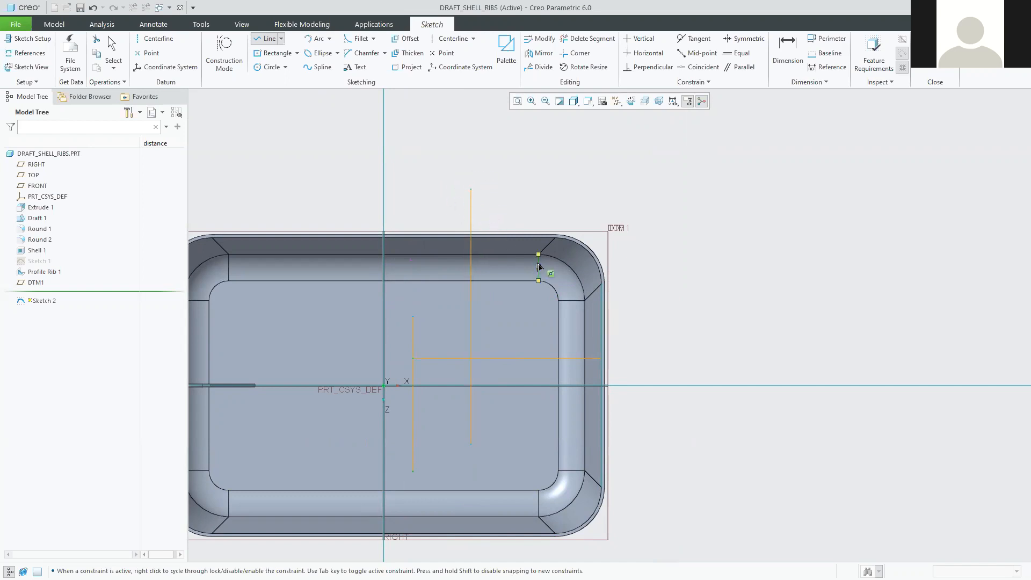
{"action": "middle_click", "coordinate": [549, 272]}
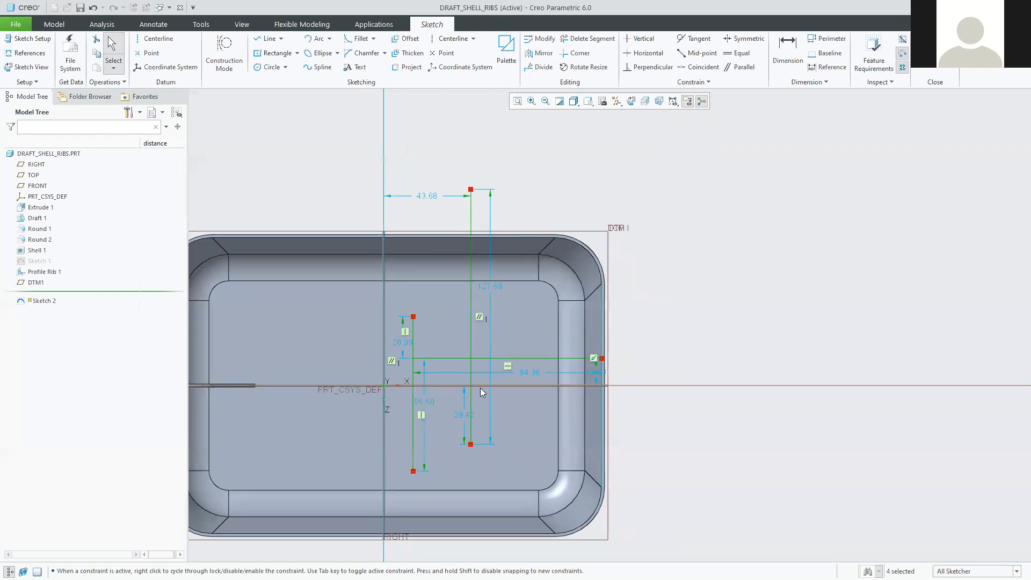
Move the 127.68 and 13.63 dimensions to clear spots and accept Sketch 2.
{"action": "scroll", "coordinate": [478, 338], "scroll_direction": "up", "scroll_amount": 2}
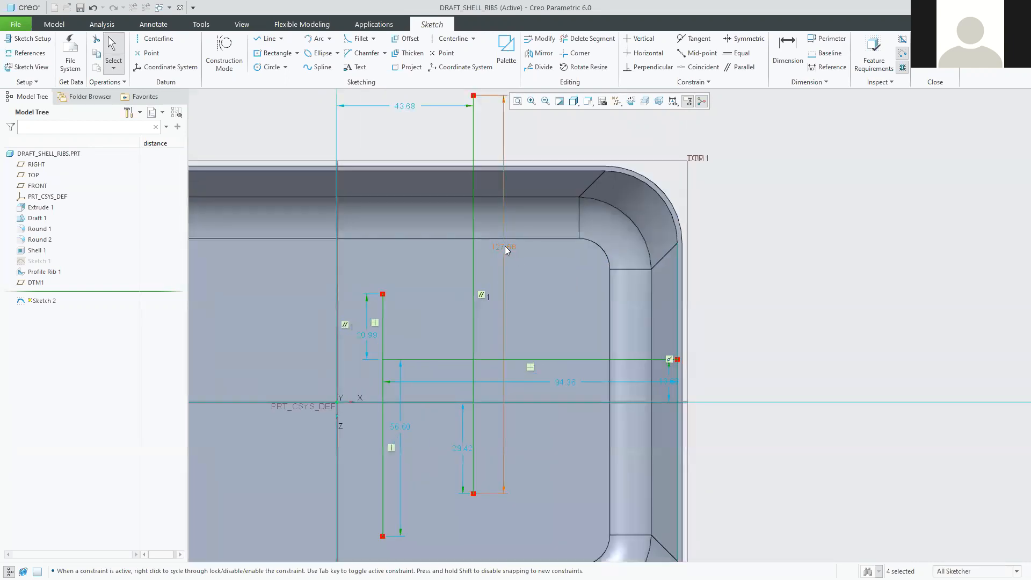
{"action": "left_click_drag", "start_coordinate": [505, 247], "coordinate": [535, 249]}
{"action": "left_click", "coordinate": [815, 270]}
{"action": "left_click_drag", "start_coordinate": [670, 383], "coordinate": [630, 379]}
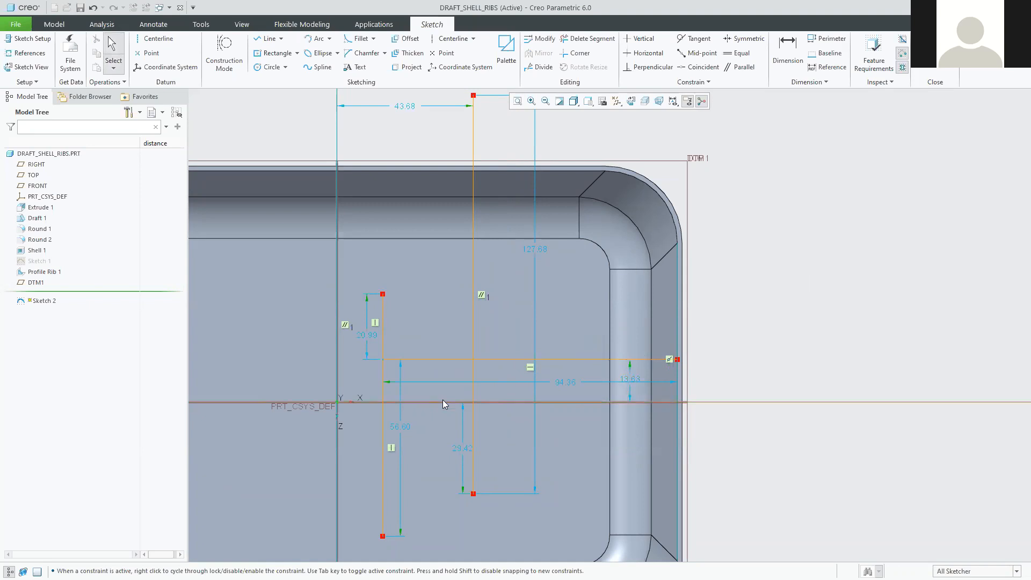
{"action": "scroll", "coordinate": [494, 381], "scroll_direction": "down", "scroll_amount": 2}
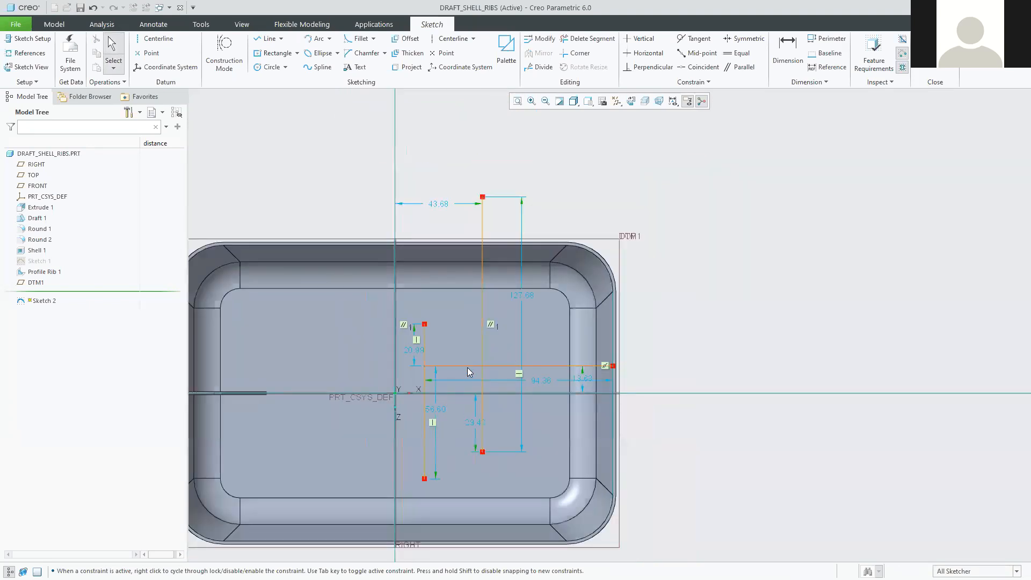
{"action": "mouse_move", "coordinate": [474, 364]}
{"action": "middle_mouse_down", "text": "shift"}
{"action": "mouse_move", "coordinate": [517, 329]}
{"action": "mouse_move", "coordinate": [518, 348]}
{"action": "middle_mouse_up", "text": "shift"}
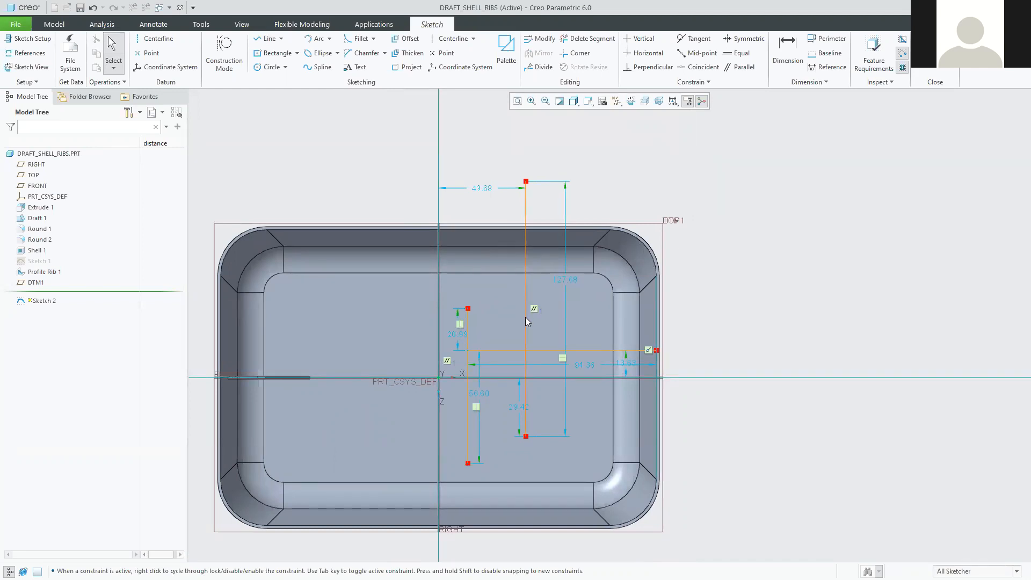
{"action": "scroll", "coordinate": [545, 321], "scroll_direction": "down", "scroll_amount": 1}
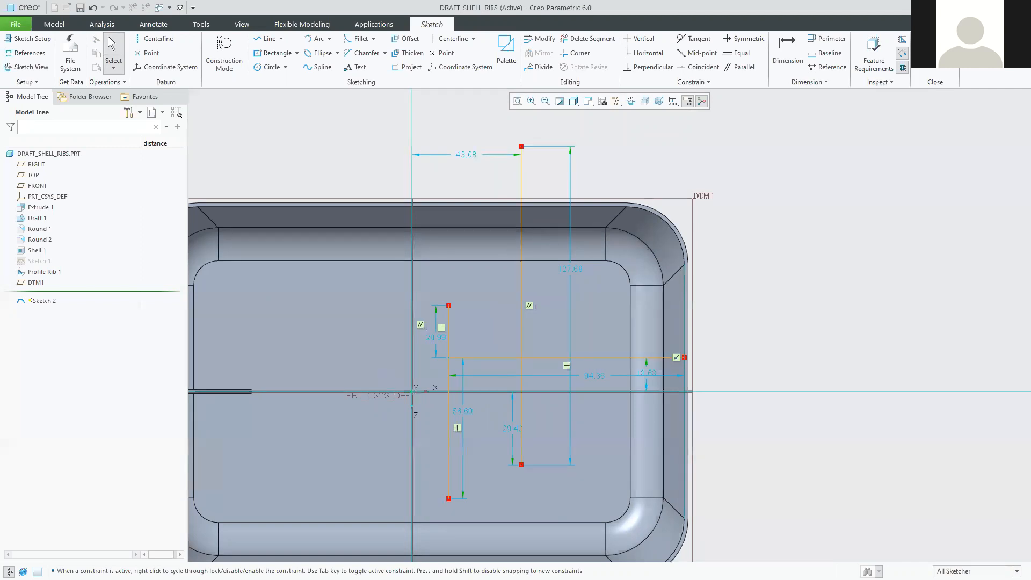
{"action": "left_click", "coordinate": [925, 51]}
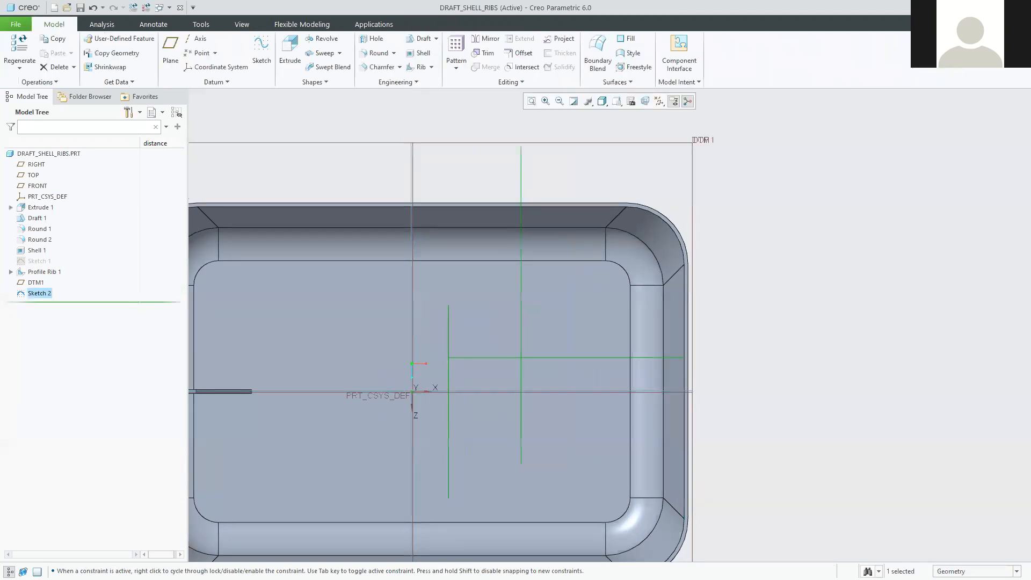
Orbit the tray to a flatter isometric view and show the Rib type dropdown.
{"action": "left_click", "coordinate": [808, 223]}
{"action": "mouse_move", "coordinate": [806, 216]}
{"action": "middle_mouse_down"}
{"action": "mouse_move", "coordinate": [794, 329]}
{"action": "mouse_move", "coordinate": [822, 288]}
{"action": "middle_mouse_up"}
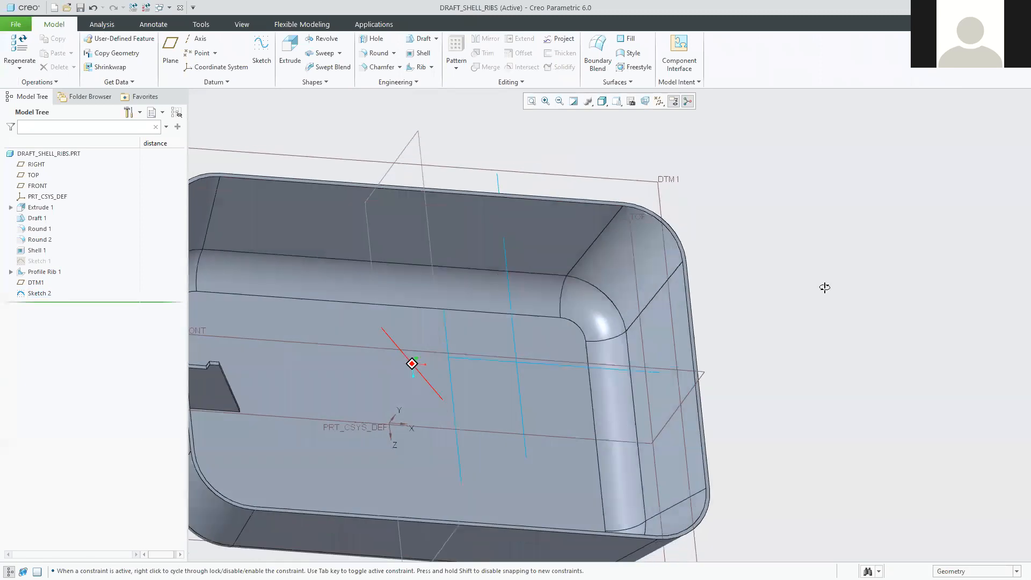
{"action": "mouse_move", "coordinate": [779, 260]}
{"action": "middle_mouse_down"}
{"action": "mouse_move", "coordinate": [796, 272]}
{"action": "mouse_move", "coordinate": [774, 269]}
{"action": "middle_mouse_up"}
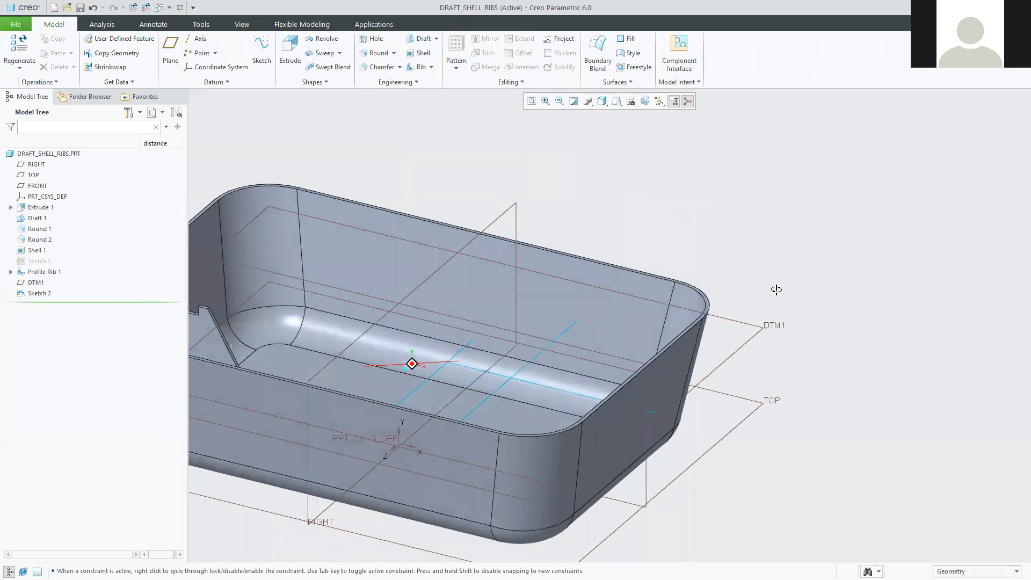
{"action": "middle_click_drag", "start_coordinate": [774, 268], "coordinate": [795, 285]}
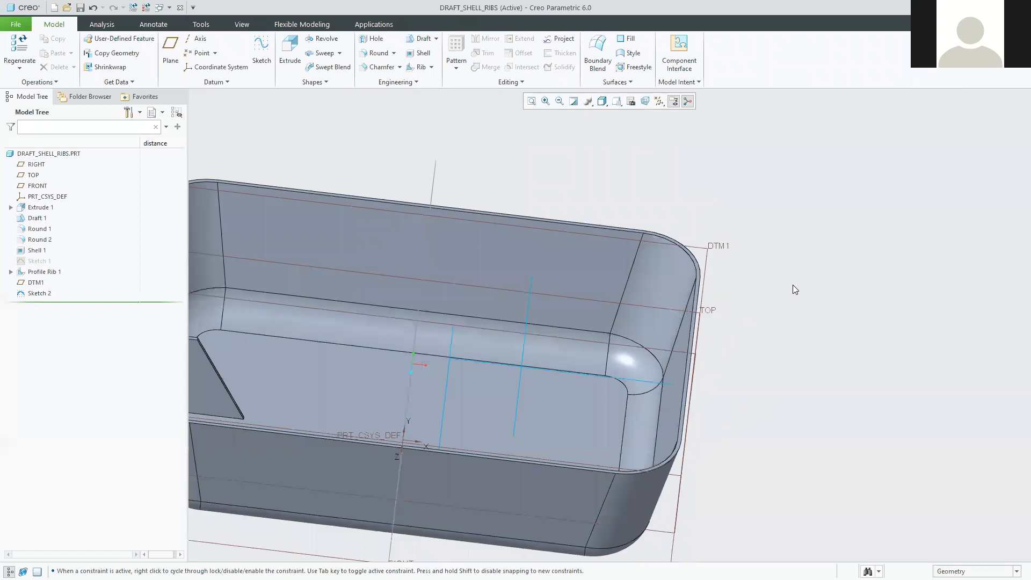
{"action": "middle_click_drag", "start_coordinate": [697, 326], "coordinate": [709, 331]}
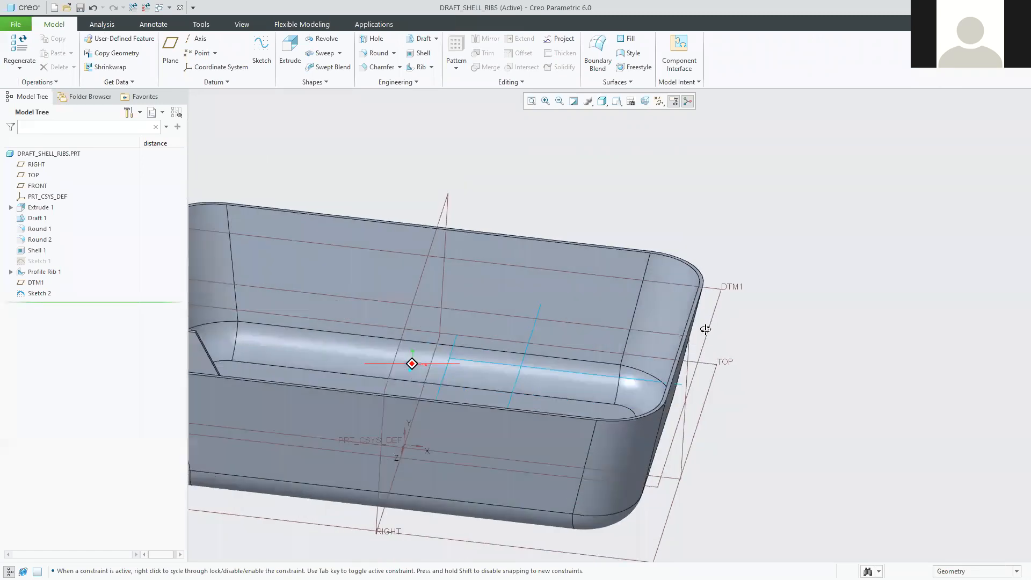
{"action": "scroll", "coordinate": [590, 311], "scroll_direction": "up", "scroll_amount": 4}
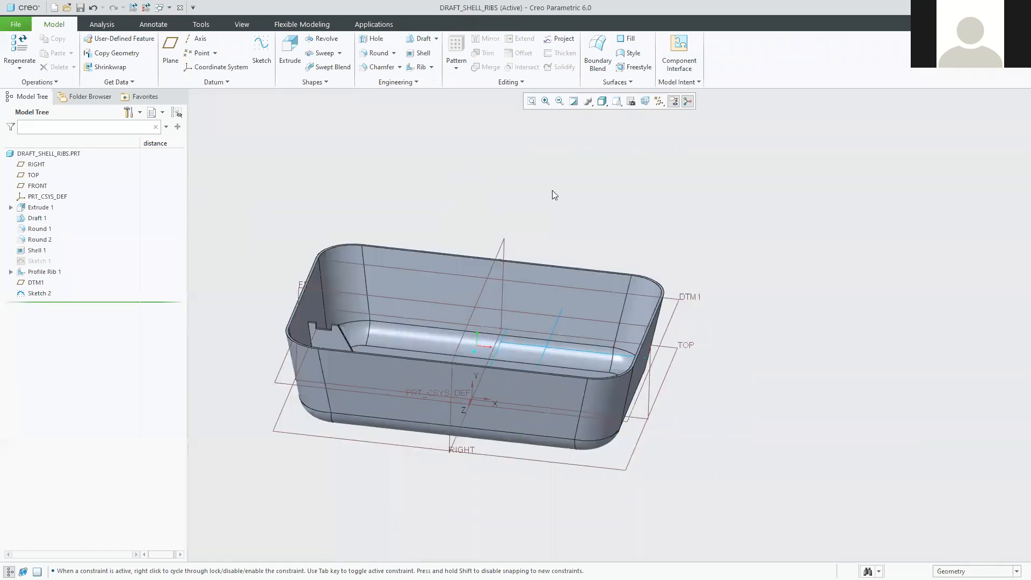
{"action": "left_click", "coordinate": [431, 68]}
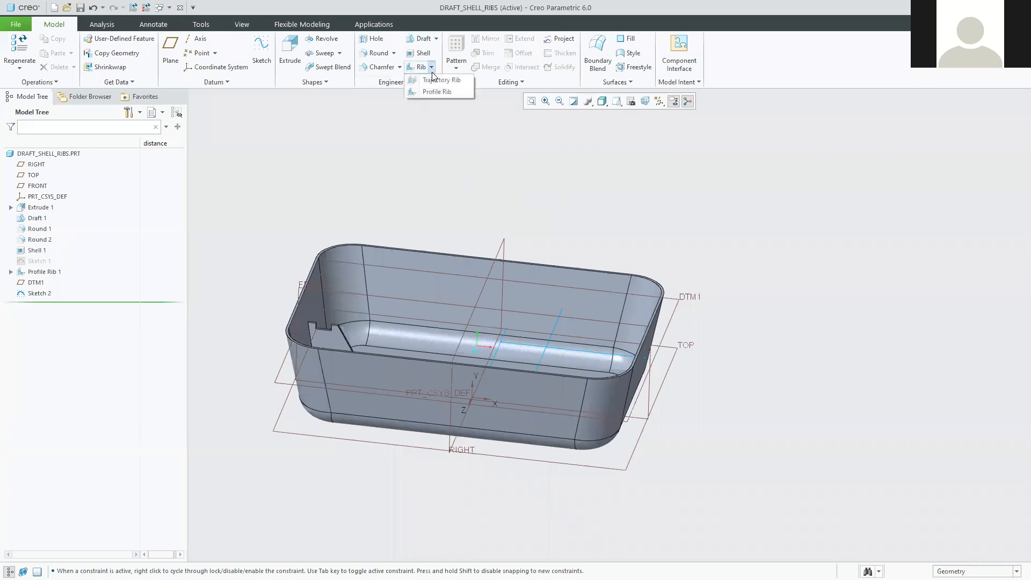
{"action": "left_click", "coordinate": [435, 82]}
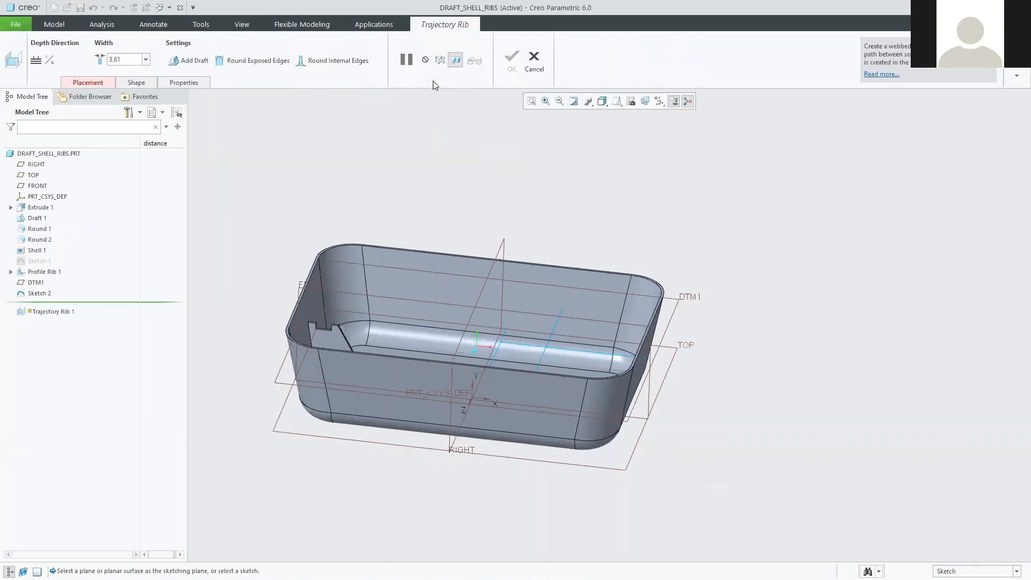
{"action": "left_click", "coordinate": [98, 85]}
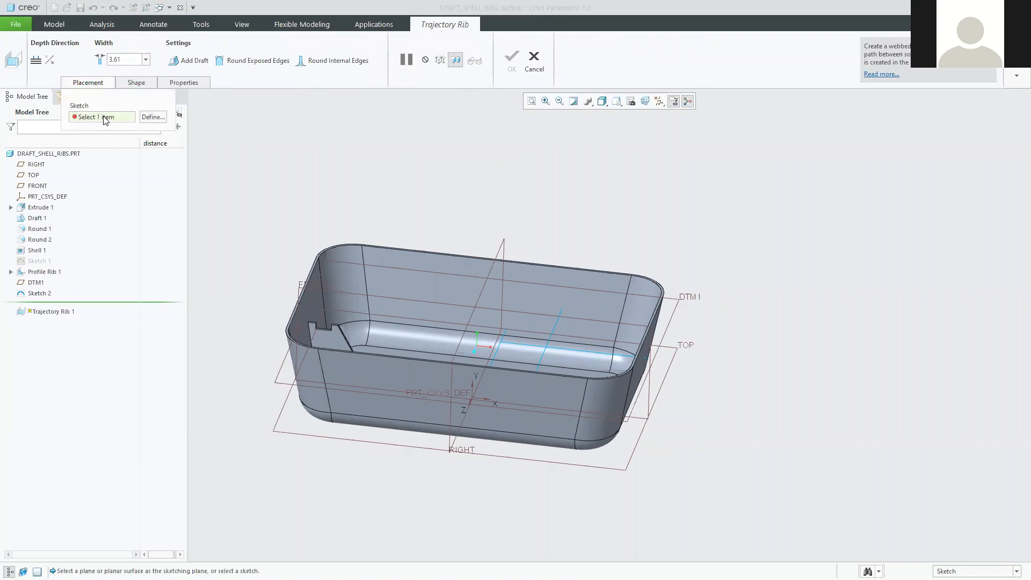
{"action": "left_click", "coordinate": [575, 350]}
{"action": "middle_click_drag", "start_coordinate": [597, 339], "coordinate": [548, 351]}
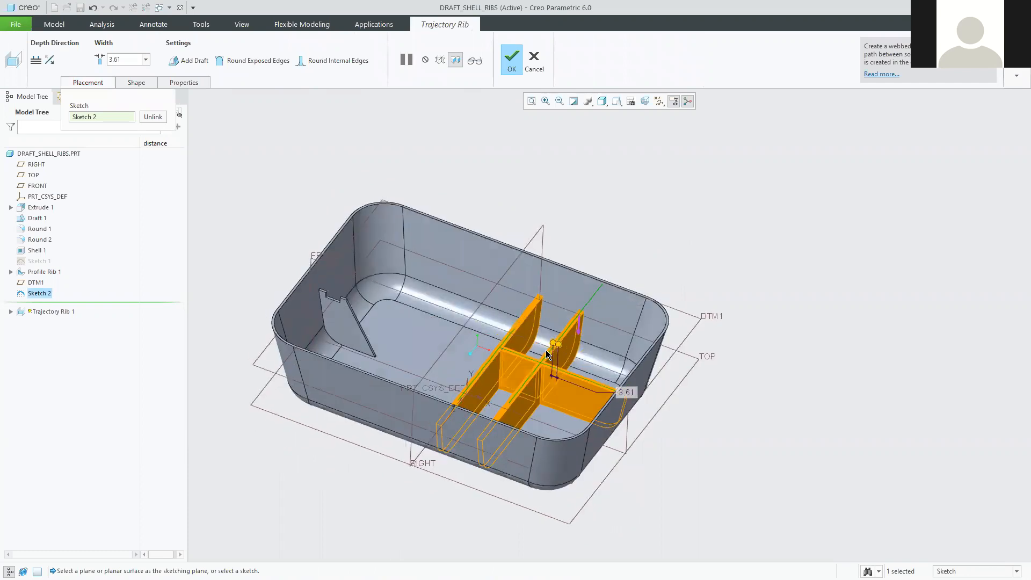
{"action": "scroll", "coordinate": [553, 356], "scroll_direction": "down", "scroll_amount": 3}
{"action": "scroll", "coordinate": [550, 363], "scroll_direction": "up", "scroll_amount": 4}
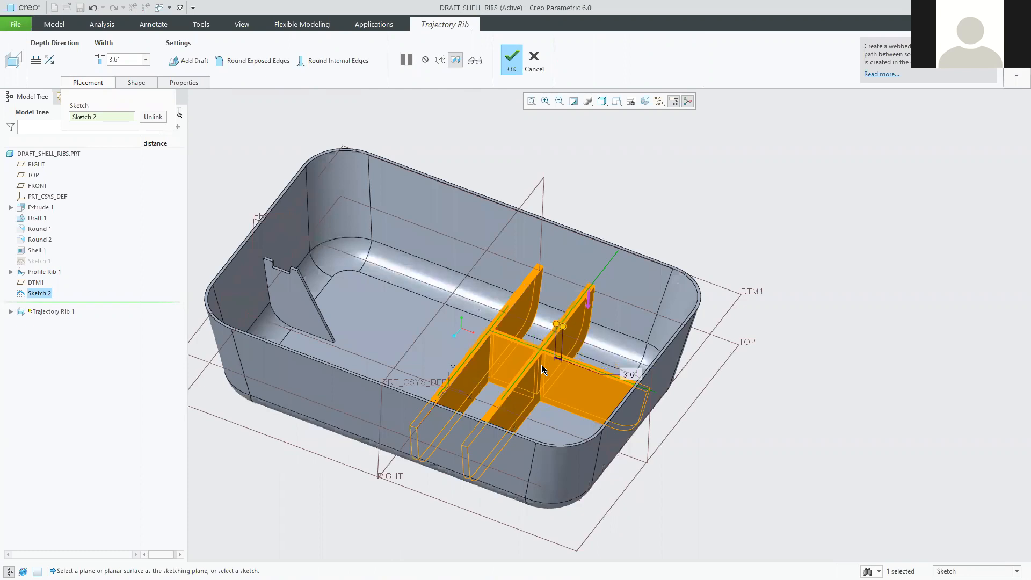
{"action": "scroll", "coordinate": [543, 369], "scroll_direction": "up", "scroll_amount": 4}
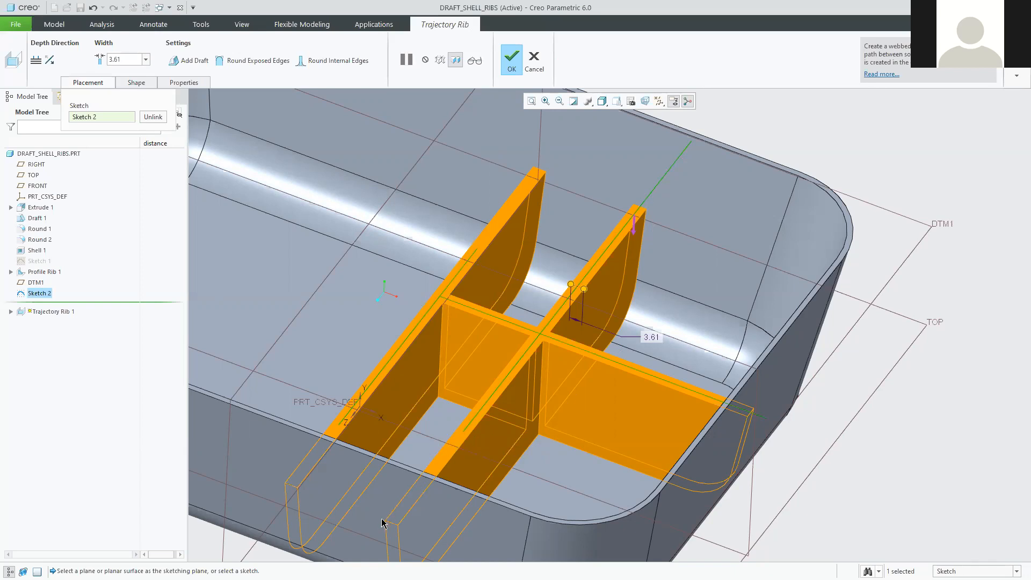
{"action": "middle_click_drag", "start_coordinate": [544, 462], "coordinate": [504, 483]}
{"action": "middle_click_drag", "start_coordinate": [376, 488], "coordinate": [281, 537]}
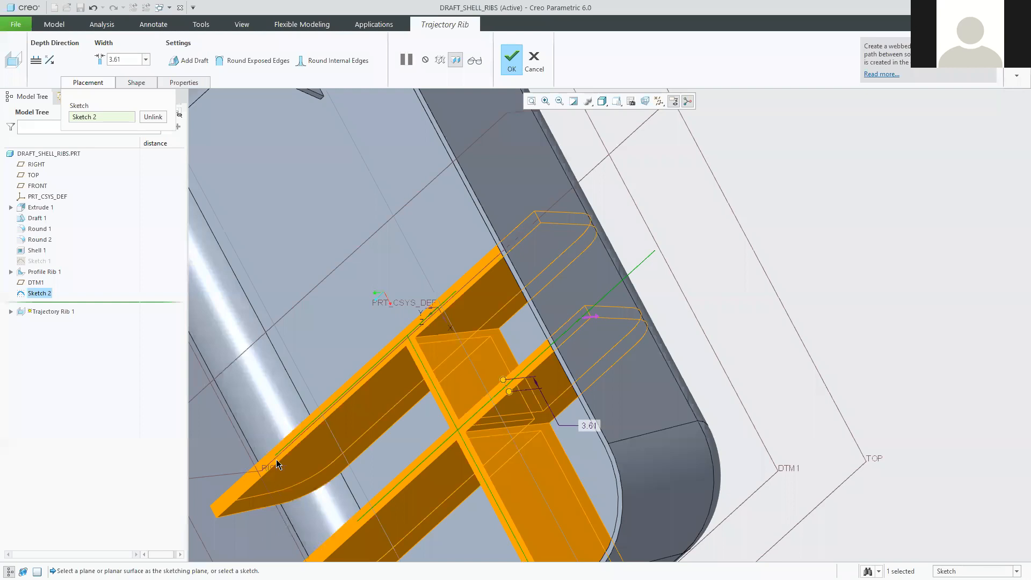
{"action": "mouse_move", "coordinate": [396, 451]}
{"action": "middle_mouse_down"}
{"action": "mouse_move", "coordinate": [434, 390]}
{"action": "mouse_move", "coordinate": [456, 387]}
{"action": "middle_mouse_up"}
{"action": "middle_click_drag", "start_coordinate": [691, 349], "coordinate": [663, 200]}
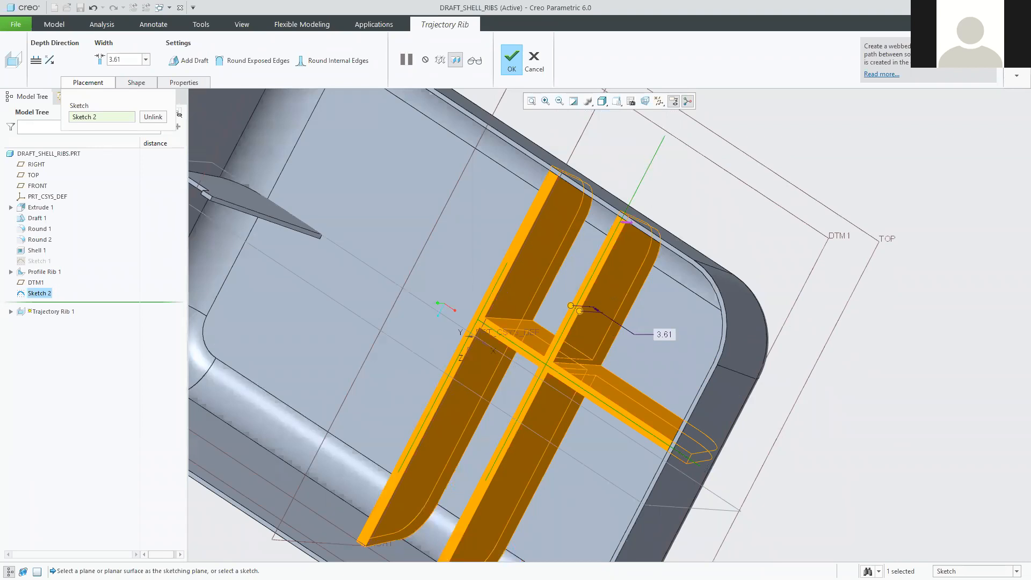
{"action": "key", "text": "alt+Tab"}
{"action": "scroll", "coordinate": [601, 400], "scroll_direction": "down", "scroll_amount": 4}
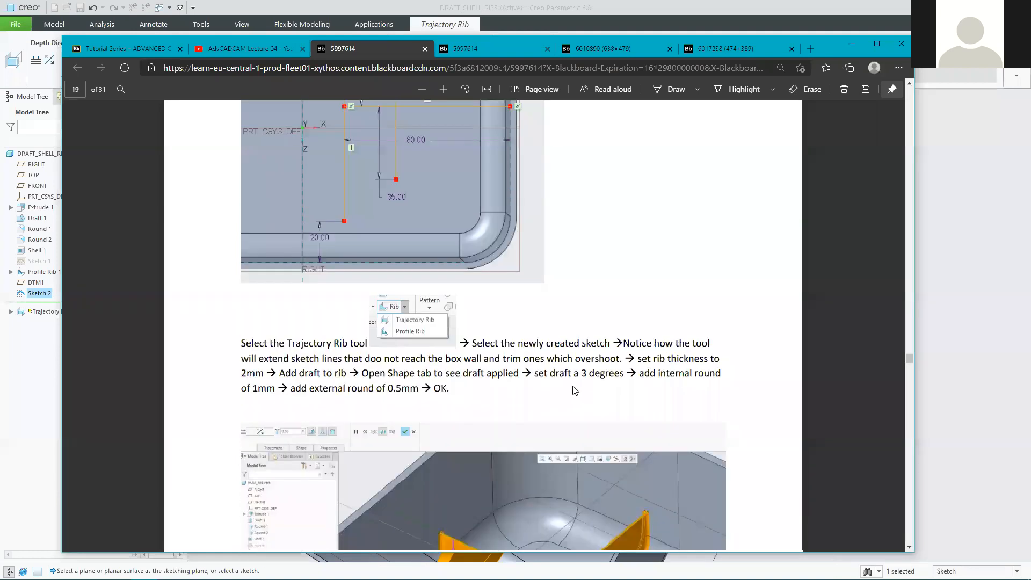
{"action": "scroll", "coordinate": [537, 299], "scroll_direction": "down", "scroll_amount": 5}
{"action": "scroll", "coordinate": [515, 338], "scroll_direction": "up", "scroll_amount": 3}
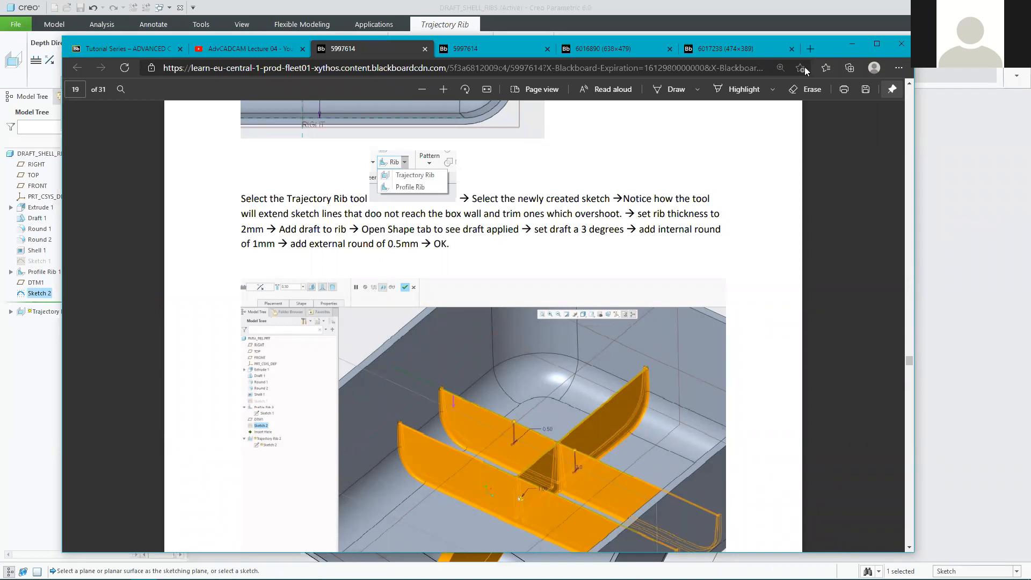
{"action": "left_click_drag", "start_coordinate": [856, 50], "coordinate": [867, 53]}
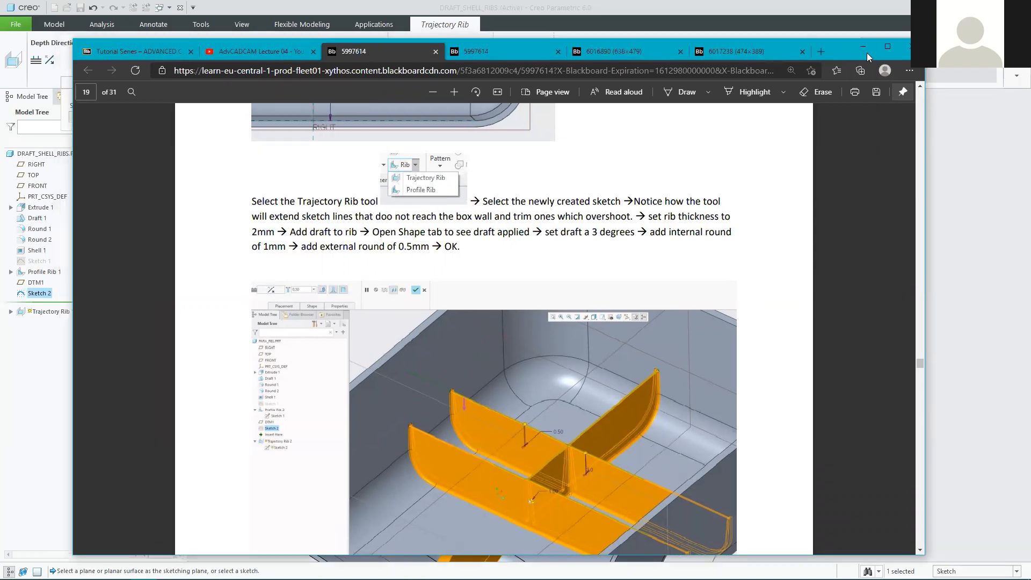
{"action": "left_click", "coordinate": [867, 52]}
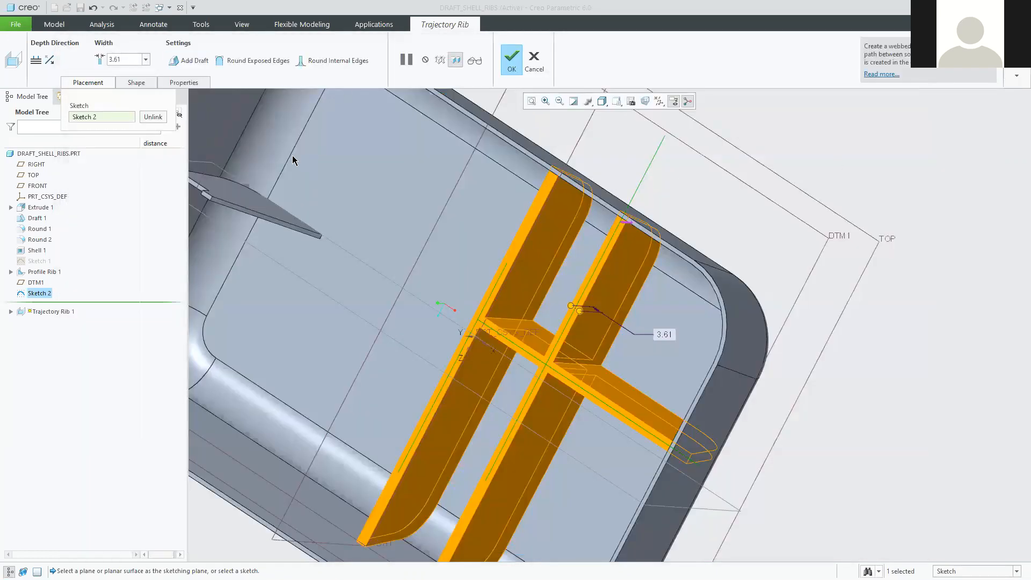
Turn on Add Draft for the trajectory rib walls, then switch to the tutorial PDF.
{"action": "middle_click_drag", "start_coordinate": [552, 288], "coordinate": [584, 336]}
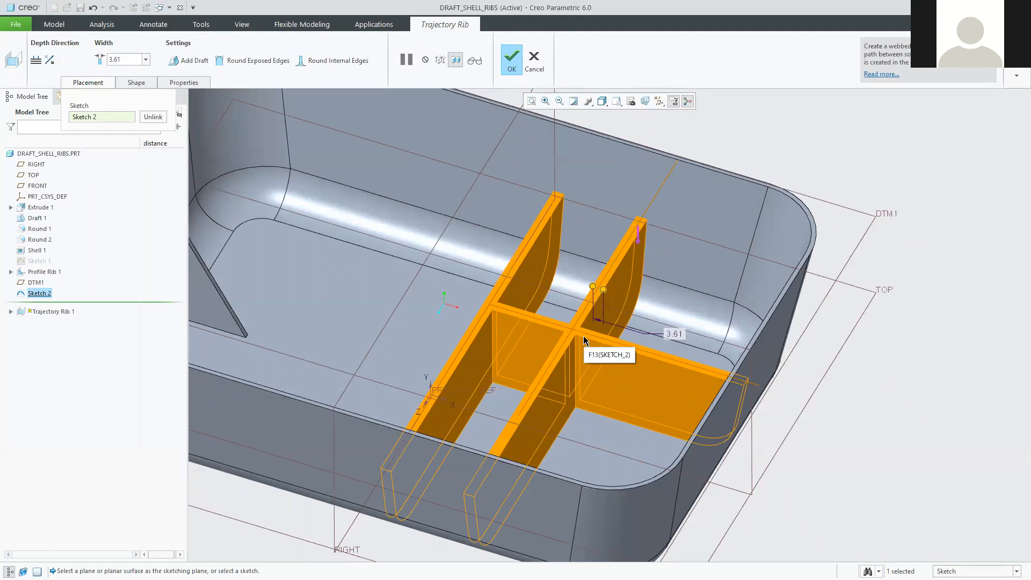
{"action": "left_click", "coordinate": [186, 63]}
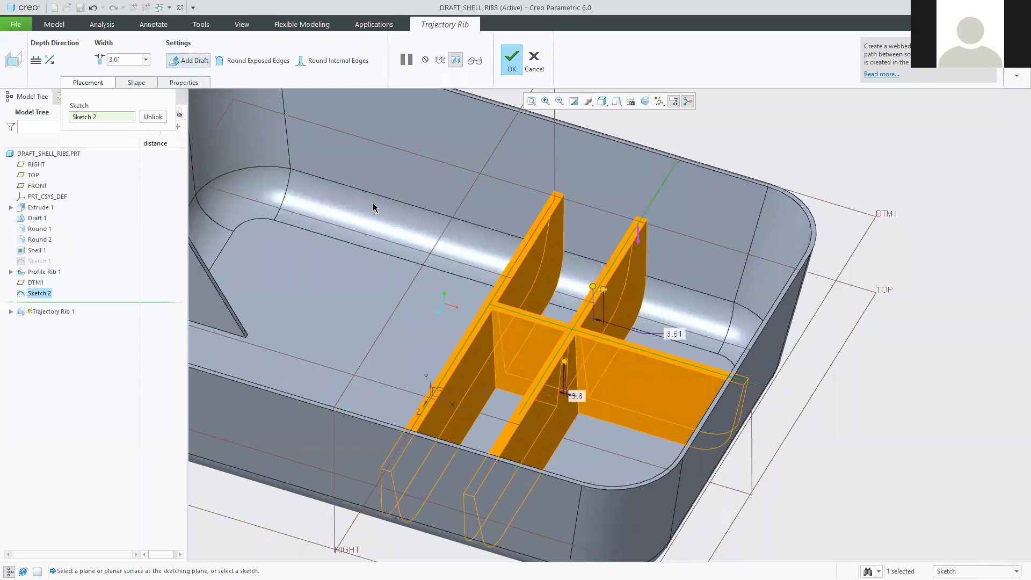
{"action": "mouse_move", "coordinate": [631, 312]}
{"action": "middle_mouse_down"}
{"action": "mouse_move", "coordinate": [647, 300]}
{"action": "mouse_move", "coordinate": [644, 310]}
{"action": "middle_mouse_up"}
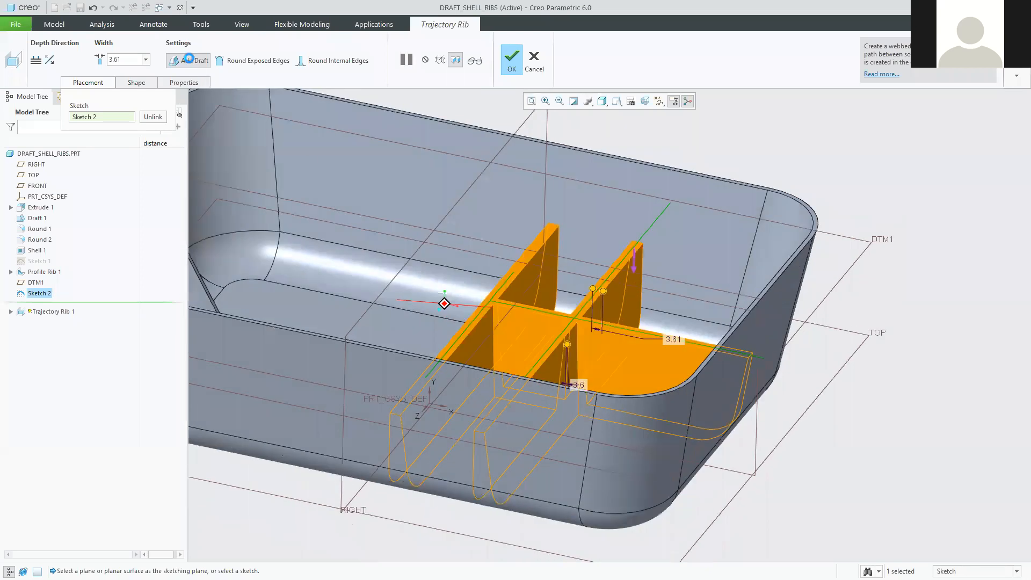
{"action": "left_click", "coordinate": [191, 63]}
{"action": "left_click", "coordinate": [192, 63]}
{"action": "left_click", "coordinate": [192, 63]}
{"action": "left_click", "coordinate": [192, 63]}
{"action": "left_click", "coordinate": [192, 63]}
{"action": "left_click", "coordinate": [191, 62]}
{"action": "left_click", "coordinate": [191, 62]}
{"action": "left_click", "coordinate": [191, 62]}
{"action": "left_click", "coordinate": [191, 63]}
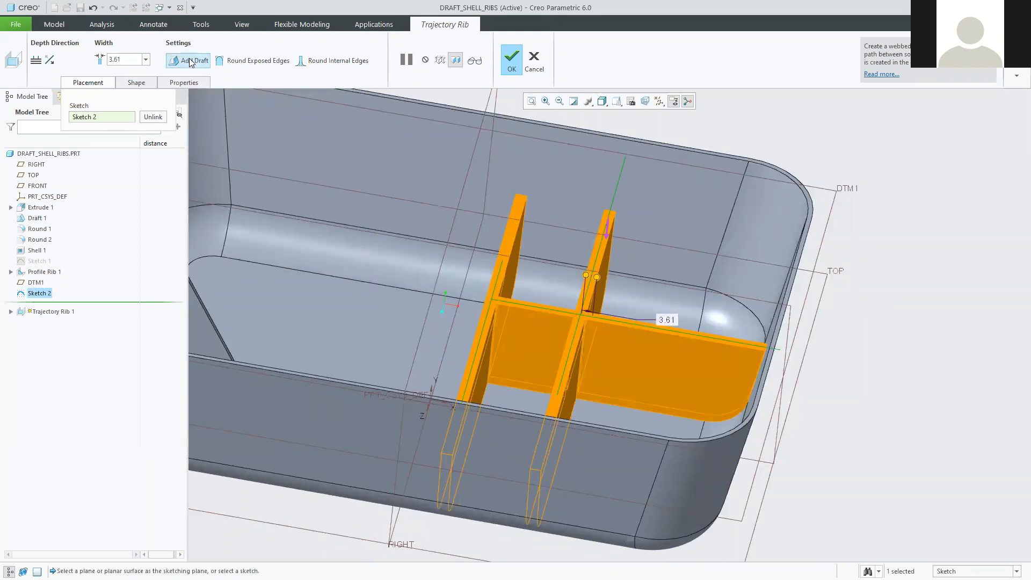
{"action": "left_click", "coordinate": [190, 63]}
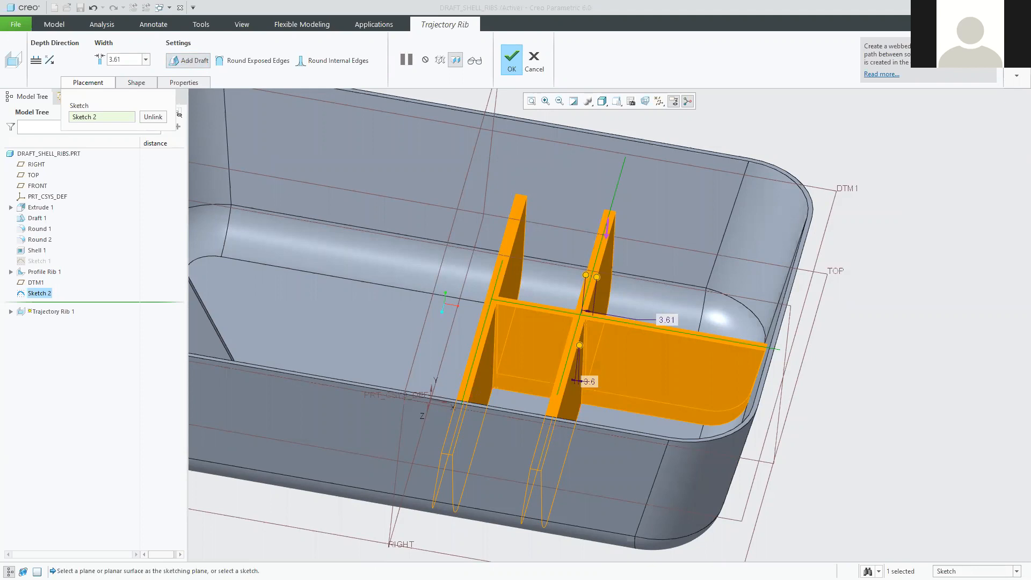
{"action": "key", "text": "alt+Tab"}
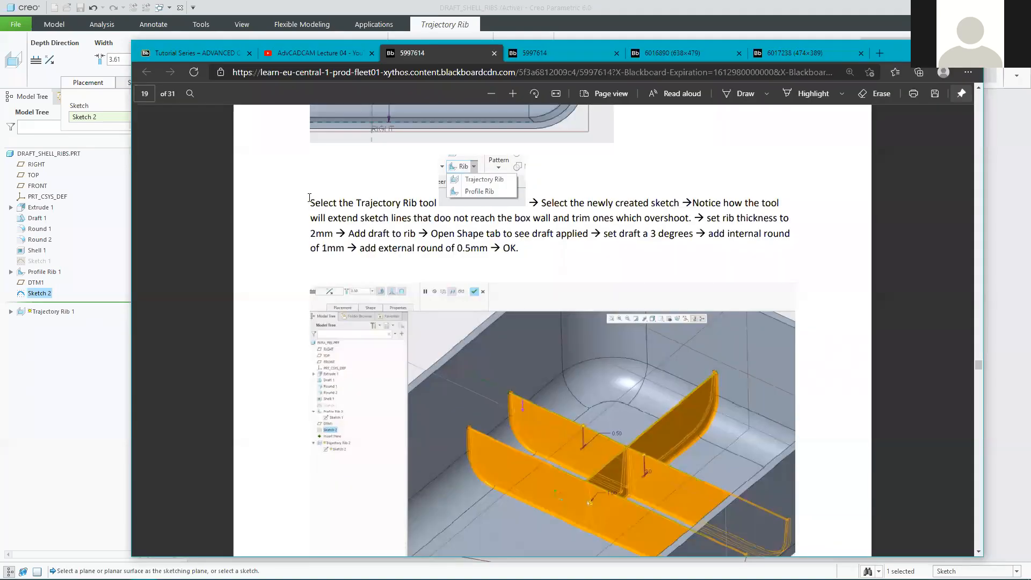
Highlight the trajectory rib steps on page 19: extending lines, 2mm thickness, draft.
{"action": "left_click_drag", "start_coordinate": [311, 203], "coordinate": [383, 195]}
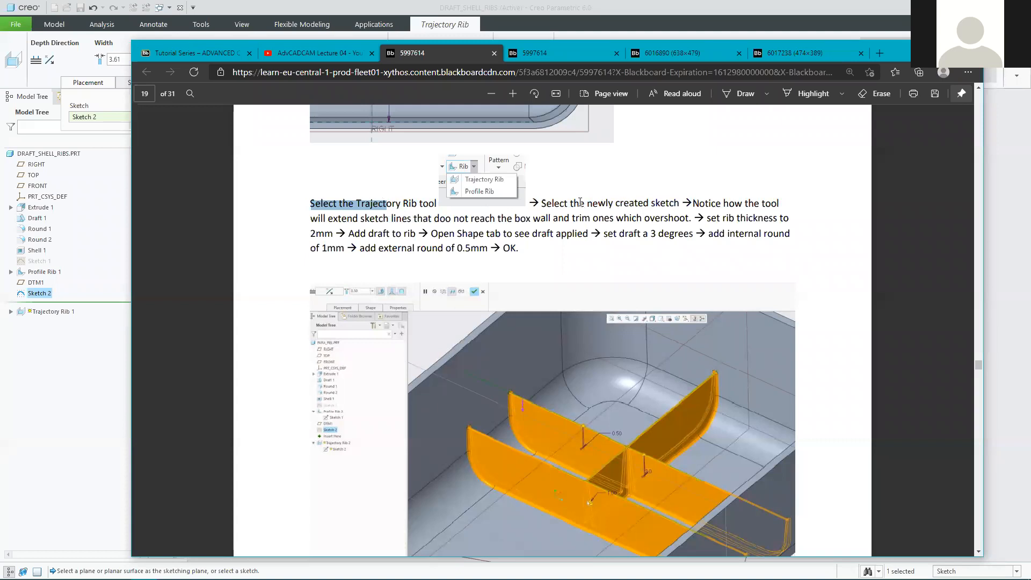
{"action": "double_click", "coordinate": [365, 218]}
{"action": "left_click_drag", "start_coordinate": [365, 218], "coordinate": [693, 218]}
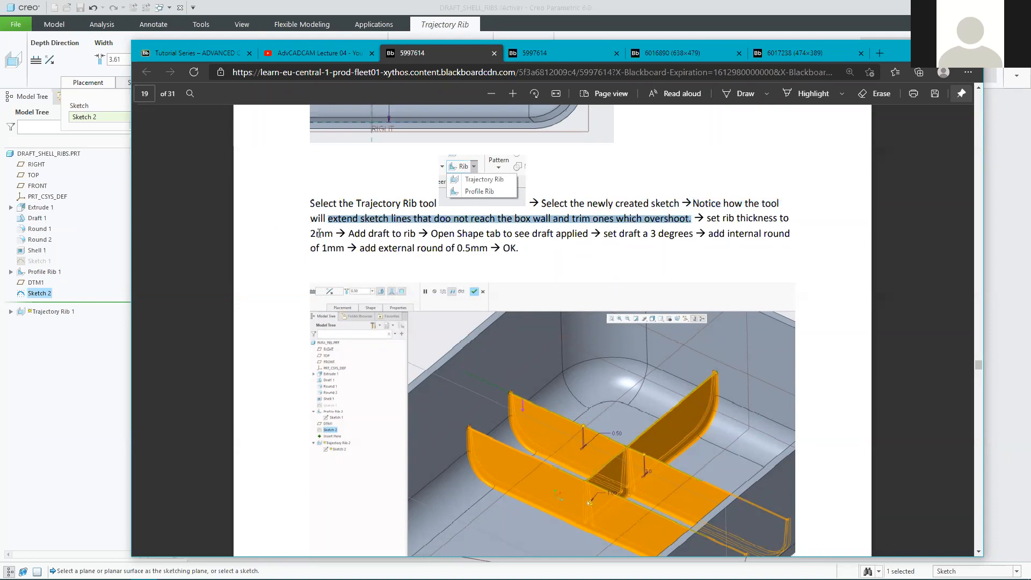
{"action": "left_click_drag", "start_coordinate": [334, 234], "coordinate": [430, 235]}
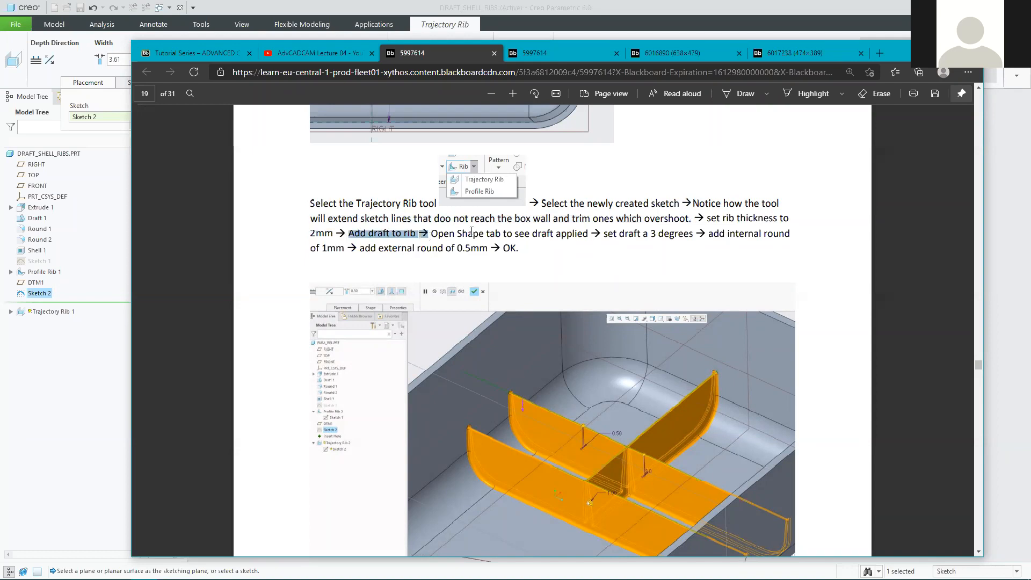
{"action": "left_click_drag", "start_coordinate": [425, 235], "coordinate": [588, 234]}
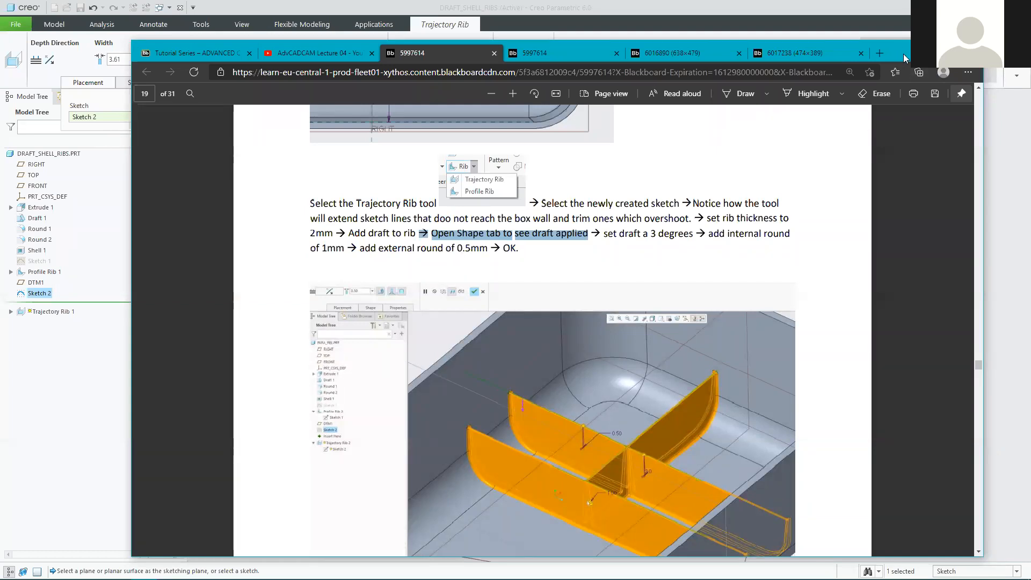
{"action": "left_click", "coordinate": [920, 54]}
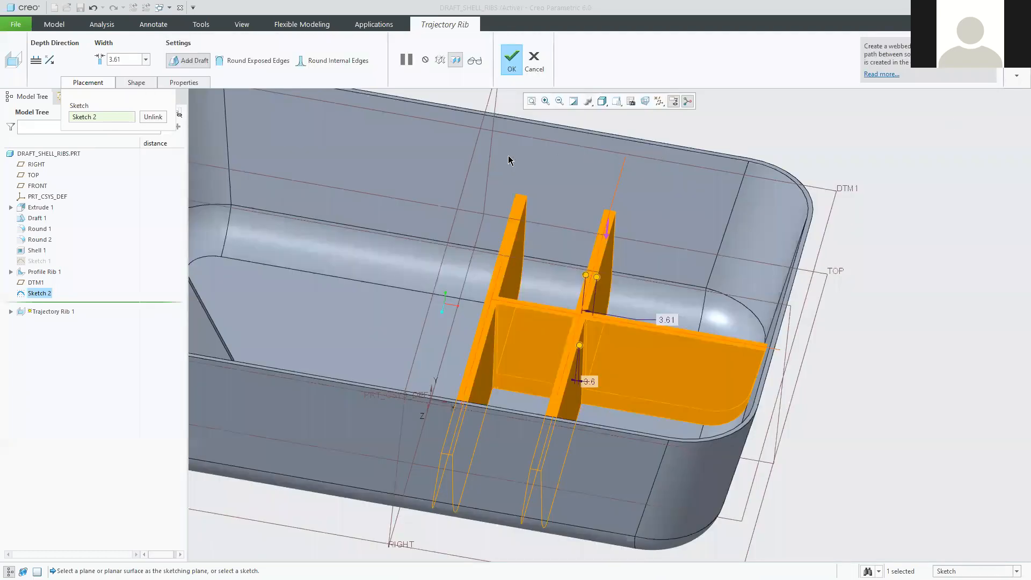
Set the rib draft angle to 3 degrees and the rib width to 2.00.
{"action": "double_click", "coordinate": [588, 381]}
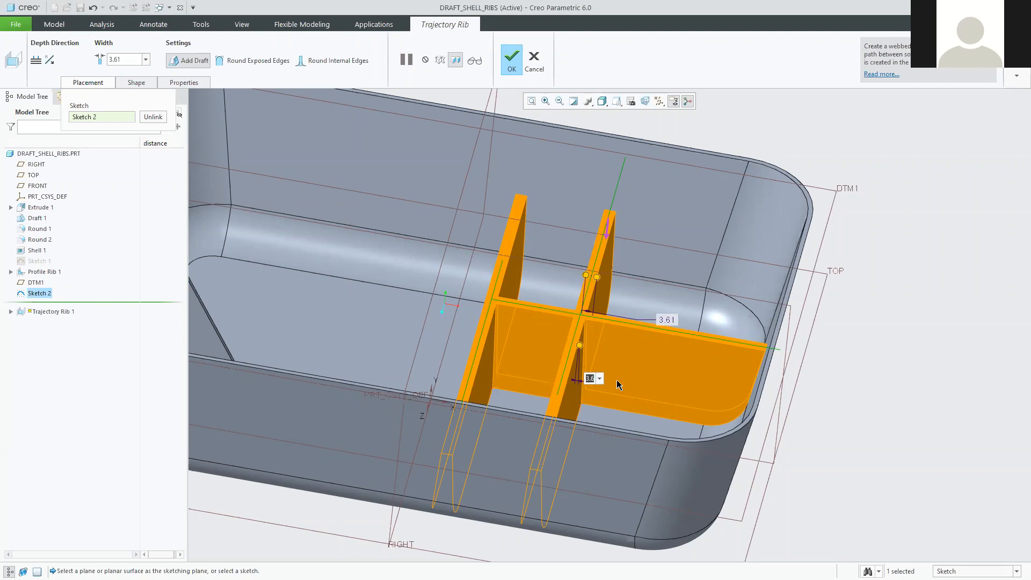
{"action": "type", "text": "0"}
{"action": "key", "text": "Return"}
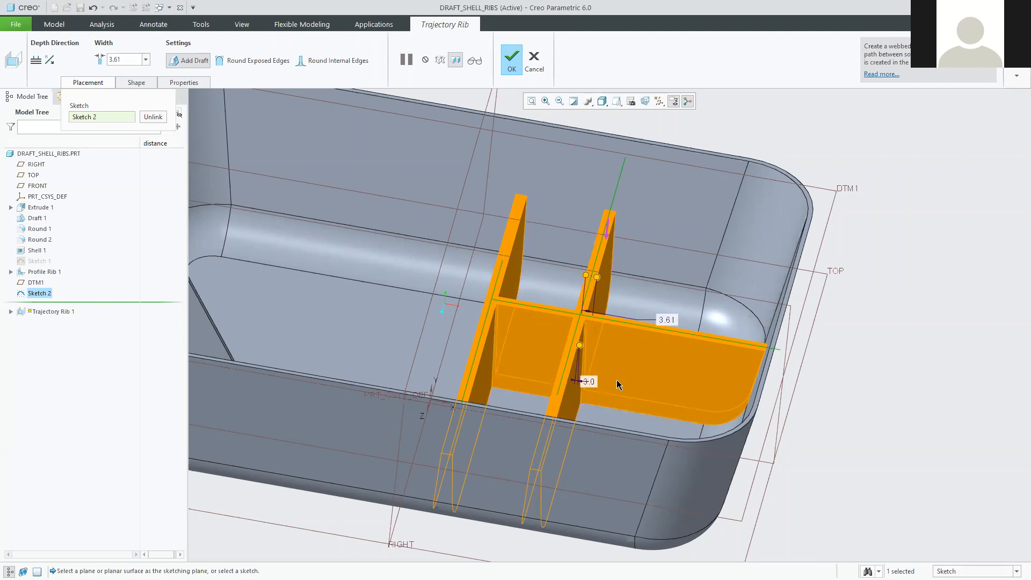
{"action": "double_click", "coordinate": [667, 320]}
{"action": "type", "text": "2"}
{"action": "key", "text": "Return"}
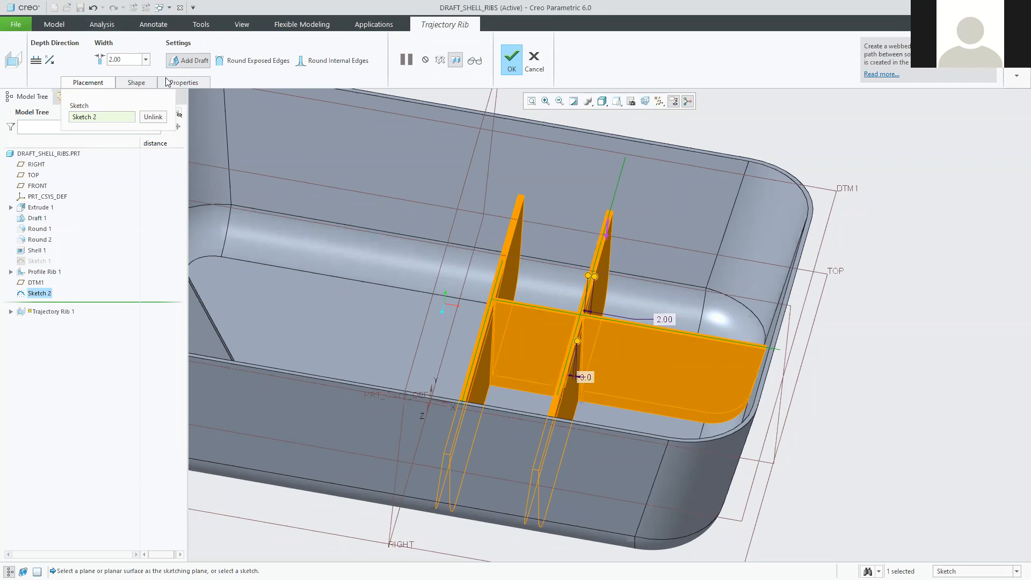
Turn on Round Exposed Edges for Trajectory Rib 1, which has 2.00 width and 3.0° draft.
{"action": "left_click", "coordinate": [137, 84]}
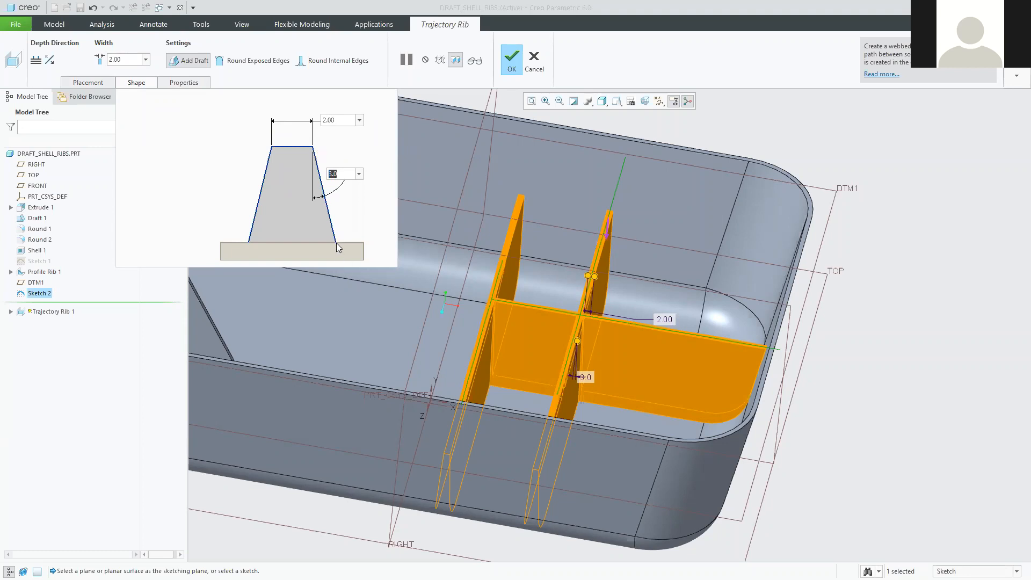
{"action": "left_click", "coordinate": [250, 62]}
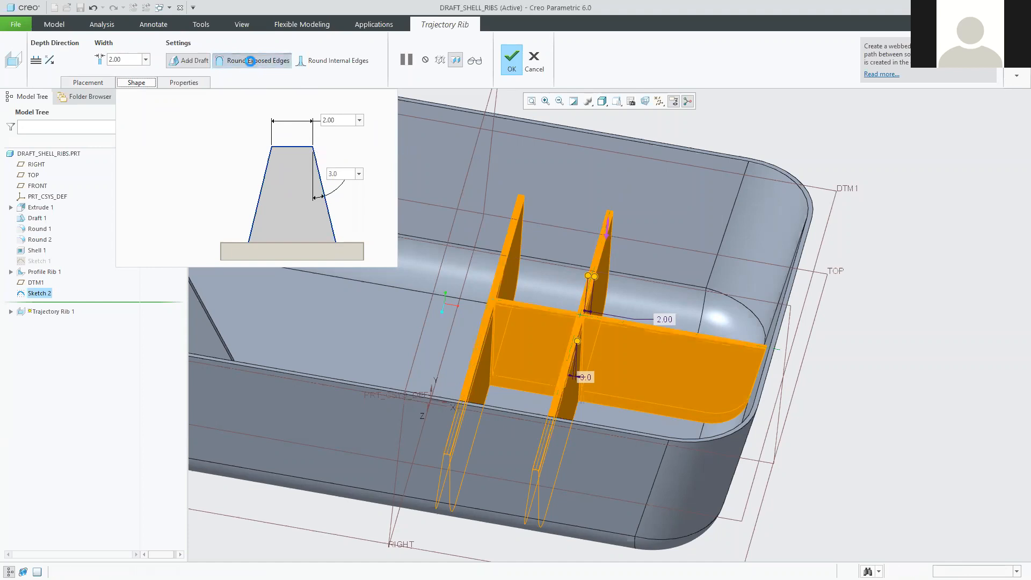
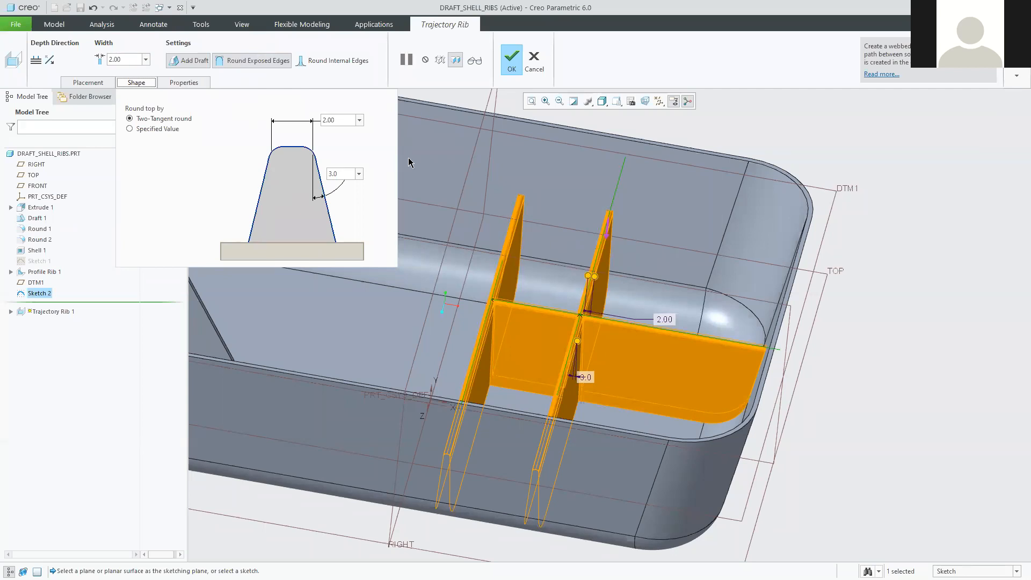
Round the internal rib-to-floor edges with a 1.00 bottom radius.
{"action": "left_click", "coordinate": [329, 61]}
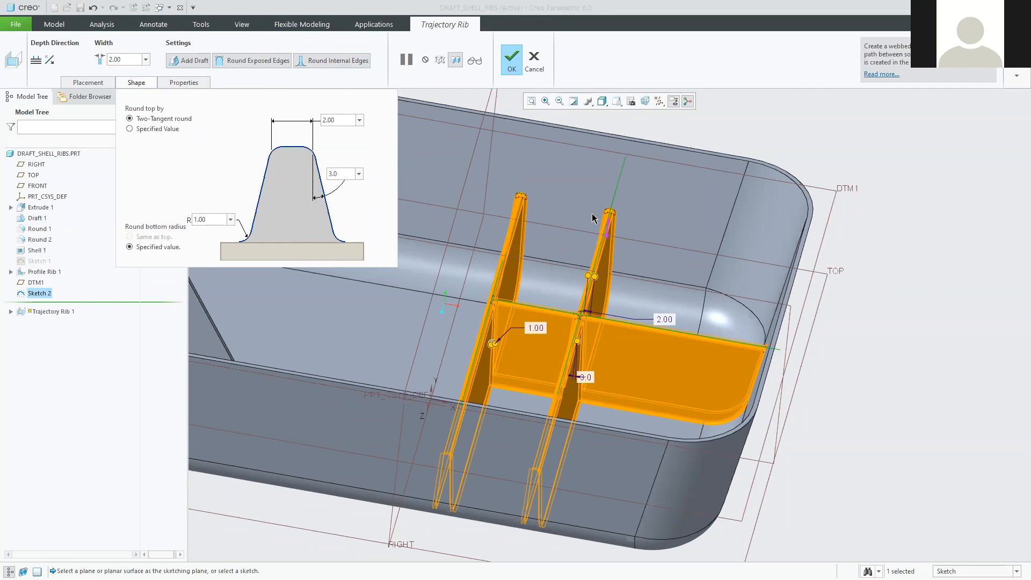
{"action": "double_click", "coordinate": [213, 217]}
{"action": "scroll", "coordinate": [519, 194], "scroll_direction": "up", "scroll_amount": 3}
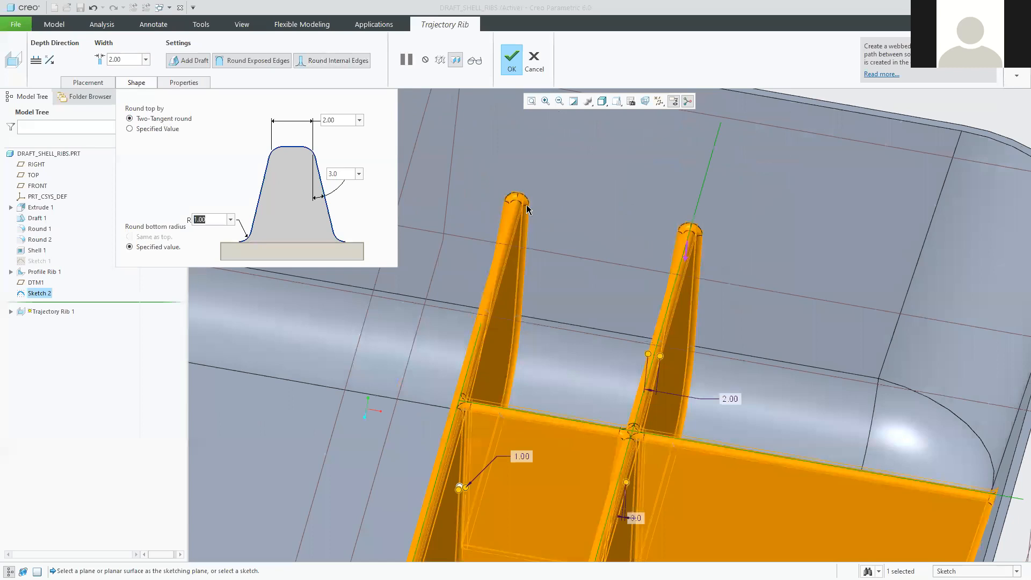
{"action": "scroll", "coordinate": [510, 208], "scroll_direction": "up", "scroll_amount": 5}
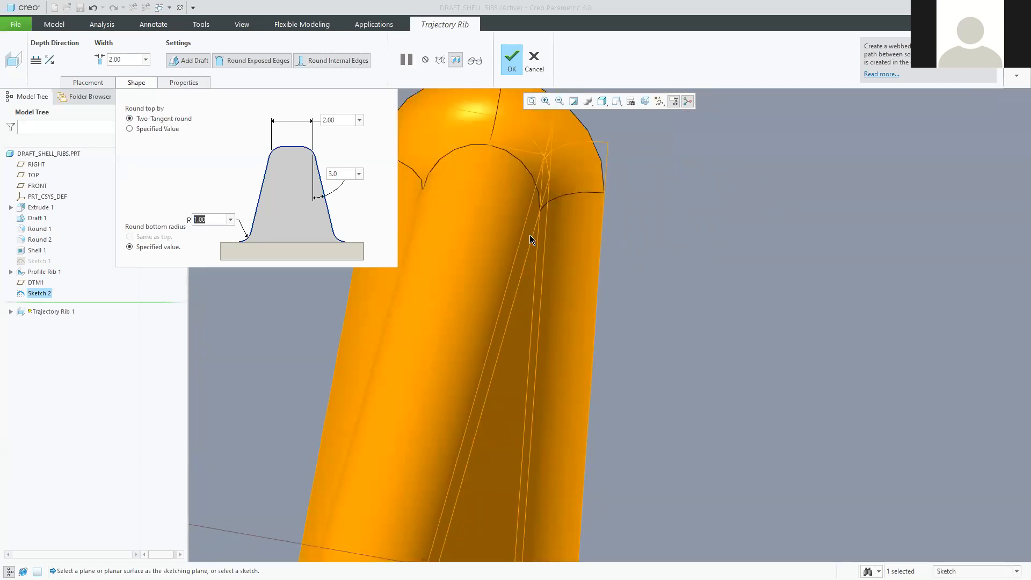
Switch the rib top round to a specified 0.50 radius and check the rib preview.
{"action": "left_click", "coordinate": [130, 129]}
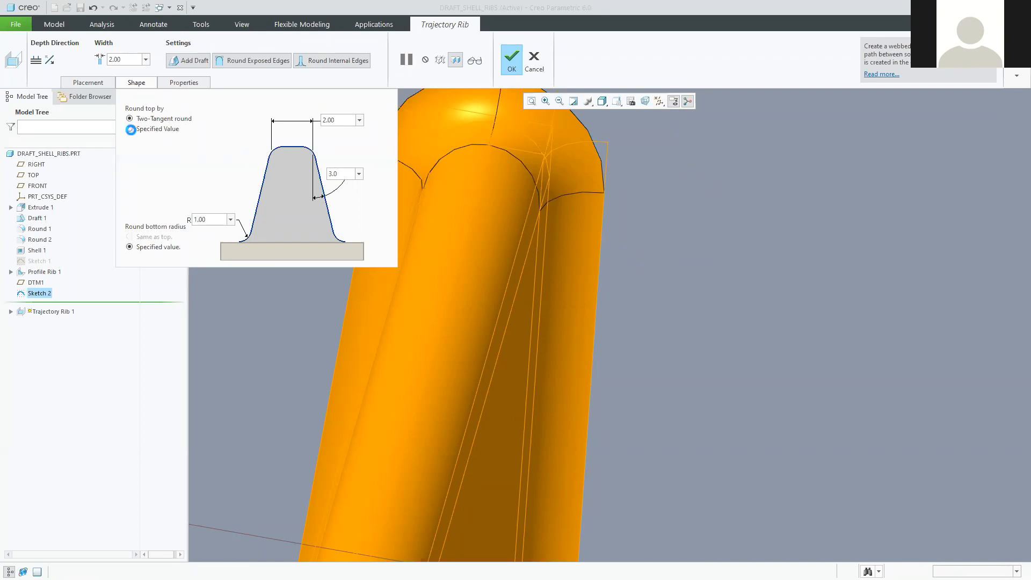
{"action": "double_click", "coordinate": [248, 145]}
{"action": "type", "text": "0.5"}
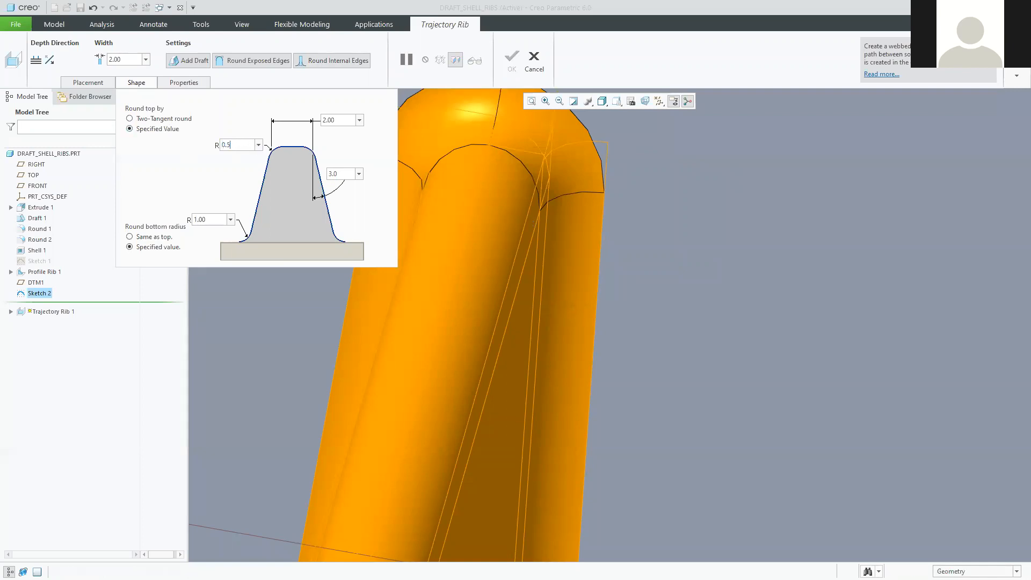
{"action": "key", "text": "Return"}
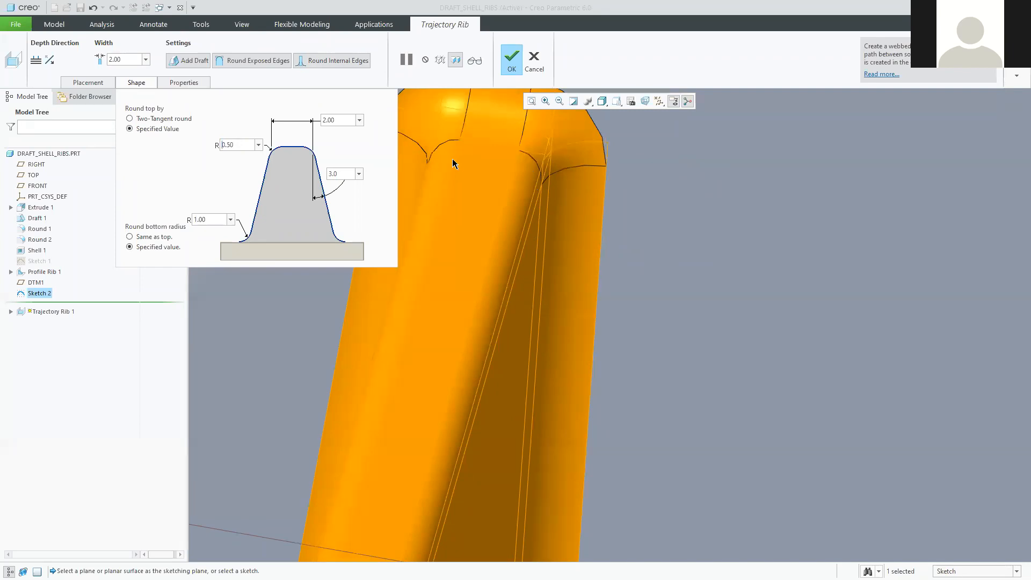
{"action": "scroll", "coordinate": [450, 311], "scroll_direction": "down", "scroll_amount": 5}
{"action": "scroll", "coordinate": [419, 473], "scroll_direction": "up", "scroll_amount": 5}
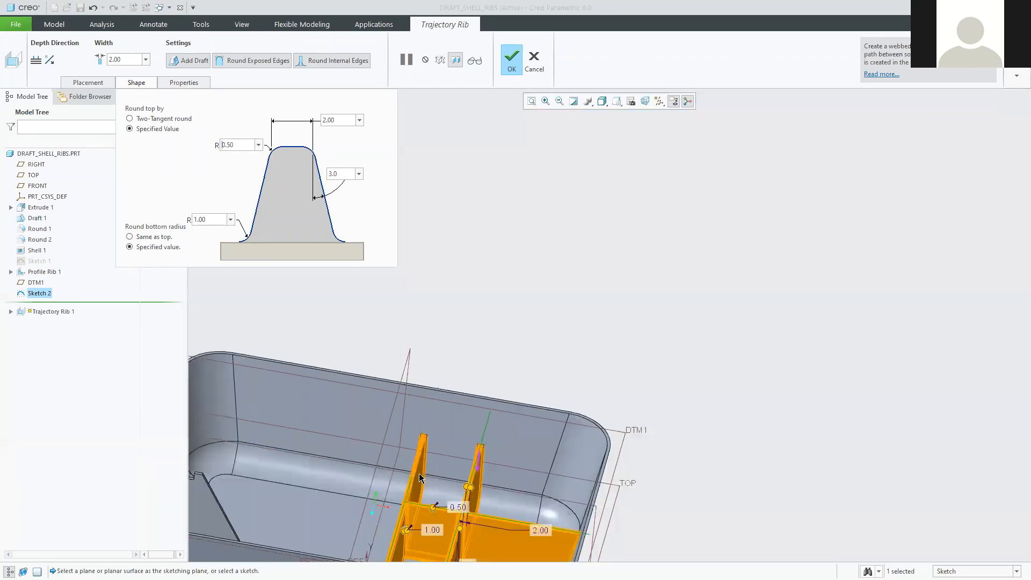
{"action": "scroll", "coordinate": [422, 468], "scroll_direction": "down", "scroll_amount": 2}
{"action": "middle_click_drag", "start_coordinate": [446, 395], "coordinate": [530, 347], "text": "shift"}
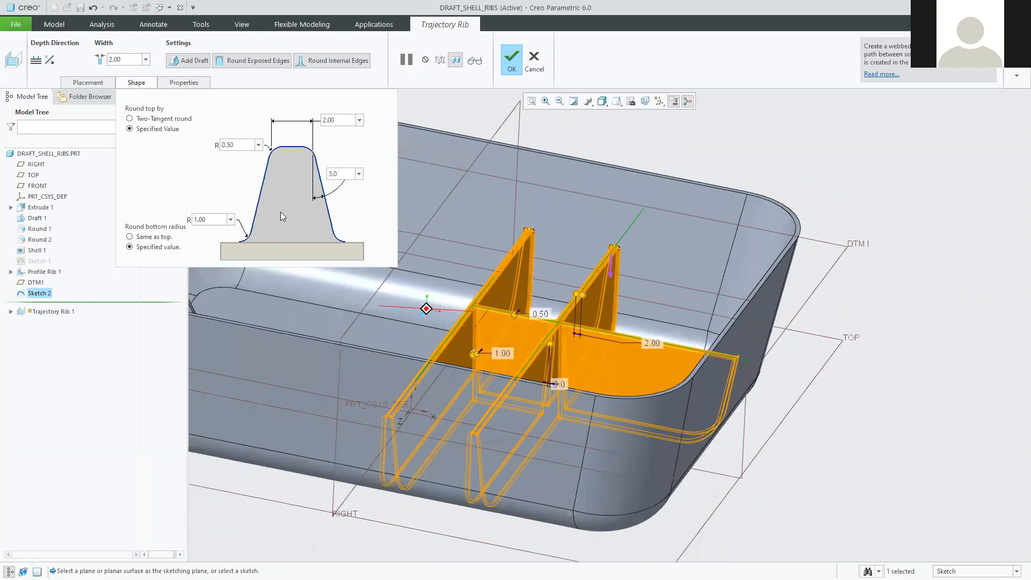
{"action": "middle_click_drag", "start_coordinate": [430, 186], "coordinate": [428, 198]}
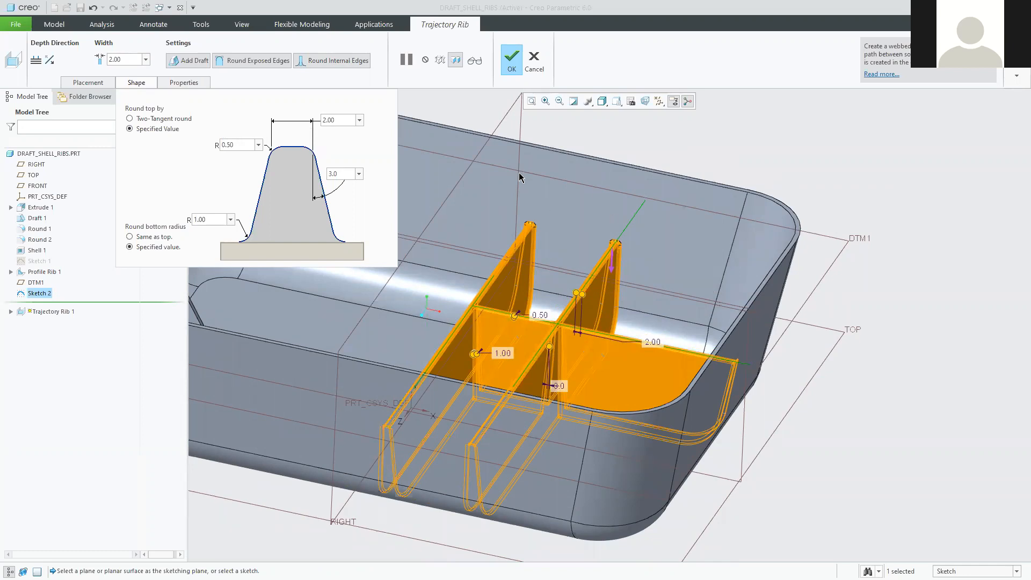
Complete Trajectory Rib 1 and reorient the view of the tray's divider ribs.
{"action": "left_click", "coordinate": [504, 59]}
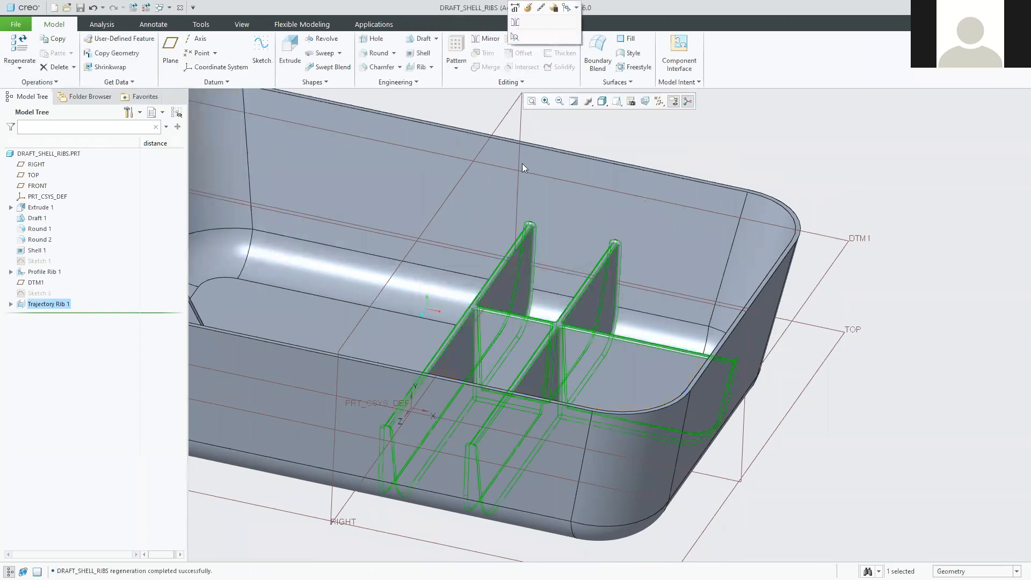
{"action": "left_click", "coordinate": [843, 141]}
{"action": "mouse_move", "coordinate": [444, 311]}
{"action": "middle_mouse_down"}
{"action": "mouse_move", "coordinate": [461, 354]}
{"action": "mouse_move", "coordinate": [512, 338]}
{"action": "mouse_move", "coordinate": [465, 260]}
{"action": "mouse_move", "coordinate": [352, 276]}
{"action": "mouse_move", "coordinate": [407, 270]}
{"action": "mouse_move", "coordinate": [524, 296]}
{"action": "mouse_move", "coordinate": [547, 281]}
{"action": "middle_mouse_up"}
{"action": "scroll", "coordinate": [411, 301], "scroll_direction": "up", "scroll_amount": 2}
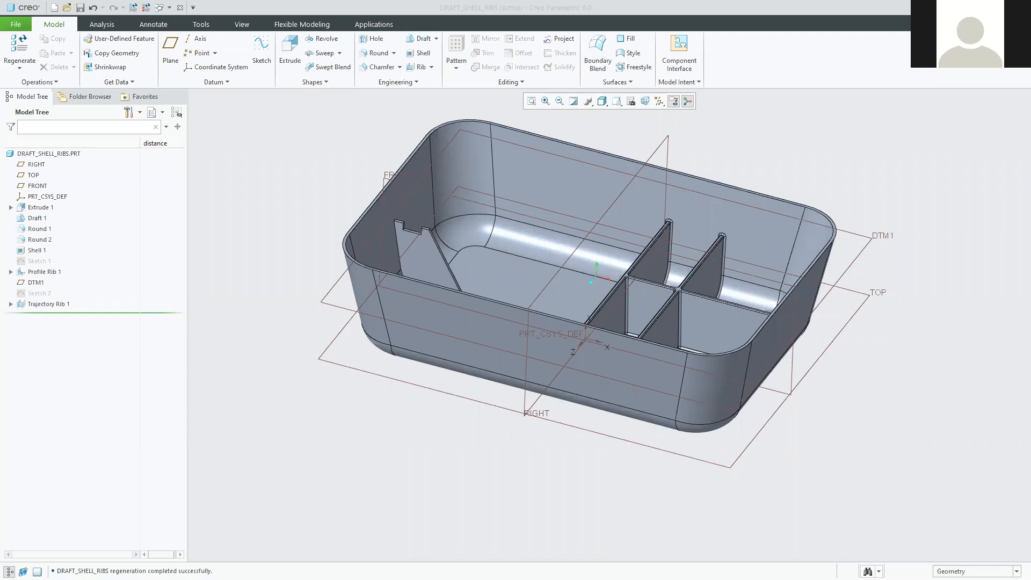
{"action": "middle_click_drag", "start_coordinate": [585, 411], "coordinate": [504, 425], "text": "shift"}
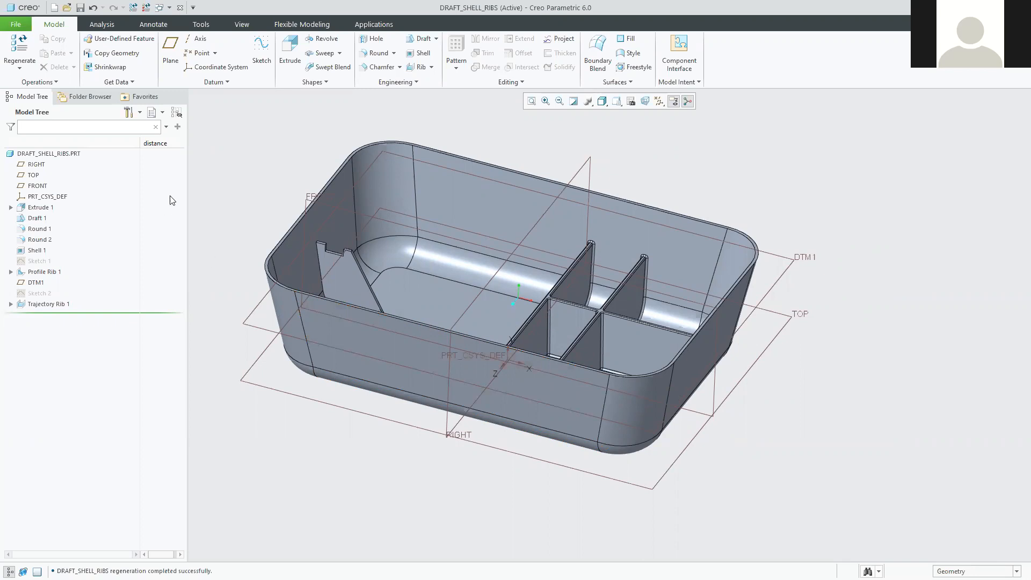
Save DRAFT_SHELL_RIBS.PRT to the 2021 Tutorials folder.
{"action": "left_click", "coordinate": [80, 8]}
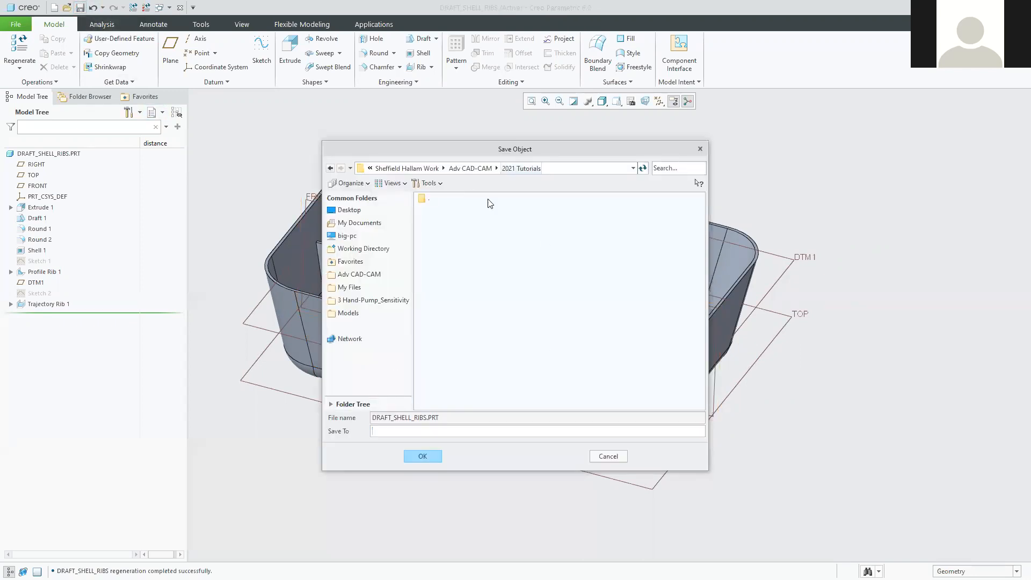
{"action": "left_click_drag", "start_coordinate": [505, 151], "coordinate": [476, 180]}
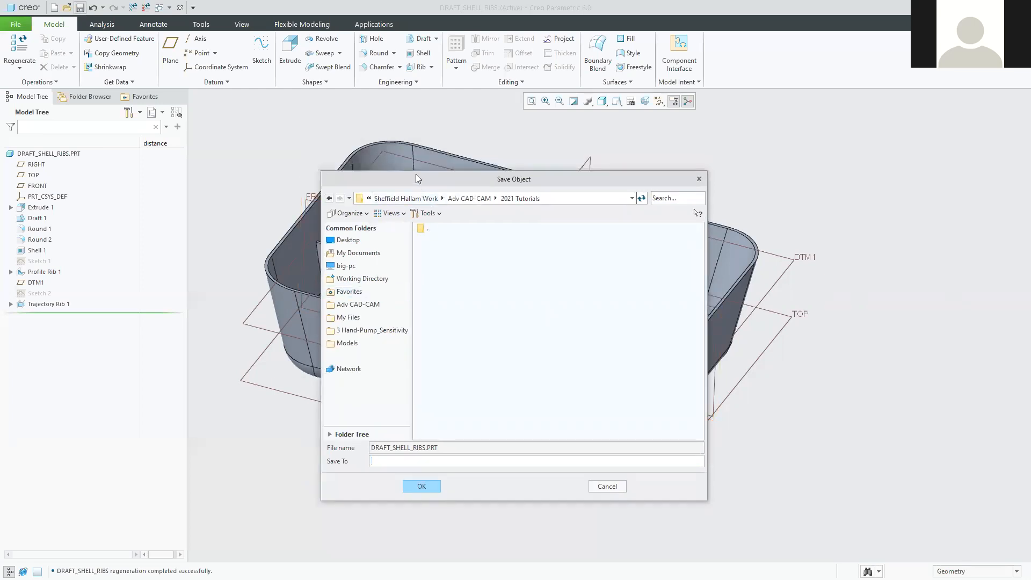
{"action": "left_click_drag", "start_coordinate": [416, 175], "coordinate": [401, 154]}
{"action": "left_click", "coordinate": [406, 467]}
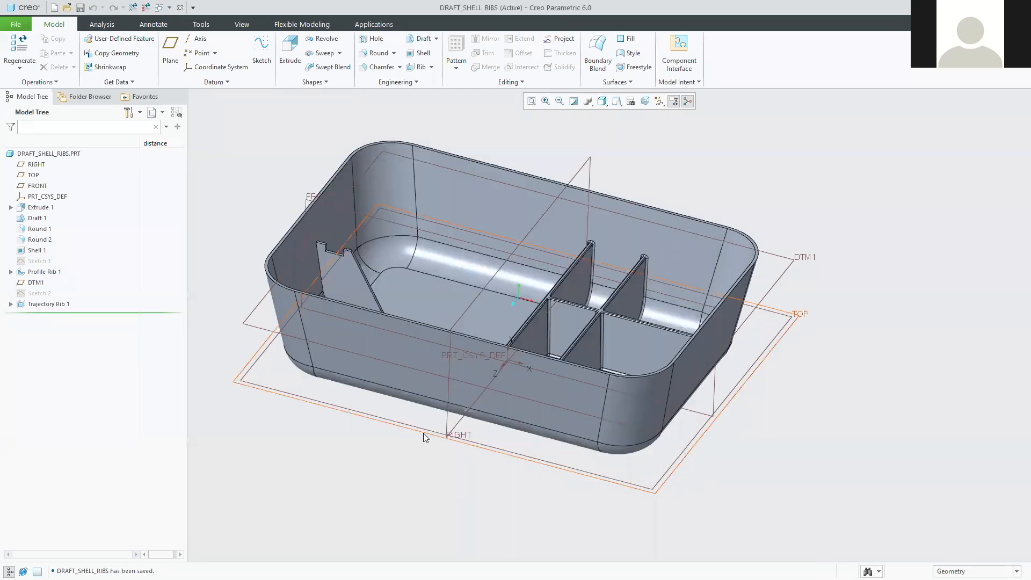
{"action": "mouse_move", "coordinate": [454, 463]}
{"action": "middle_mouse_down"}
{"action": "mouse_move", "coordinate": [467, 452]}
{"action": "mouse_move", "coordinate": [451, 476]}
{"action": "middle_mouse_up"}
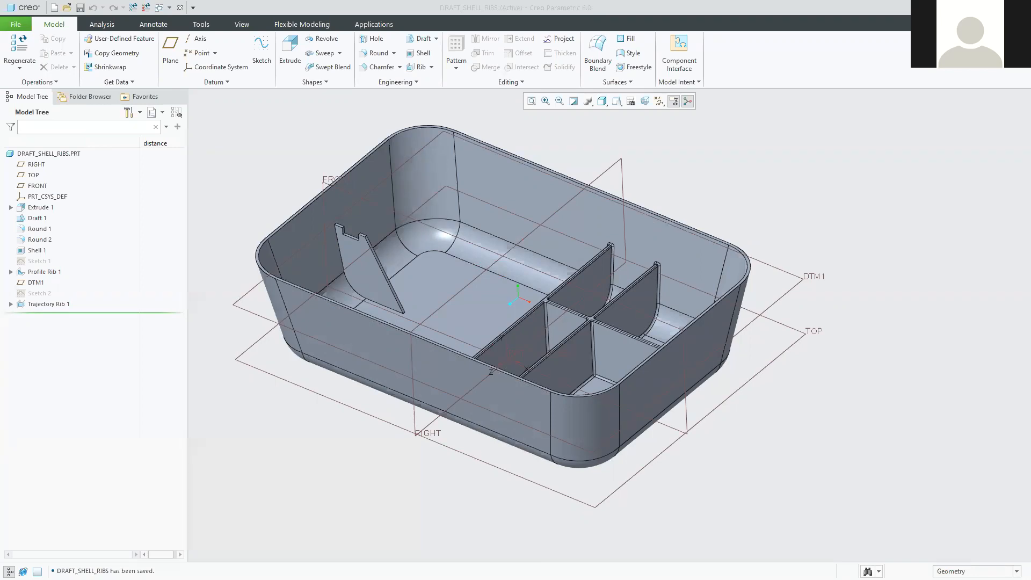
From Blackboard's Tutorial Series page, open the YouTube playlist link in a background tab.
{"action": "key", "text": "alt+Tab"}
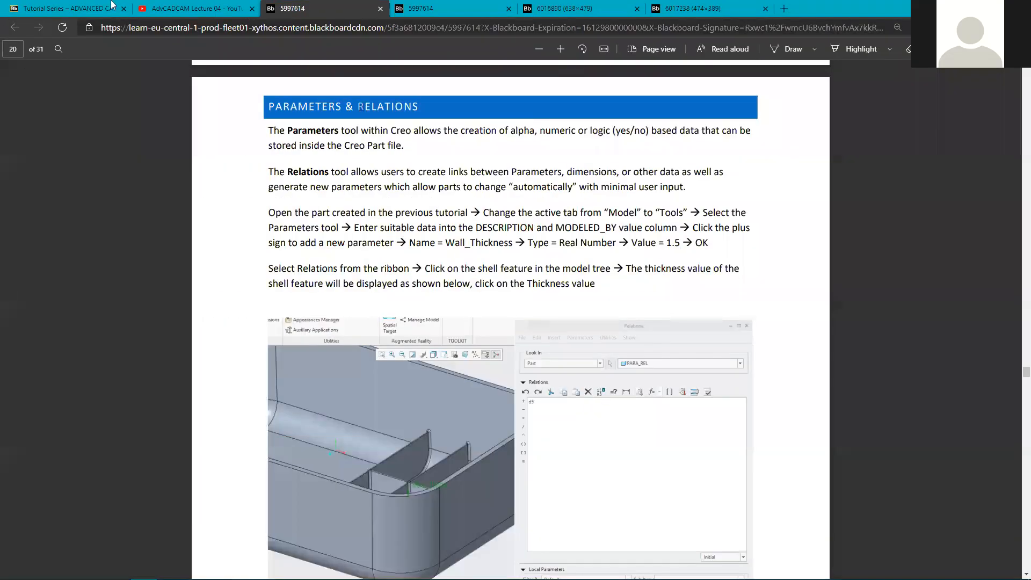
{"action": "left_click", "coordinate": [78, 9]}
{"action": "scroll", "coordinate": [276, 335], "scroll_direction": "up", "scroll_amount": 7}
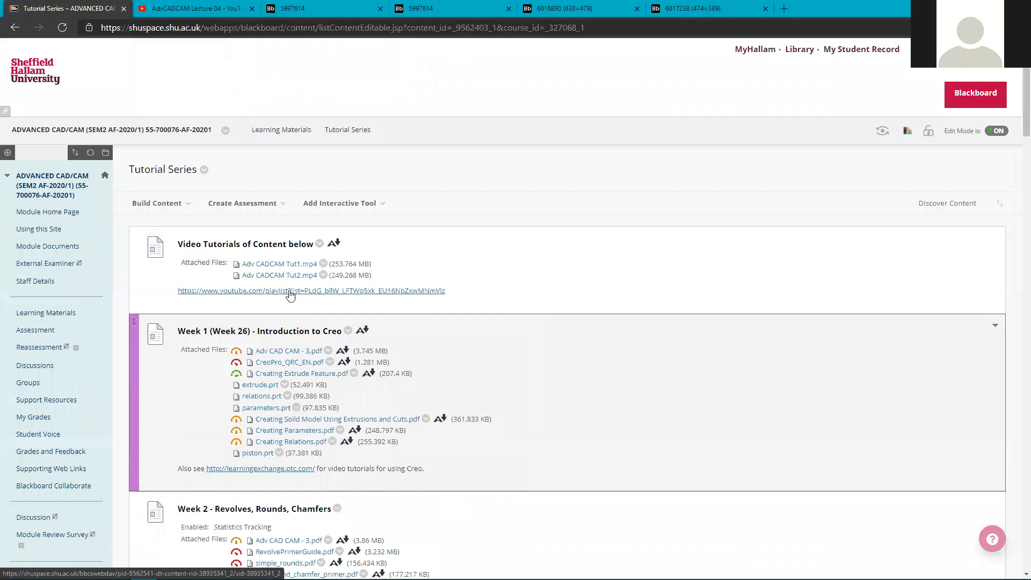
{"action": "middle_click", "coordinate": [289, 291]}
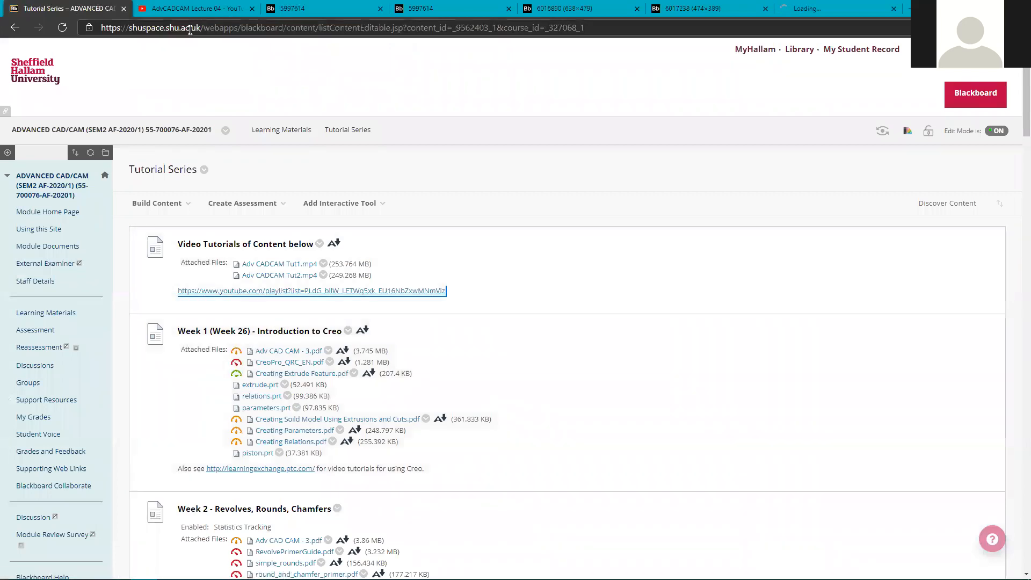
Browse the Adv CAD CAM YouTube playlist, then go back to the Tutorial Series page.
{"action": "left_click", "coordinate": [853, 12]}
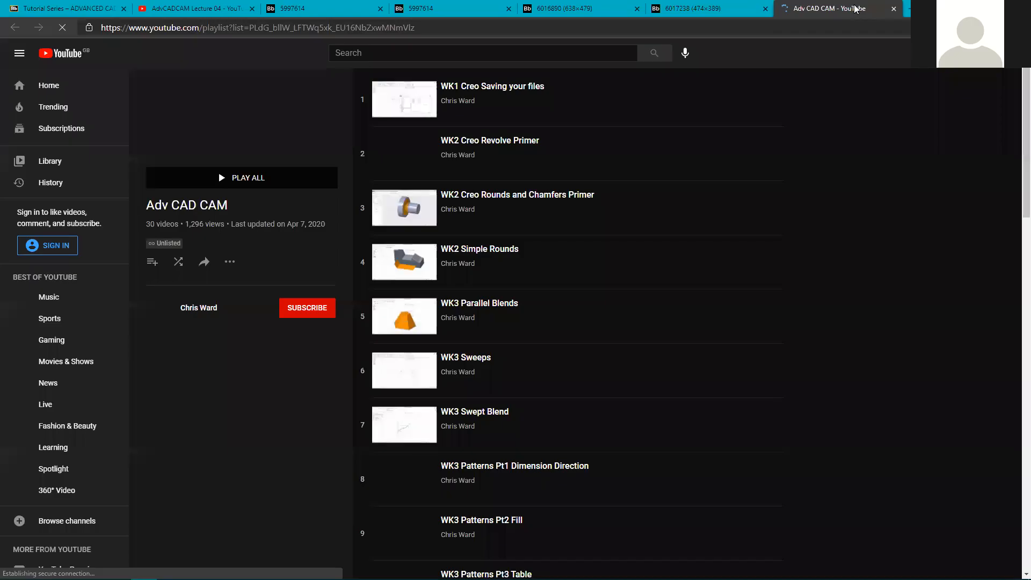
{"action": "scroll", "coordinate": [429, 169], "scroll_direction": "down", "scroll_amount": 9}
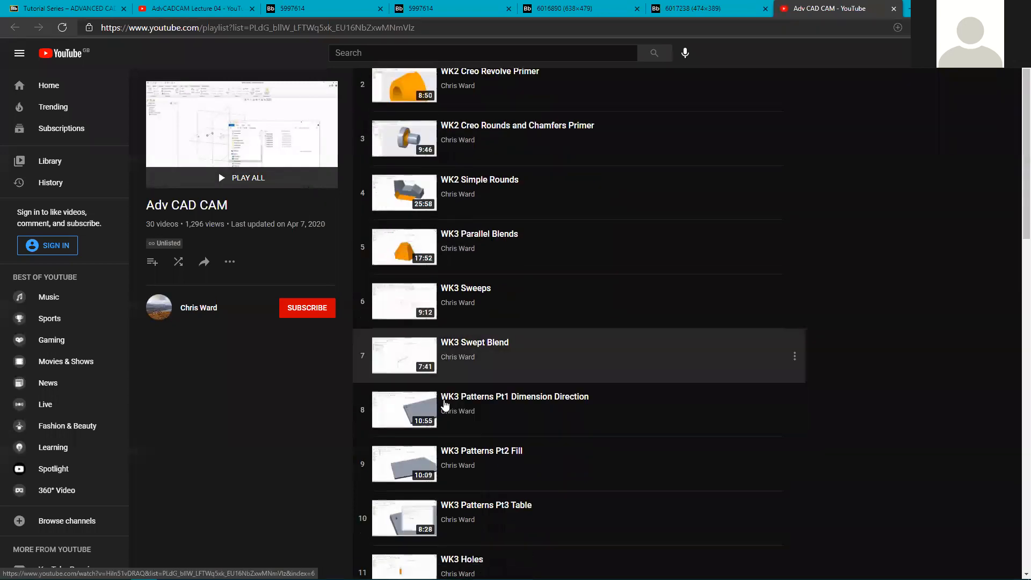
{"action": "scroll", "coordinate": [444, 402], "scroll_direction": "down", "scroll_amount": 4}
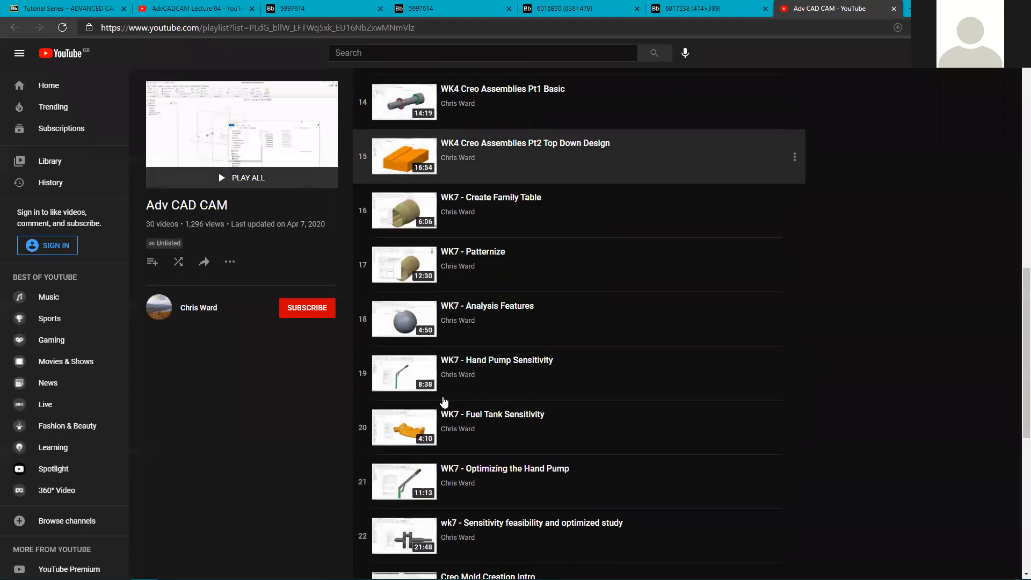
{"action": "scroll", "coordinate": [443, 401], "scroll_direction": "down", "scroll_amount": 8}
{"action": "scroll", "coordinate": [440, 392], "scroll_direction": "up", "scroll_amount": 16}
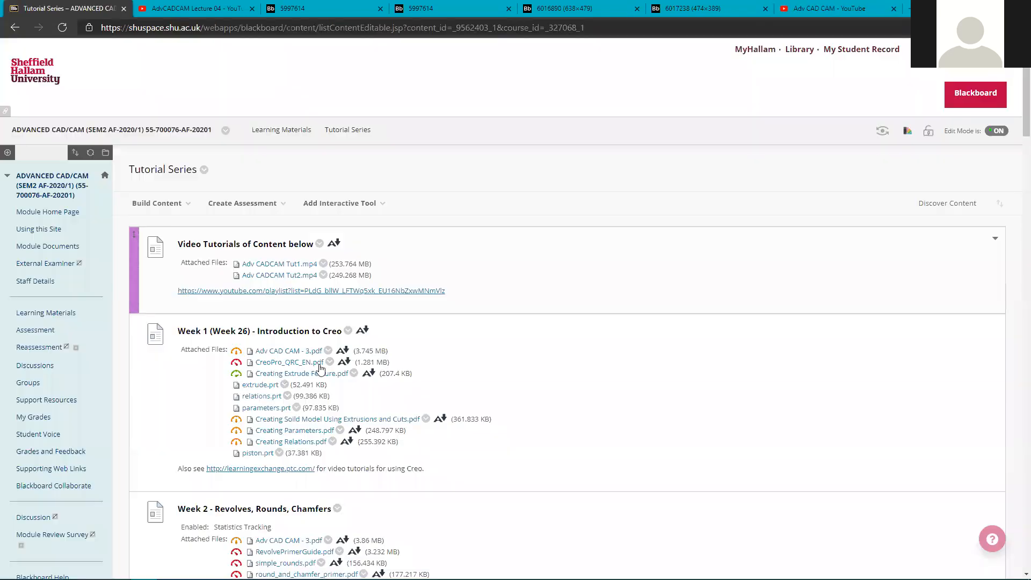
{"action": "left_click", "coordinate": [52, 8]}
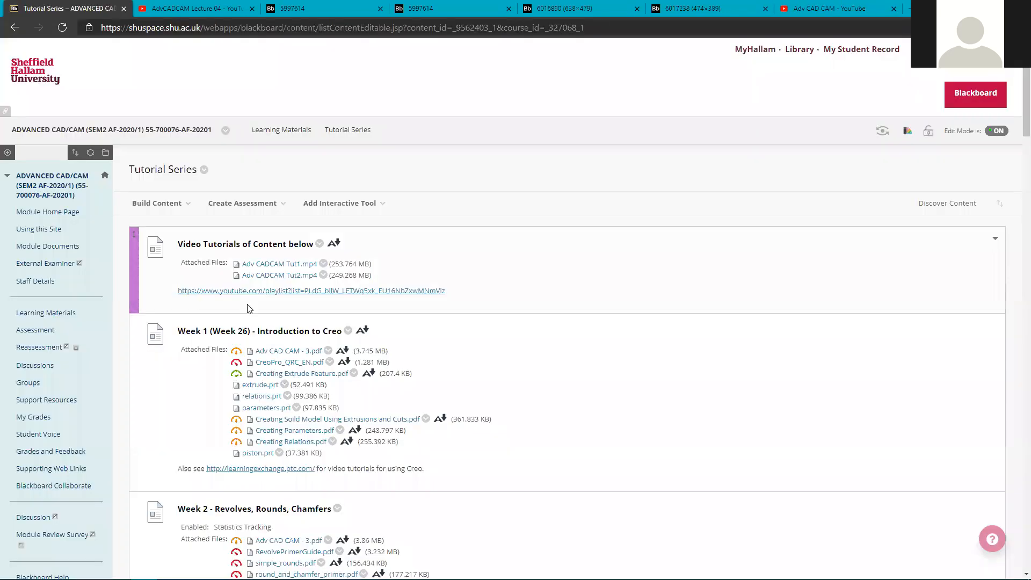
{"action": "left_click", "coordinate": [287, 132]}
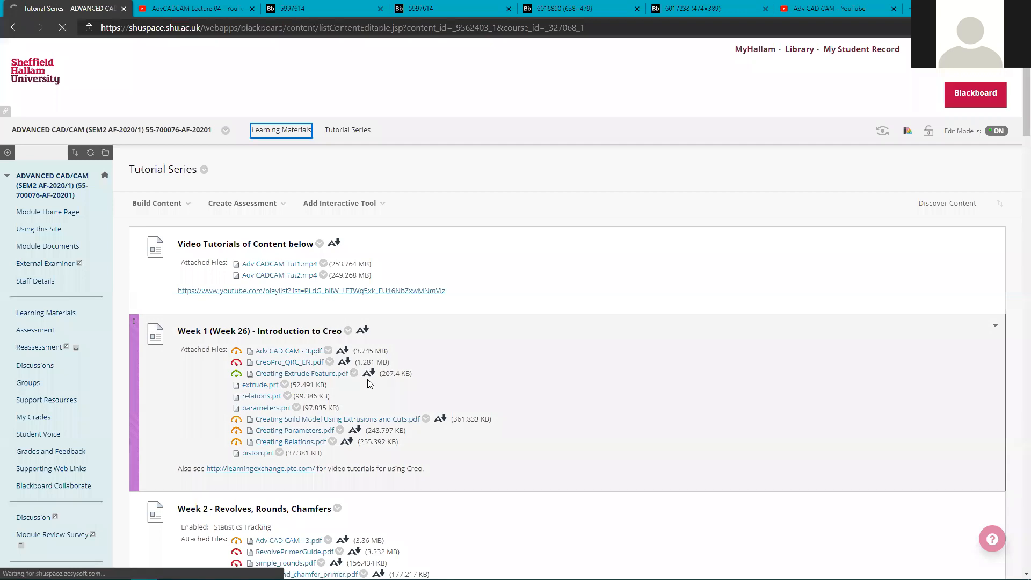
{"action": "scroll", "coordinate": [368, 385], "scroll_direction": "down", "scroll_amount": 6}
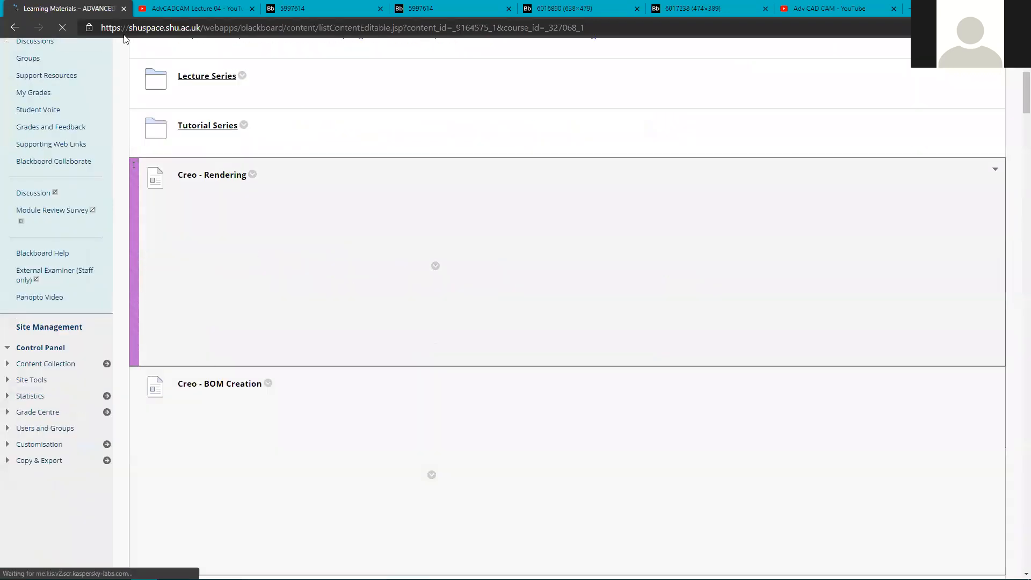
{"action": "scroll", "coordinate": [294, 304], "scroll_direction": "down", "scroll_amount": 10}
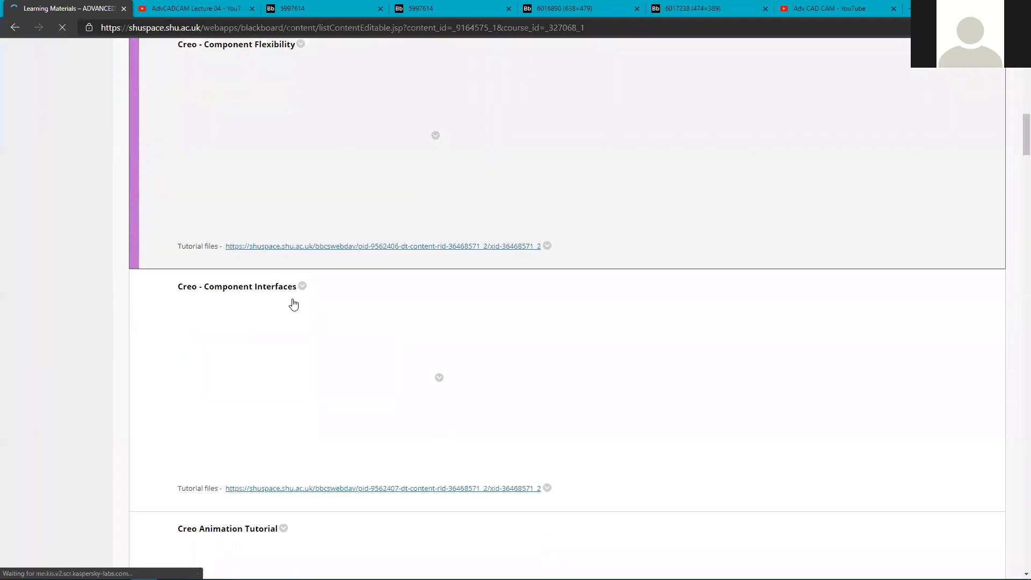
{"action": "scroll", "coordinate": [293, 305], "scroll_direction": "down", "scroll_amount": 18}
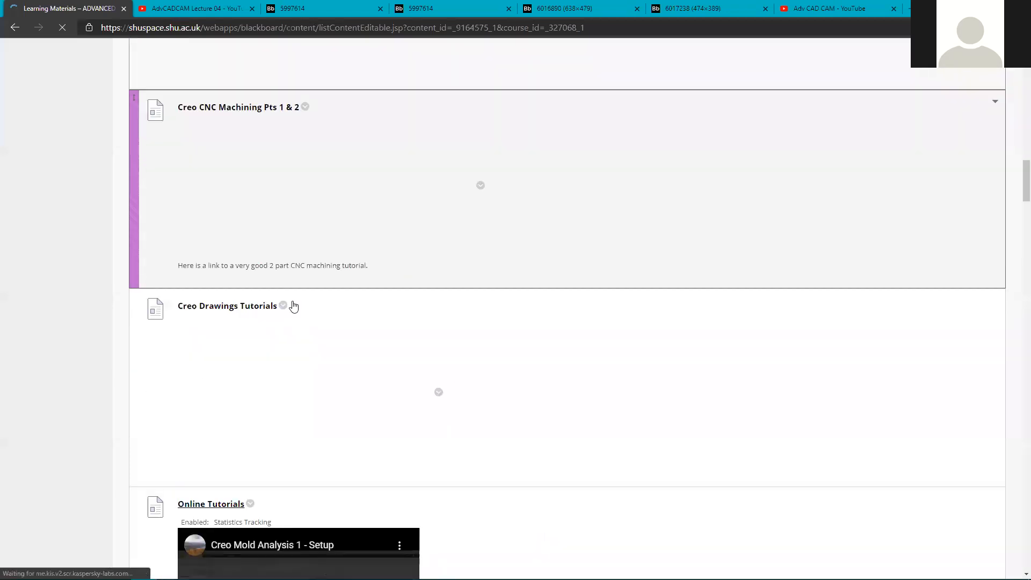
{"action": "scroll", "coordinate": [295, 306], "scroll_direction": "down", "scroll_amount": 6}
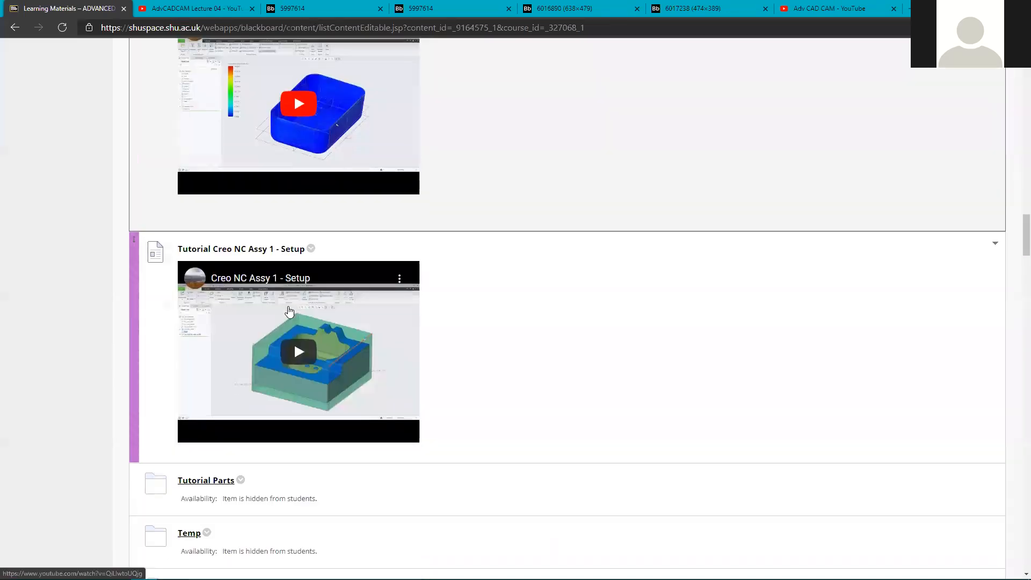
{"action": "scroll", "coordinate": [289, 312], "scroll_direction": "down", "scroll_amount": 5}
{"action": "scroll", "coordinate": [289, 311], "scroll_direction": "up", "scroll_amount": 15}
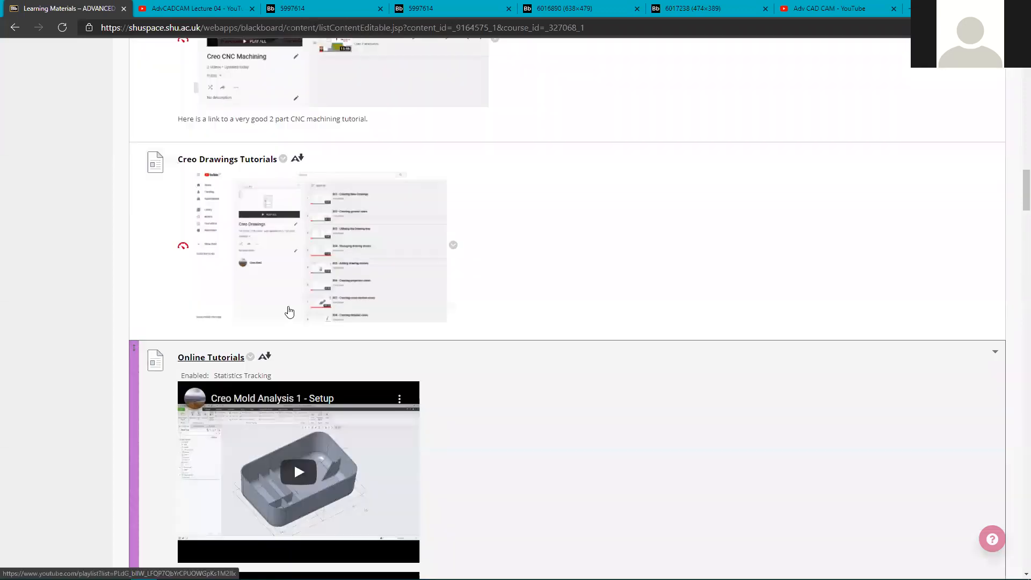
{"action": "scroll", "coordinate": [288, 311], "scroll_direction": "up", "scroll_amount": 8}
{"action": "scroll", "coordinate": [289, 312], "scroll_direction": "up", "scroll_amount": 10}
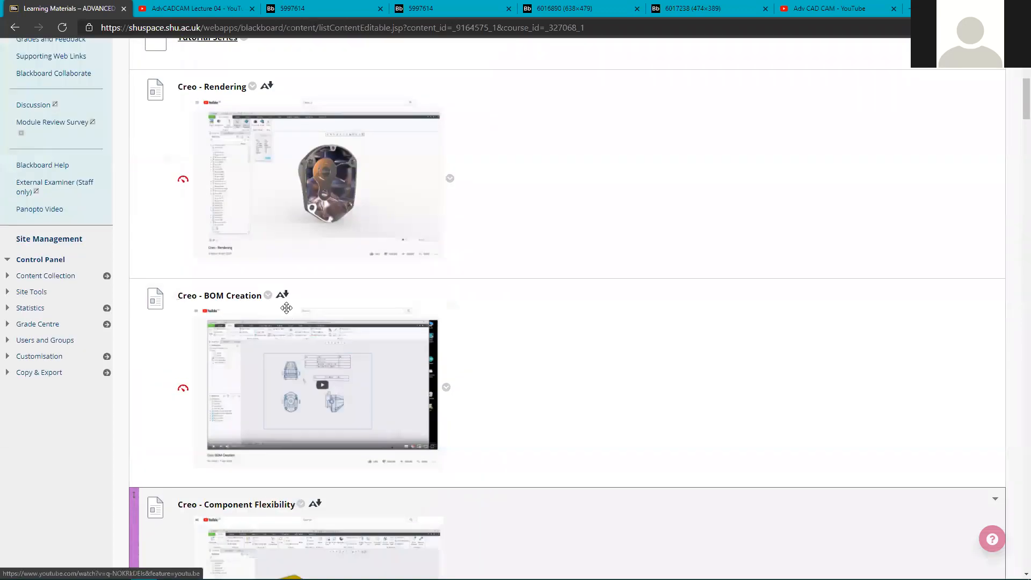
{"action": "scroll", "coordinate": [212, 403], "scroll_direction": "up", "scroll_amount": 8}
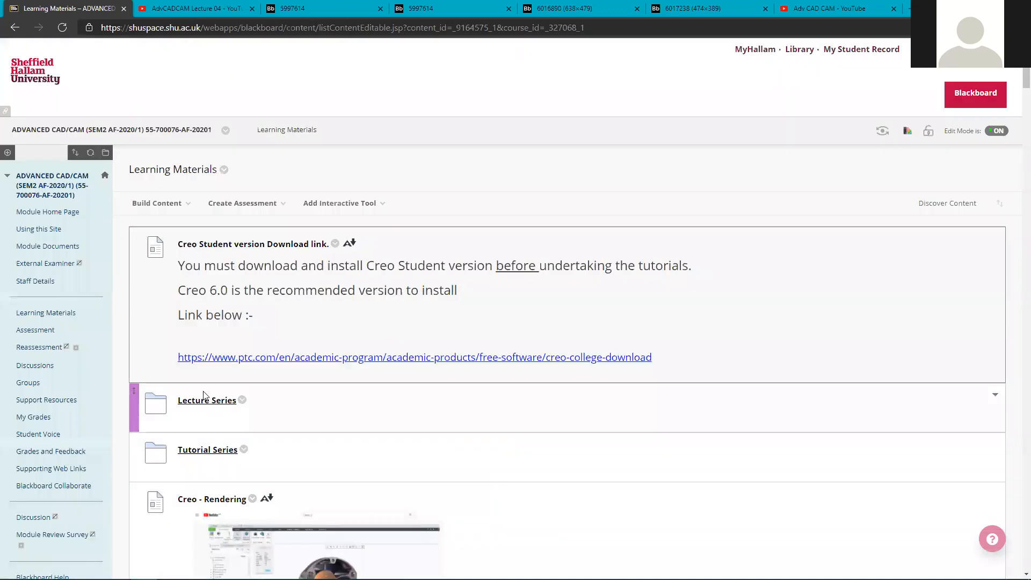
{"action": "left_click", "coordinate": [215, 449]}
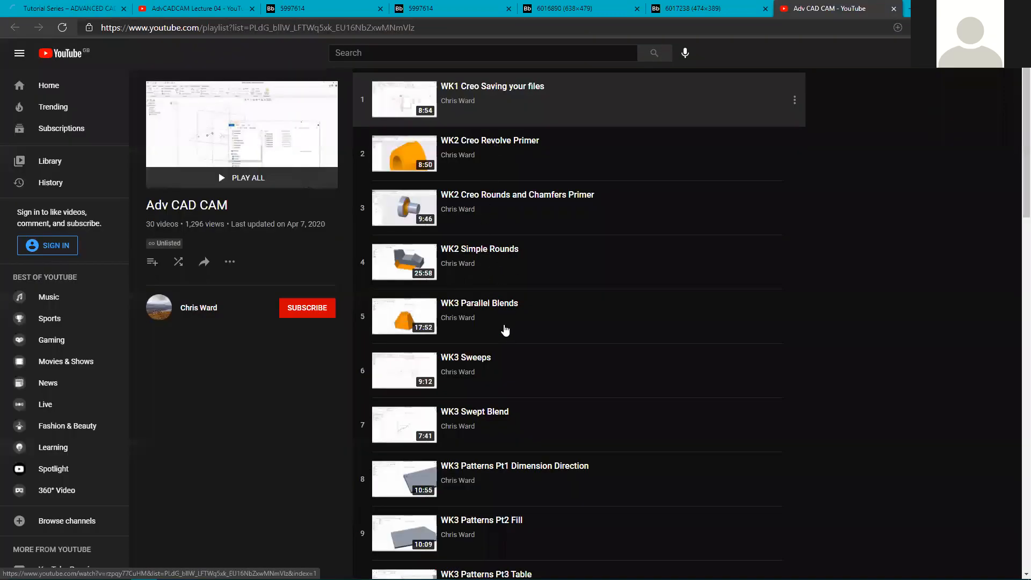
Scroll through the 30-video Adv CAD CAM playlist, then return to the Blackboard course tab.
{"action": "scroll", "coordinate": [496, 392], "scroll_direction": "down", "scroll_amount": 5}
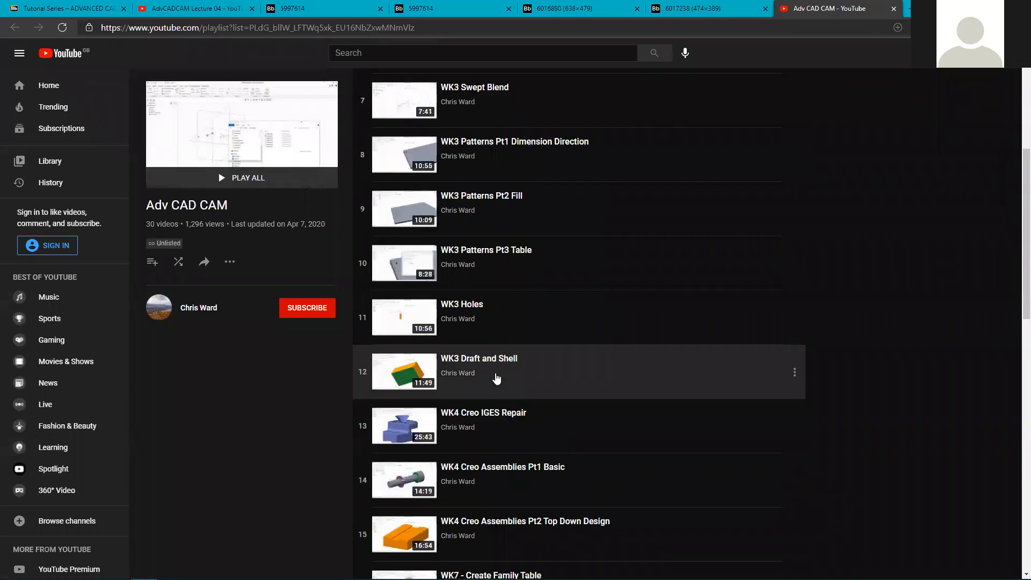
{"action": "scroll", "coordinate": [513, 284], "scroll_direction": "down", "scroll_amount": 2}
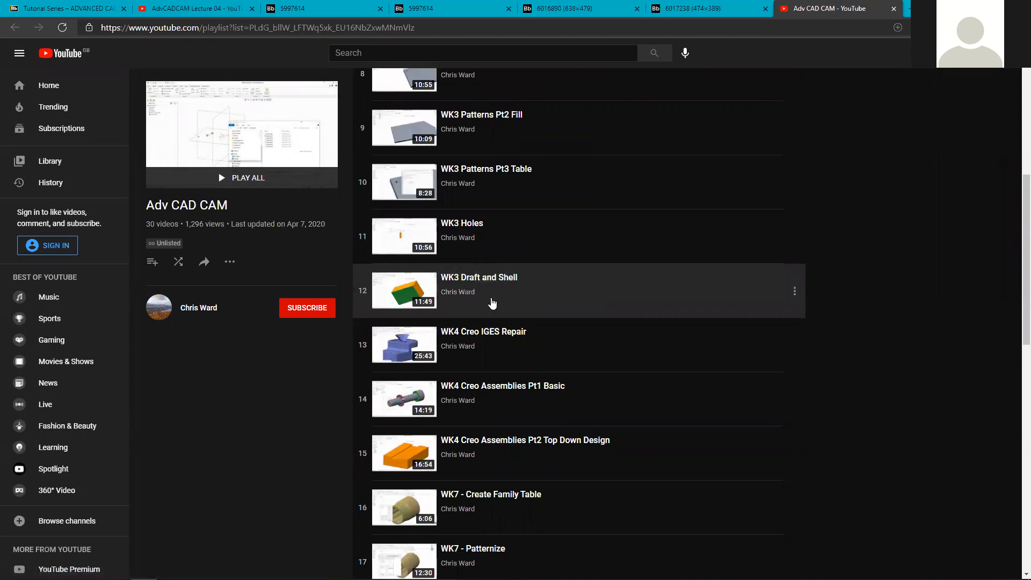
{"action": "scroll", "coordinate": [495, 302], "scroll_direction": "down", "scroll_amount": 2}
{"action": "scroll", "coordinate": [492, 301], "scroll_direction": "down", "scroll_amount": 6}
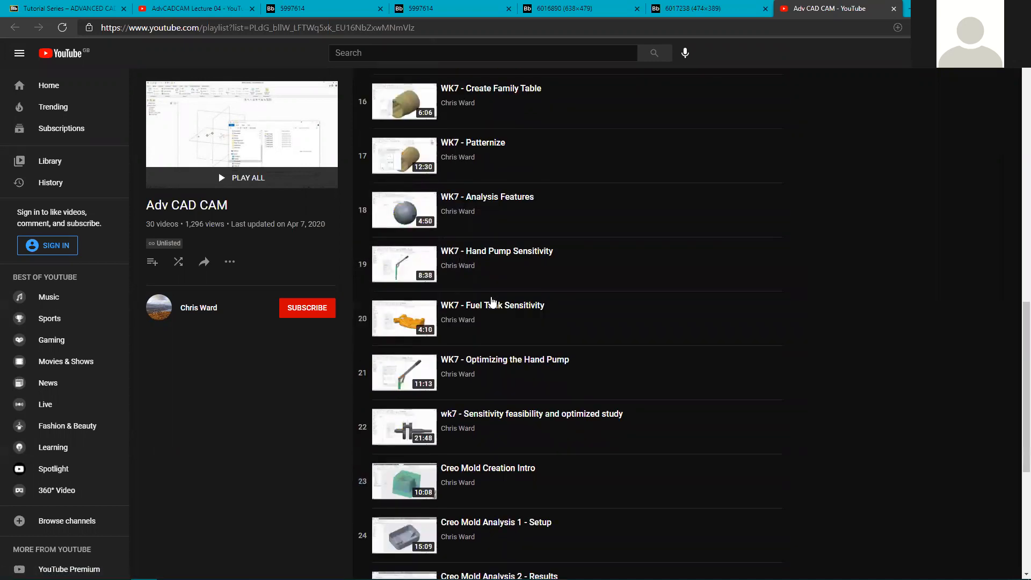
{"action": "scroll", "coordinate": [492, 317], "scroll_direction": "down", "scroll_amount": 3}
{"action": "scroll", "coordinate": [403, 470], "scroll_direction": "down", "scroll_amount": 3}
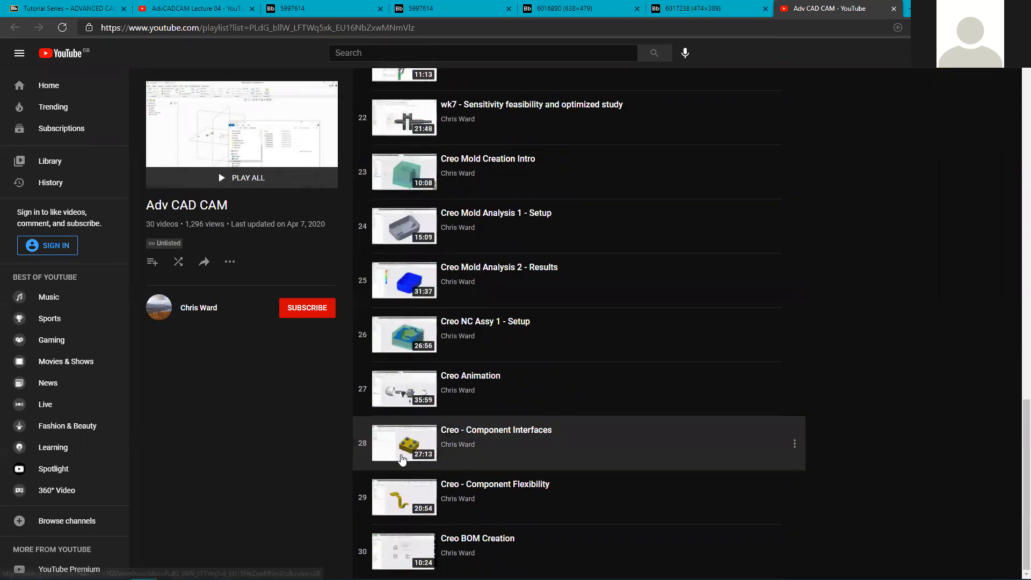
{"action": "left_click", "coordinate": [46, 6]}
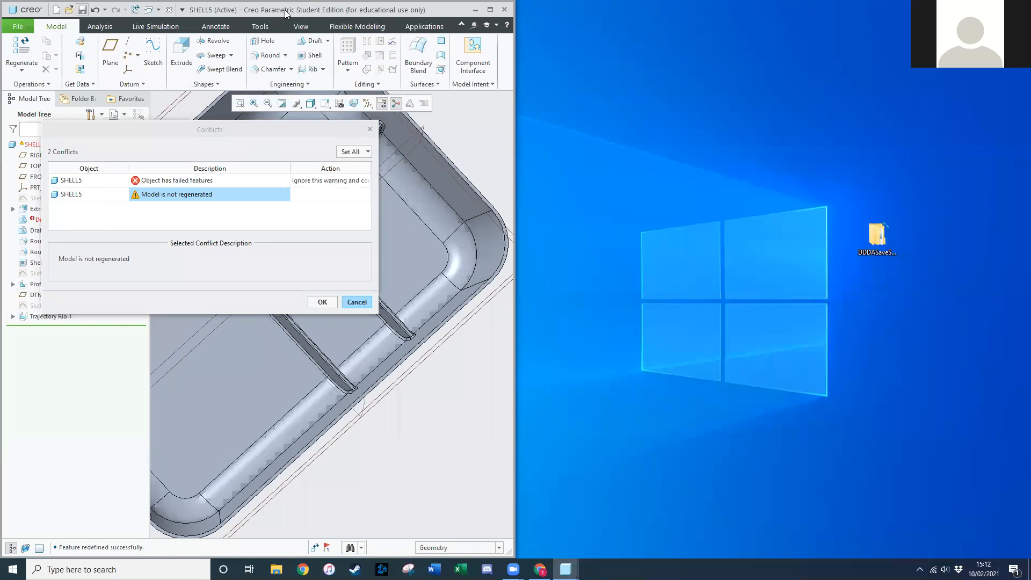
Close the failed-features Conflicts warning and zoom the SHELLS tray view.
{"action": "left_click_drag", "start_coordinate": [279, 131], "coordinate": [578, 132]}
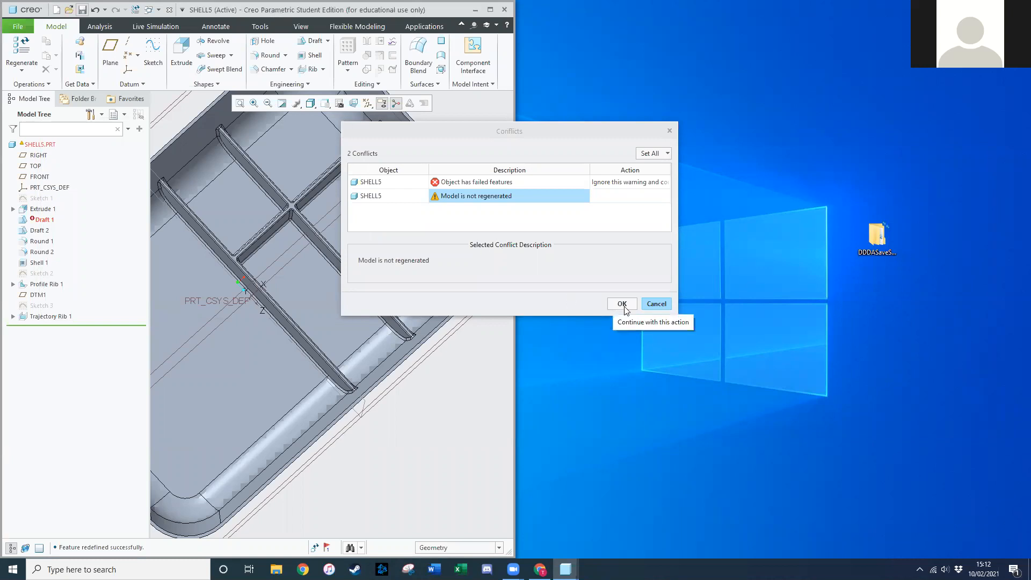
{"action": "left_click", "coordinate": [651, 304]}
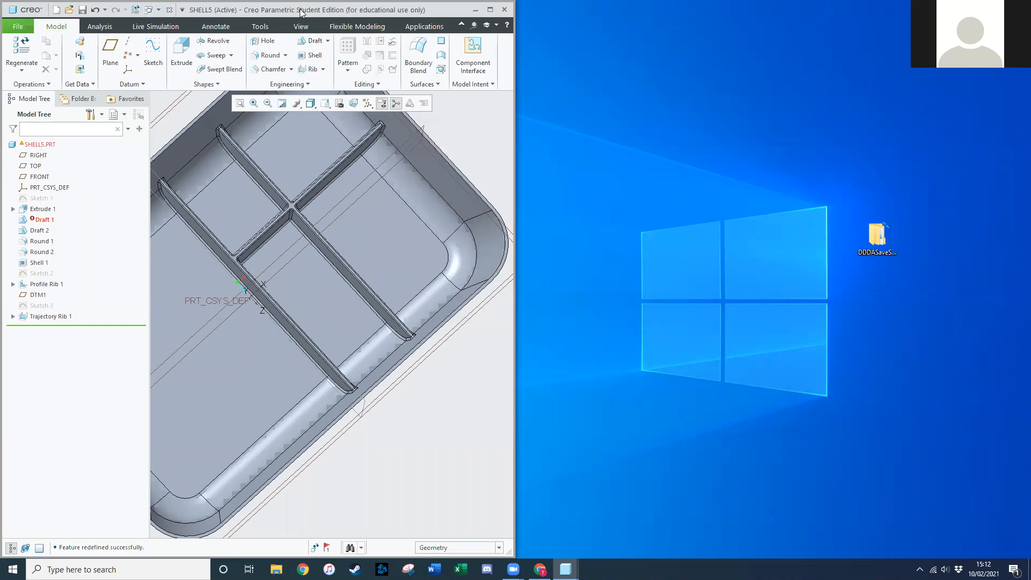
{"action": "left_click_drag", "start_coordinate": [299, 12], "coordinate": [299, 12]}
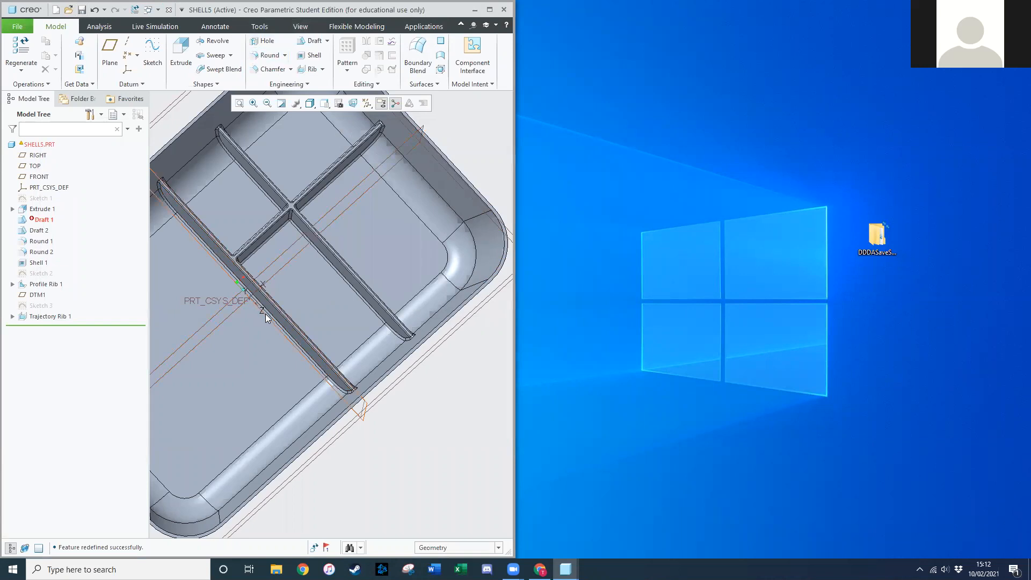
{"action": "scroll", "coordinate": [275, 324], "scroll_direction": "up", "scroll_amount": 5}
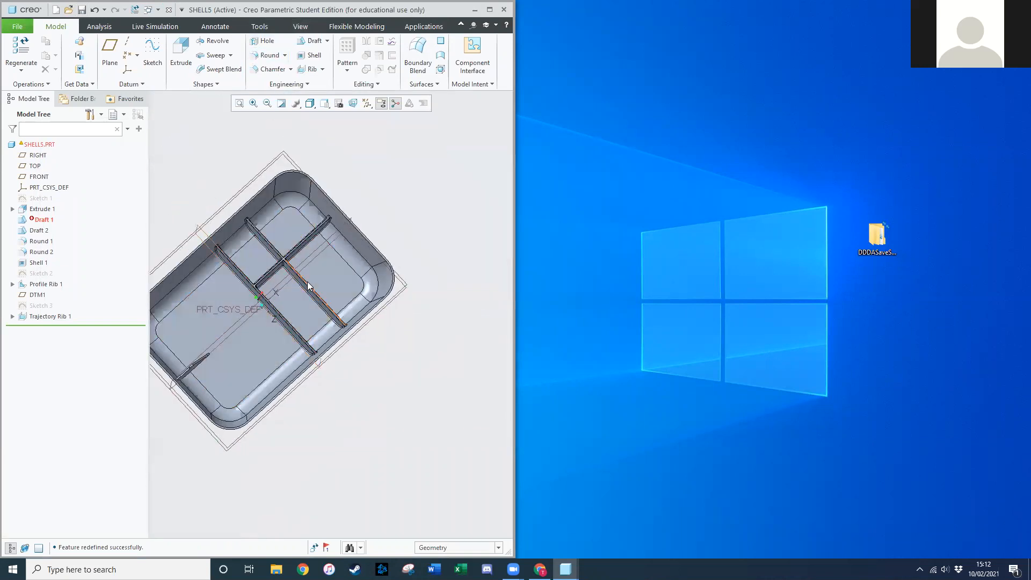
Edit Draft 1's definition and remove all surfaces from its Draft surfaces collector.
{"action": "left_click", "coordinate": [49, 222]}
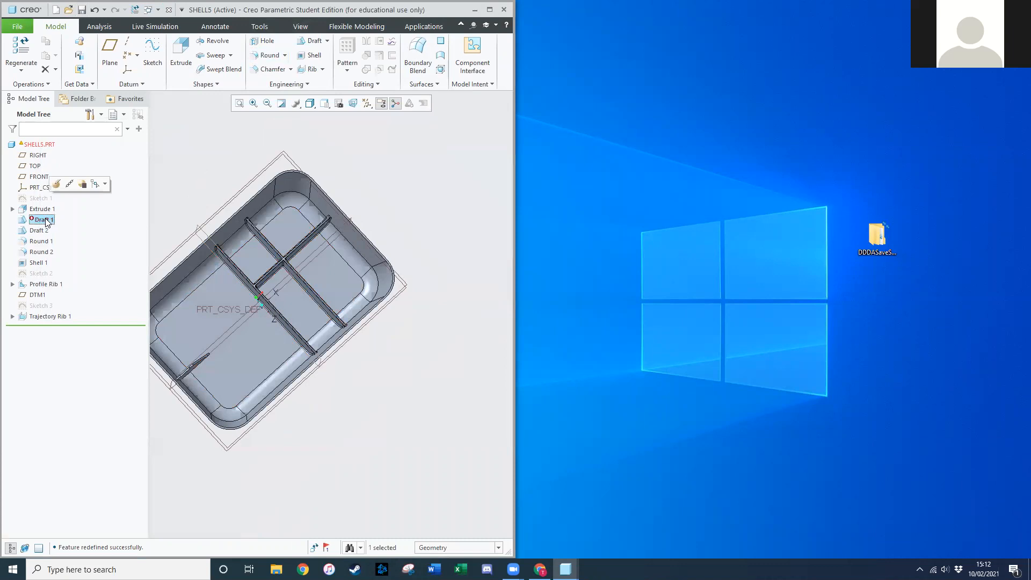
{"action": "left_click", "coordinate": [56, 184]}
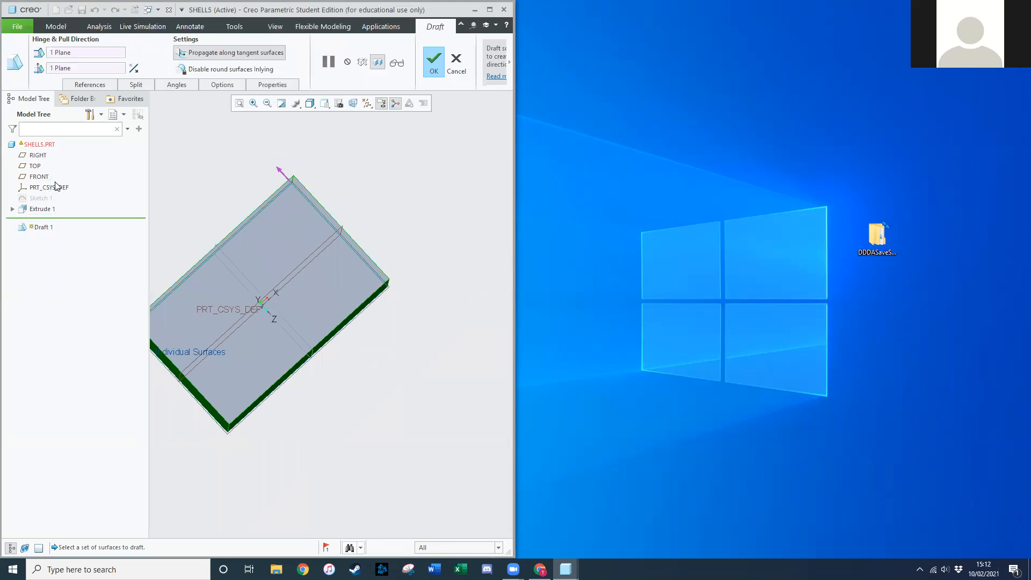
{"action": "middle_click_drag", "start_coordinate": [214, 146], "coordinate": [313, 222]}
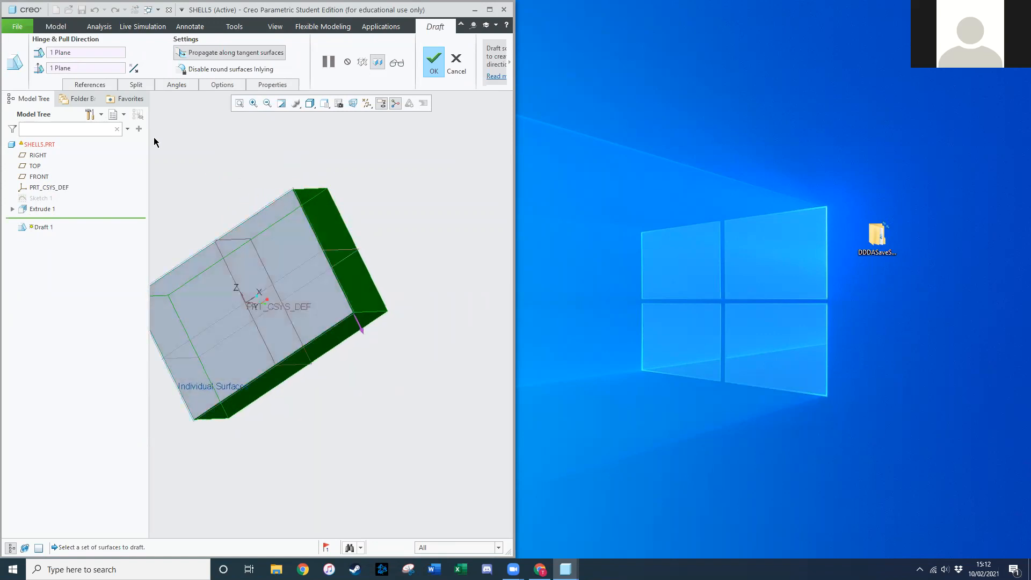
{"action": "left_click", "coordinate": [98, 85]}
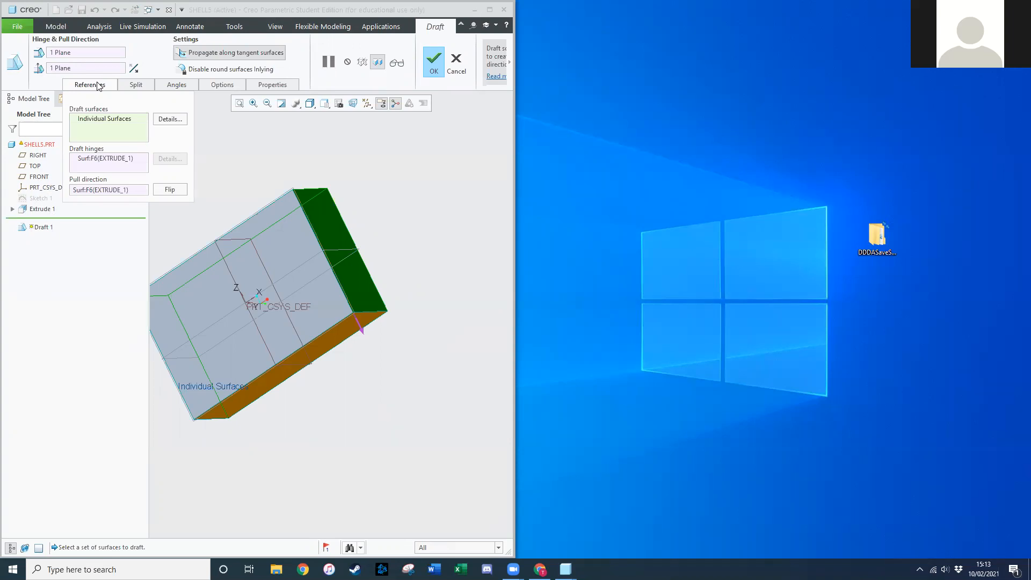
{"action": "right_click", "coordinate": [107, 119]}
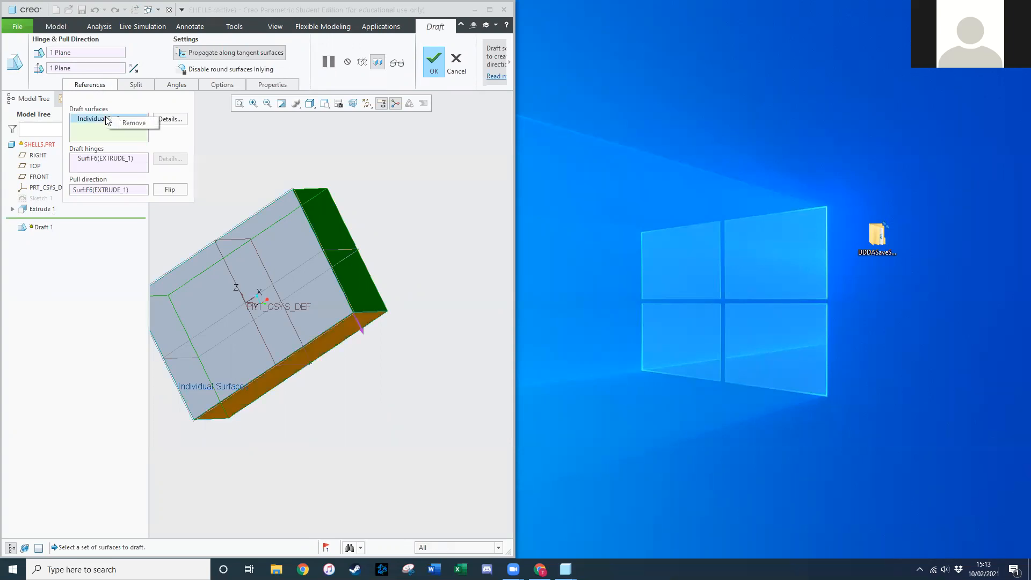
{"action": "left_click", "coordinate": [125, 123]}
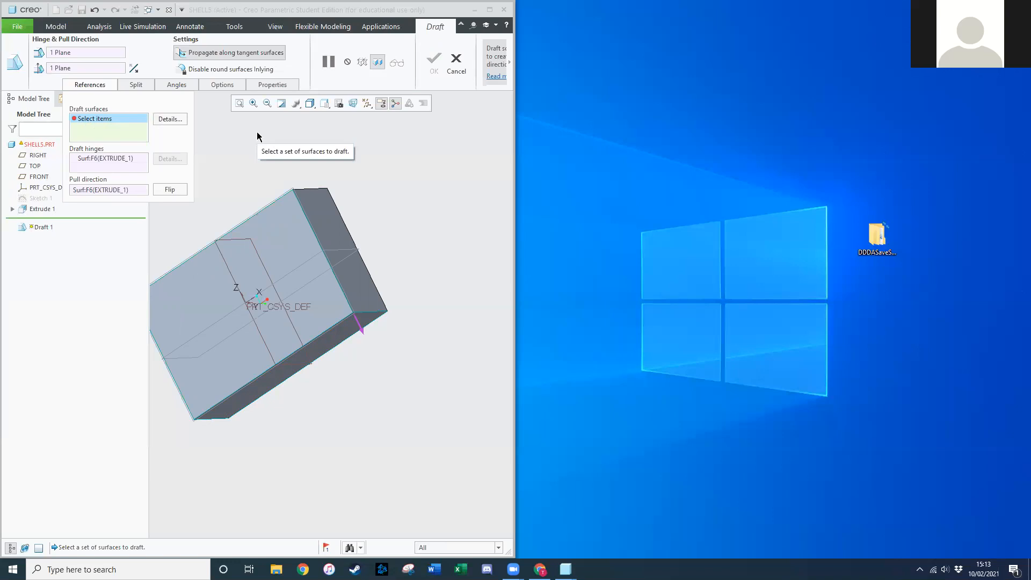
Select the box's side faces as the Draft 1 draft surfaces.
{"action": "left_click", "coordinate": [321, 227]}
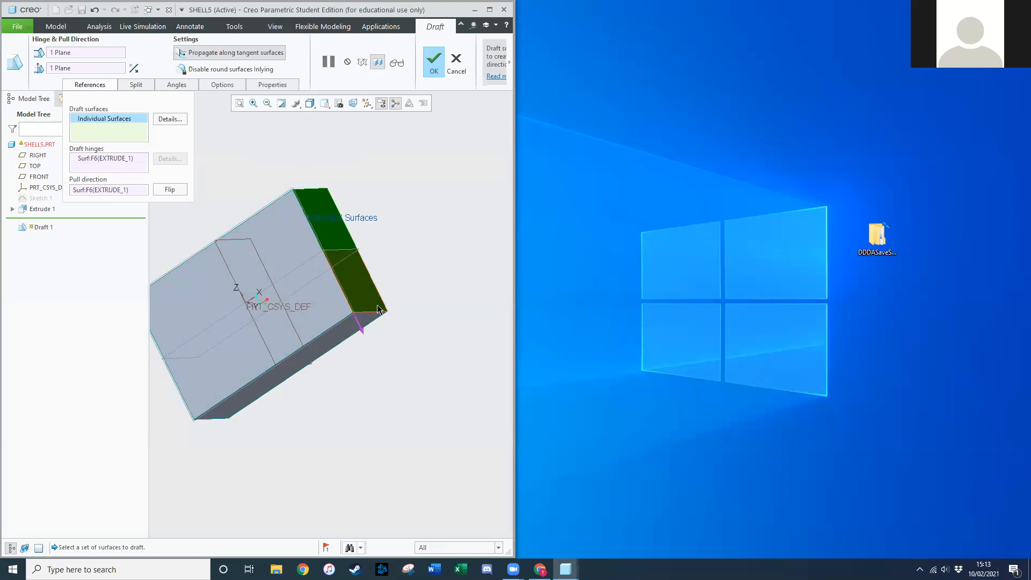
{"action": "left_click", "coordinate": [513, 570]}
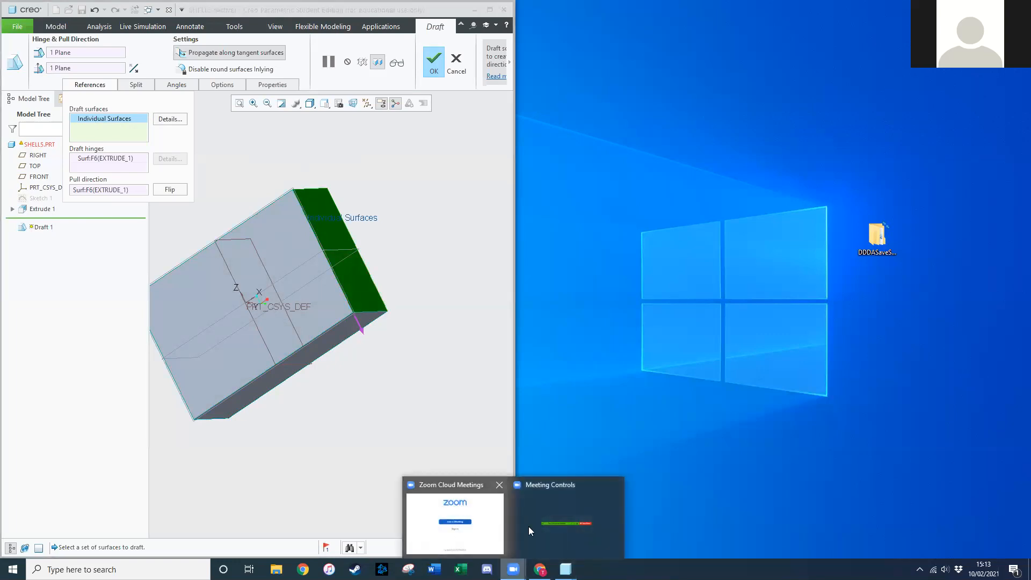
{"action": "left_click", "coordinate": [470, 530]}
{"action": "middle_click_drag", "start_coordinate": [306, 375], "coordinate": [327, 411]}
{"action": "left_click", "coordinate": [214, 325]}
{"action": "left_click", "coordinate": [282, 215], "text": "ctrl"}
{"action": "mouse_move", "coordinate": [437, 171]}
{"action": "middle_mouse_down"}
{"action": "mouse_move", "coordinate": [438, 152]}
{"action": "mouse_move", "coordinate": [361, 131]}
{"action": "mouse_move", "coordinate": [419, 120]}
{"action": "middle_mouse_up"}
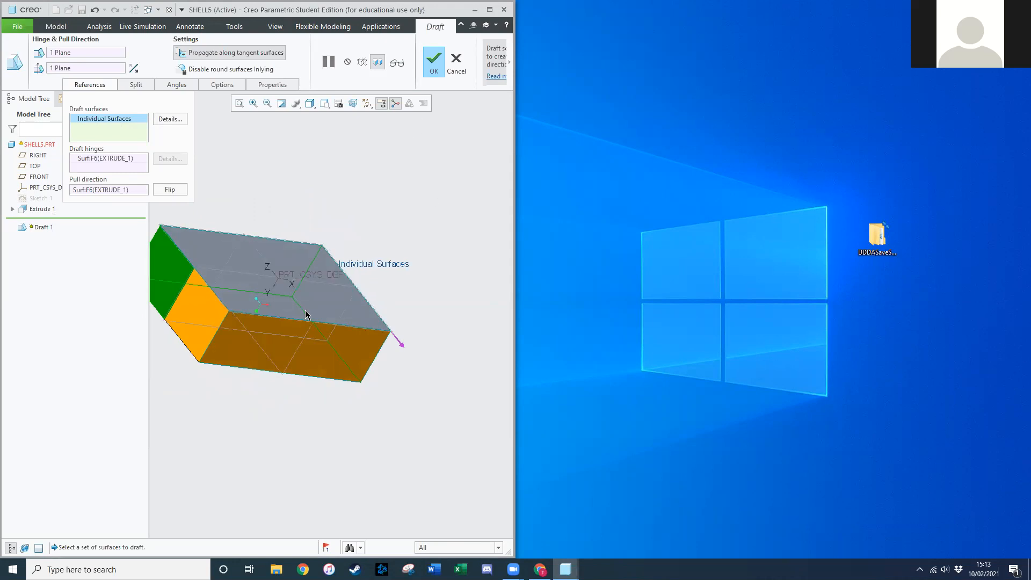
Replace the draft hinge with the box's bottom face, Extrude 1 Surf:F6.
{"action": "left_click", "coordinate": [110, 160]}
{"action": "middle_click_drag", "start_coordinate": [246, 418], "coordinate": [226, 435]}
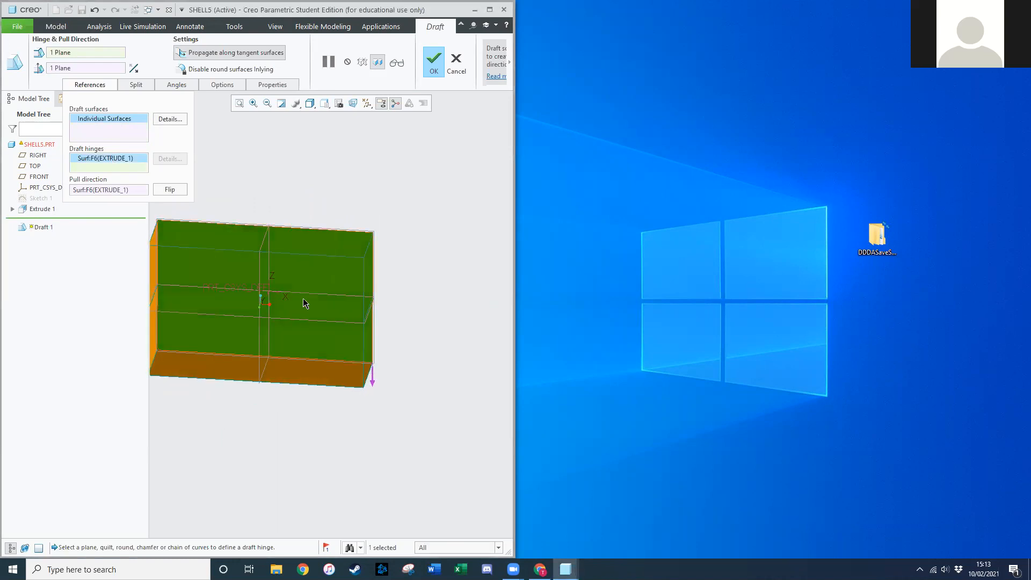
{"action": "mouse_move", "coordinate": [417, 184]}
{"action": "middle_mouse_down"}
{"action": "mouse_move", "coordinate": [417, 264]}
{"action": "mouse_move", "coordinate": [417, 251]}
{"action": "middle_mouse_up"}
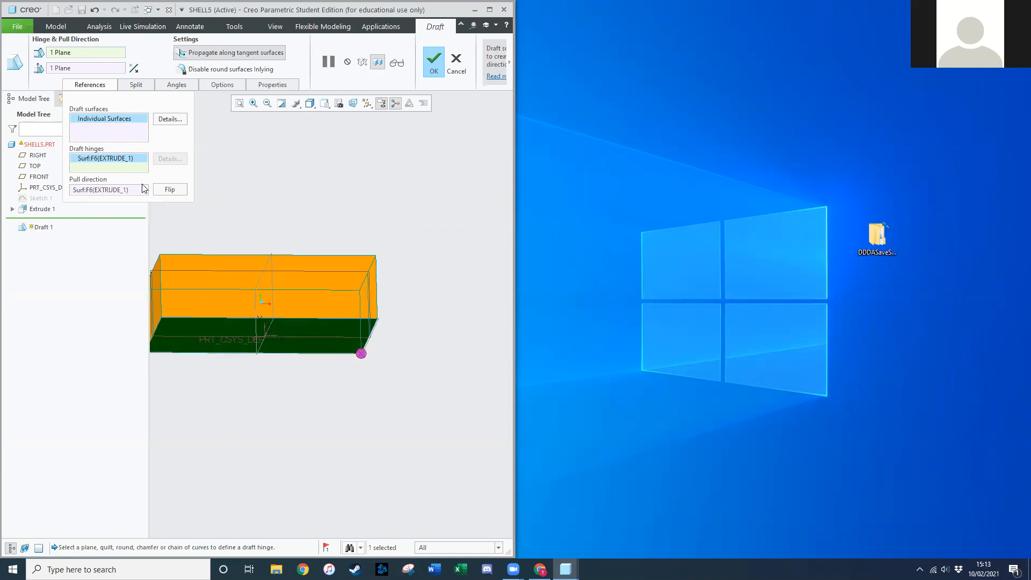
{"action": "middle_click_drag", "start_coordinate": [343, 190], "coordinate": [338, 196]}
{"action": "right_click", "coordinate": [122, 157]}
{"action": "left_click", "coordinate": [147, 163]}
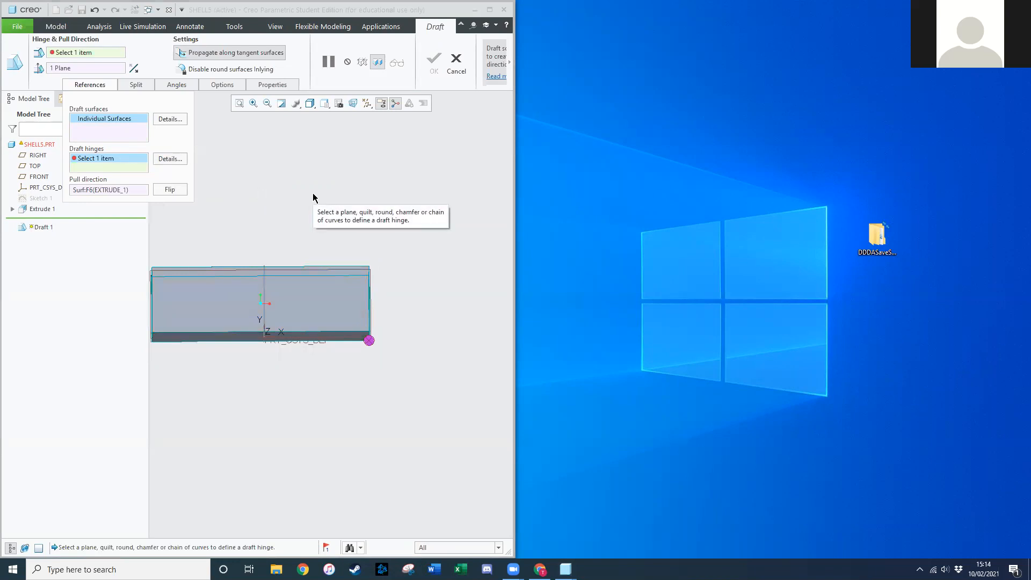
{"action": "key", "text": "ctrl+d"}
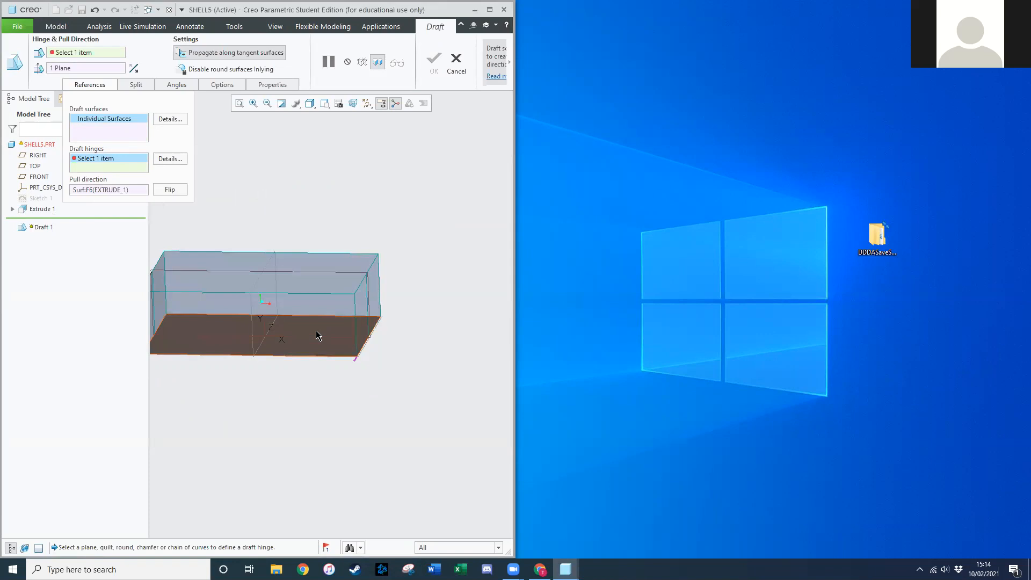
{"action": "left_click", "coordinate": [316, 331]}
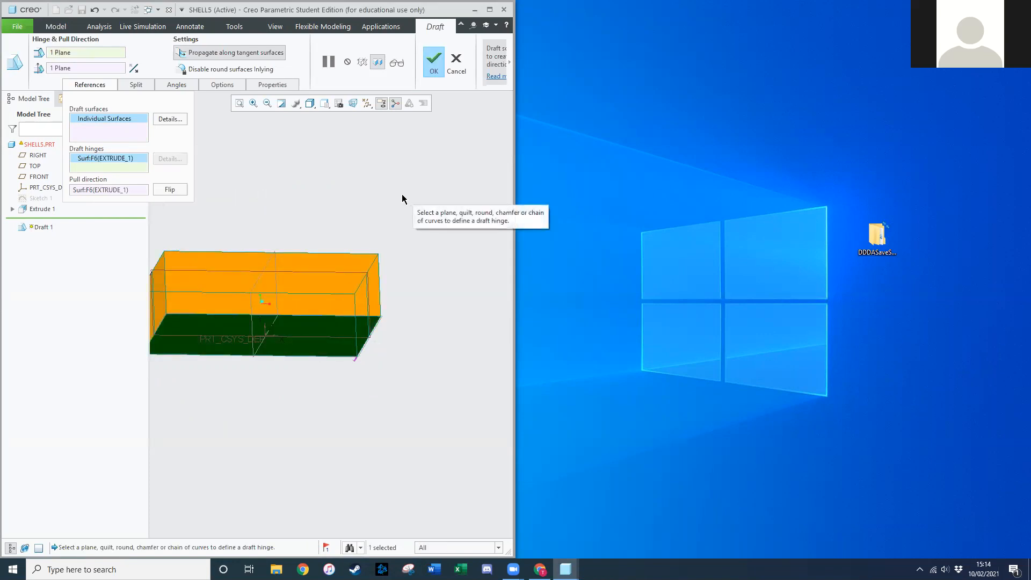
{"action": "middle_click_drag", "start_coordinate": [383, 169], "coordinate": [384, 191]}
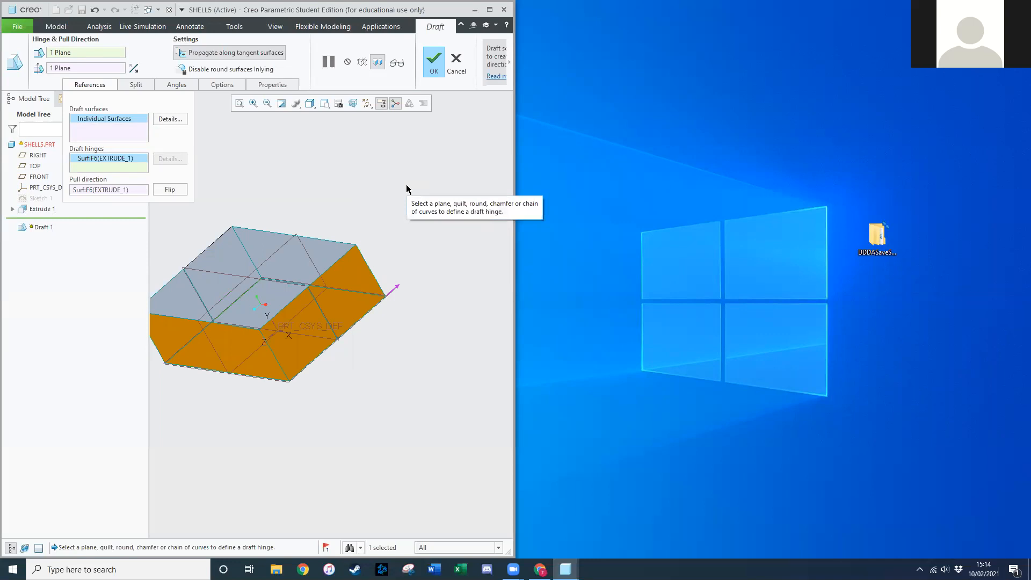
Replace Draft 1's pull direction with Extrude 1's face Surf:F6.
{"action": "right_click", "coordinate": [105, 191]}
{"action": "left_click", "coordinate": [128, 195]}
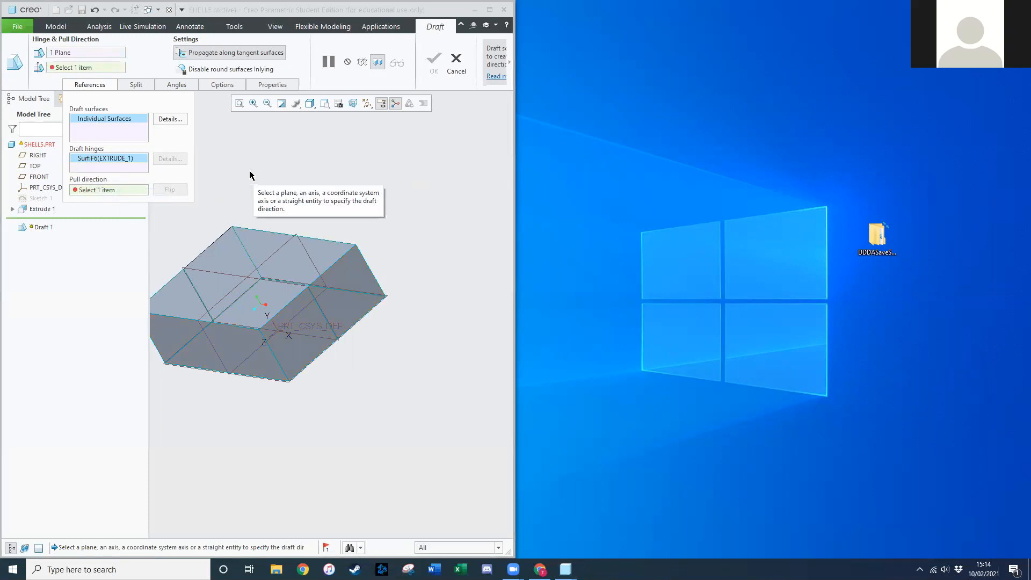
{"action": "middle_click_drag", "start_coordinate": [258, 159], "coordinate": [279, 134]}
{"action": "mouse_move", "coordinate": [316, 321]}
{"action": "middle_mouse_down"}
{"action": "mouse_move", "coordinate": [352, 334]}
{"action": "mouse_move", "coordinate": [331, 324]}
{"action": "middle_mouse_up"}
{"action": "left_click", "coordinate": [331, 325]}
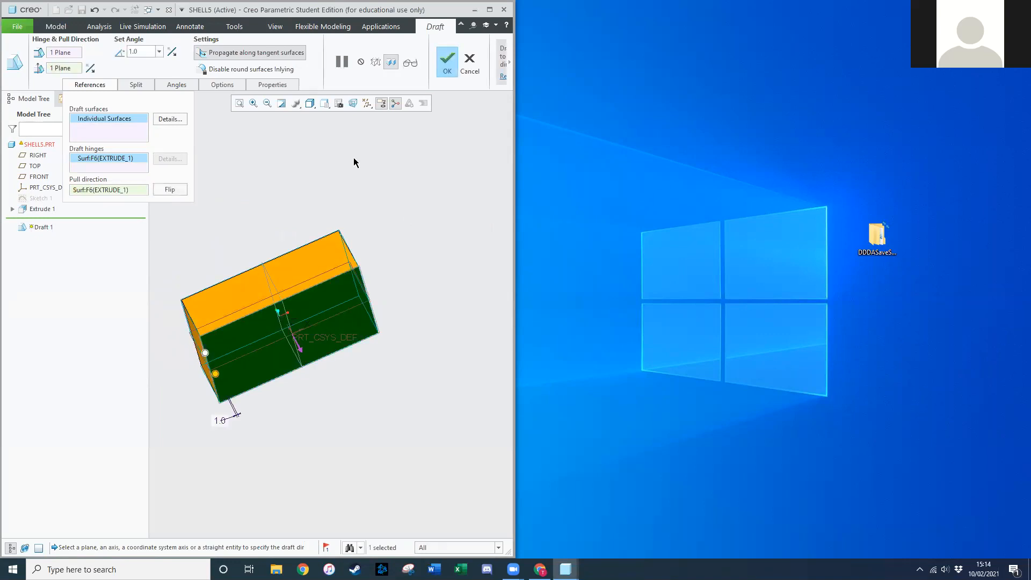
Change the draft angle from 1.0 to 10° and finish redefining Draft 1.
{"action": "middle_click_drag", "start_coordinate": [371, 156], "coordinate": [374, 178]}
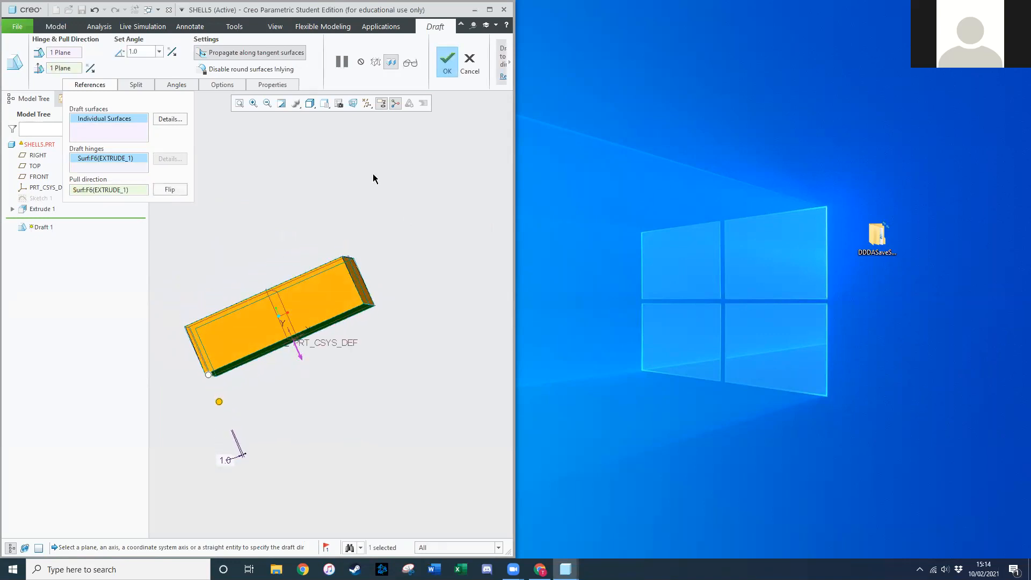
{"action": "left_click_drag", "start_coordinate": [131, 53], "coordinate": [146, 52]}
{"action": "type", "text": "10"}
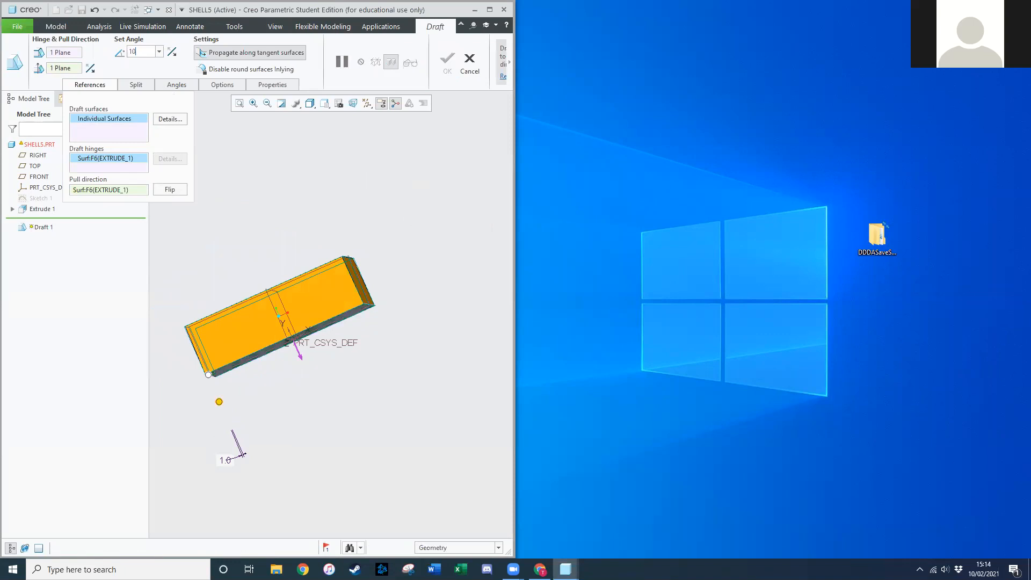
{"action": "key", "text": "Return"}
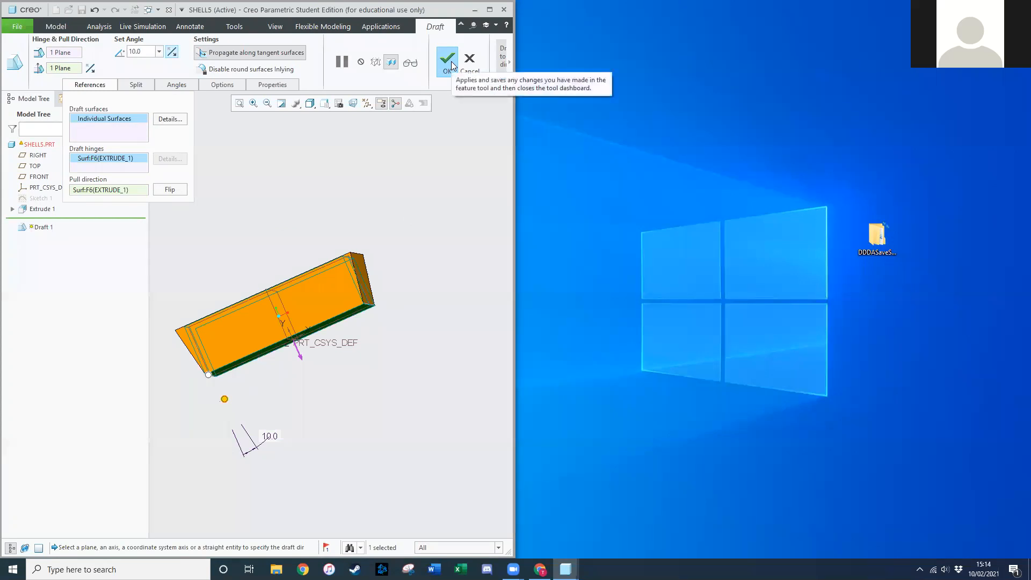
{"action": "left_click", "coordinate": [449, 62]}
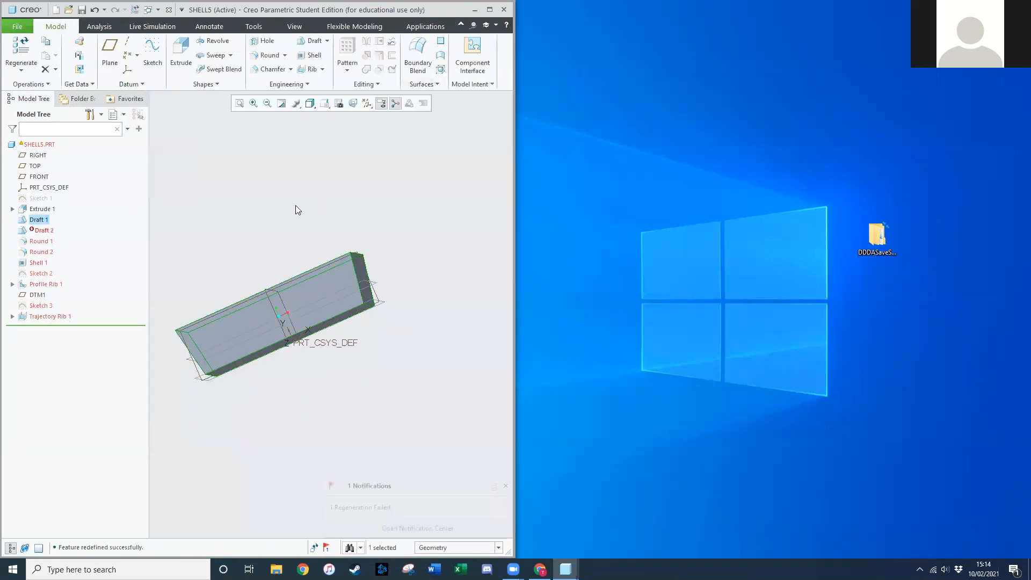
Delete Draft 2 and its dependent features, then inspect the hollow interior of the box.
{"action": "mouse_move", "coordinate": [283, 181]}
{"action": "middle_mouse_down"}
{"action": "mouse_move", "coordinate": [297, 168]}
{"action": "mouse_move", "coordinate": [304, 177]}
{"action": "middle_mouse_up"}
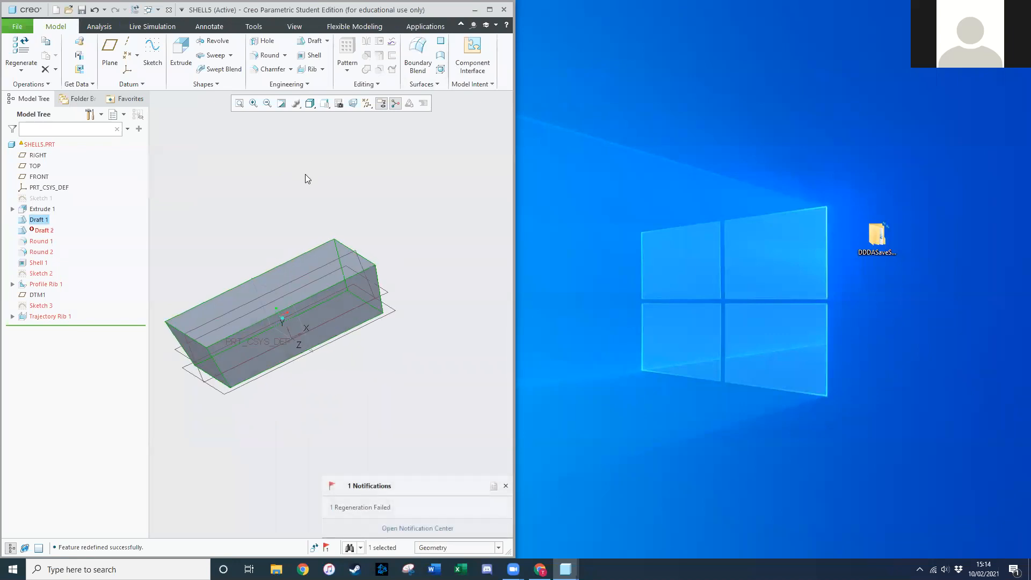
{"action": "left_click", "coordinate": [514, 570]}
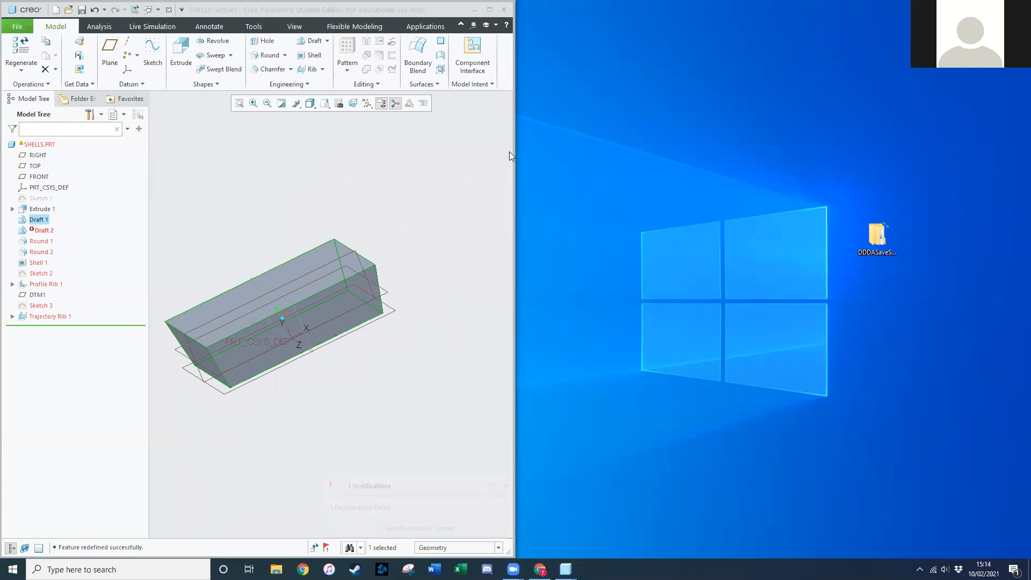
{"action": "left_click", "coordinate": [42, 231]}
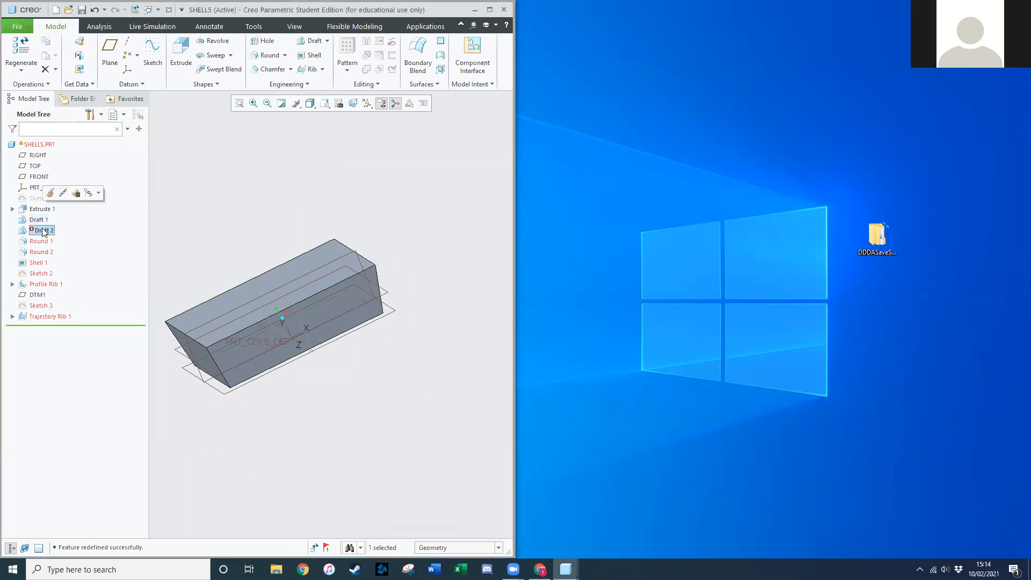
{"action": "right_click", "coordinate": [42, 233]}
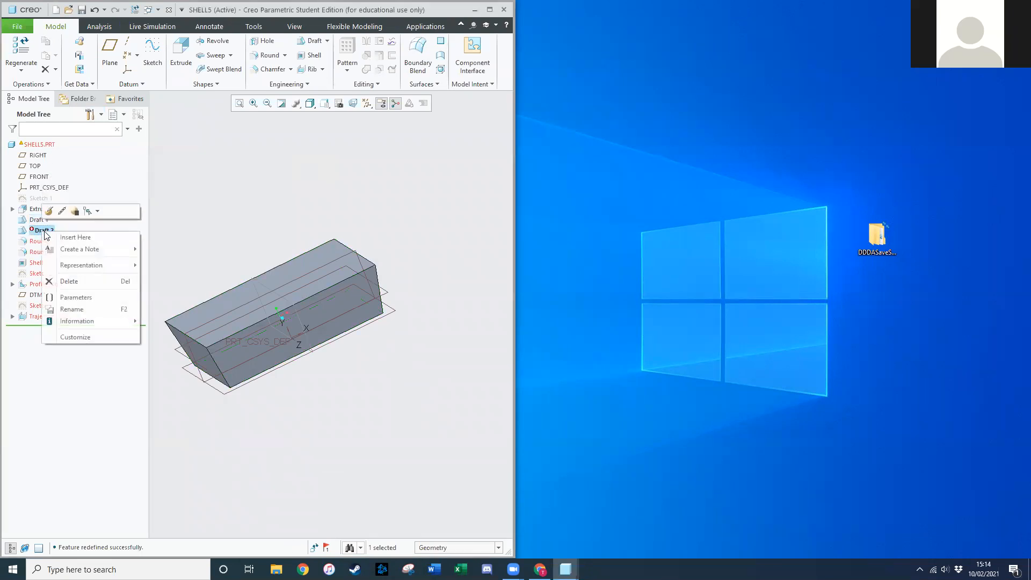
{"action": "left_click", "coordinate": [85, 283]}
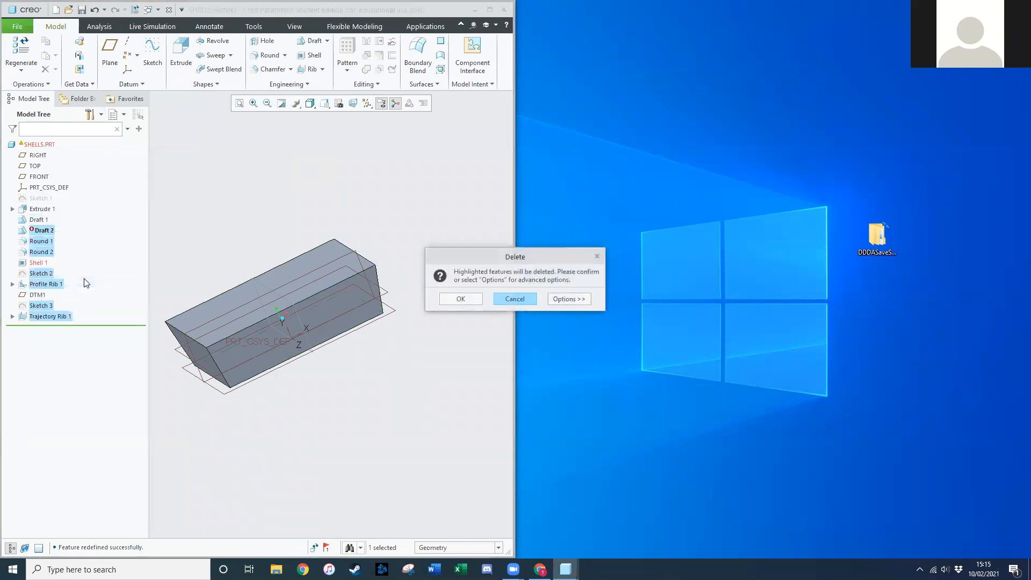
{"action": "left_click", "coordinate": [461, 300]}
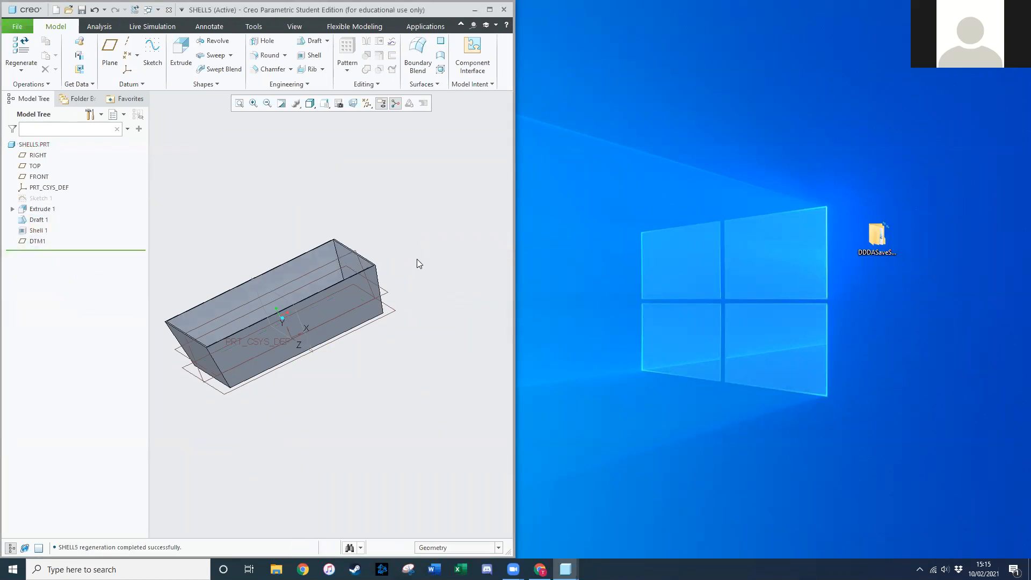
{"action": "middle_click_drag", "start_coordinate": [422, 208], "coordinate": [440, 211]}
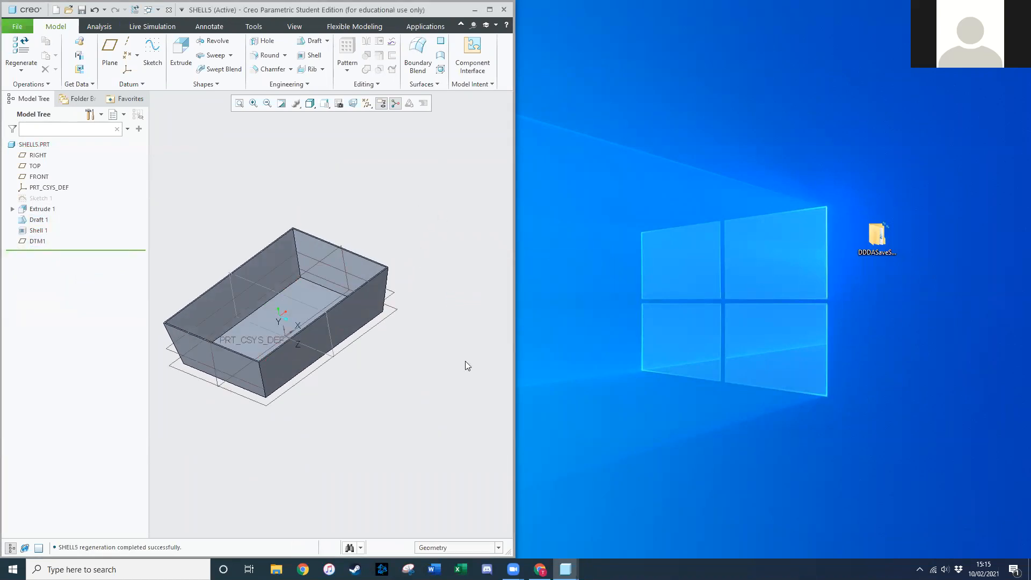
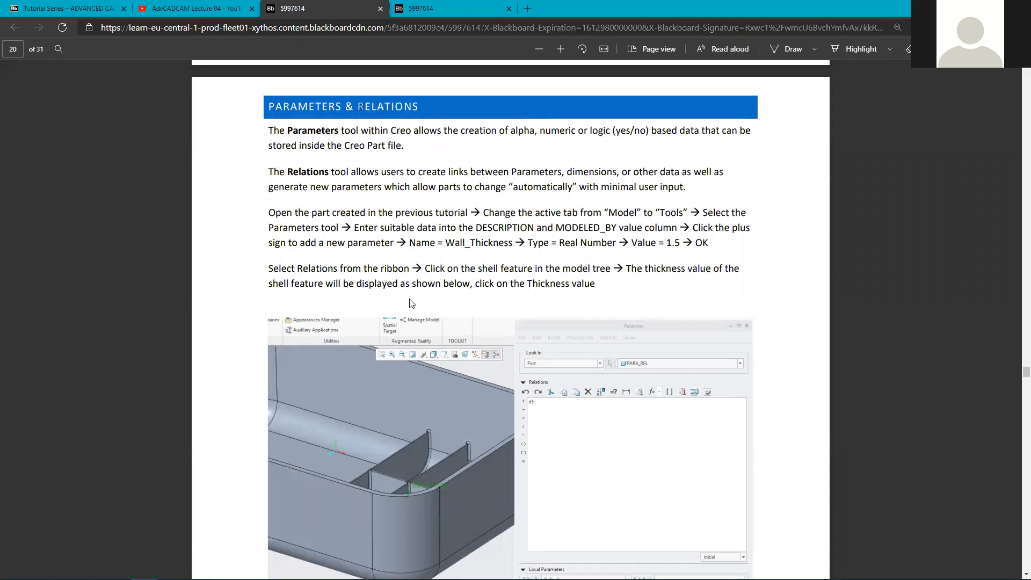
Highlight the tutorial's Parameters and Relations descriptions, including yes/no parameters and minimal user input.
{"action": "double_click", "coordinate": [298, 171]}
{"action": "left_click_drag", "start_coordinate": [269, 130], "coordinate": [297, 129]}
{"action": "left_click_drag", "start_coordinate": [287, 148], "coordinate": [407, 146]}
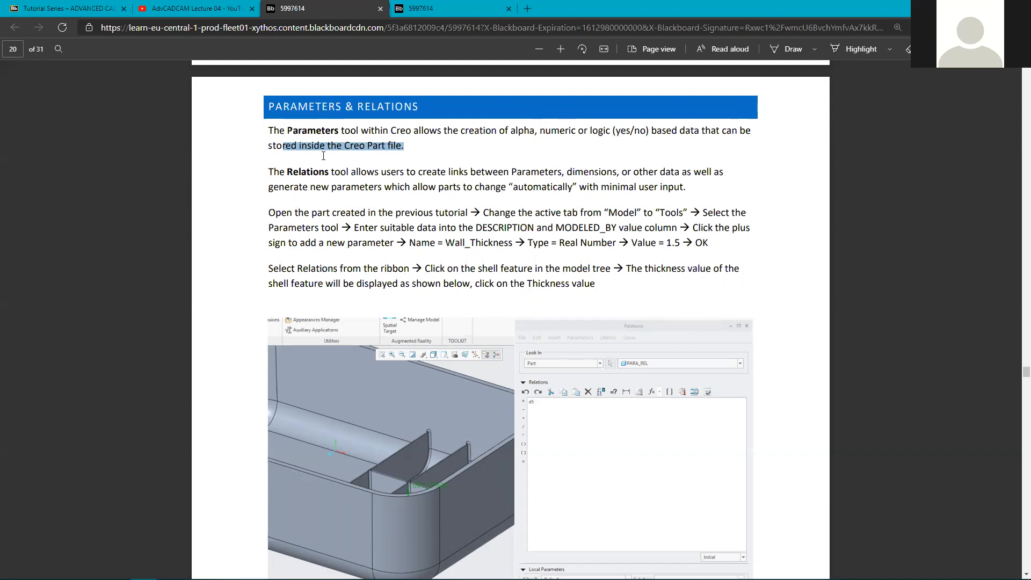
{"action": "left_click_drag", "start_coordinate": [269, 172], "coordinate": [559, 171]}
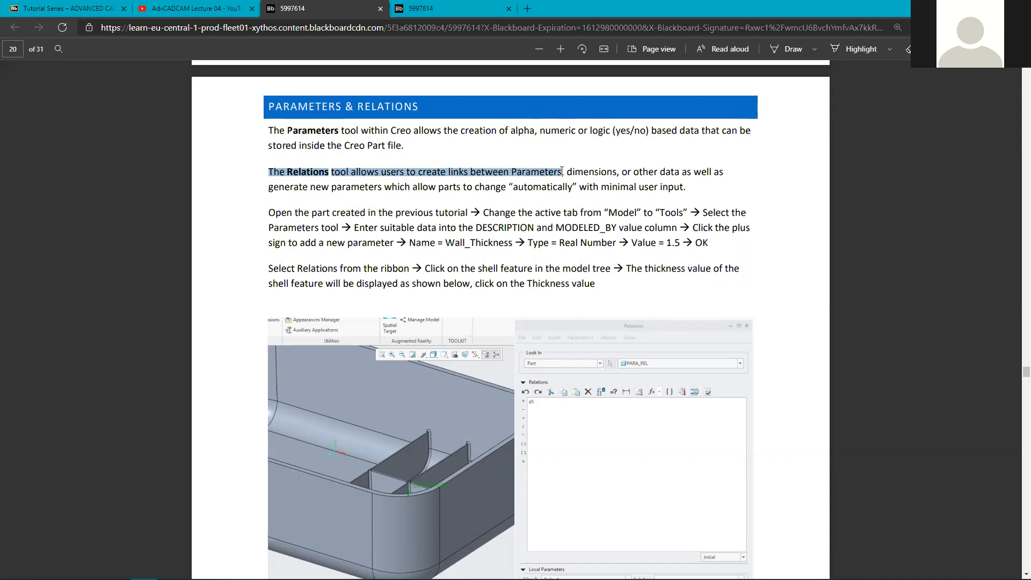
{"action": "double_click", "coordinate": [595, 171]}
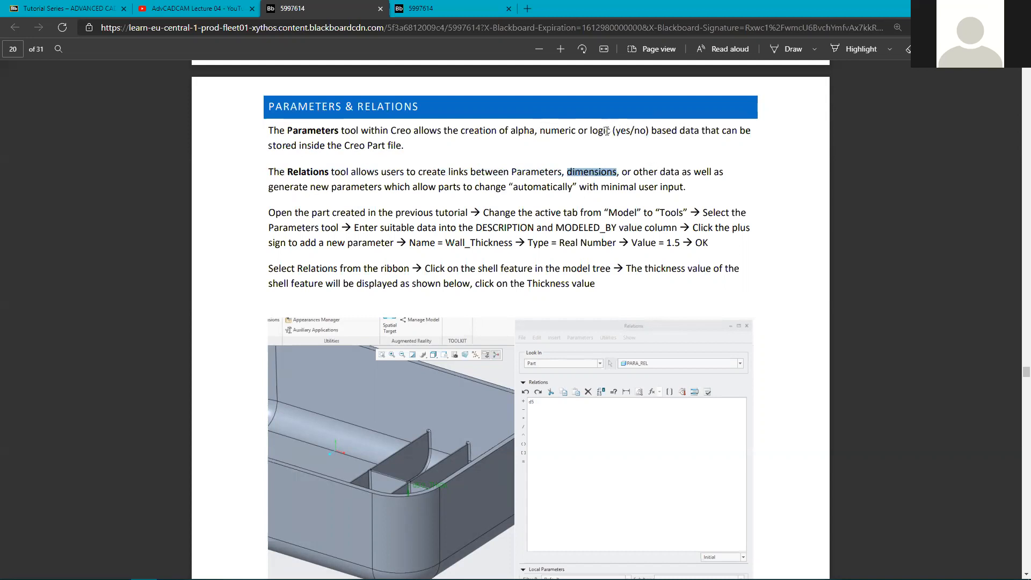
{"action": "left_click_drag", "start_coordinate": [613, 130], "coordinate": [649, 131]}
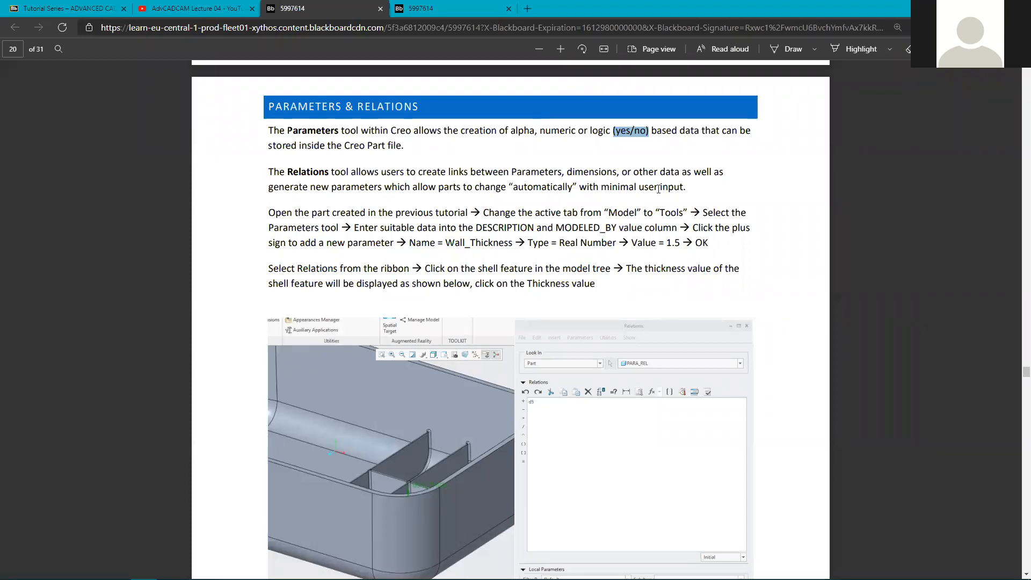
{"action": "left_click_drag", "start_coordinate": [686, 187], "coordinate": [604, 181]}
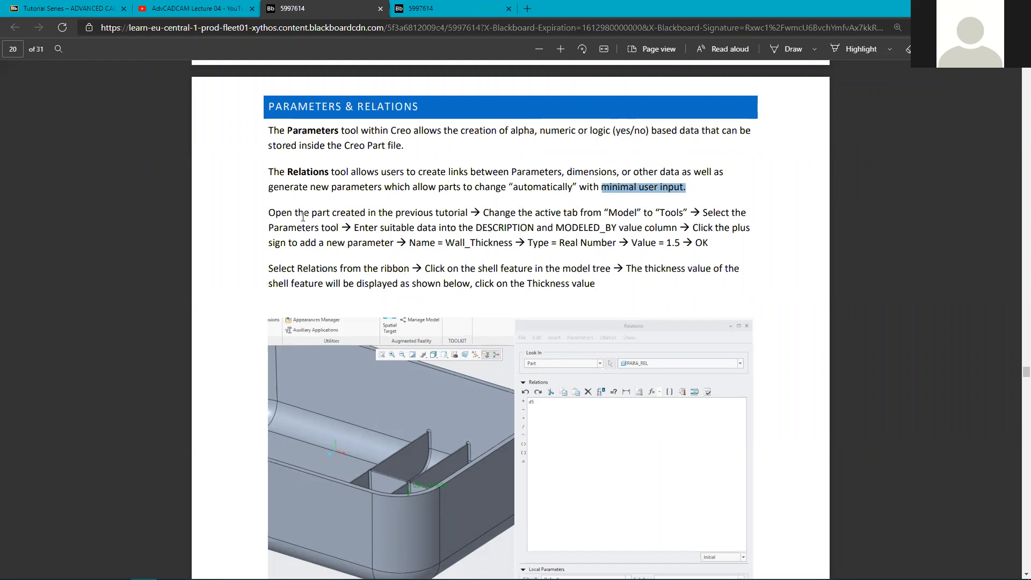
{"action": "left_click_drag", "start_coordinate": [270, 212], "coordinate": [276, 212]}
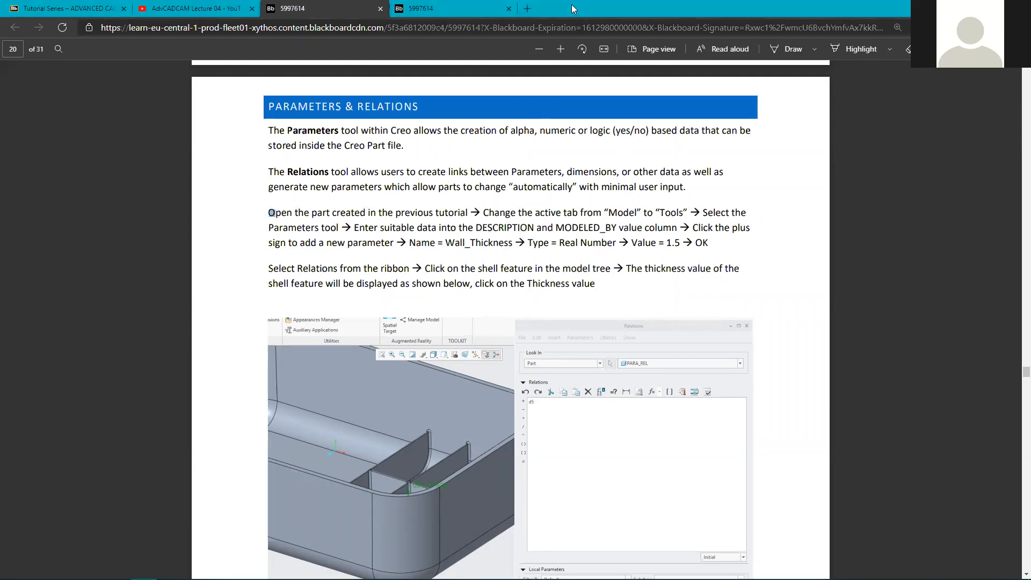
Return to the DRAFT_SHELL_RIBS part in Creo, zoom the model, and show the Tools tab.
{"action": "key", "text": "alt+Tab"}
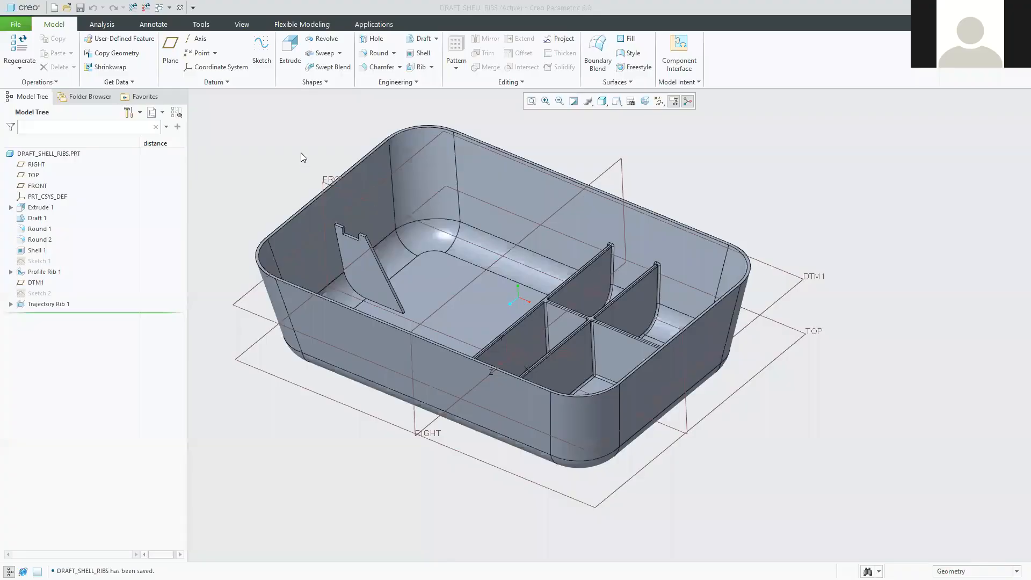
{"action": "scroll", "coordinate": [331, 180], "scroll_direction": "up", "scroll_amount": 3}
{"action": "scroll", "coordinate": [327, 111], "scroll_direction": "down", "scroll_amount": 2}
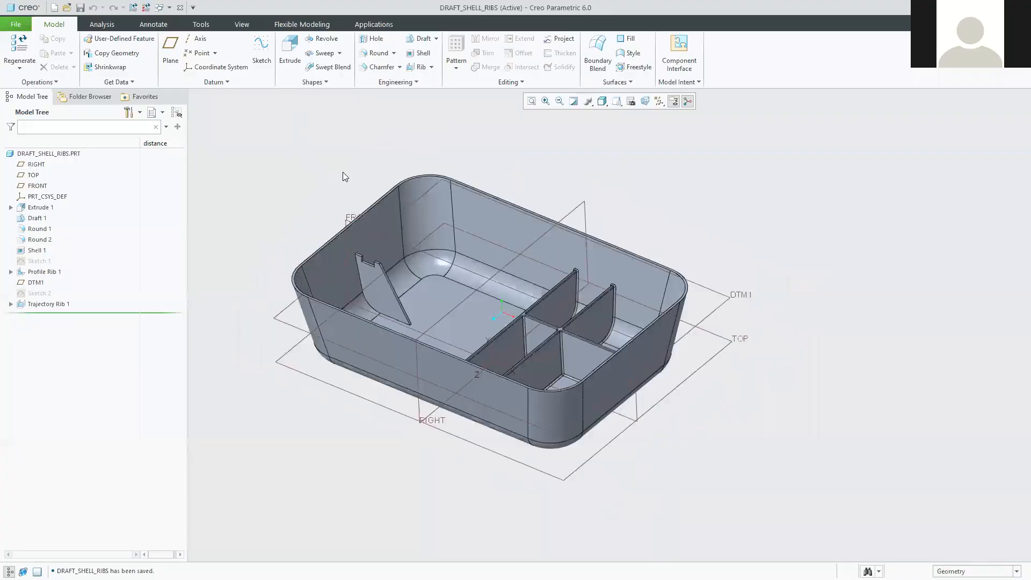
{"action": "scroll", "coordinate": [419, 187], "scroll_direction": "down", "scroll_amount": 1}
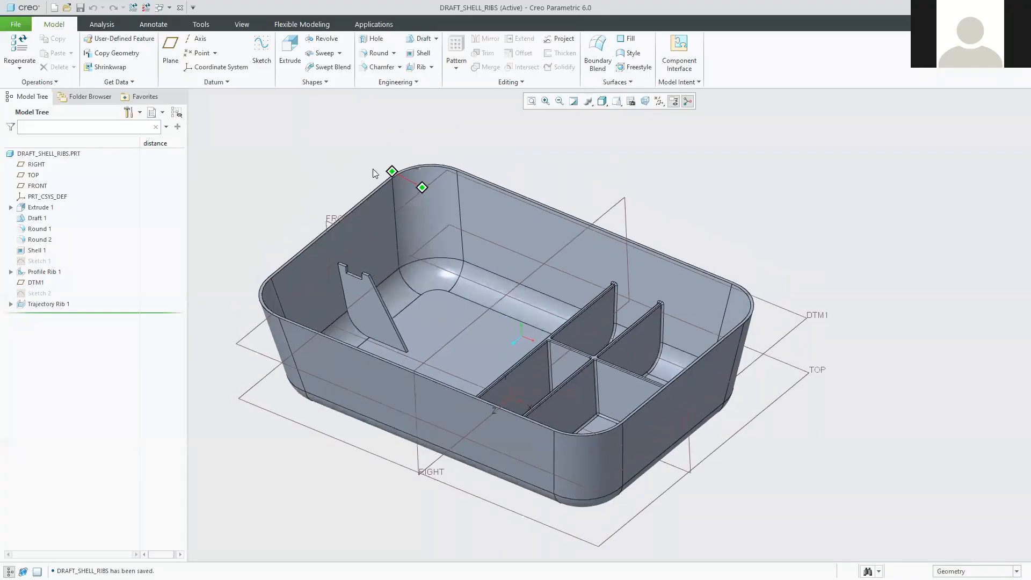
{"action": "left_click", "coordinate": [208, 25]}
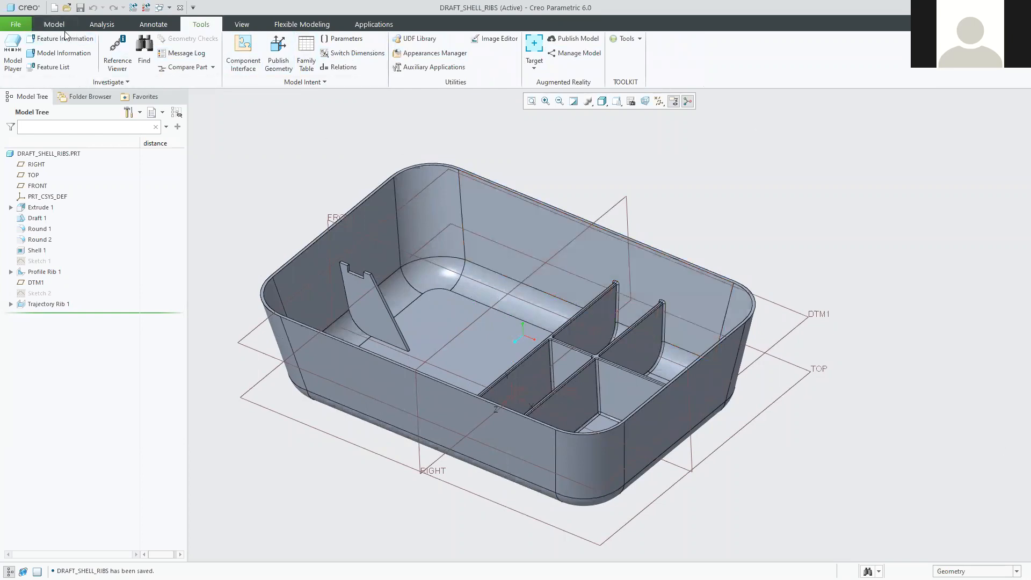
Open the DRAFT_SHELL_RIBS Parameters dialog, move it aside, and select the DESCRIPTION value cell.
{"action": "left_click", "coordinate": [340, 40]}
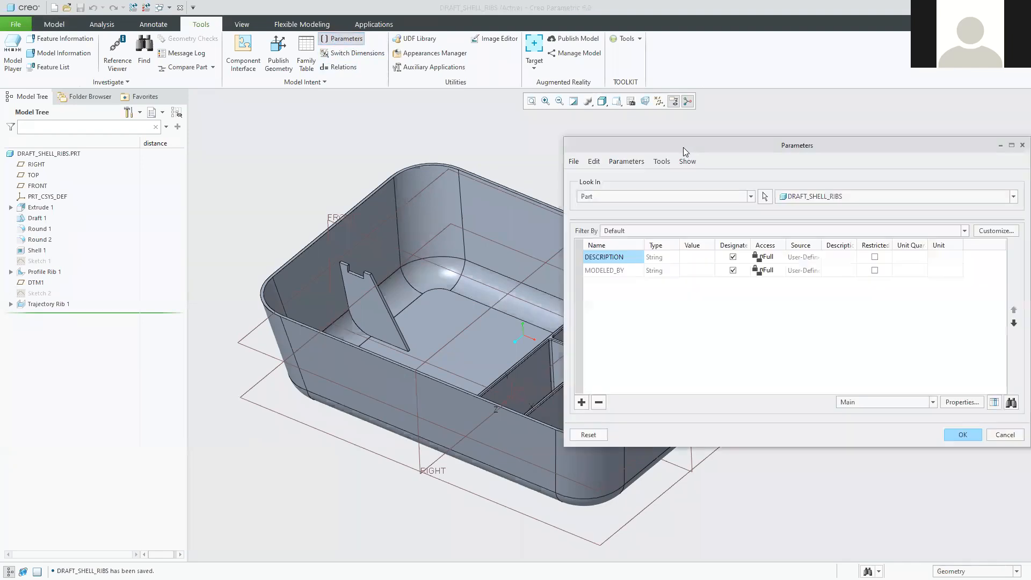
{"action": "left_click_drag", "start_coordinate": [683, 147], "coordinate": [613, 130]}
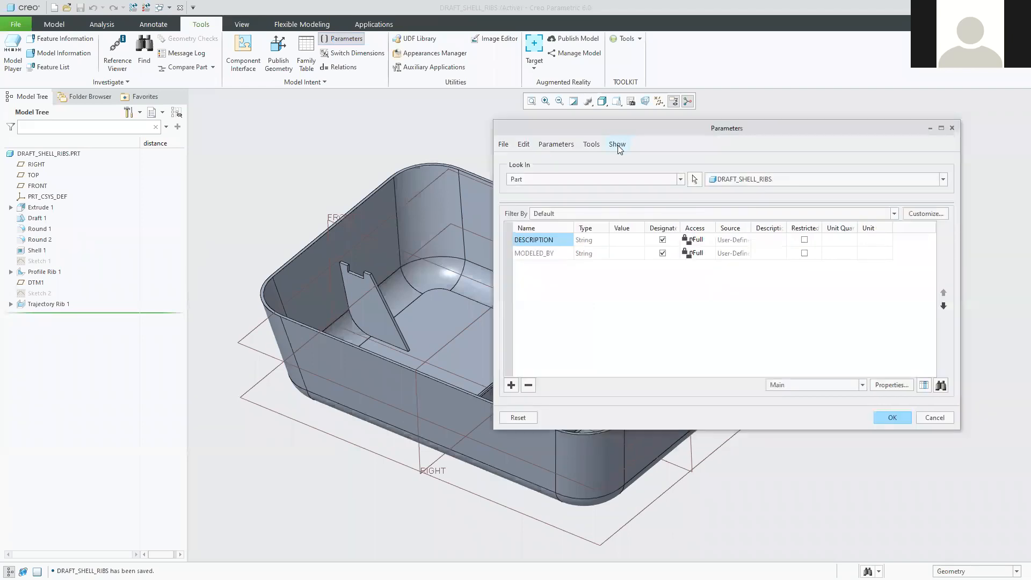
{"action": "mouse_move", "coordinate": [572, 225]}
{"action": "left_mouse_down"}
{"action": "mouse_move", "coordinate": [604, 215]}
{"action": "mouse_move", "coordinate": [575, 224]}
{"action": "left_mouse_up"}
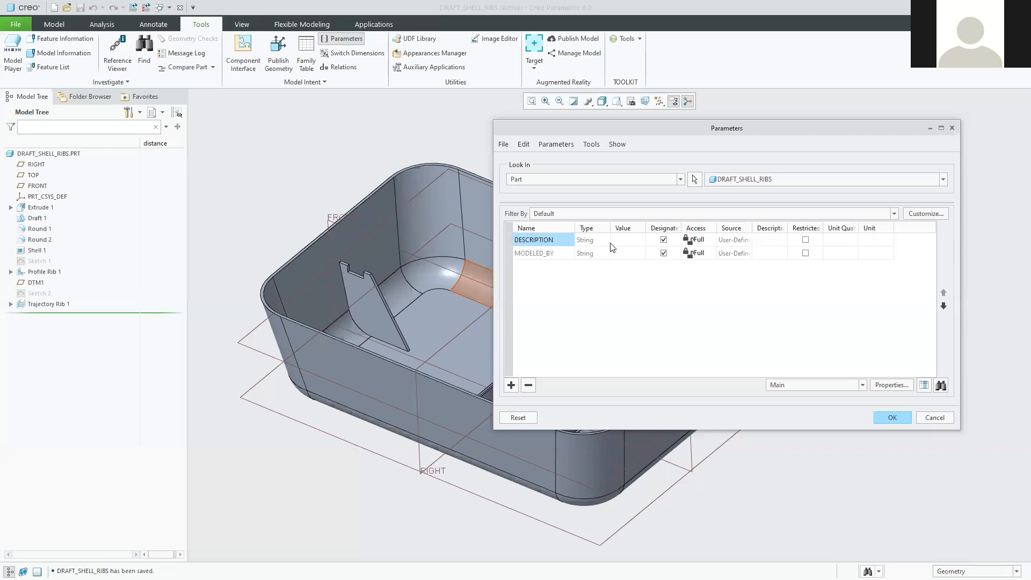
{"action": "left_click", "coordinate": [624, 238]}
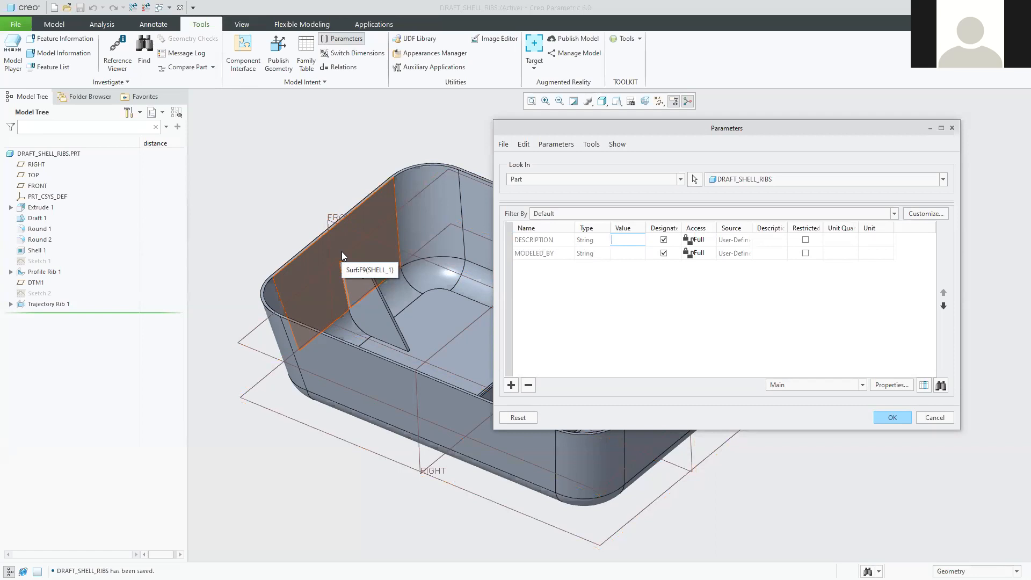
Enter 'A Box' as the DESCRIPTION parameter value.
{"action": "type", "text": "A Box"}
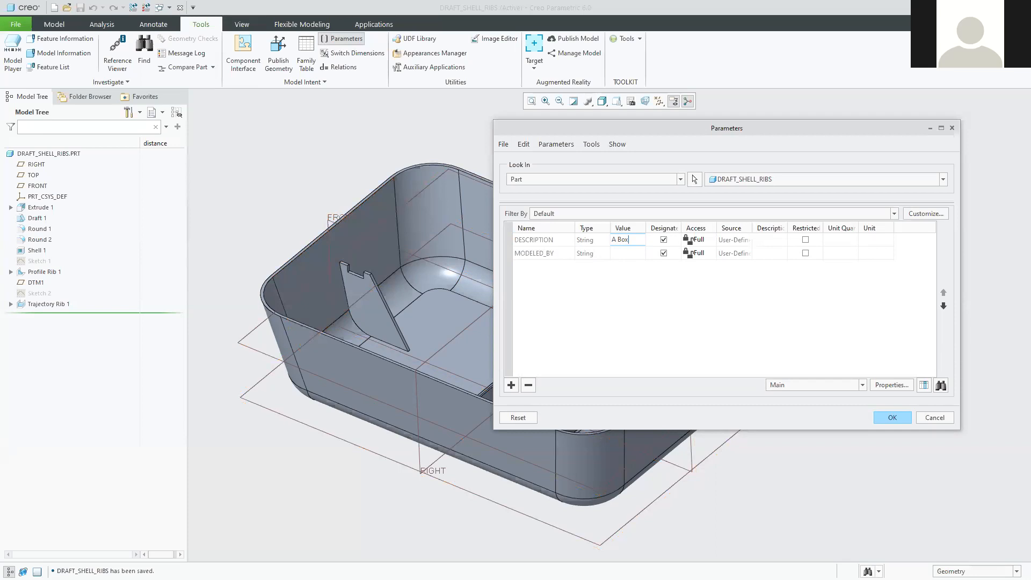
{"action": "key", "text": "Return"}
{"action": "mouse_move", "coordinate": [521, 127]}
{"action": "left_mouse_down"}
{"action": "mouse_move", "coordinate": [502, 130]}
{"action": "mouse_move", "coordinate": [516, 142]}
{"action": "left_mouse_up"}
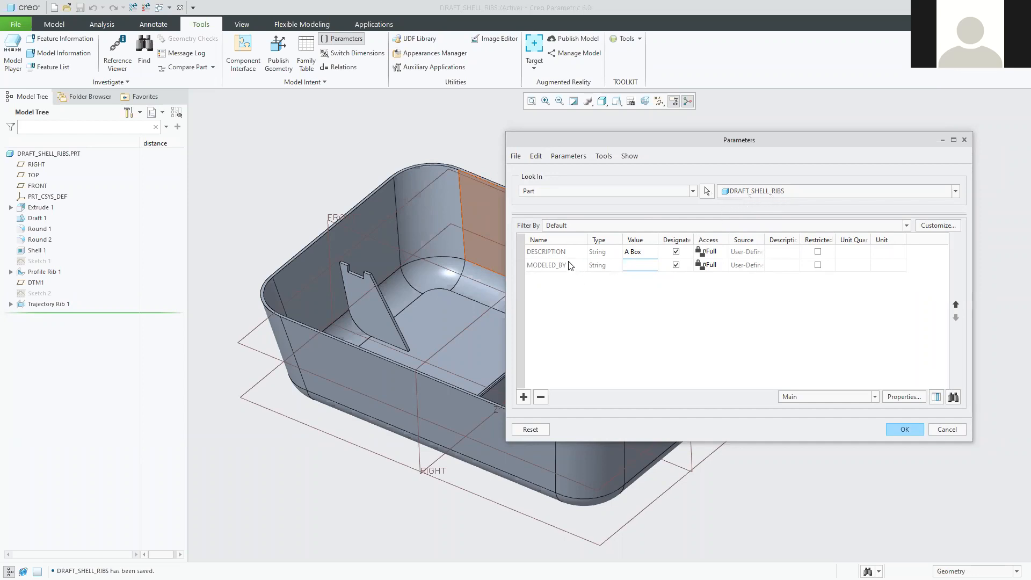
Enter the modeller's initials as the MODELED_BY parameter value and commit it.
{"action": "left_click", "coordinate": [647, 251]}
{"action": "left_click", "coordinate": [647, 251]}
{"action": "left_click", "coordinate": [556, 269]}
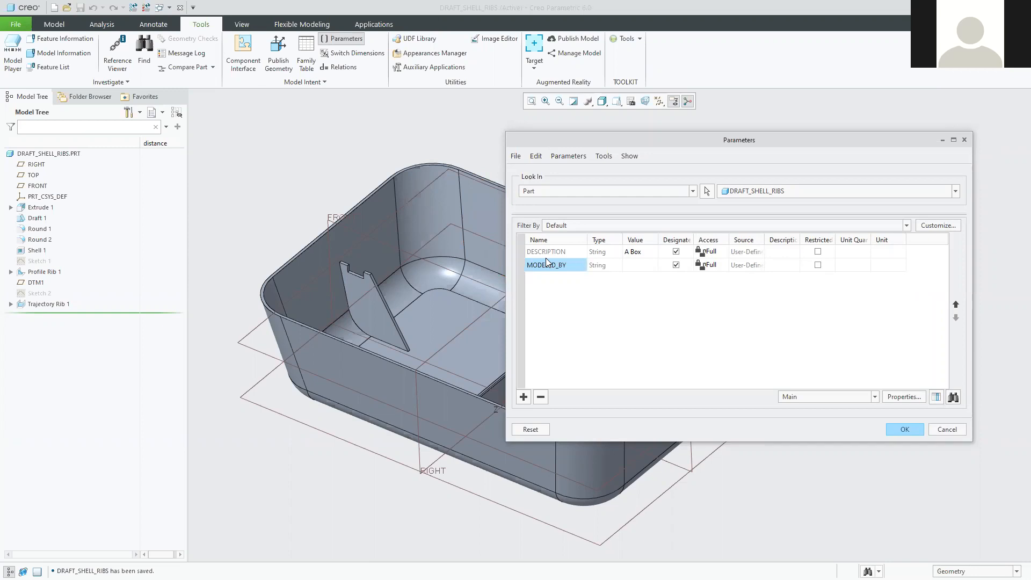
{"action": "left_click", "coordinate": [644, 266]}
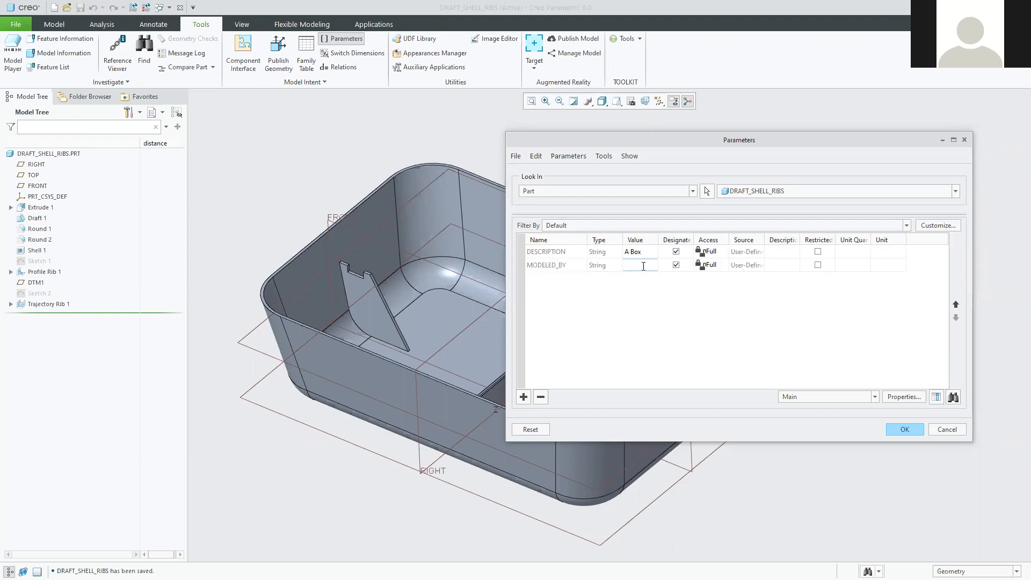
{"action": "type", "text": "CW"}
{"action": "left_click", "coordinate": [641, 252]}
{"action": "left_click", "coordinate": [641, 250]}
Add a new parameter named WALL_THICKNESS and give it an initial value.
{"action": "left_click", "coordinate": [525, 397]}
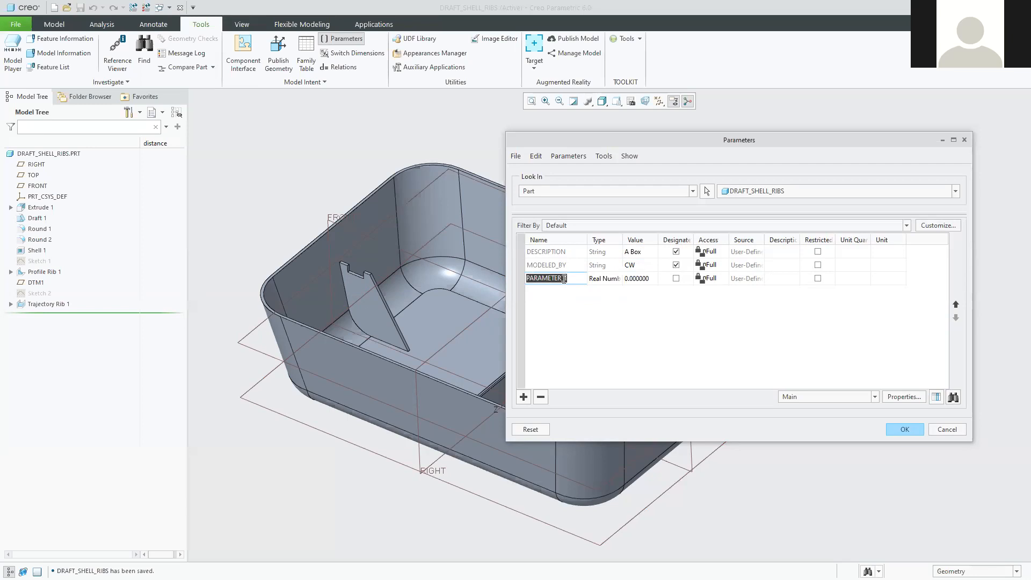
{"action": "type", "text": "Wall_THickness"}
{"action": "key", "text": "Tab"}
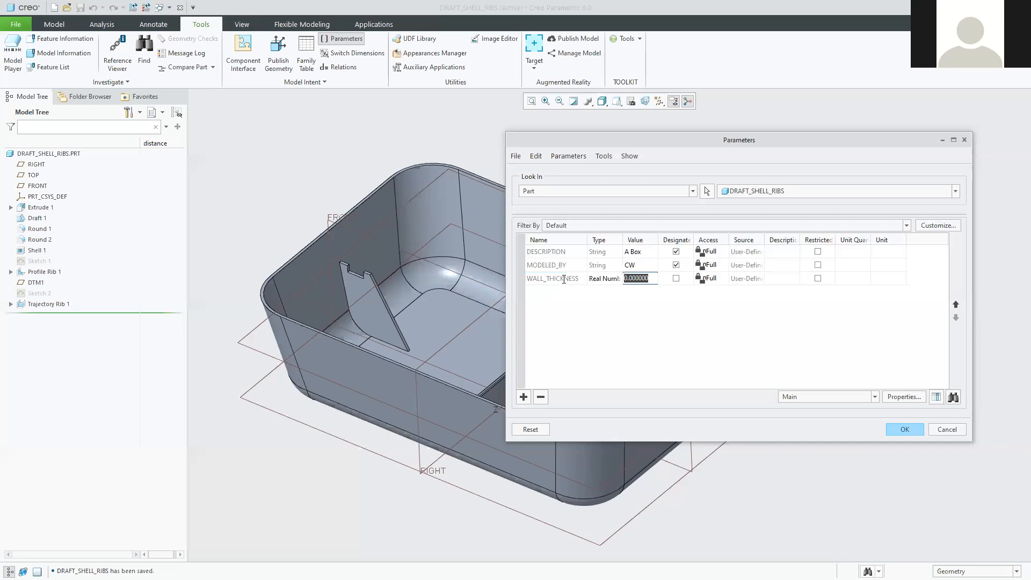
{"action": "left_click", "coordinate": [562, 279]}
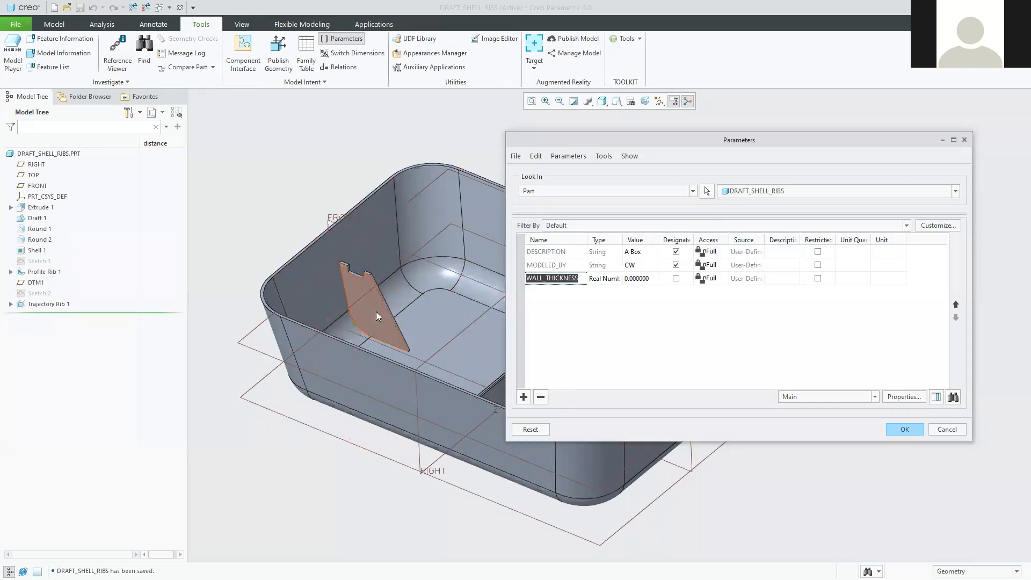
{"action": "left_click", "coordinate": [647, 277]}
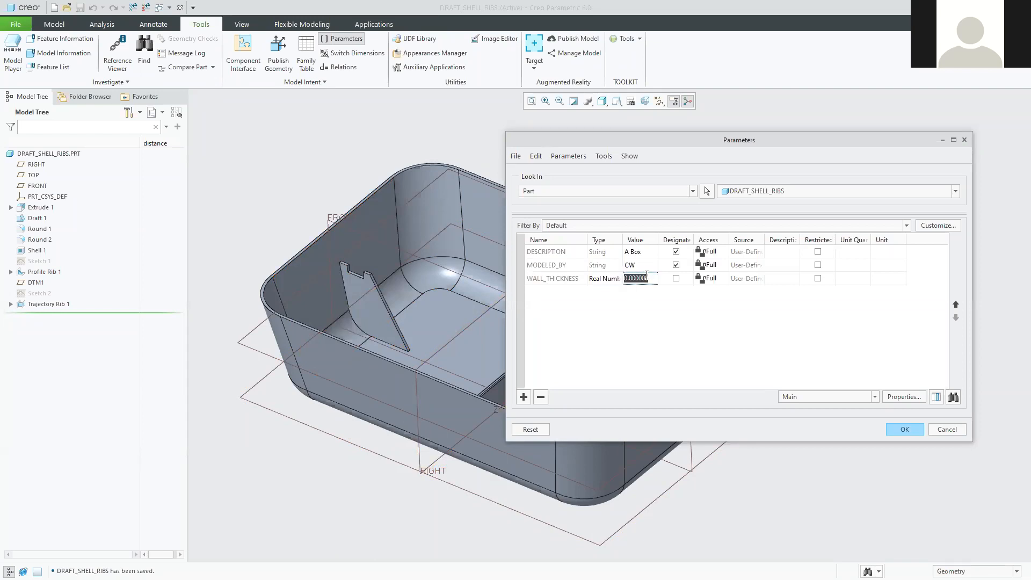
{"action": "type", "text": "1"}
{"action": "key", "text": "Return"}
Make WALL_THICKNESS a Real Number valued 3 and accept the parameter changes.
{"action": "left_click", "coordinate": [604, 279]}
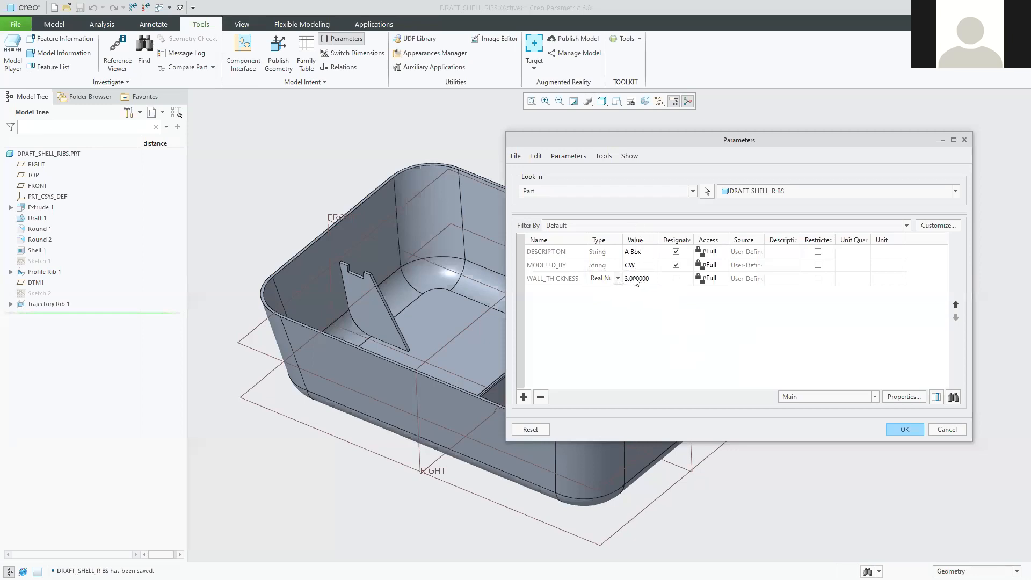
{"action": "left_click", "coordinate": [618, 278]}
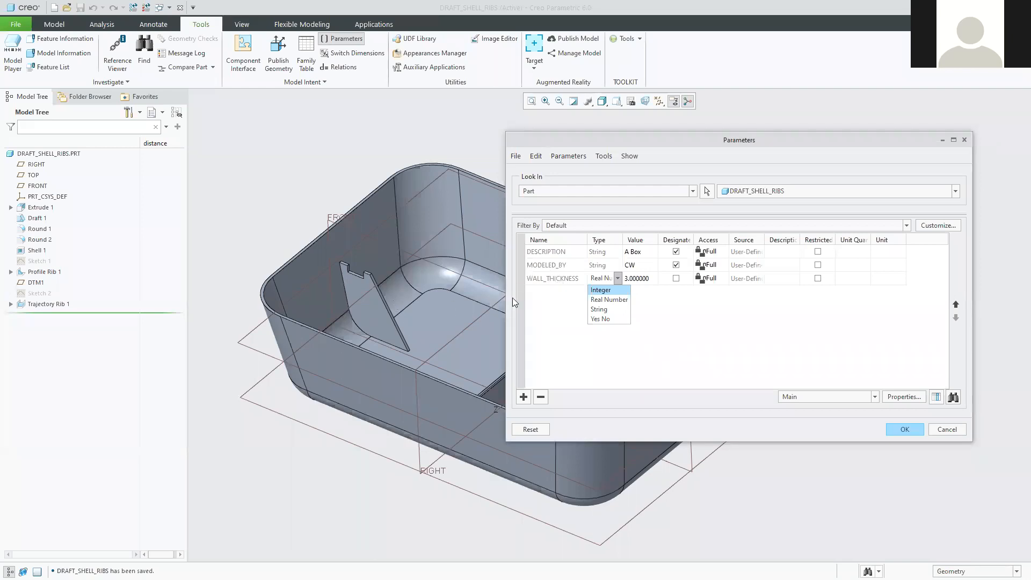
{"action": "left_click", "coordinate": [616, 301]}
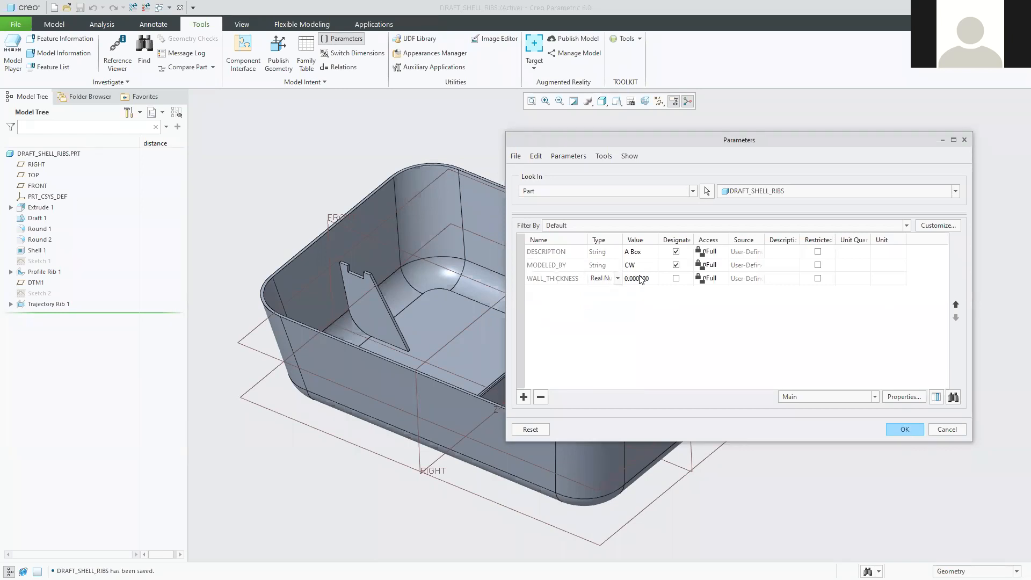
{"action": "mouse_move", "coordinate": [727, 137]}
{"action": "left_mouse_down"}
{"action": "mouse_move", "coordinate": [698, 136]}
{"action": "mouse_move", "coordinate": [720, 154]}
{"action": "left_mouse_up"}
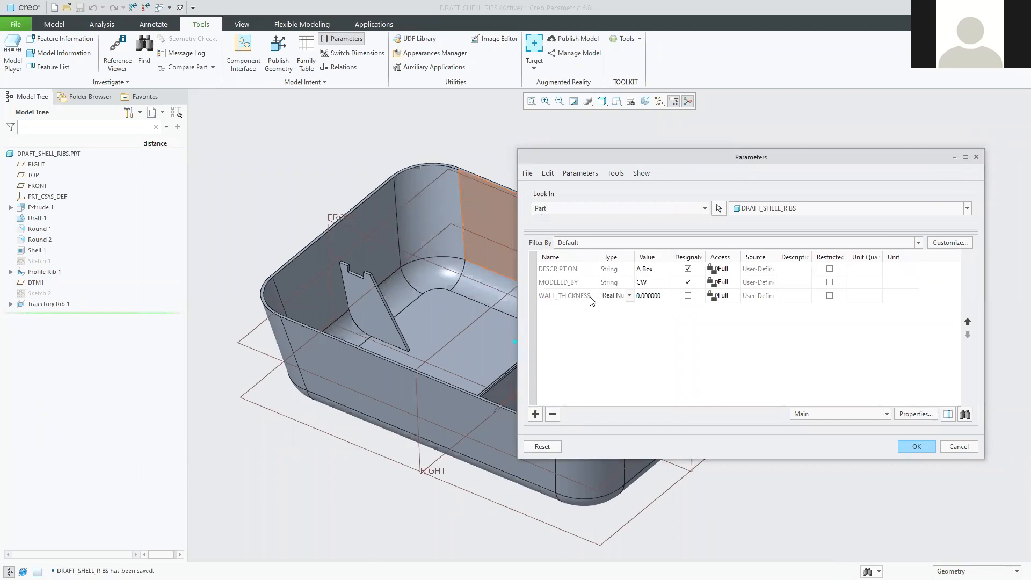
{"action": "left_click_drag", "start_coordinate": [669, 254], "coordinate": [697, 254]}
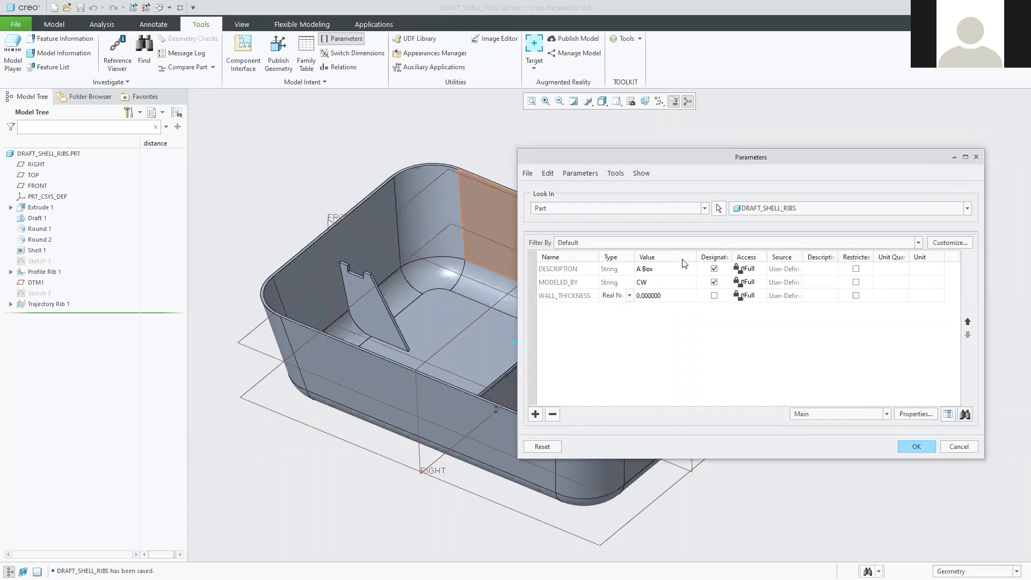
{"action": "left_click", "coordinate": [646, 295]}
{"action": "left_click_drag", "start_coordinate": [660, 295], "coordinate": [594, 294]}
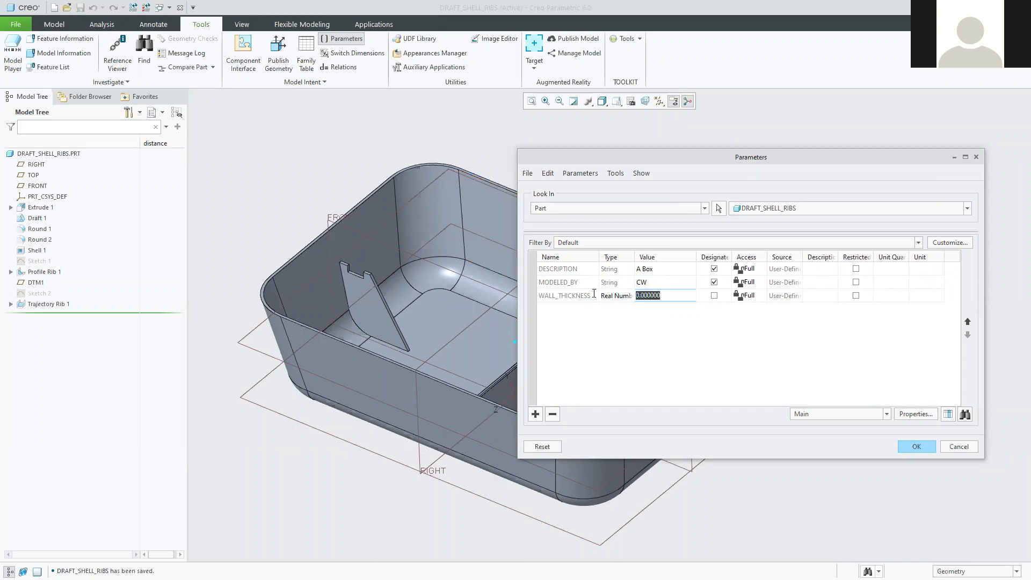
{"action": "type", "text": "3"}
{"action": "left_click", "coordinate": [916, 448]}
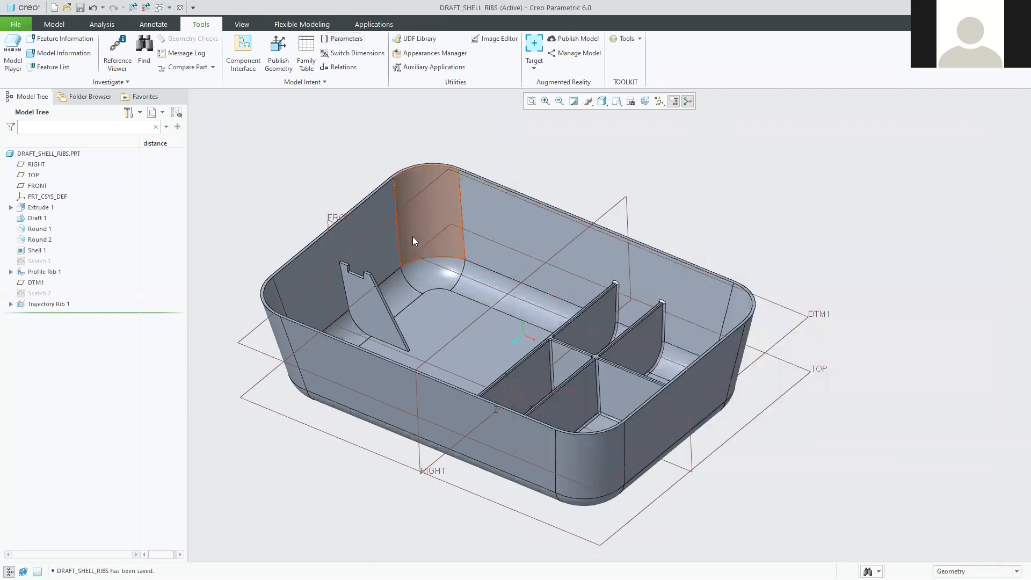
Open the Relations editor, collapse Local Parameters, and bring the ribs into view.
{"action": "left_click", "coordinate": [340, 70]}
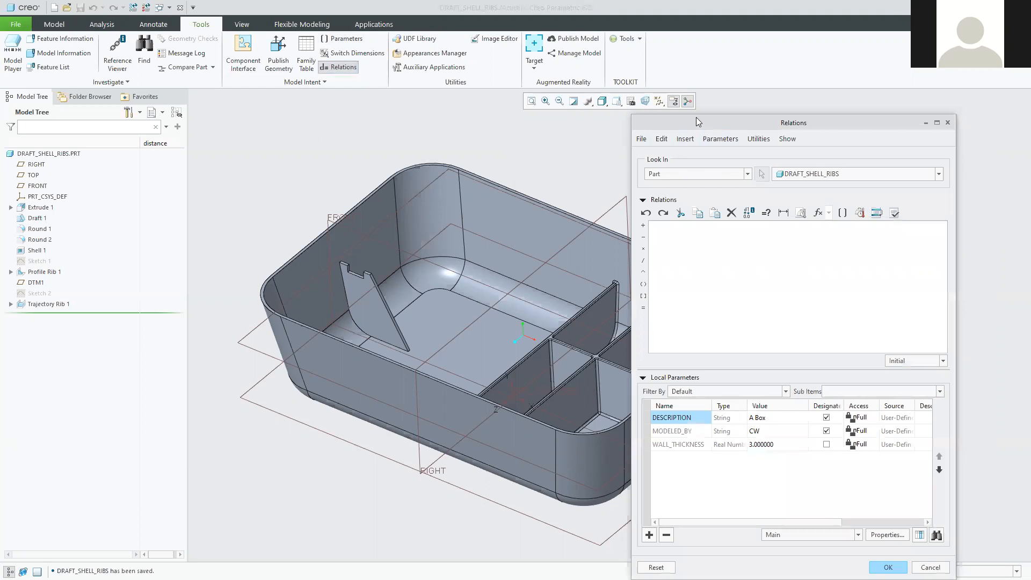
{"action": "left_click_drag", "start_coordinate": [696, 117], "coordinate": [675, 70]}
{"action": "left_click", "coordinate": [623, 331]}
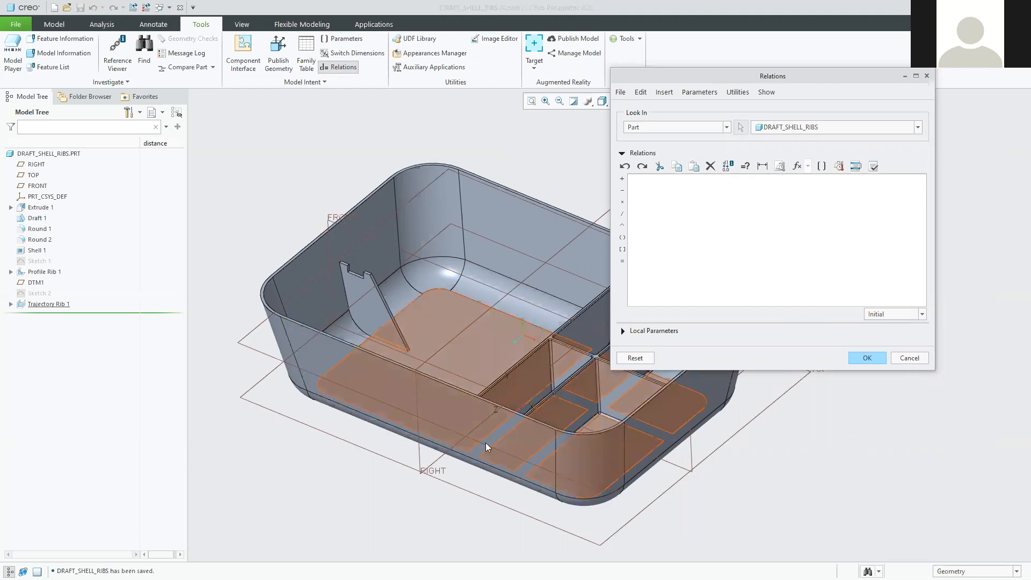
{"action": "middle_click_drag", "start_coordinate": [652, 433], "coordinate": [582, 417], "text": "shift"}
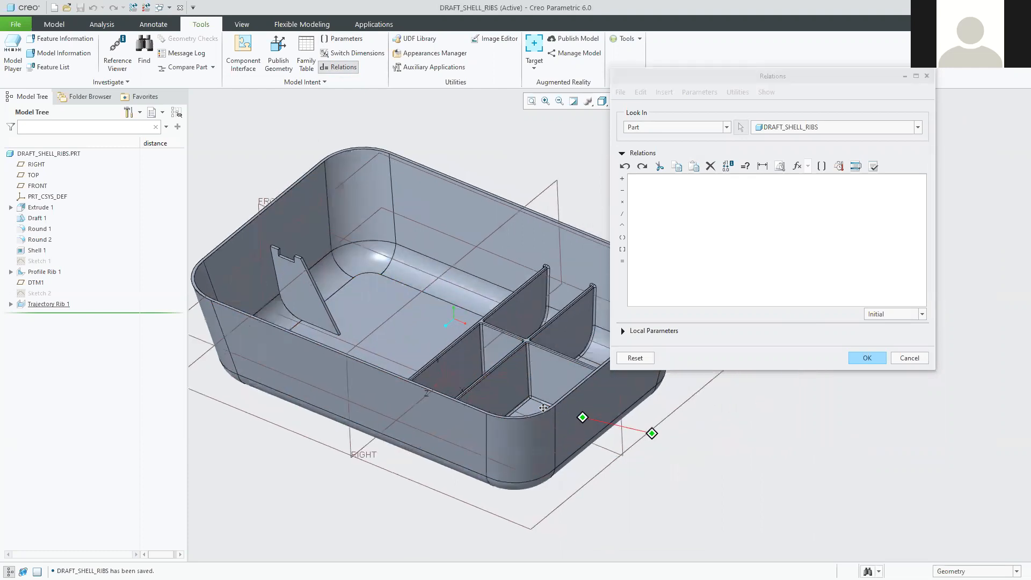
{"action": "middle_click_drag", "start_coordinate": [538, 391], "coordinate": [536, 390], "text": "shift"}
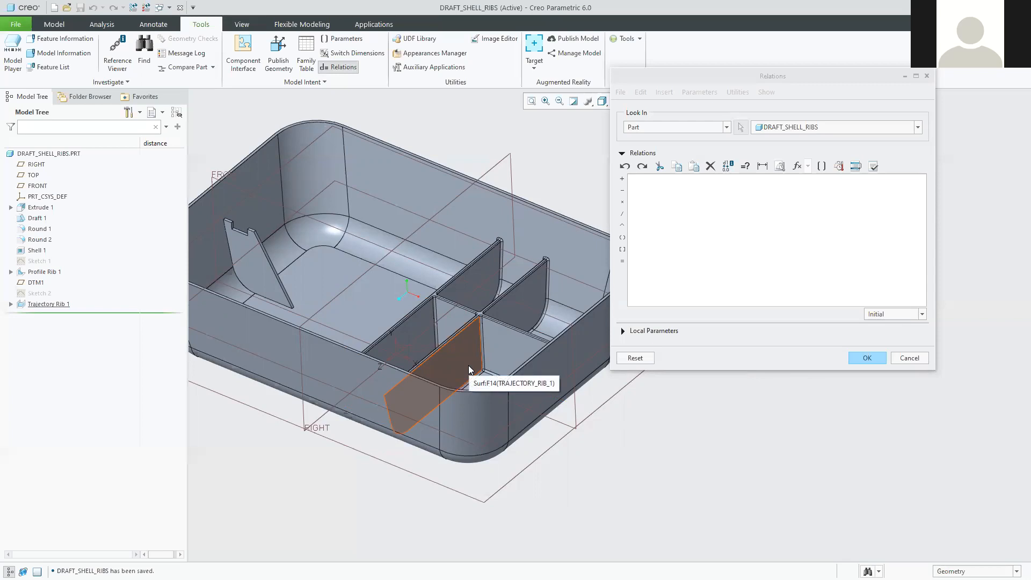
{"action": "scroll", "coordinate": [459, 387], "scroll_direction": "up", "scroll_amount": 3}
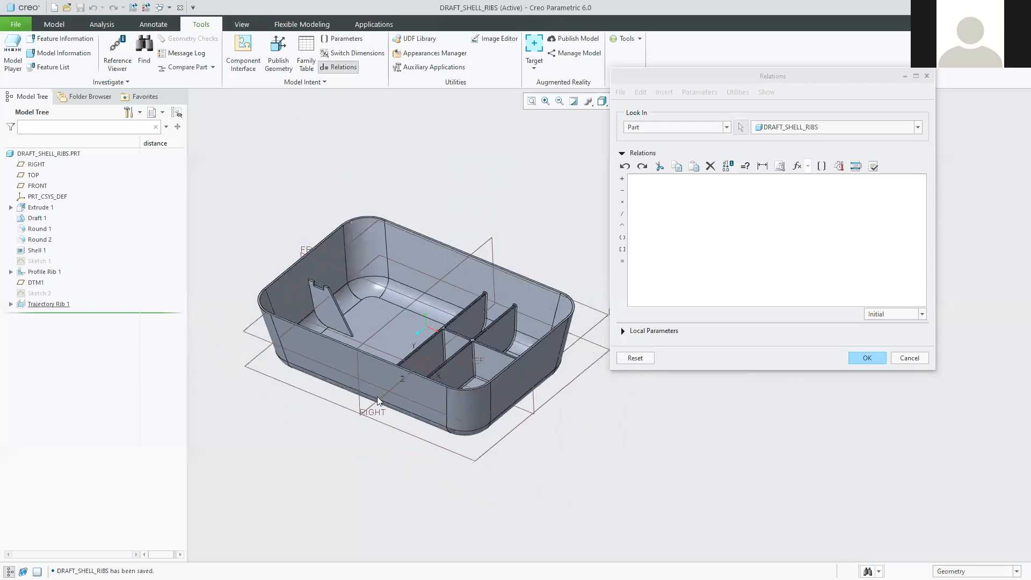
{"action": "scroll", "coordinate": [504, 390], "scroll_direction": "down", "scroll_amount": 3}
{"action": "scroll", "coordinate": [537, 376], "scroll_direction": "up", "scroll_amount": 3}
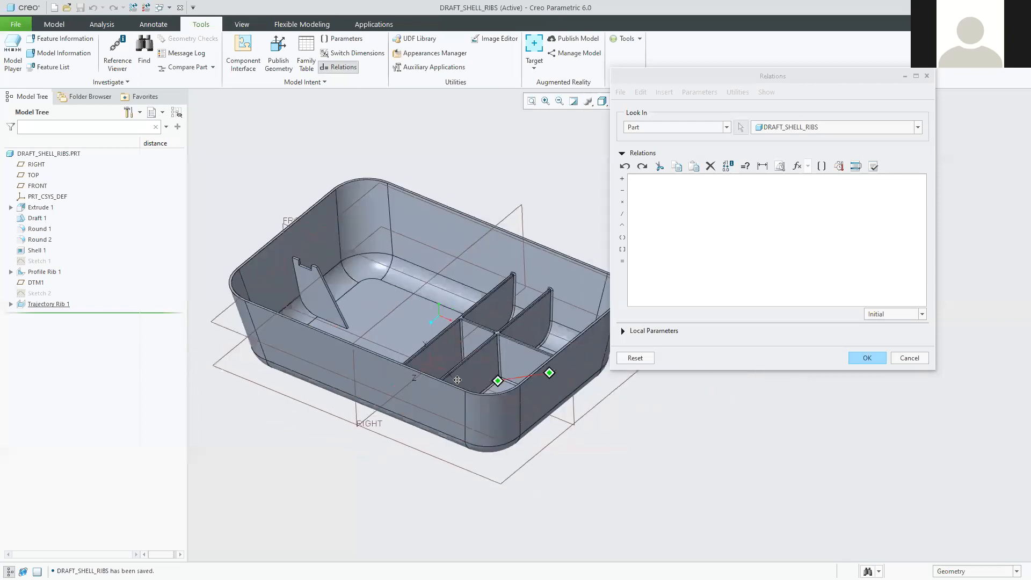
{"action": "scroll", "coordinate": [466, 389], "scroll_direction": "down", "scroll_amount": 3}
{"action": "scroll", "coordinate": [468, 334], "scroll_direction": "down", "scroll_amount": 2}
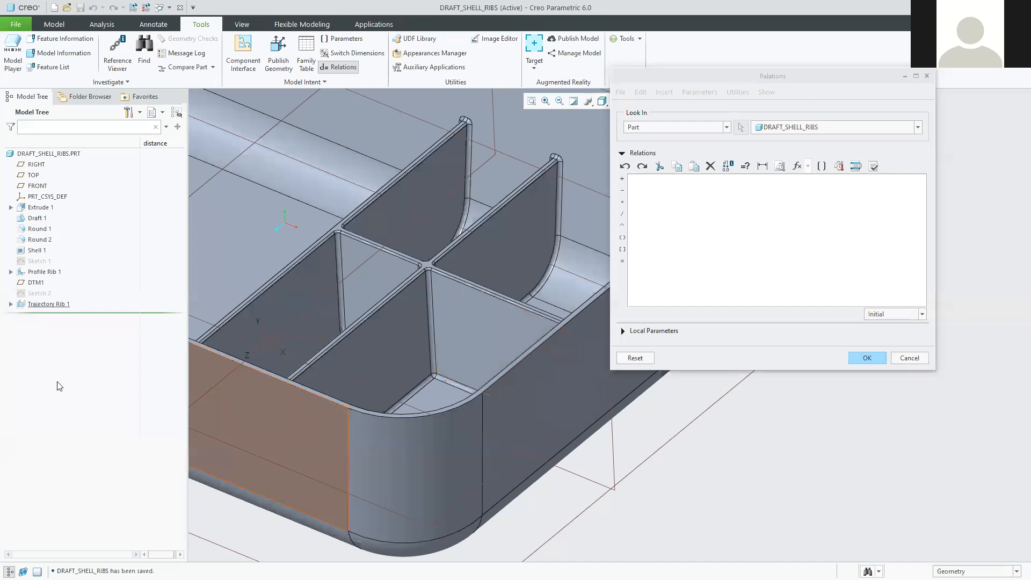
Display the Trajectory Rib's dimensions (d28–d35, Rd45, Rd47) on the model.
{"action": "left_click", "coordinate": [48, 305]}
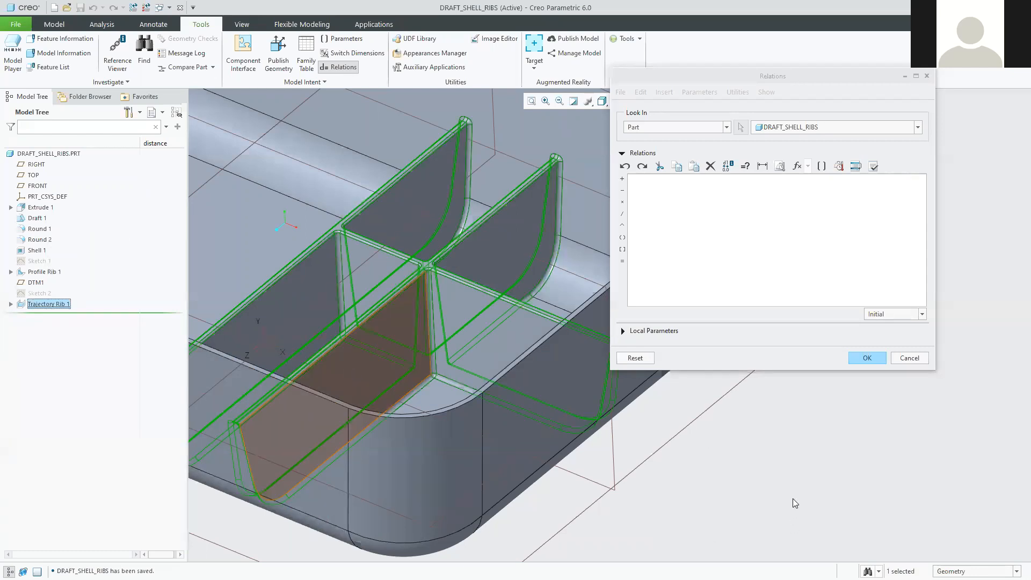
{"action": "left_click", "coordinate": [708, 466]}
{"action": "scroll", "coordinate": [436, 420], "scroll_direction": "up", "scroll_amount": 2}
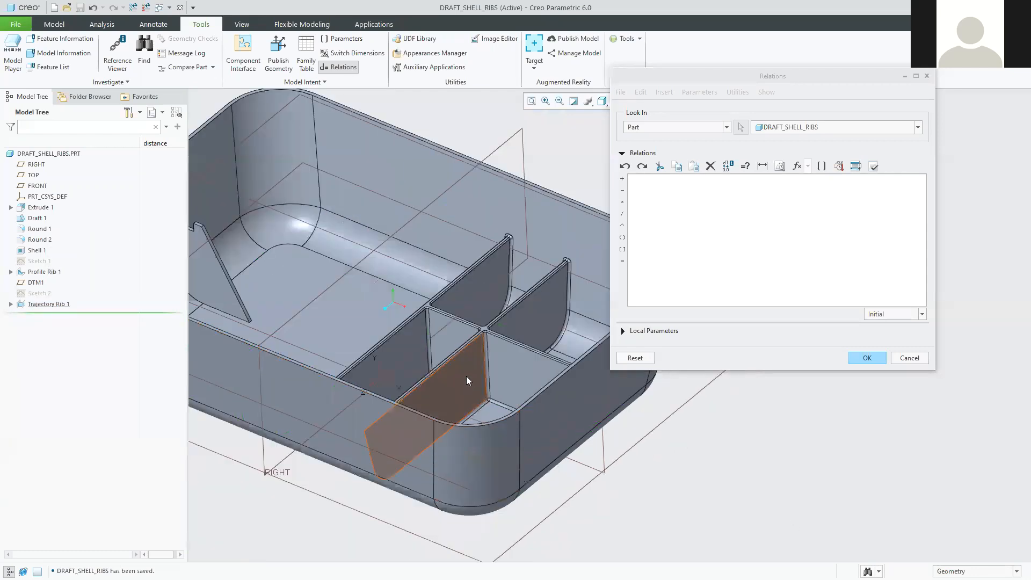
{"action": "double_click", "coordinate": [466, 376]}
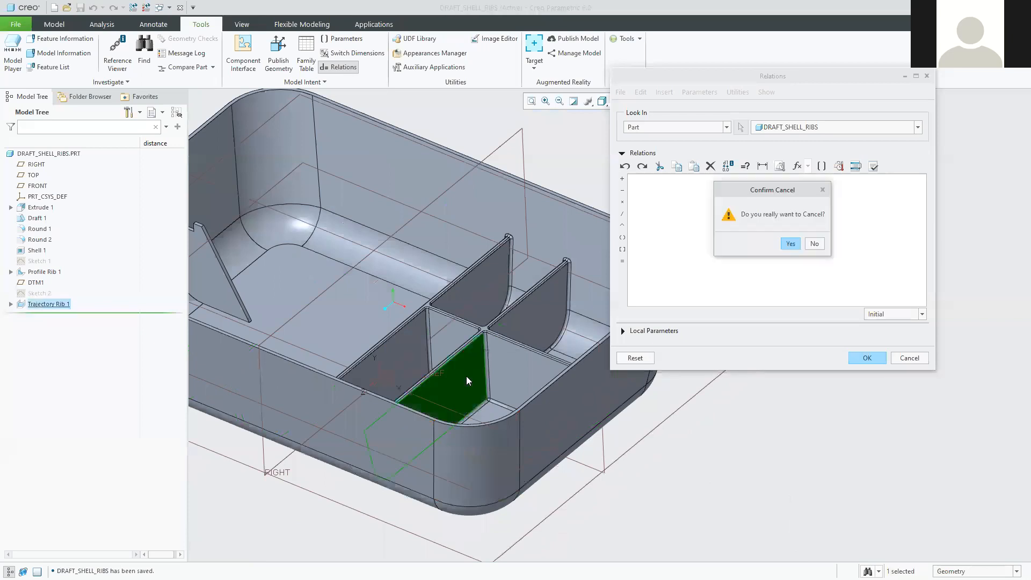
{"action": "left_click", "coordinate": [817, 246]}
{"action": "left_click", "coordinate": [520, 373]}
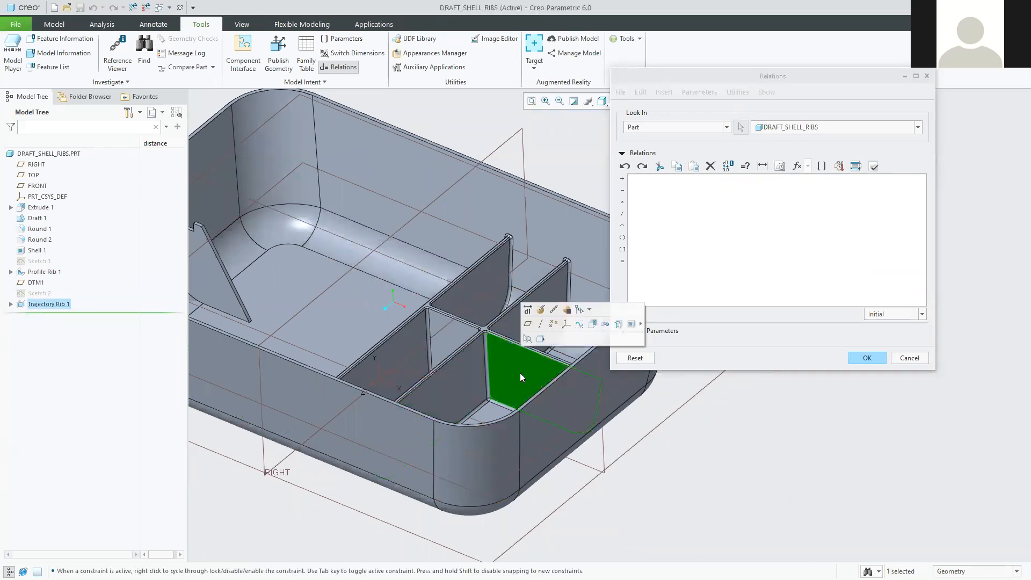
{"action": "left_click", "coordinate": [709, 449]}
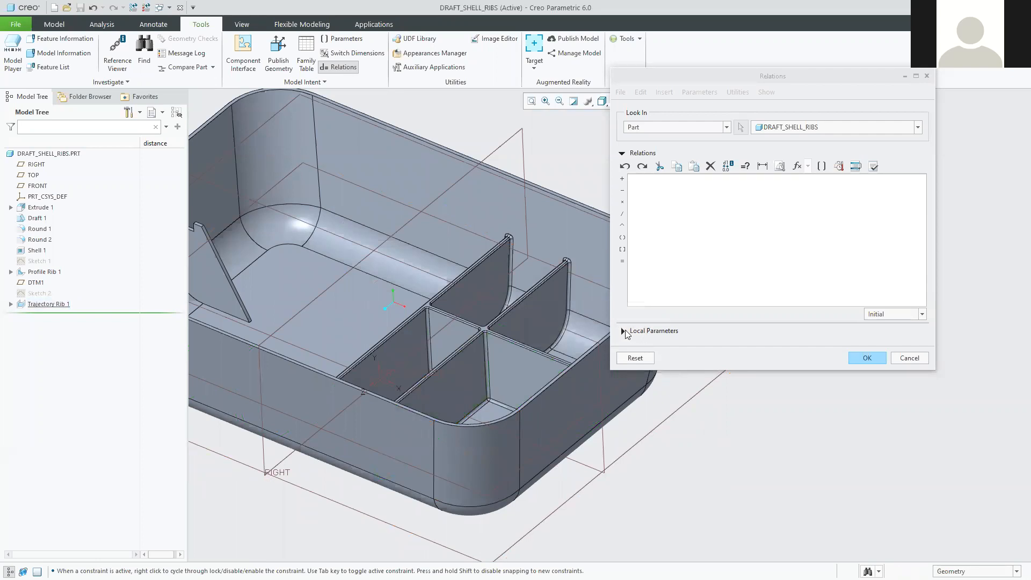
{"action": "left_click", "coordinate": [682, 263]}
{"action": "left_click", "coordinate": [518, 381]}
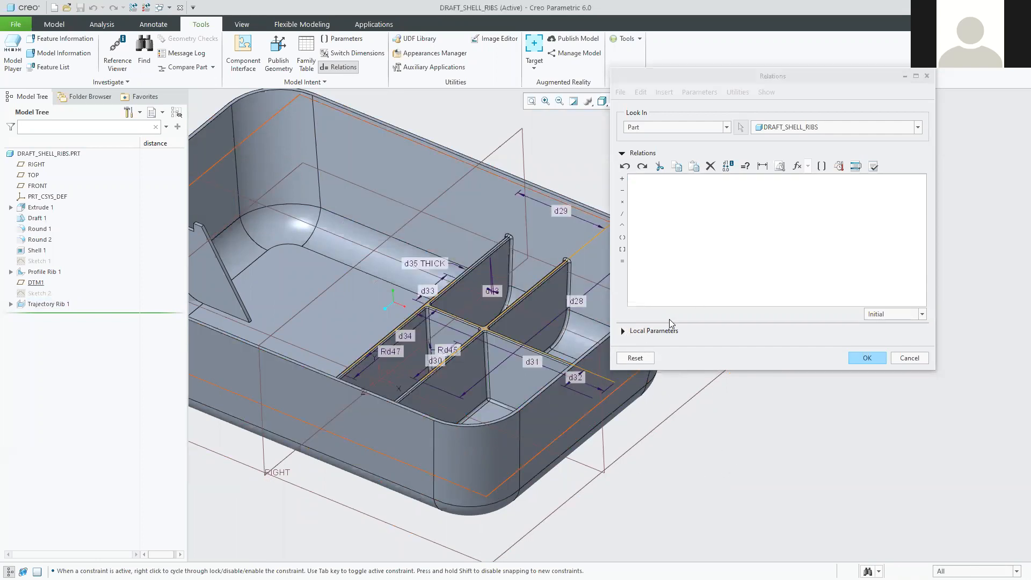
{"action": "left_click", "coordinate": [681, 202]}
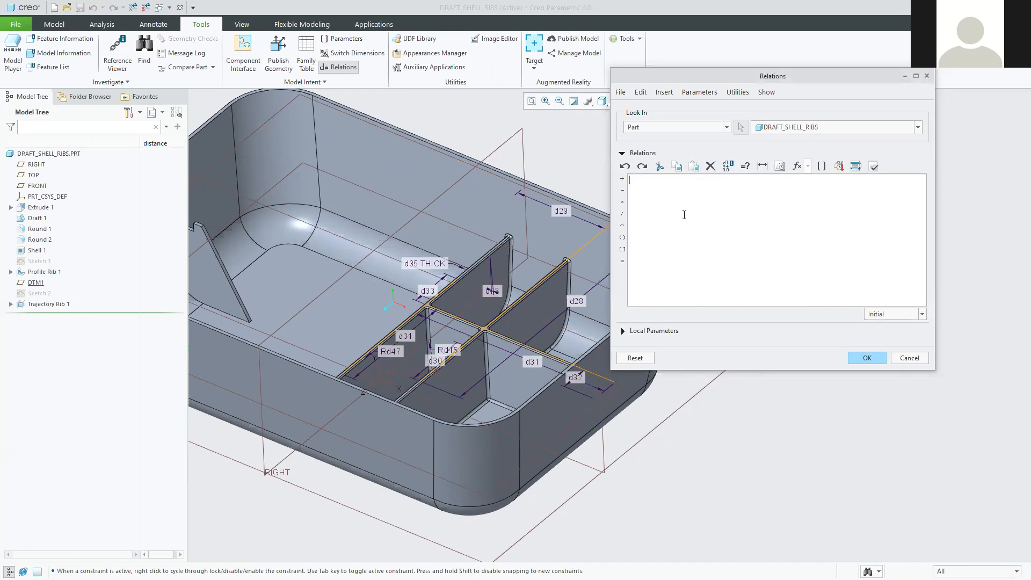
{"action": "left_click", "coordinate": [439, 408]}
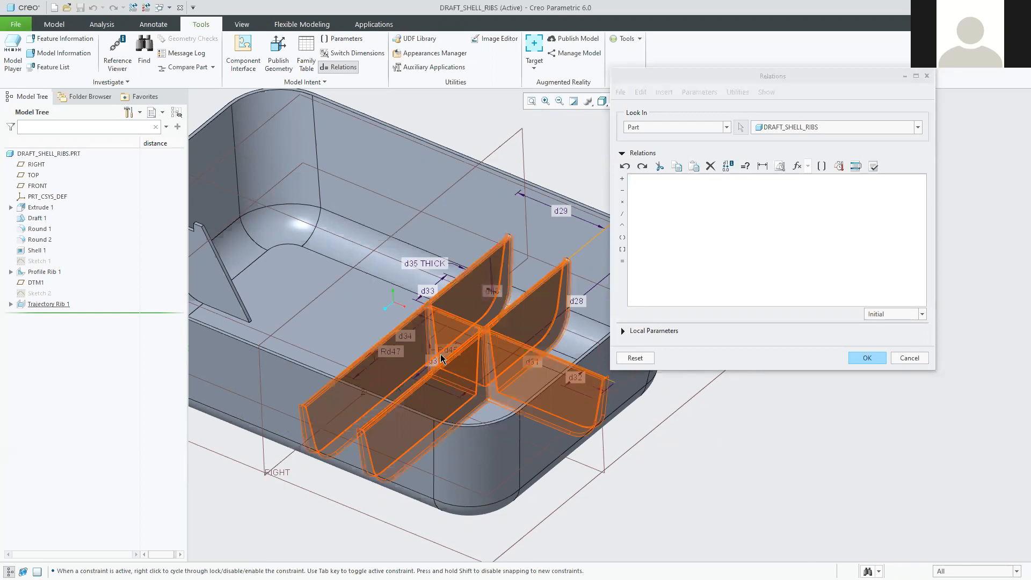
{"action": "scroll", "coordinate": [461, 379], "scroll_direction": "down", "scroll_amount": 1}
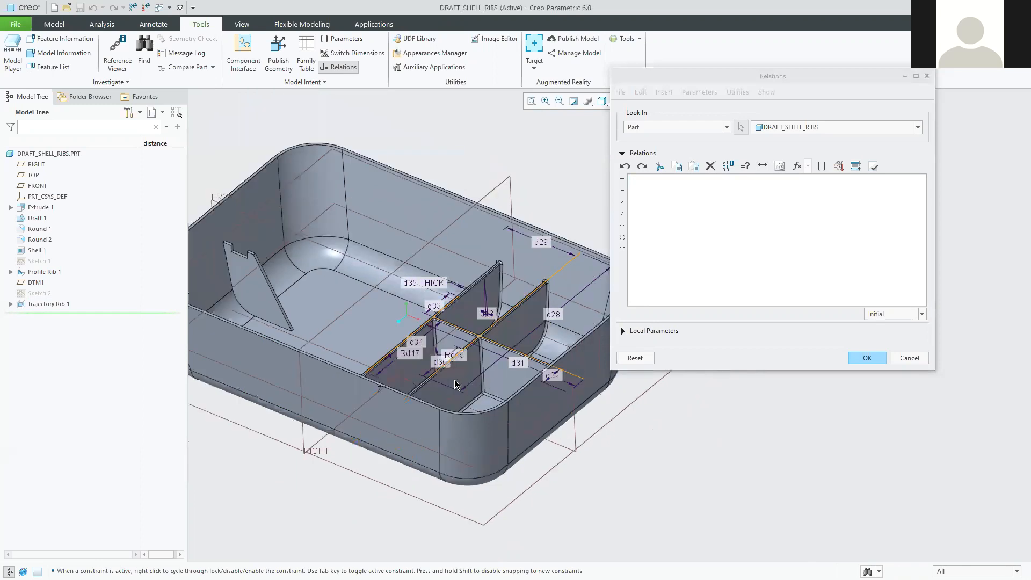
{"action": "mouse_move", "coordinate": [468, 407]}
{"action": "middle_mouse_down"}
{"action": "mouse_move", "coordinate": [470, 417]}
{"action": "mouse_move", "coordinate": [445, 387]}
{"action": "mouse_move", "coordinate": [455, 402]}
{"action": "middle_mouse_up"}
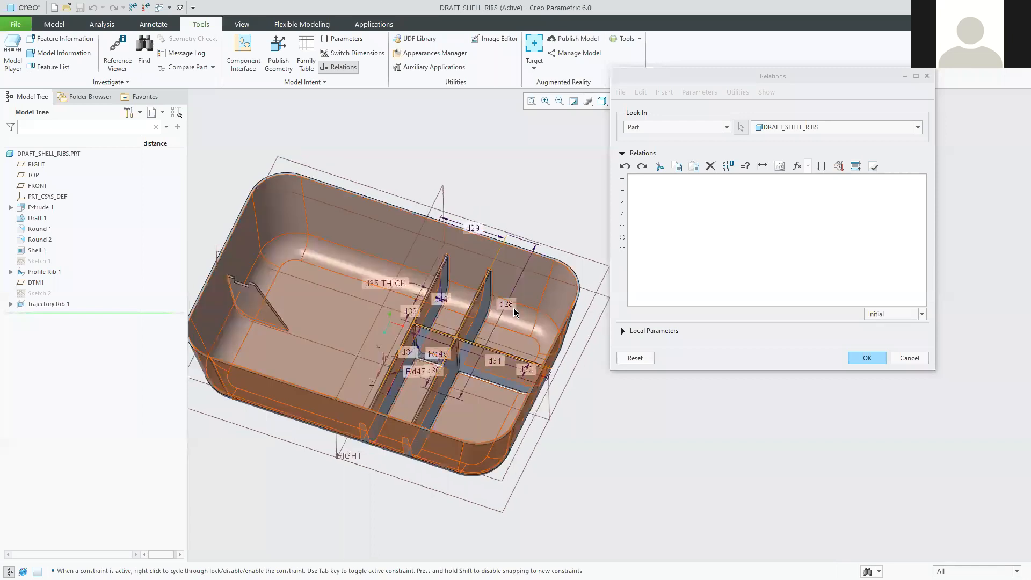
{"action": "middle_click_drag", "start_coordinate": [514, 346], "coordinate": [496, 363]}
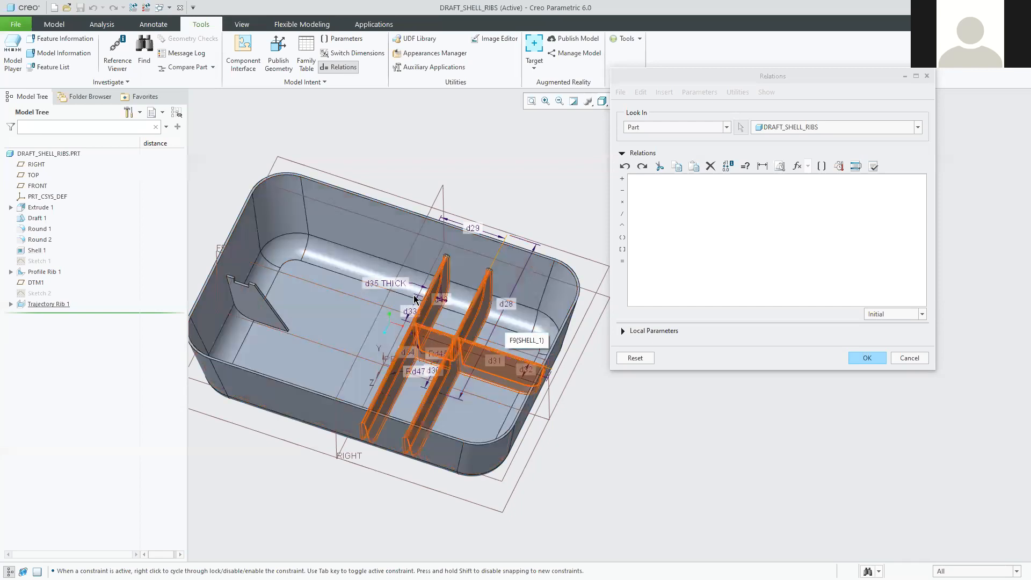
{"action": "scroll", "coordinate": [412, 302], "scroll_direction": "up", "scroll_amount": 4}
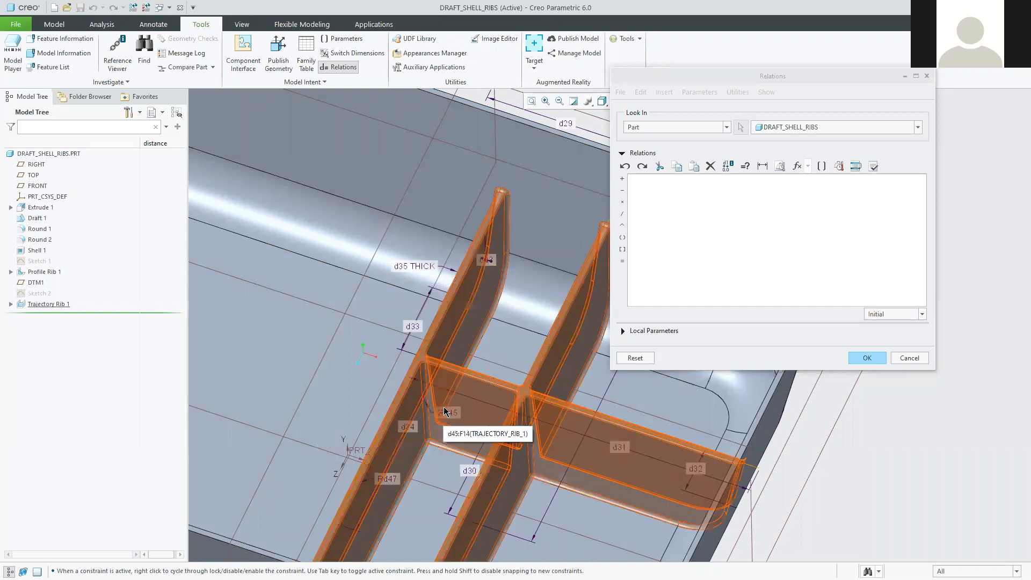
Zoom in and pick the d35 THICK dimension to start the relation d35=.
{"action": "scroll", "coordinate": [524, 458], "scroll_direction": "down", "scroll_amount": 3}
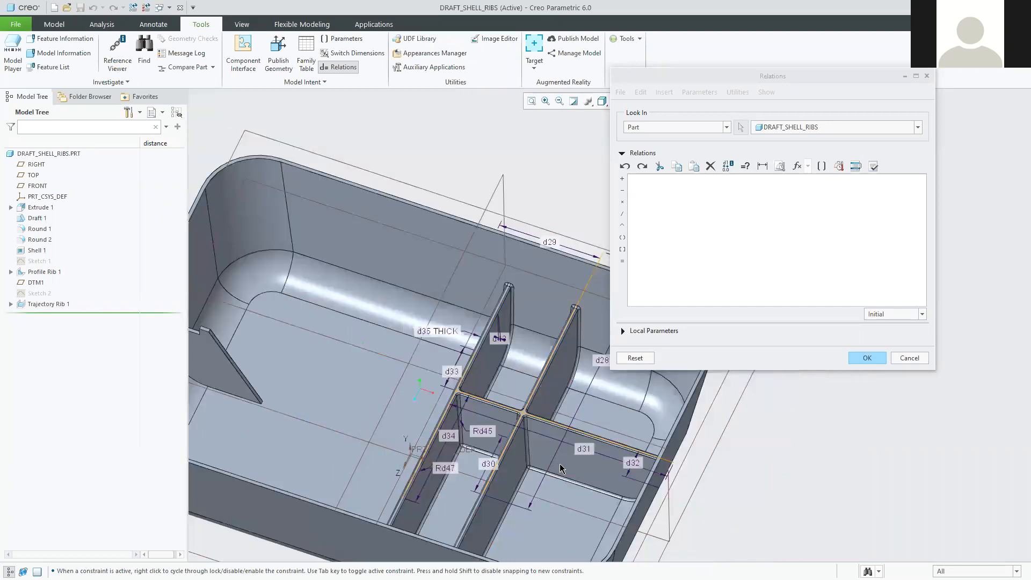
{"action": "scroll", "coordinate": [542, 456], "scroll_direction": "up", "scroll_amount": 2}
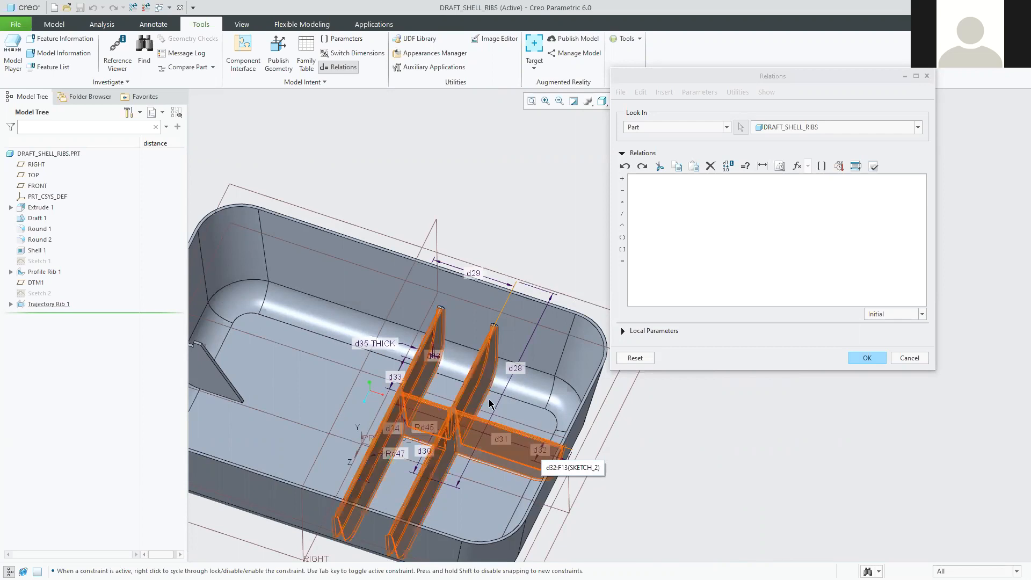
{"action": "scroll", "coordinate": [482, 406], "scroll_direction": "up", "scroll_amount": 2}
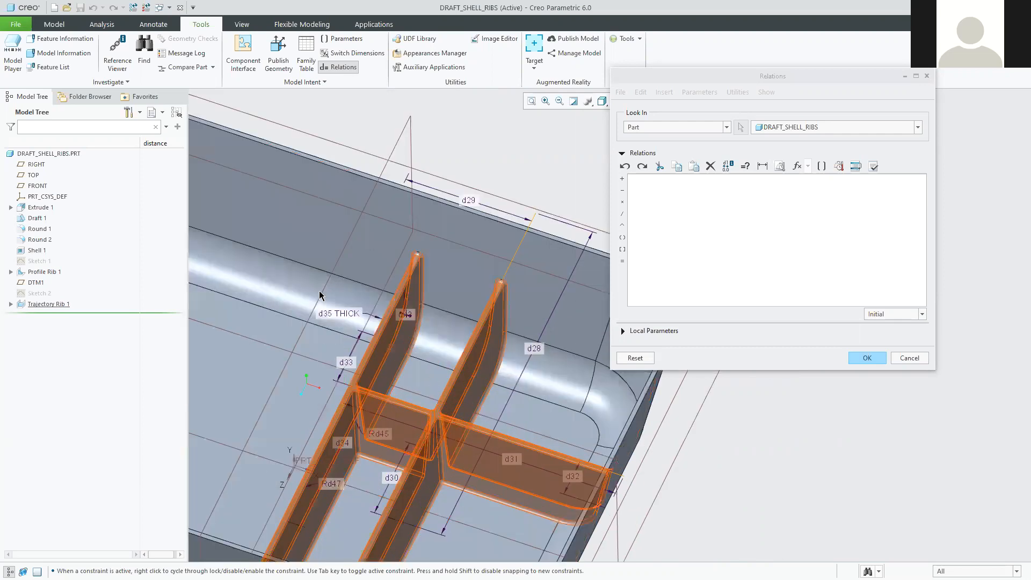
{"action": "scroll", "coordinate": [321, 301], "scroll_direction": "up", "scroll_amount": 1}
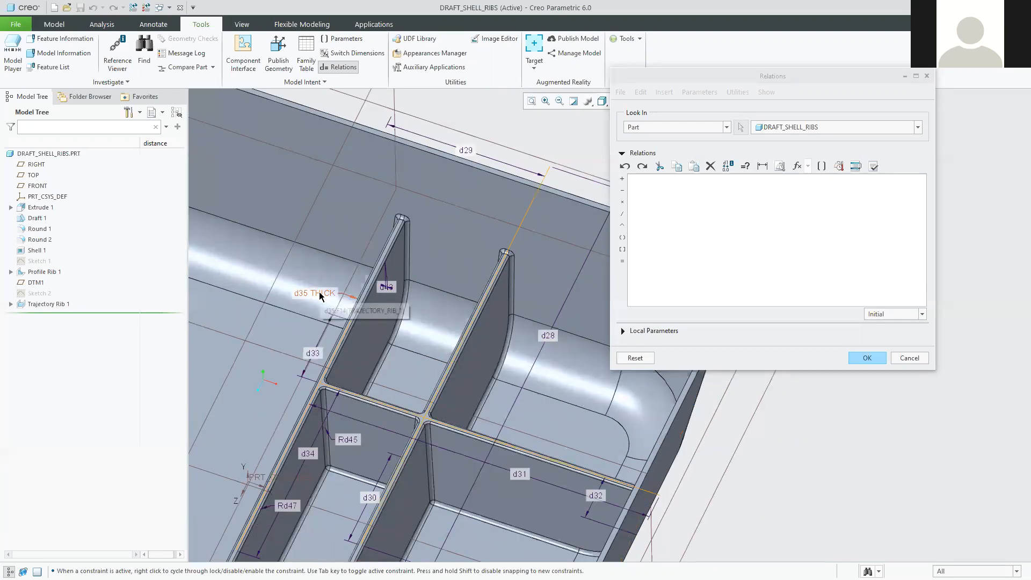
{"action": "left_click", "coordinate": [321, 296]}
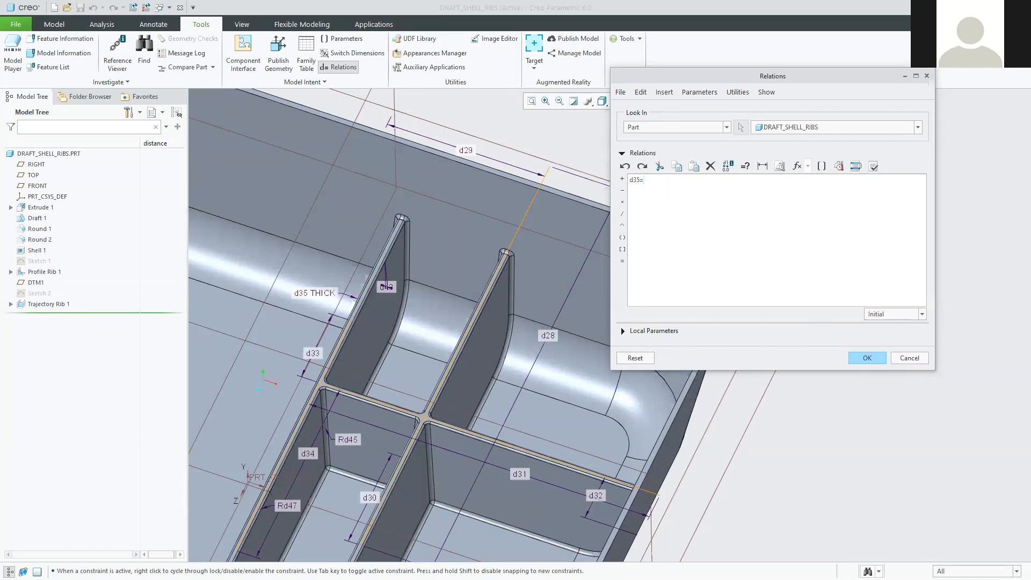
Insert the WALL_THICKNESS parameter after d35= and accept the relation.
{"action": "left_click_drag", "start_coordinate": [660, 76], "coordinate": [637, 45]}
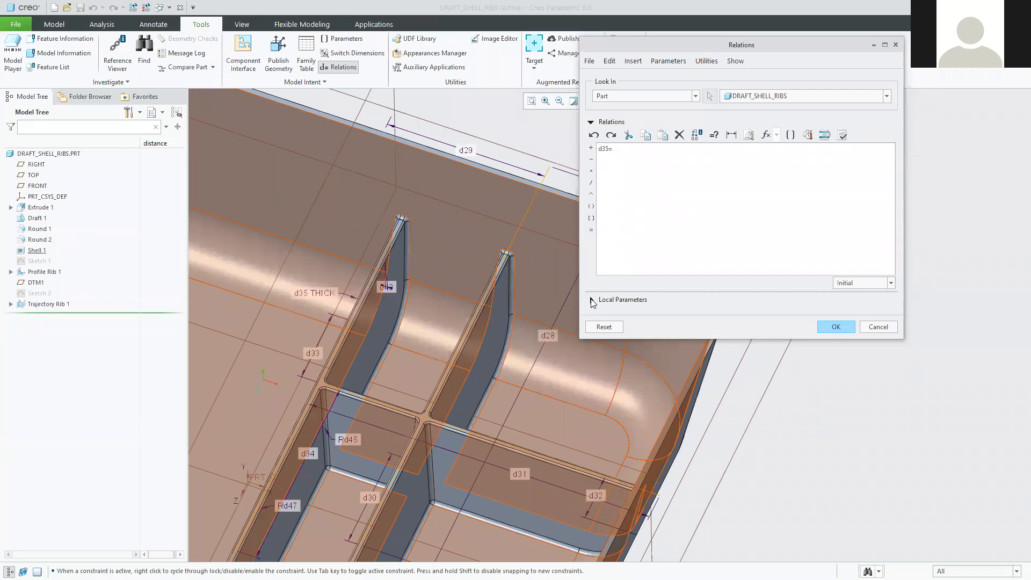
{"action": "left_click", "coordinate": [591, 300]}
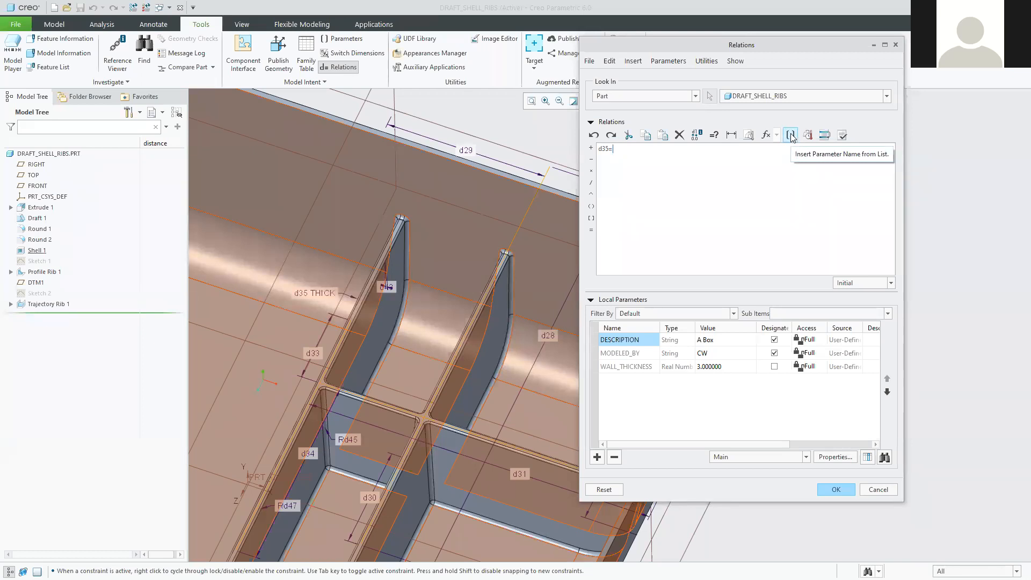
{"action": "left_click", "coordinate": [791, 135]}
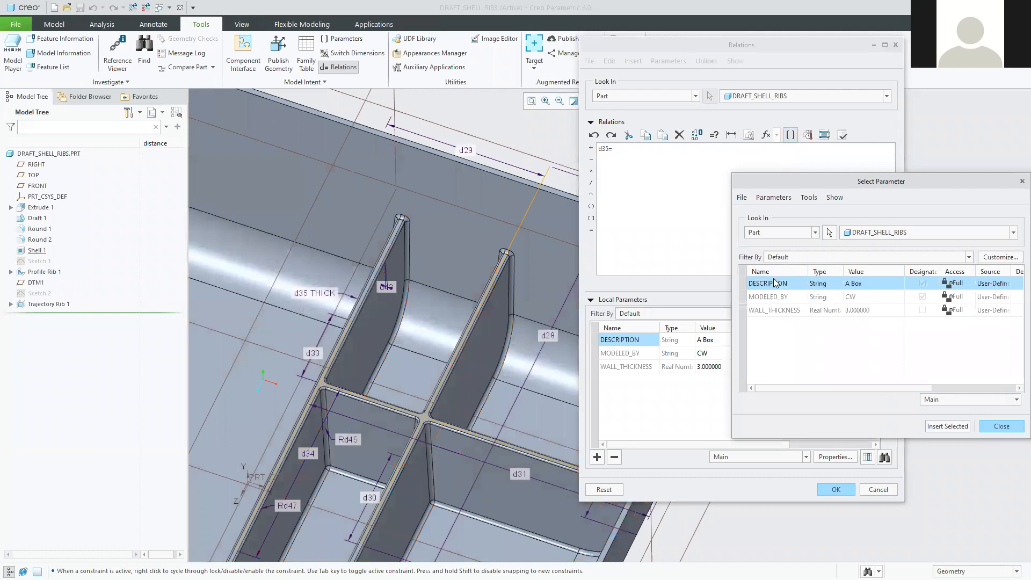
{"action": "left_click", "coordinate": [767, 312]}
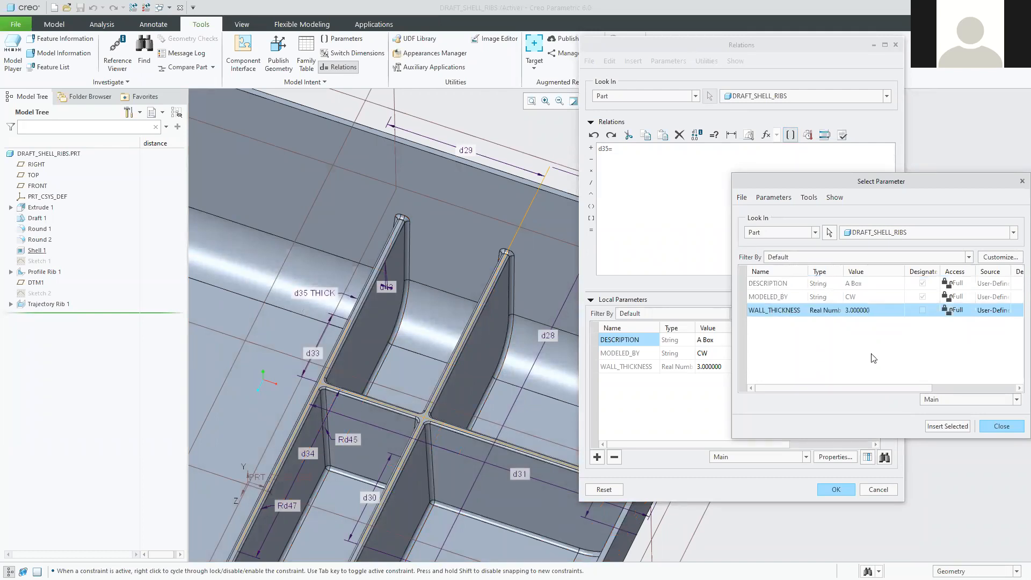
{"action": "left_click", "coordinate": [947, 427]}
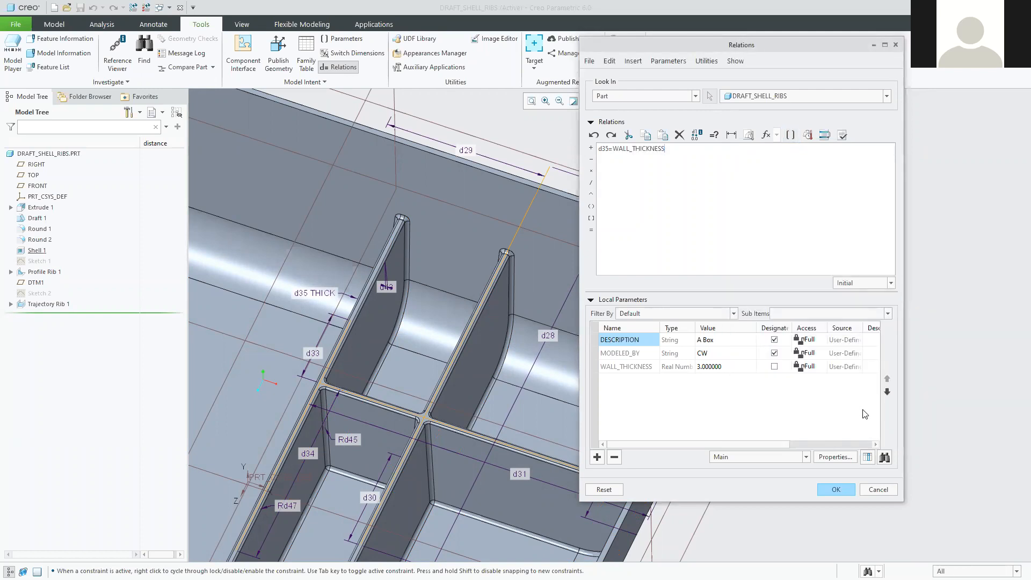
{"action": "left_click", "coordinate": [837, 490]}
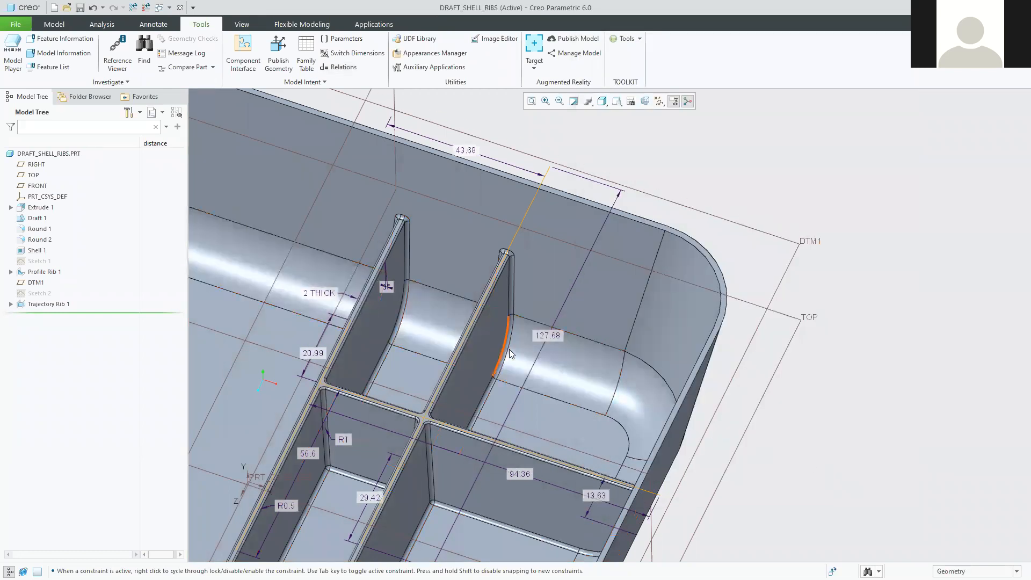
Inspect the ribs from the default view and regenerate DRAFT_SHELL_RIBS.
{"action": "scroll", "coordinate": [499, 364], "scroll_direction": "down", "scroll_amount": 3}
{"action": "scroll", "coordinate": [412, 394], "scroll_direction": "down", "scroll_amount": 2}
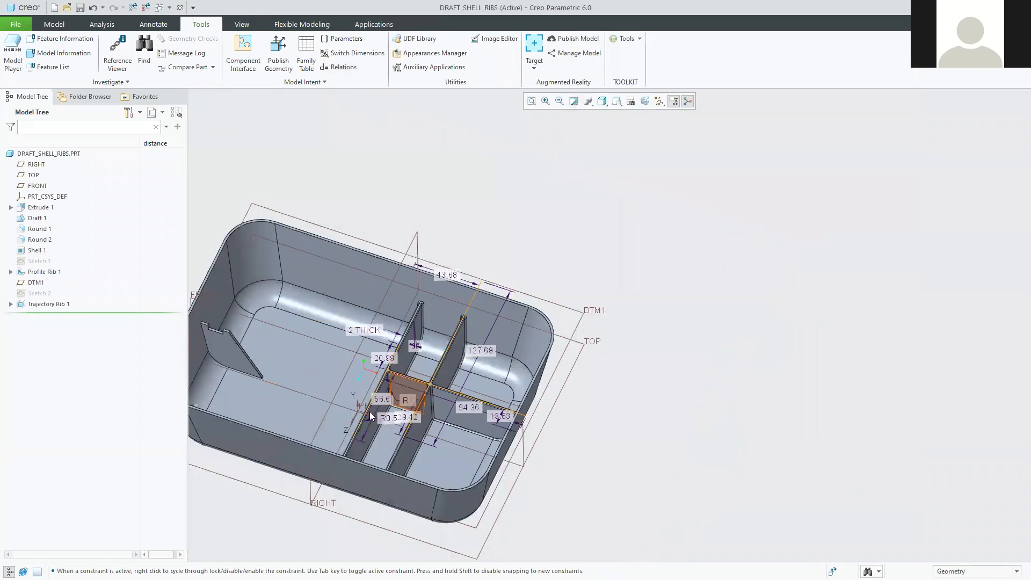
{"action": "scroll", "coordinate": [374, 404], "scroll_direction": "up", "scroll_amount": 2}
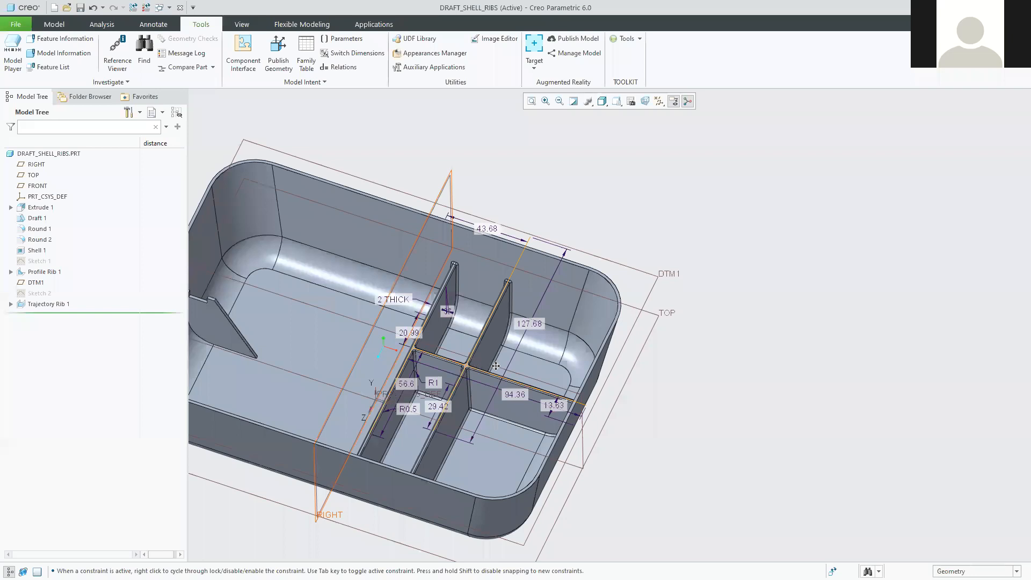
{"action": "scroll", "coordinate": [491, 376], "scroll_direction": "up", "scroll_amount": 1}
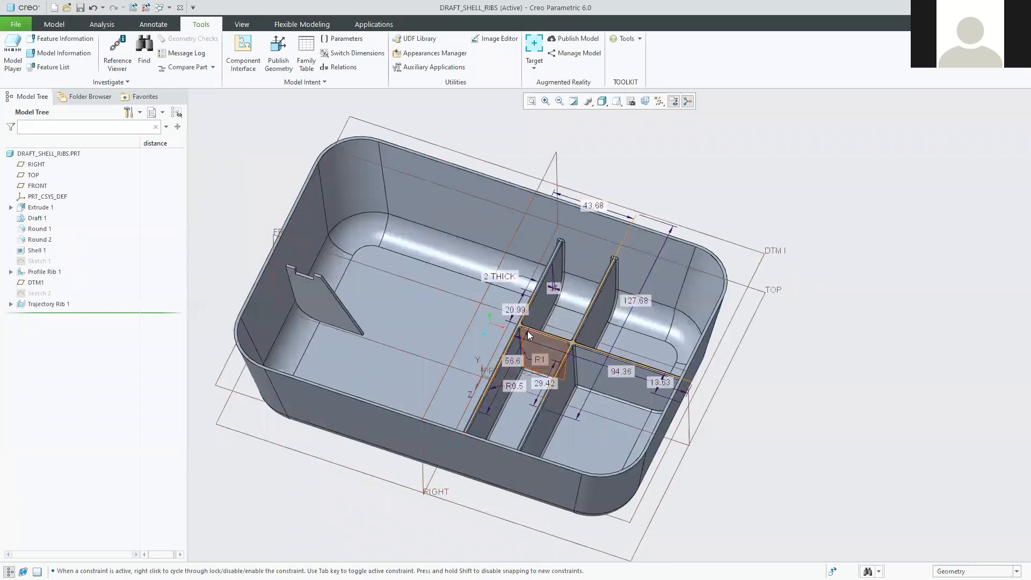
{"action": "middle_click_drag", "start_coordinate": [529, 337], "coordinate": [529, 323]}
{"action": "key", "text": "ctrl+d"}
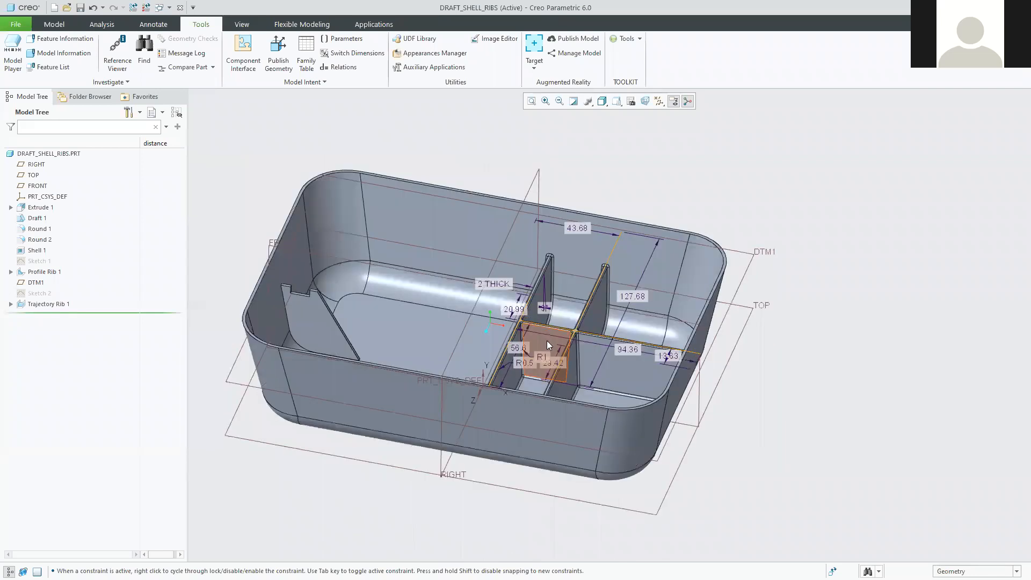
{"action": "middle_click_drag", "start_coordinate": [547, 340], "coordinate": [496, 328]}
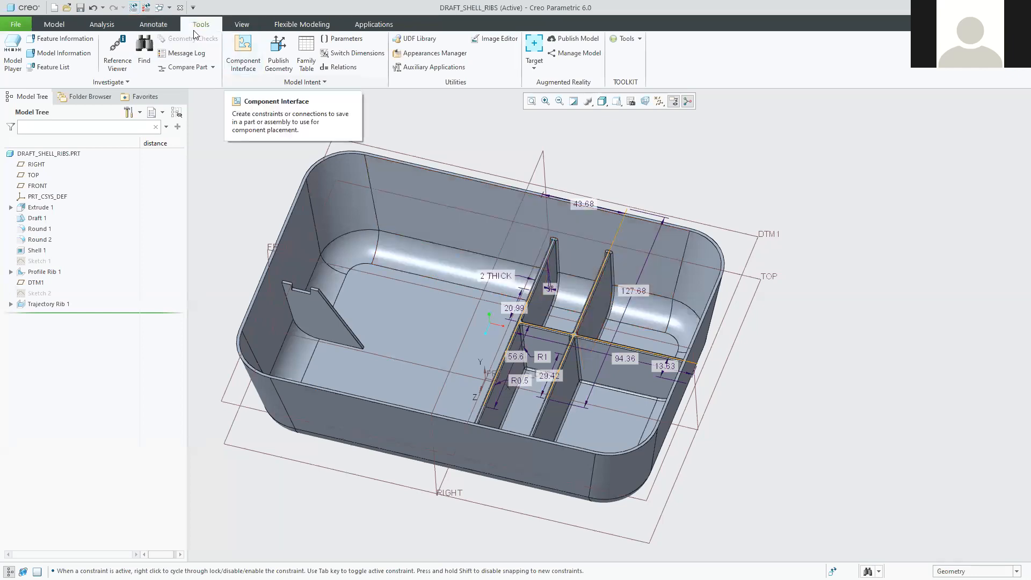
{"action": "left_click", "coordinate": [133, 8]}
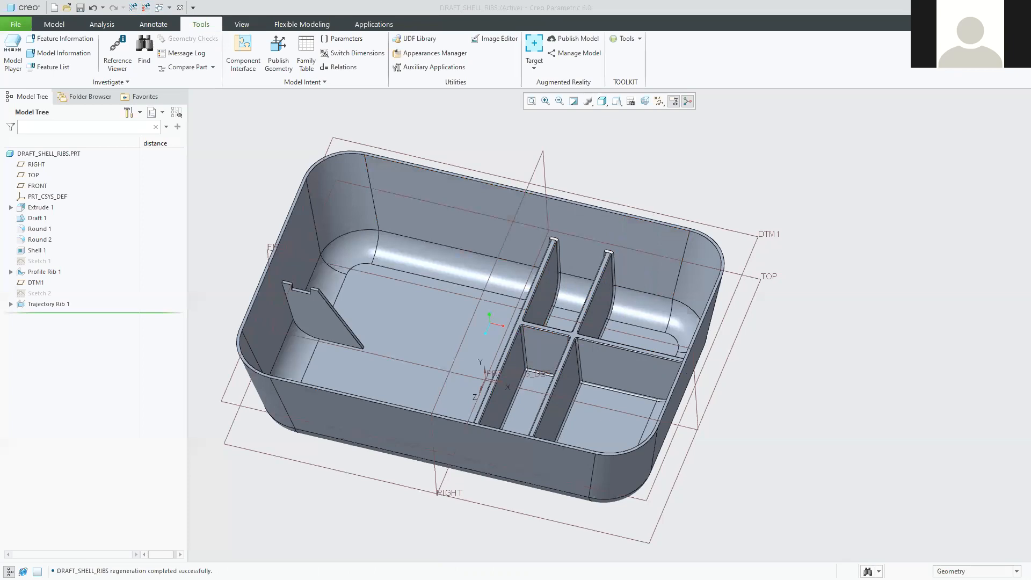
{"action": "left_click", "coordinate": [201, 25]}
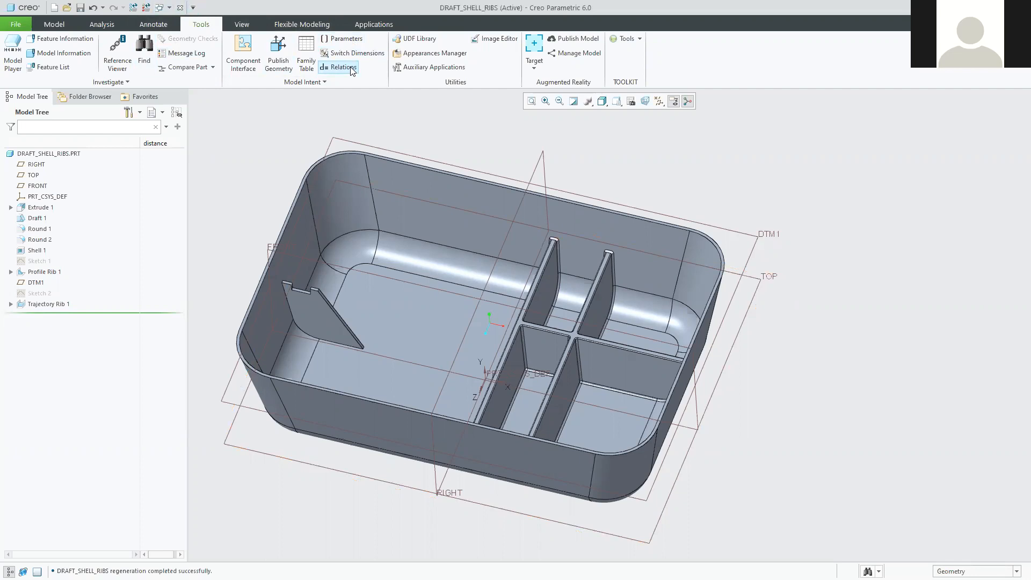
Reopen Relations showing d35=WALL_THICKNESS and display the shell thickness d7 on the box.
{"action": "left_click", "coordinate": [350, 68]}
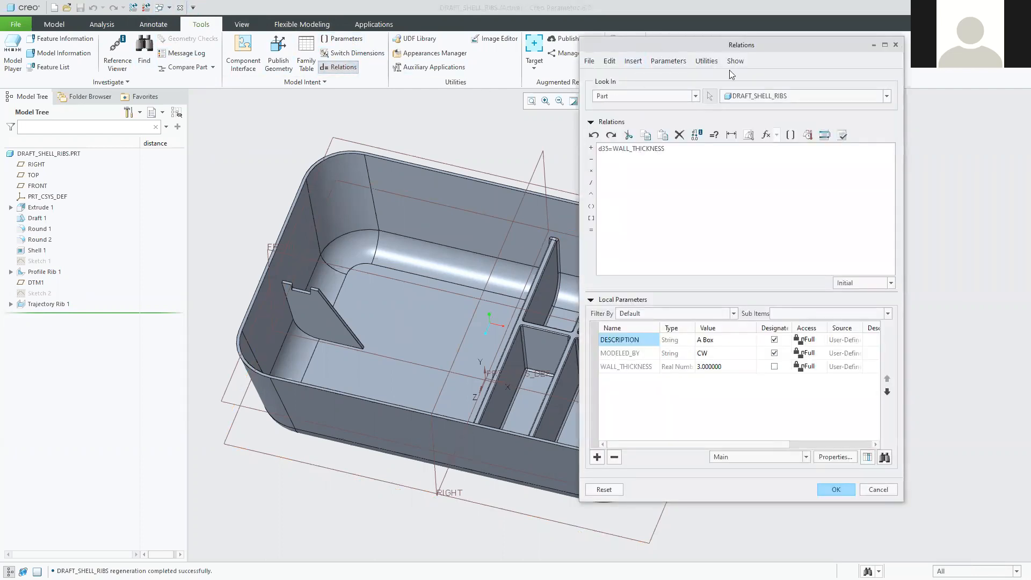
{"action": "left_click_drag", "start_coordinate": [659, 50], "coordinate": [742, 71]}
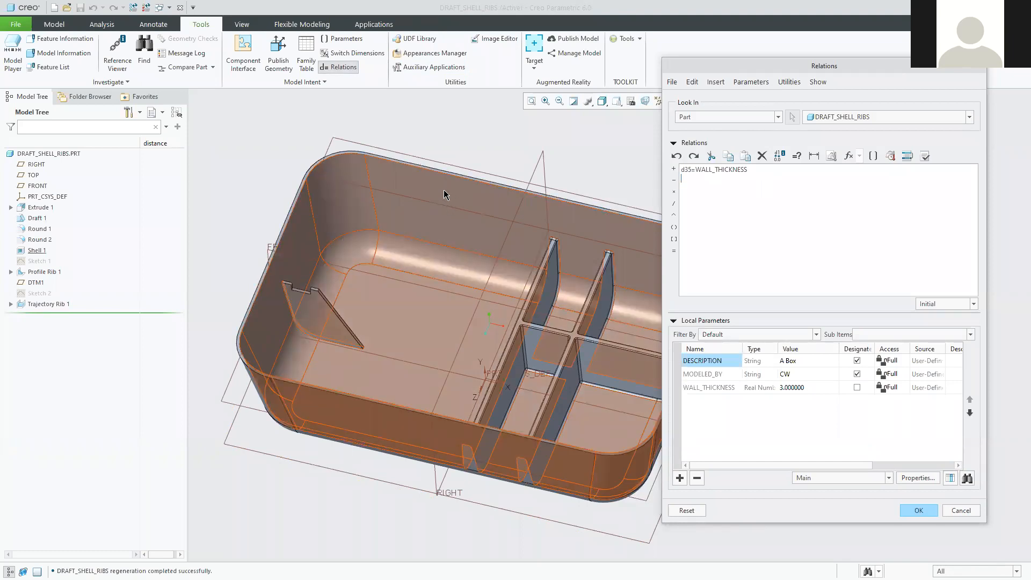
{"action": "left_click", "coordinate": [455, 194]}
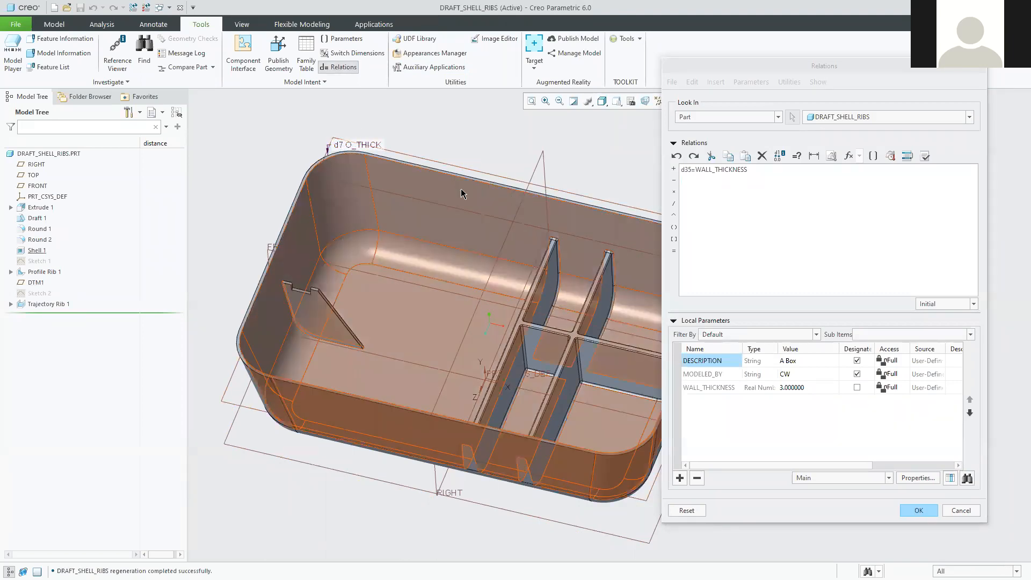
{"action": "scroll", "coordinate": [461, 189], "scroll_direction": "up", "scroll_amount": 2}
{"action": "middle_click_drag", "start_coordinate": [461, 189], "coordinate": [454, 213], "text": "shift"}
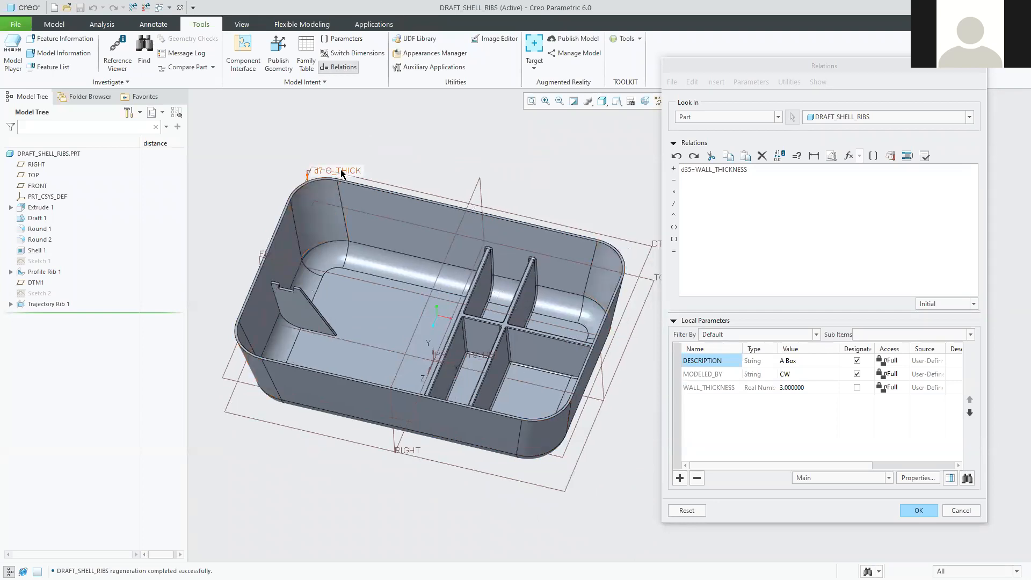
Insert the d7 shell thickness dimension below d35=WALL_THICKNESS as a new line reading d7=.
{"action": "left_click", "coordinate": [341, 172]}
{"action": "left_click", "coordinate": [707, 178]}
{"action": "type", "text": "=-"}
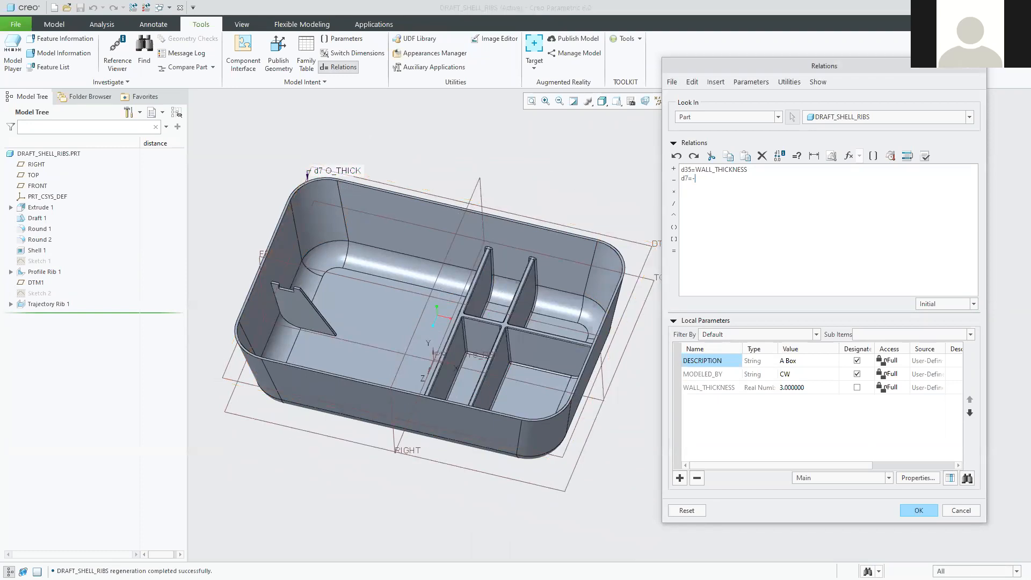
{"action": "key", "text": "BackSpace"}
{"action": "left_click_drag", "start_coordinate": [696, 170], "coordinate": [782, 172]}
{"action": "left_click", "coordinate": [709, 196]}
Pick WALL_THICKNESS from the parameter list to complete d7=WALL_THICKNESS.
{"action": "left_click", "coordinate": [874, 157]}
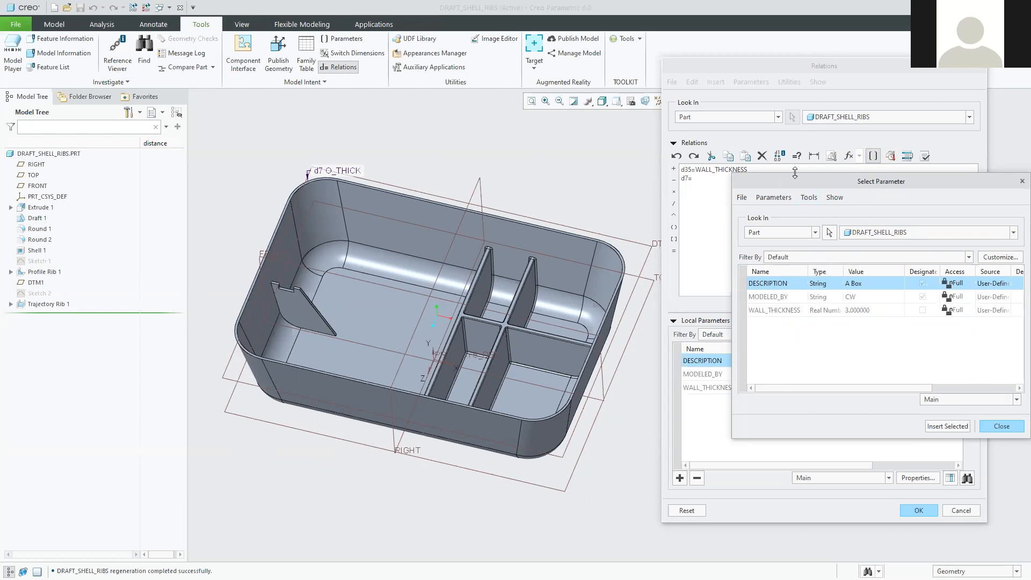
{"action": "left_click_drag", "start_coordinate": [795, 173], "coordinate": [795, 36]}
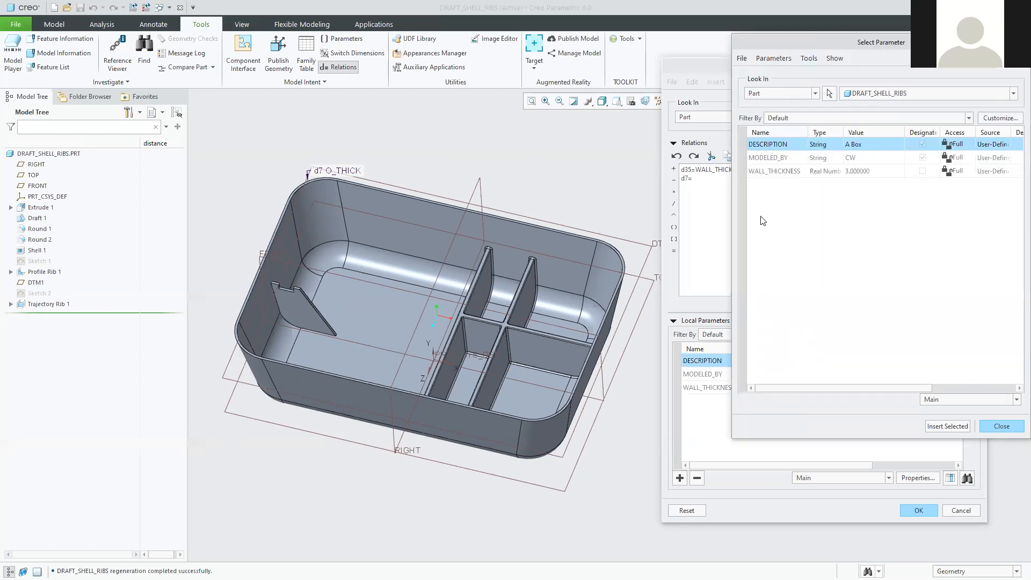
{"action": "left_click", "coordinate": [775, 172]}
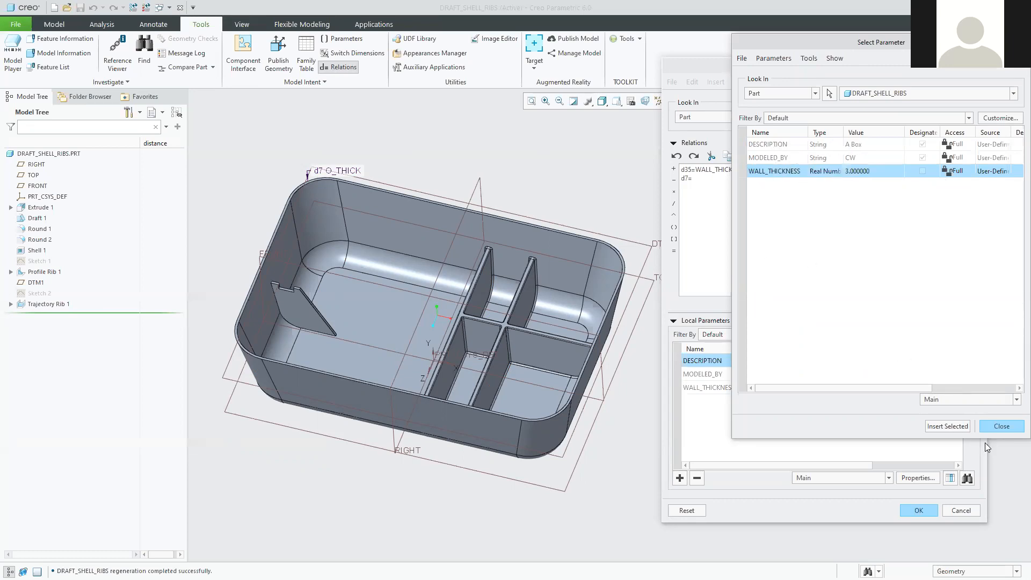
{"action": "left_click", "coordinate": [947, 425]}
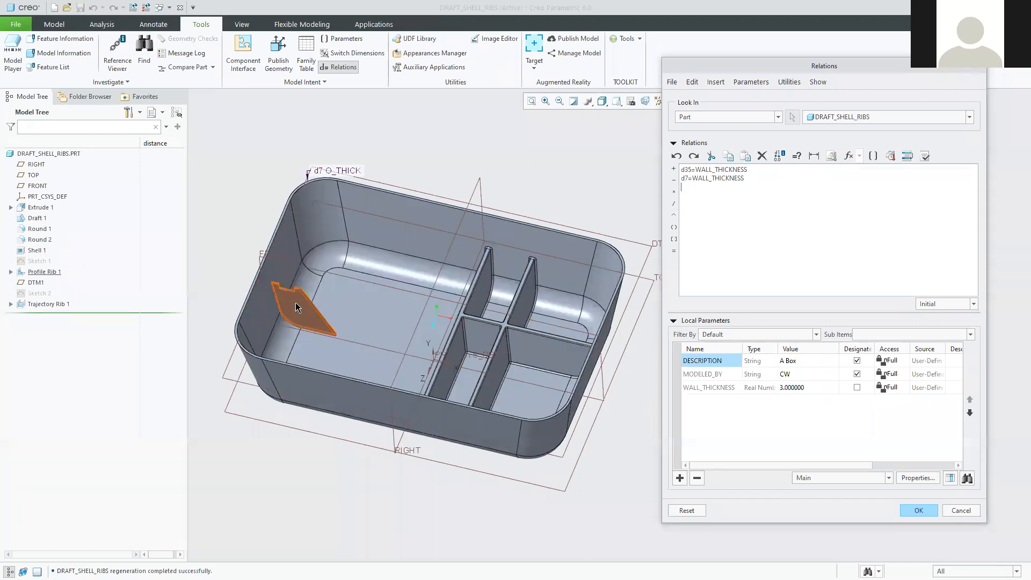
Start a third relation line reading d14= using Profile Rib 1's d14 dimension.
{"action": "left_click", "coordinate": [295, 301]}
{"action": "scroll", "coordinate": [290, 293], "scroll_direction": "down", "scroll_amount": 2}
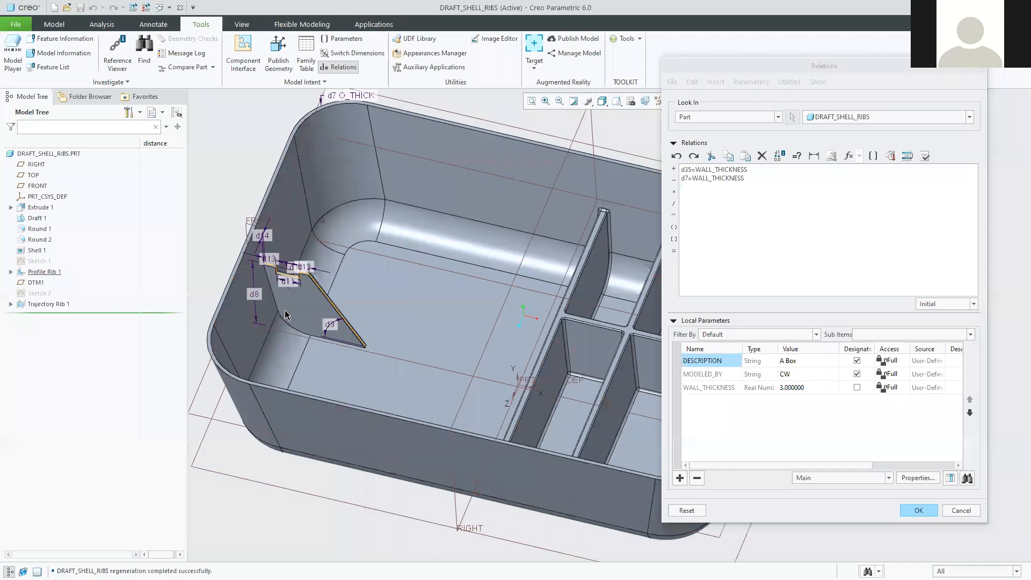
{"action": "scroll", "coordinate": [290, 289], "scroll_direction": "down", "scroll_amount": 5}
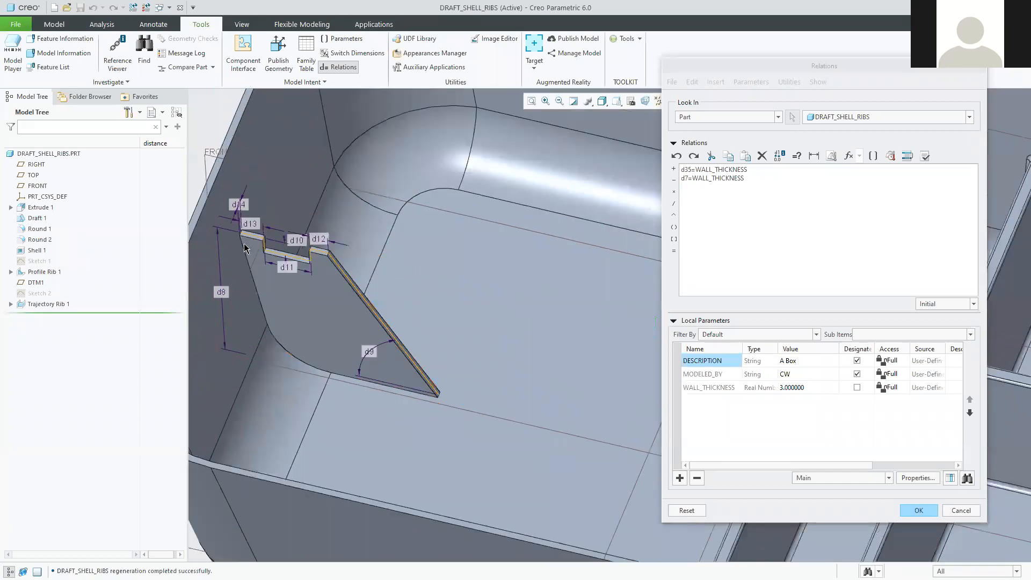
{"action": "scroll", "coordinate": [239, 230], "scroll_direction": "down", "scroll_amount": 8}
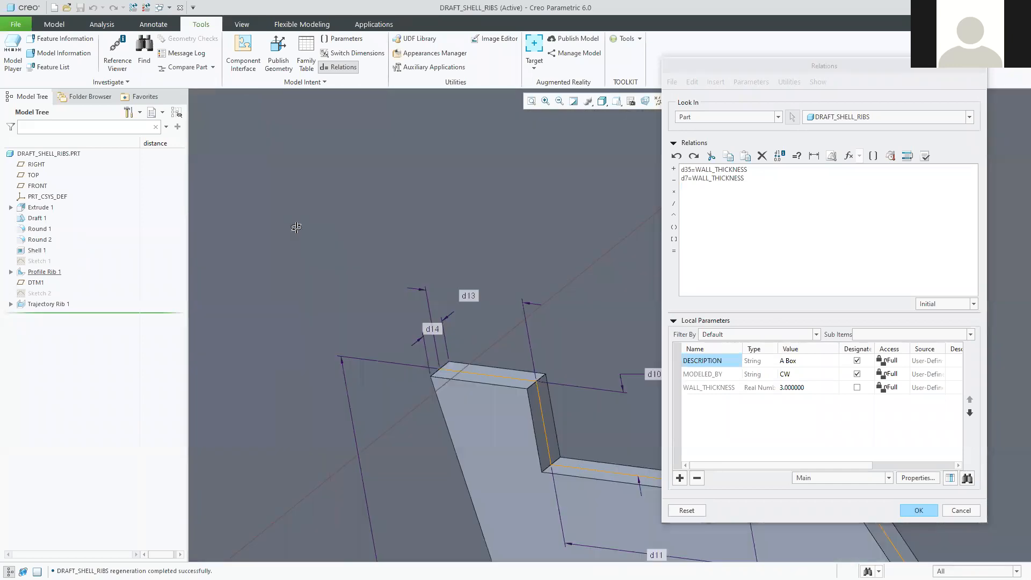
{"action": "scroll", "coordinate": [306, 248], "scroll_direction": "up", "scroll_amount": 8}
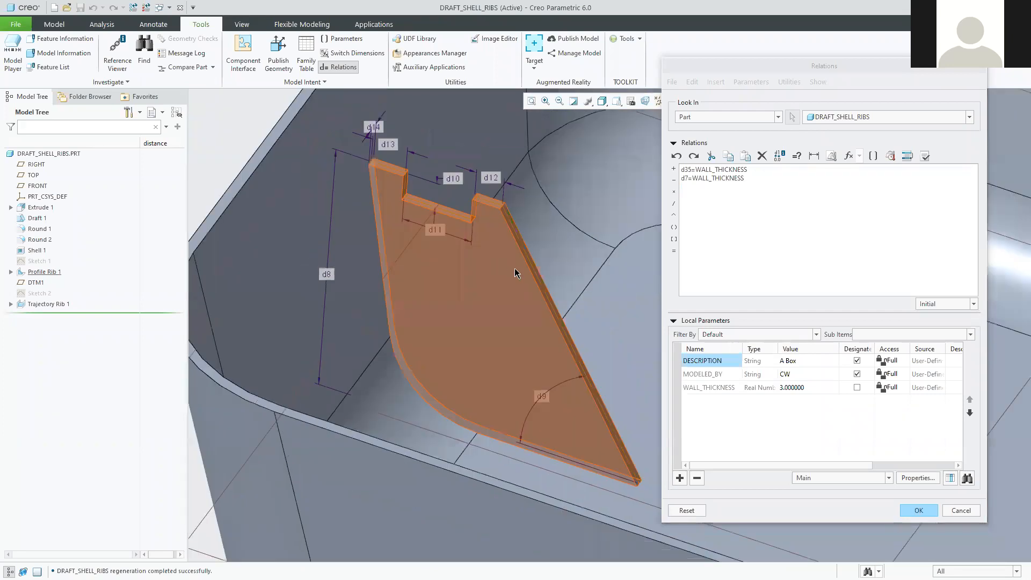
{"action": "scroll", "coordinate": [513, 248], "scroll_direction": "down", "scroll_amount": 3}
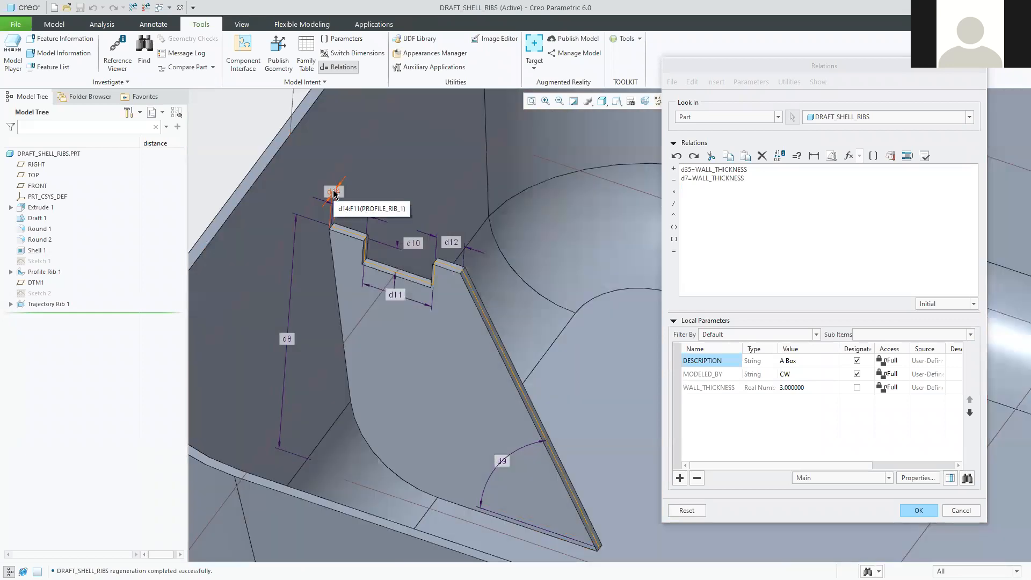
{"action": "left_click", "coordinate": [334, 192]}
{"action": "left_click", "coordinate": [699, 187]}
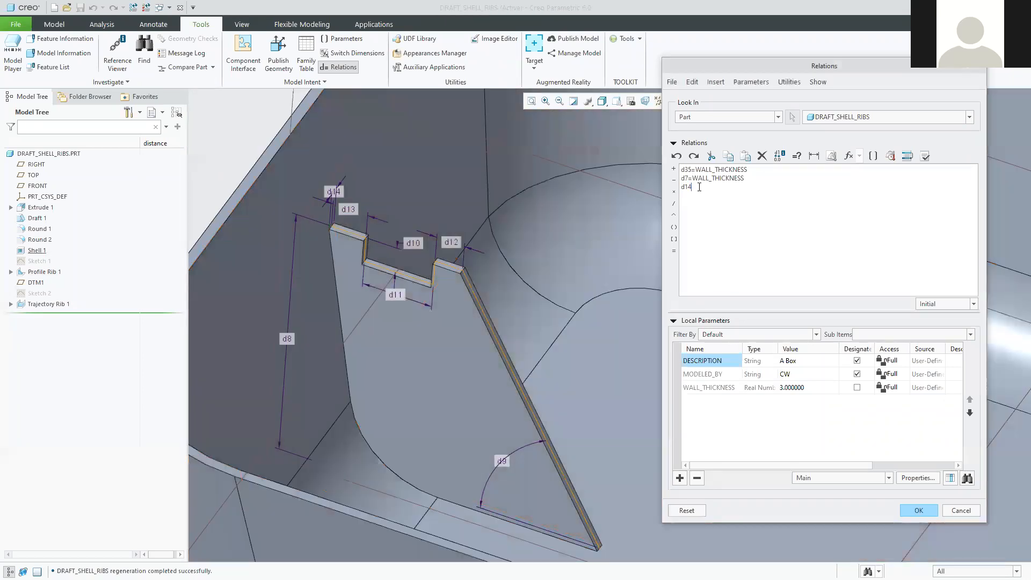
{"action": "type", "text": "="}
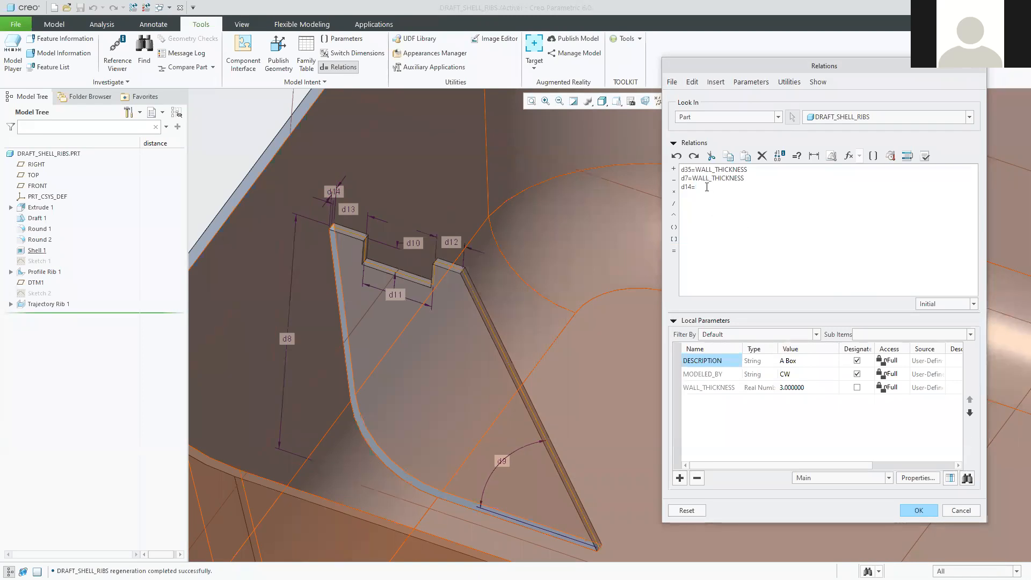
Paste WALL_THICKNESS after d14= and append *2 to give d14=WALL_THICKNESS*2.
{"action": "left_click_drag", "start_coordinate": [692, 178], "coordinate": [756, 181]}
{"action": "key", "text": "ctrl+c"}
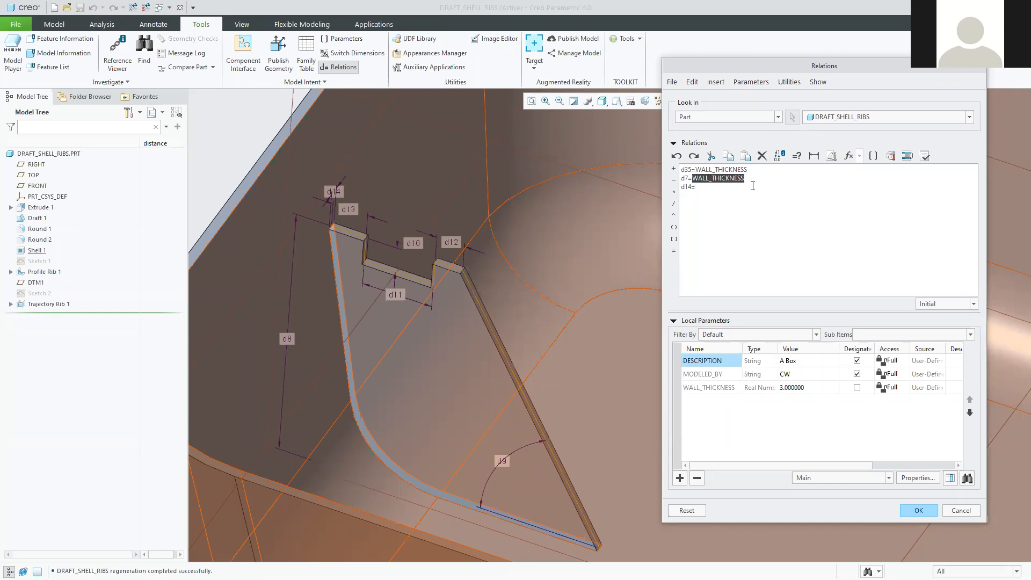
{"action": "left_click", "coordinate": [732, 187]}
{"action": "key", "text": "ctrl+v"}
{"action": "type", "text": "*2"}
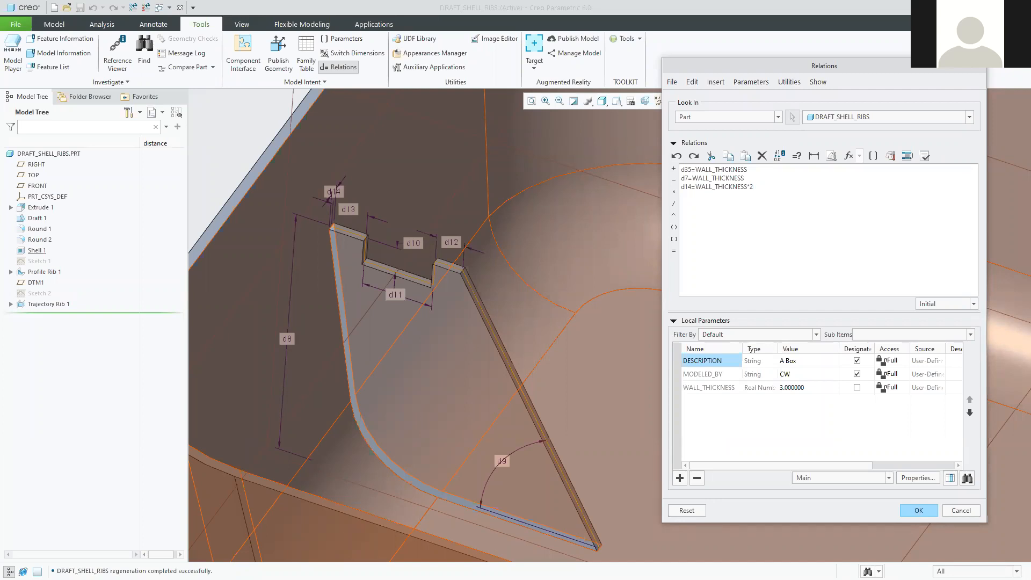
Apply the three relations, regenerate DRAFT_SHELL_RIBS, and reopen the Relations dialog.
{"action": "left_click", "coordinate": [919, 511]}
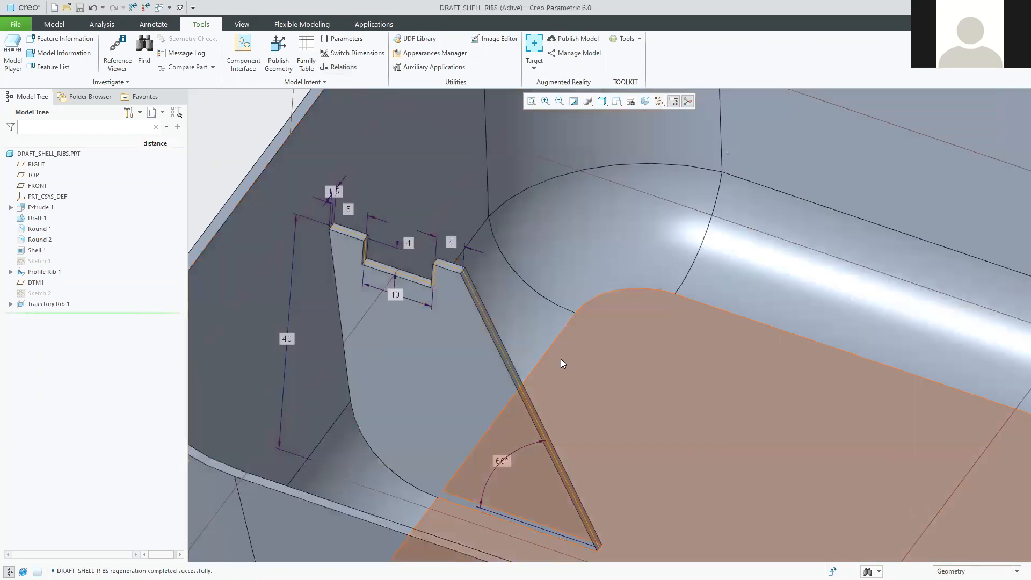
{"action": "middle_click_drag", "start_coordinate": [823, 388], "coordinate": [672, 366], "text": "shift"}
{"action": "scroll", "coordinate": [673, 366], "scroll_direction": "up", "scroll_amount": 2}
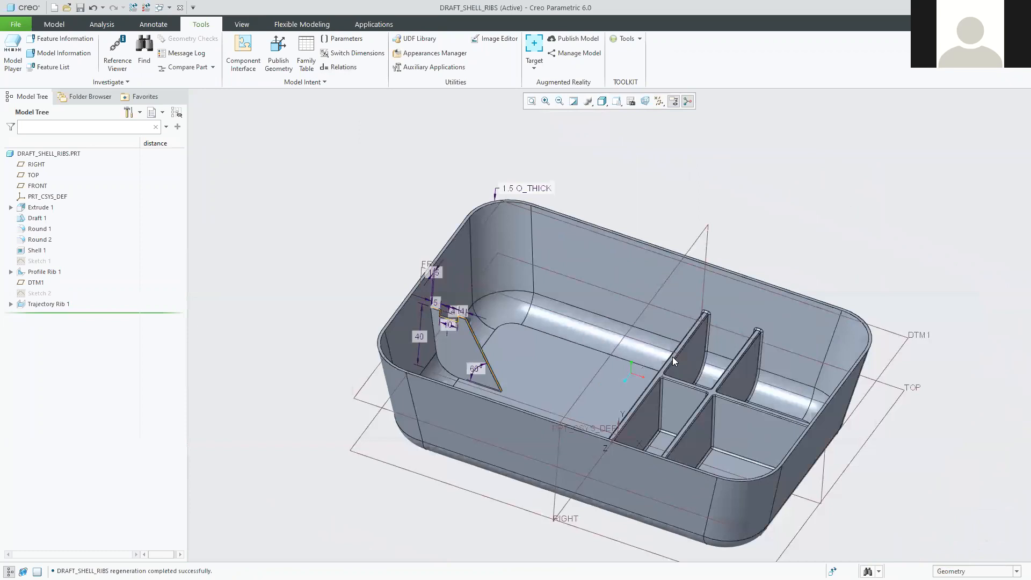
{"action": "scroll", "coordinate": [672, 357], "scroll_direction": "down", "scroll_amount": 4}
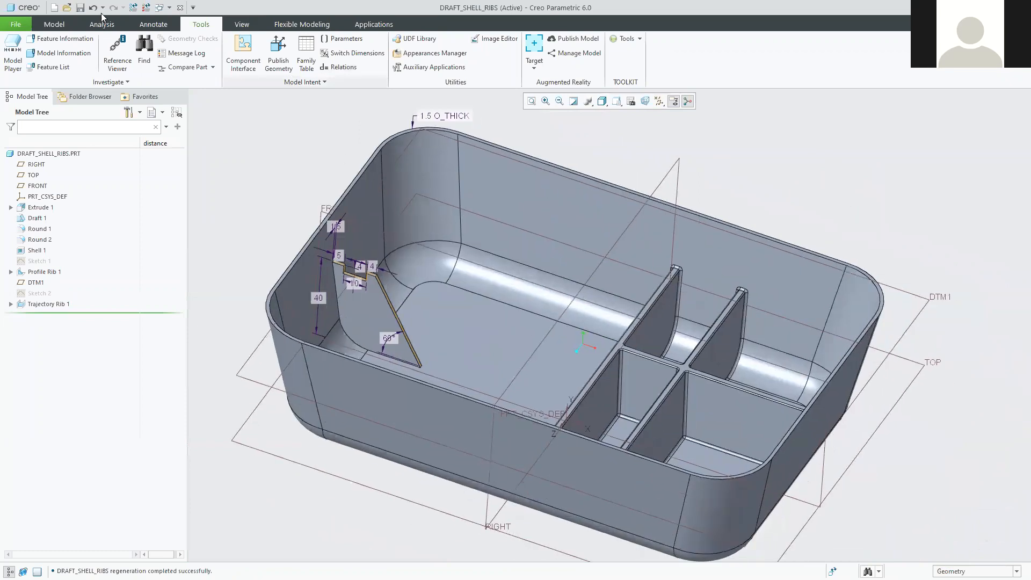
{"action": "left_click", "coordinate": [134, 8]}
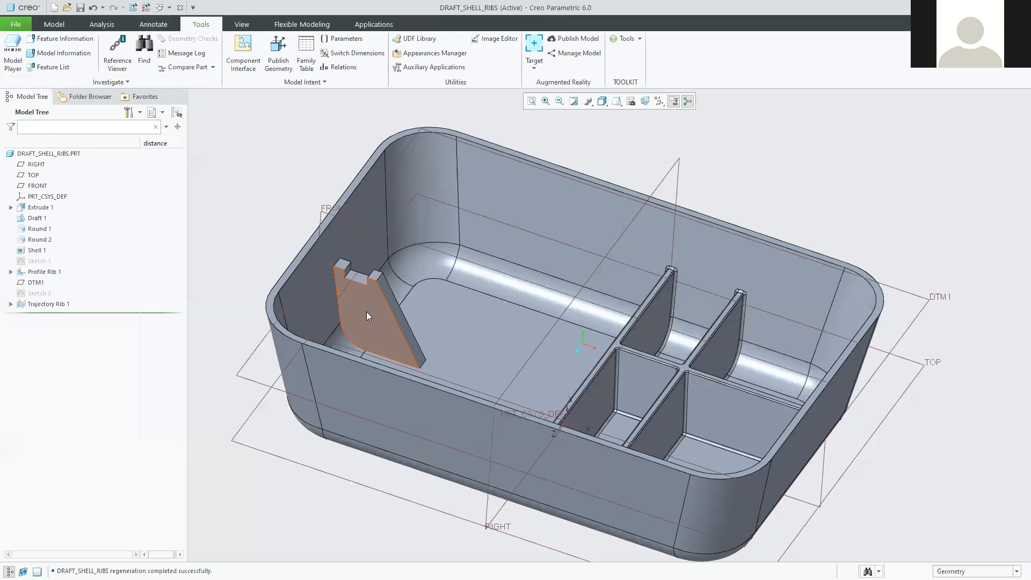
{"action": "middle_click_drag", "start_coordinate": [358, 303], "coordinate": [369, 309]}
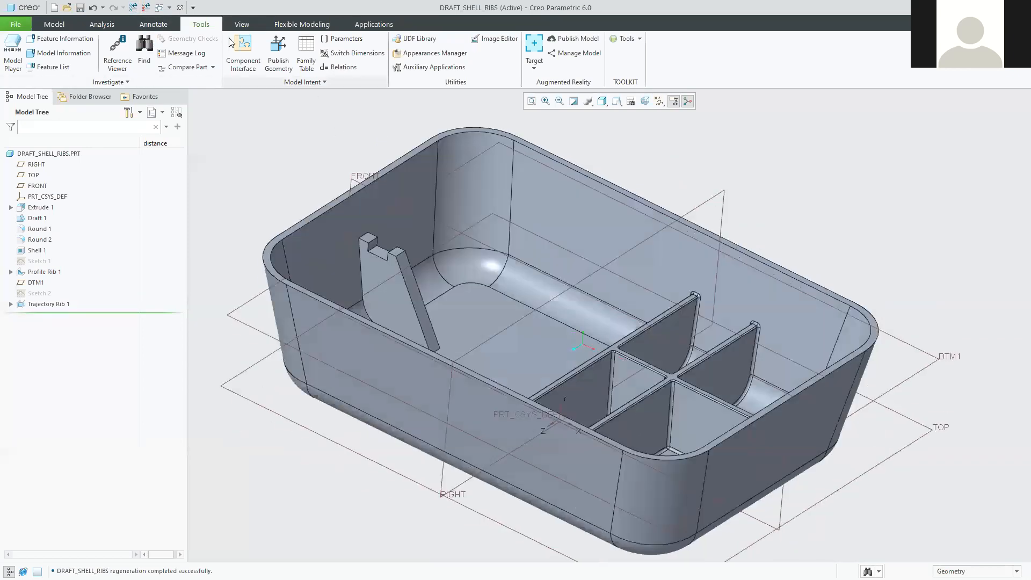
{"action": "left_click", "coordinate": [354, 67]}
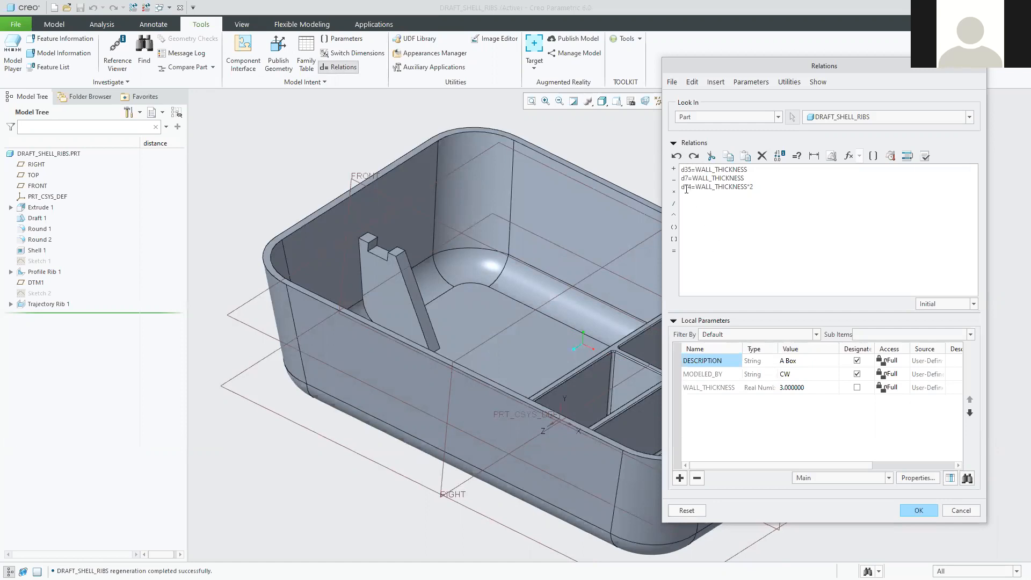
Review the d14=WALL_THICKNESS*2 line, then bring the tutorial PDF window onto the Creo screen.
{"action": "triple_click", "coordinate": [760, 185]}
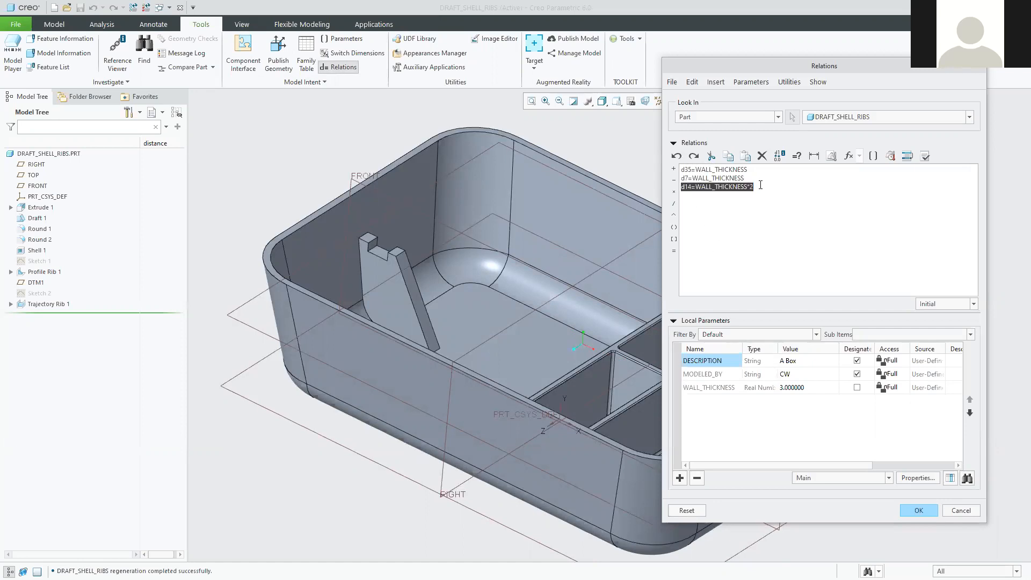
{"action": "left_click", "coordinate": [791, 198]}
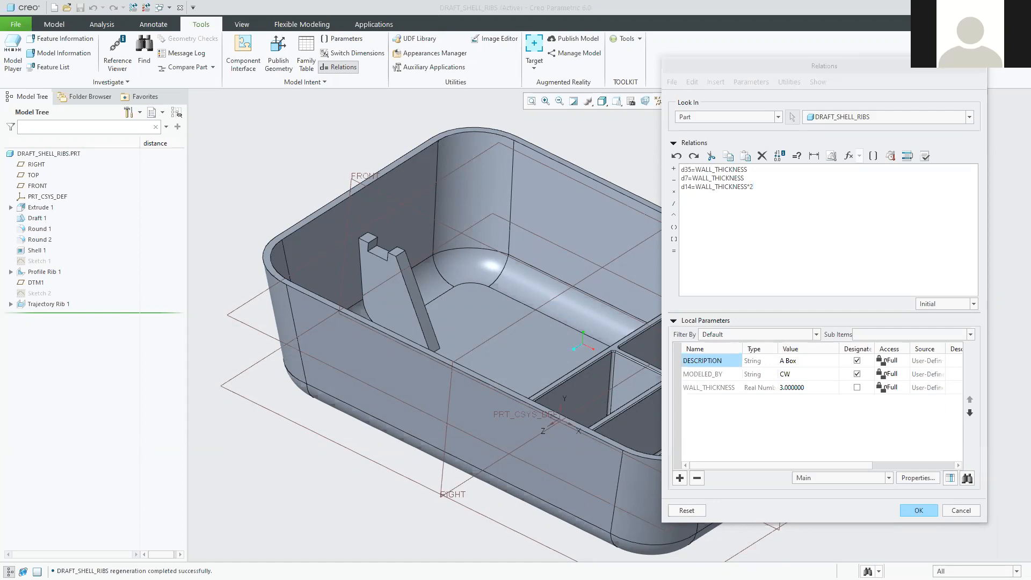
{"action": "left_click_drag", "start_coordinate": [785, 29], "coordinate": [793, 25]}
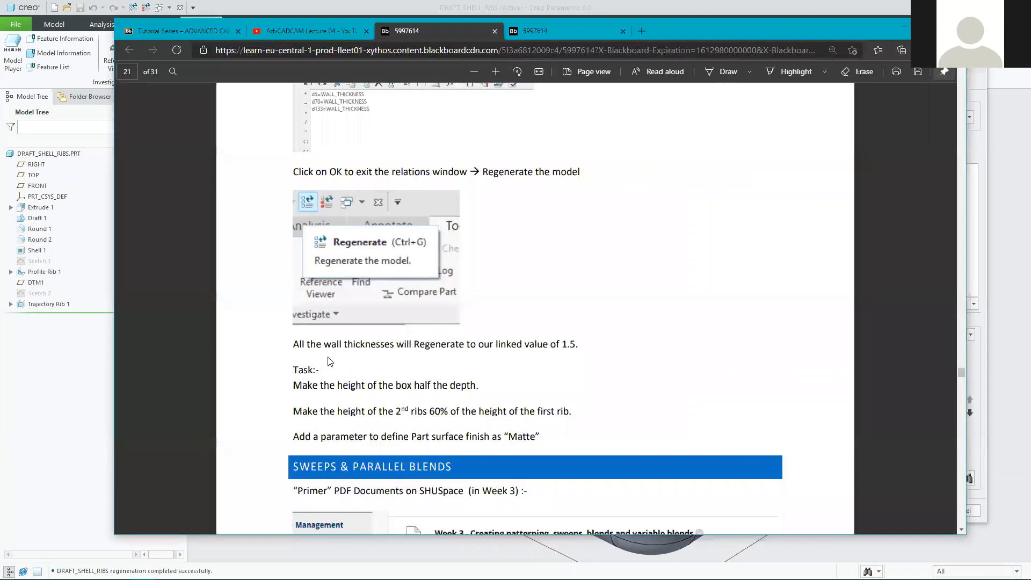
Highlight the wall-thickness note and the halve-the-box-height task, then minimize Edge.
{"action": "left_click_drag", "start_coordinate": [317, 343], "coordinate": [581, 342]}
{"action": "left_click", "coordinate": [573, 344]}
{"action": "double_click", "coordinate": [571, 344]}
{"action": "left_click_drag", "start_coordinate": [294, 386], "coordinate": [482, 381]}
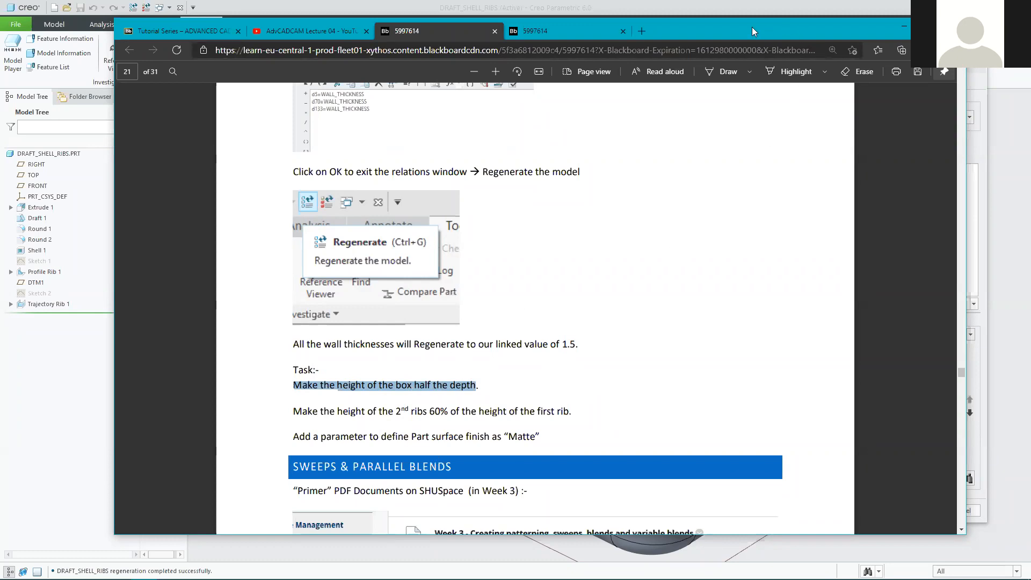
{"action": "left_click", "coordinate": [905, 26]}
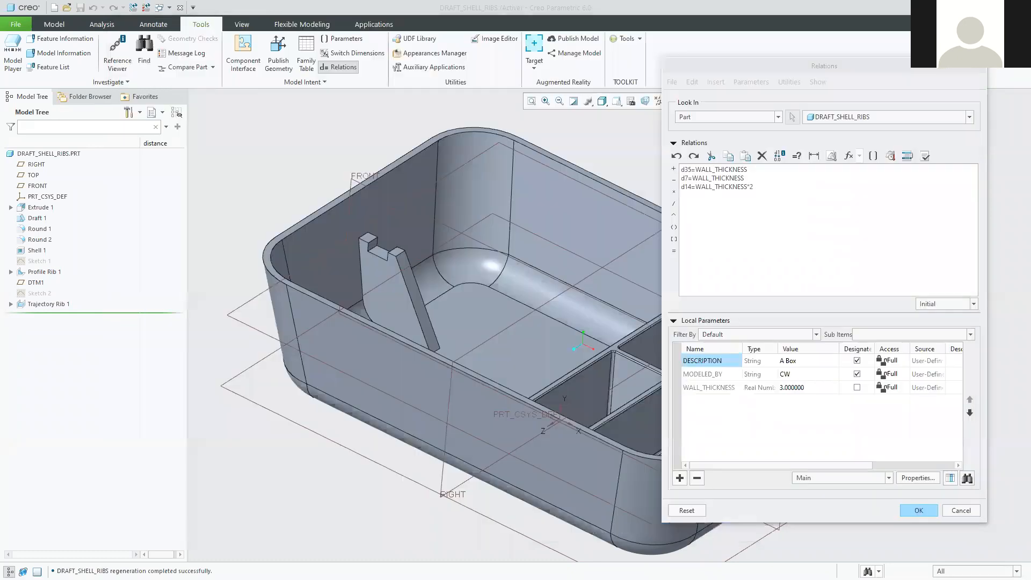
Select the three existing relation lines and place the caret on a new relation line.
{"action": "left_click", "coordinate": [765, 189]}
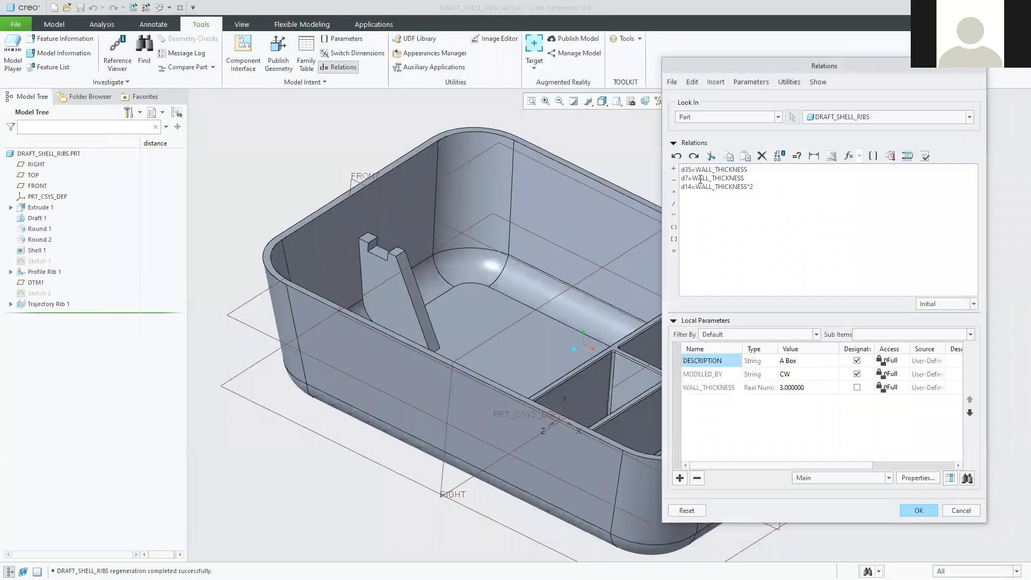
{"action": "left_click_drag", "start_coordinate": [767, 191], "coordinate": [723, 176]}
{"action": "left_click", "coordinate": [760, 190]}
{"action": "left_click_drag", "start_coordinate": [754, 188], "coordinate": [672, 168]}
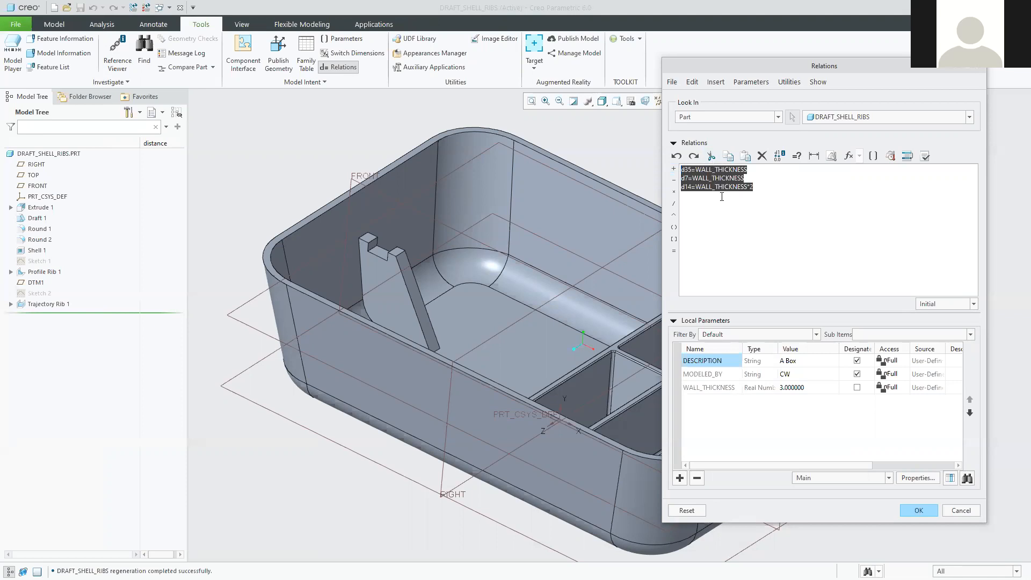
{"action": "left_click", "coordinate": [705, 209]}
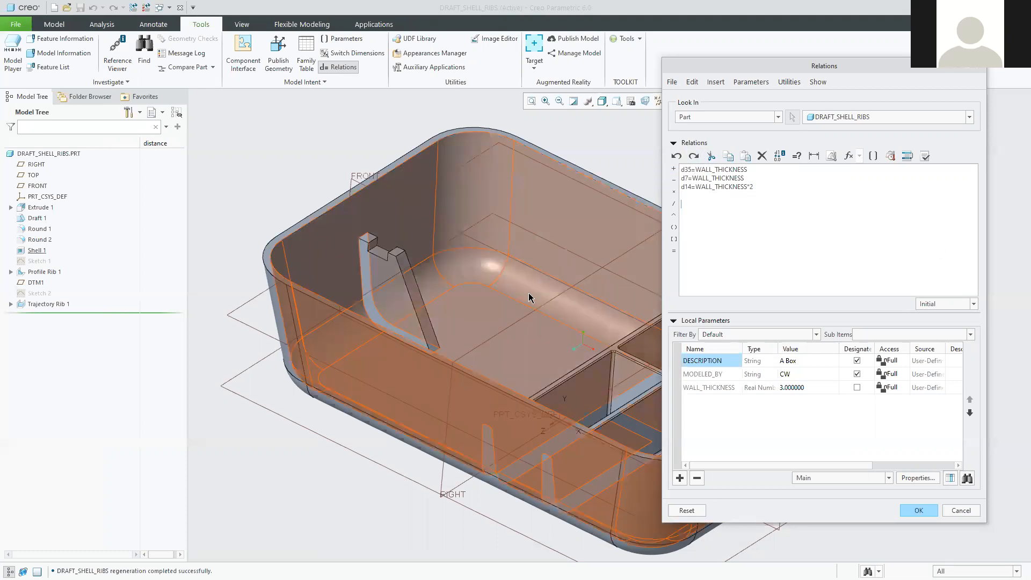
{"action": "scroll", "coordinate": [528, 303], "scroll_direction": "up", "scroll_amount": 3}
{"action": "mouse_move", "coordinate": [551, 274]}
{"action": "middle_mouse_down"}
{"action": "mouse_move", "coordinate": [490, 253]}
{"action": "mouse_move", "coordinate": [548, 386]}
{"action": "mouse_move", "coordinate": [562, 362]}
{"action": "middle_mouse_up"}
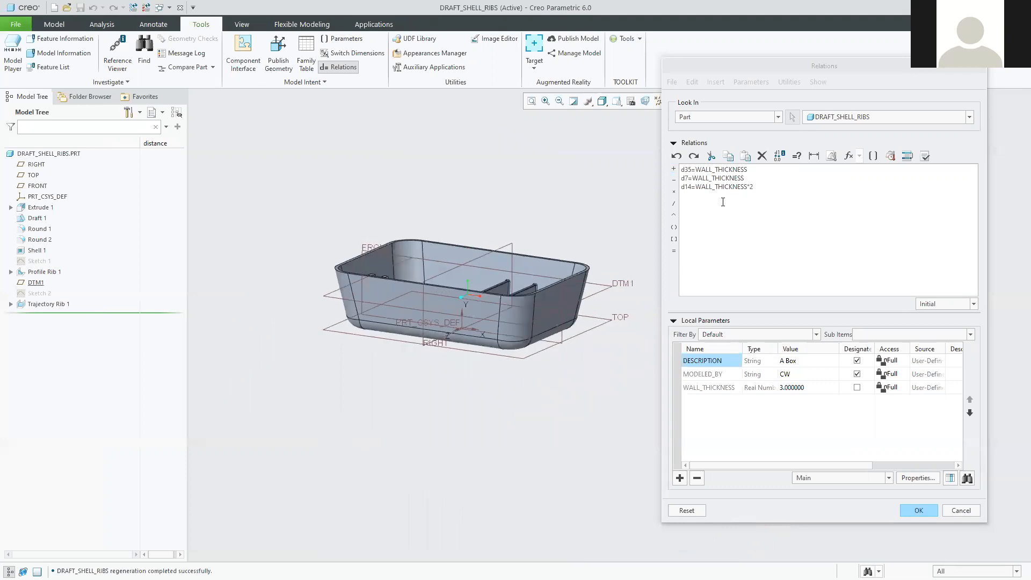
{"action": "left_click", "coordinate": [694, 210]}
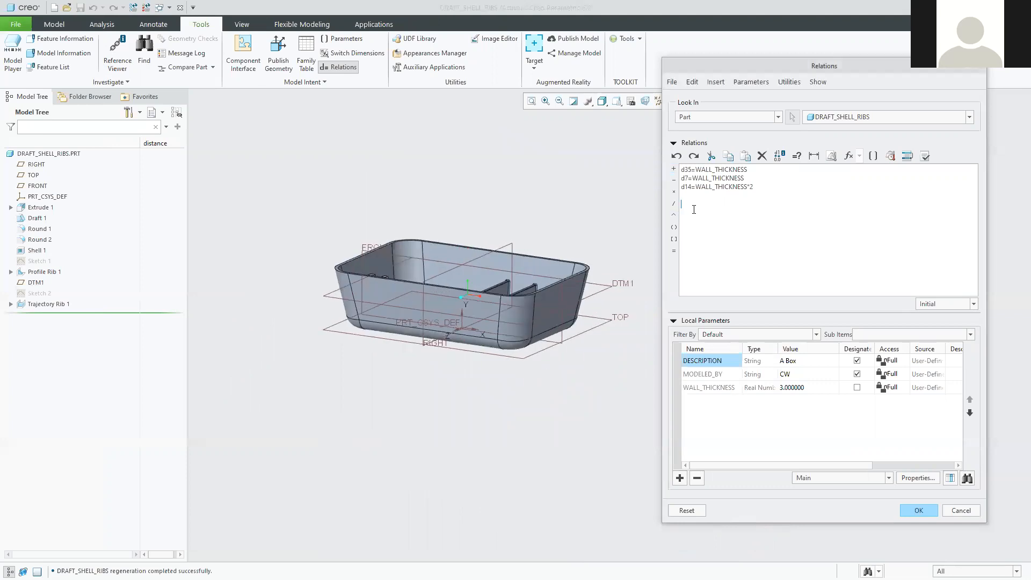
Display Extrude 1's d0, d1 and d2 dimensions on the box and zoom in on it.
{"action": "left_click", "coordinate": [389, 294]}
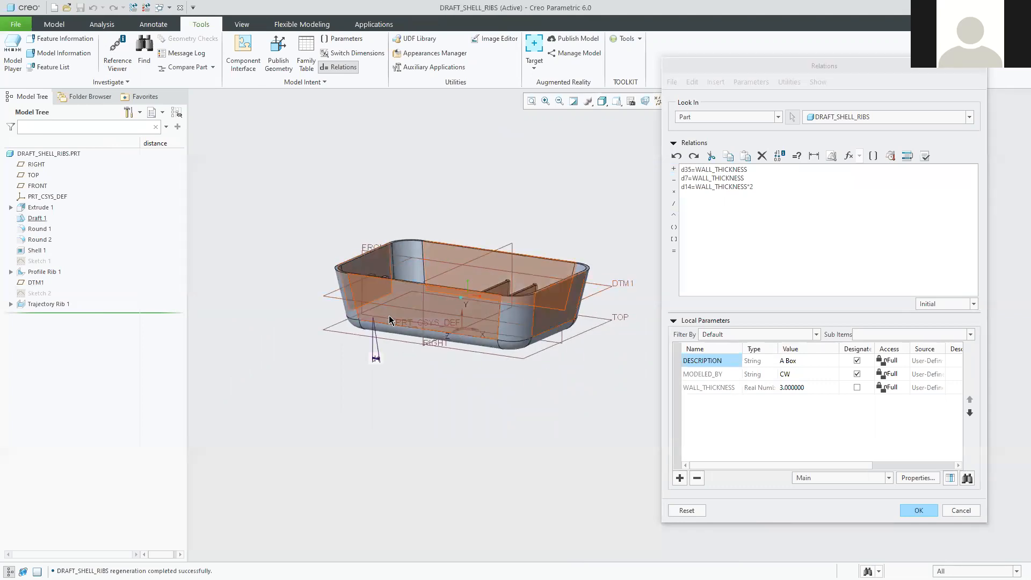
{"action": "middle_click_drag", "start_coordinate": [443, 330], "coordinate": [476, 309]}
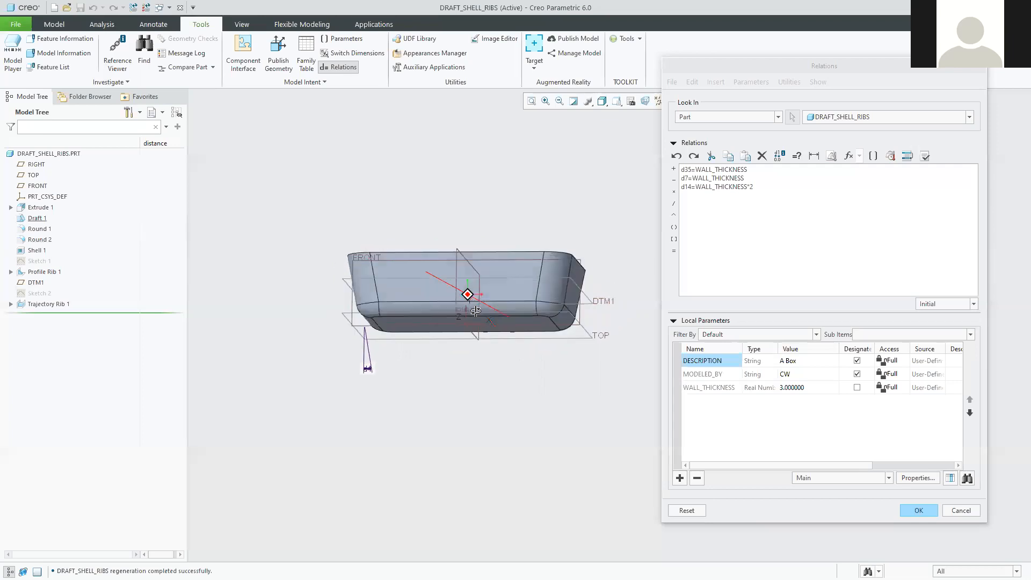
{"action": "left_click", "coordinate": [736, 249]}
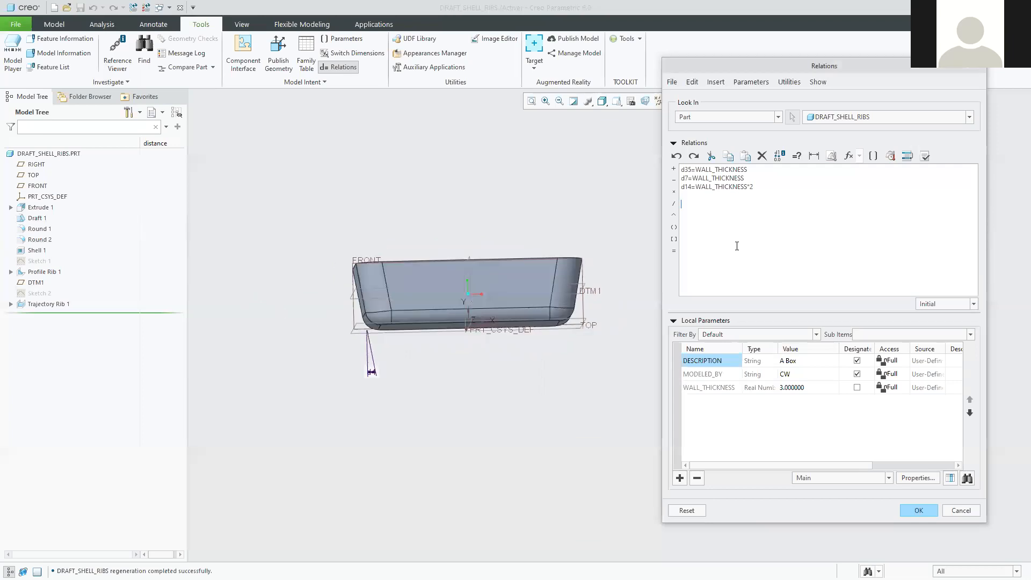
{"action": "left_click", "coordinate": [33, 209]}
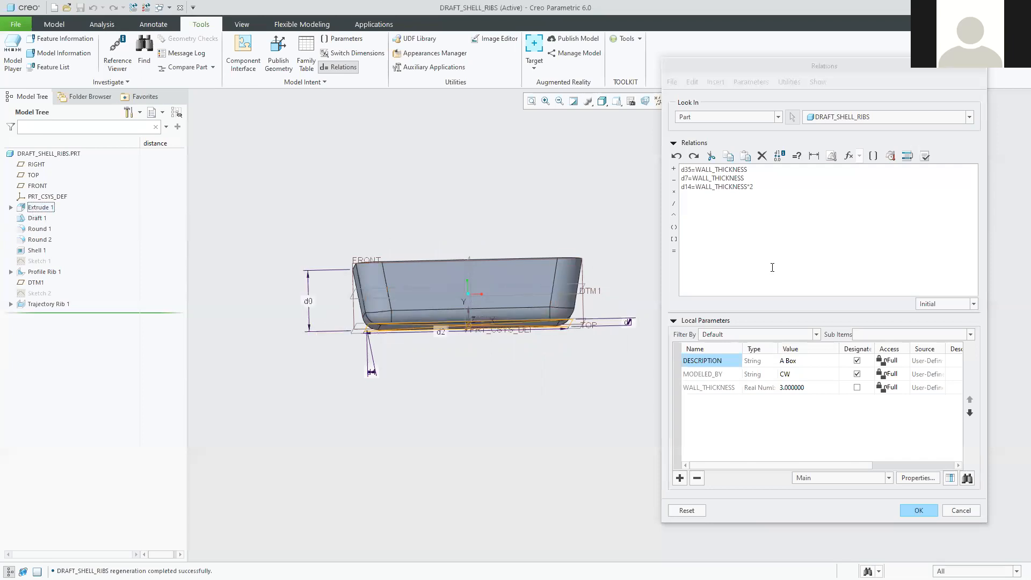
{"action": "left_click", "coordinate": [746, 238]}
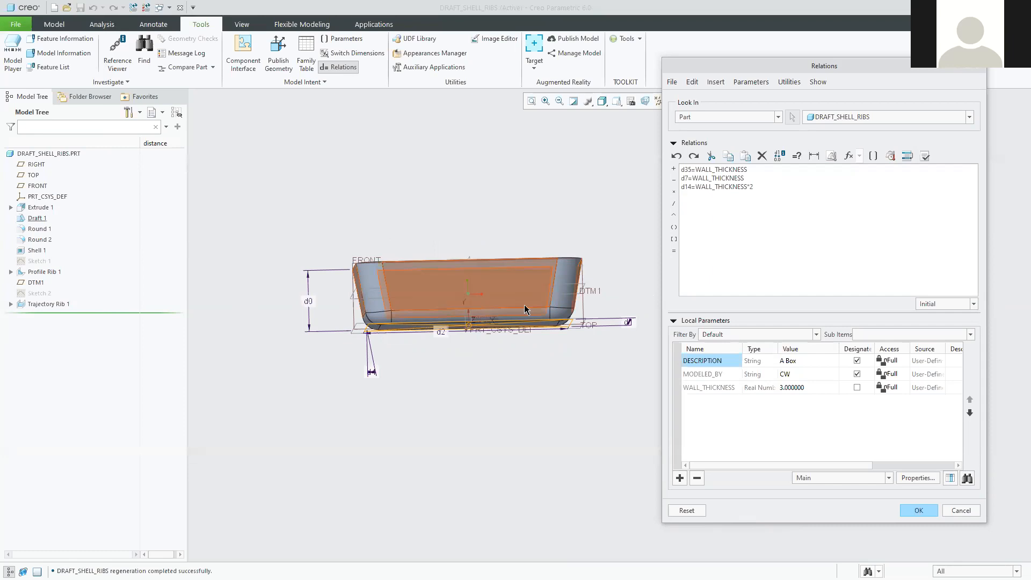
{"action": "left_click", "coordinate": [38, 208]}
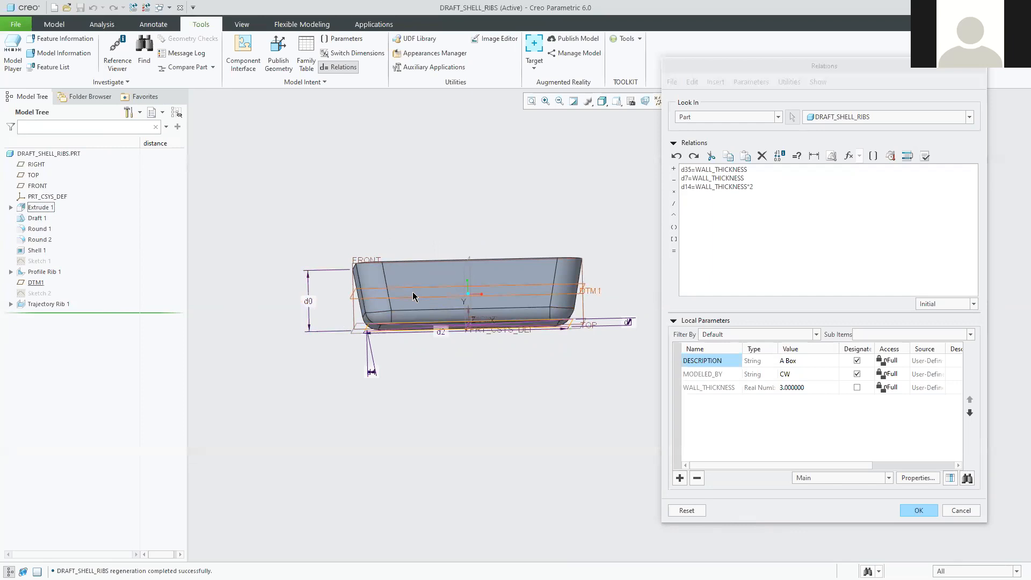
{"action": "mouse_move", "coordinate": [488, 368]}
{"action": "middle_mouse_down"}
{"action": "mouse_move", "coordinate": [473, 376]}
{"action": "mouse_move", "coordinate": [487, 402]}
{"action": "mouse_move", "coordinate": [482, 386]}
{"action": "middle_mouse_up"}
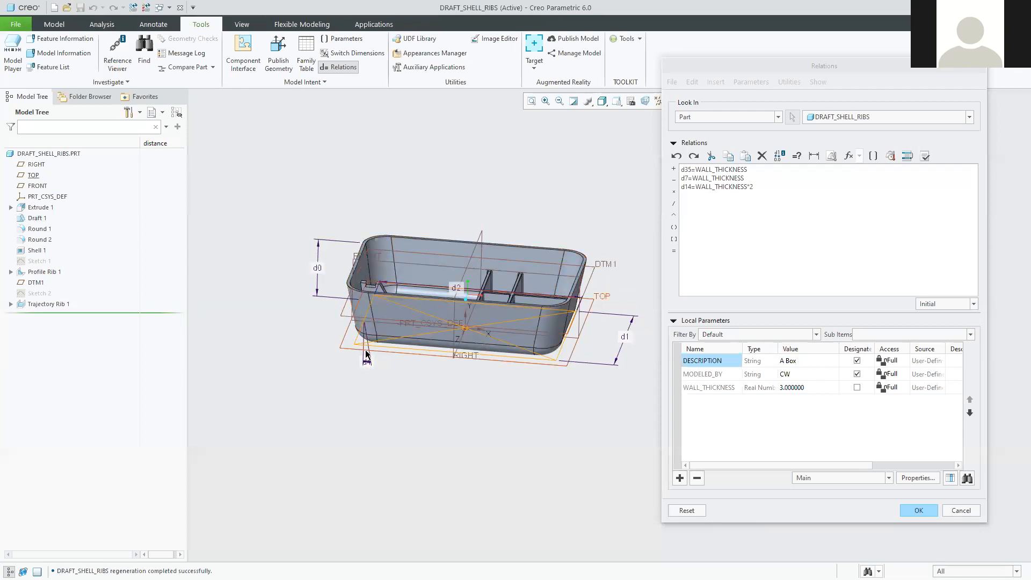
{"action": "middle_click_drag", "start_coordinate": [430, 394], "coordinate": [354, 436], "text": "shift"}
{"action": "scroll", "coordinate": [407, 421], "scroll_direction": "down", "scroll_amount": 3}
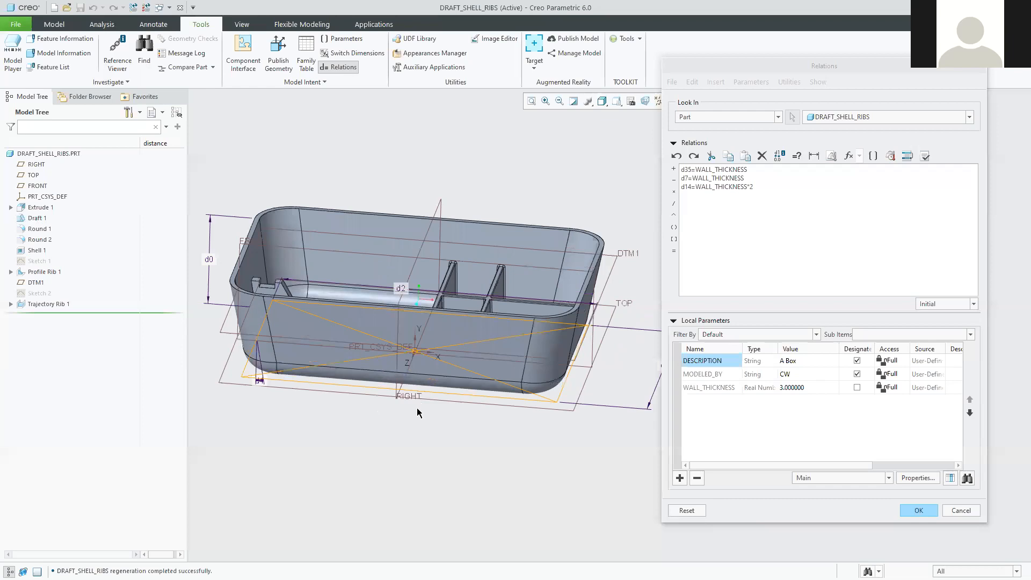
{"action": "scroll", "coordinate": [427, 408], "scroll_direction": "up", "scroll_amount": 1}
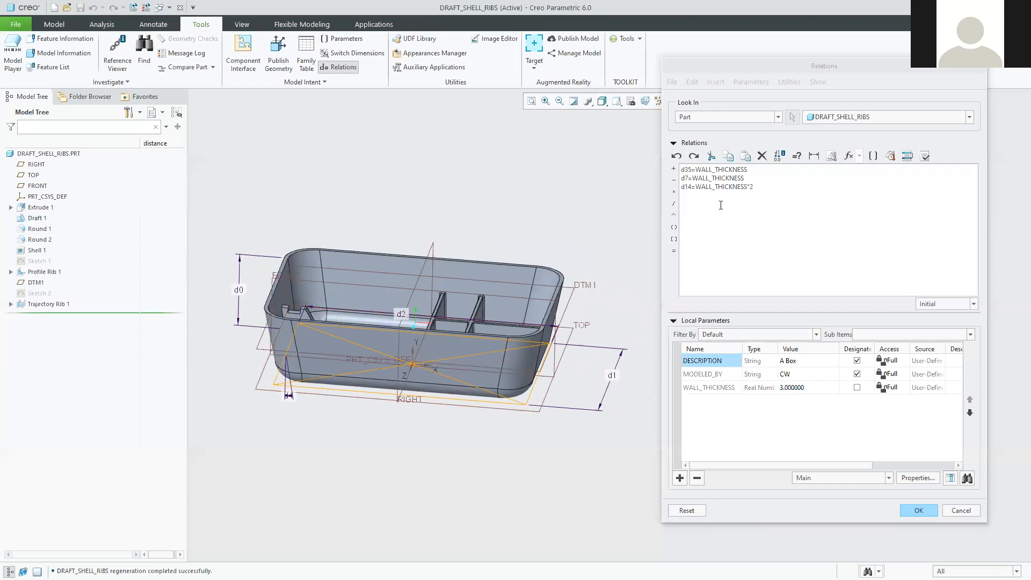
Enter the fourth relation d0=d1/2 so the box height equals half the depth.
{"action": "left_click", "coordinate": [239, 291]}
{"action": "left_click", "coordinate": [706, 211]}
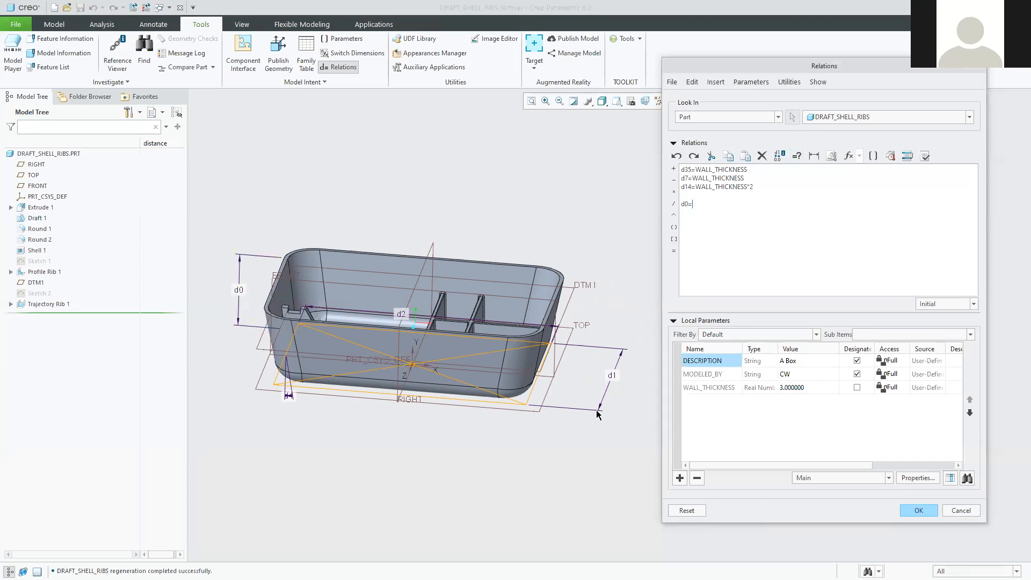
{"action": "left_click", "coordinate": [612, 377]}
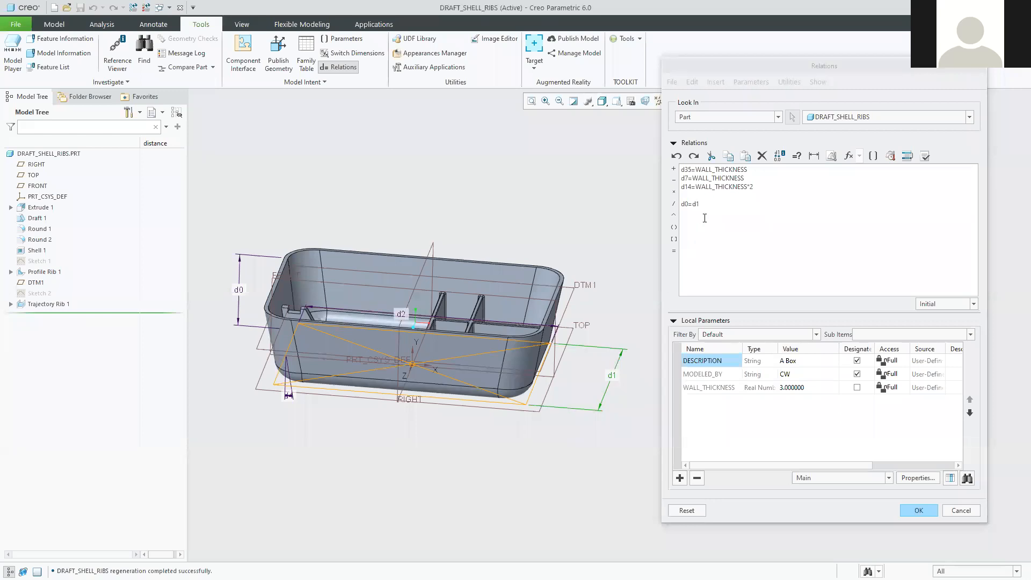
{"action": "left_click", "coordinate": [705, 202]}
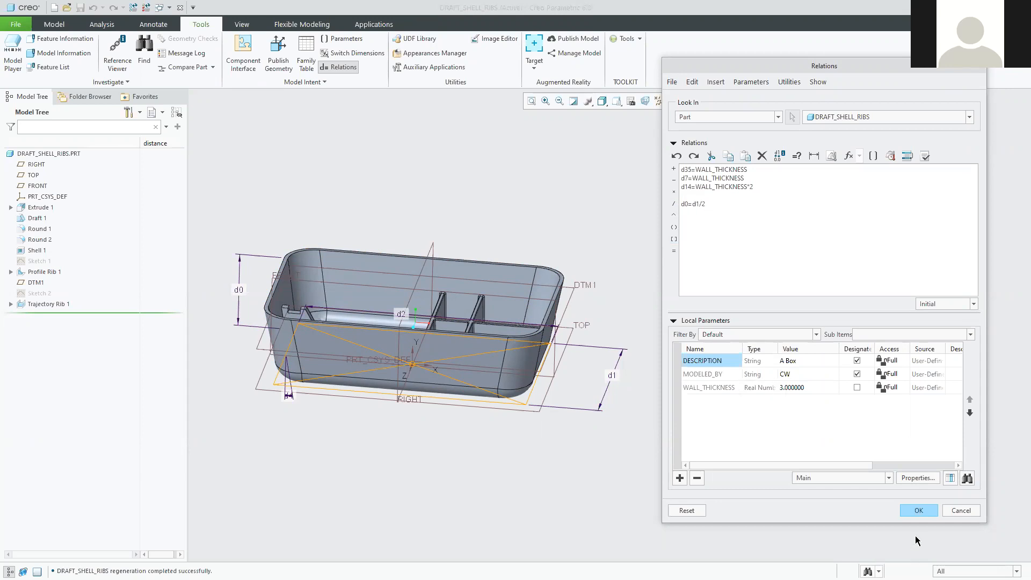
Regenerate, decline cancelling the edits, and close Relations with OK.
{"action": "left_click", "coordinate": [134, 9]}
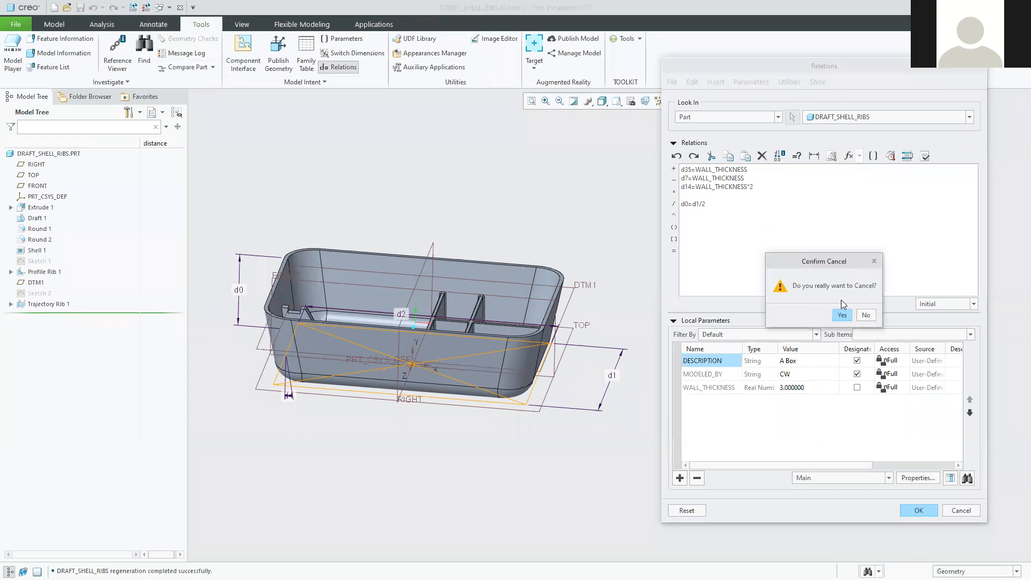
{"action": "left_click", "coordinate": [873, 320]}
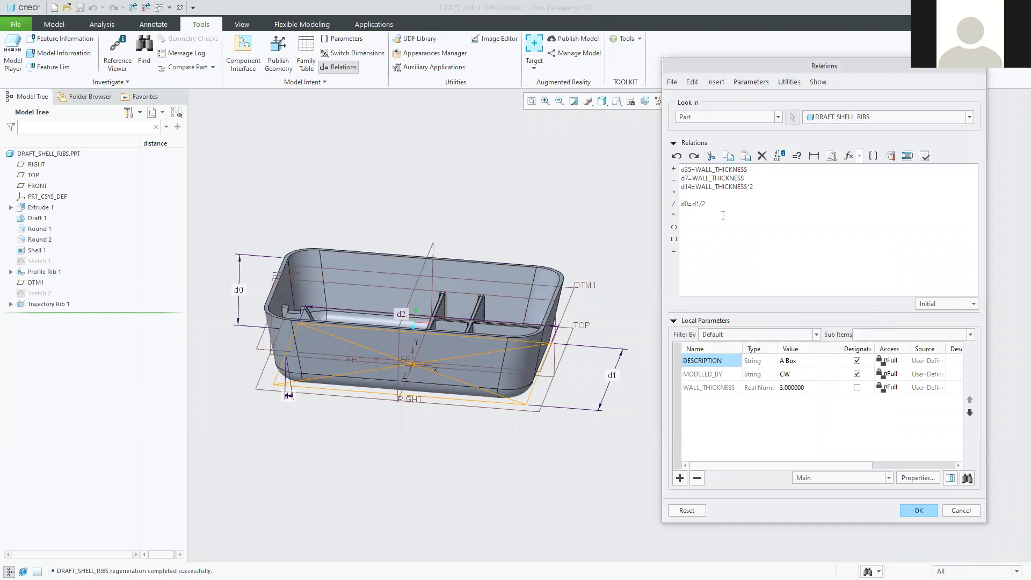
{"action": "left_click", "coordinate": [921, 511]}
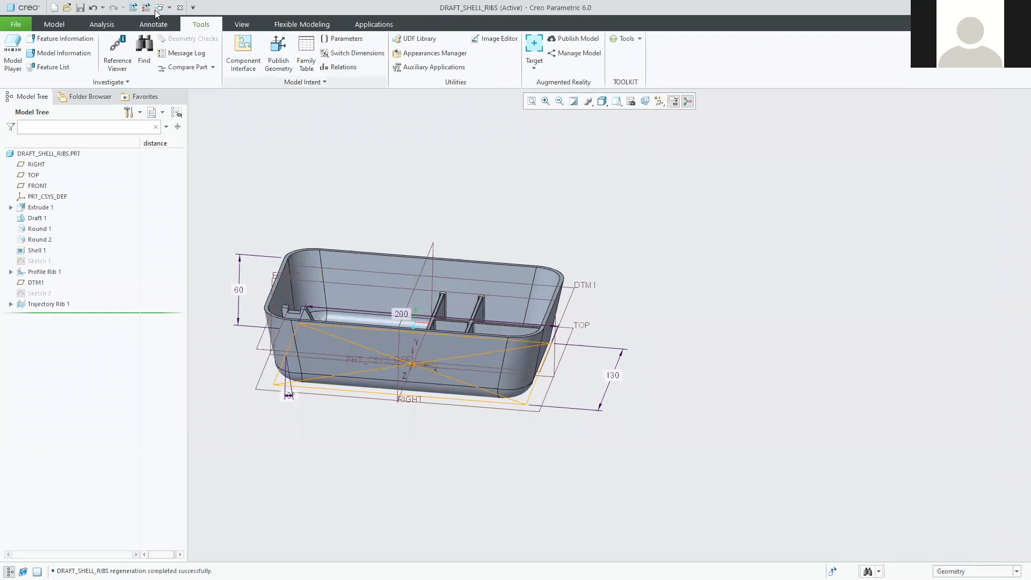
Regenerate and change Extrude 1's 130 dimension to 200.
{"action": "left_click", "coordinate": [134, 8]}
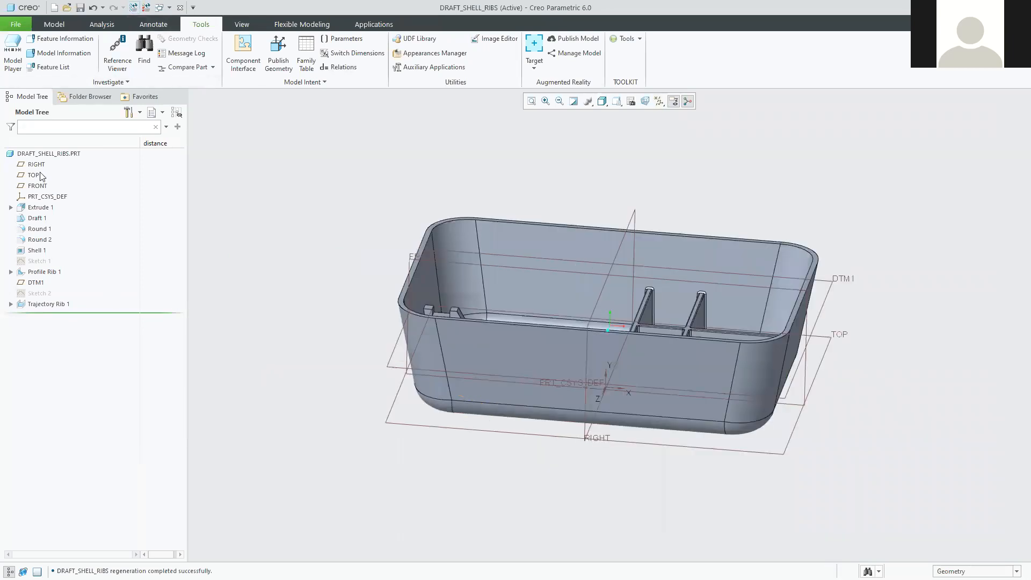
{"action": "left_click", "coordinate": [37, 209]}
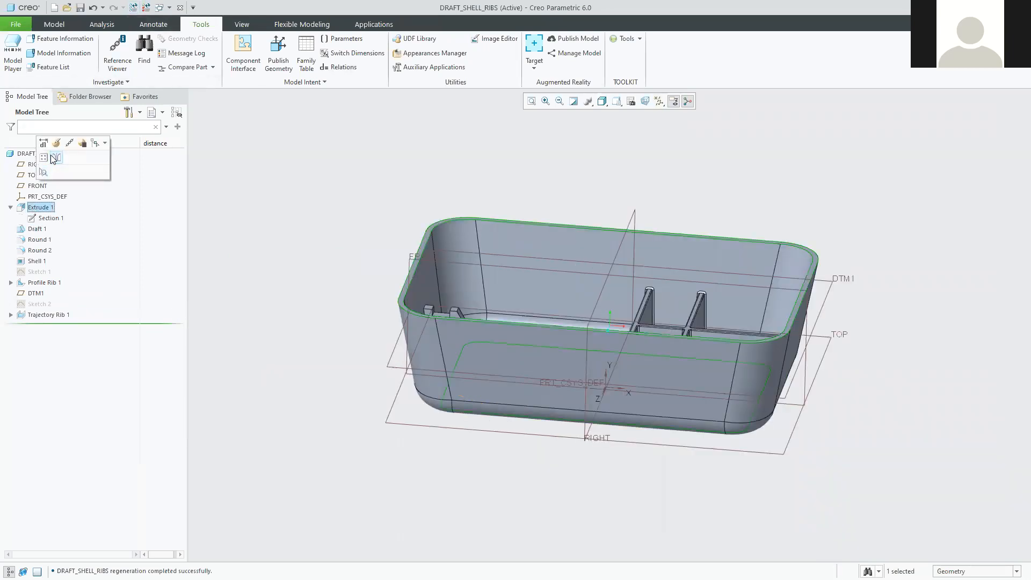
{"action": "left_click", "coordinate": [43, 141]}
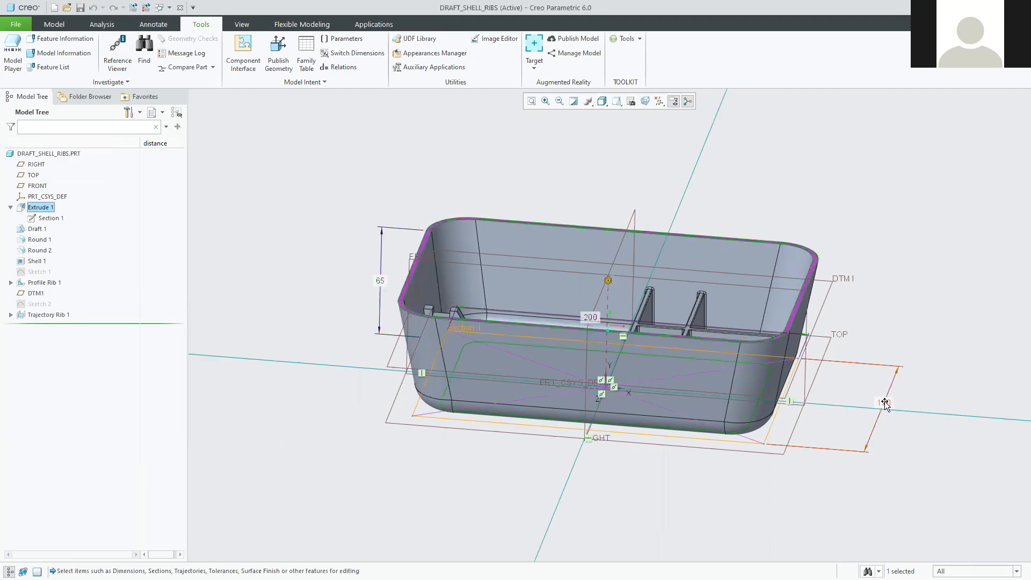
{"action": "middle_click_drag", "start_coordinate": [884, 481], "coordinate": [884, 411]}
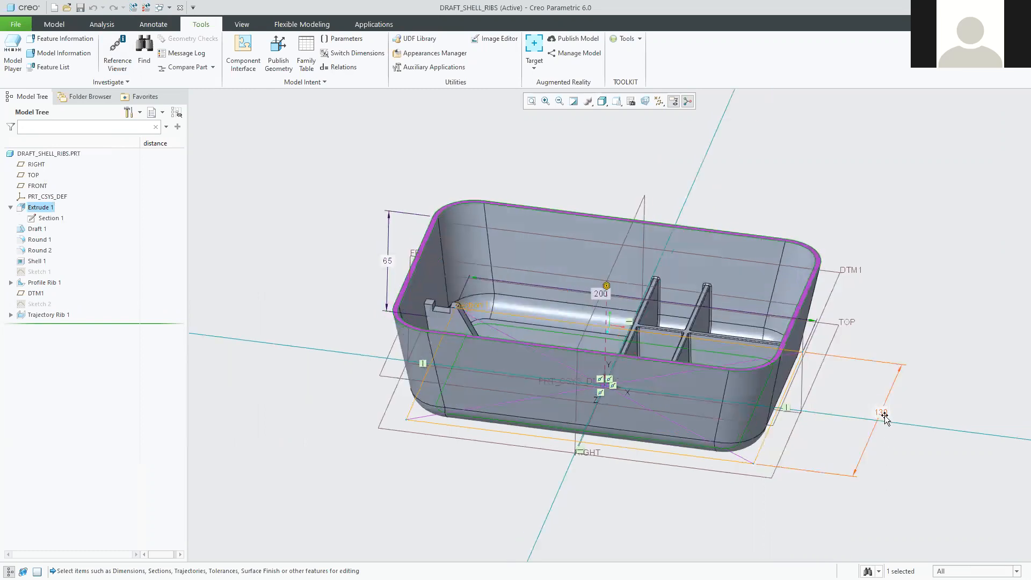
{"action": "double_click", "coordinate": [884, 411]}
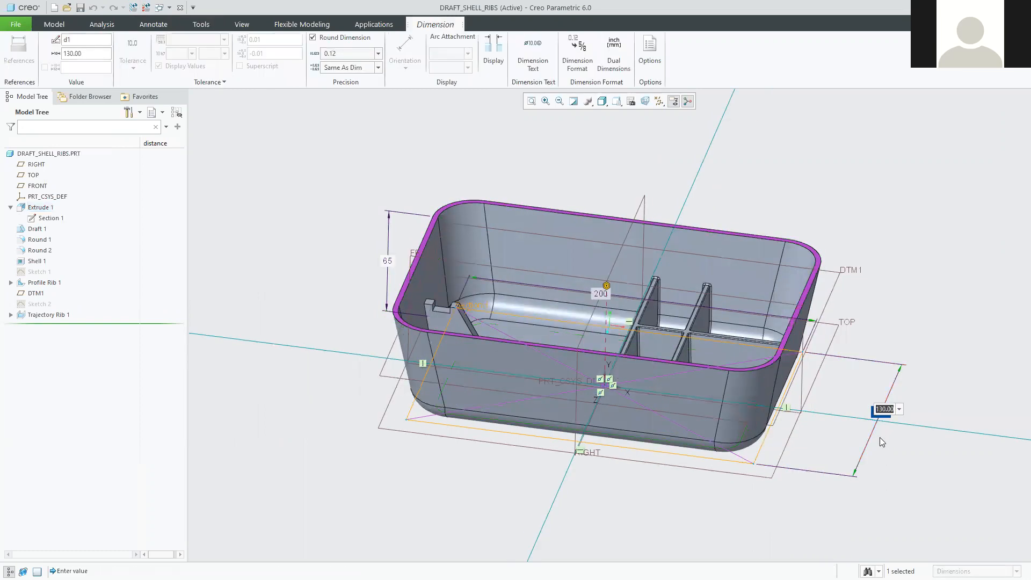
{"action": "type", "text": "200"}
{"action": "key", "text": "Return"}
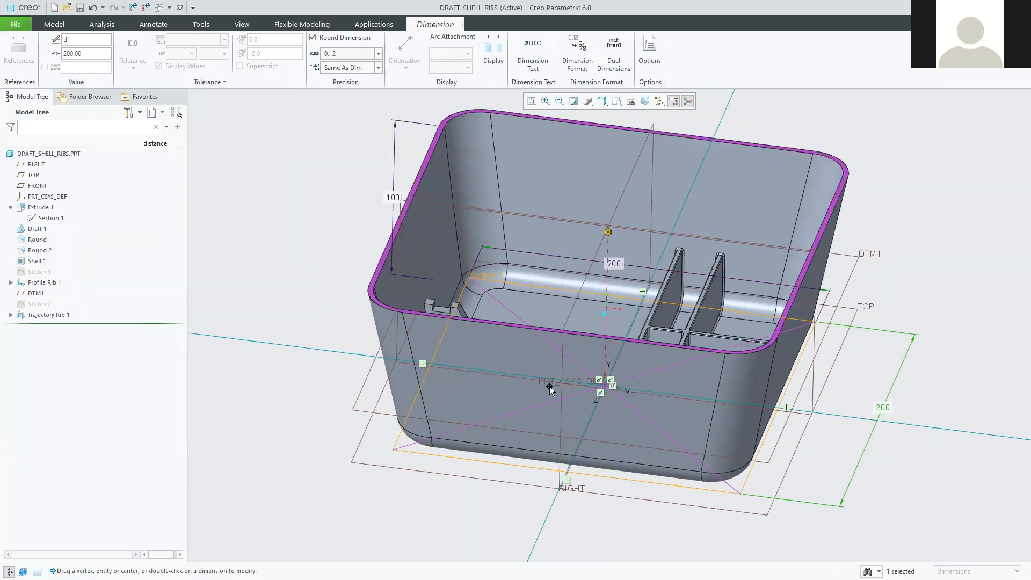
Recentre and zoom out on the 100-high box, then bring the tutorial PDF forward.
{"action": "mouse_move", "coordinate": [616, 329]}
{"action": "middle_mouse_down", "text": "shift"}
{"action": "mouse_move", "coordinate": [587, 321]}
{"action": "mouse_move", "coordinate": [581, 302]}
{"action": "mouse_move", "coordinate": [595, 352]}
{"action": "mouse_move", "coordinate": [543, 344]}
{"action": "middle_mouse_up", "text": "shift"}
{"action": "scroll", "coordinate": [571, 340], "scroll_direction": "up", "scroll_amount": 2}
{"action": "middle_click_drag", "start_coordinate": [588, 310], "coordinate": [538, 323], "text": "shift"}
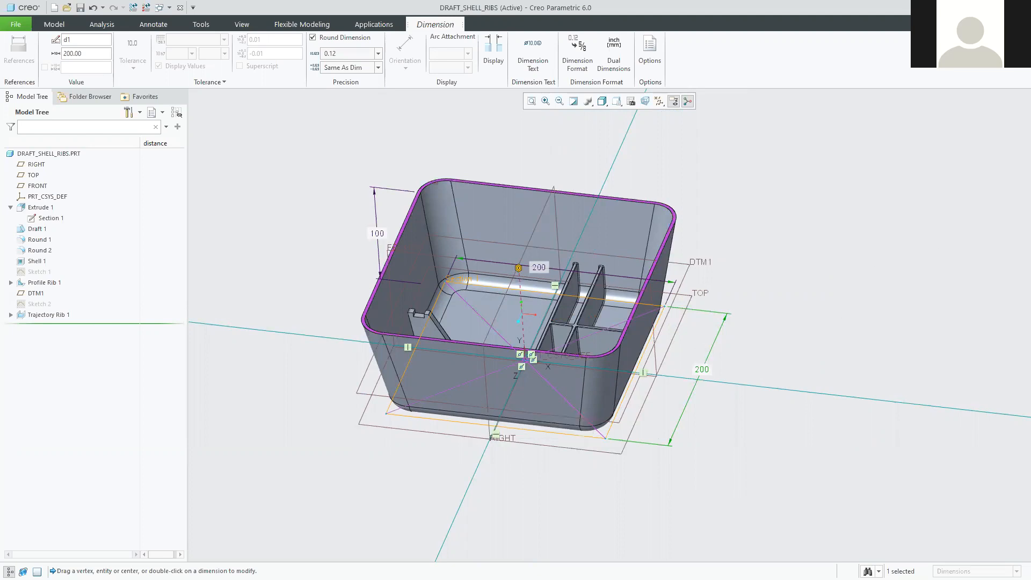
{"action": "key", "text": "alt+Tab"}
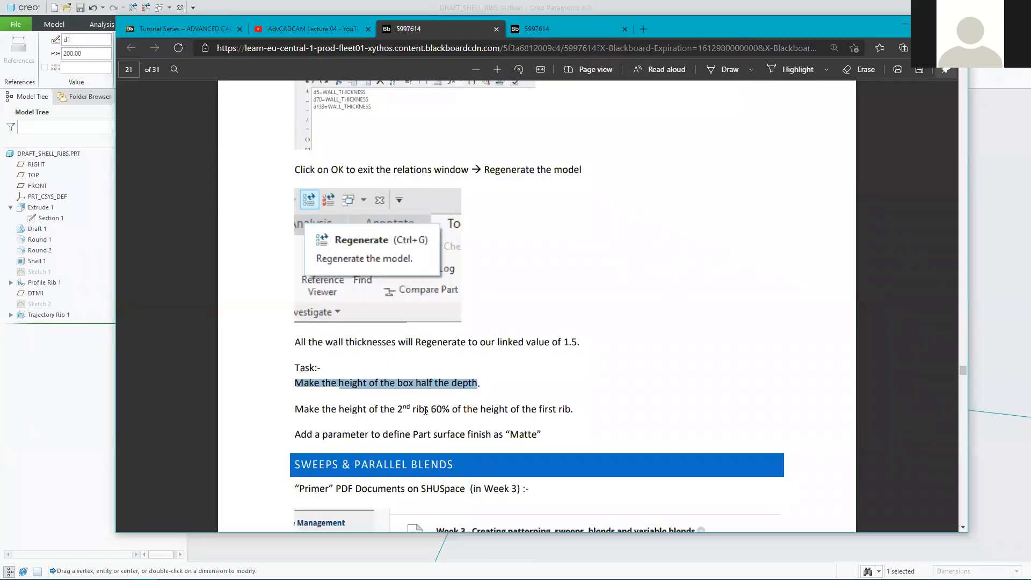
Highlight the '60% of the height of the first rib' task, then return to Creo.
{"action": "left_click_drag", "start_coordinate": [428, 409], "coordinate": [575, 407]}
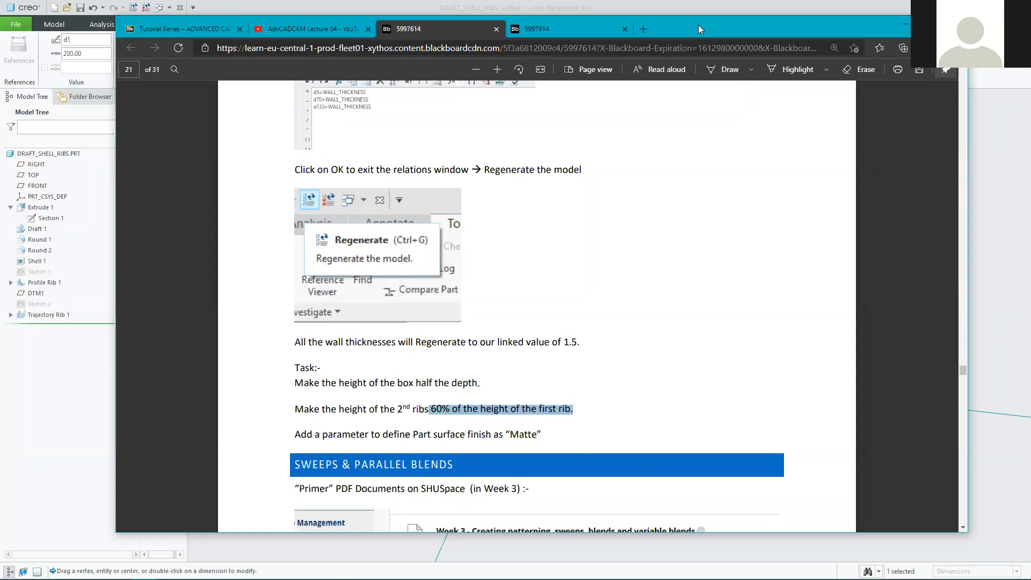
{"action": "key", "text": "alt+Tab"}
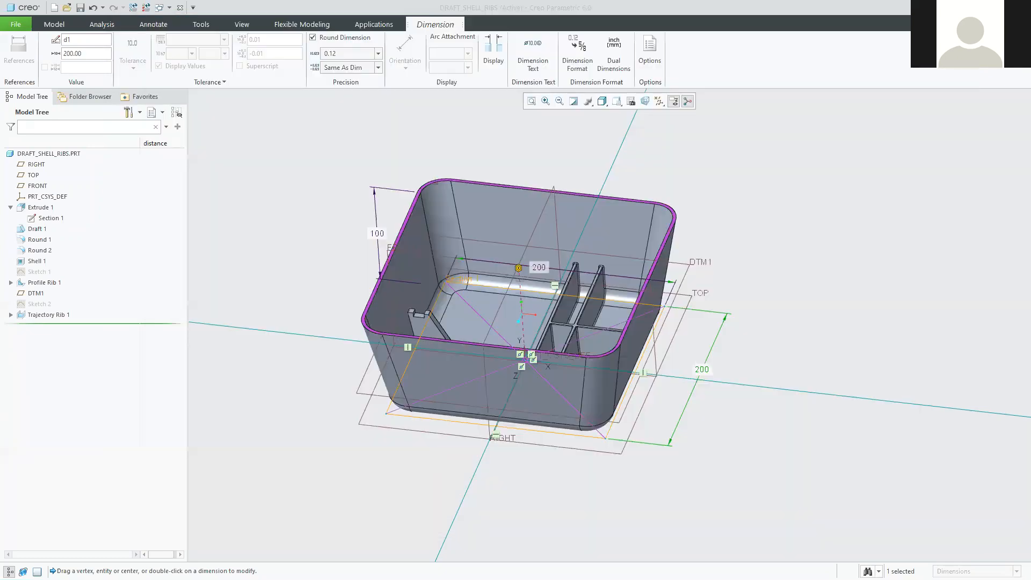
Leave dimension editing, regenerate DRAFT_SHELL_RIBS, and reopen its four relations, including d0=d1/2.
{"action": "left_click", "coordinate": [293, 220]}
{"action": "left_click", "coordinate": [134, 8]}
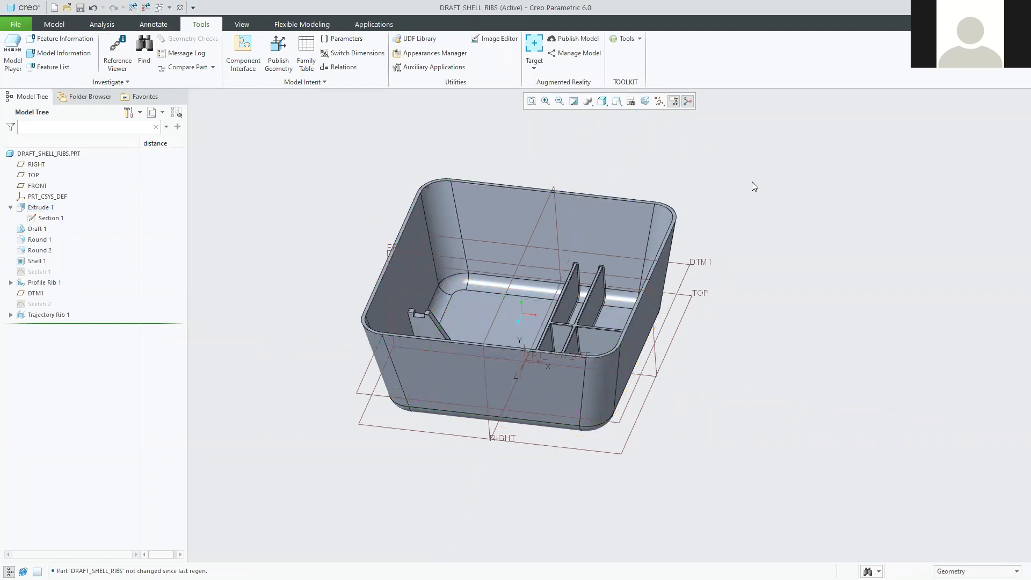
{"action": "scroll", "coordinate": [818, 207], "scroll_direction": "up", "scroll_amount": 2}
{"action": "scroll", "coordinate": [818, 244], "scroll_direction": "down", "scroll_amount": 2}
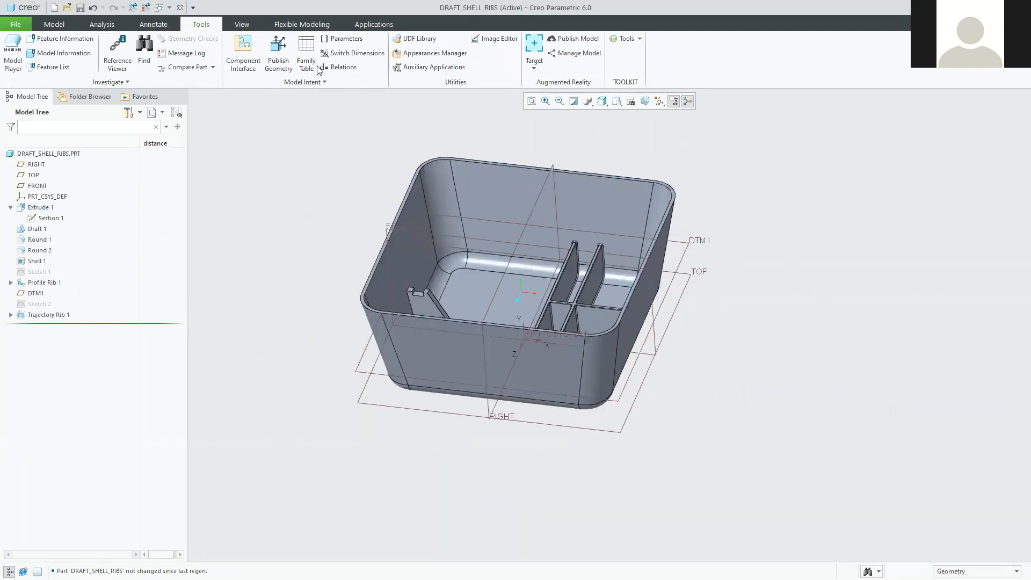
{"action": "left_click", "coordinate": [340, 67]}
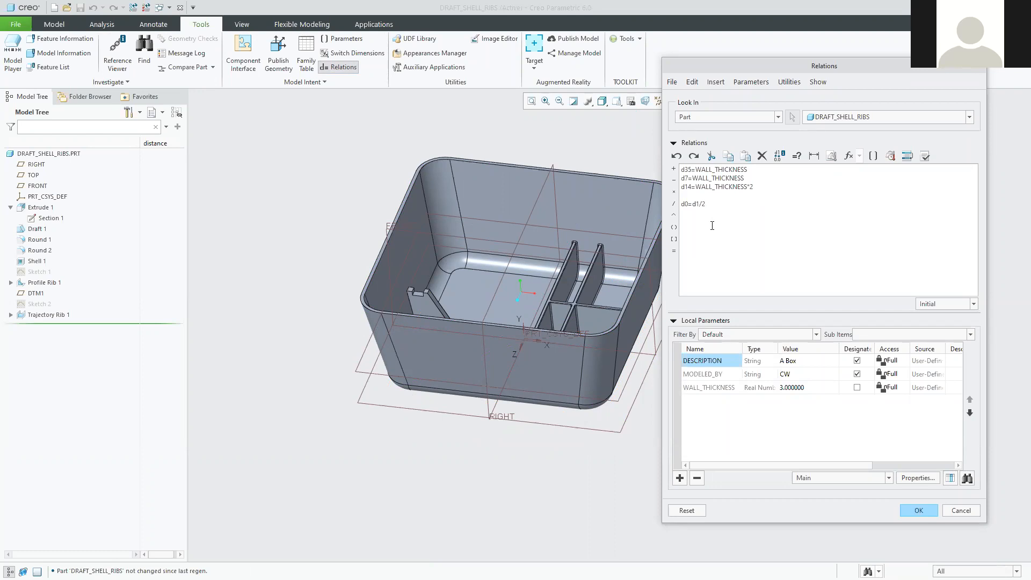
{"action": "middle_click_drag", "start_coordinate": [424, 350], "coordinate": [350, 364], "text": "shift"}
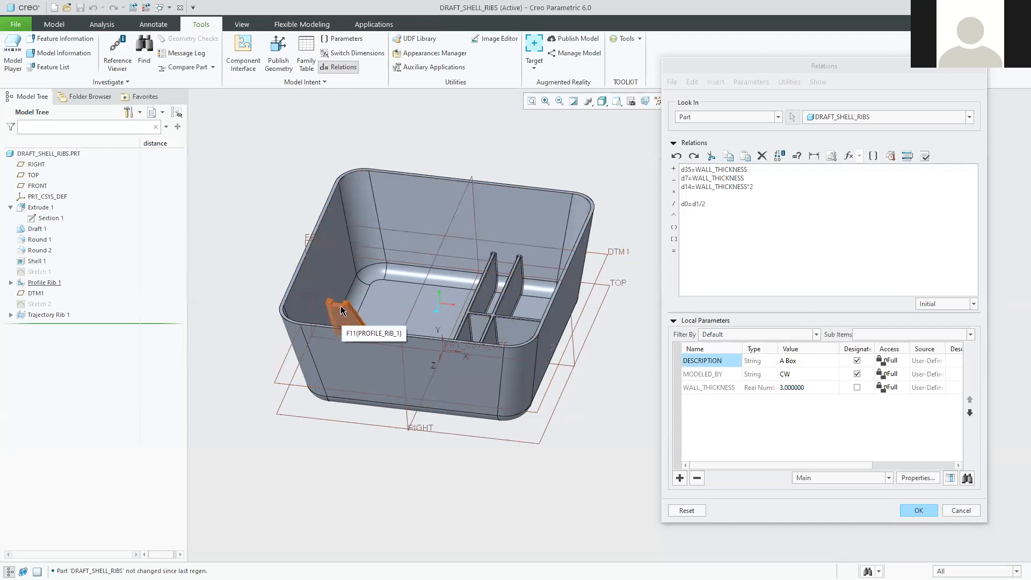
Start a new relation line with DTM1's dimension d27 followed by '='.
{"action": "left_click", "coordinate": [617, 254]}
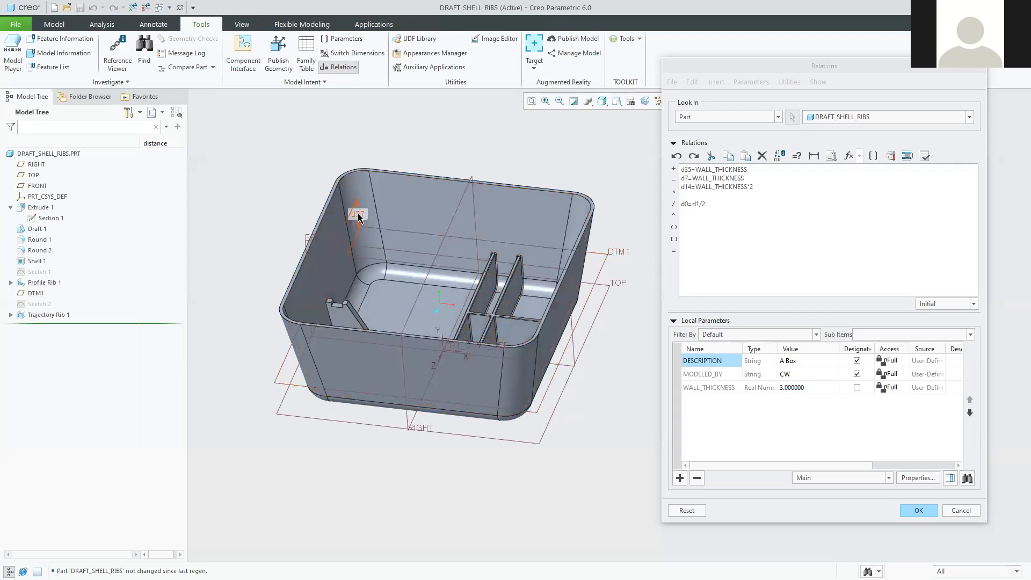
{"action": "mouse_move", "coordinate": [358, 218]}
{"action": "middle_mouse_down"}
{"action": "mouse_move", "coordinate": [387, 188]}
{"action": "mouse_move", "coordinate": [299, 260]}
{"action": "middle_mouse_up"}
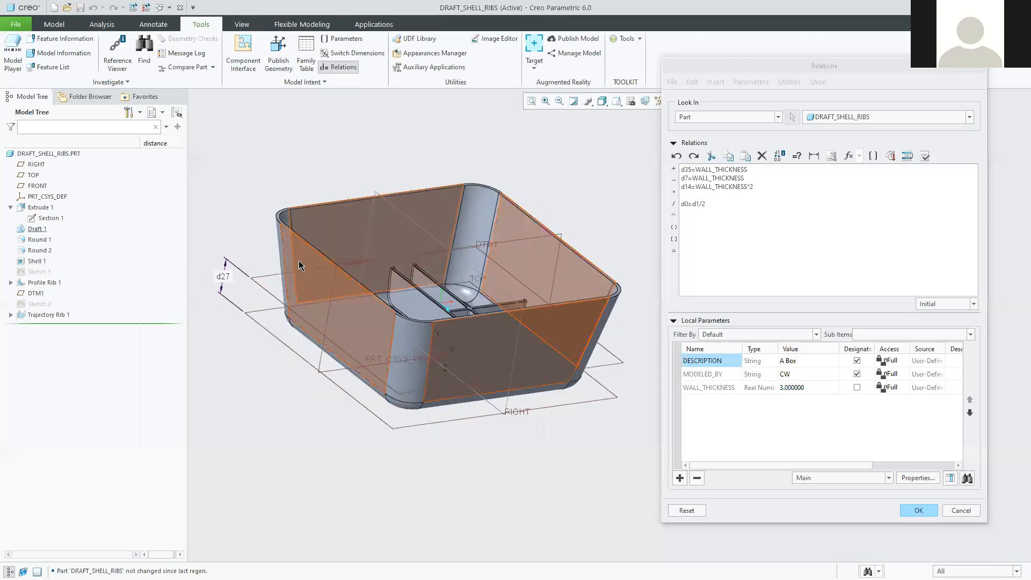
{"action": "left_click", "coordinate": [225, 278]}
{"action": "left_click", "coordinate": [701, 222]}
{"action": "type", "text": "="}
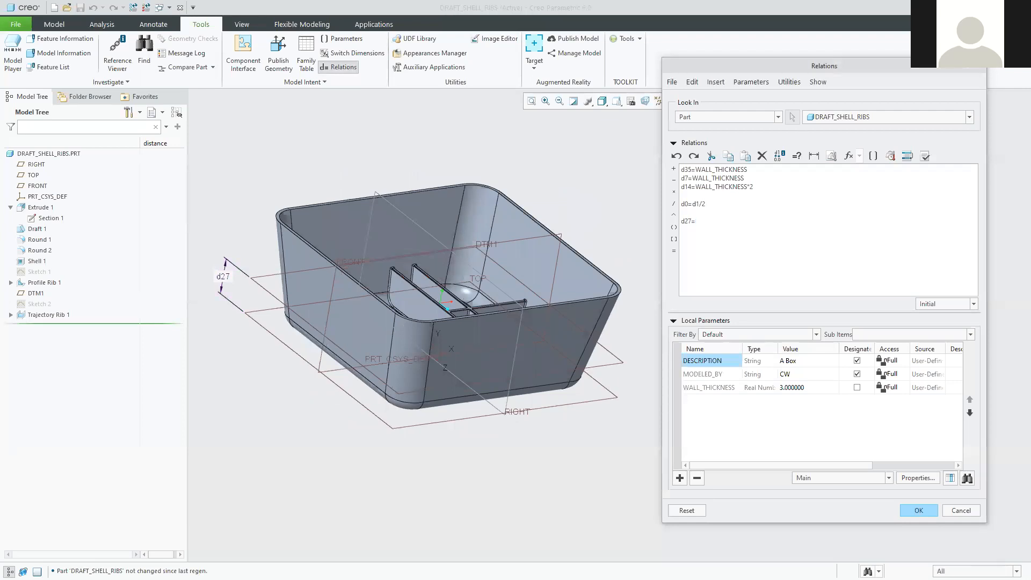
Complete the relation as d27=d8*0.6 using the first rib's height d8, and accept it.
{"action": "middle_click_drag", "start_coordinate": [537, 490], "coordinate": [462, 500]}
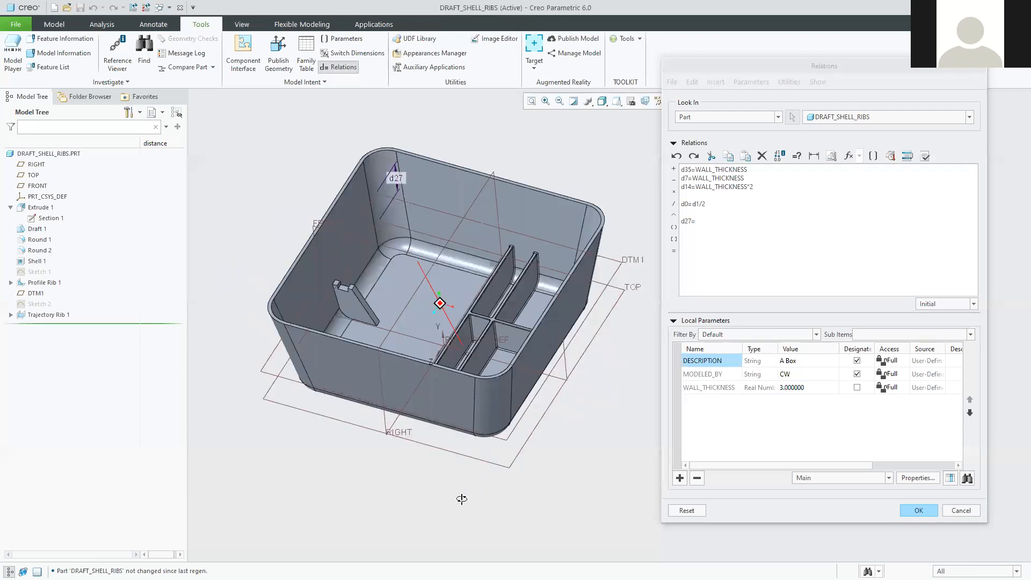
{"action": "scroll", "coordinate": [347, 311], "scroll_direction": "down", "scroll_amount": 4}
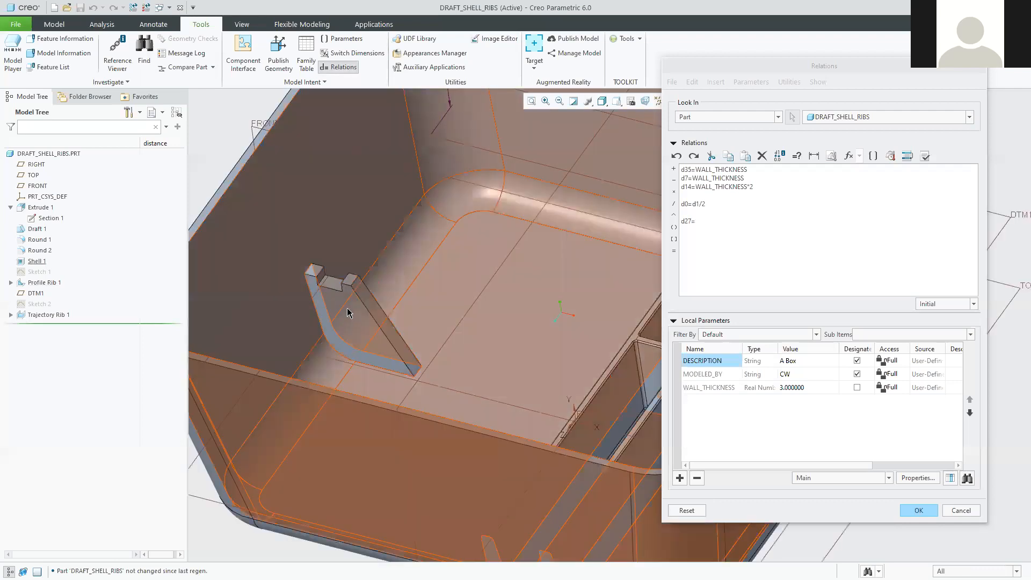
{"action": "left_click", "coordinate": [347, 313]}
{"action": "scroll", "coordinate": [348, 313], "scroll_direction": "up", "scroll_amount": 5}
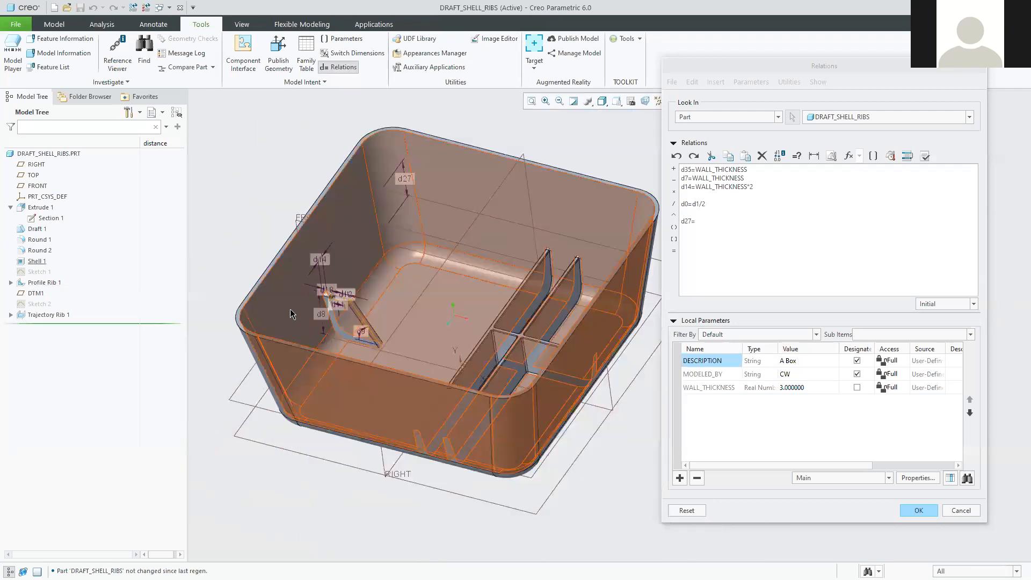
{"action": "scroll", "coordinate": [410, 314], "scroll_direction": "down", "scroll_amount": 5}
{"action": "middle_click_drag", "start_coordinate": [429, 316], "coordinate": [430, 330]}
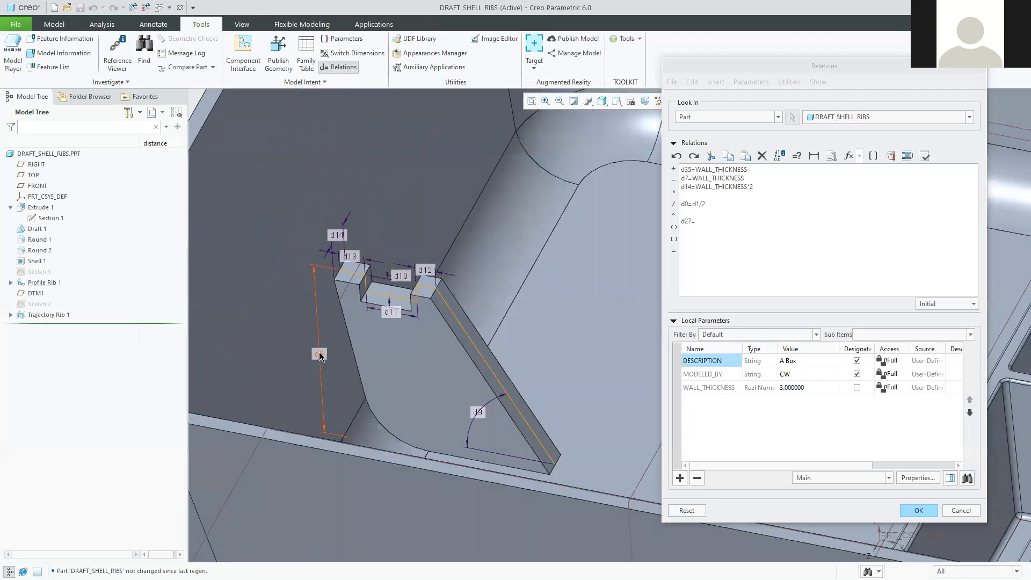
{"action": "left_click", "coordinate": [319, 355]}
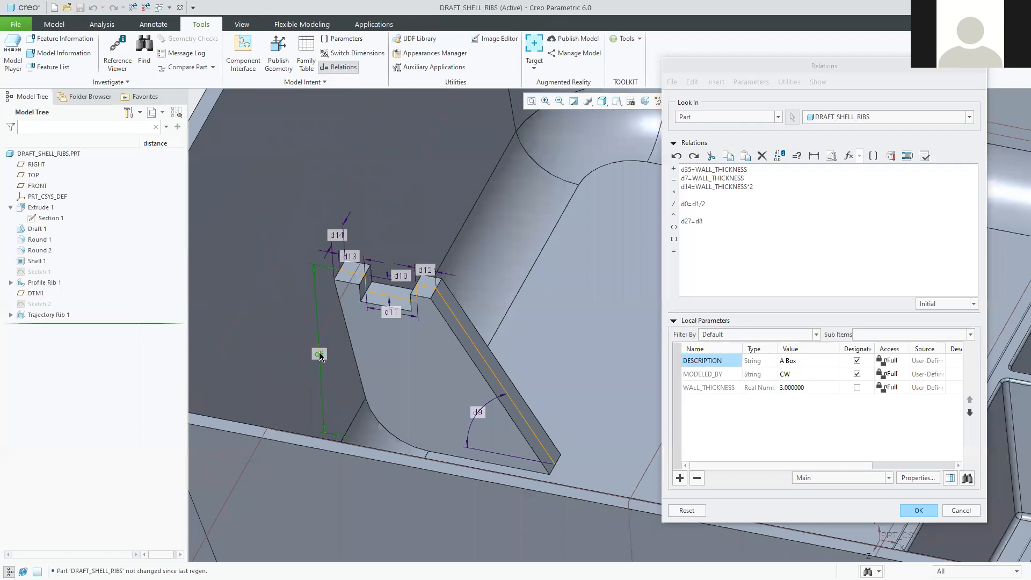
{"action": "left_click", "coordinate": [717, 220]}
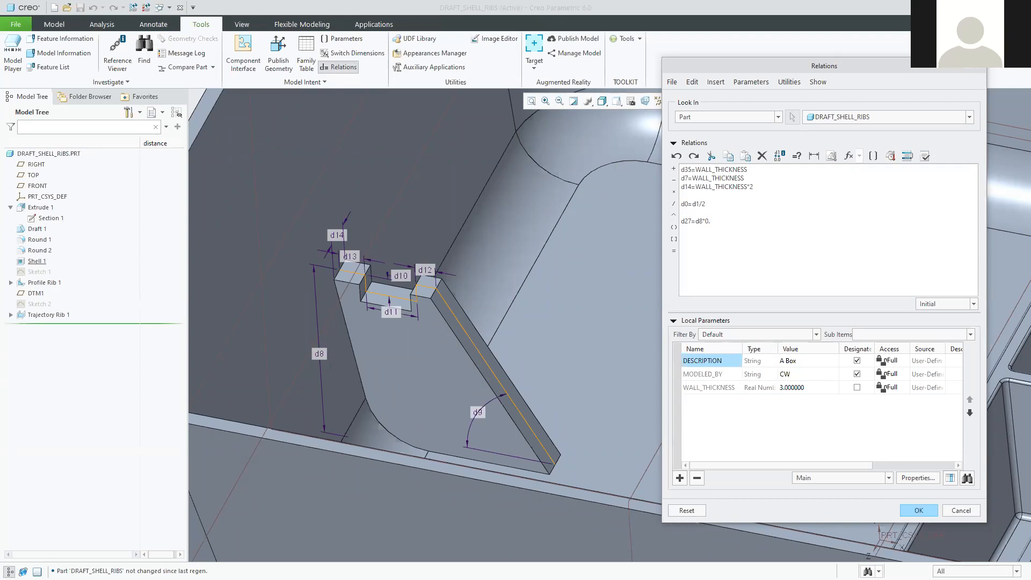
{"action": "left_click", "coordinate": [920, 510]}
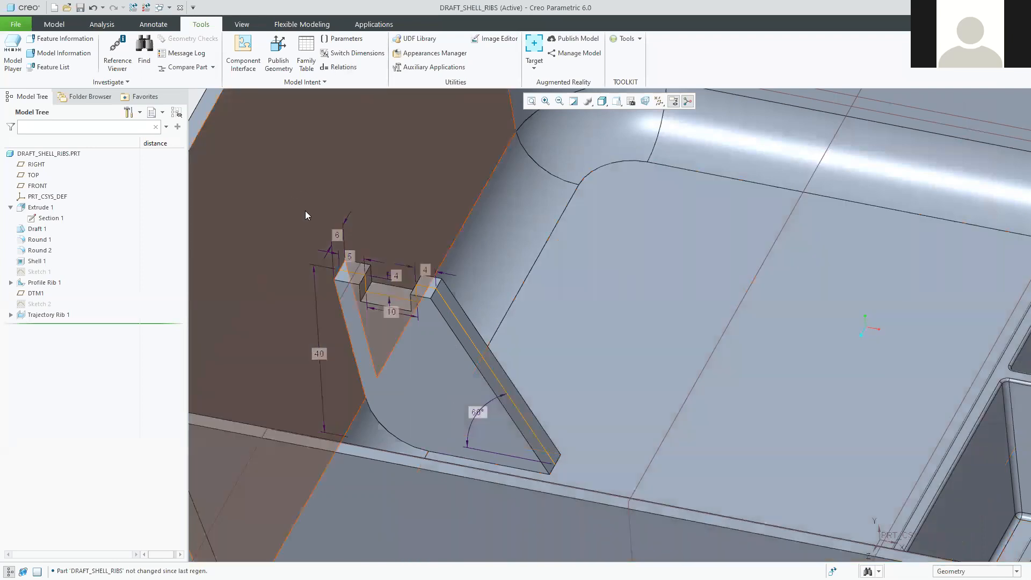
Reopen the part's relations to see the fifth relation, d27=d8*0.6.
{"action": "scroll", "coordinate": [468, 351], "scroll_direction": "down", "scroll_amount": 4}
{"action": "scroll", "coordinate": [469, 353], "scroll_direction": "down", "scroll_amount": 2}
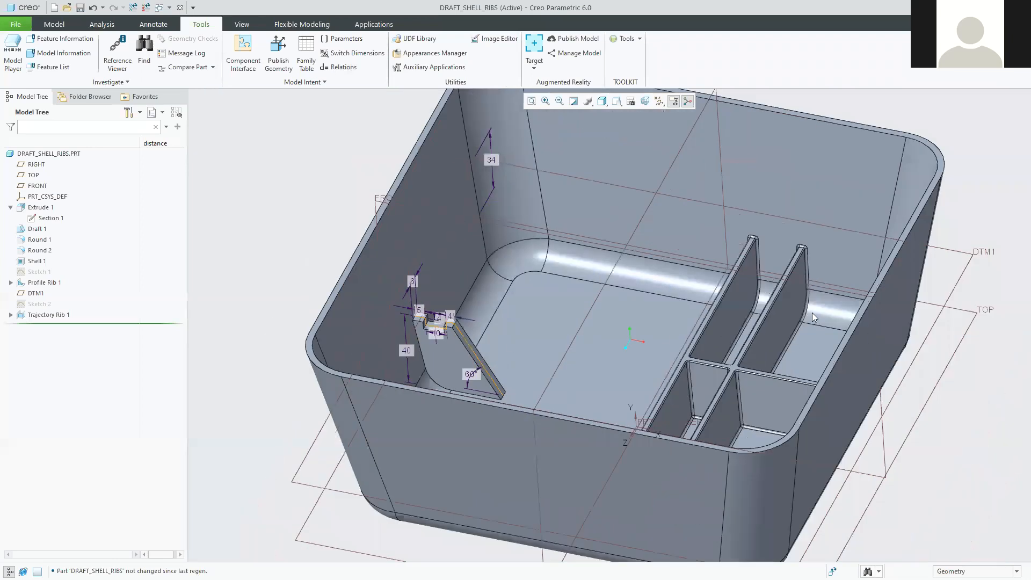
{"action": "left_click", "coordinate": [339, 67]}
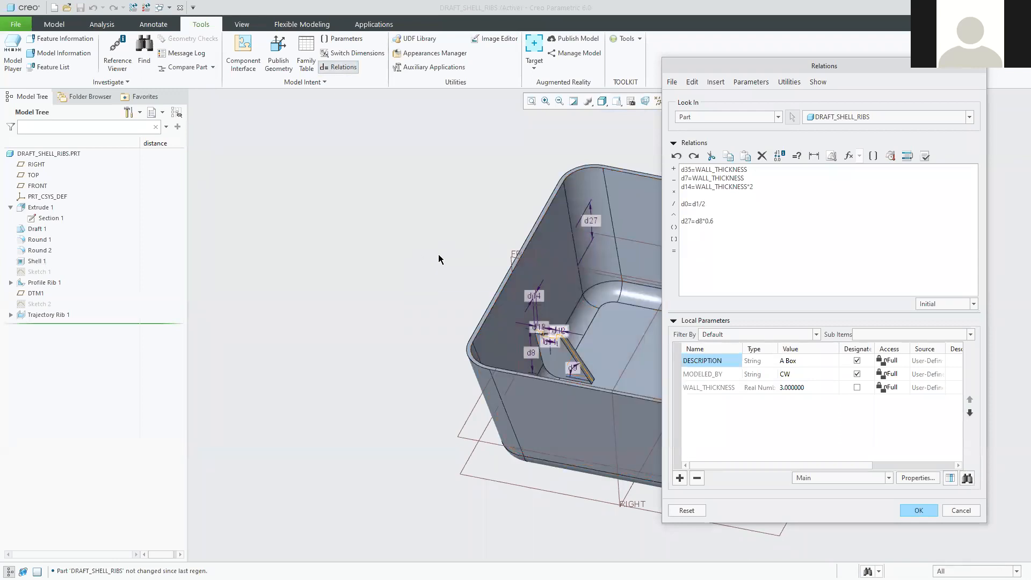
Compare d27 and d8 in the d27=d8*0.6 line with the tutorial PDF, then close Relations unchanged.
{"action": "middle_click_drag", "start_coordinate": [438, 259], "coordinate": [193, 231], "text": "shift"}
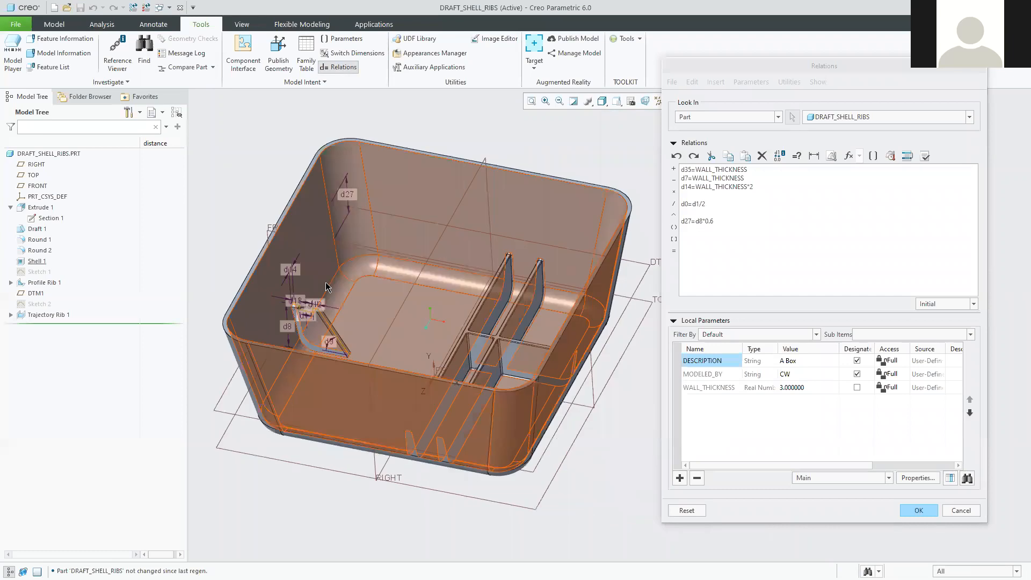
{"action": "scroll", "coordinate": [325, 288], "scroll_direction": "down", "scroll_amount": 1}
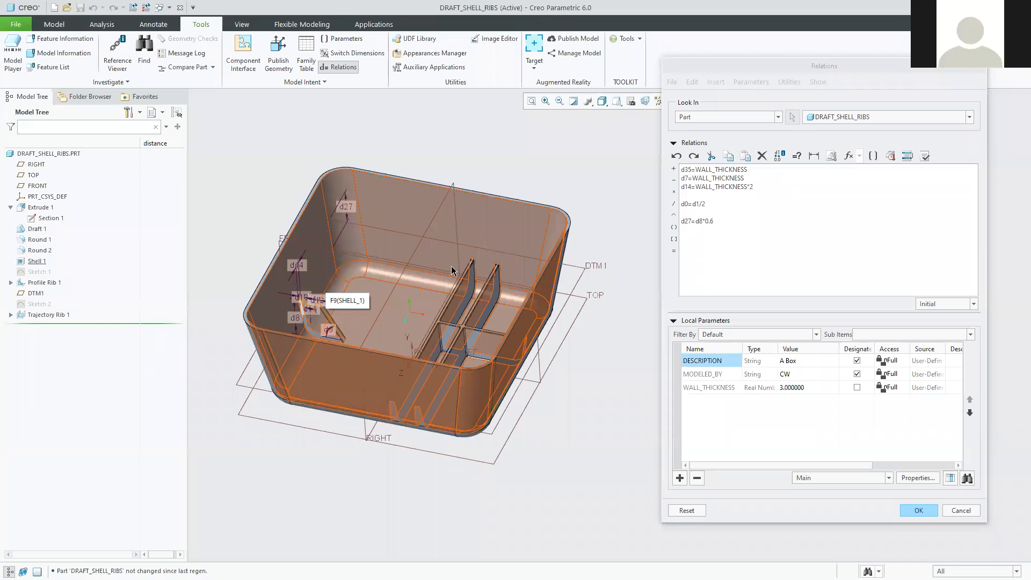
{"action": "left_click", "coordinate": [688, 221]}
{"action": "left_click_drag", "start_coordinate": [689, 221], "coordinate": [679, 220]}
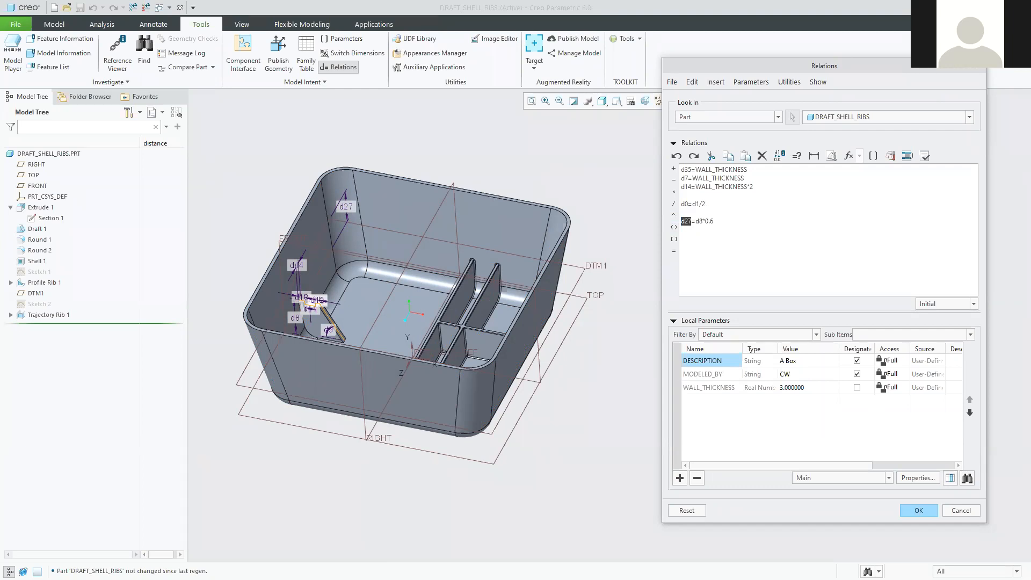
{"action": "key", "text": "alt+Tab"}
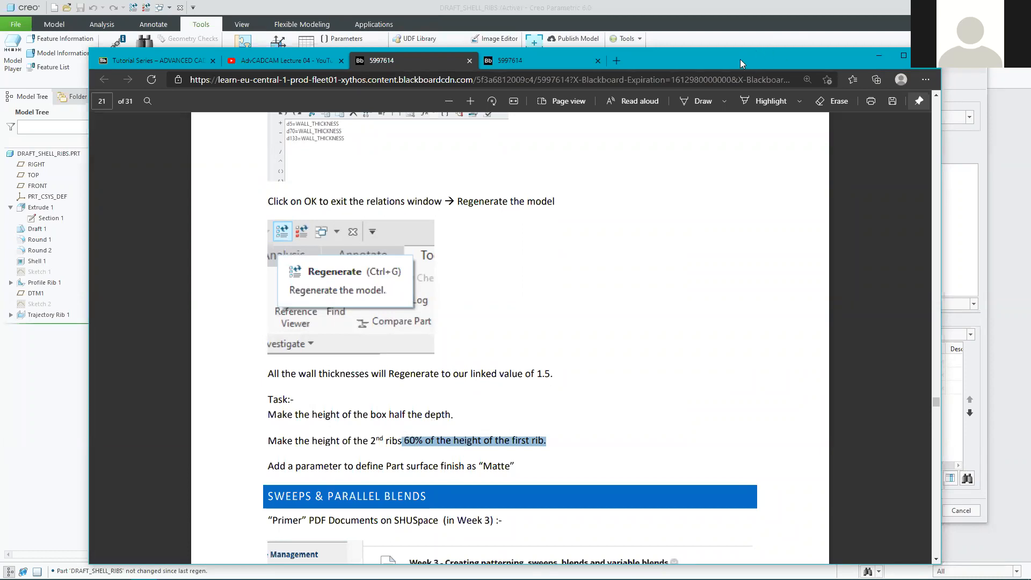
{"action": "key", "text": "alt+Tab"}
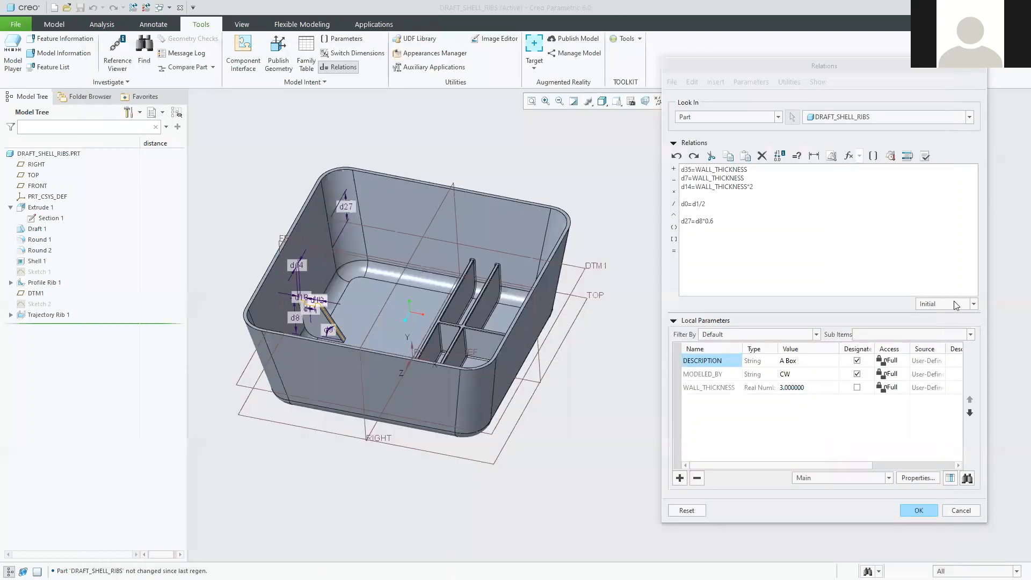
{"action": "left_click", "coordinate": [691, 220]}
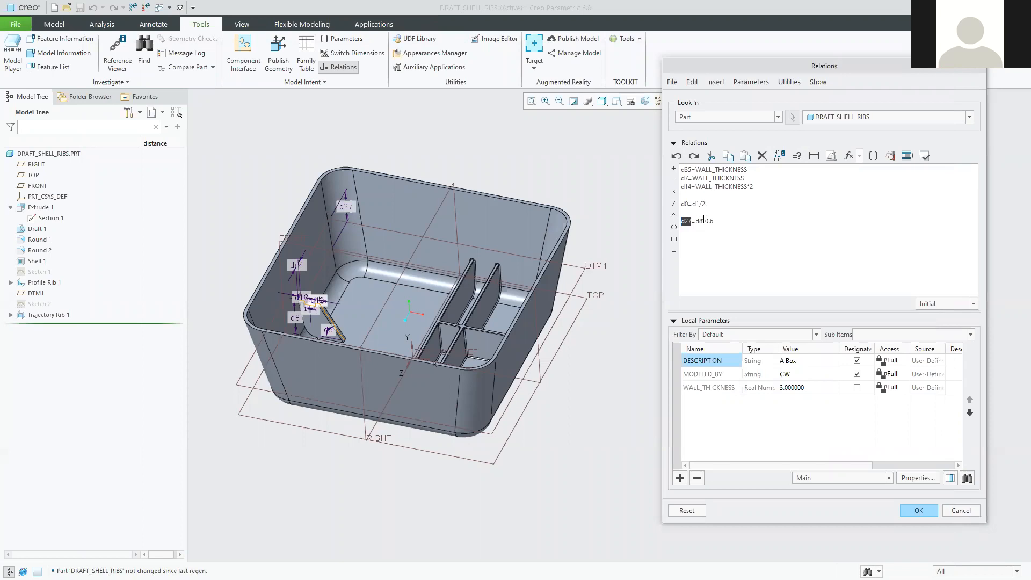
{"action": "double_click", "coordinate": [698, 221]}
{"action": "left_click", "coordinate": [918, 509]}
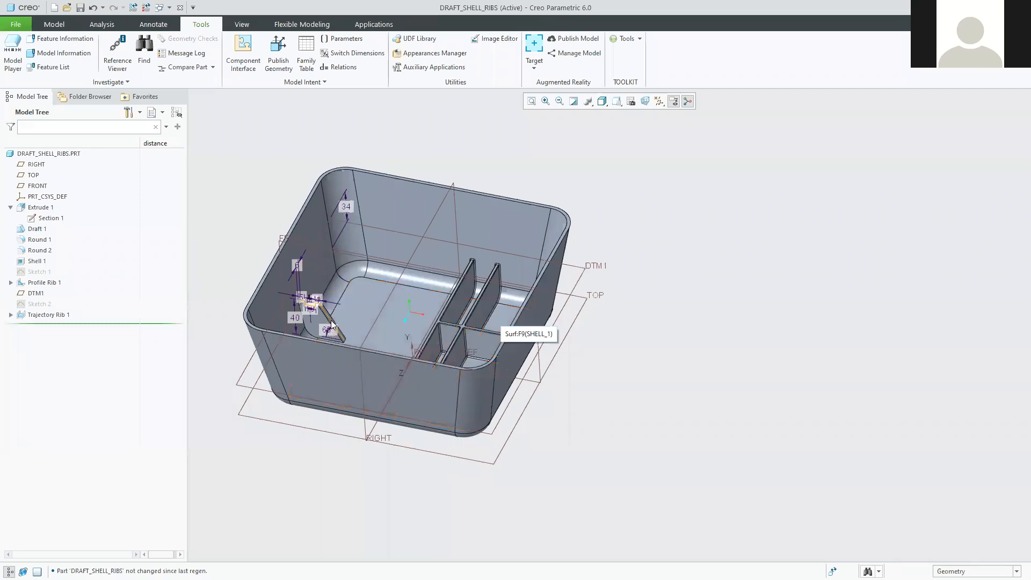
Regenerate DRAFT_SHELL_RIBS so the ribs pick up the new relation.
{"action": "scroll", "coordinate": [331, 325], "scroll_direction": "up", "scroll_amount": 3}
{"action": "middle_click_drag", "start_coordinate": [393, 304], "coordinate": [438, 331], "text": "shift"}
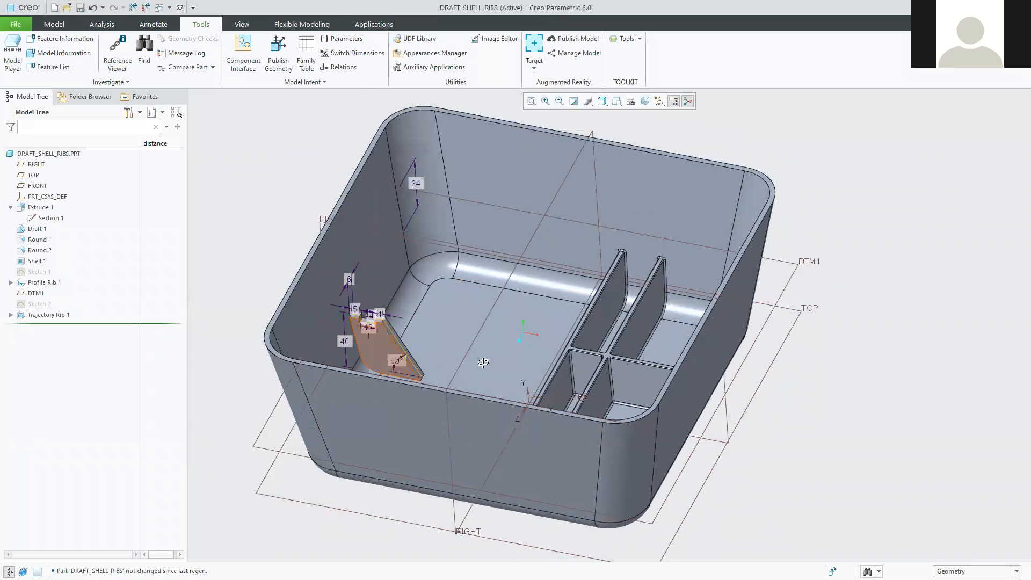
{"action": "middle_click_drag", "start_coordinate": [483, 363], "coordinate": [473, 344]}
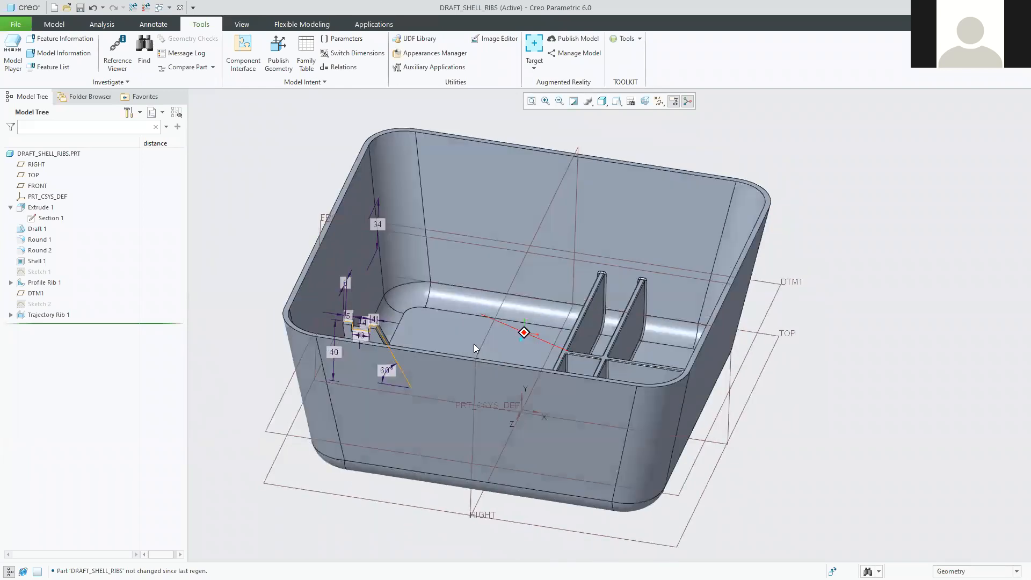
{"action": "left_click", "coordinate": [134, 10]}
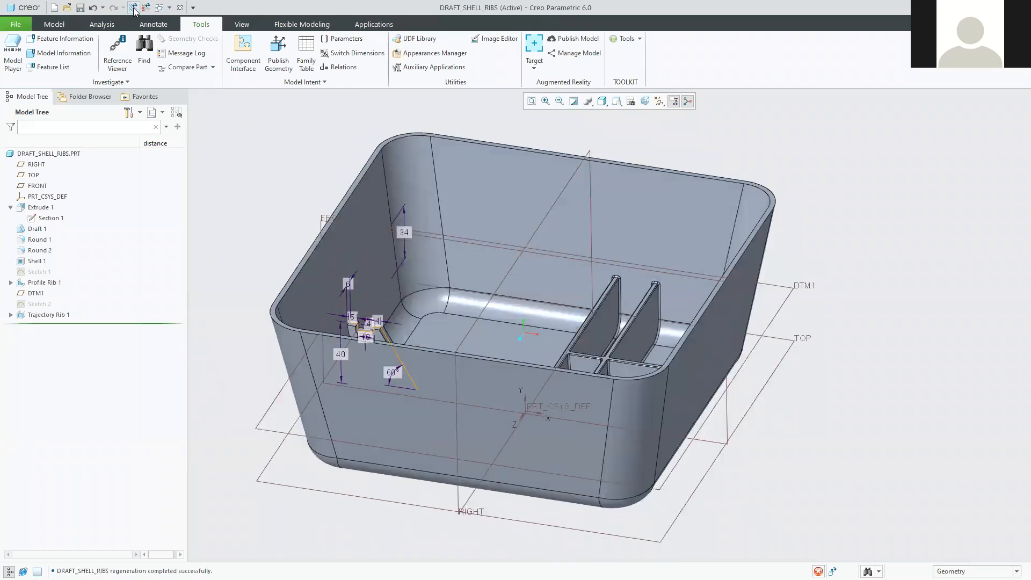
Display the trajectory rib's dimensions and DTM1's offset dimension.
{"action": "middle_click_drag", "start_coordinate": [535, 283], "coordinate": [601, 346]}
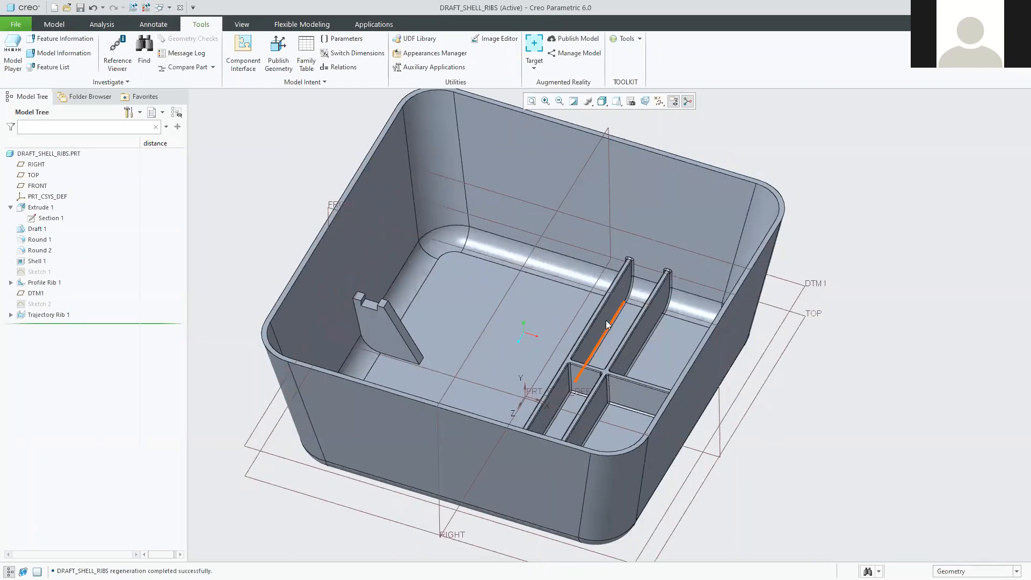
{"action": "left_click", "coordinate": [606, 321]}
{"action": "left_click", "coordinate": [614, 257]}
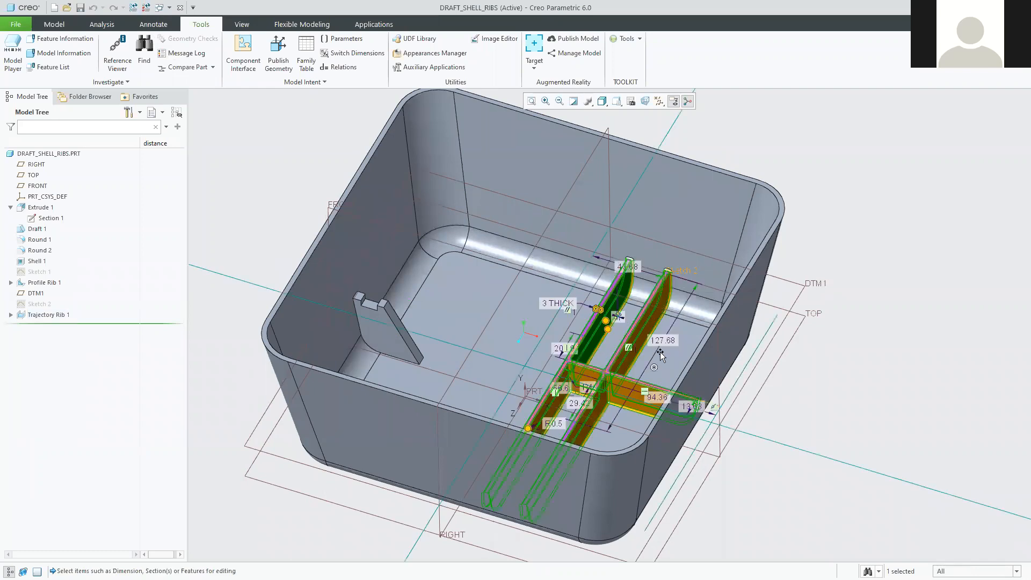
{"action": "middle_click_drag", "start_coordinate": [769, 343], "coordinate": [769, 371]}
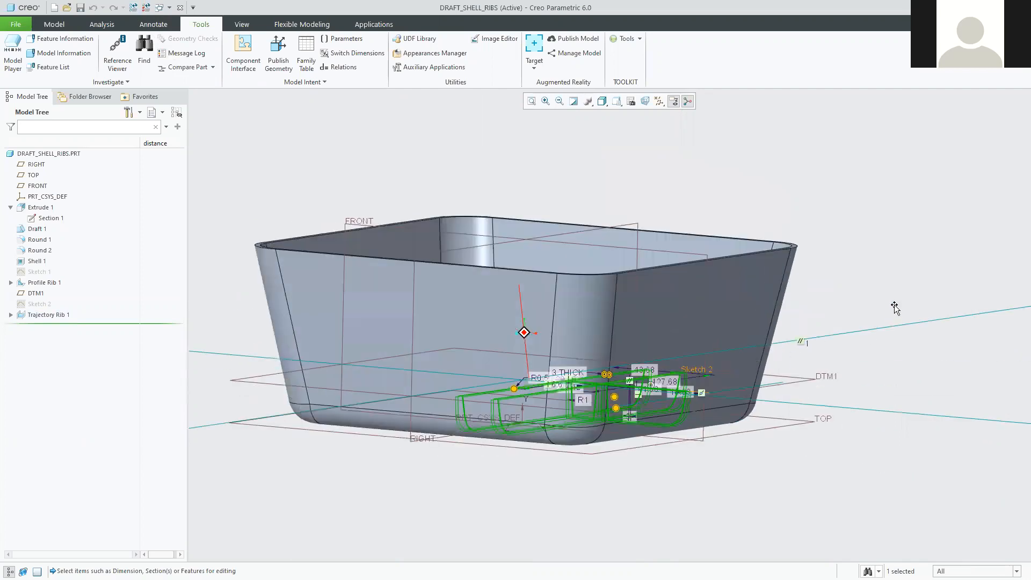
{"action": "double_click", "coordinate": [816, 362]}
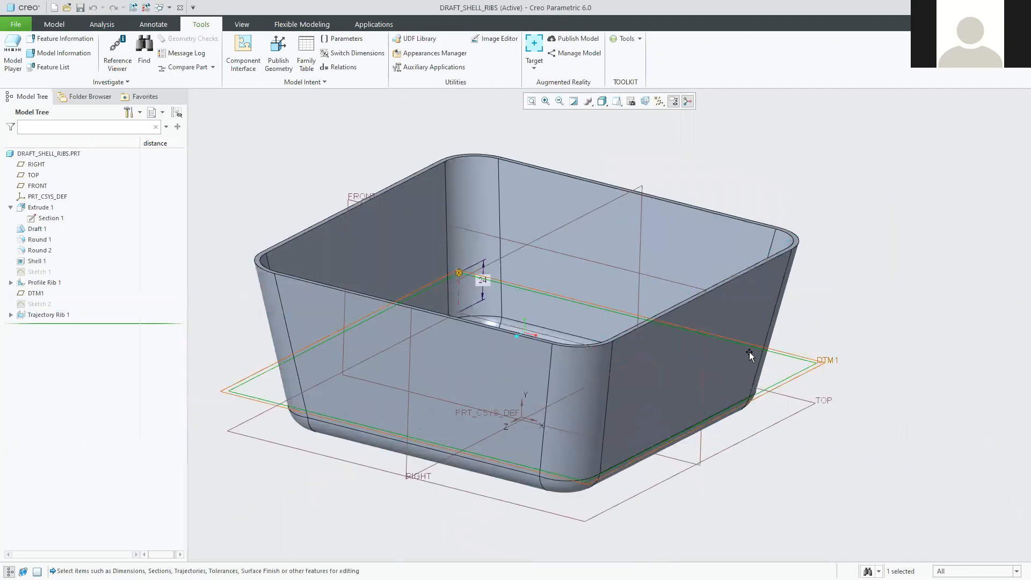
{"action": "scroll", "coordinate": [584, 351], "scroll_direction": "down", "scroll_amount": 2}
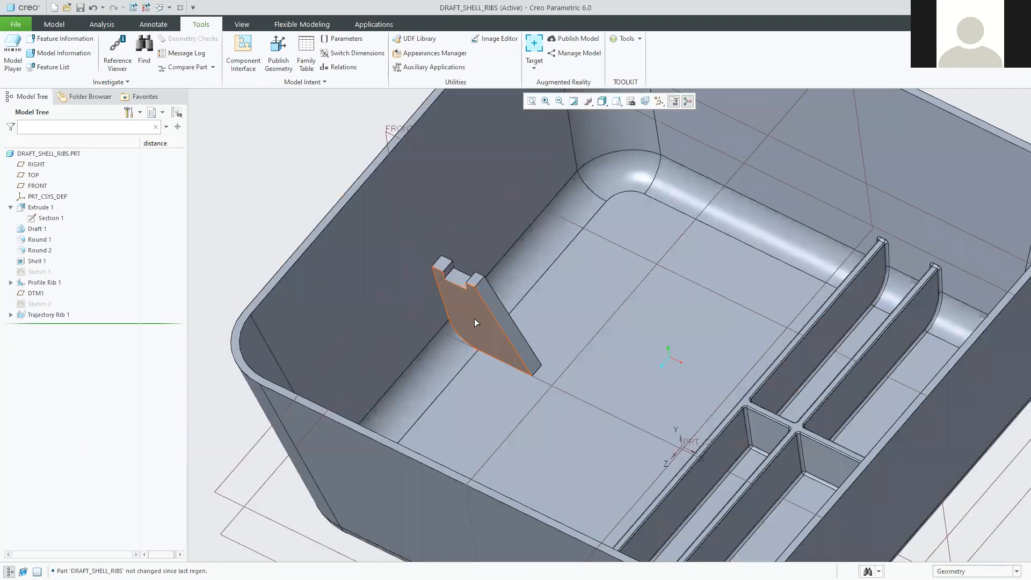
Display the profile rib's sketch dimensions and recheck DTM1's 24 offset from a top-down view.
{"action": "double_click", "coordinate": [474, 317]}
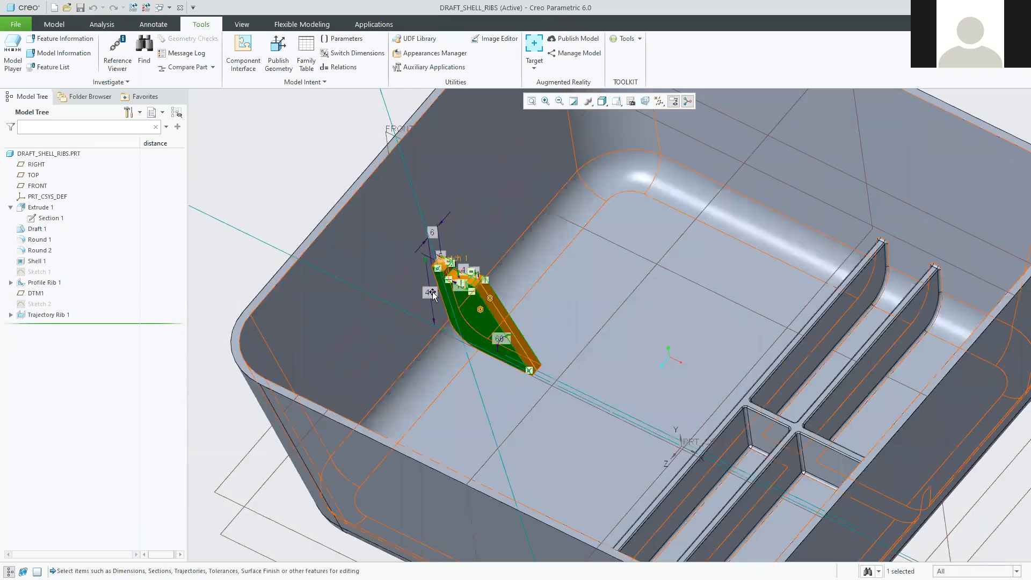
{"action": "middle_click_drag", "start_coordinate": [432, 293], "coordinate": [479, 299]}
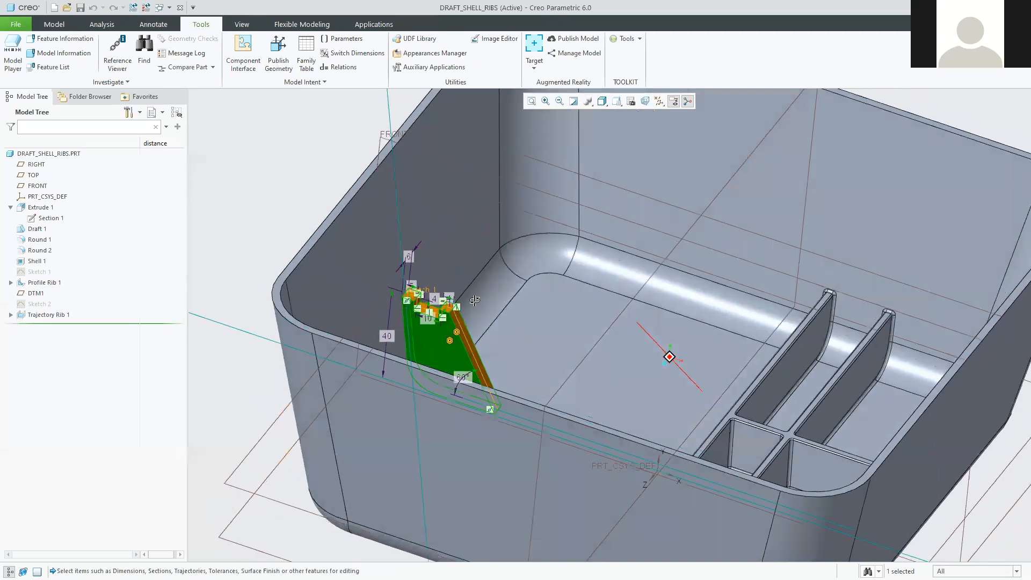
{"action": "scroll", "coordinate": [633, 400], "scroll_direction": "down", "scroll_amount": 2}
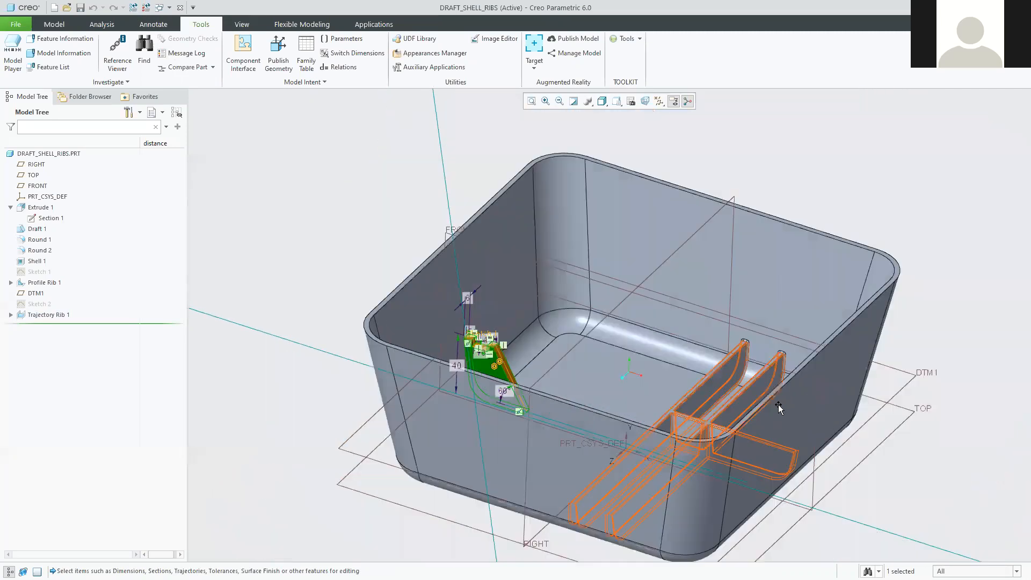
{"action": "scroll", "coordinate": [846, 385], "scroll_direction": "down", "scroll_amount": 2}
{"action": "double_click", "coordinate": [847, 385]}
{"action": "mouse_move", "coordinate": [854, 420]}
{"action": "middle_mouse_down"}
{"action": "mouse_move", "coordinate": [833, 413]}
{"action": "mouse_move", "coordinate": [857, 416]}
{"action": "mouse_move", "coordinate": [838, 444]}
{"action": "middle_mouse_up"}
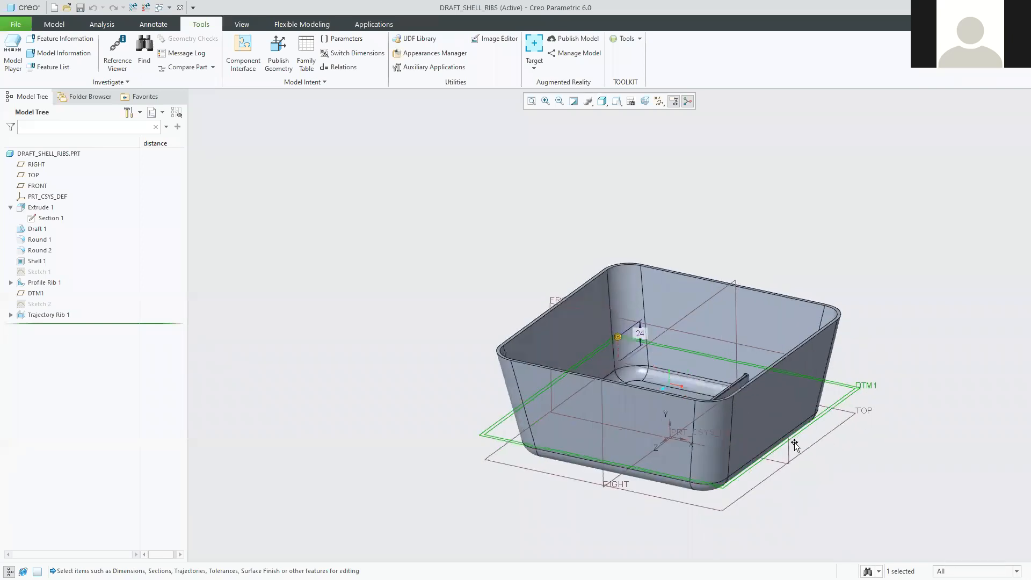
{"action": "scroll", "coordinate": [850, 411], "scroll_direction": "down", "scroll_amount": 2}
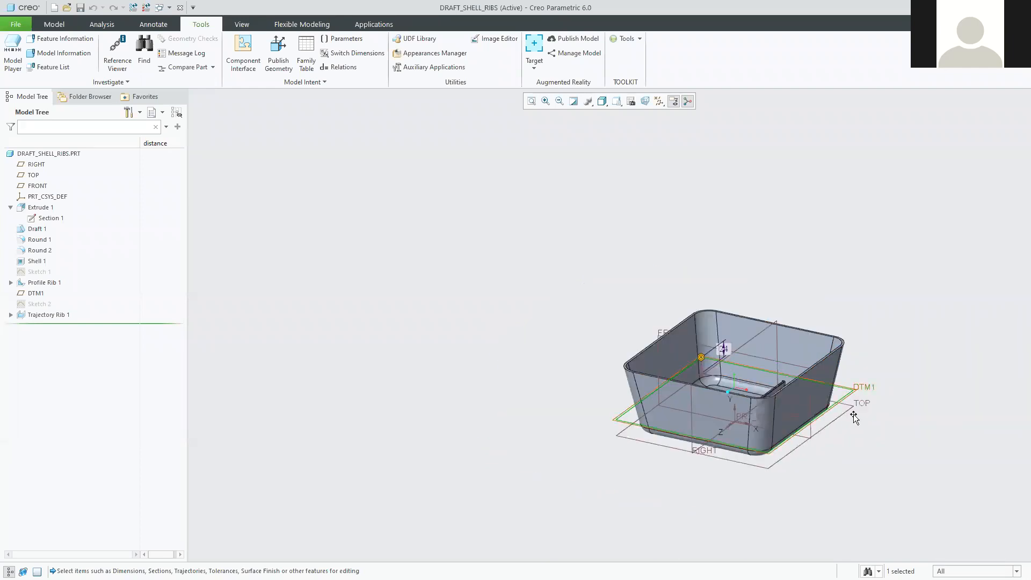
{"action": "scroll", "coordinate": [849, 410], "scroll_direction": "up", "scroll_amount": 2}
{"action": "left_click", "coordinate": [834, 411]}
{"action": "middle_click_drag", "start_coordinate": [834, 411], "coordinate": [736, 432]}
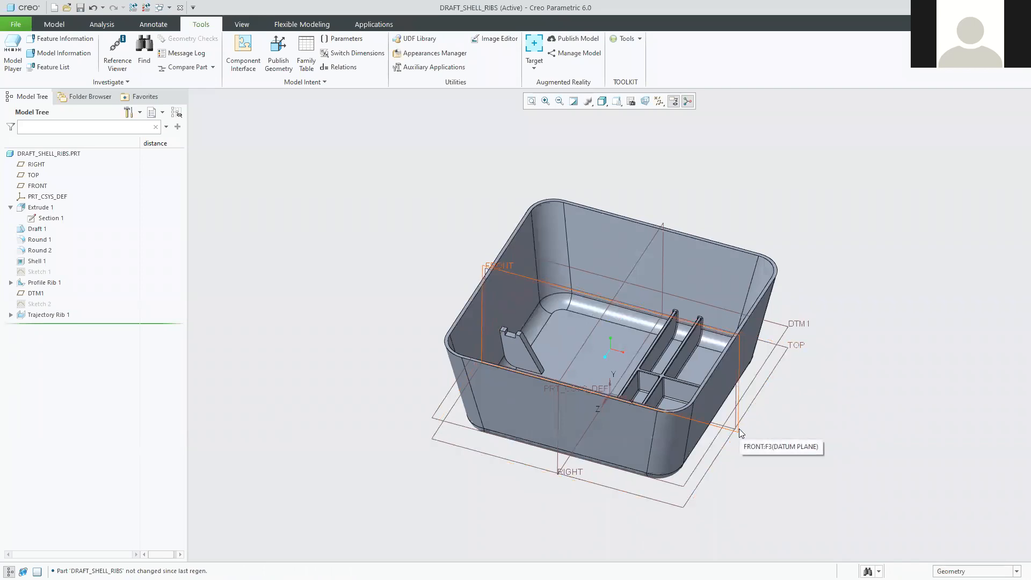
{"action": "middle_click_drag", "start_coordinate": [760, 402], "coordinate": [708, 399], "text": "shift"}
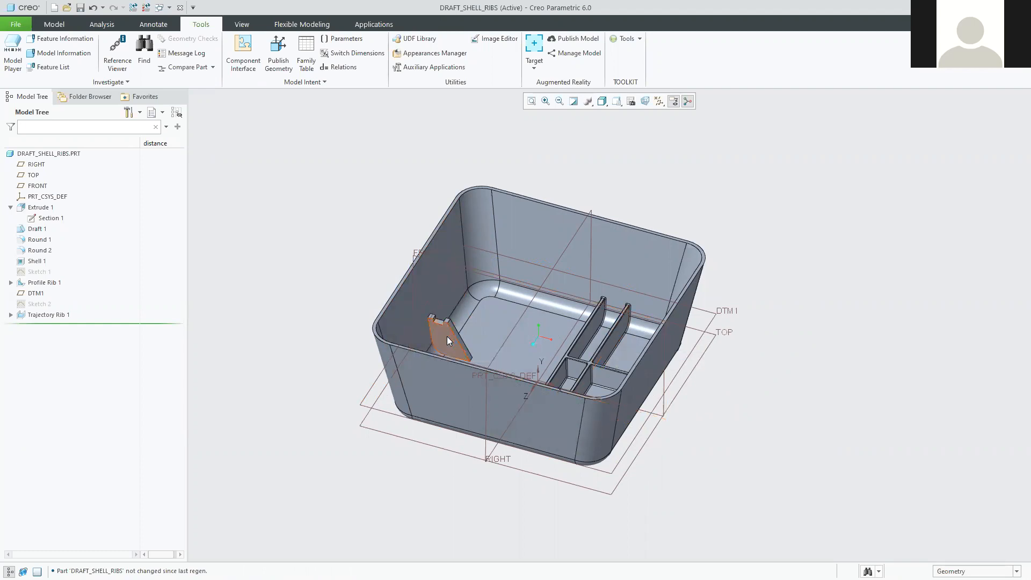
{"action": "left_click", "coordinate": [729, 314]}
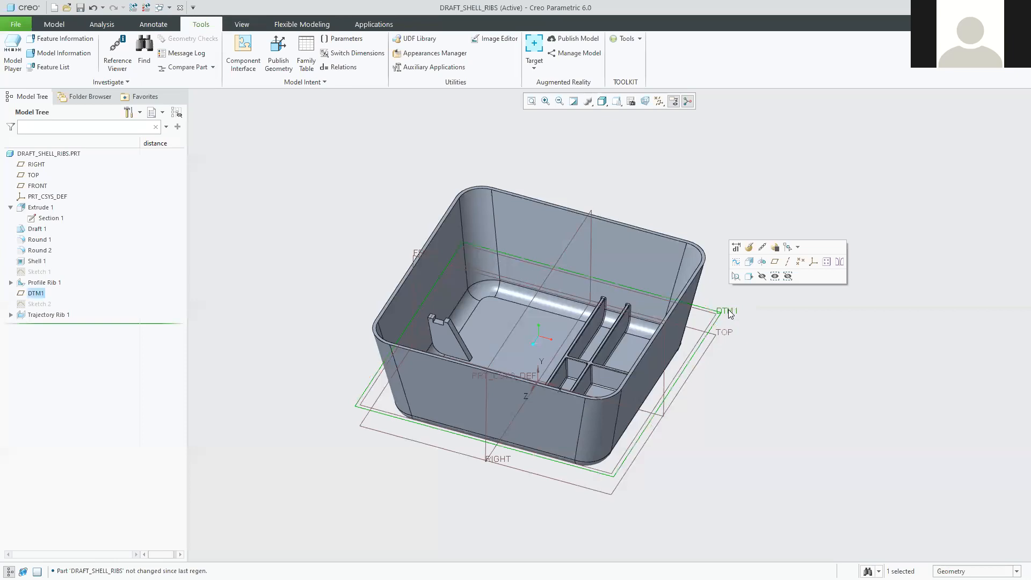
{"action": "left_click", "coordinate": [750, 247]}
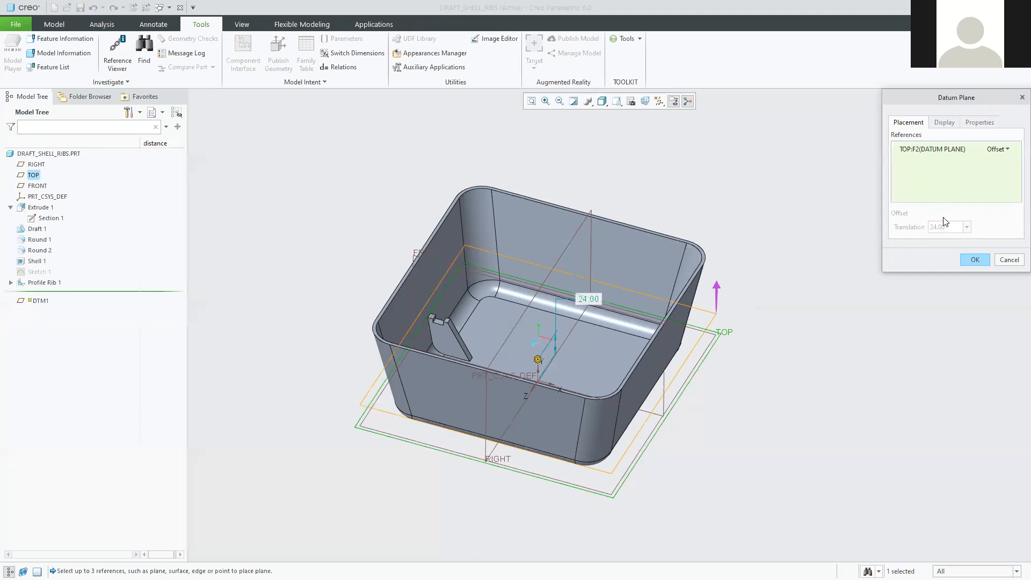
{"action": "left_click", "coordinate": [1013, 260]}
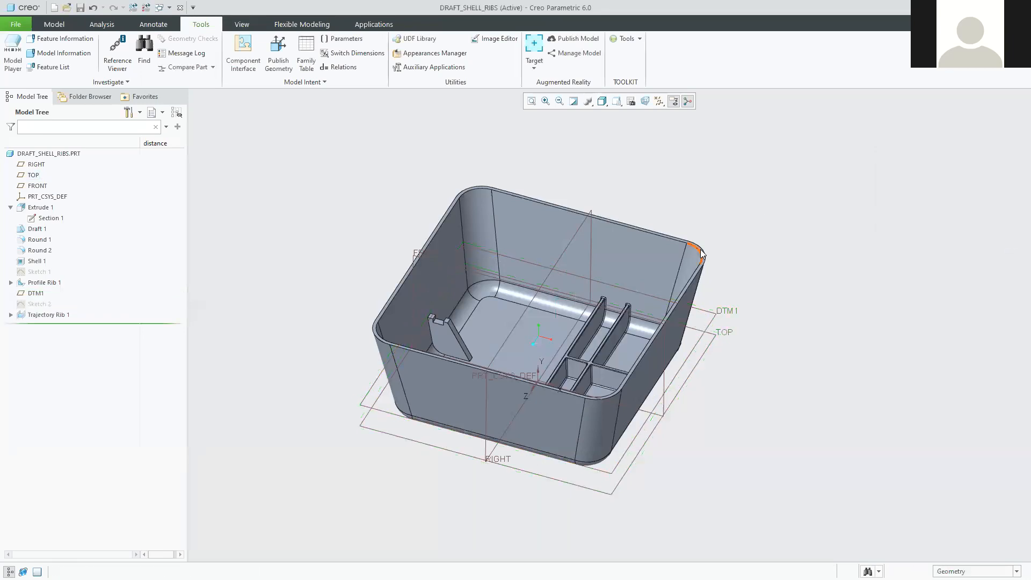
{"action": "left_click", "coordinate": [551, 227]}
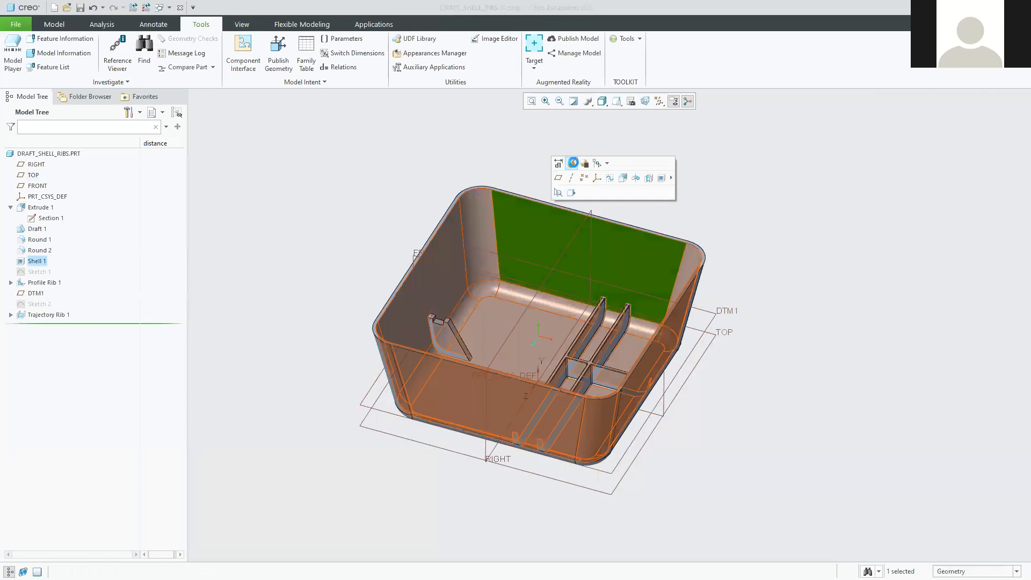
{"action": "left_click", "coordinate": [572, 162]}
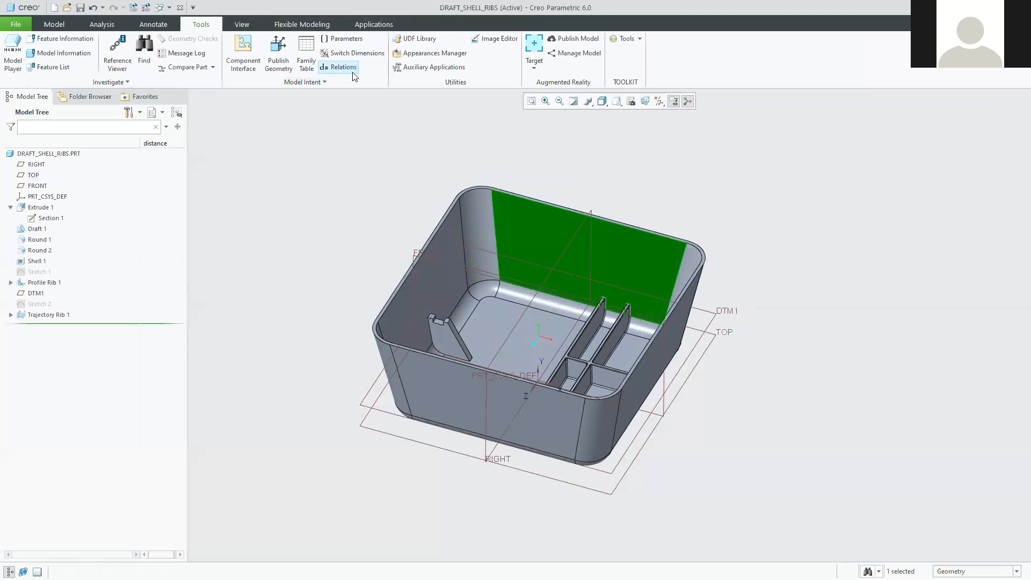
Reopen the relations and place the caret after the last relation.
{"action": "left_click", "coordinate": [338, 69]}
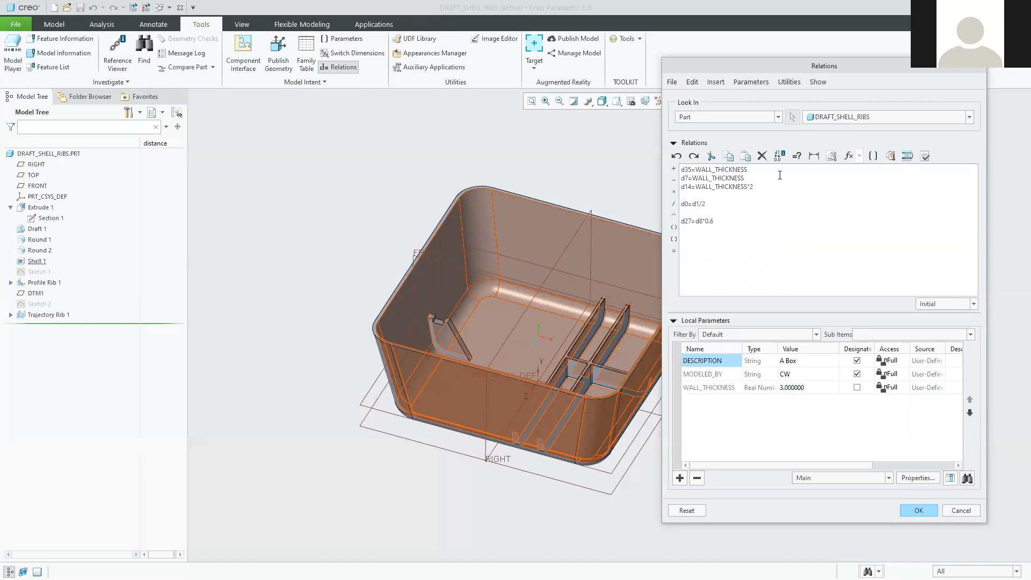
{"action": "left_click", "coordinate": [919, 511]}
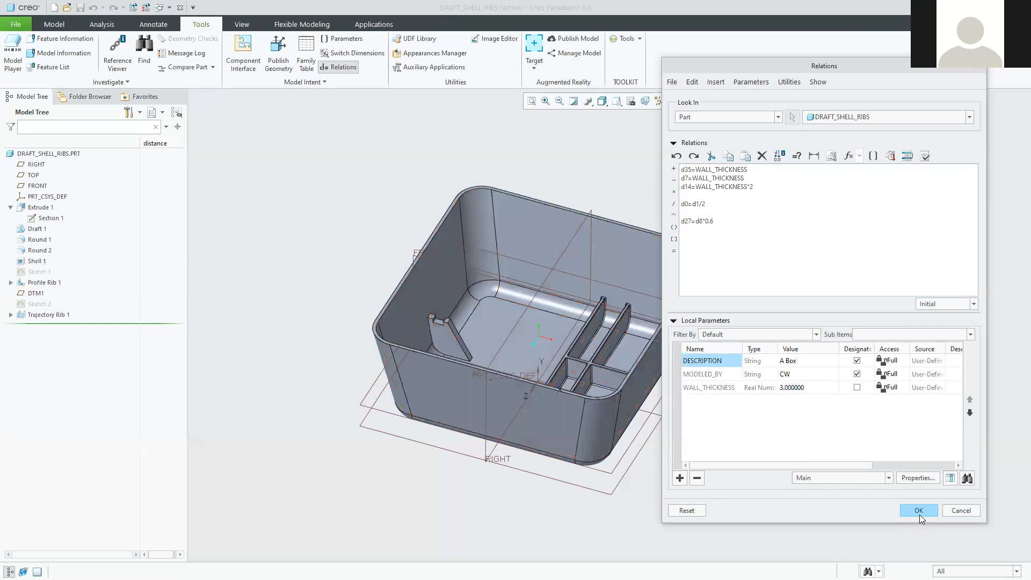
{"action": "middle_click_drag", "start_coordinate": [551, 191], "coordinate": [453, 171], "text": "shift"}
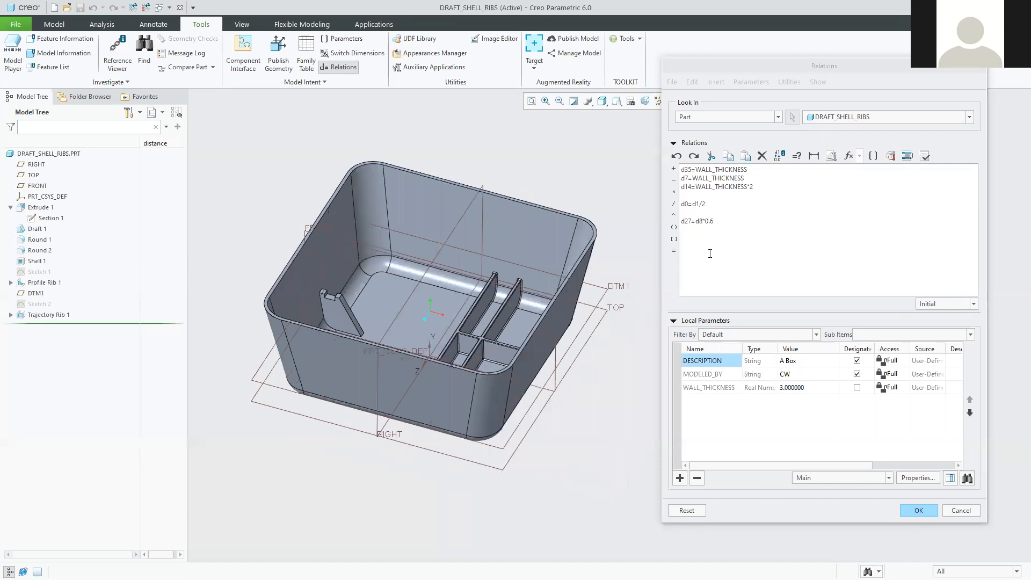
{"action": "left_click", "coordinate": [718, 222]}
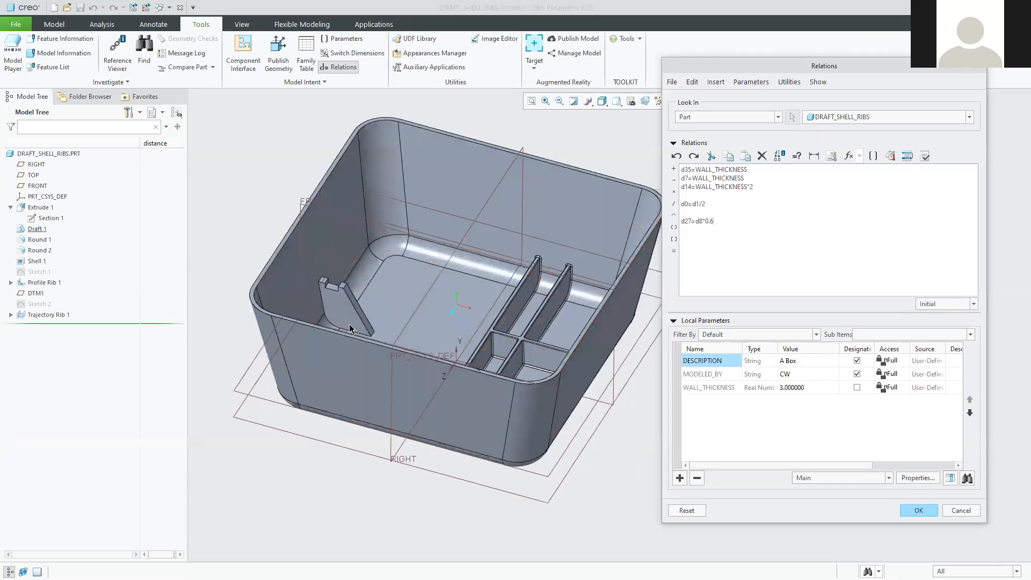
Show the profile rib's dimensions as values and insert its height d8 into the relations.
{"action": "scroll", "coordinate": [326, 287], "scroll_direction": "up", "scroll_amount": 5}
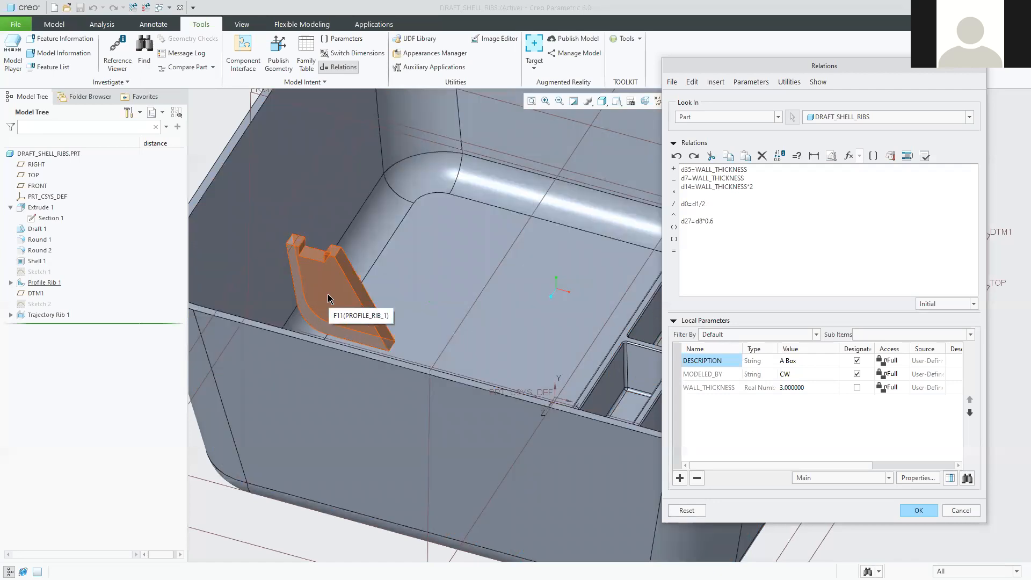
{"action": "left_click", "coordinate": [330, 302]}
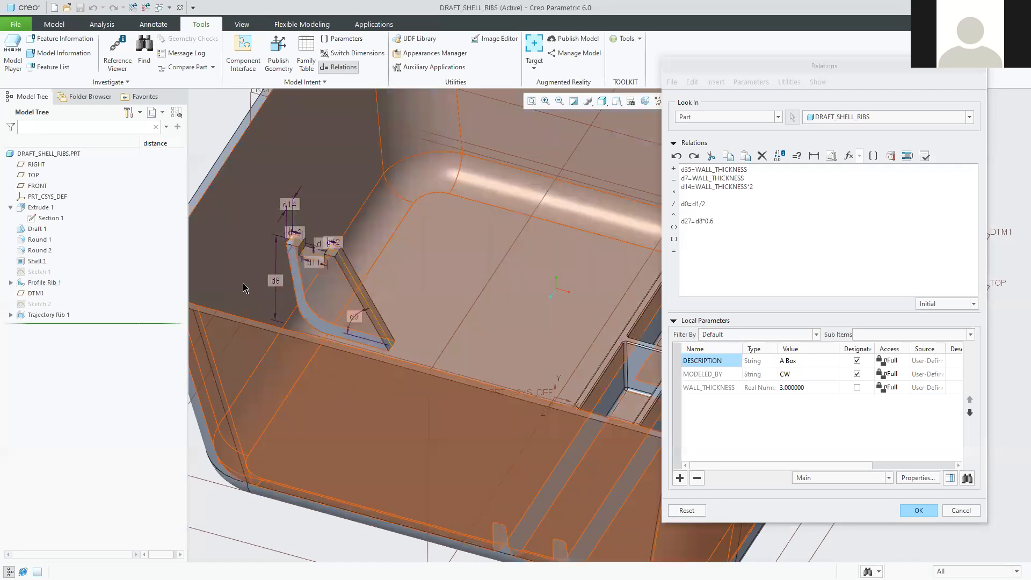
{"action": "scroll", "coordinate": [338, 289], "scroll_direction": "up", "scroll_amount": 2}
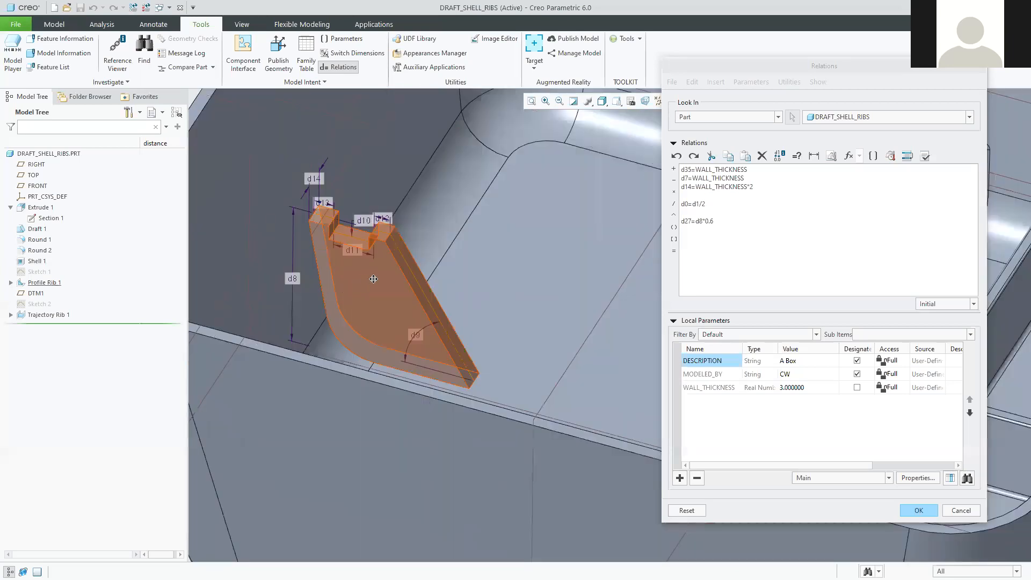
{"action": "middle_click_drag", "start_coordinate": [365, 290], "coordinate": [401, 278], "text": "shift"}
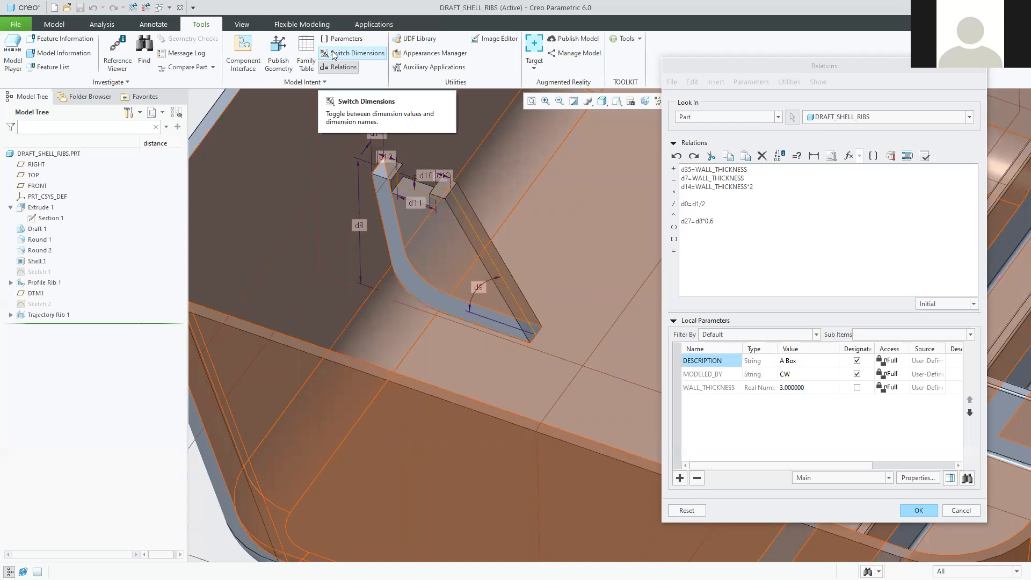
{"action": "left_click", "coordinate": [334, 55]}
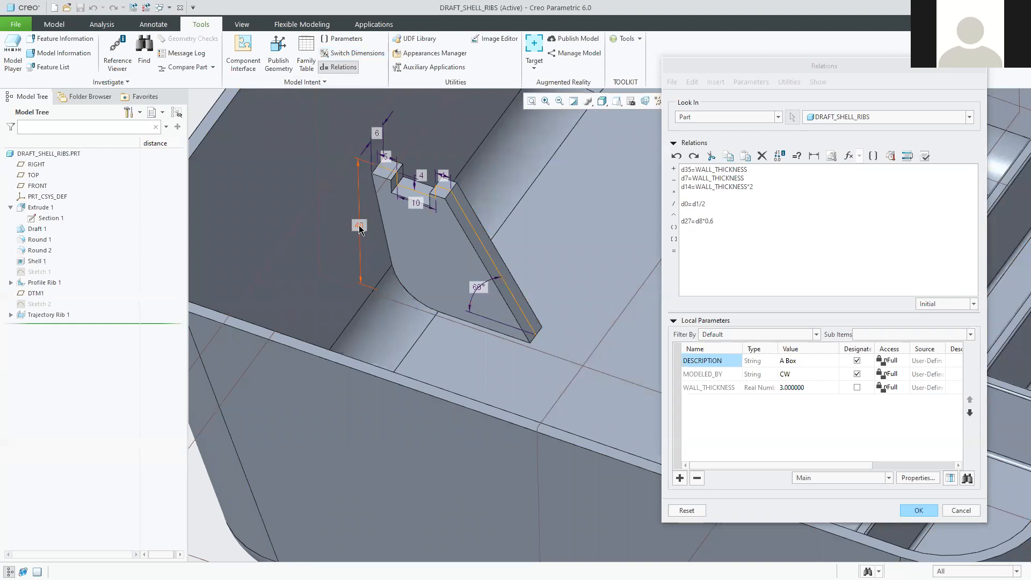
{"action": "left_click", "coordinate": [359, 226]}
Delete the unfinished d8 entry from the last relation line.
{"action": "left_click", "coordinate": [694, 237]}
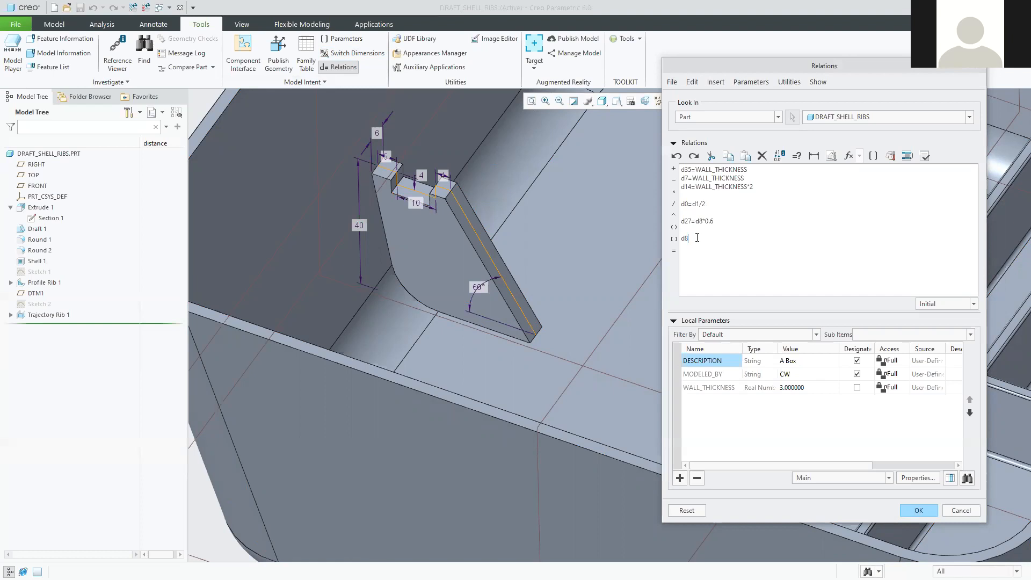
{"action": "left_click_drag", "start_coordinate": [690, 238], "coordinate": [677, 241]}
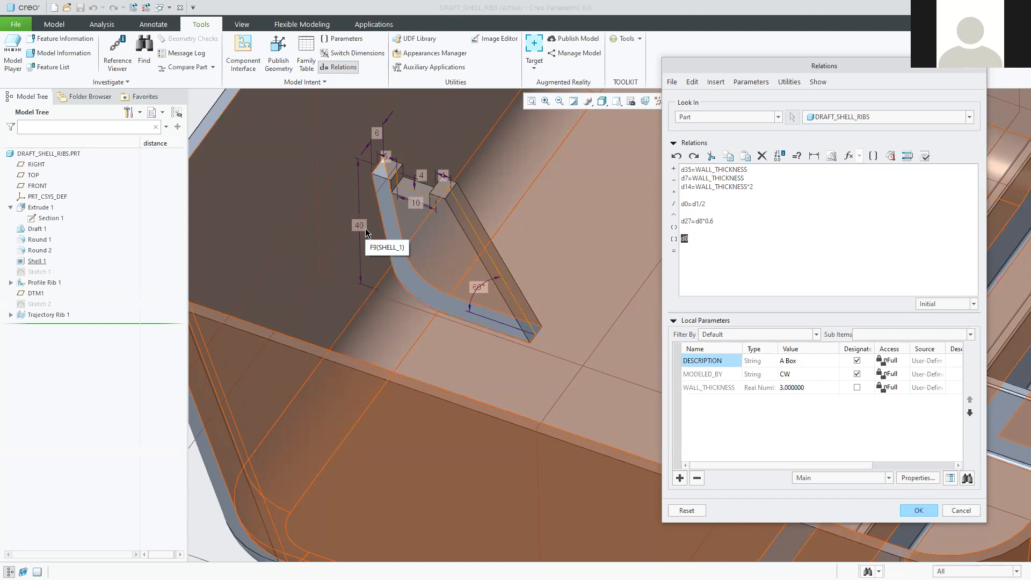
{"action": "left_click", "coordinate": [698, 238]}
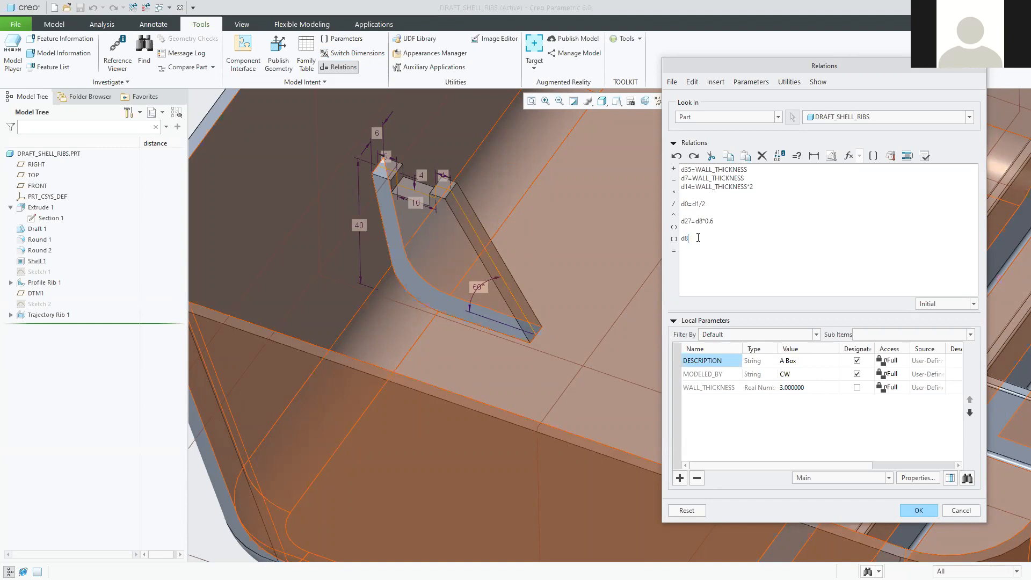
{"action": "key", "text": "BackSpace"}
{"action": "key", "text": "BackSpace"}
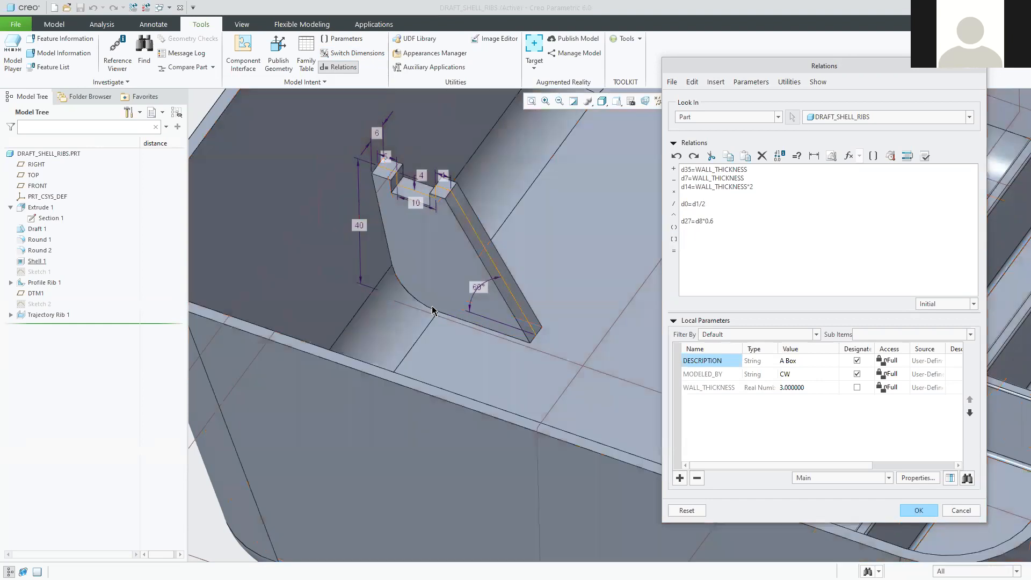
Switch dimensions back to symbolic names, then cancel the relation edits and confirm.
{"action": "left_click", "coordinate": [346, 67]}
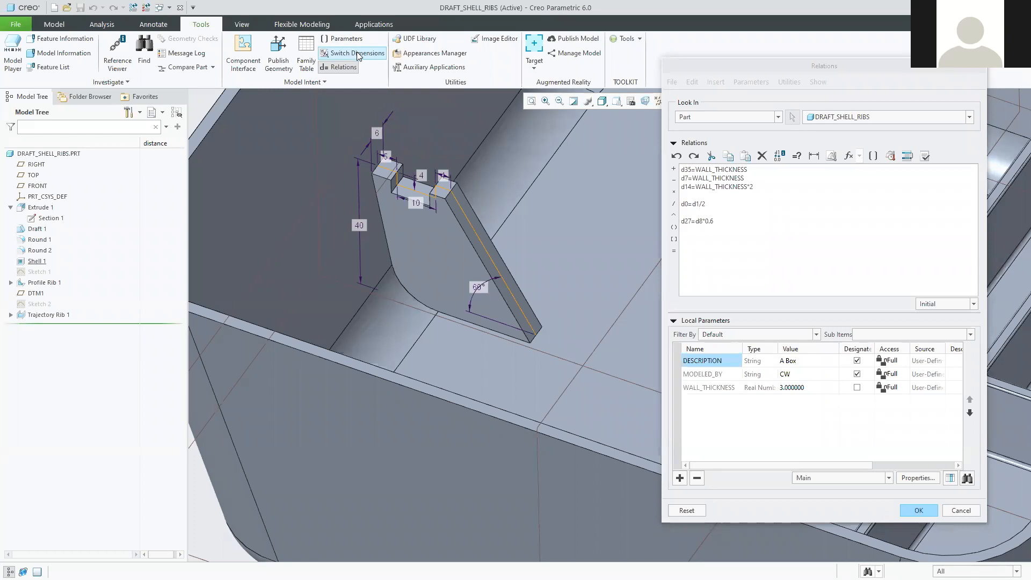
{"action": "left_click", "coordinate": [357, 51]}
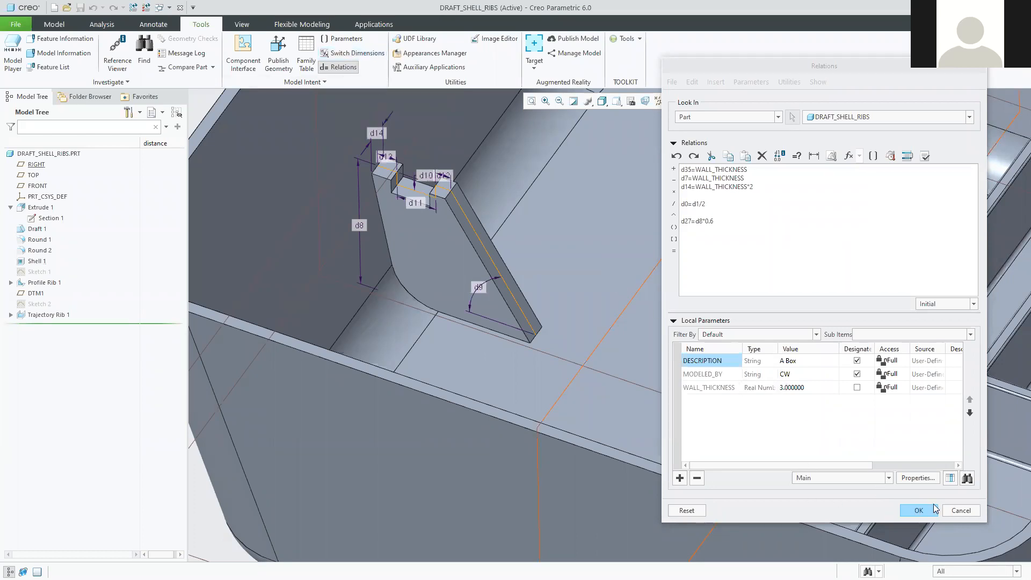
{"action": "left_click", "coordinate": [961, 510]}
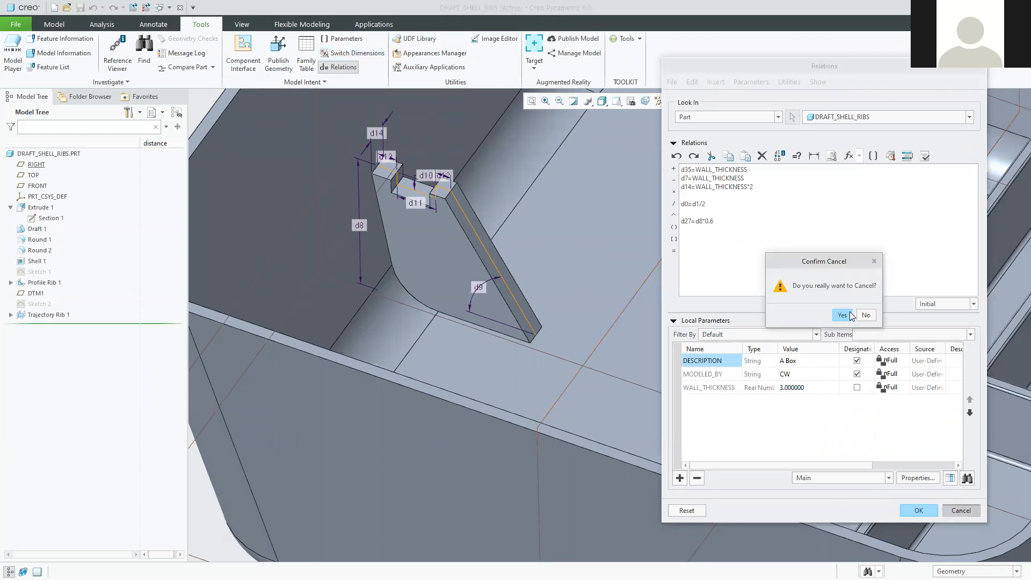
{"action": "left_click", "coordinate": [850, 316]}
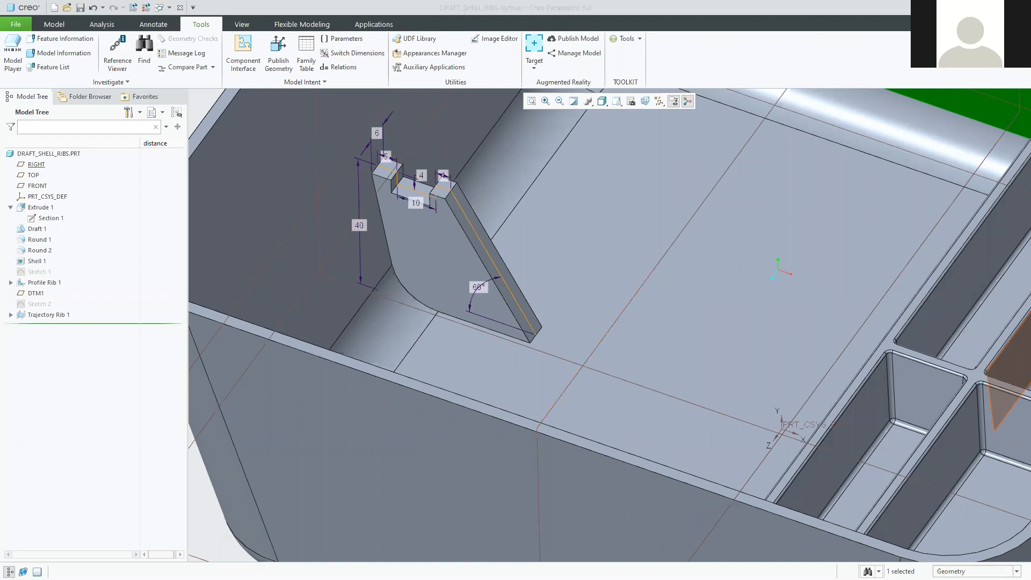
Highlight the tutorial's task to add a 'Matte' surface-finish parameter, then return to Creo.
{"action": "key", "text": "alt+Tab"}
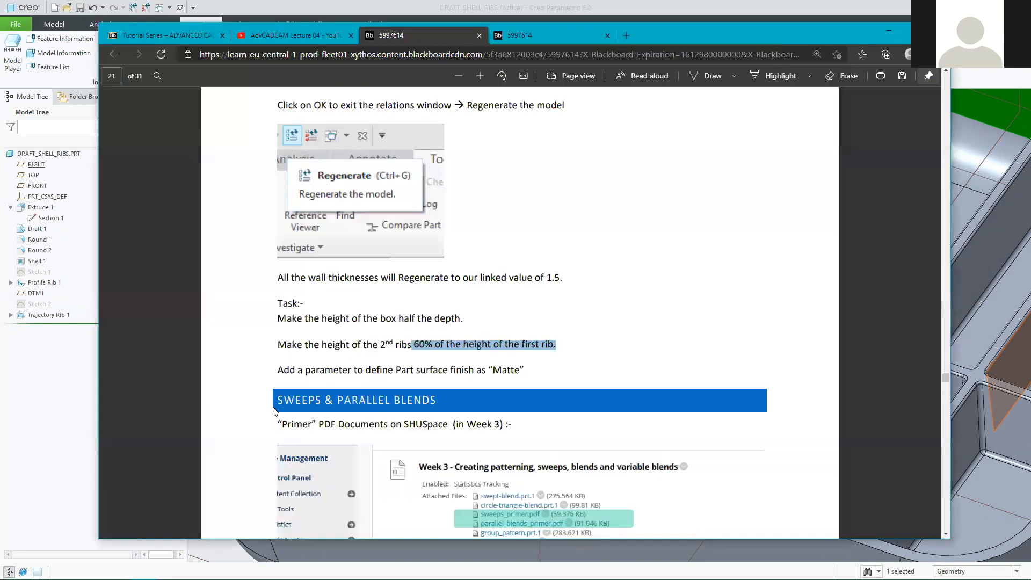
{"action": "left_click_drag", "start_coordinate": [278, 369], "coordinate": [532, 370]}
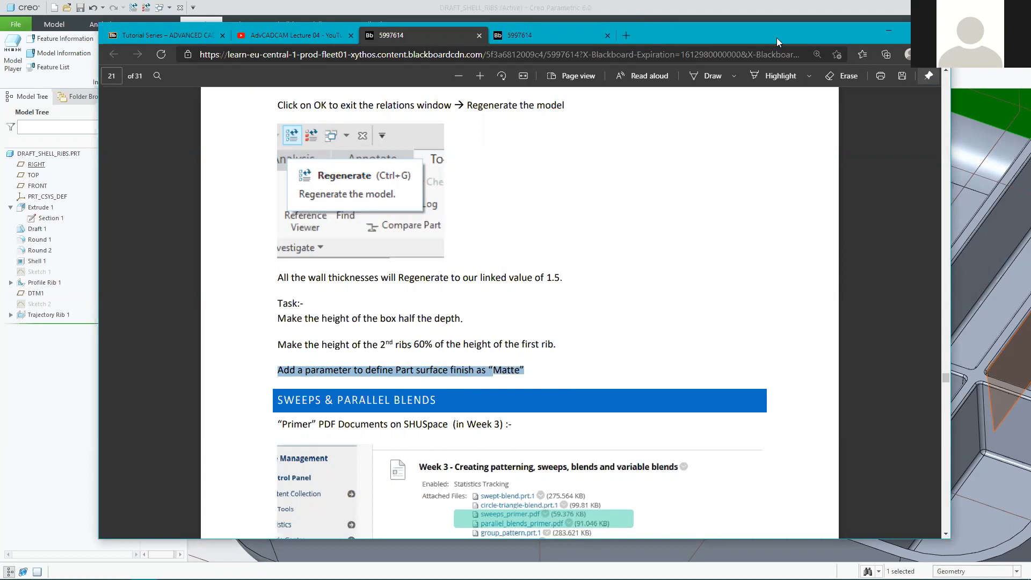
{"action": "left_click", "coordinate": [888, 32]}
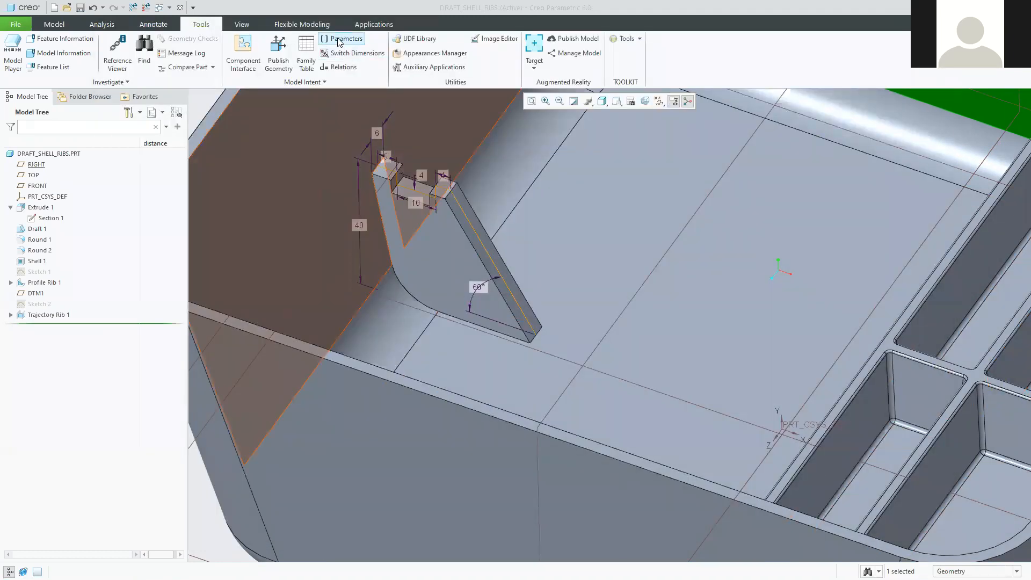
Add a new part parameter named Part_Finish.
{"action": "left_click", "coordinate": [344, 40]}
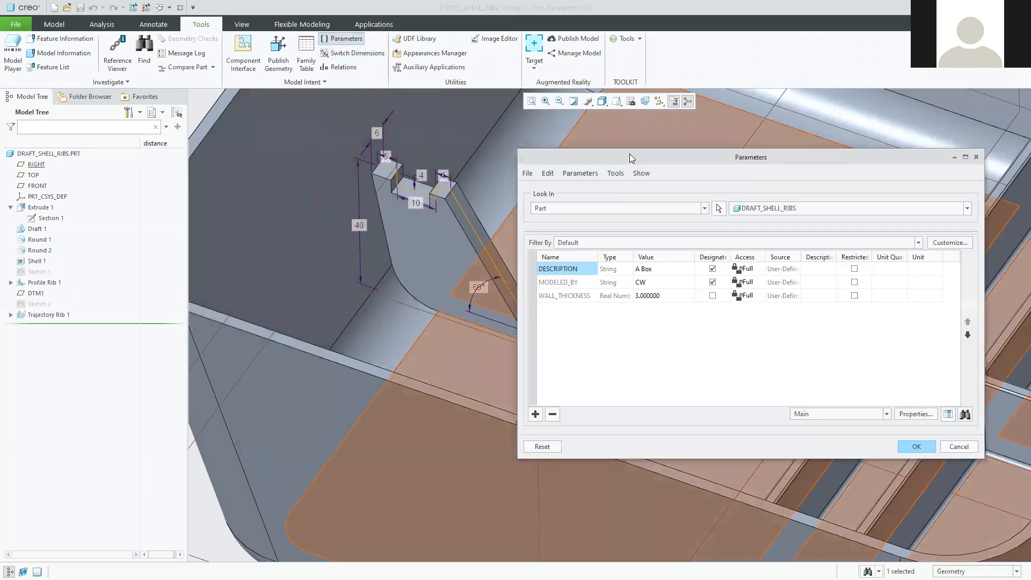
{"action": "left_click_drag", "start_coordinate": [631, 157], "coordinate": [616, 123]}
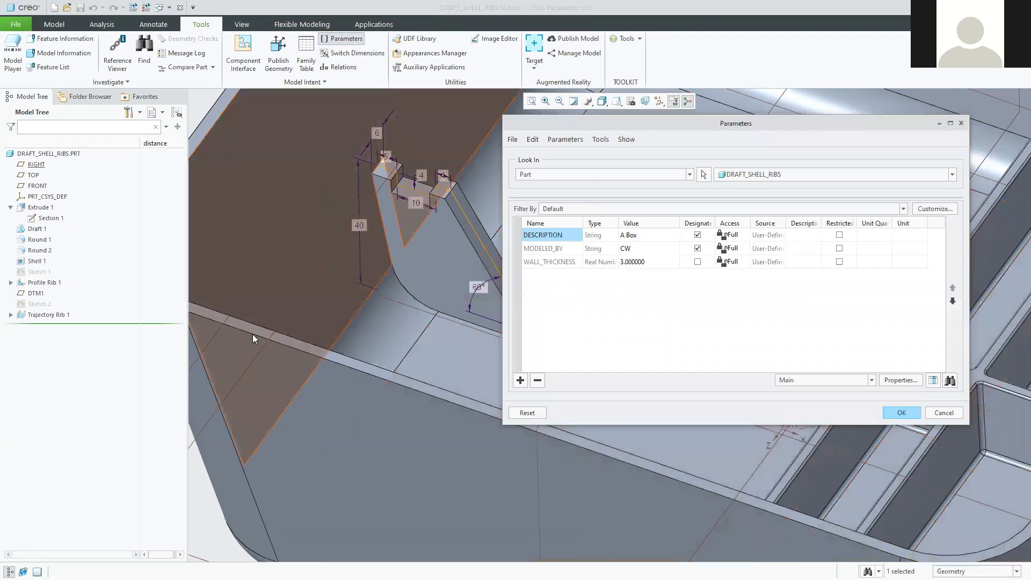
{"action": "left_click", "coordinate": [520, 380]}
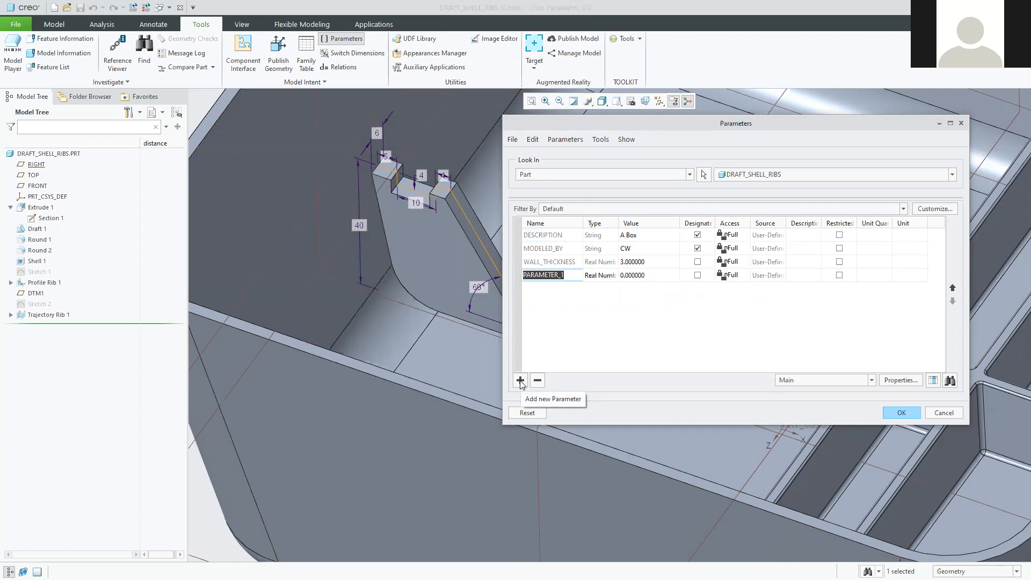
{"action": "type", "text": "Part_Finish"}
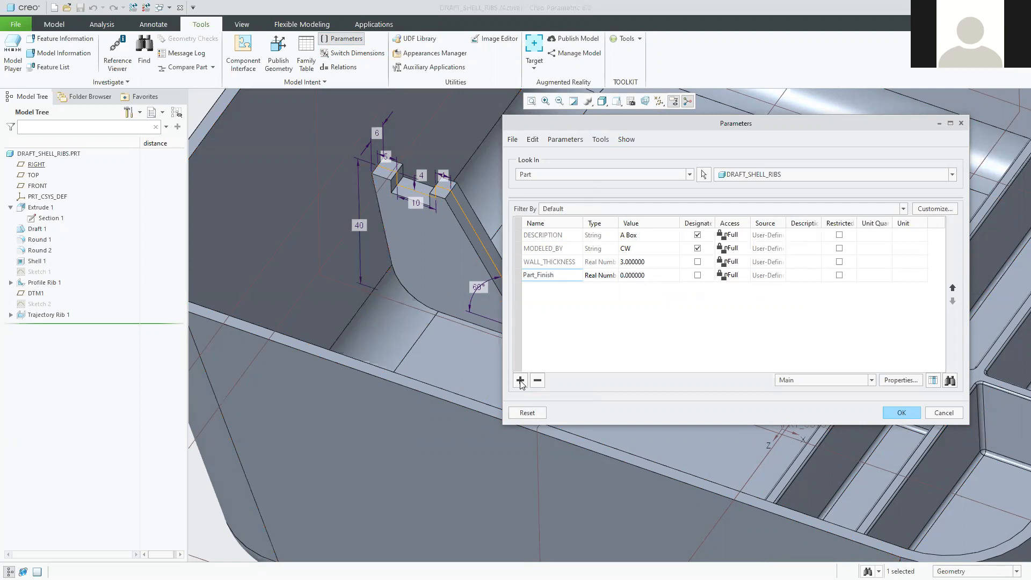
{"action": "key", "text": "Return"}
Make PART_FINISH a String parameter with value Matte, and add a second parameter row.
{"action": "left_click", "coordinate": [614, 276]}
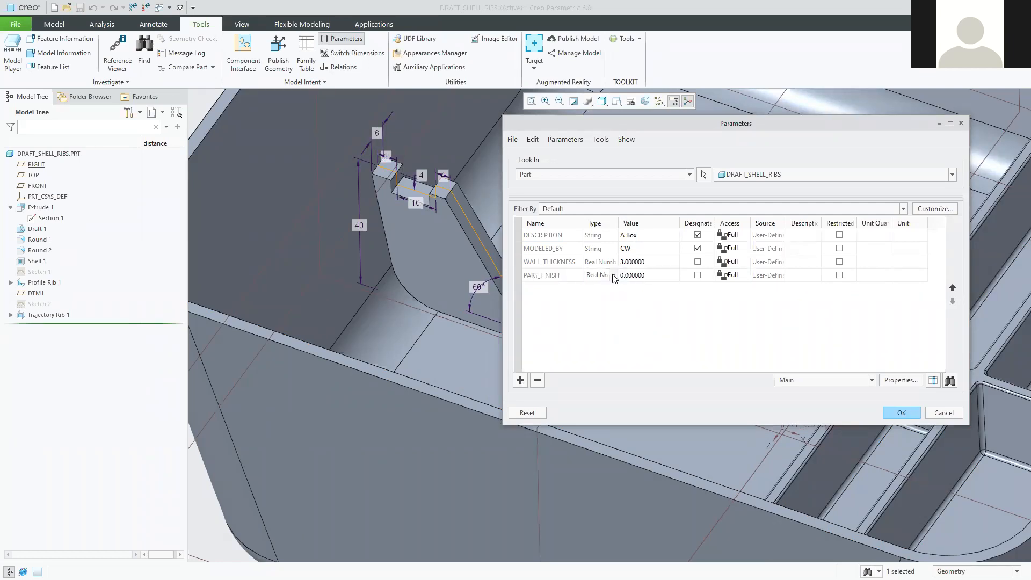
{"action": "left_click", "coordinate": [614, 276]}
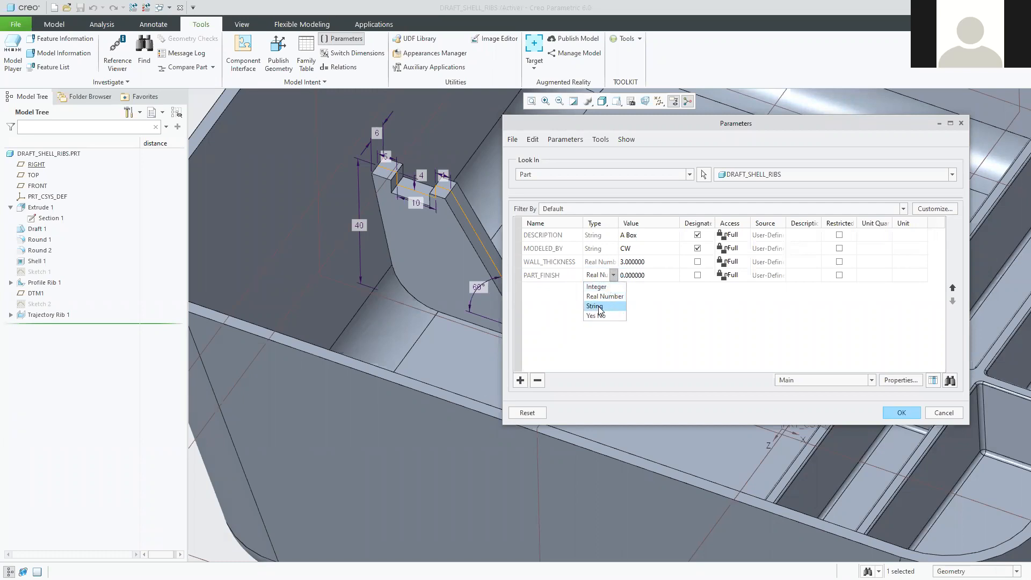
{"action": "left_click", "coordinate": [599, 307]}
{"action": "left_click", "coordinate": [633, 276]}
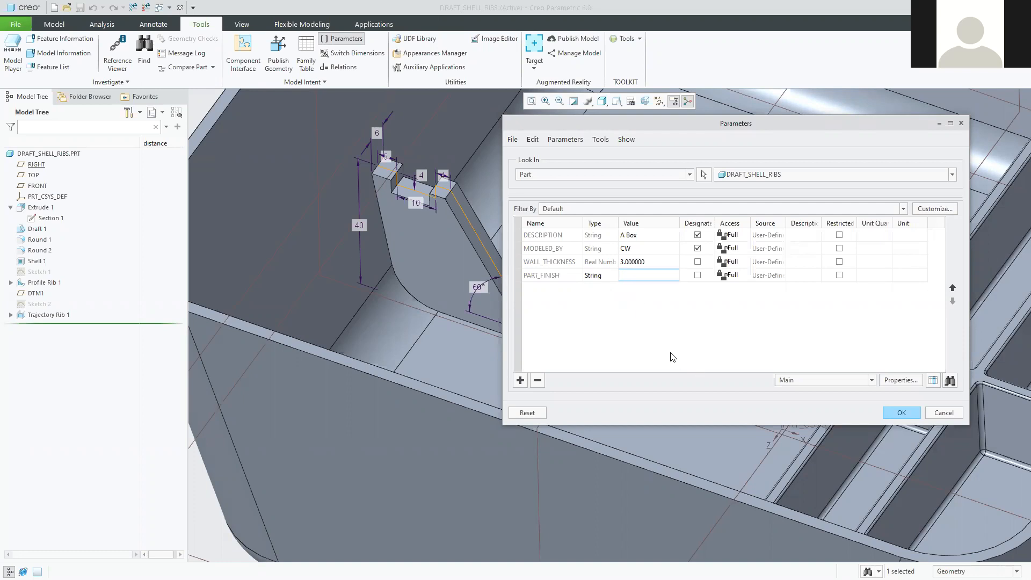
{"action": "type", "text": "Matte"}
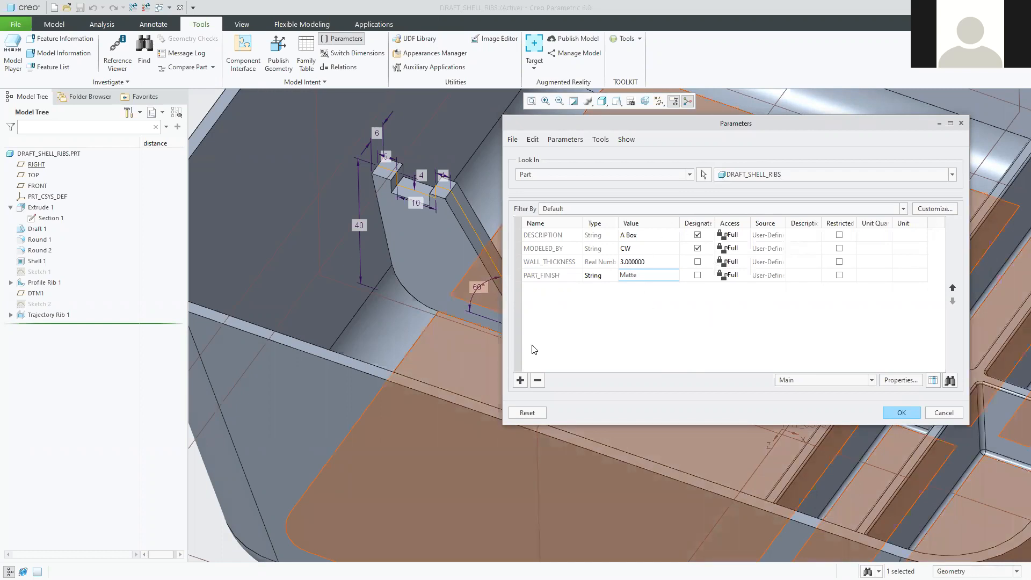
{"action": "left_click", "coordinate": [519, 381]}
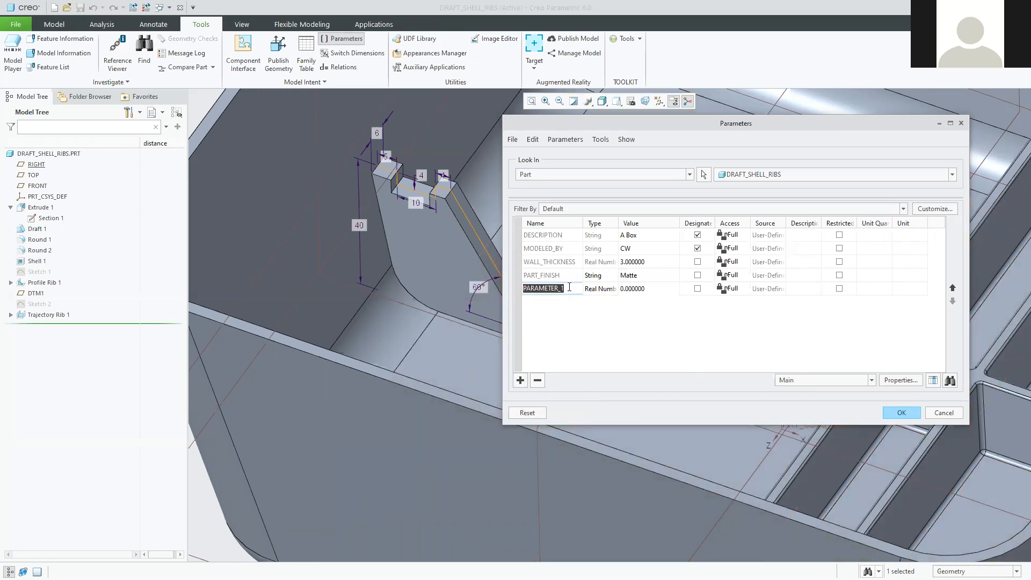
Rename the new parameter to Purchased and make it a Yes No type.
{"action": "type", "text": "Purchased"}
{"action": "key", "text": "Return"}
{"action": "left_click", "coordinate": [608, 289]}
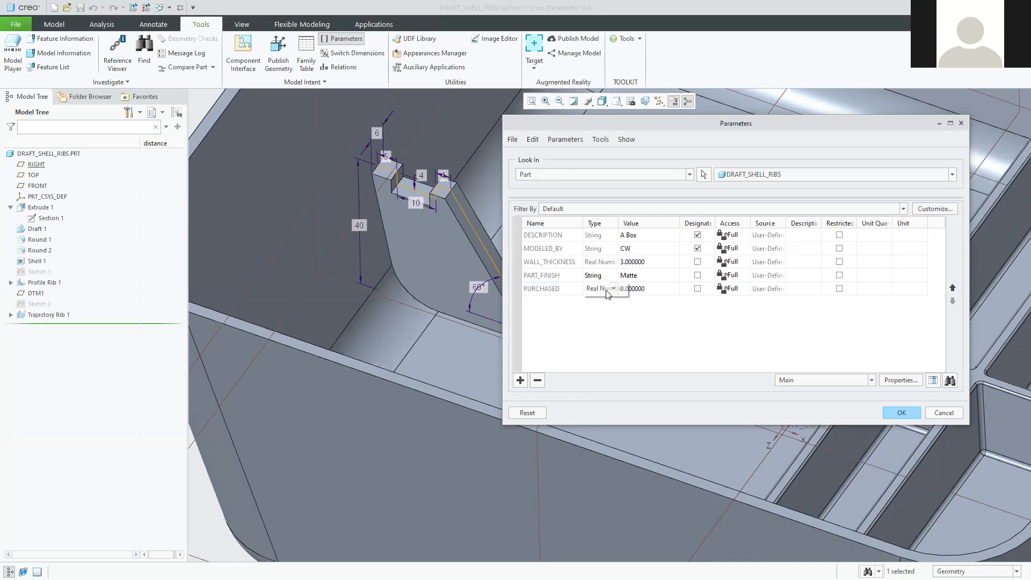
{"action": "left_click", "coordinate": [614, 289]}
{"action": "left_click", "coordinate": [602, 329]}
Set PURCHASED's value to NO after briefly trying YES.
{"action": "left_click", "coordinate": [639, 290]}
{"action": "left_click", "coordinate": [636, 290]}
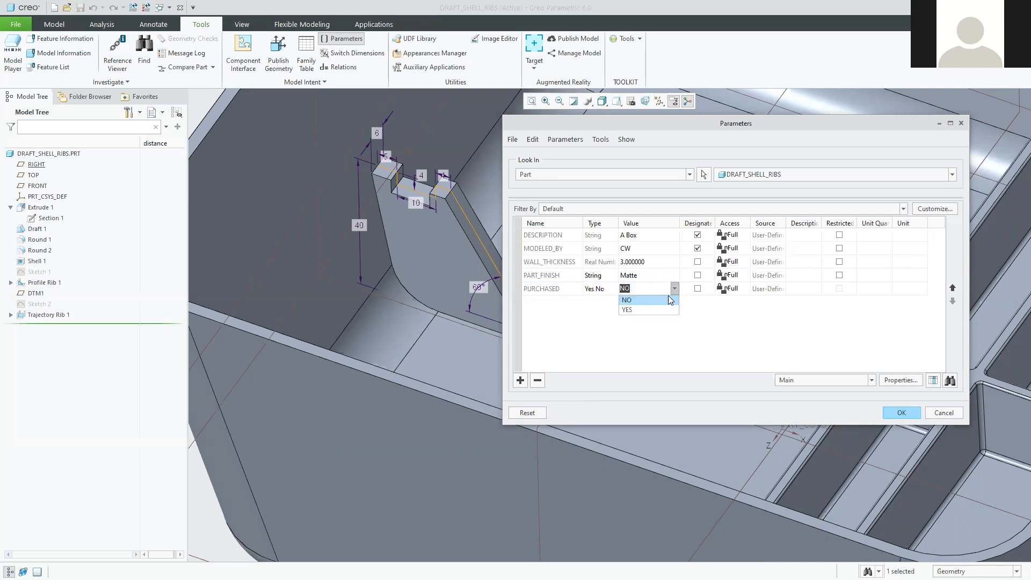
{"action": "left_click", "coordinate": [630, 310]}
{"action": "left_click", "coordinate": [673, 290]}
{"action": "left_click", "coordinate": [627, 300]}
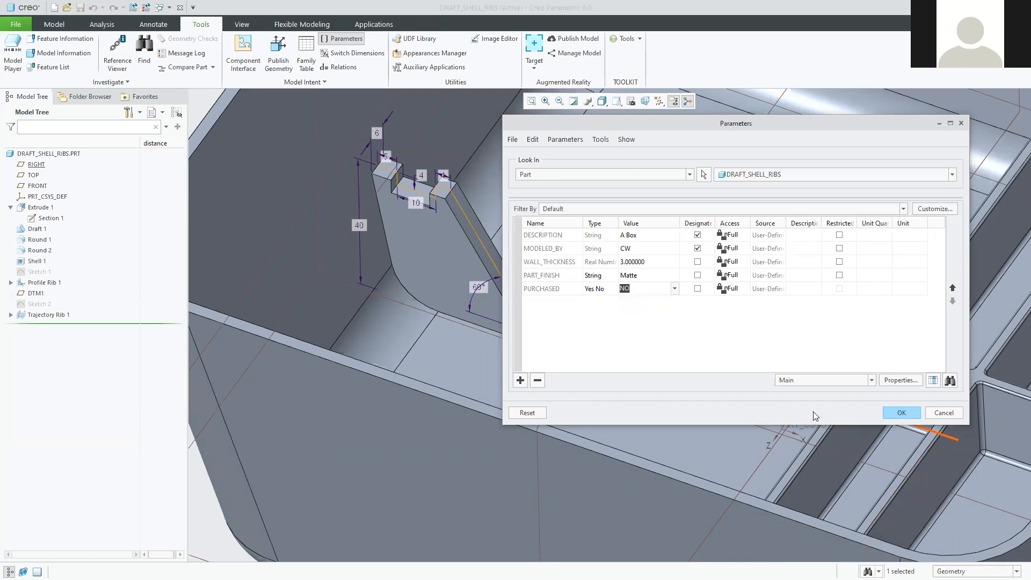
{"action": "left_click_drag", "start_coordinate": [546, 123], "coordinate": [572, 178]}
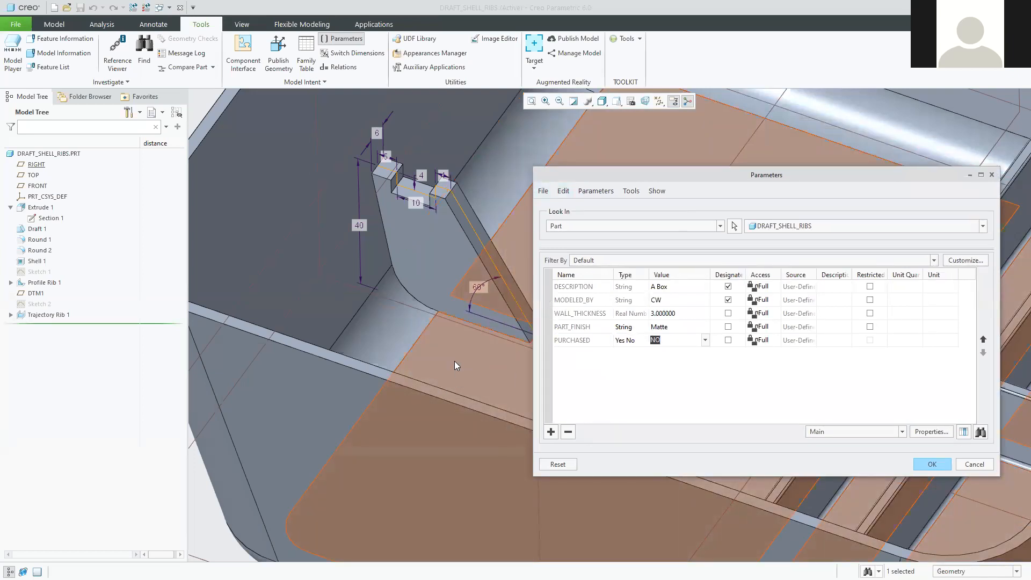
{"action": "scroll", "coordinate": [458, 359], "scroll_direction": "up", "scroll_amount": 5}
{"action": "middle_click_drag", "start_coordinate": [475, 363], "coordinate": [381, 349], "text": "shift"}
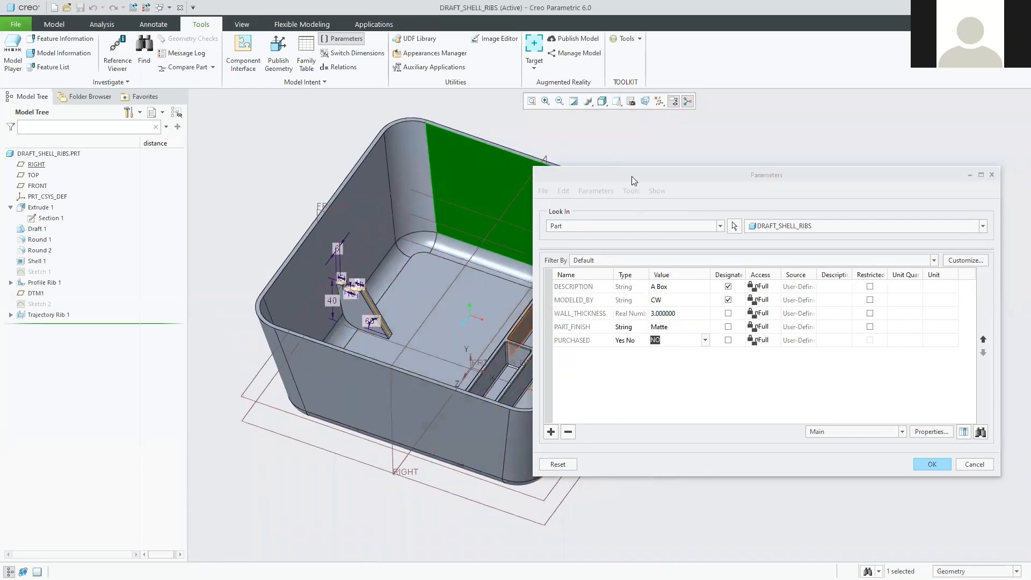
Move the Parameters dialog aside and switch to the tutorial PDF.
{"action": "left_click", "coordinate": [613, 187]}
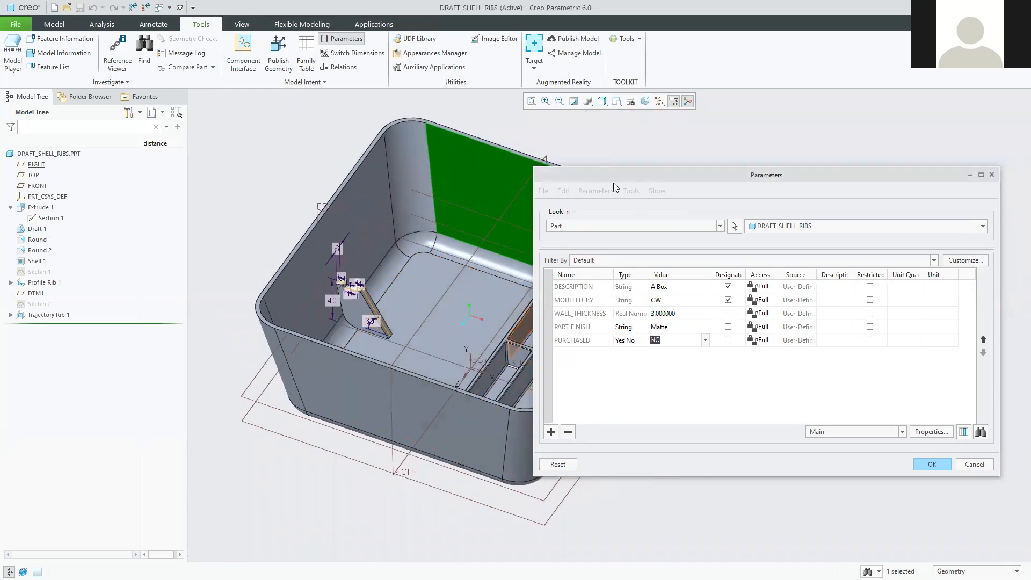
{"action": "left_click_drag", "start_coordinate": [613, 183], "coordinate": [598, 172]}
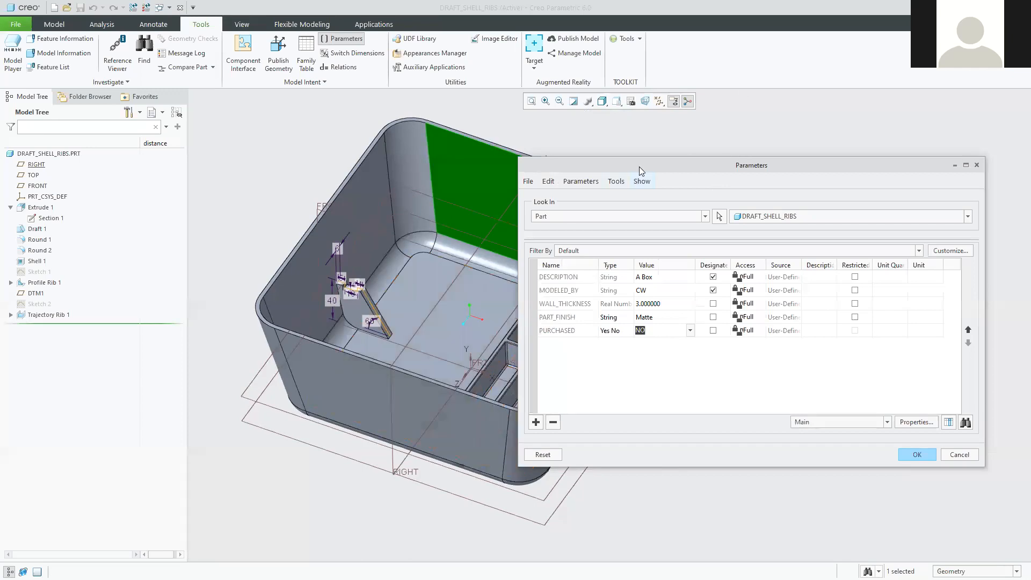
{"action": "left_click_drag", "start_coordinate": [612, 170], "coordinate": [572, 171]}
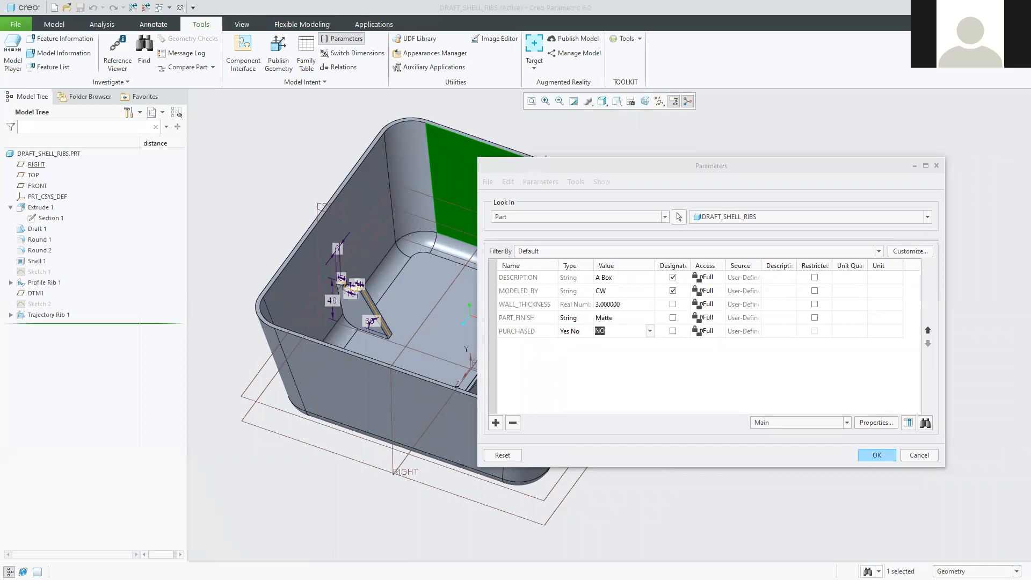
{"action": "key", "text": "alt+Tab"}
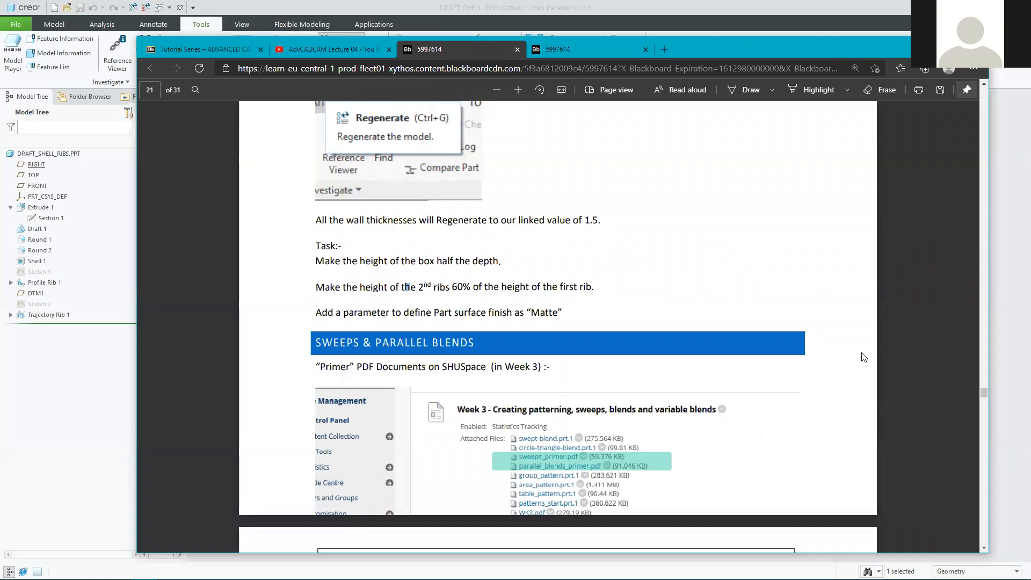
Recheck the tutorial task list, then accept the PART_FINISH and PURCHASED parameters.
{"action": "left_click", "coordinate": [453, 286]}
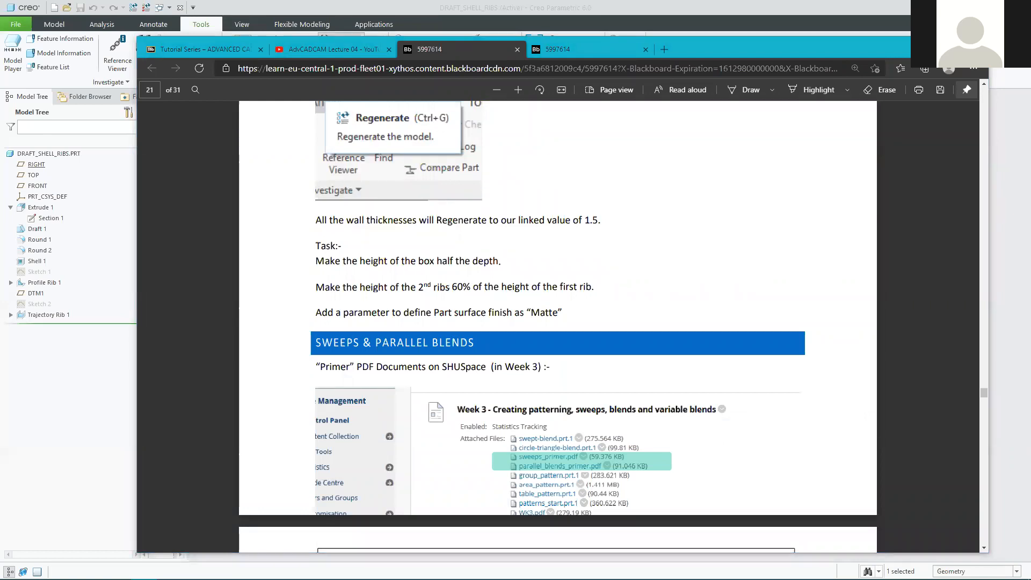
{"action": "left_click", "coordinate": [927, 45]}
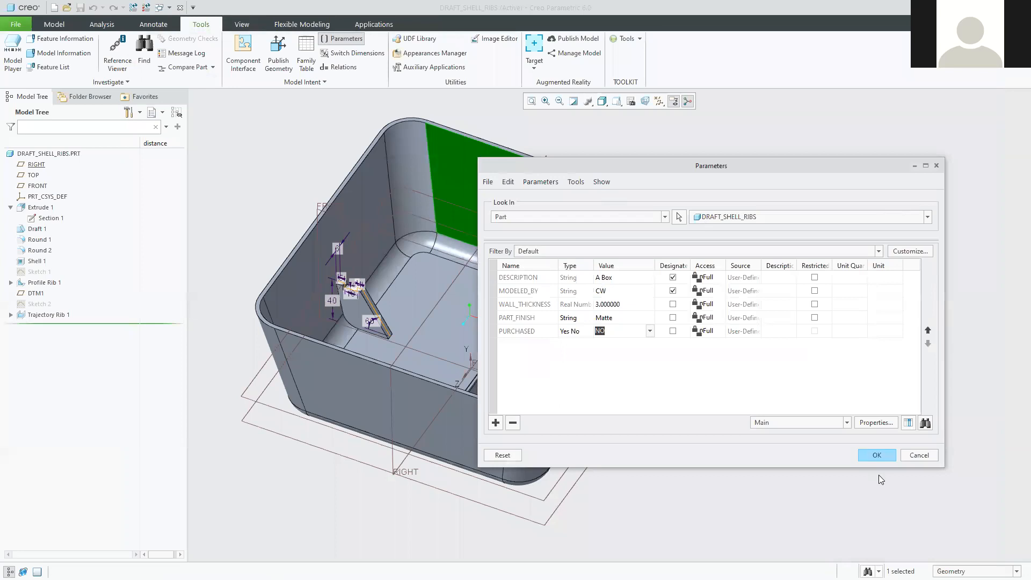
{"action": "left_click", "coordinate": [877, 455]}
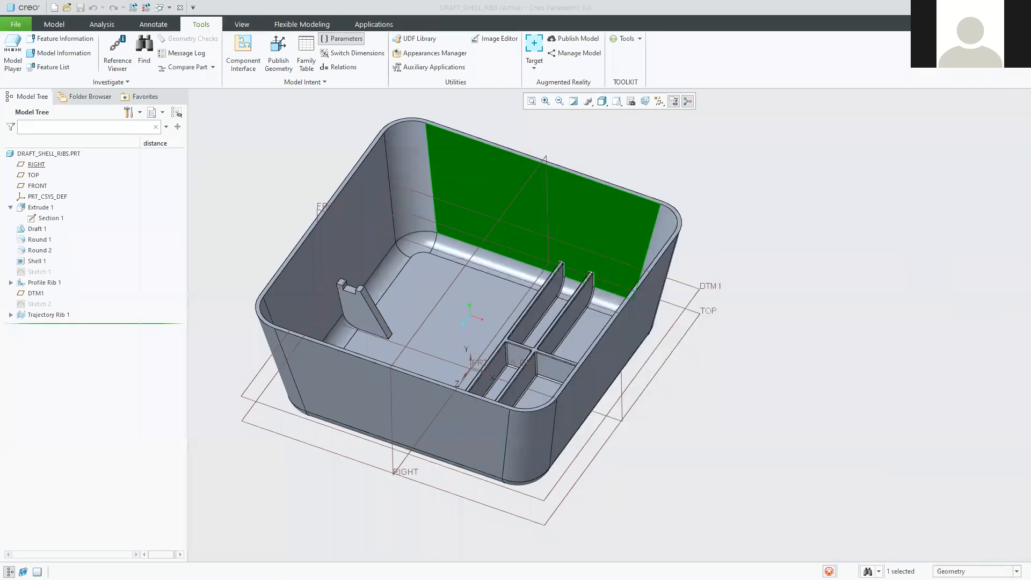
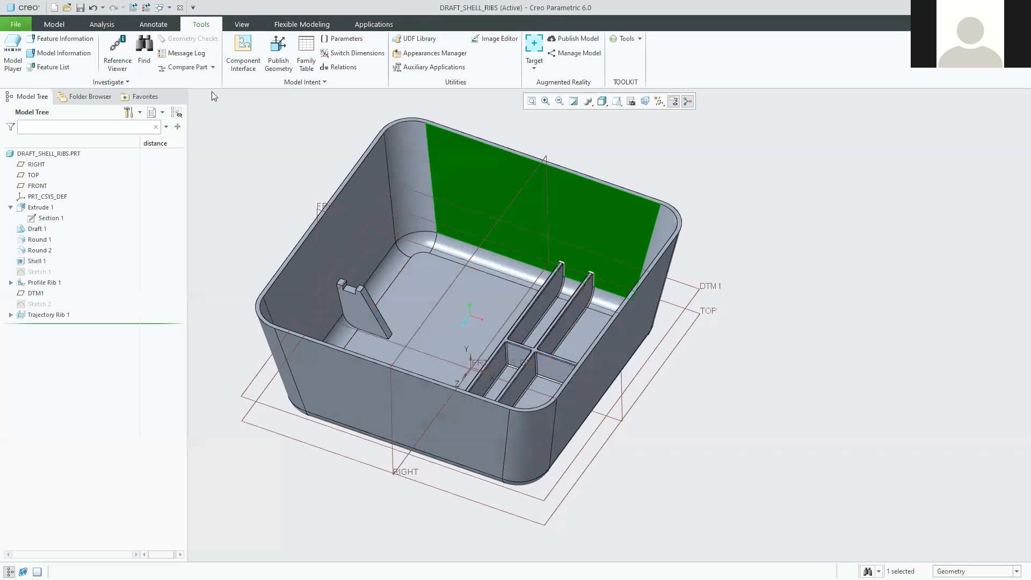
Save the DRAFT_SHELL_RIBS part and switch to the browser showing the tutorial PDF's page 21 task list.
{"action": "left_click", "coordinate": [80, 7]}
{"action": "key", "text": "alt+Tab"}
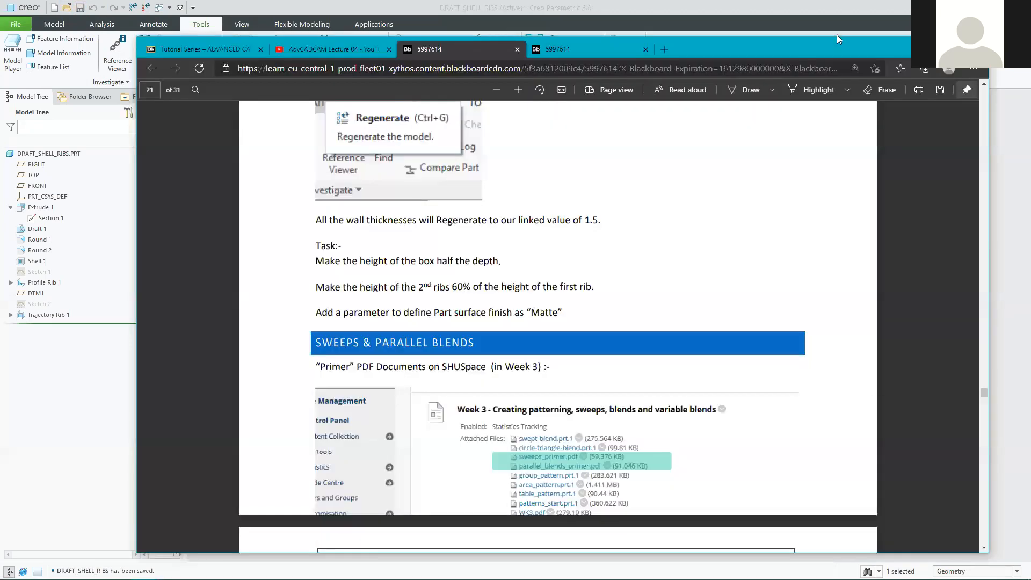
Maximise the browser, go to the module's Assessment area, and open the Assignment Coursework 1 brief PDF in a new tab.
{"action": "left_click", "coordinate": [959, 42]}
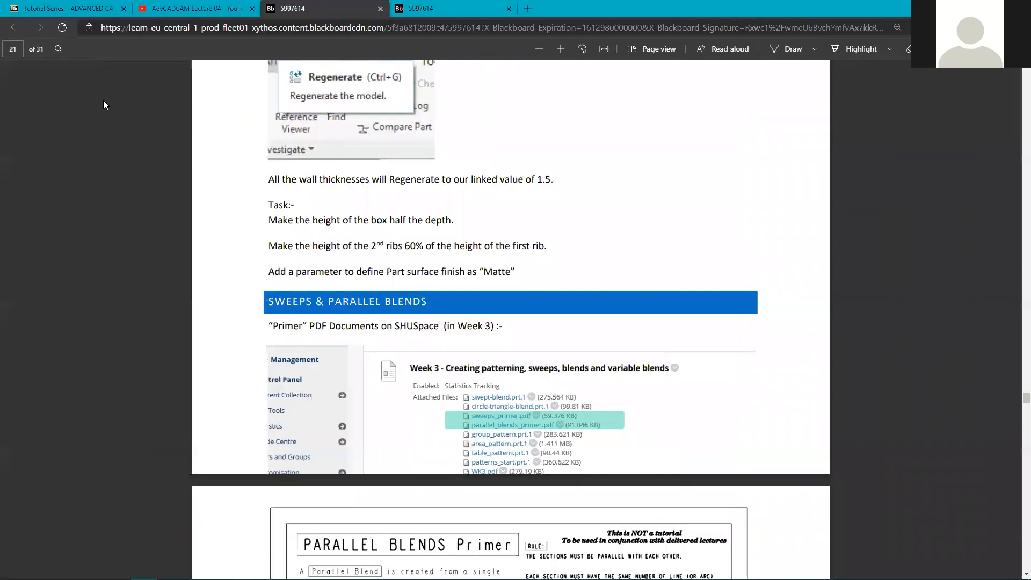
{"action": "left_click", "coordinate": [48, 13]}
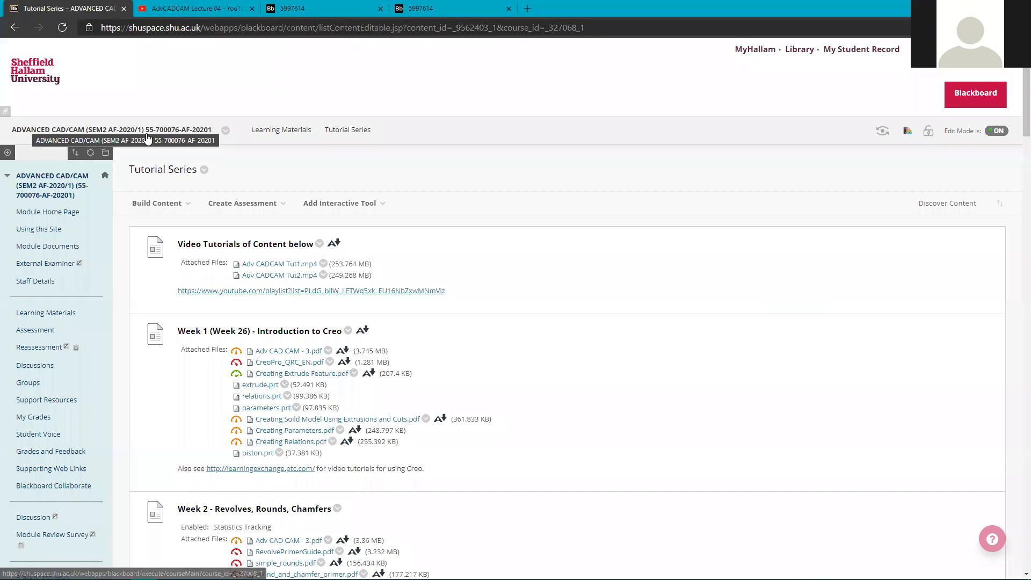
{"action": "left_click", "coordinate": [36, 333]}
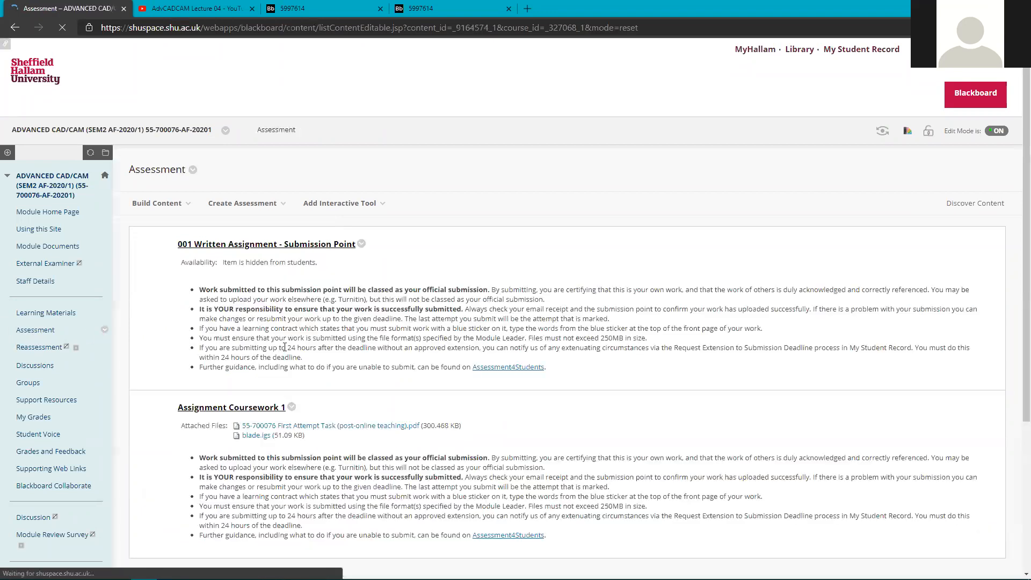
{"action": "scroll", "coordinate": [299, 255], "scroll_direction": "down", "scroll_amount": 3}
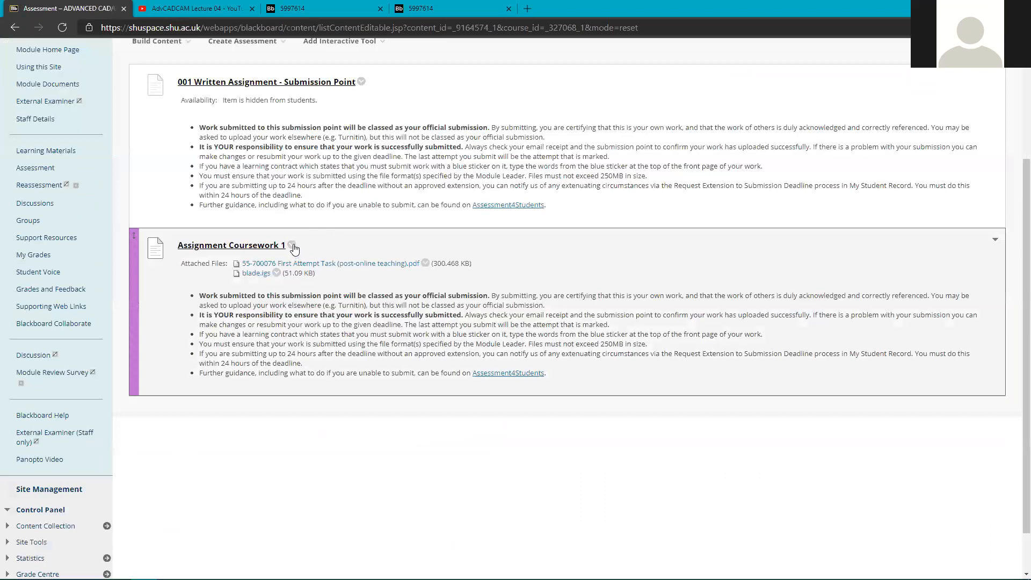
{"action": "left_click", "coordinate": [294, 244]}
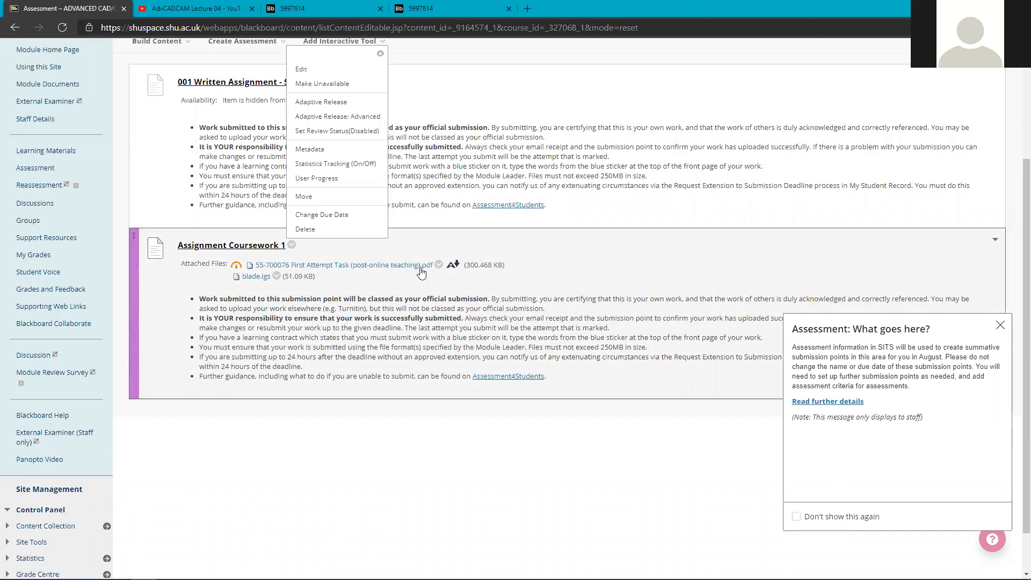
{"action": "middle_click", "coordinate": [413, 268]}
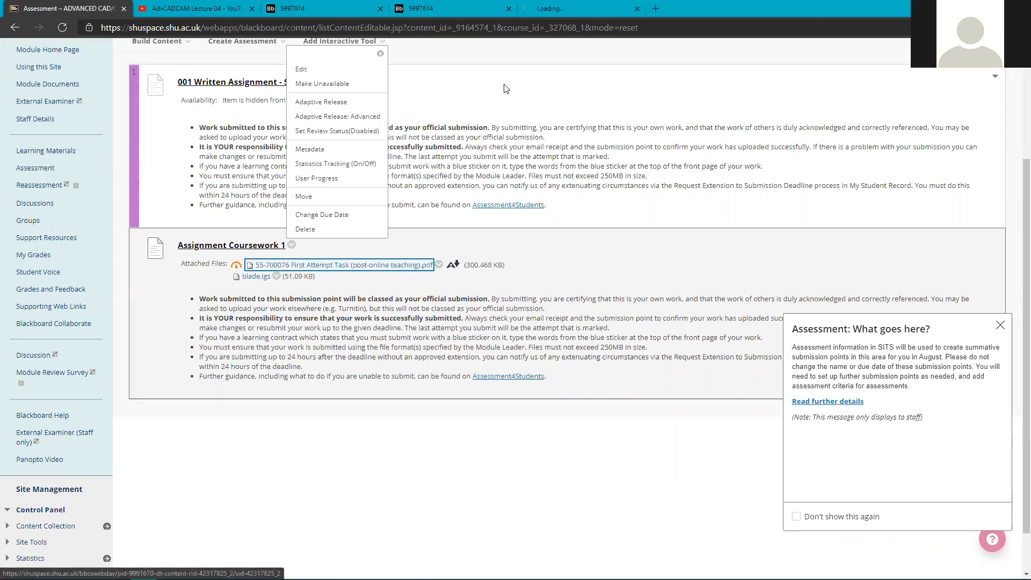
{"action": "left_click", "coordinate": [565, 11]}
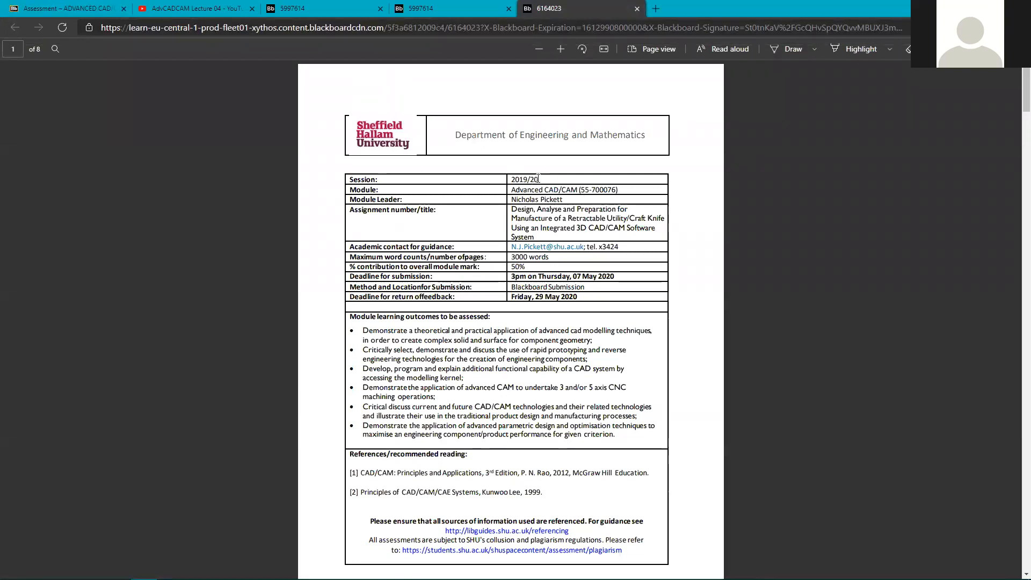
Highlight the Session 2019/20 value, glance at the other PDF and Blackboard tabs, then return to the brief.
{"action": "left_click_drag", "start_coordinate": [539, 178], "coordinate": [510, 179]}
{"action": "left_click", "coordinate": [430, 8]}
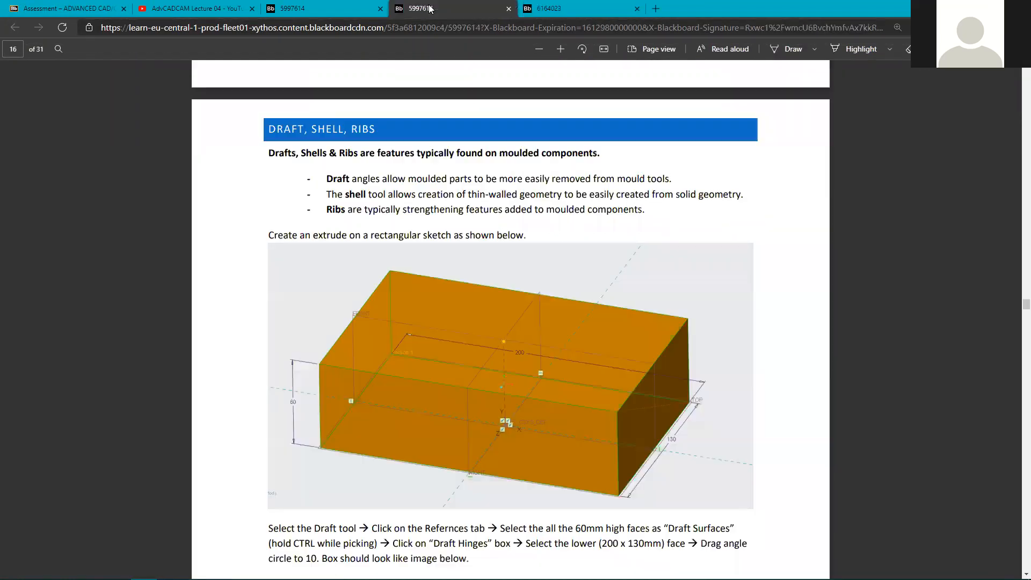
{"action": "left_click", "coordinate": [349, 10]}
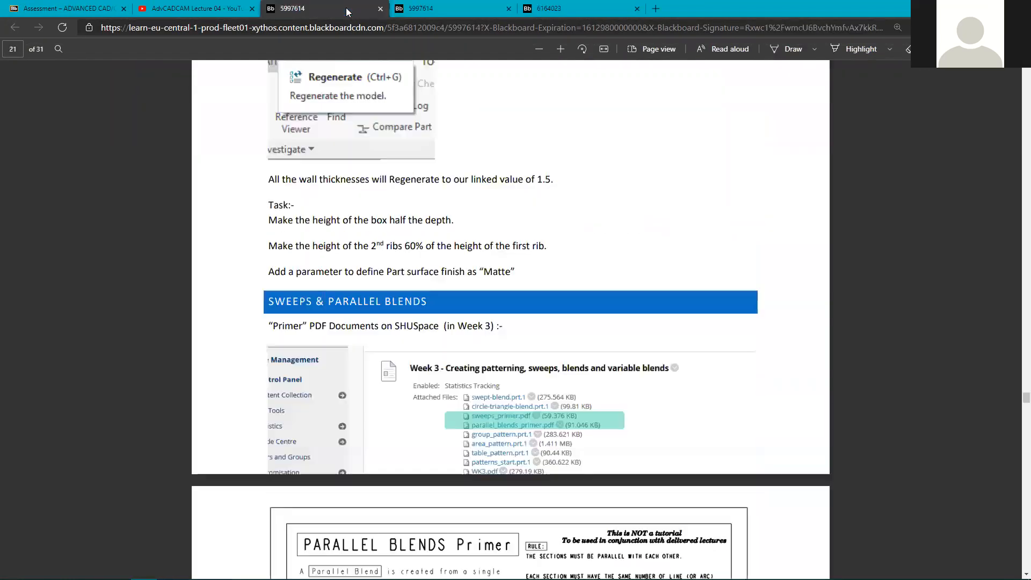
{"action": "left_click", "coordinate": [81, 6]}
{"action": "left_click", "coordinate": [582, 10]}
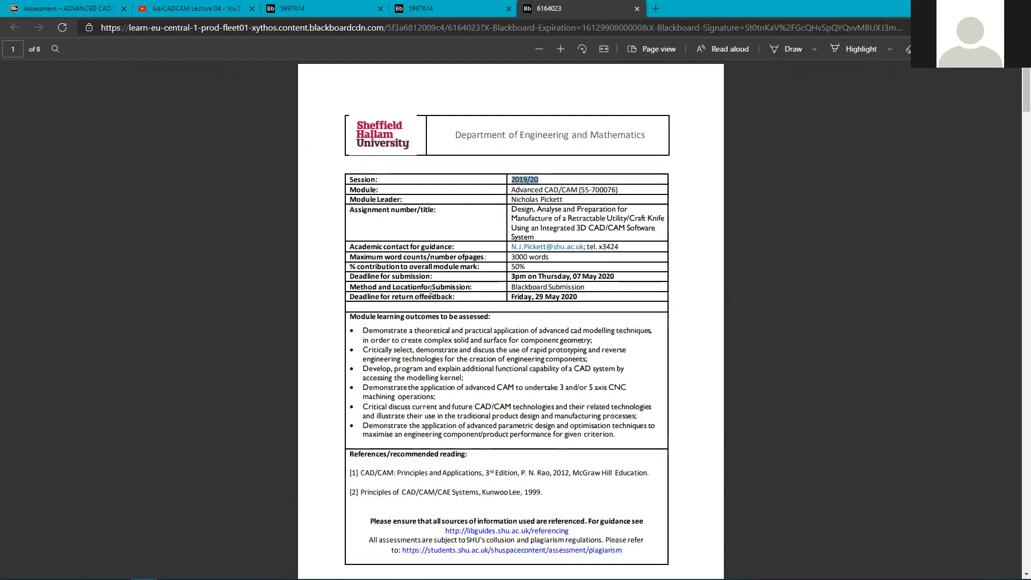
Scroll the brief down to the marking criteria tables on page 6.
{"action": "scroll", "coordinate": [438, 351], "scroll_direction": "down", "scroll_amount": 5}
{"action": "scroll", "coordinate": [435, 360], "scroll_direction": "down", "scroll_amount": 10}
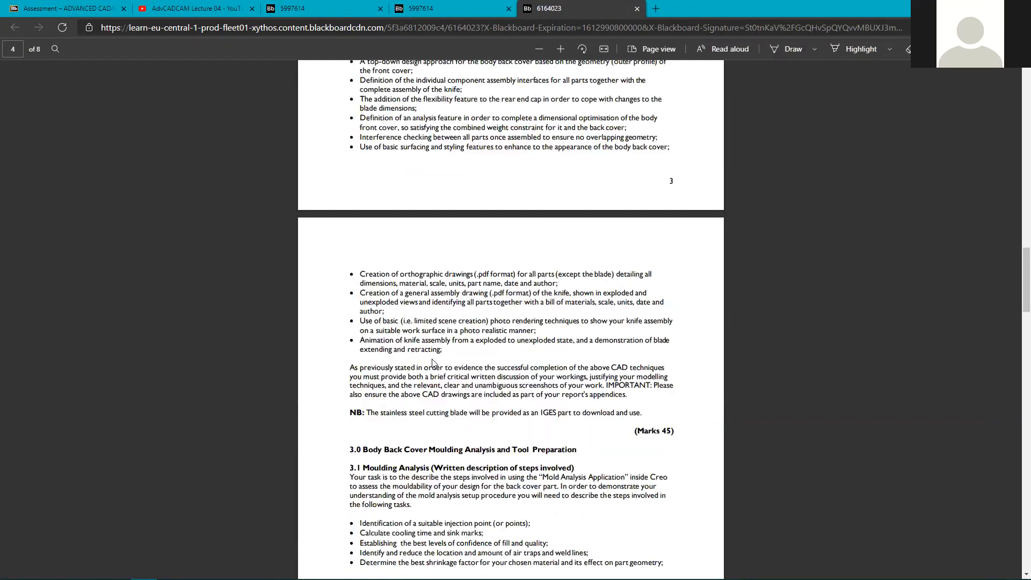
{"action": "scroll", "coordinate": [429, 354], "scroll_direction": "down", "scroll_amount": 20}
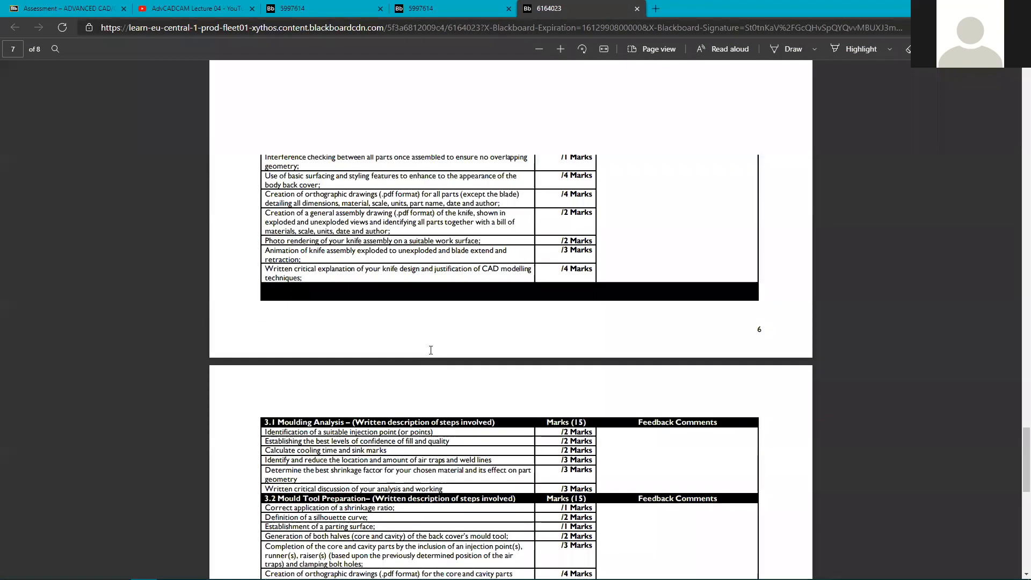
{"action": "scroll", "coordinate": [426, 346], "scroll_direction": "down", "scroll_amount": 3}
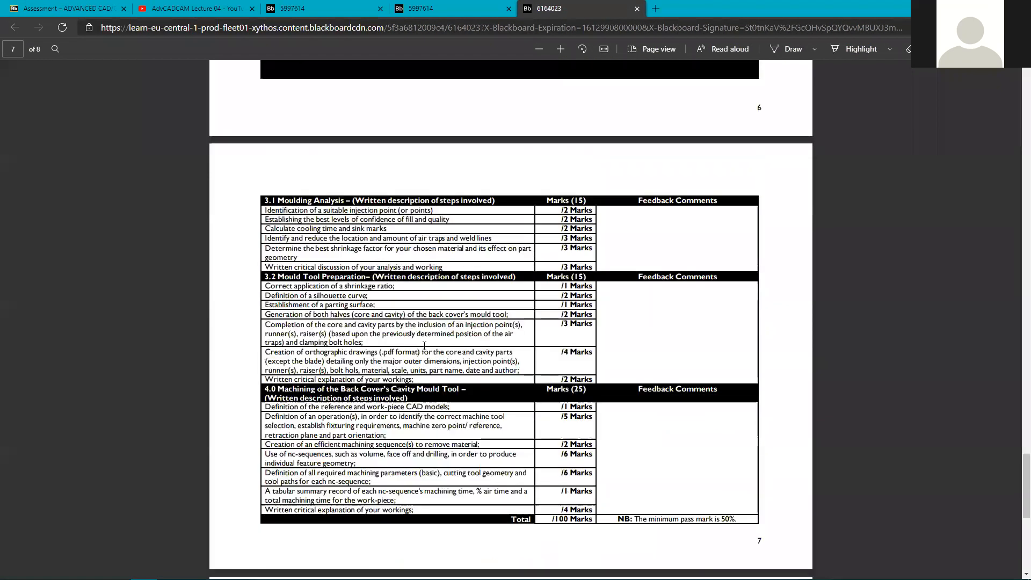
{"action": "scroll", "coordinate": [427, 333], "scroll_direction": "up", "scroll_amount": 3}
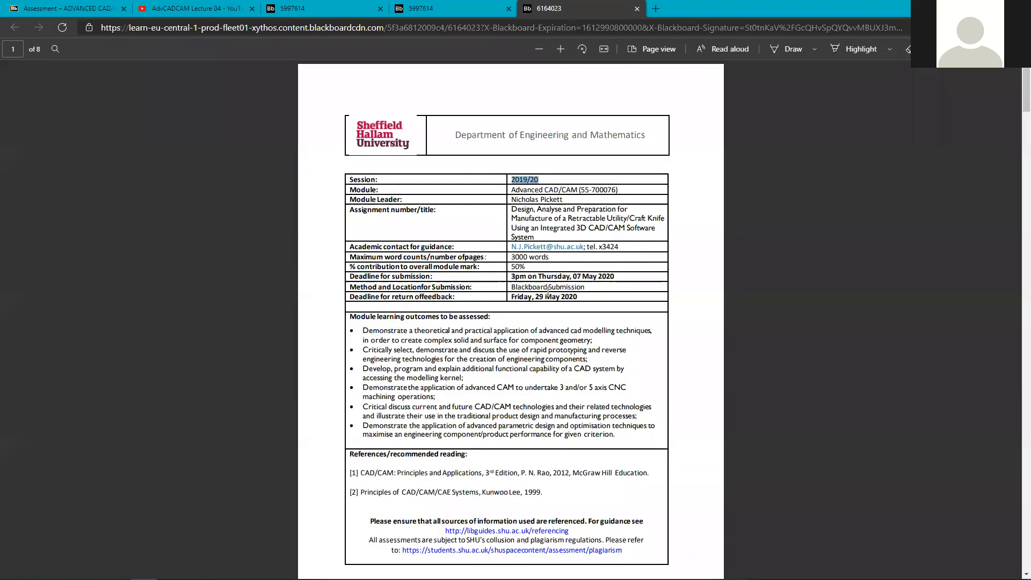
{"action": "scroll", "coordinate": [483, 410], "scroll_direction": "down", "scroll_amount": 7}
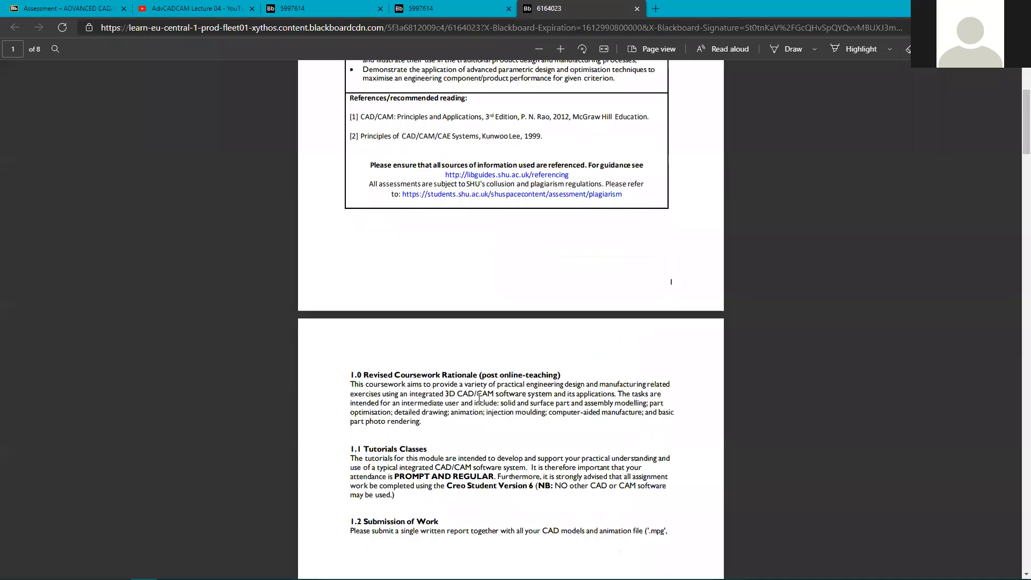
{"action": "scroll", "coordinate": [479, 397], "scroll_direction": "down", "scroll_amount": 10}
{"action": "scroll", "coordinate": [479, 396], "scroll_direction": "down", "scroll_amount": 14}
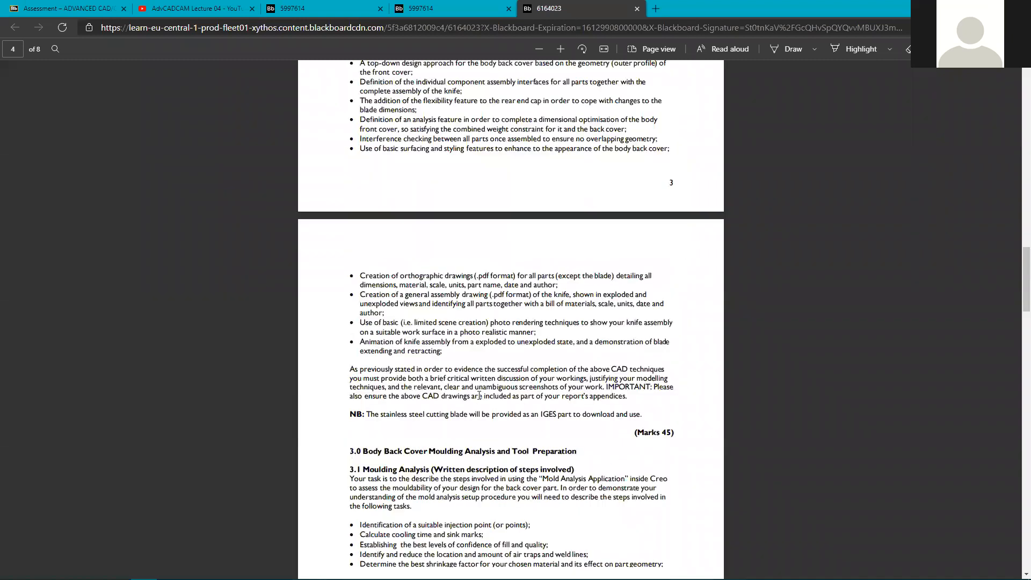
{"action": "scroll", "coordinate": [479, 396], "scroll_direction": "down", "scroll_amount": 20}
Scroll back up to the 1.0 Revised Coursework Rationale on page 2.
{"action": "scroll", "coordinate": [479, 395], "scroll_direction": "up", "scroll_amount": 1}
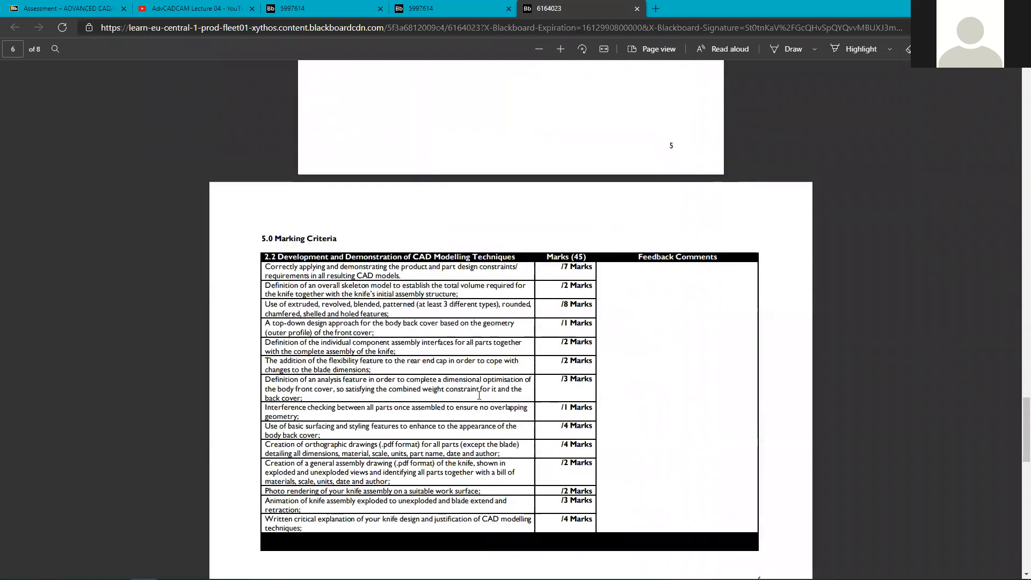
{"action": "scroll", "coordinate": [479, 398], "scroll_direction": "up", "scroll_amount": 5}
{"action": "scroll", "coordinate": [478, 395], "scroll_direction": "up", "scroll_amount": 5}
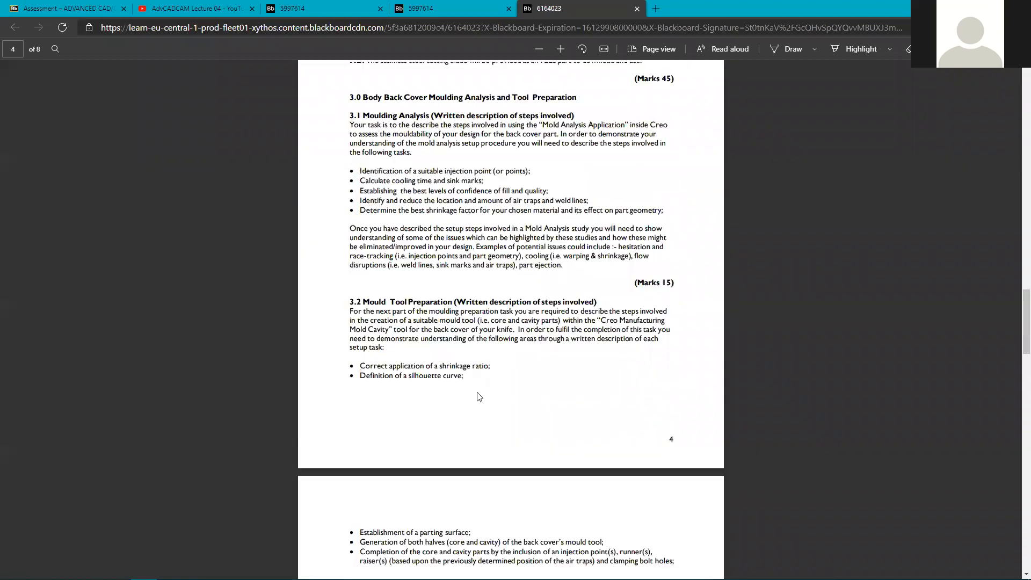
{"action": "scroll", "coordinate": [478, 394], "scroll_direction": "up", "scroll_amount": 6}
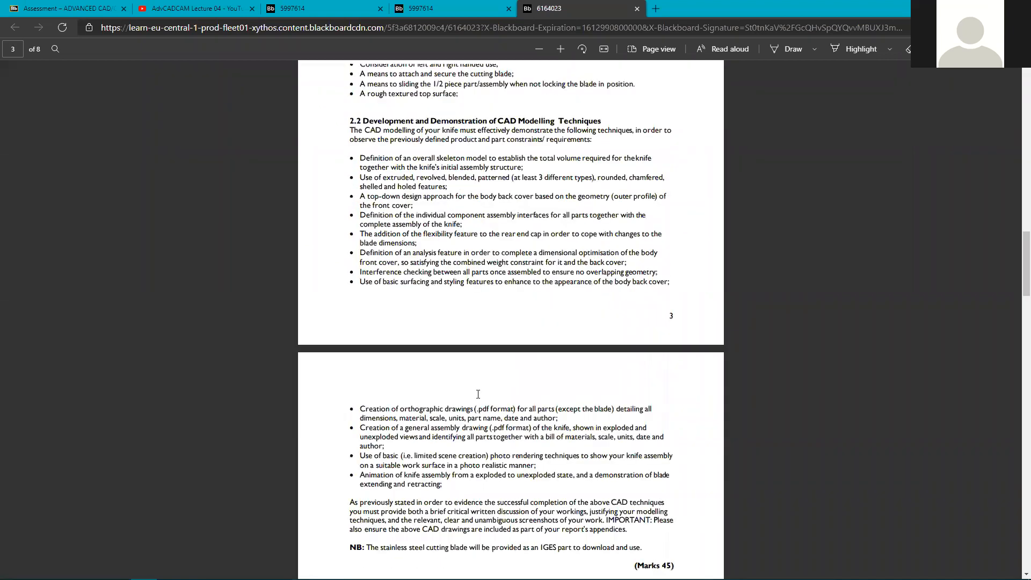
{"action": "scroll", "coordinate": [478, 394], "scroll_direction": "up", "scroll_amount": 5}
{"action": "scroll", "coordinate": [477, 394], "scroll_direction": "up", "scroll_amount": 6}
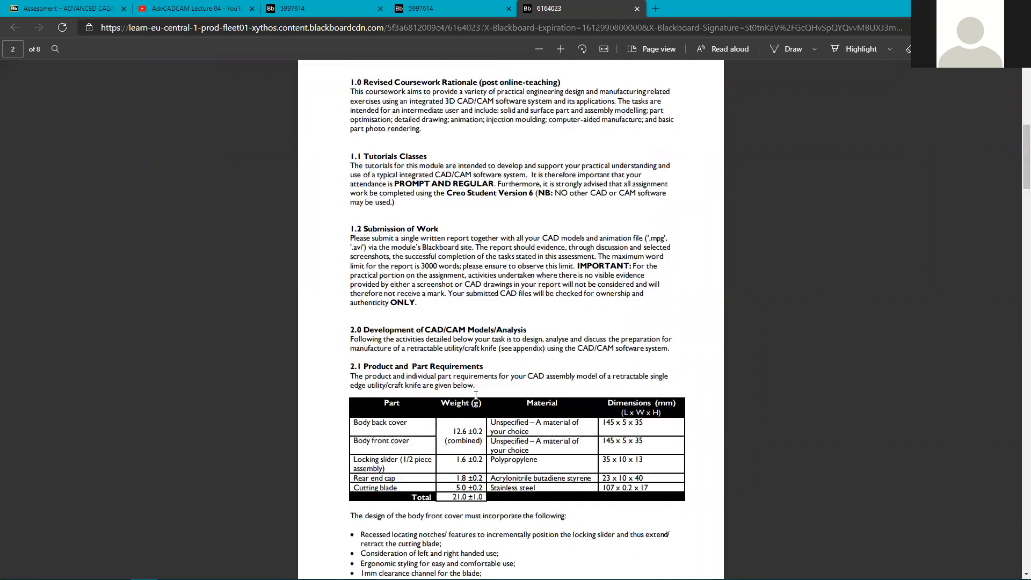
{"action": "scroll", "coordinate": [430, 204], "scroll_direction": "up", "scroll_amount": 1}
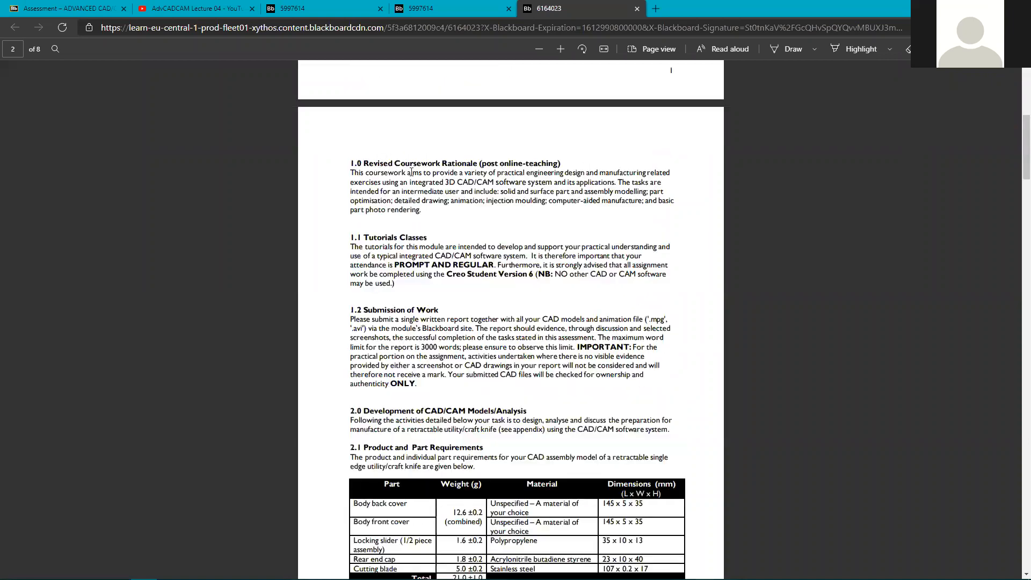
Highlight the section 1.0 rationale, its '(post online-teaching)' heading and the 1.1 Tutorials Classes text.
{"action": "mouse_move", "coordinate": [374, 163]}
{"action": "left_mouse_down"}
{"action": "mouse_move", "coordinate": [433, 161]}
{"action": "mouse_move", "coordinate": [483, 178]}
{"action": "mouse_move", "coordinate": [413, 211]}
{"action": "left_mouse_up"}
{"action": "left_click_drag", "start_coordinate": [364, 160], "coordinate": [425, 210]}
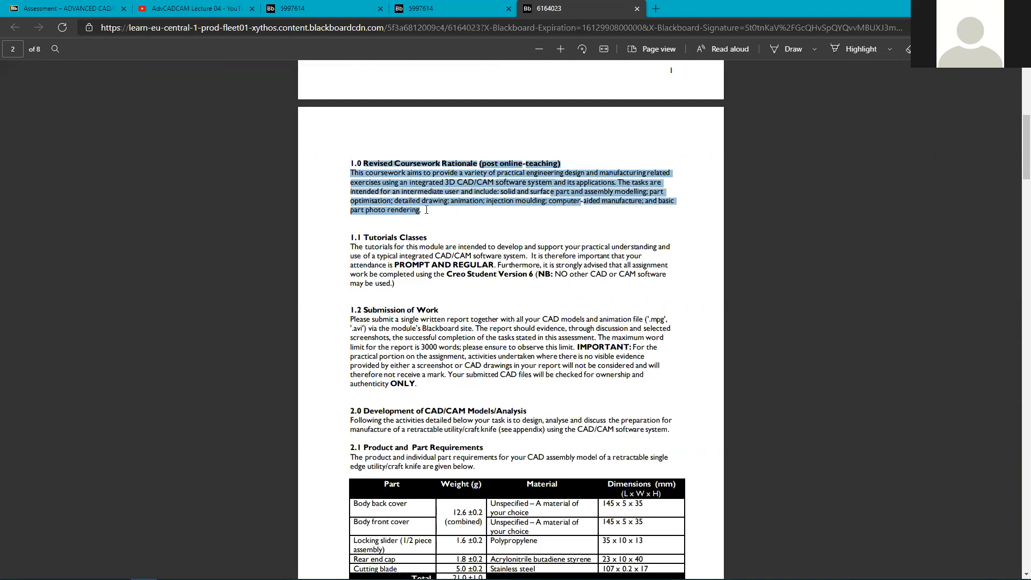
{"action": "left_click", "coordinate": [494, 160]}
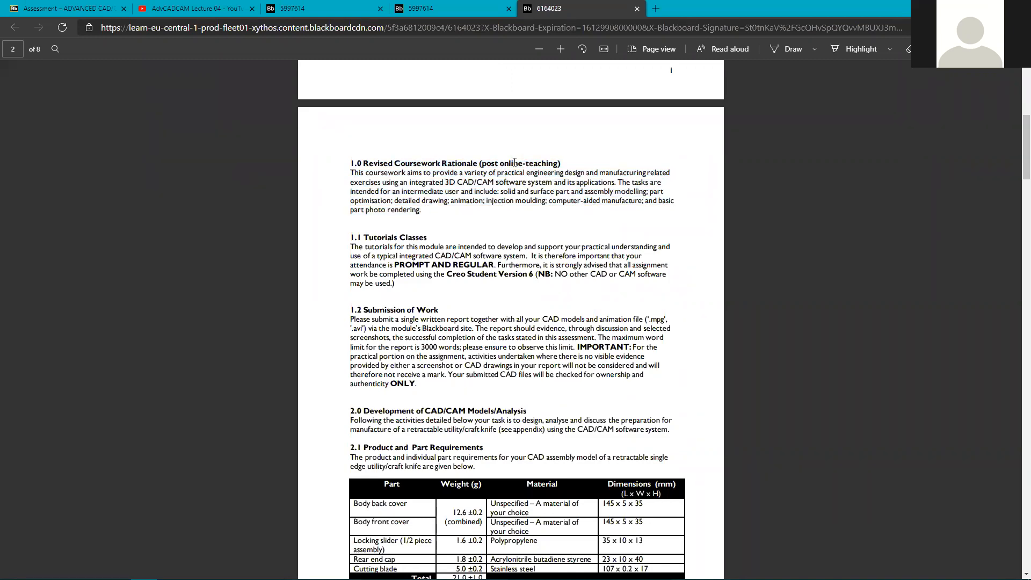
{"action": "left_click_drag", "start_coordinate": [556, 162], "coordinate": [464, 160]}
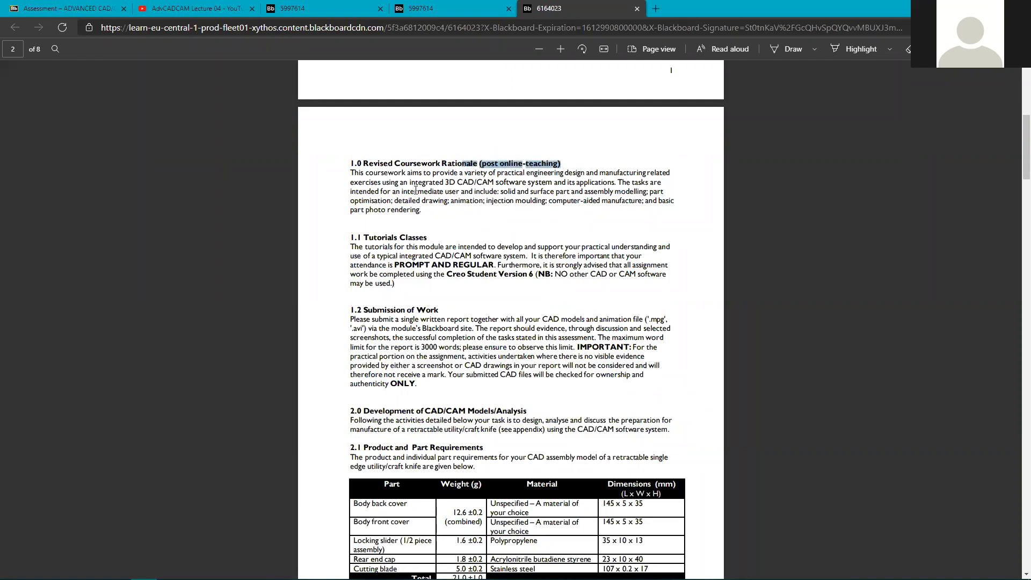
{"action": "left_click_drag", "start_coordinate": [364, 237], "coordinate": [533, 275]}
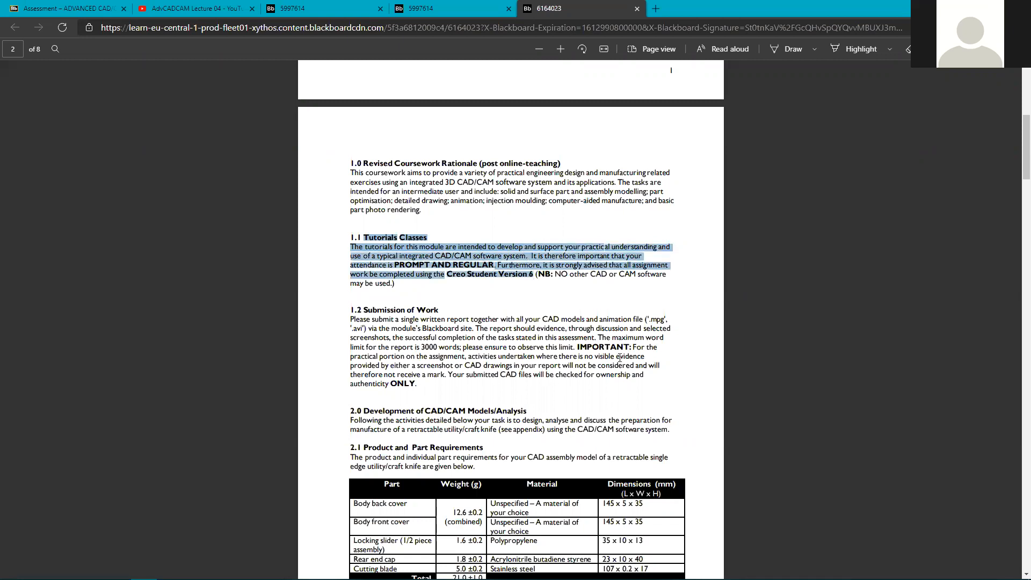
Scroll down to section 1.2 and the part requirements table, highlighting then clearing section 1.2.
{"action": "scroll", "coordinate": [463, 383], "scroll_direction": "down", "scroll_amount": 1}
{"action": "scroll", "coordinate": [463, 384], "scroll_direction": "down", "scroll_amount": 3}
{"action": "left_click_drag", "start_coordinate": [363, 148], "coordinate": [418, 222]}
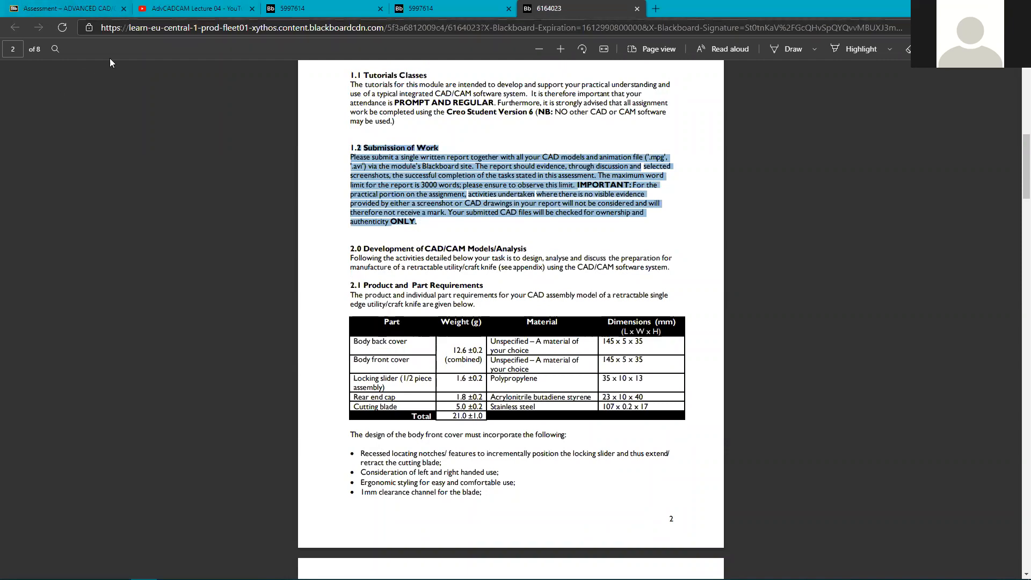
{"action": "left_click", "coordinate": [428, 219]}
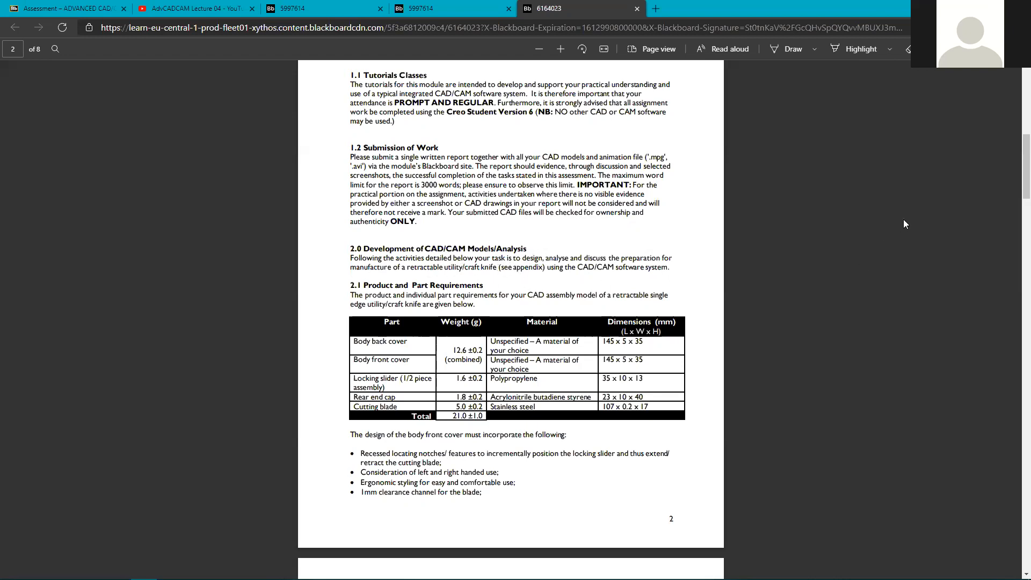
{"action": "scroll", "coordinate": [1016, 169], "scroll_direction": "down", "scroll_amount": 3}
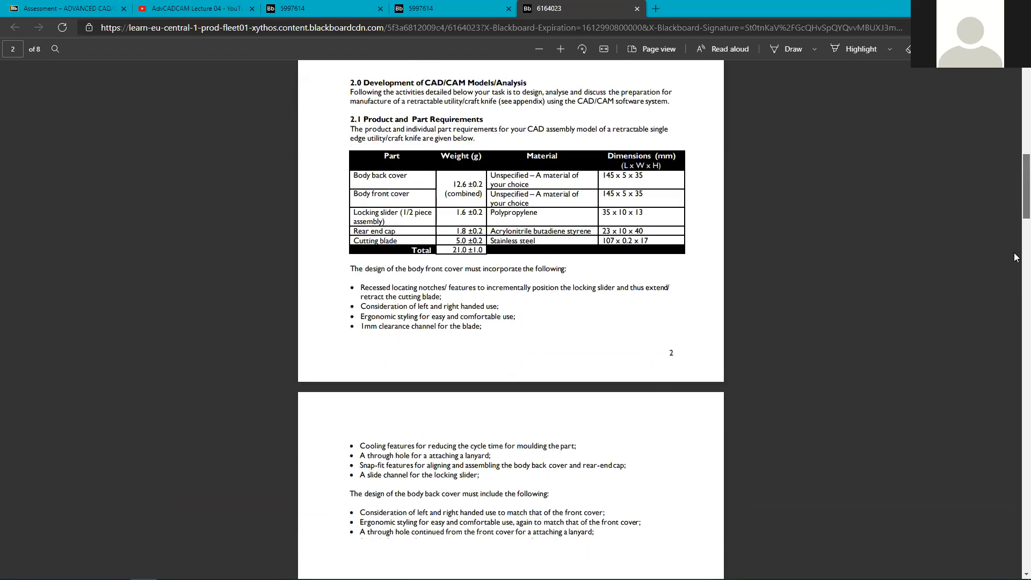
{"action": "scroll", "coordinate": [1016, 258], "scroll_direction": "down", "scroll_amount": 15}
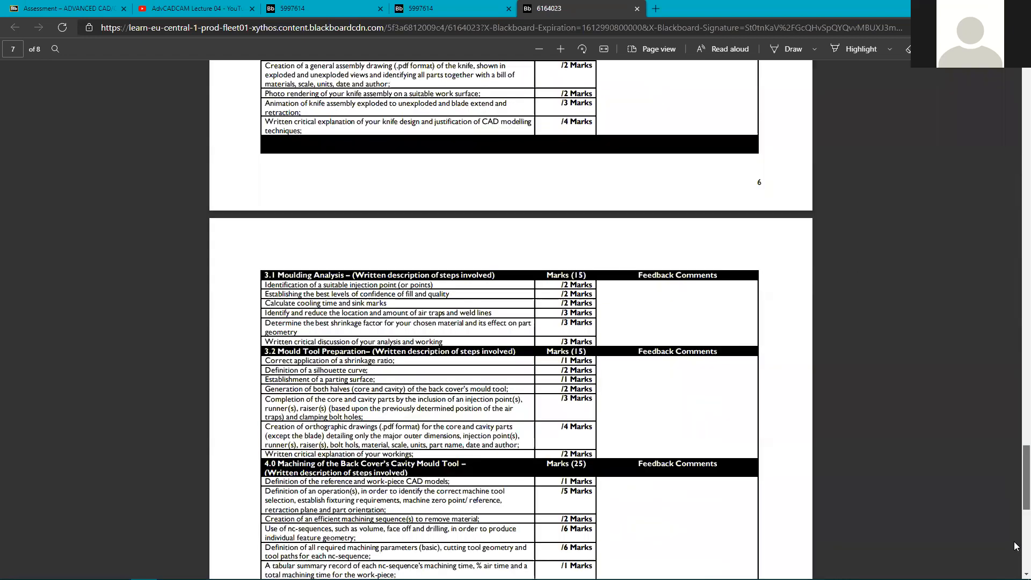
{"action": "scroll", "coordinate": [1017, 543], "scroll_direction": "down", "scroll_amount": 8}
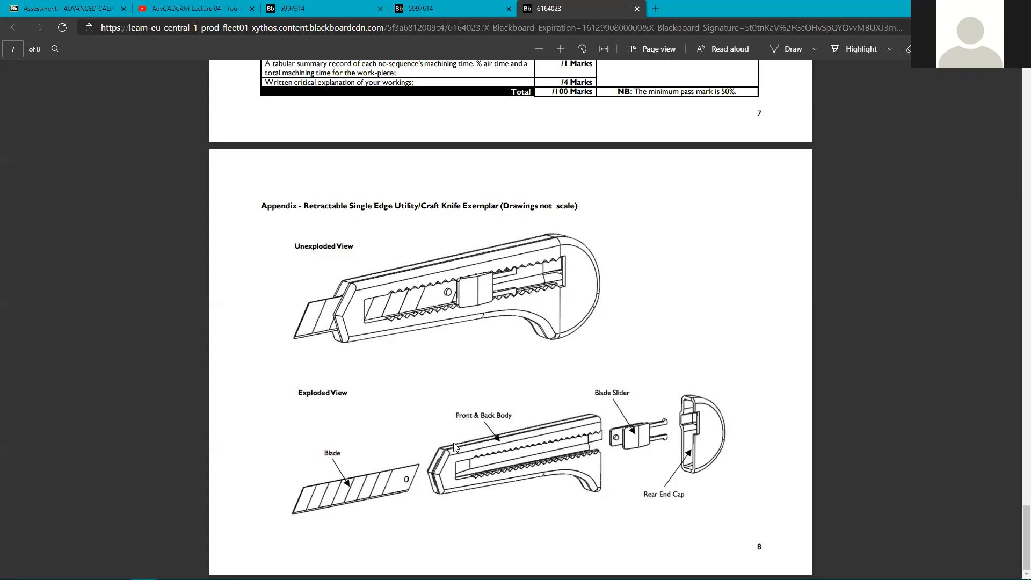
{"action": "scroll", "coordinate": [451, 443], "scroll_direction": "up", "scroll_amount": 3}
{"action": "scroll", "coordinate": [451, 439], "scroll_direction": "up", "scroll_amount": 20}
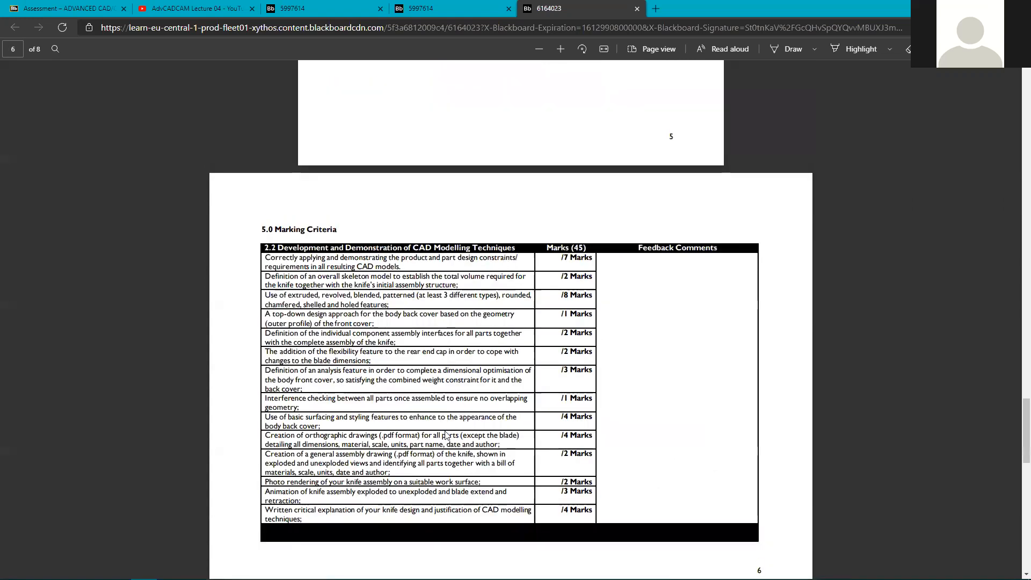
{"action": "scroll", "coordinate": [446, 433], "scroll_direction": "up", "scroll_amount": 14}
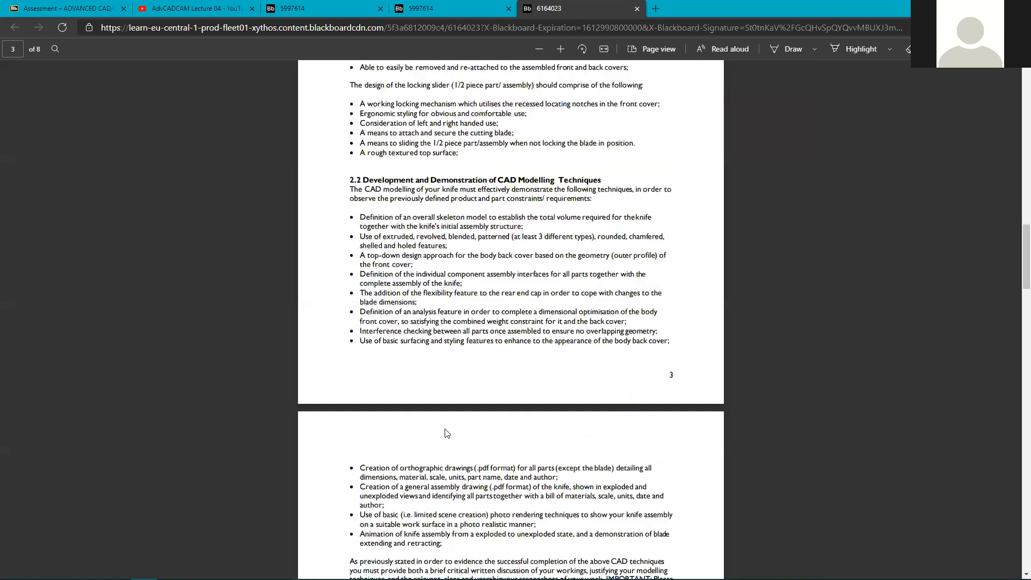
{"action": "scroll", "coordinate": [445, 433], "scroll_direction": "up", "scroll_amount": 15}
{"action": "scroll", "coordinate": [359, 392], "scroll_direction": "up", "scroll_amount": 2}
{"action": "left_click_drag", "start_coordinate": [353, 401], "coordinate": [428, 449]}
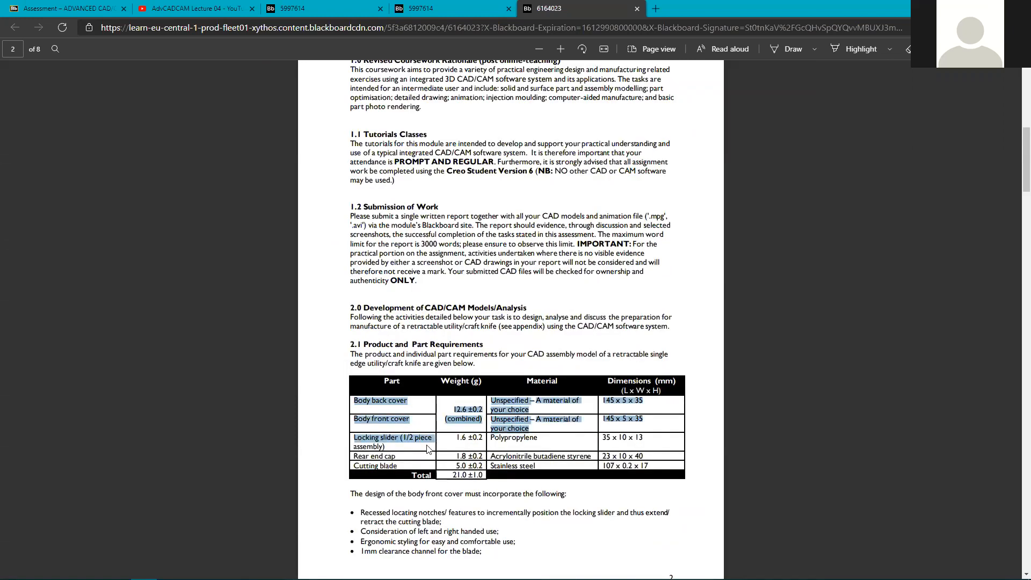
{"action": "left_click", "coordinate": [370, 400]}
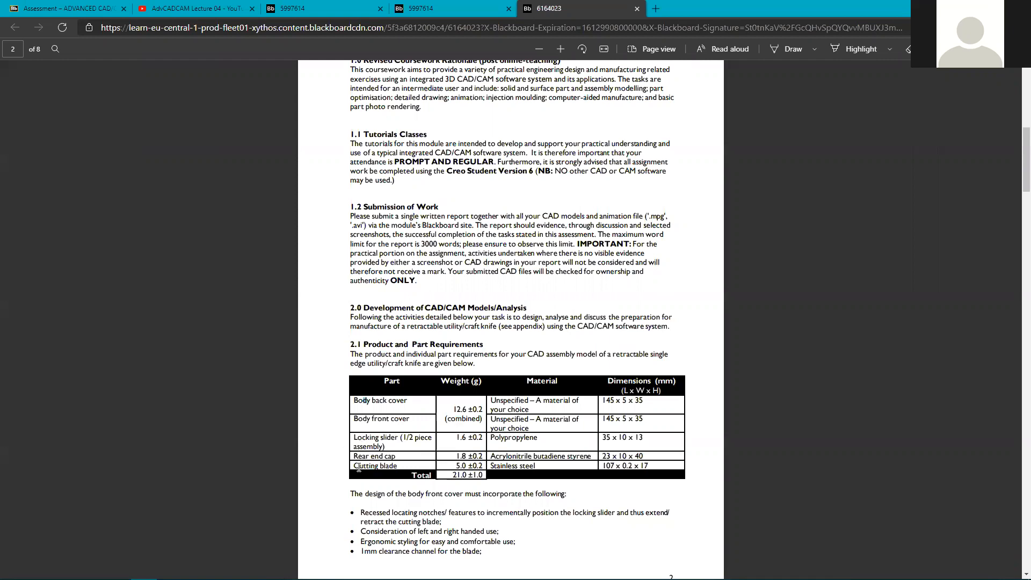
{"action": "left_click_drag", "start_coordinate": [355, 466], "coordinate": [398, 468]}
{"action": "left_click", "coordinate": [77, 10]}
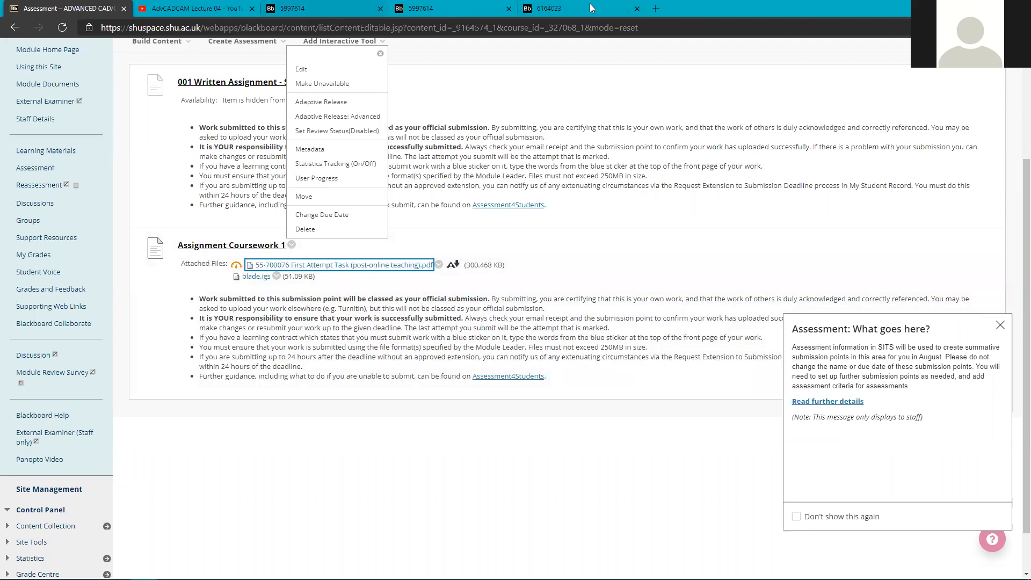
{"action": "left_click", "coordinate": [559, 6]}
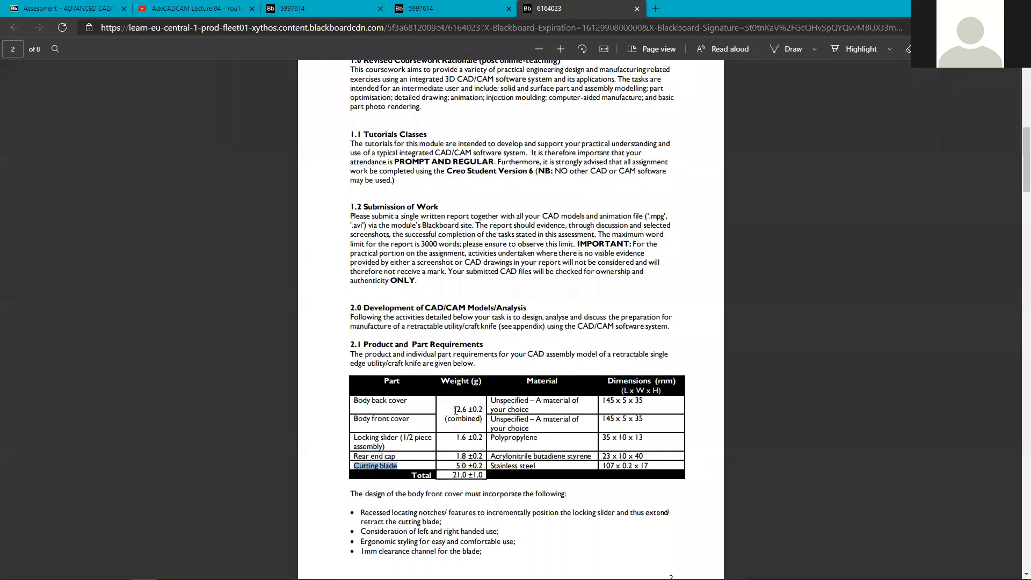
{"action": "left_click_drag", "start_coordinate": [608, 381], "coordinate": [654, 402]}
{"action": "scroll", "coordinate": [559, 445], "scroll_direction": "down", "scroll_amount": 3}
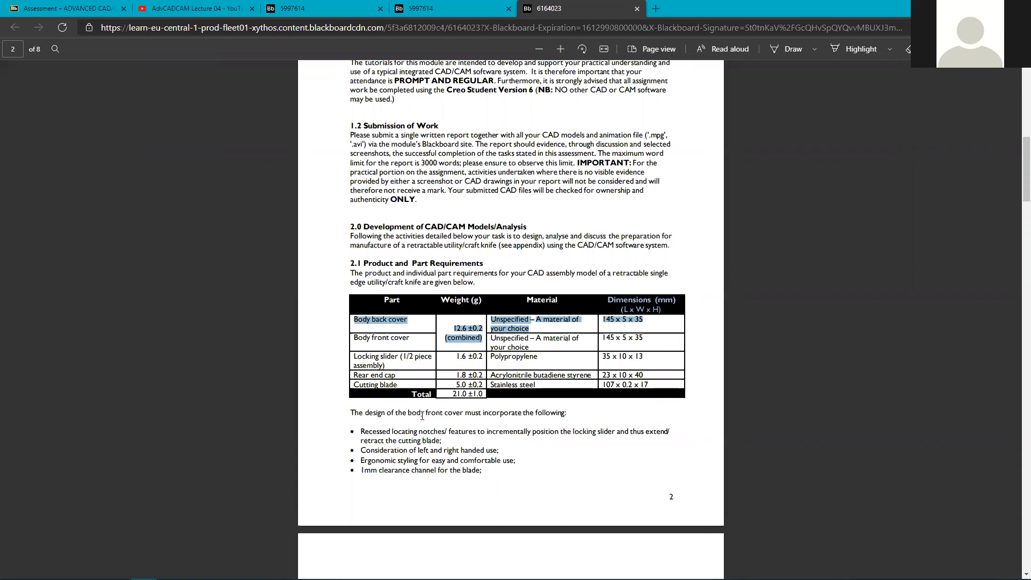
{"action": "scroll", "coordinate": [402, 419], "scroll_direction": "down", "scroll_amount": 2}
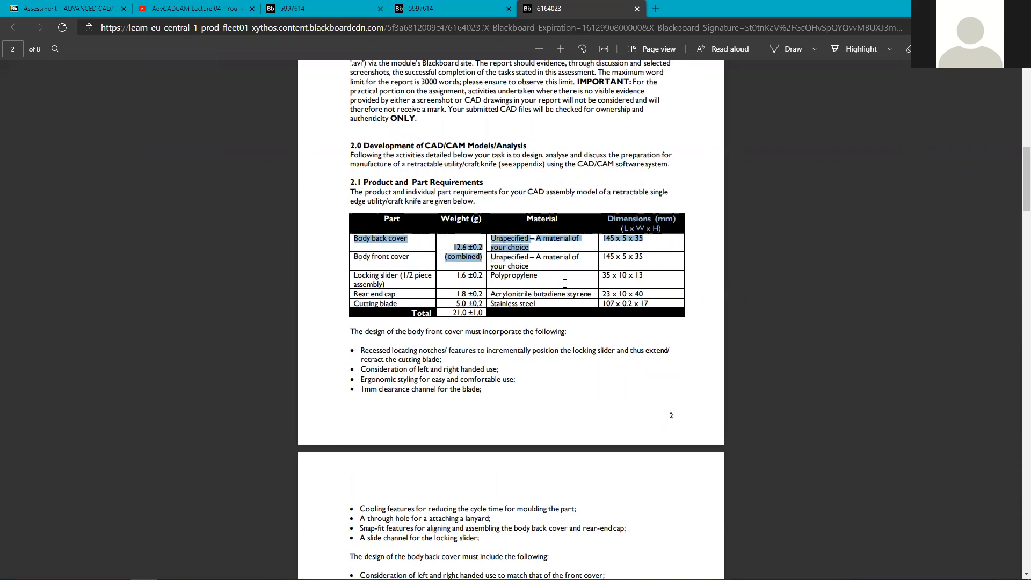
{"action": "left_click_drag", "start_coordinate": [1014, 169], "coordinate": [994, 538]}
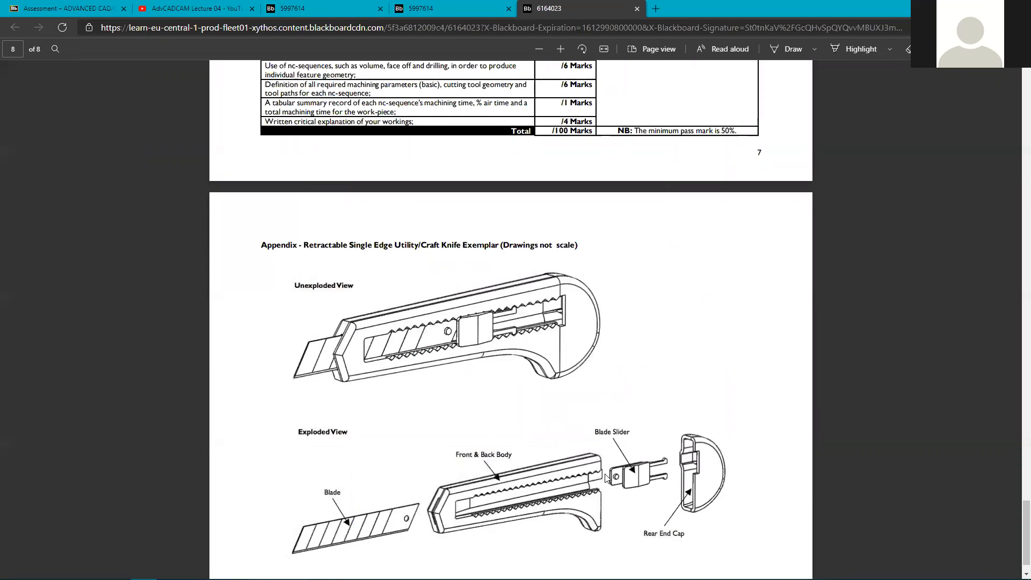
{"action": "scroll", "coordinate": [623, 317], "scroll_direction": "up", "scroll_amount": 7}
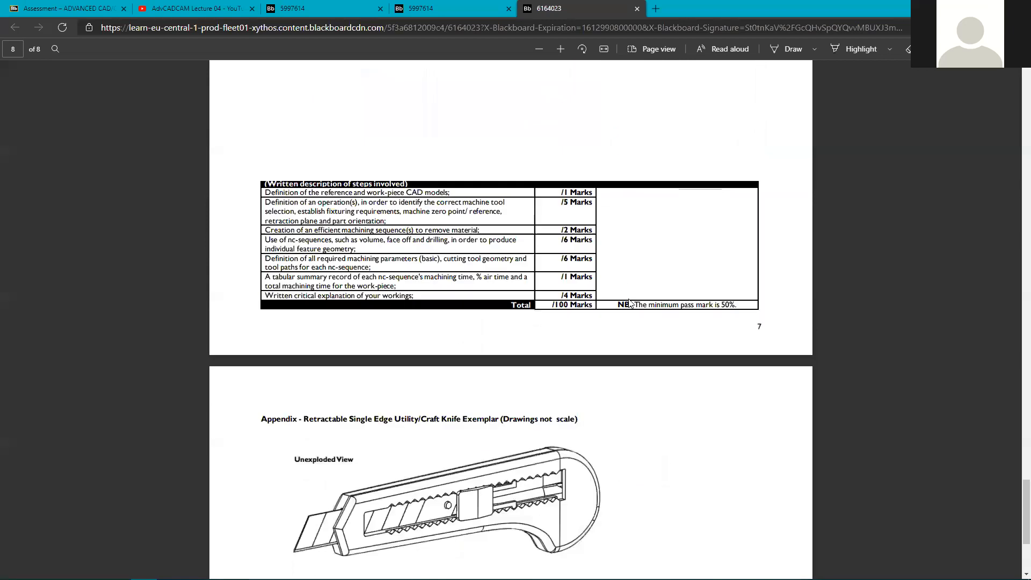
{"action": "scroll", "coordinate": [579, 329], "scroll_direction": "up", "scroll_amount": 20}
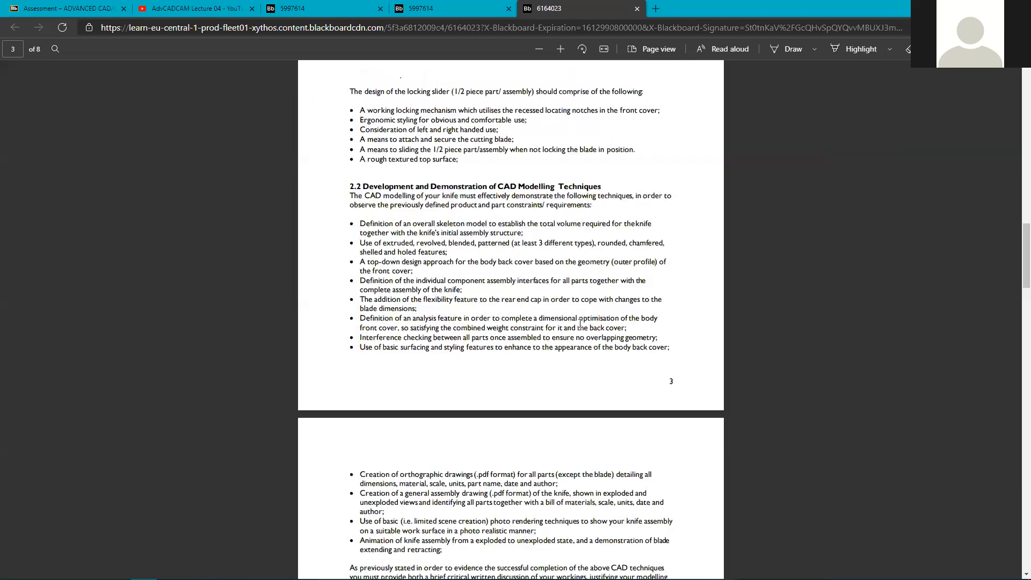
{"action": "scroll", "coordinate": [579, 322], "scroll_direction": "up", "scroll_amount": 14}
{"action": "scroll", "coordinate": [355, 339], "scroll_direction": "down", "scroll_amount": 3}
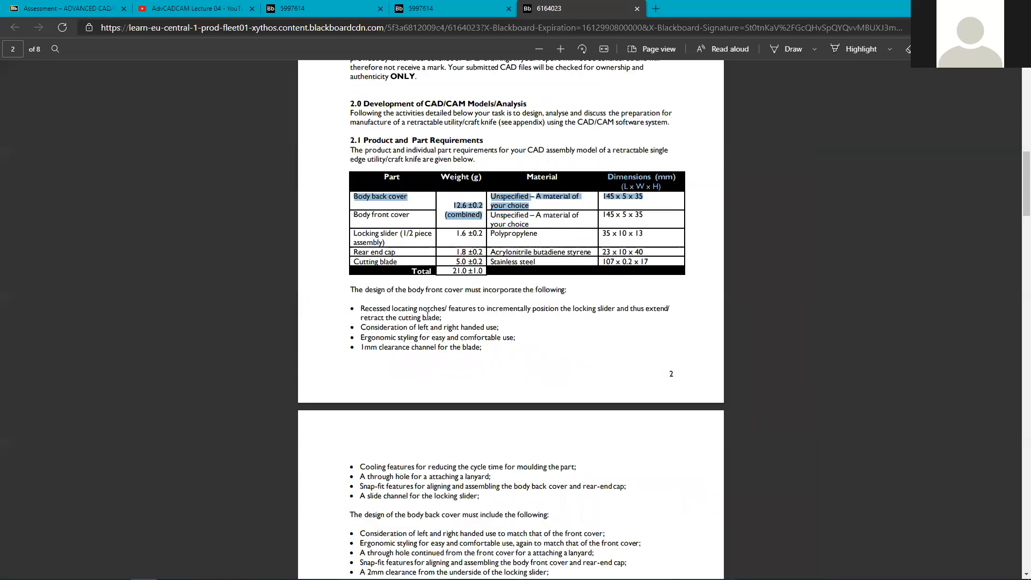
{"action": "mouse_move", "coordinate": [360, 308]}
{"action": "left_mouse_down"}
{"action": "mouse_move", "coordinate": [390, 308]}
{"action": "mouse_move", "coordinate": [363, 306]}
{"action": "left_mouse_up"}
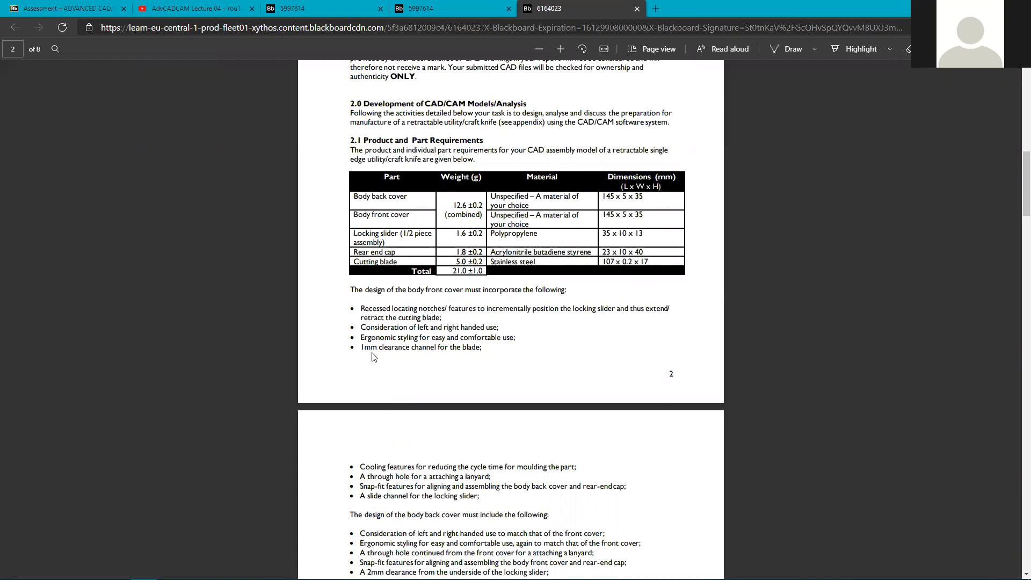
Highlight page 3's Cooling features bullet and the snap-fit and slide channel requirements.
{"action": "scroll", "coordinate": [394, 304], "scroll_direction": "down", "scroll_amount": 2}
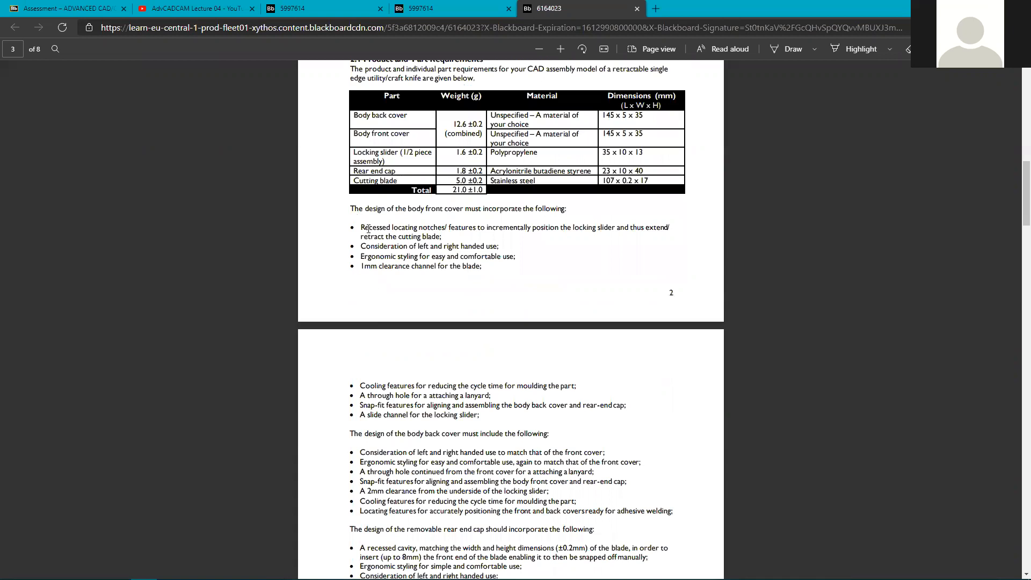
{"action": "left_click_drag", "start_coordinate": [359, 385], "coordinate": [578, 388]}
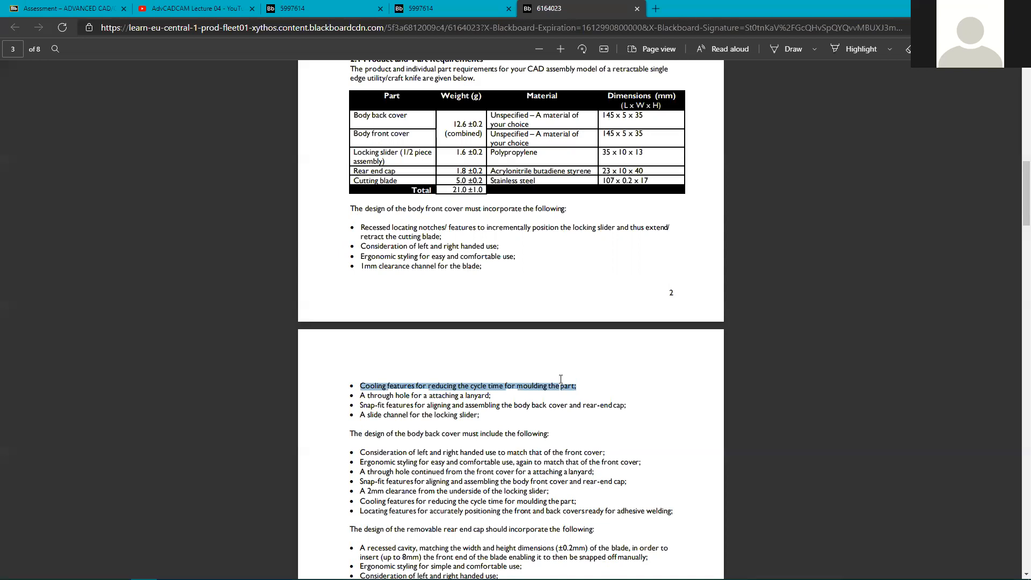
{"action": "left_click", "coordinate": [366, 390]}
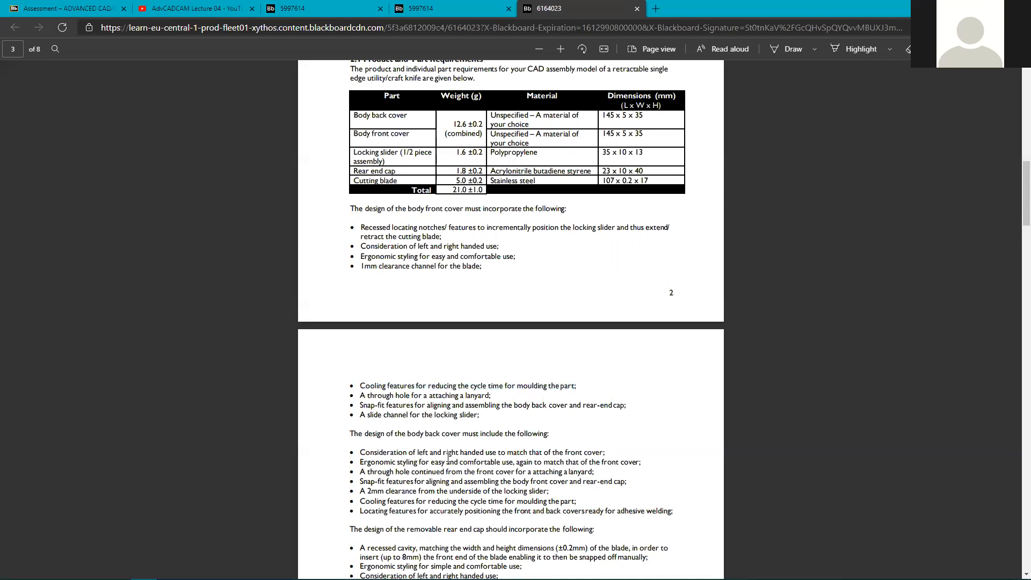
{"action": "scroll", "coordinate": [449, 443], "scroll_direction": "down", "scroll_amount": 3}
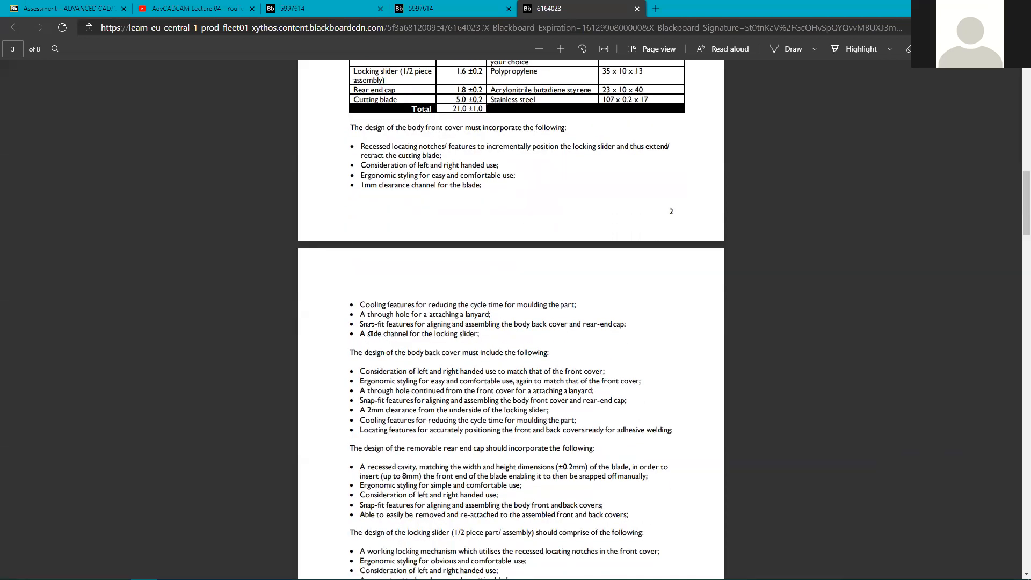
{"action": "left_click_drag", "start_coordinate": [358, 325], "coordinate": [499, 335]}
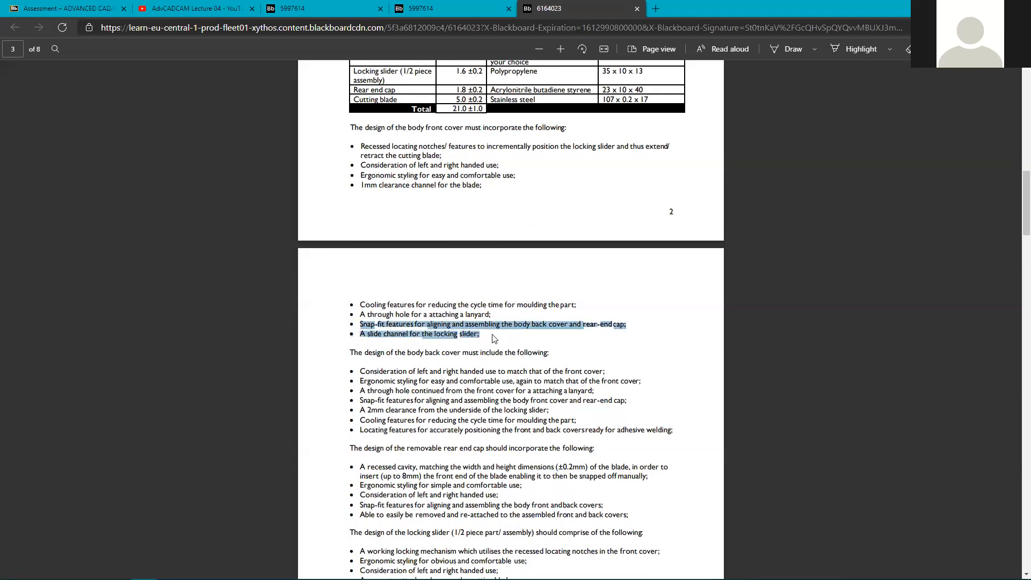
Highlight the body back cover and rear end cap headings, the snap-fit and recessed blade cavity requirements.
{"action": "scroll", "coordinate": [441, 364], "scroll_direction": "down", "scroll_amount": 4}
{"action": "scroll", "coordinate": [441, 363], "scroll_direction": "down", "scroll_amount": 1}
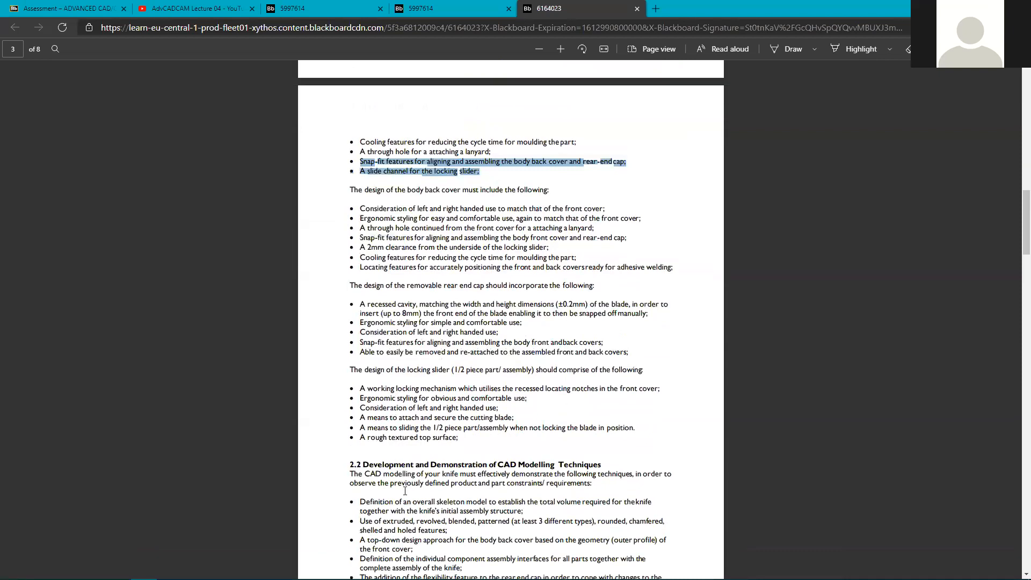
{"action": "left_click_drag", "start_coordinate": [359, 189], "coordinate": [438, 208]}
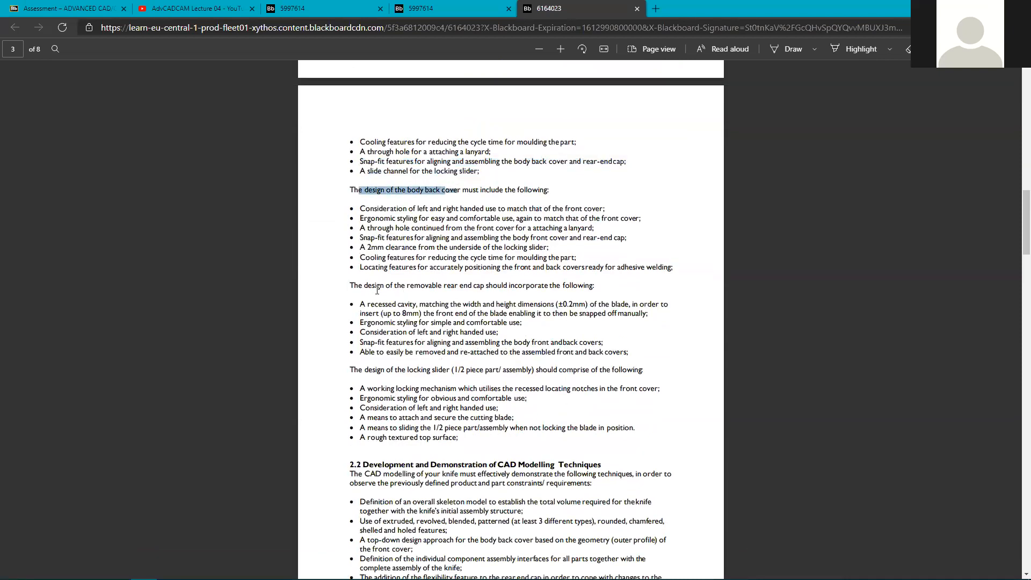
{"action": "left_click_drag", "start_coordinate": [376, 285], "coordinate": [489, 286]}
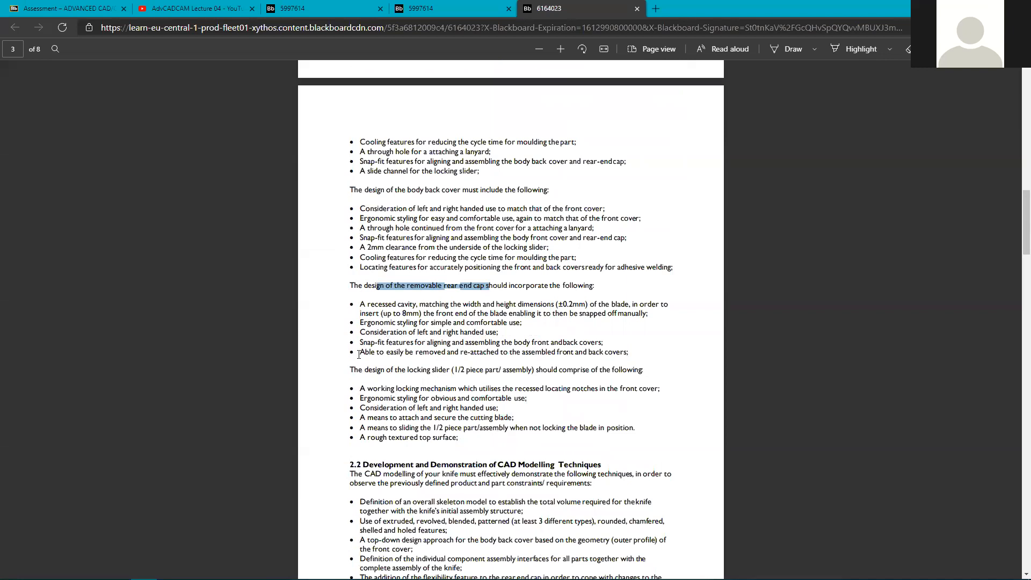
{"action": "left_click_drag", "start_coordinate": [360, 342], "coordinate": [388, 342]}
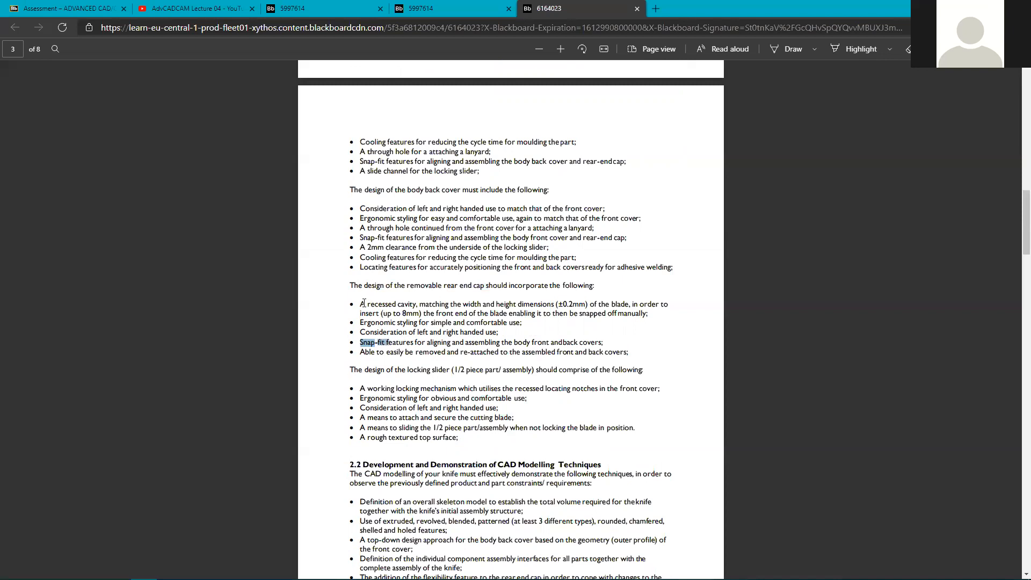
{"action": "left_click_drag", "start_coordinate": [359, 304], "coordinate": [621, 305]}
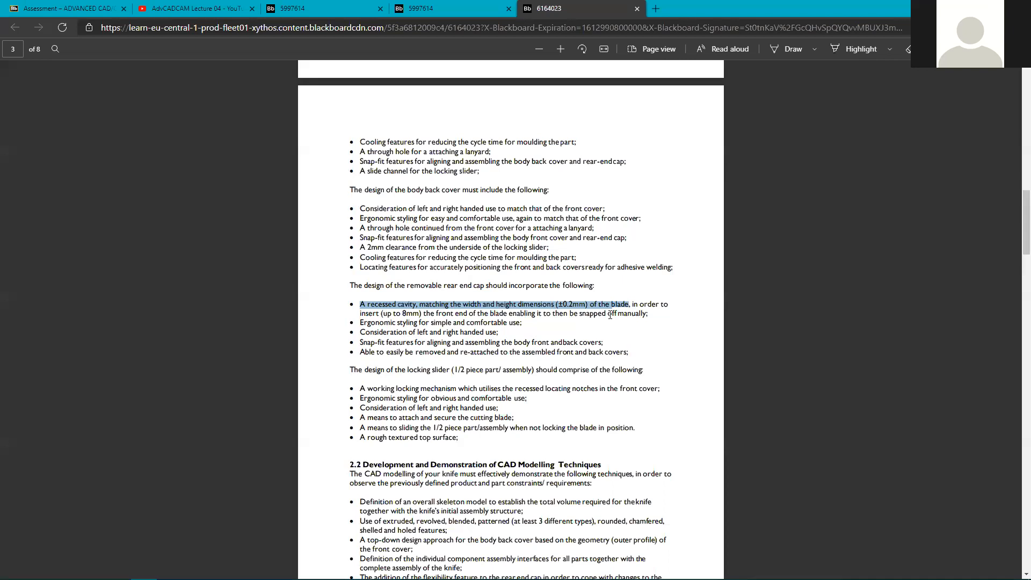
{"action": "left_click", "coordinate": [397, 314]}
{"action": "scroll", "coordinate": [398, 316], "scroll_direction": "down", "scroll_amount": 3}
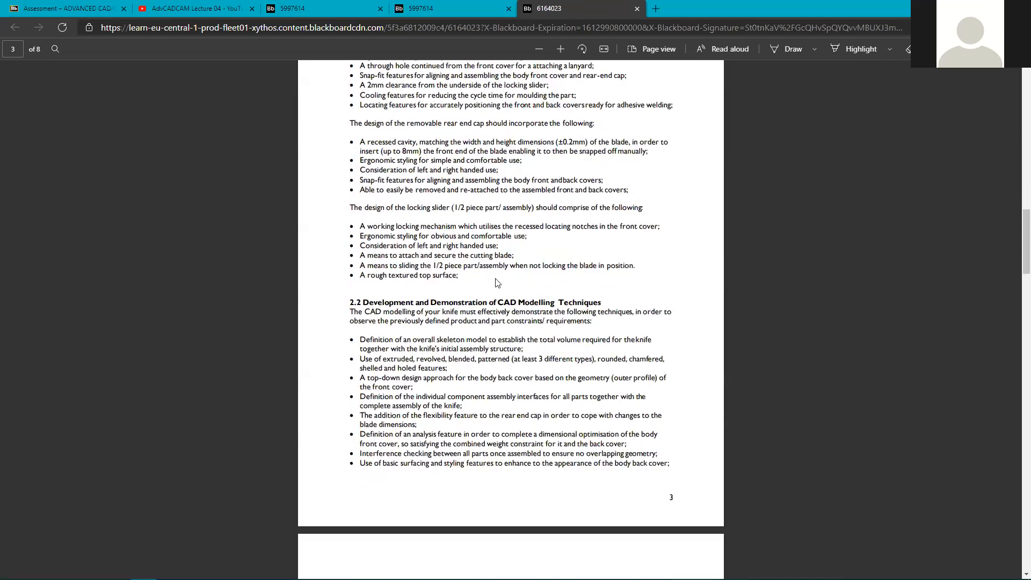
{"action": "scroll", "coordinate": [422, 321], "scroll_direction": "down", "scroll_amount": 2}
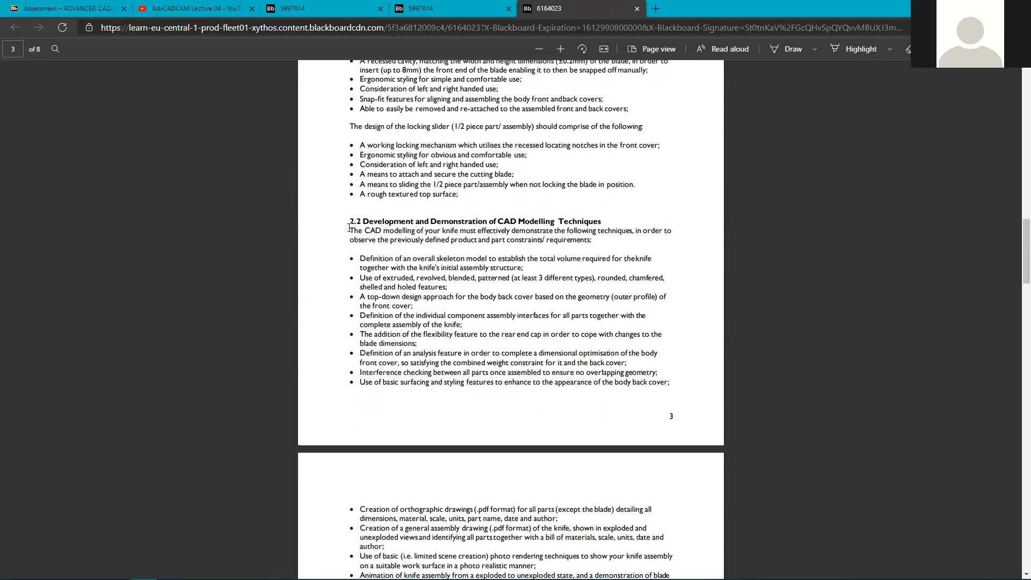
{"action": "left_click_drag", "start_coordinate": [350, 230], "coordinate": [525, 268]}
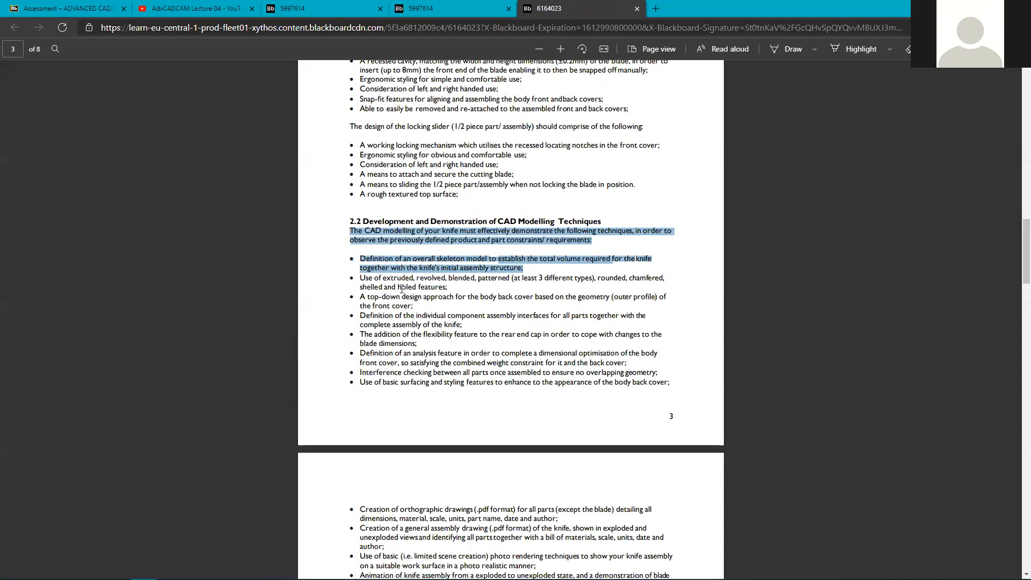
{"action": "left_click", "coordinate": [384, 256]}
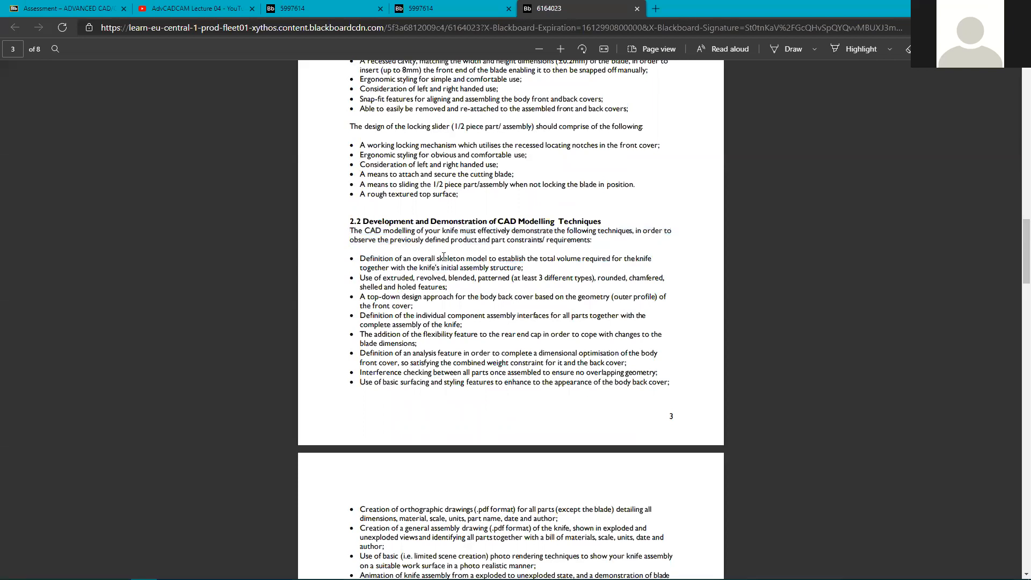
{"action": "left_click_drag", "start_coordinate": [439, 258], "coordinate": [486, 254]}
{"action": "double_click", "coordinate": [398, 277]}
{"action": "double_click", "coordinate": [429, 278]}
{"action": "double_click", "coordinate": [463, 278]}
{"action": "double_click", "coordinate": [494, 277]}
{"action": "left_click_drag", "start_coordinate": [515, 277], "coordinate": [591, 277]}
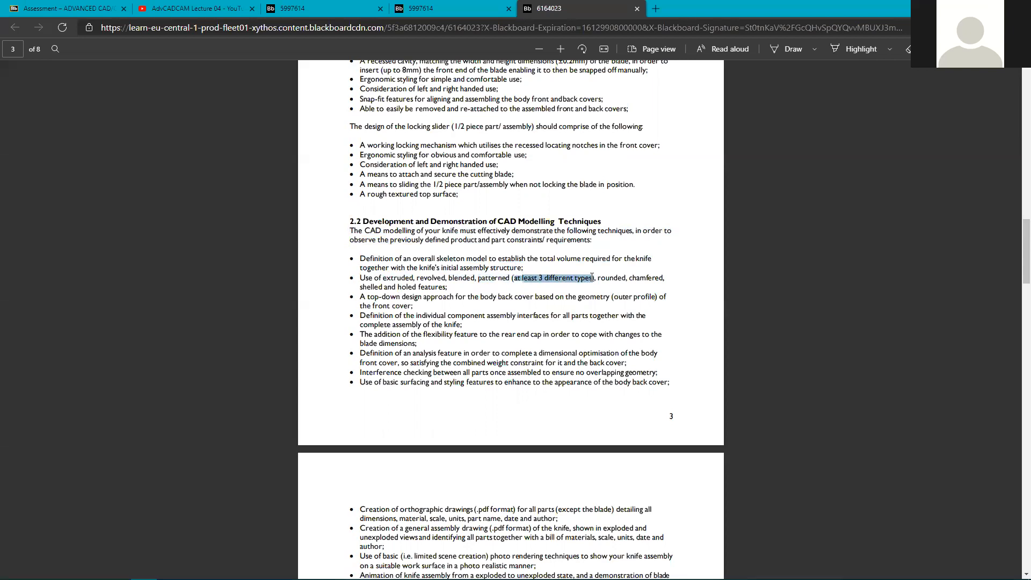
{"action": "double_click", "coordinate": [609, 275]}
{"action": "double_click", "coordinate": [646, 278]}
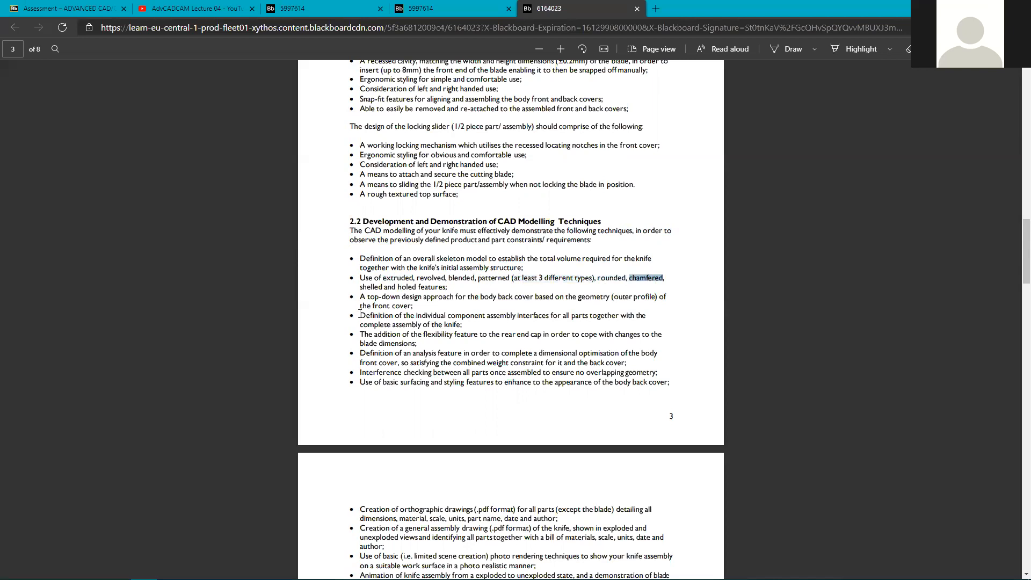
{"action": "double_click", "coordinate": [370, 287]}
{"action": "double_click", "coordinate": [407, 286]}
{"action": "left_click_drag", "start_coordinate": [360, 296], "coordinate": [443, 324]}
Scroll back and forth between pages 2 and 4, settling on section 3.1 Moulding Analysis (15 marks).
{"action": "scroll", "coordinate": [445, 319], "scroll_direction": "down", "scroll_amount": 5}
{"action": "scroll", "coordinate": [423, 326], "scroll_direction": "down", "scroll_amount": 3}
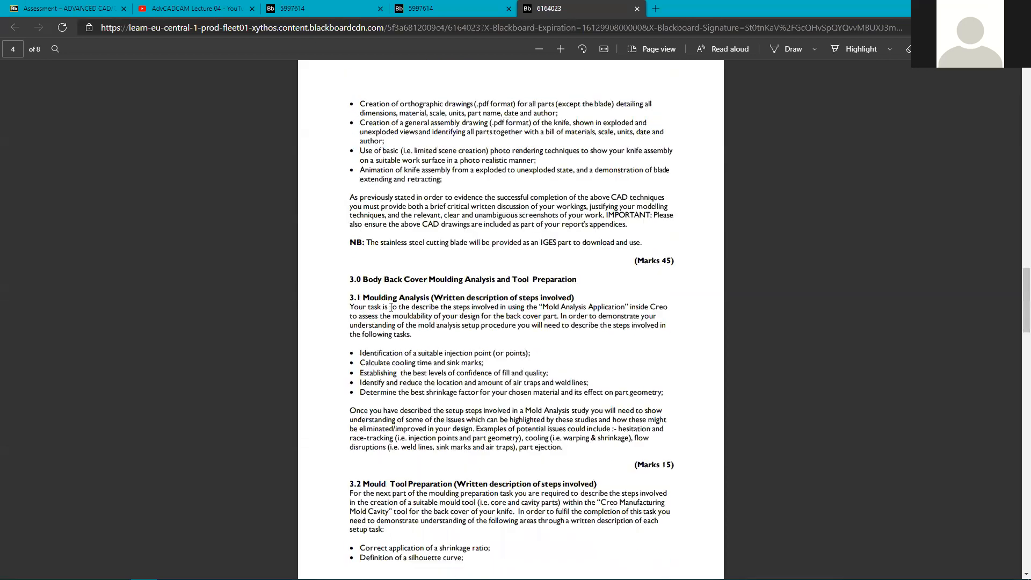
{"action": "scroll", "coordinate": [316, 285], "scroll_direction": "up", "scroll_amount": 6}
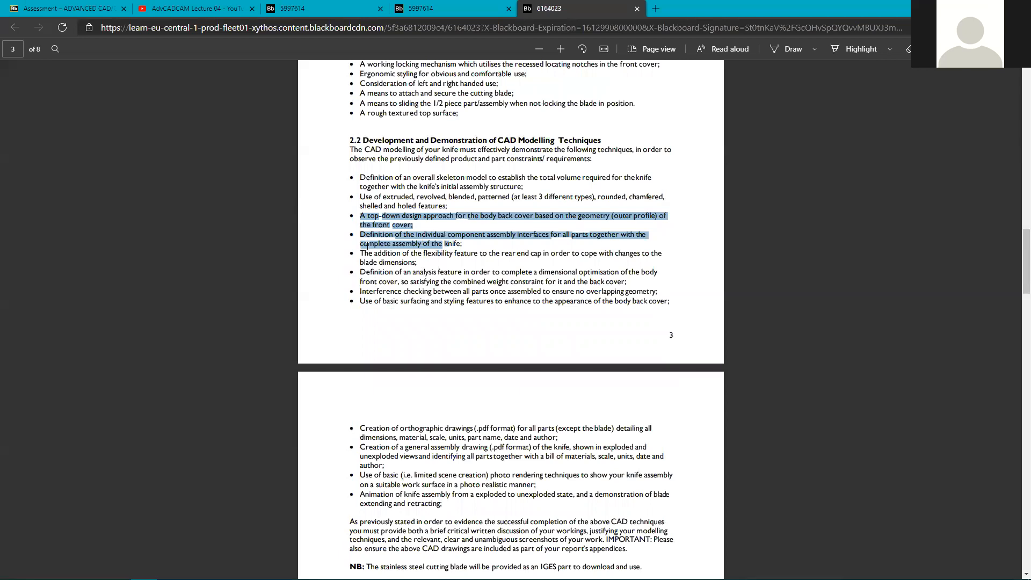
{"action": "scroll", "coordinate": [437, 328], "scroll_direction": "down", "scroll_amount": 2}
{"action": "scroll", "coordinate": [467, 380], "scroll_direction": "down", "scroll_amount": 3}
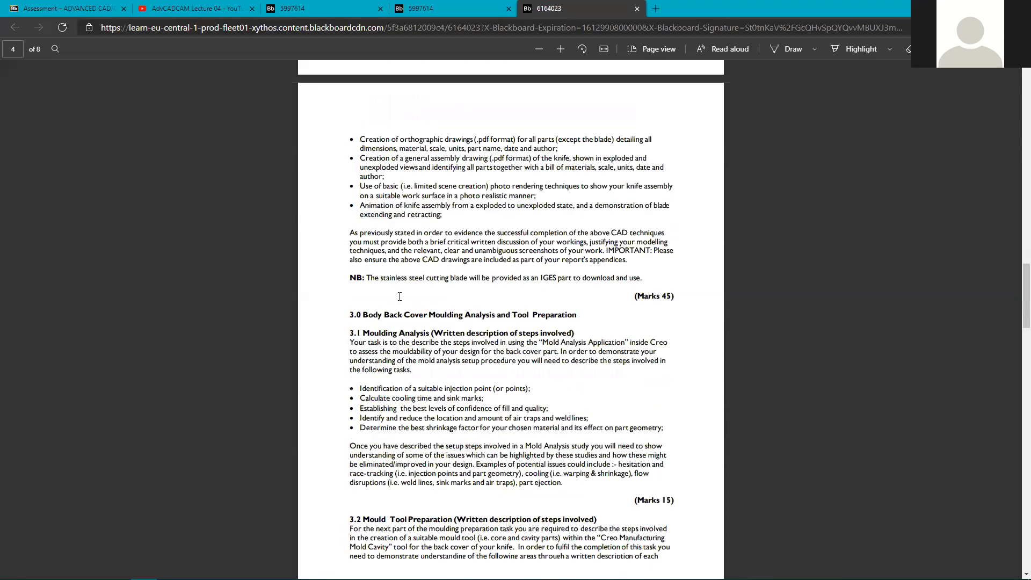
{"action": "scroll", "coordinate": [400, 297], "scroll_direction": "down", "scroll_amount": 2}
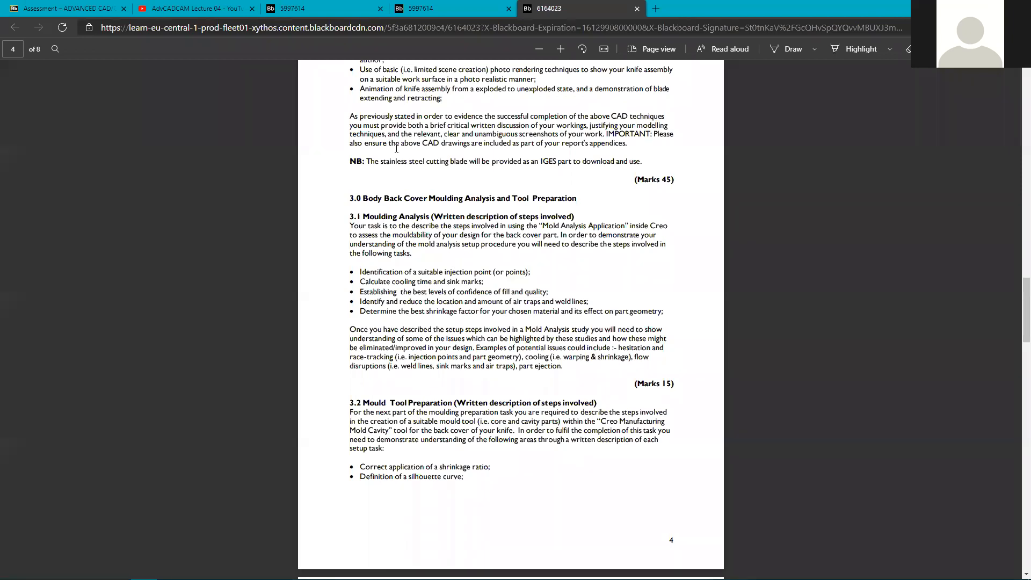
{"action": "scroll", "coordinate": [397, 177], "scroll_direction": "up", "scroll_amount": 4}
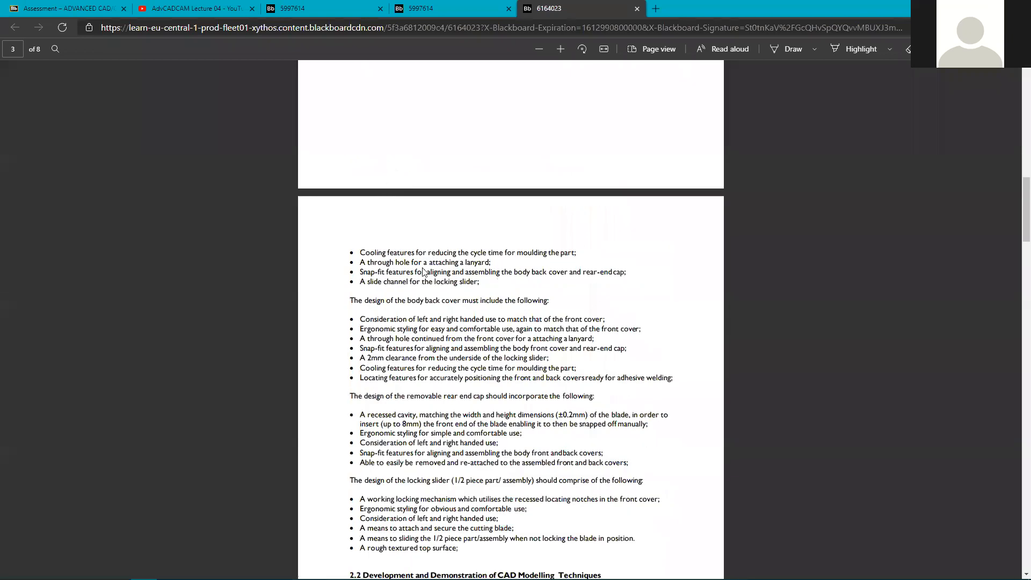
{"action": "scroll", "coordinate": [408, 323], "scroll_direction": "up", "scroll_amount": 5}
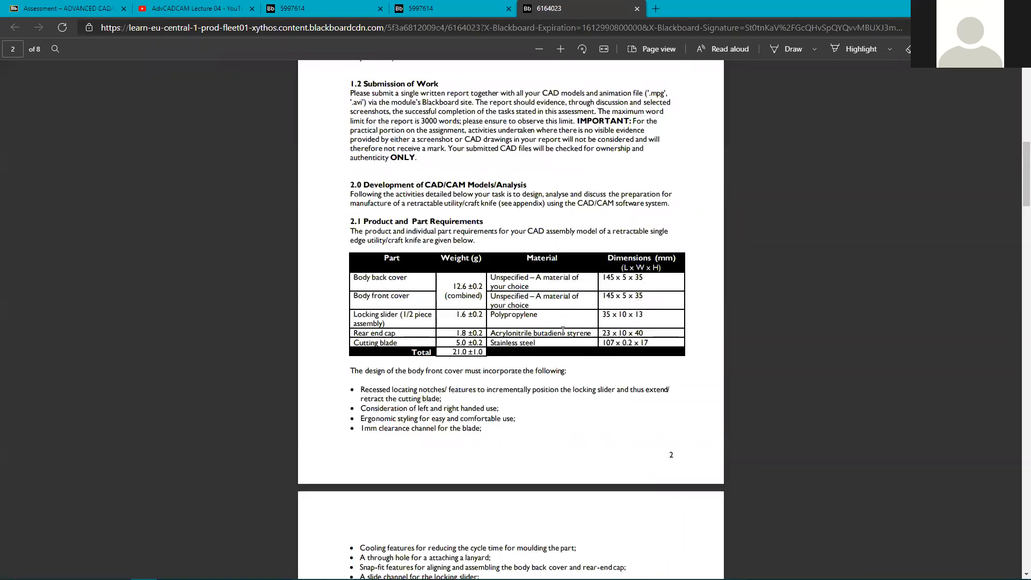
{"action": "scroll", "coordinate": [488, 342], "scroll_direction": "down", "scroll_amount": 8}
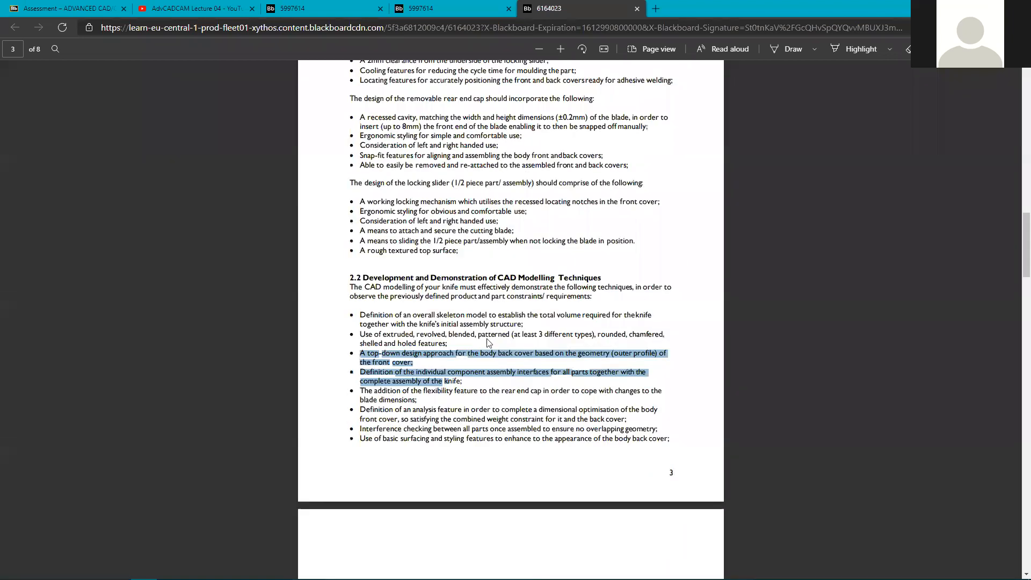
{"action": "scroll", "coordinate": [391, 267], "scroll_direction": "down", "scroll_amount": 4}
{"action": "scroll", "coordinate": [395, 254], "scroll_direction": "up", "scroll_amount": 2}
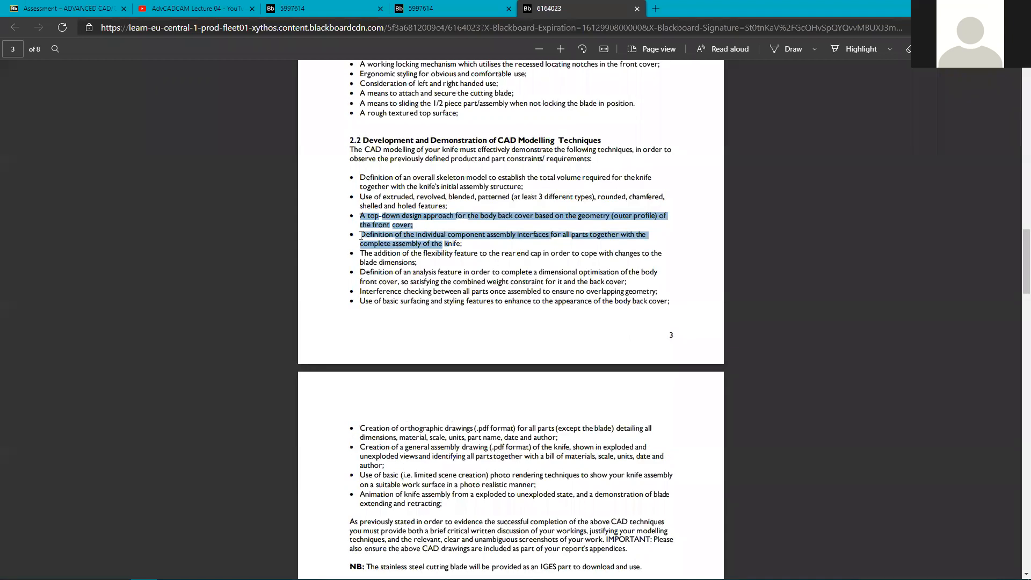
{"action": "scroll", "coordinate": [349, 265], "scroll_direction": "down", "scroll_amount": 3}
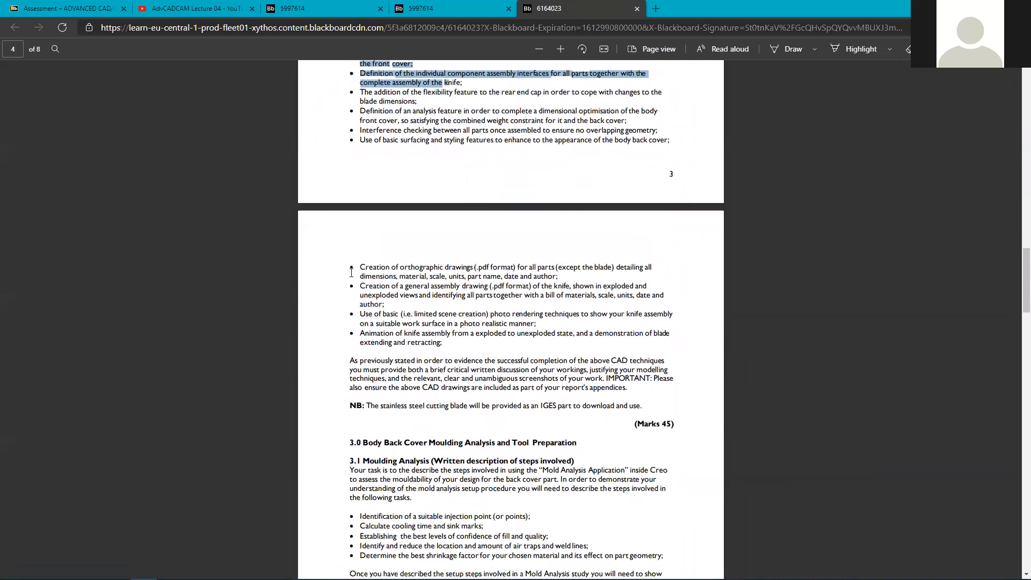
{"action": "scroll", "coordinate": [387, 347], "scroll_direction": "down", "scroll_amount": 3}
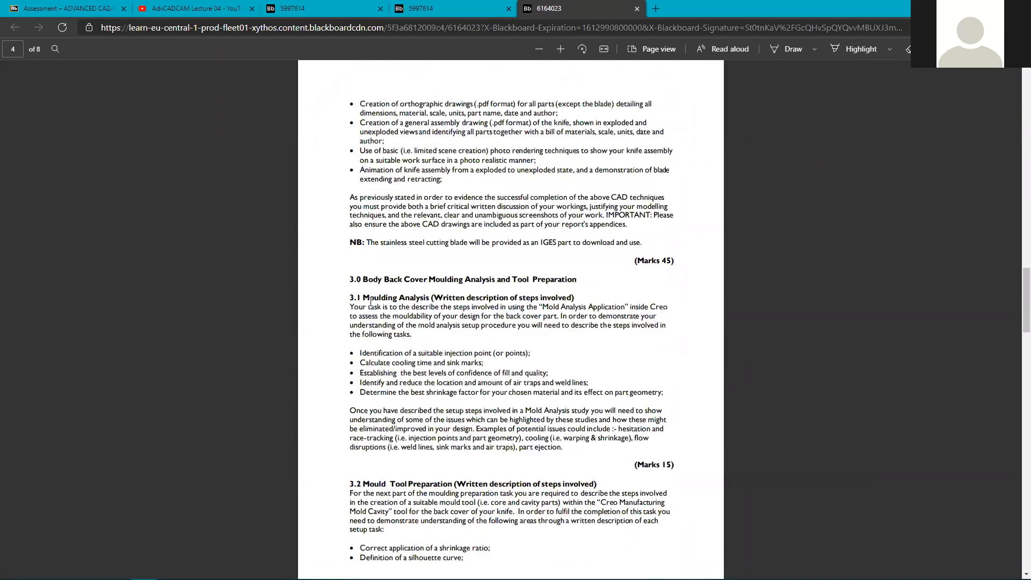
{"action": "scroll", "coordinate": [371, 295], "scroll_direction": "up", "scroll_amount": 3}
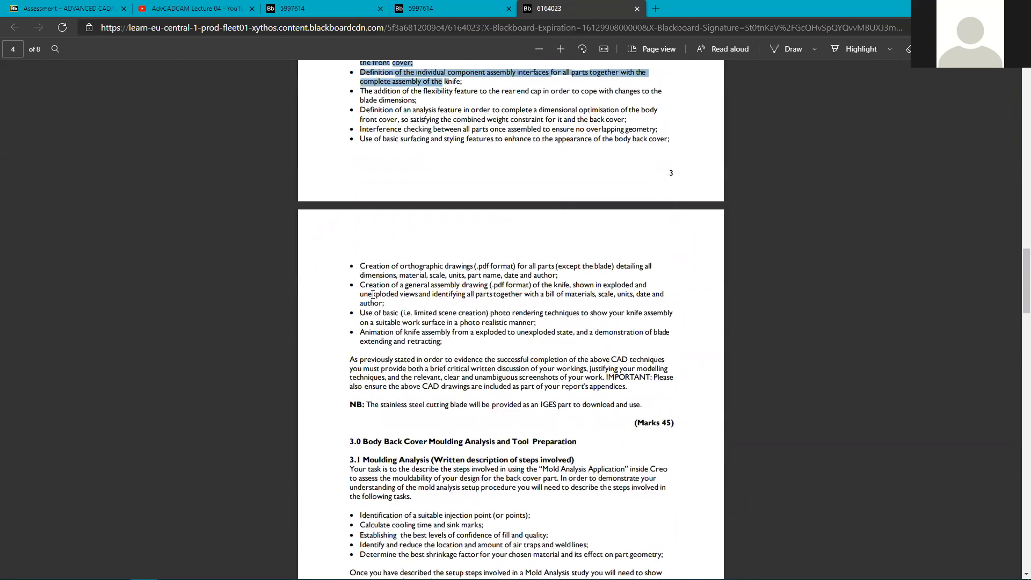
{"action": "scroll", "coordinate": [372, 295], "scroll_direction": "up", "scroll_amount": 3}
{"action": "scroll", "coordinate": [372, 295], "scroll_direction": "down", "scroll_amount": 6}
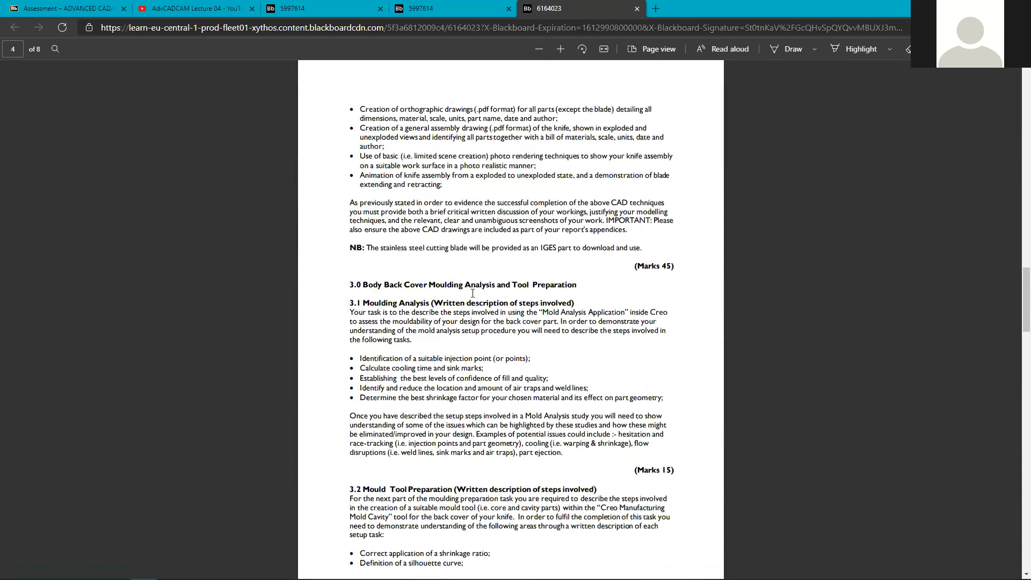
{"action": "left_click_drag", "start_coordinate": [465, 280], "coordinate": [603, 481]}
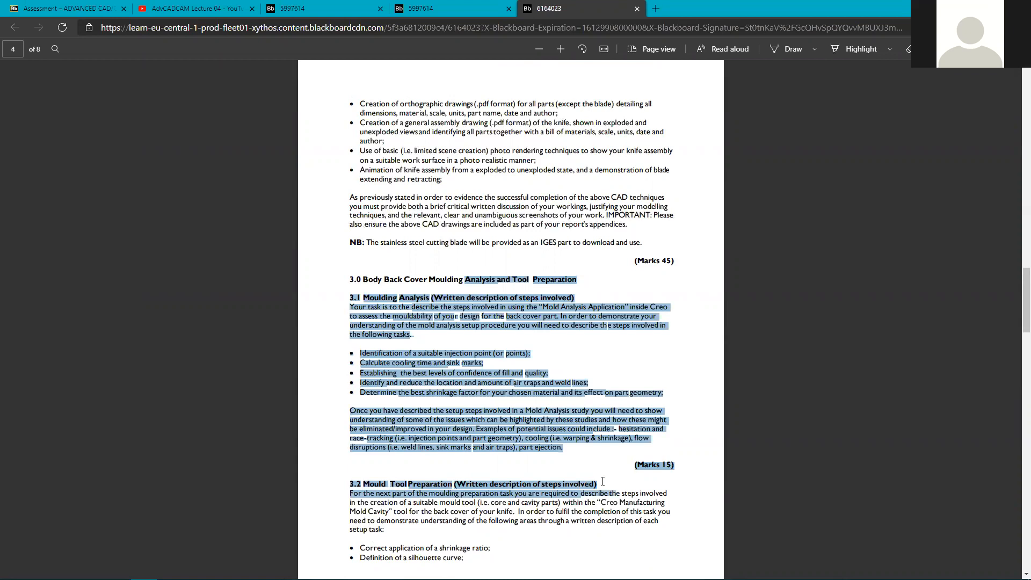
{"action": "scroll", "coordinate": [557, 402], "scroll_direction": "down", "scroll_amount": 3}
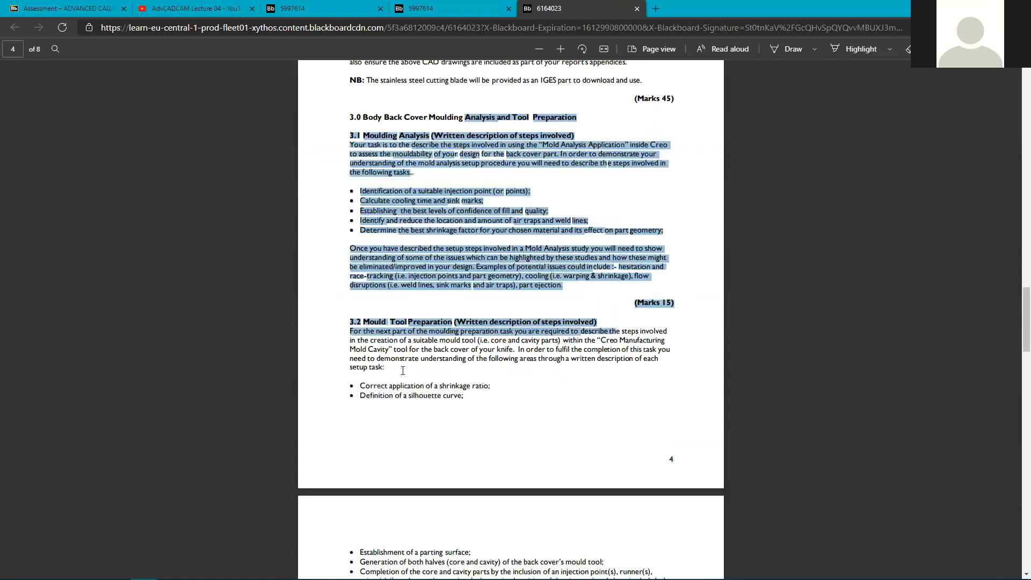
{"action": "left_click_drag", "start_coordinate": [467, 397], "coordinate": [371, 357]}
{"action": "left_click_drag", "start_coordinate": [351, 321], "coordinate": [470, 399]}
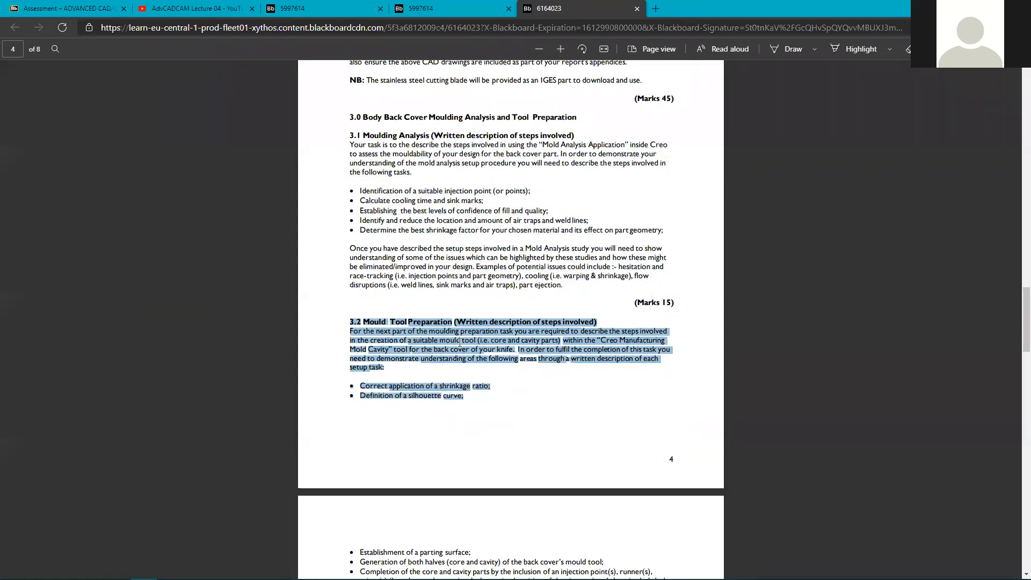
{"action": "left_click", "coordinate": [458, 320]}
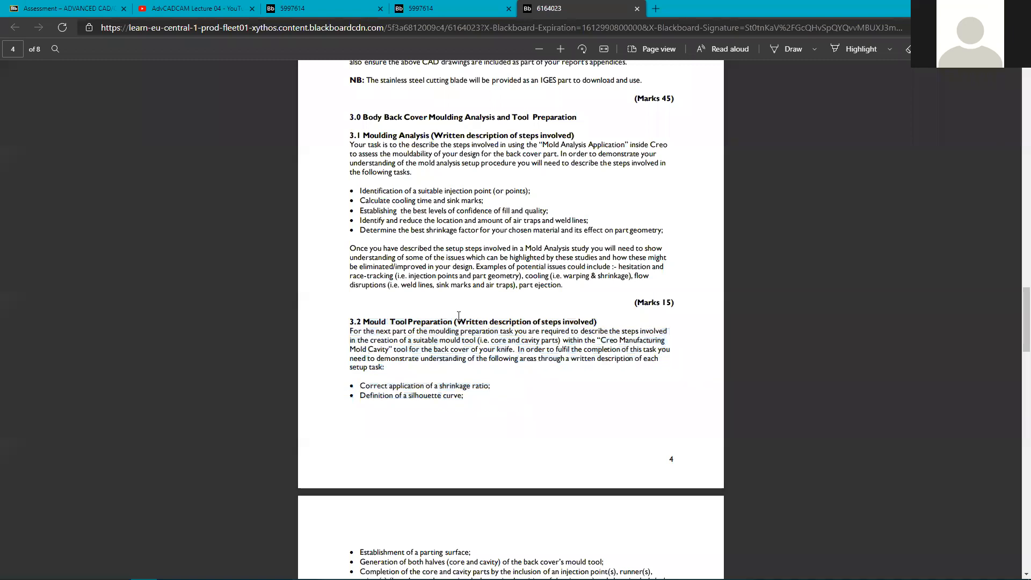
{"action": "left_click_drag", "start_coordinate": [457, 320], "coordinate": [606, 320]}
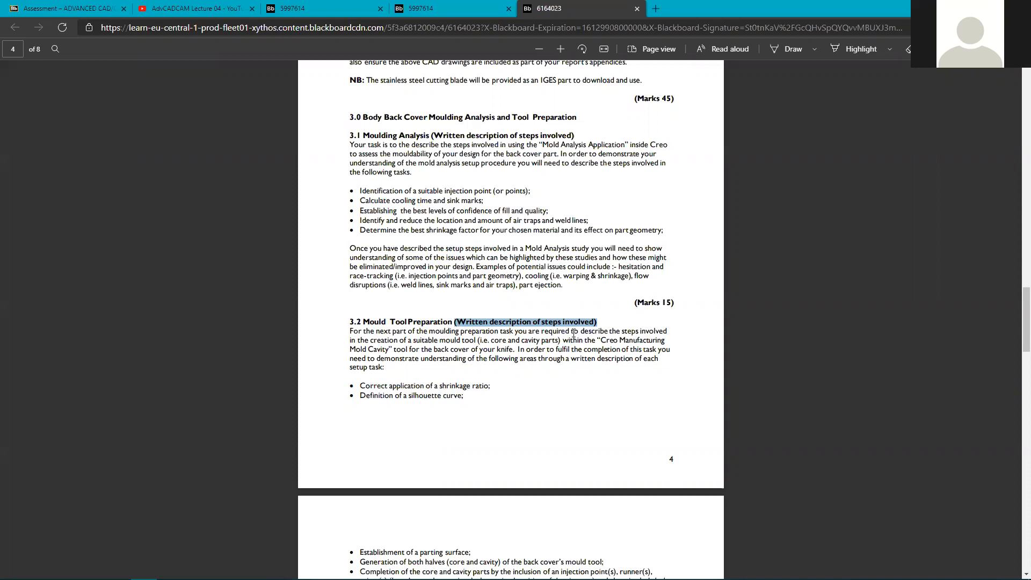
{"action": "left_click_drag", "start_coordinate": [431, 135], "coordinate": [572, 135]}
{"action": "left_click_drag", "start_coordinate": [455, 321], "coordinate": [594, 322]}
Highlight the section 4.0 Machining heading on page 5, then continue to page 7's marking tables.
{"action": "scroll", "coordinate": [591, 328], "scroll_direction": "down", "scroll_amount": 3}
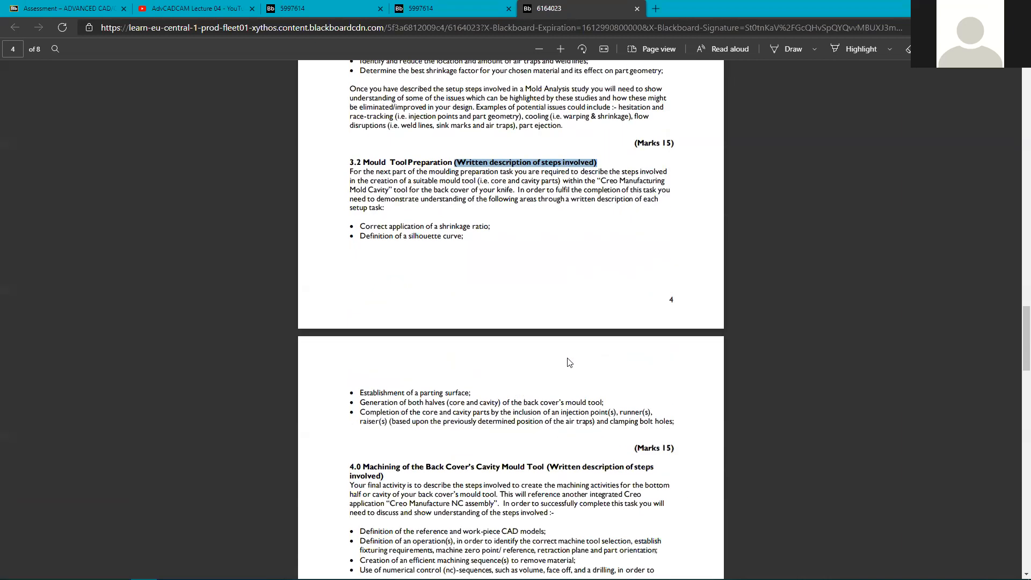
{"action": "scroll", "coordinate": [530, 222], "scroll_direction": "down", "scroll_amount": 5}
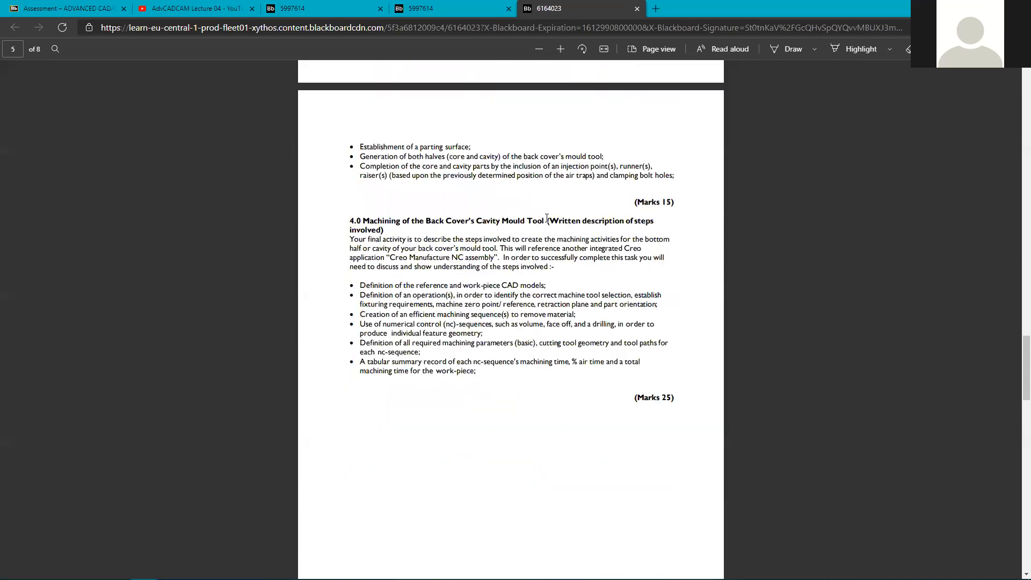
{"action": "left_click_drag", "start_coordinate": [545, 221], "coordinate": [387, 228]}
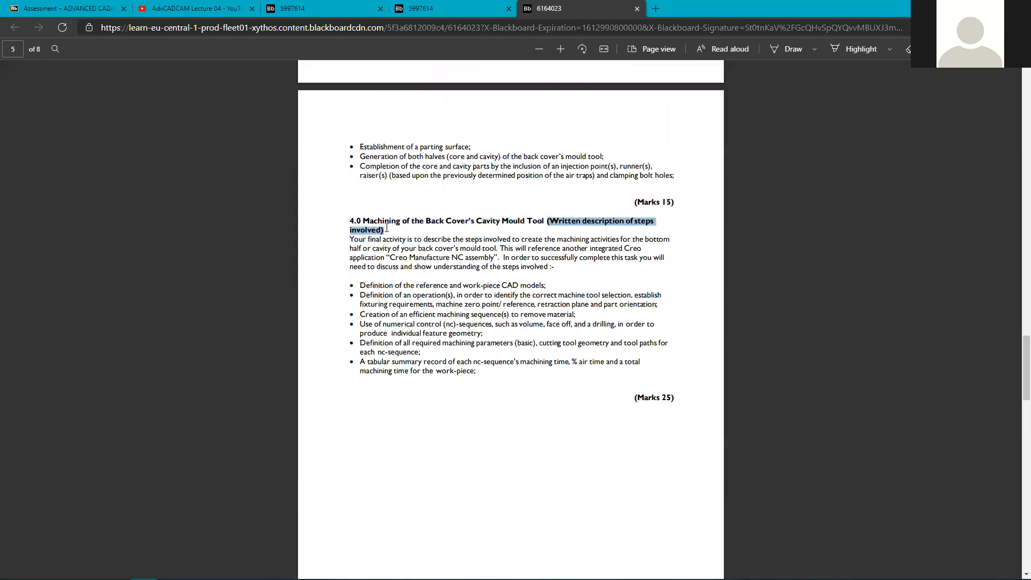
{"action": "scroll", "coordinate": [500, 347], "scroll_direction": "down", "scroll_amount": 15}
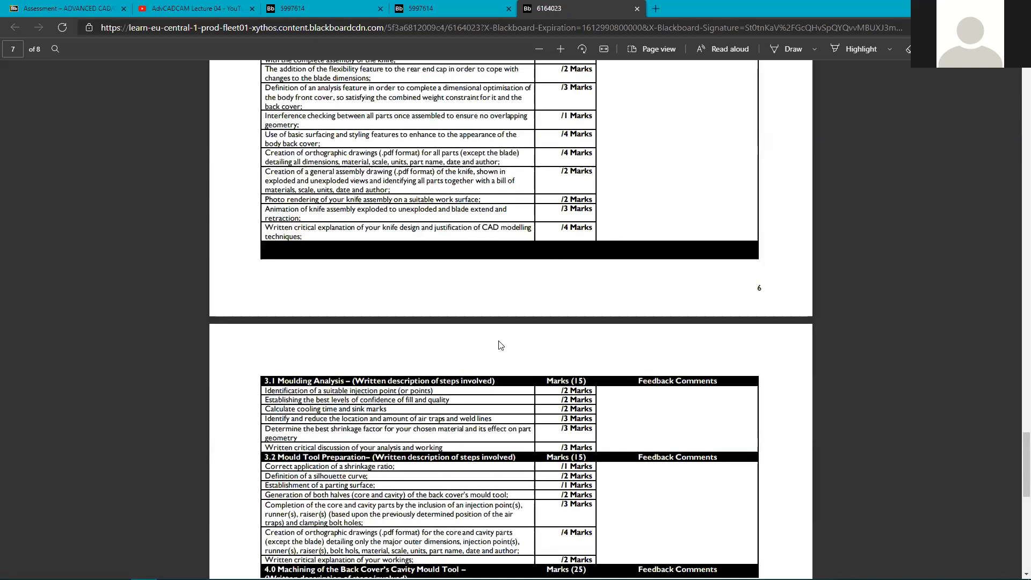